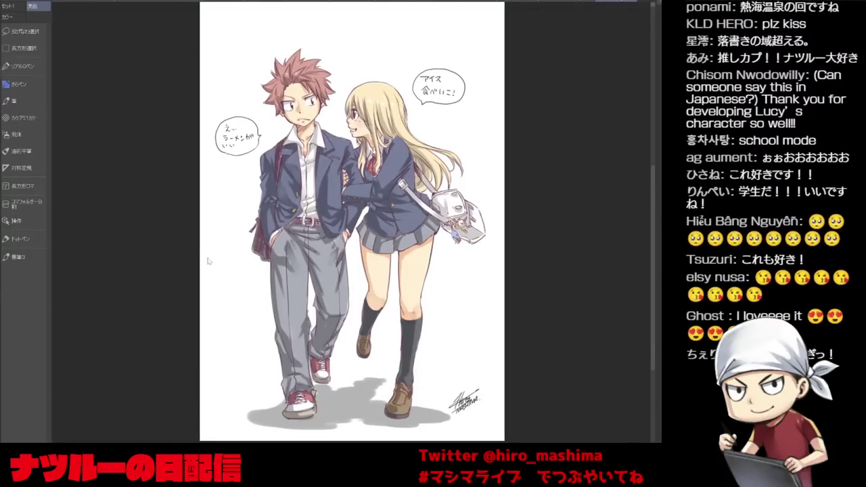
# View the 2020 illustration of the couple studying at a desk by the curtained window.
pyautogui.hotkey('ctrl', 'w')
pyautogui.scroll(2, 338, 242)
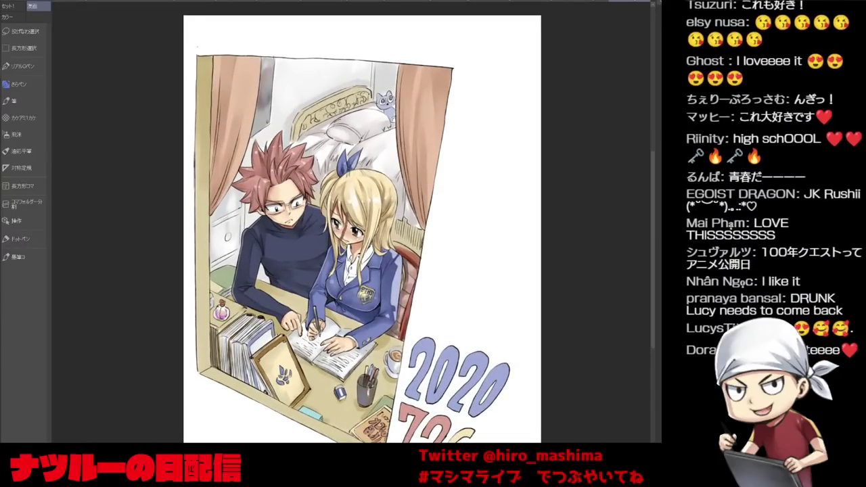
pyautogui.moveTo(441, 273); pyautogui.dragTo(445, 251)
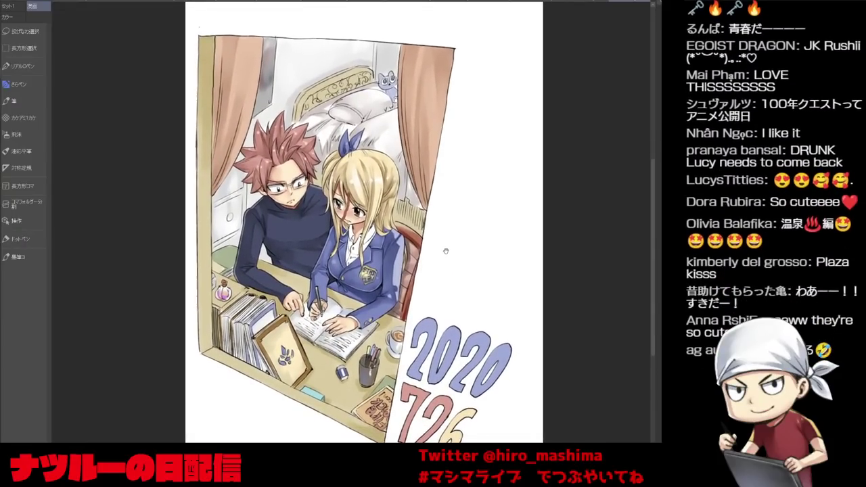
pyautogui.scroll(-1, 446, 250)
pyautogui.scroll(-3, 445, 250)
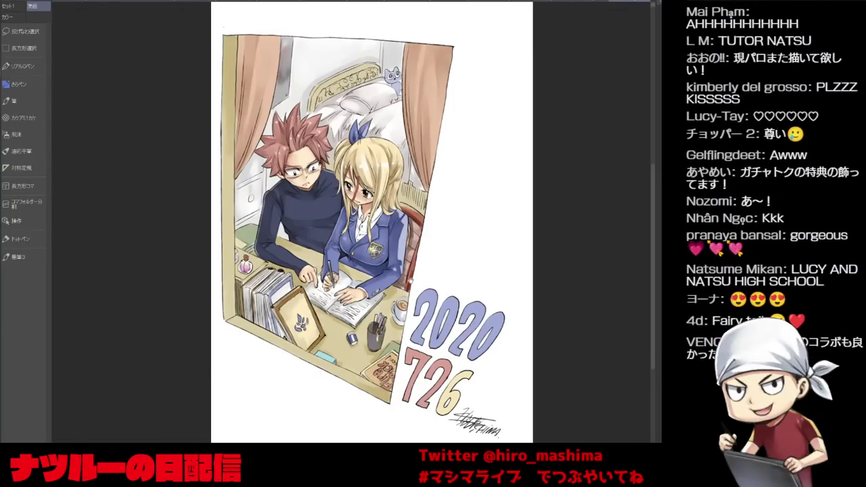
pyautogui.moveTo(412, 281); pyautogui.dragTo(414, 279)
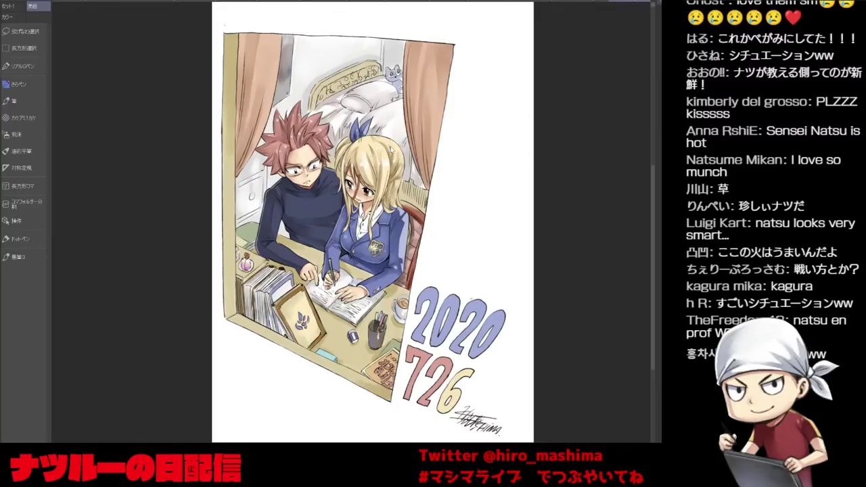
pyautogui.click(616, 1)
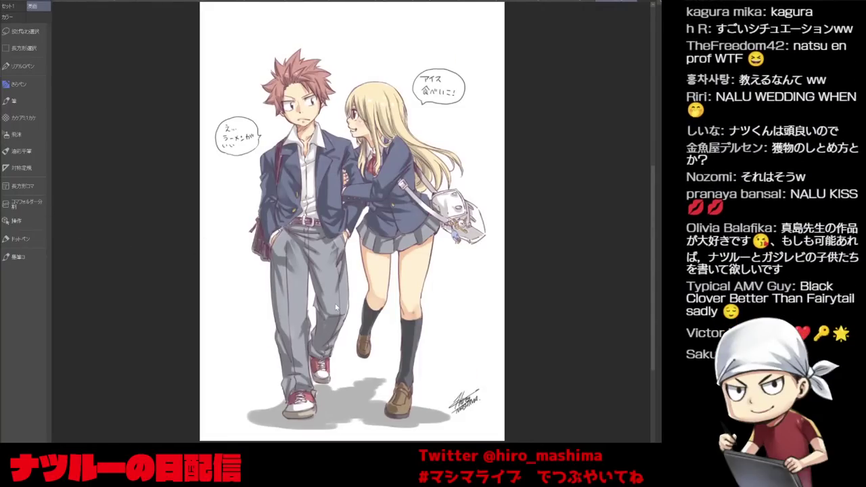
# View the 2019 illustration of the two chibi characters lying on the grass.
pyautogui.hotkey('ctrl', 'Tab')
pyautogui.scroll(7, 376, 331)
pyautogui.moveTo(376, 332); pyautogui.dragTo(389, 373)
pyautogui.scroll(3, 390, 381)
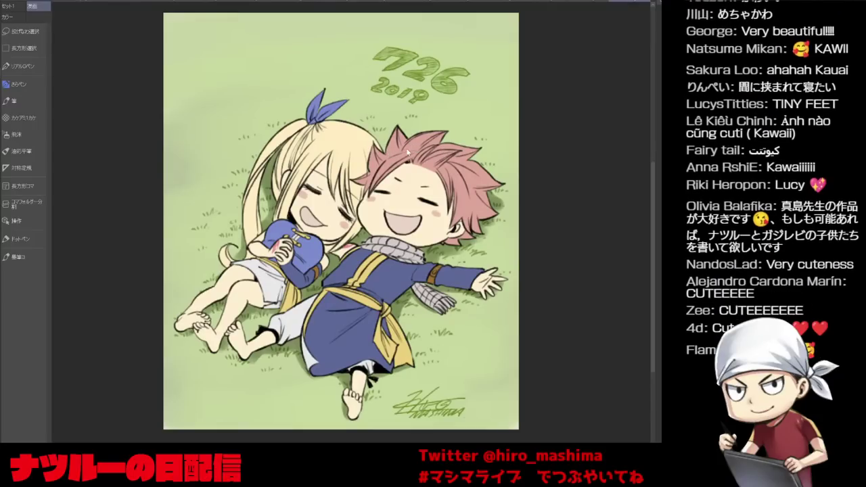
# Browse the other open illustrations, including the dragon comic page, the couples collage, the snowy Santa scene and the 726 title image.
pyautogui.hotkey('ctrl', 'shift', 'Tab')
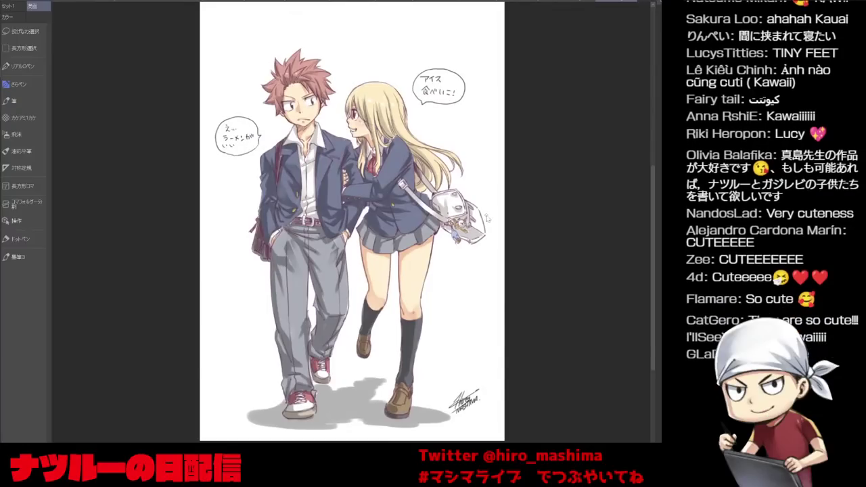
pyautogui.hotkey('ctrl', 'shift', 'Tab')
pyautogui.hotkey('ctrl', 'Tab')
pyautogui.hotkey('ctrl', 'Tab')
pyautogui.hotkey('ctrl', 'Tab')
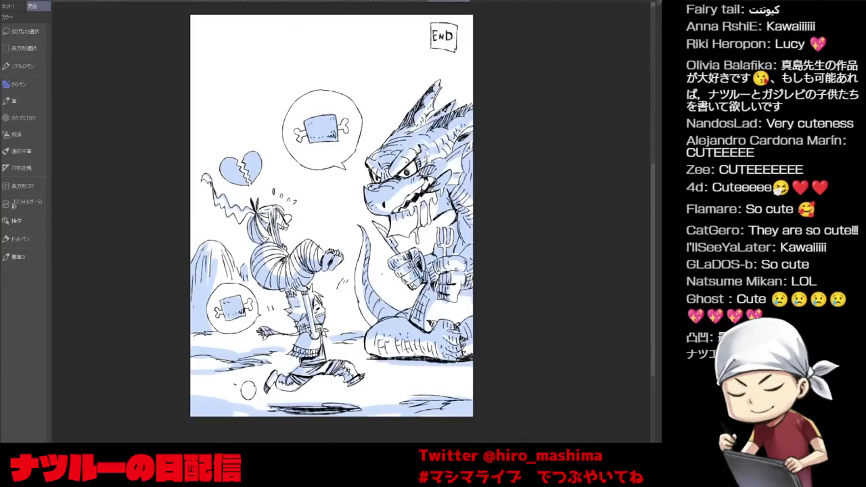
pyautogui.hotkey('ctrl', 'Tab')
pyautogui.hotkey('ctrl', 'Tab')
pyautogui.hotkey('ctrl', 'Tab')
pyautogui.hotkey('ctrl', 'Tab')
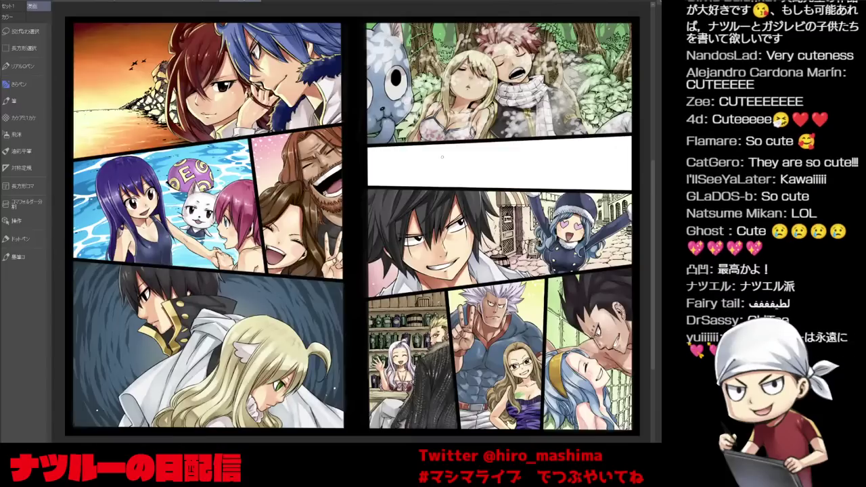
pyautogui.hotkey('ctrl', 'Tab')
pyautogui.hotkey('ctrl', 'Tab')
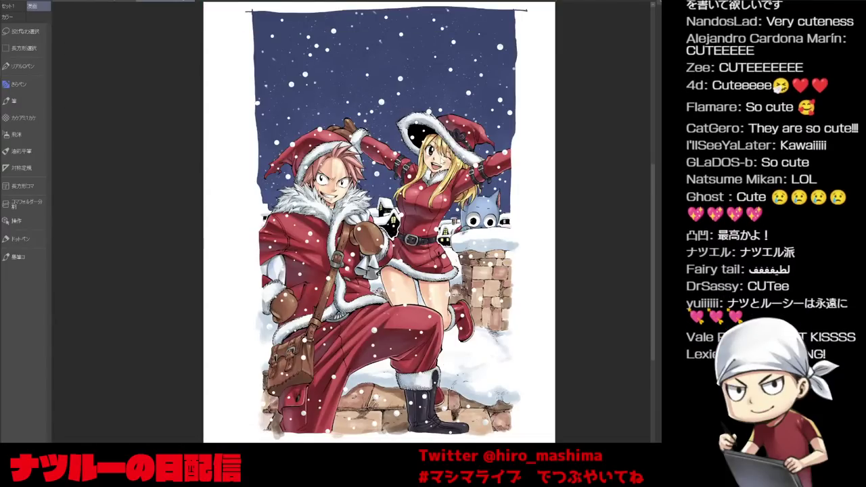
pyautogui.hotkey('ctrl', 'Tab')
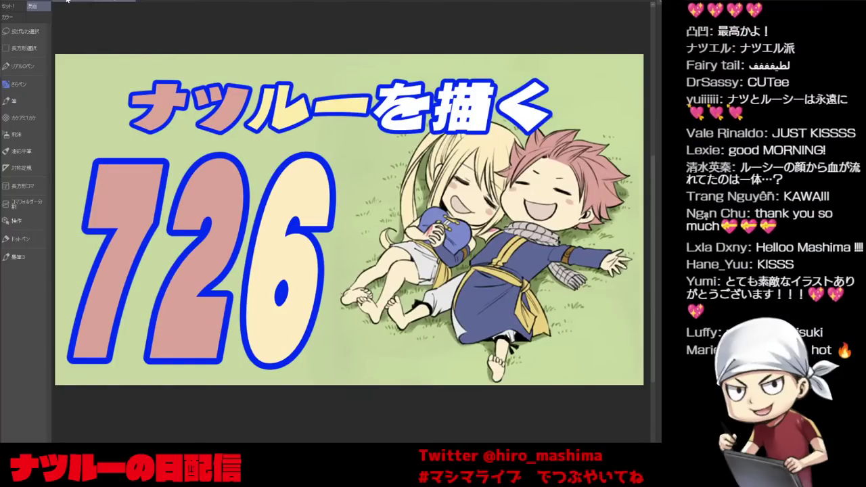
# Switch to the blue rough sketch of the two embracing characters and fade its lines to pale blue for inking.
pyautogui.hotkey('ctrl', 'Tab')
pyautogui.scroll(2, 298, 217)
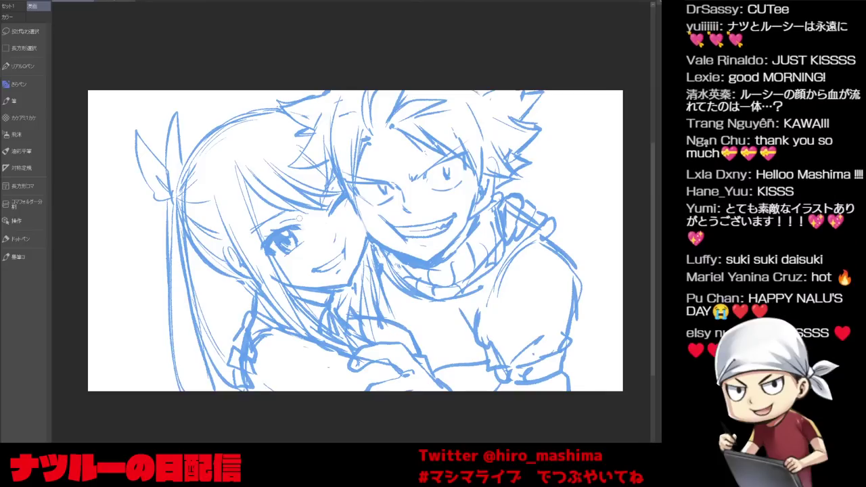
pyautogui.scroll(1, 298, 217)
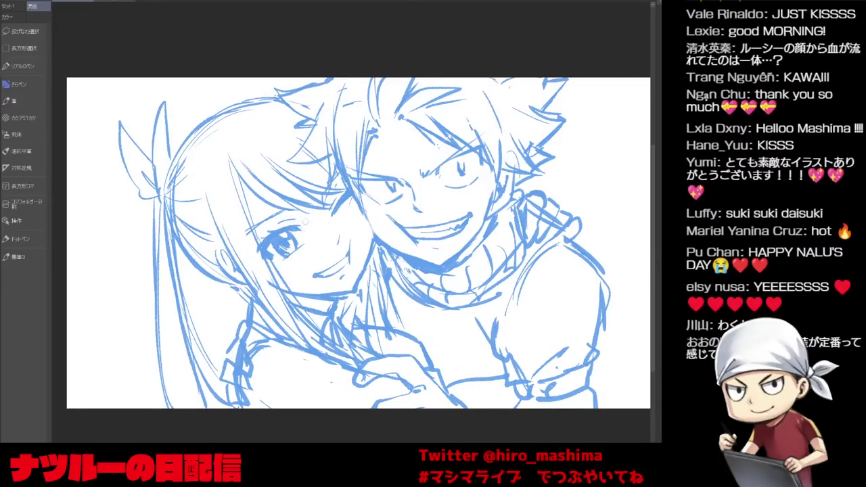
pyautogui.scroll(1, 303, 226)
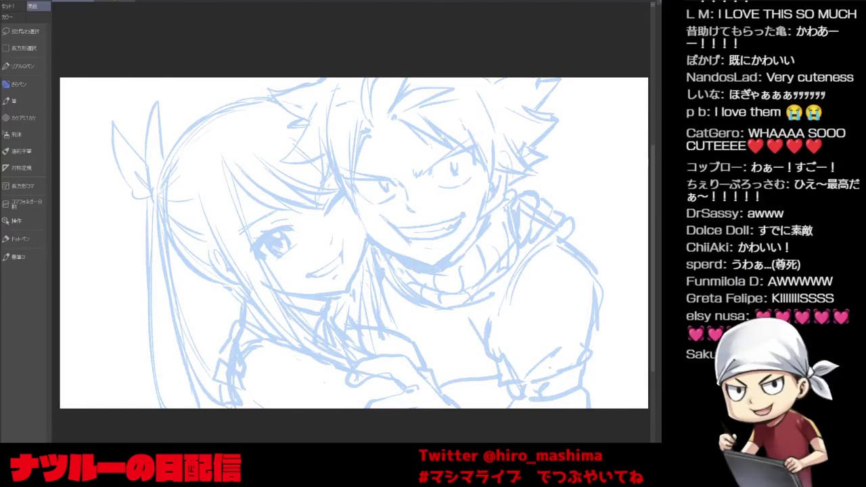
pyautogui.moveTo(600, 290)
pyautogui.mouseDown()
pyautogui.moveTo(586, 286)
pyautogui.moveTo(597, 278)
pyautogui.moveTo(599, 298)
pyautogui.mouseUp()
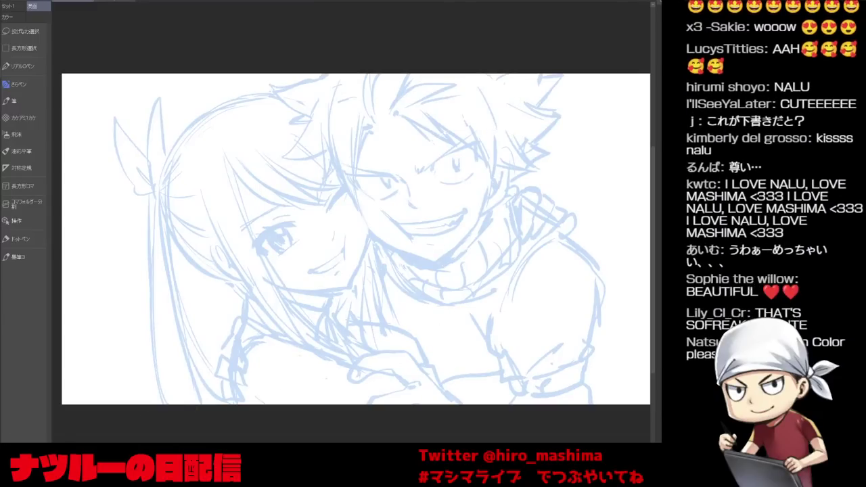
pyautogui.moveTo(520, 291); pyautogui.dragTo(512, 310)
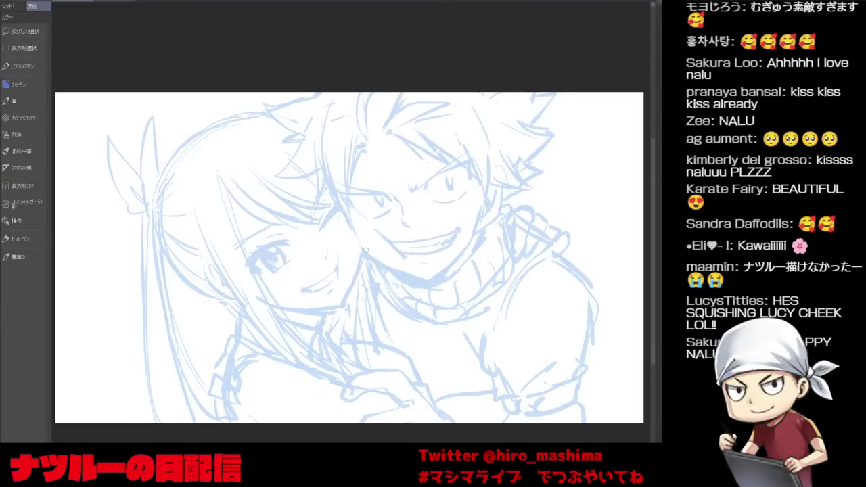
# Ink the underside of the boy's chin and his jaw on the side facing the scarf over the sketch.
pyautogui.moveTo(404, 271); pyautogui.dragTo(424, 278)
pyautogui.hotkey('ctrl', 'z')
pyautogui.hotkey('ctrl', 'z')
pyautogui.press('-')
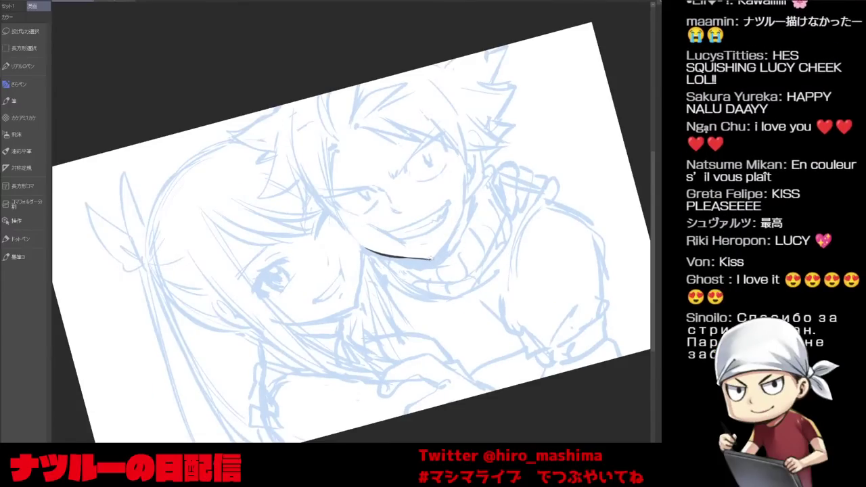
pyautogui.moveTo(427, 258)
pyautogui.mouseDown()
pyautogui.moveTo(462, 216)
pyautogui.moveTo(448, 251)
pyautogui.mouseUp()
pyautogui.press('-')
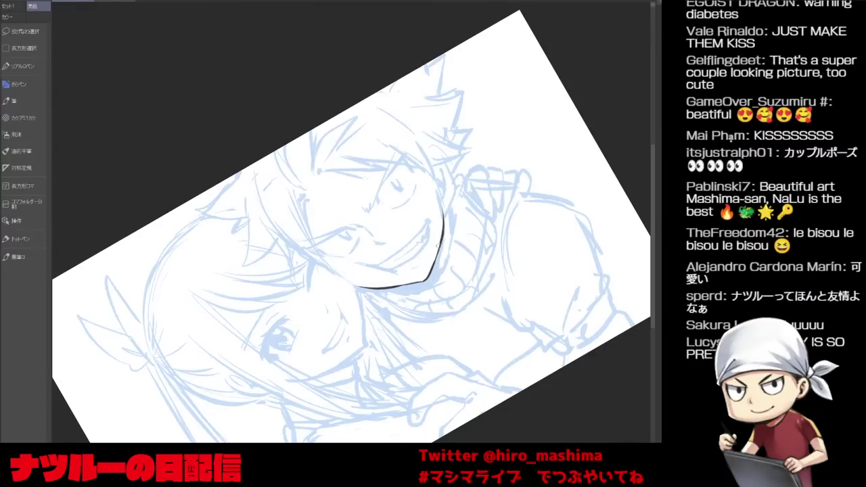
# Ink the boy's cheek contour where his face presses against the girl's.
pyautogui.press('^')
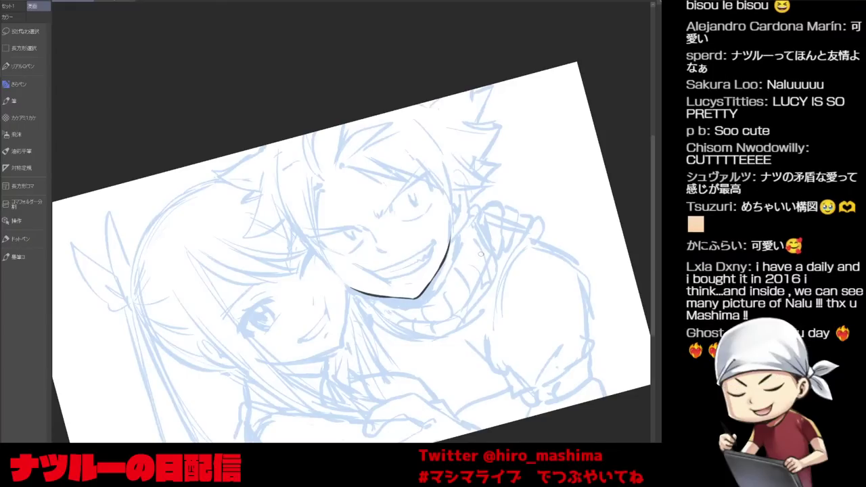
pyautogui.press('^')
pyautogui.press('^')
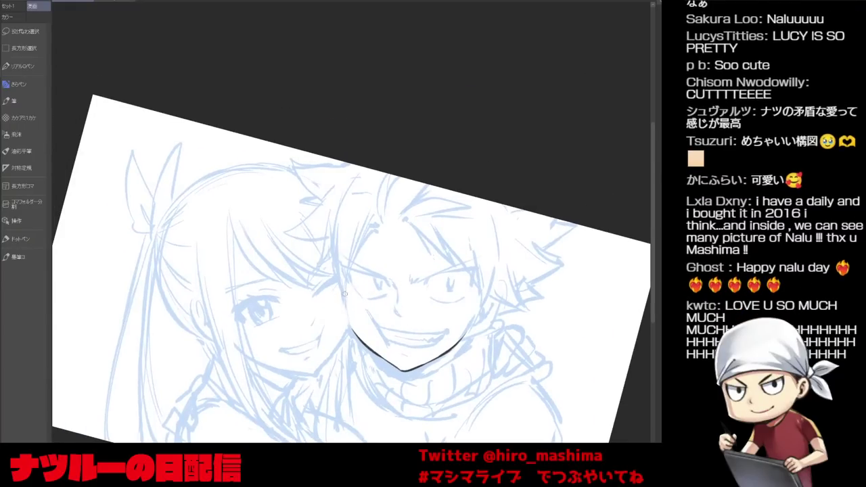
pyautogui.moveTo(343, 291); pyautogui.dragTo(347, 315)
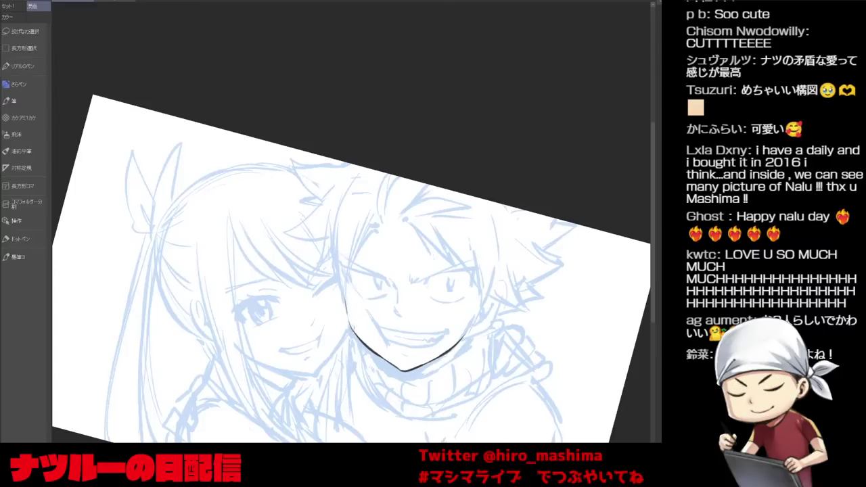
# Ink the girl's jawline from the point where the faces touch down to her chin, redoing the stroke until it fits.
pyautogui.press('-')
pyautogui.press('-')
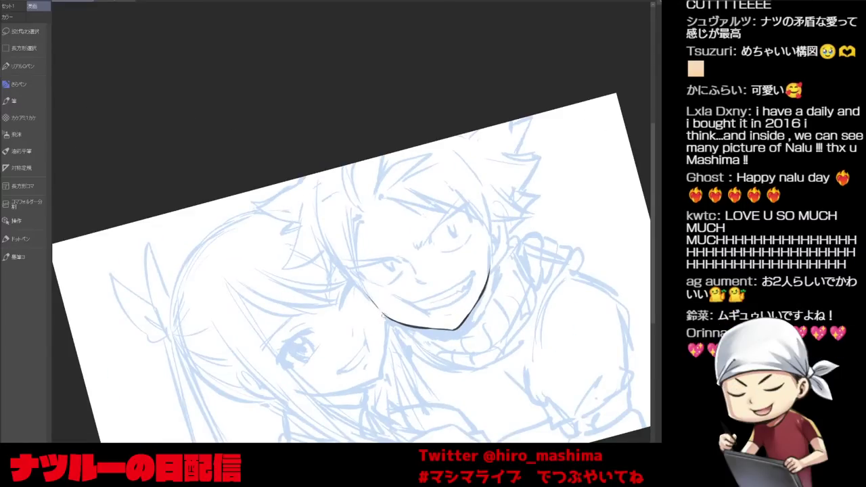
pyautogui.moveTo(384, 315)
pyautogui.mouseDown()
pyautogui.moveTo(386, 339)
pyautogui.moveTo(362, 354)
pyautogui.mouseUp()
pyautogui.press('^')
pyautogui.hotkey('ctrl', 'z')
pyautogui.moveTo(368, 321); pyautogui.dragTo(348, 376)
pyautogui.hotkey('ctrl', 'z')
pyautogui.hotkey('ctrl', 'z')
pyautogui.moveTo(365, 339); pyautogui.dragTo(350, 372)
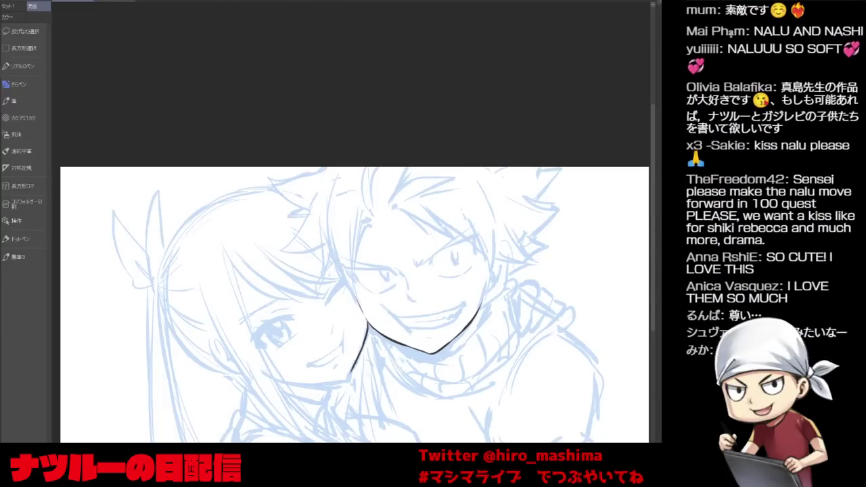
# Ink the tip of the girl's chin and the far side of her jaw up to the hair strand.
pyautogui.press('^')
pyautogui.press('^')
pyautogui.press('^')
pyautogui.moveTo(271, 284); pyautogui.dragTo(310, 329)
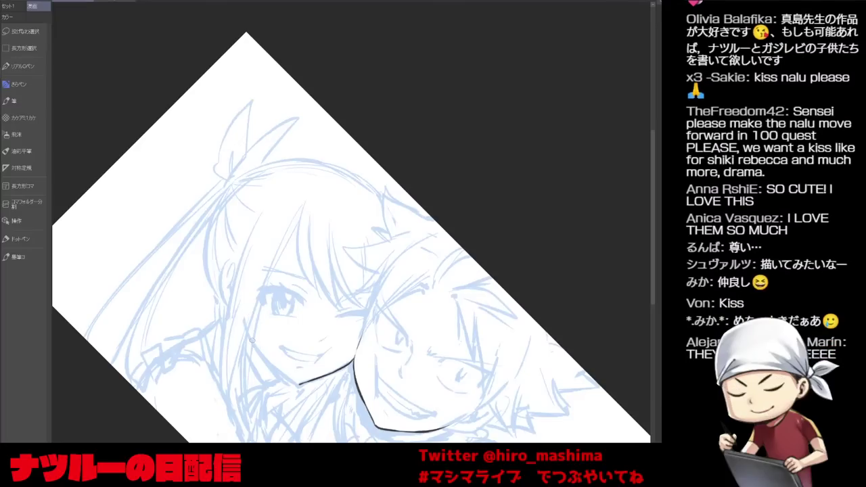
pyautogui.moveTo(255, 342); pyautogui.dragTo(268, 359)
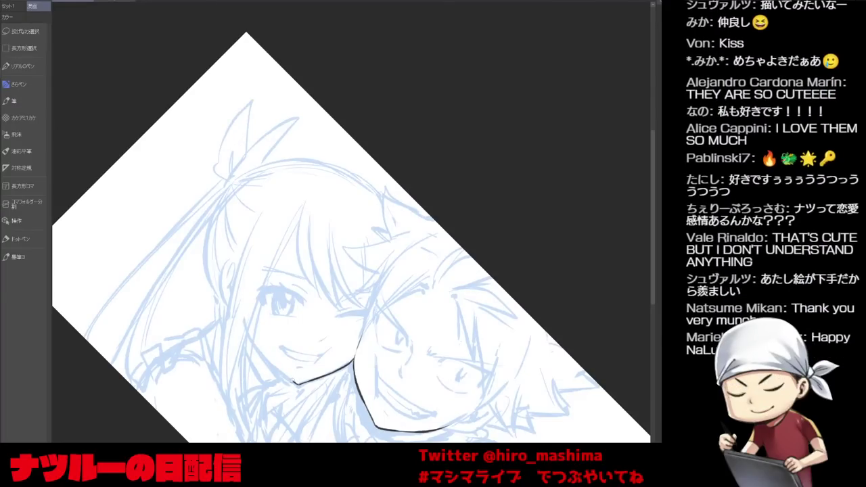
pyautogui.moveTo(255, 343); pyautogui.dragTo(297, 383)
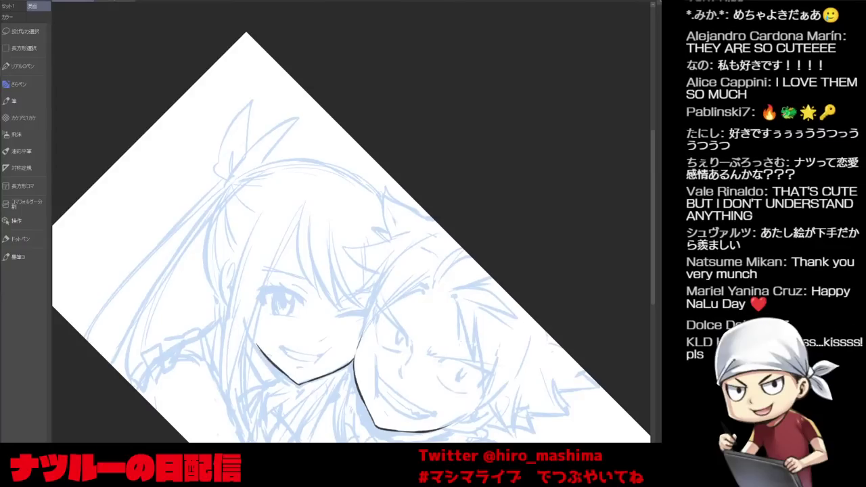
# Extend the boy's inked jawline up toward his ear.
pyautogui.press('-')
pyautogui.press('-')
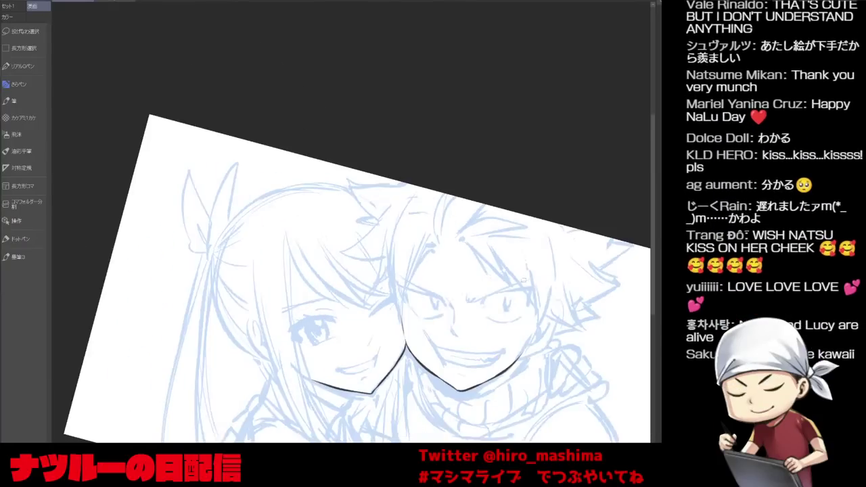
pyautogui.moveTo(433, 305); pyautogui.dragTo(375, 277)
pyautogui.press('-')
pyautogui.moveTo(473, 291); pyautogui.dragTo(431, 297)
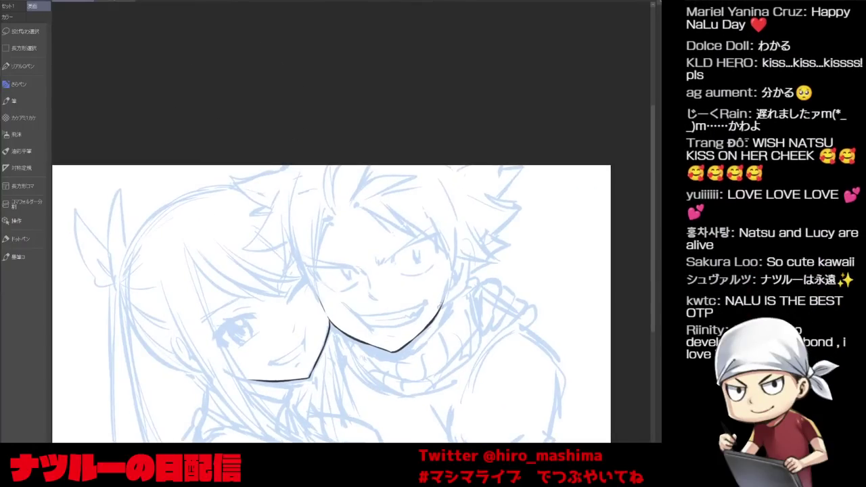
pyautogui.press('-')
pyautogui.press('-')
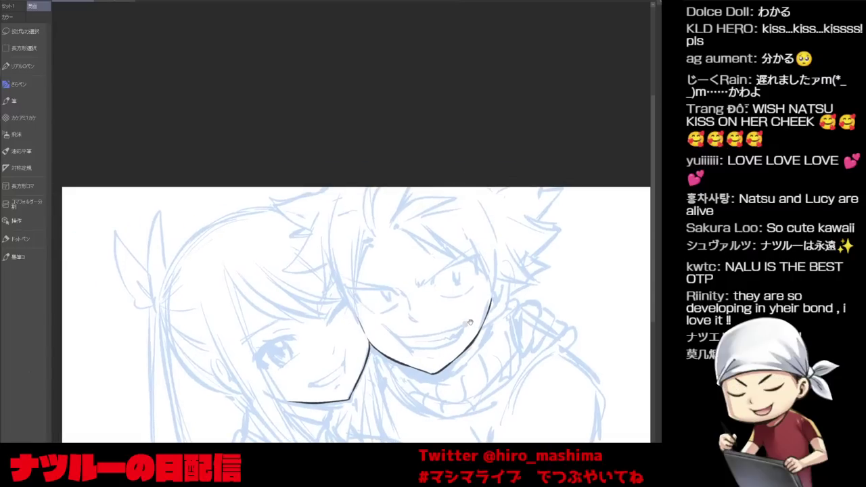
# Ink the outer edge of the girl's long side lock falling past her jaw, replacing the first attempt.
pyautogui.press('^')
pyautogui.moveTo(274, 375); pyautogui.dragTo(370, 423)
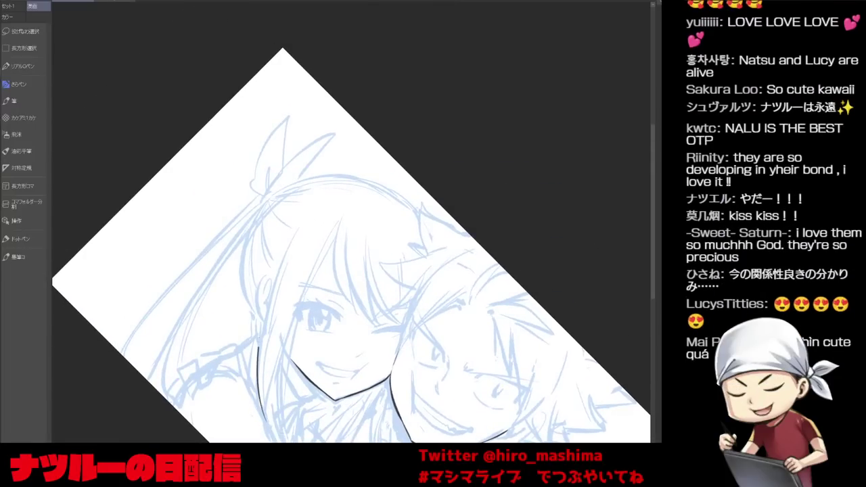
pyautogui.moveTo(262, 426); pyautogui.dragTo(269, 274)
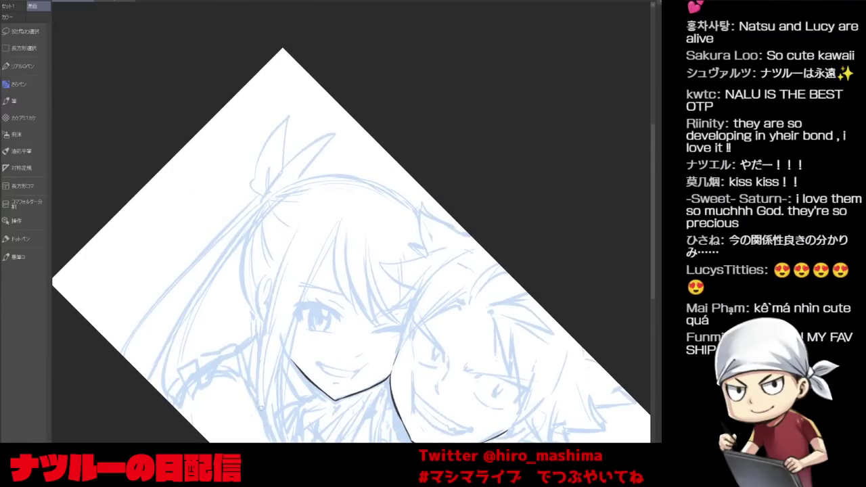
pyautogui.moveTo(301, 227); pyautogui.dragTo(259, 404)
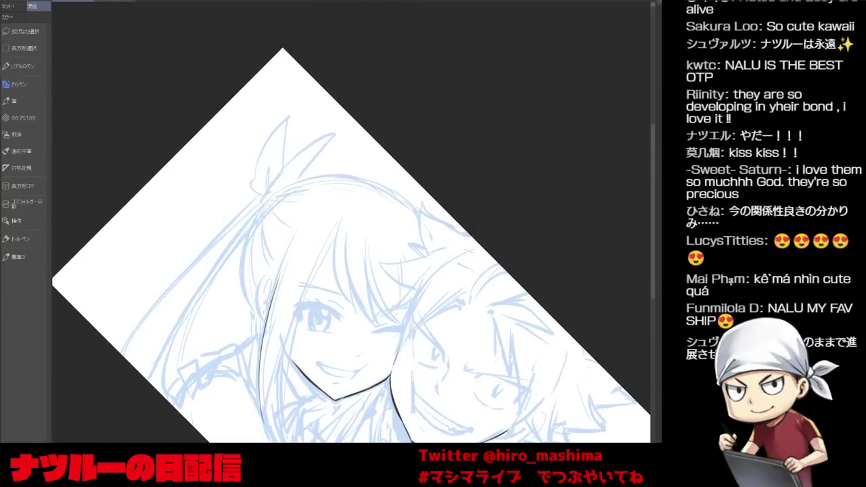
pyautogui.moveTo(298, 302); pyautogui.dragTo(273, 440)
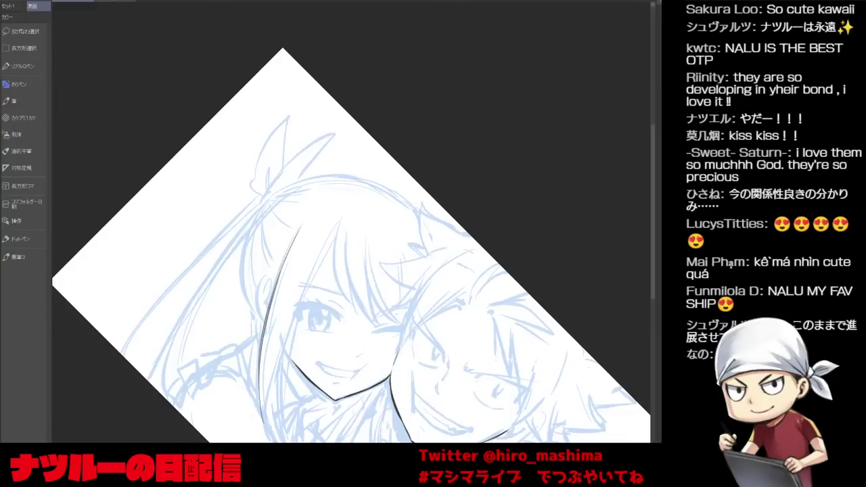
# Ink the inner edge of the girl's side lock in front of her eye and cheek.
pyautogui.moveTo(288, 327)
pyautogui.mouseDown()
pyautogui.moveTo(272, 433)
pyautogui.moveTo(311, 266)
pyautogui.mouseUp()
pyautogui.hotkey('ctrl', 'z')
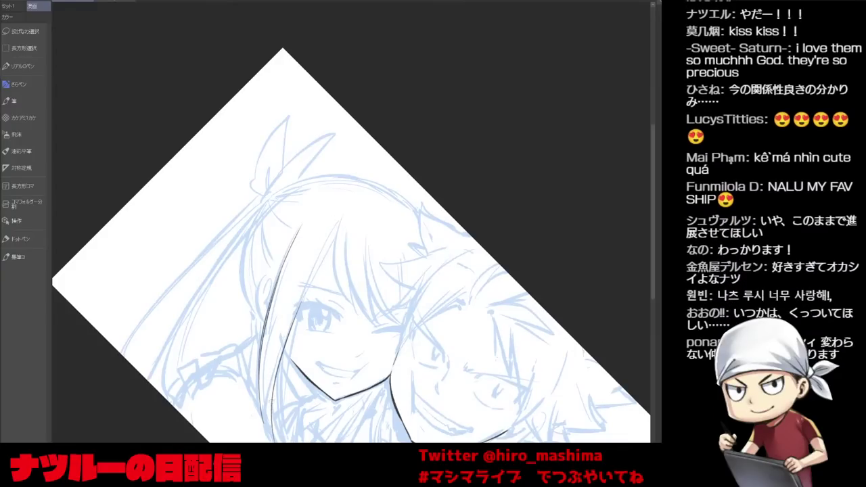
pyautogui.moveTo(272, 398); pyautogui.dragTo(329, 229)
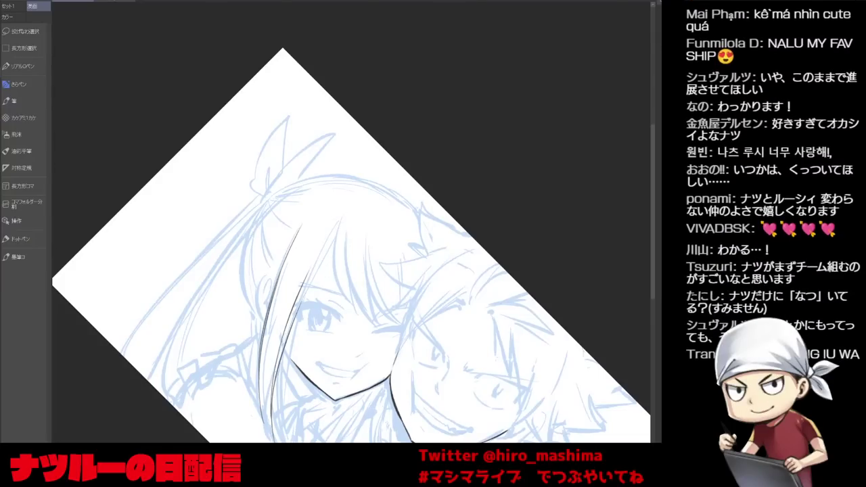
# Strengthen the inked inner edge of the girl's long side lock from her forehead down past her cheek.
pyautogui.moveTo(338, 220); pyautogui.dragTo(272, 387)
pyautogui.press('-')
pyautogui.press('-')
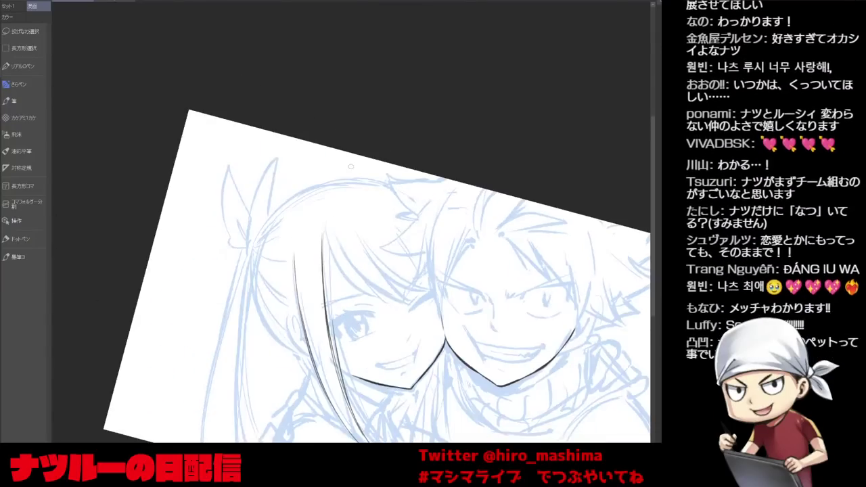
# Ink the first bang strand curving down from the top of the girl's side lock, redoing the stroke once.
pyautogui.press('^')
pyautogui.press('^')
pyautogui.moveTo(325, 277); pyautogui.dragTo(328, 302)
pyautogui.moveTo(303, 342)
pyautogui.mouseDown()
pyautogui.moveTo(334, 276)
pyautogui.moveTo(371, 326)
pyautogui.mouseUp()
pyautogui.press('-')
pyautogui.press('^')
pyautogui.hotkey('ctrl', 'z')
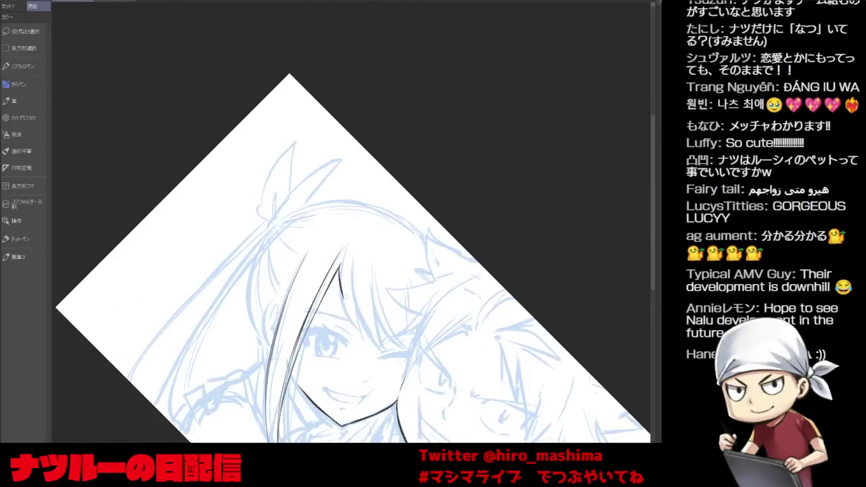
pyautogui.press('^')
pyautogui.press('^')
pyautogui.moveTo(326, 269); pyautogui.dragTo(344, 316)
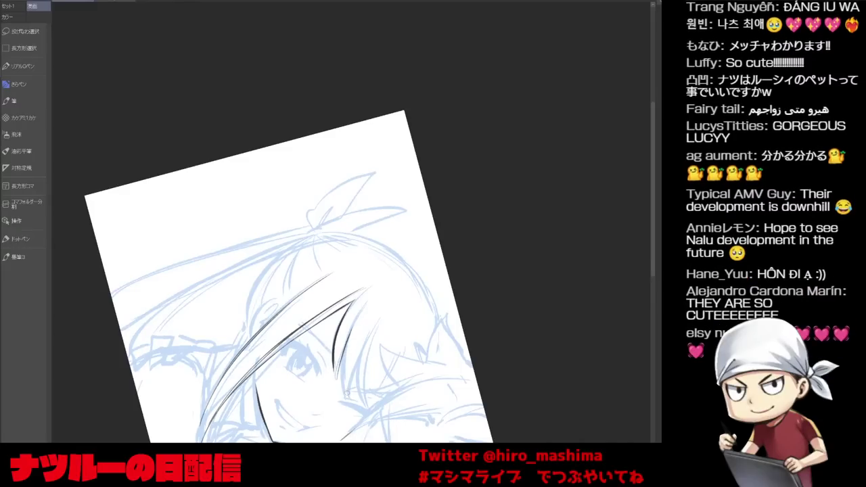
# Add the second strand of the girl's bangs above her open eye and thicken the first strand's curve.
pyautogui.moveTo(342, 351); pyautogui.dragTo(346, 392)
pyautogui.moveTo(350, 337); pyautogui.dragTo(344, 388)
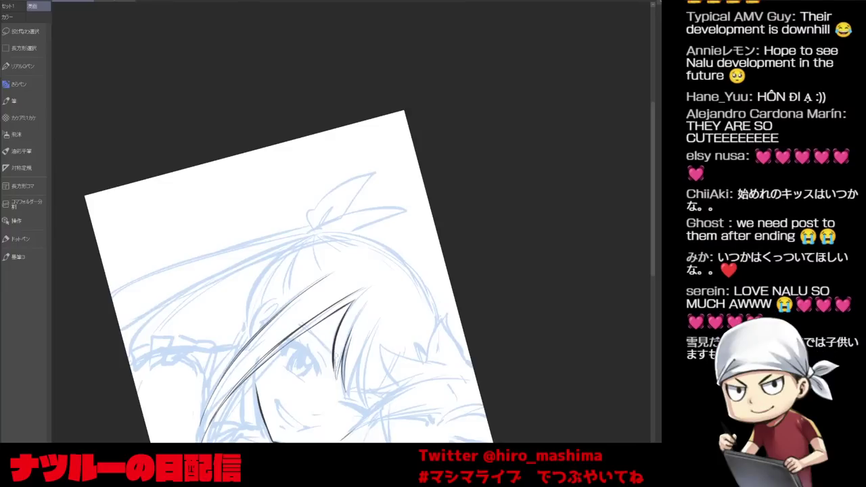
pyautogui.moveTo(345, 314); pyautogui.dragTo(333, 370)
pyautogui.press('-')
pyautogui.press('-')
pyautogui.moveTo(366, 304); pyautogui.dragTo(345, 281)
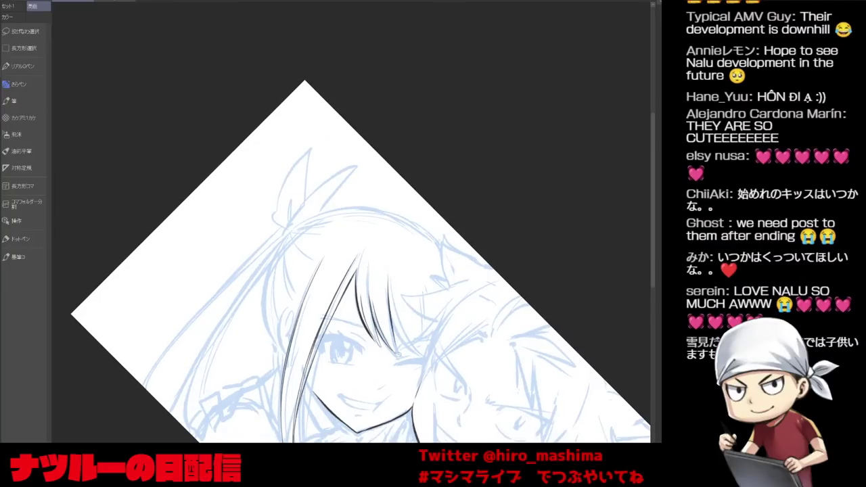
# Ink the remaining pointed strand of the girl's bangs toward her winking eye.
pyautogui.press('^')
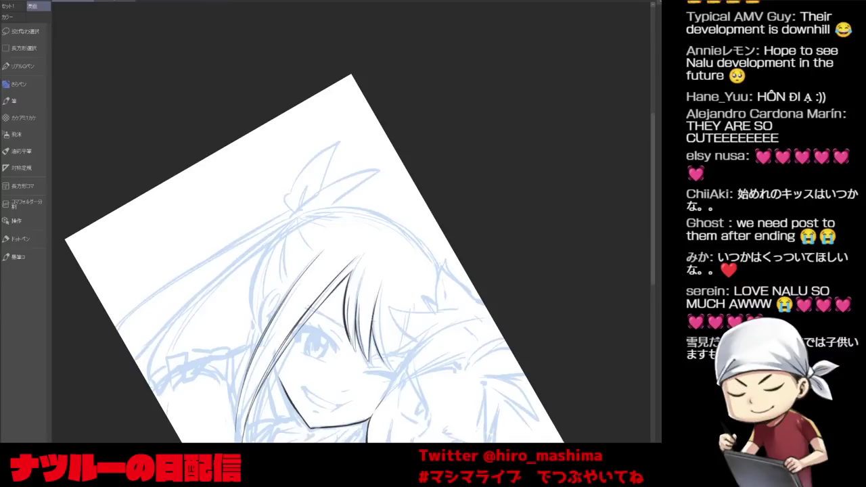
pyautogui.press('-')
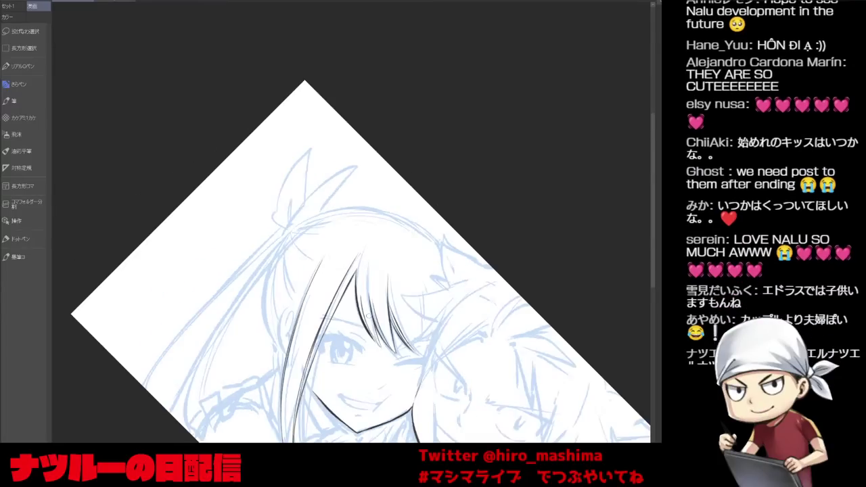
pyautogui.press('^')
pyautogui.moveTo(351, 318); pyautogui.dragTo(386, 295)
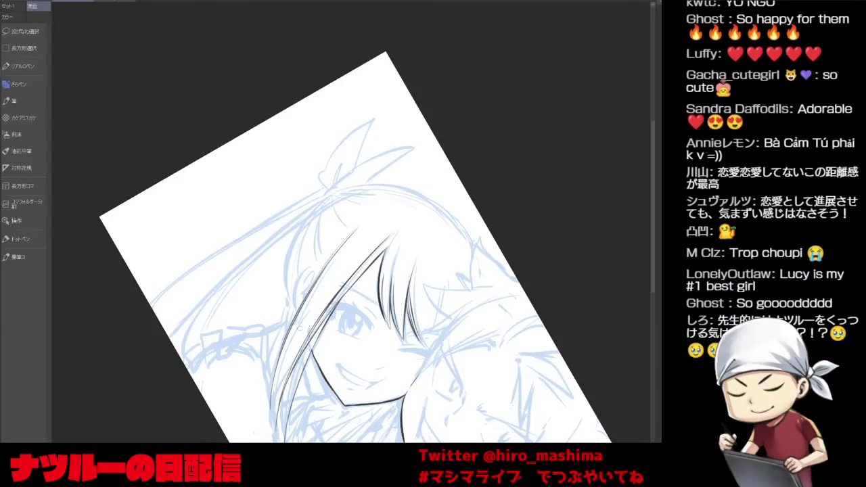
# Ink the boy's side hair strands falling between the two faces.
pyautogui.press('-')
pyautogui.press('-')
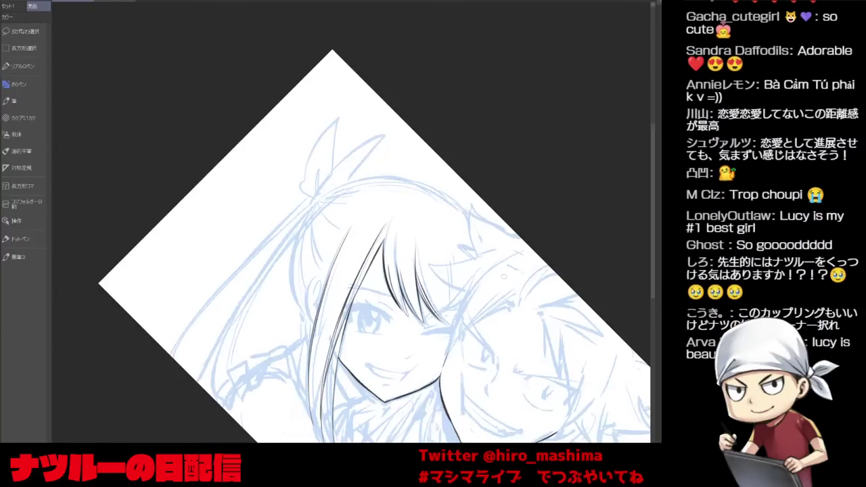
pyautogui.moveTo(503, 314); pyautogui.dragTo(446, 288)
pyautogui.press('-')
pyautogui.moveTo(423, 247); pyautogui.dragTo(376, 335)
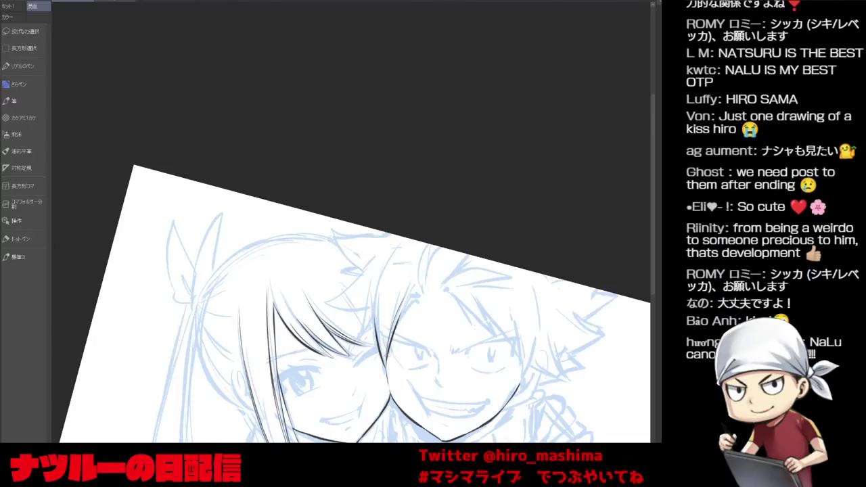
# Ink the boy's near hairline from his temple up to the forehead parting, undoing a stray stroke.
pyautogui.moveTo(418, 300); pyautogui.dragTo(386, 358)
pyautogui.press('-')
pyautogui.press('^')
pyautogui.hotkey('ctrl', '-')
pyautogui.moveTo(417, 274); pyautogui.dragTo(400, 290)
pyautogui.press('-')
pyautogui.hotkey('ctrl', 'z')
pyautogui.moveTo(401, 331); pyautogui.dragTo(395, 344)
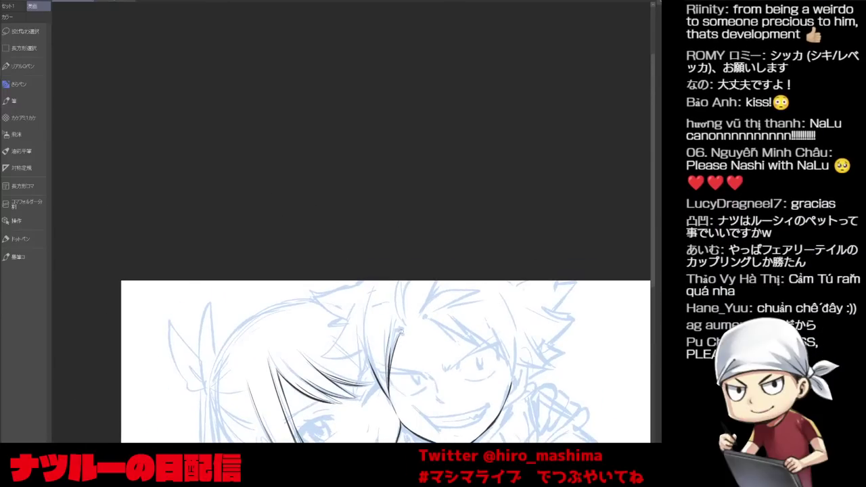
# Ink the small hairline tip and the first curved forelock rising from the boy's forehead parting to the page edge.
pyautogui.moveTo(404, 391); pyautogui.dragTo(384, 200)
pyautogui.hotkey('ctrl', '+')
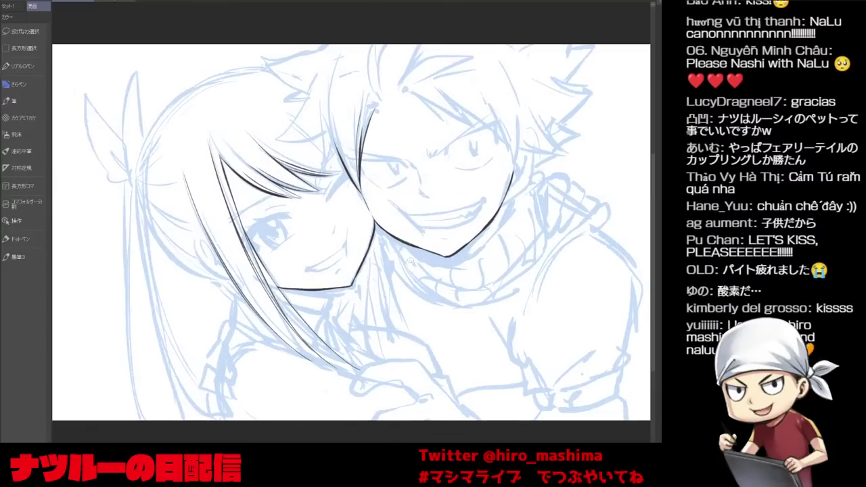
pyautogui.moveTo(400, 243); pyautogui.dragTo(392, 340)
pyautogui.moveTo(382, 283); pyautogui.dragTo(367, 241)
pyautogui.scroll(1, 376, 207)
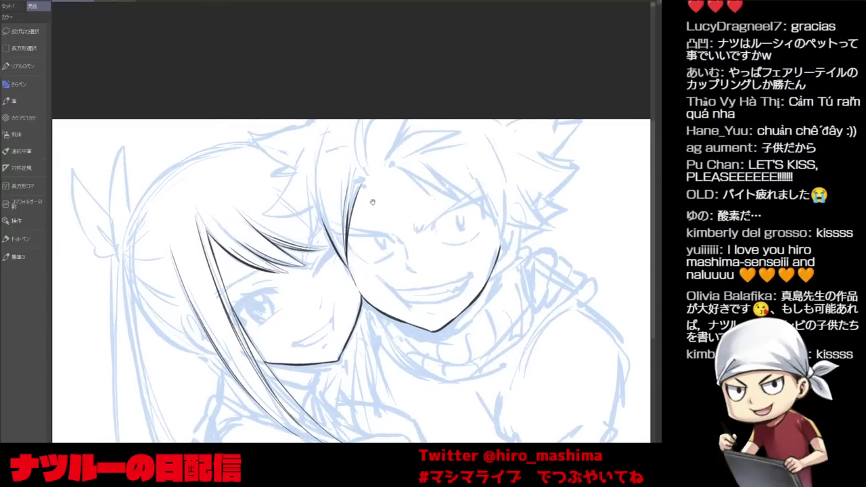
pyautogui.scroll(-1, 388, 200)
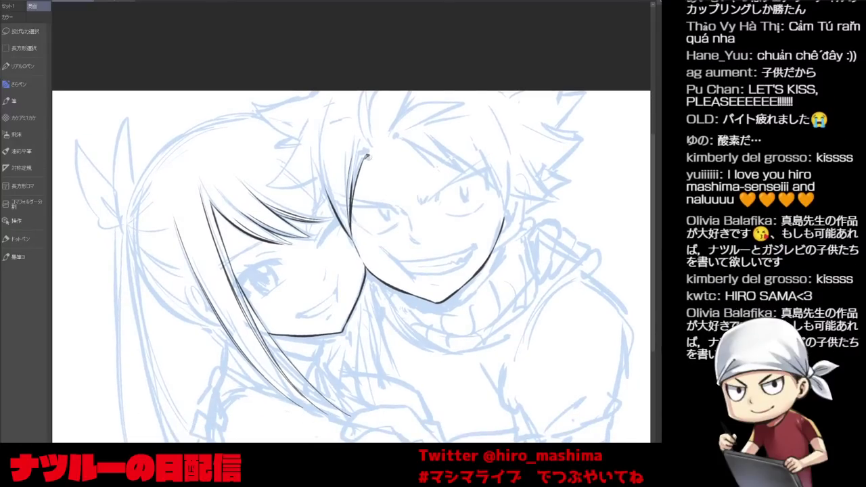
pyautogui.moveTo(362, 134)
pyautogui.mouseDown()
pyautogui.moveTo(354, 122)
pyautogui.moveTo(365, 93)
pyautogui.mouseUp()
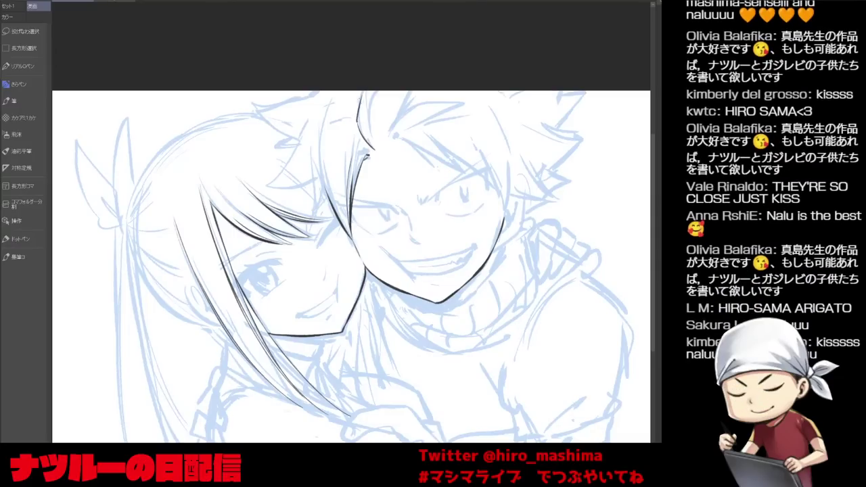
pyautogui.moveTo(371, 133)
pyautogui.mouseDown()
pyautogui.moveTo(368, 93)
pyautogui.moveTo(383, 141)
pyautogui.mouseUp()
# Ink the pointed tuft sweeping away from the boy's forehead parting, with its upper edge, lower edge and inner lines.
pyautogui.moveTo(379, 178); pyautogui.dragTo(406, 133)
pyautogui.moveTo(397, 198); pyautogui.dragTo(387, 149)
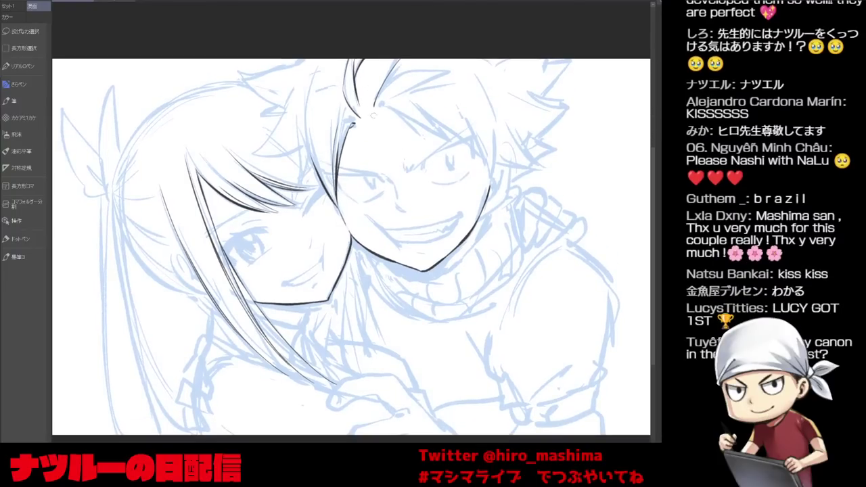
pyautogui.moveTo(372, 106); pyautogui.dragTo(389, 68)
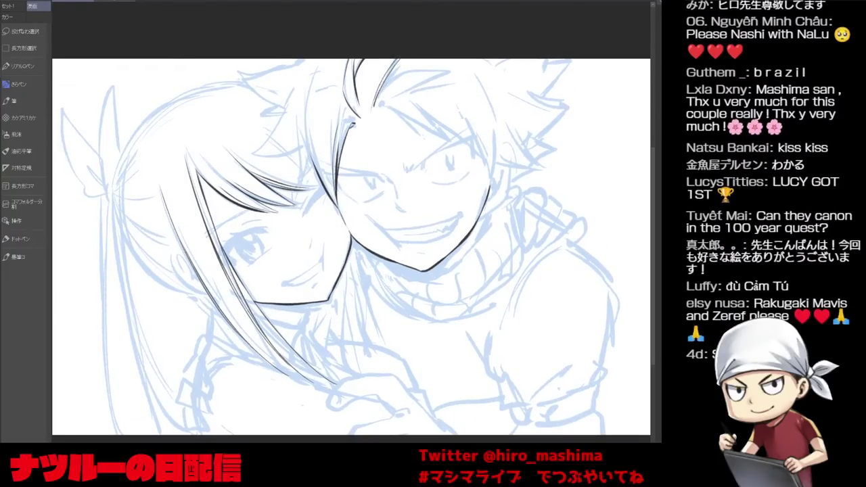
pyautogui.moveTo(383, 89); pyautogui.dragTo(446, 68)
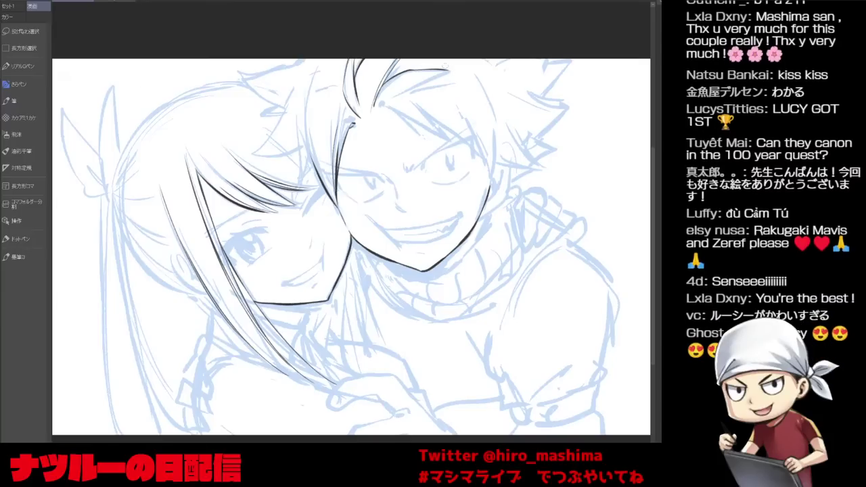
pyautogui.moveTo(395, 97); pyautogui.dragTo(449, 69)
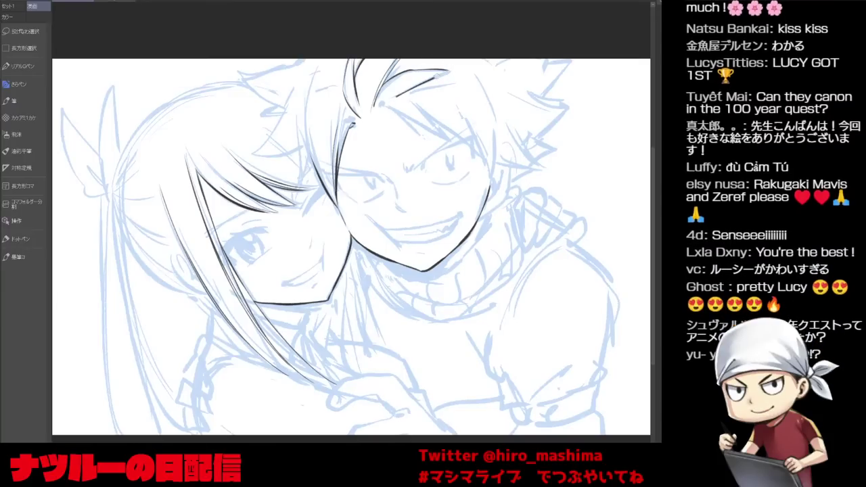
pyautogui.moveTo(381, 104); pyautogui.dragTo(431, 78)
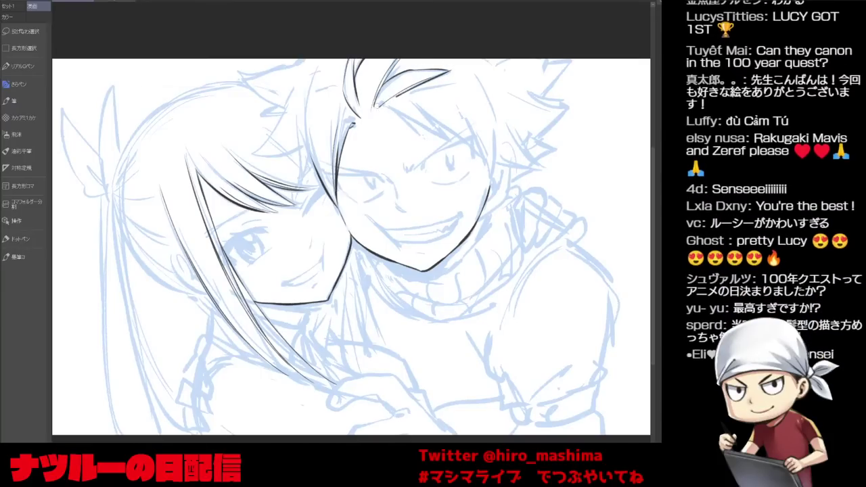
pyautogui.moveTo(381, 102); pyautogui.dragTo(434, 75)
# Ink the thick tapered bang strand falling from the boy's parting toward his far eyebrow.
pyautogui.press('^')
pyautogui.press('^')
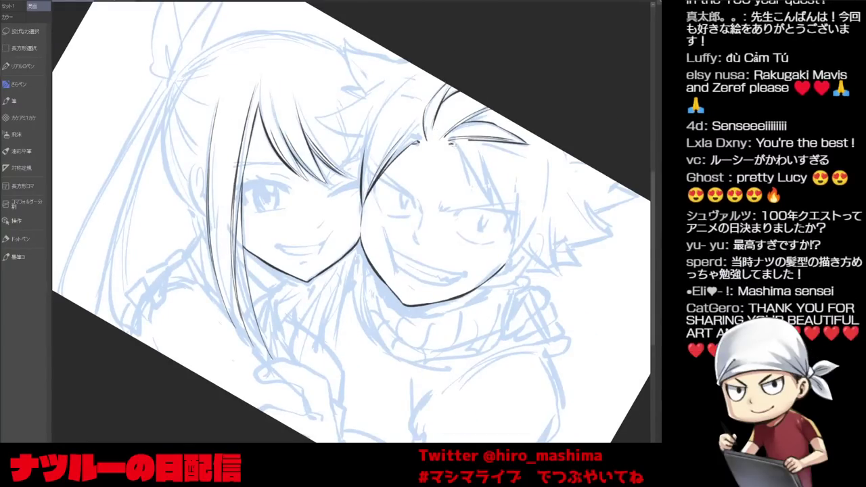
pyautogui.moveTo(456, 146); pyautogui.dragTo(488, 204)
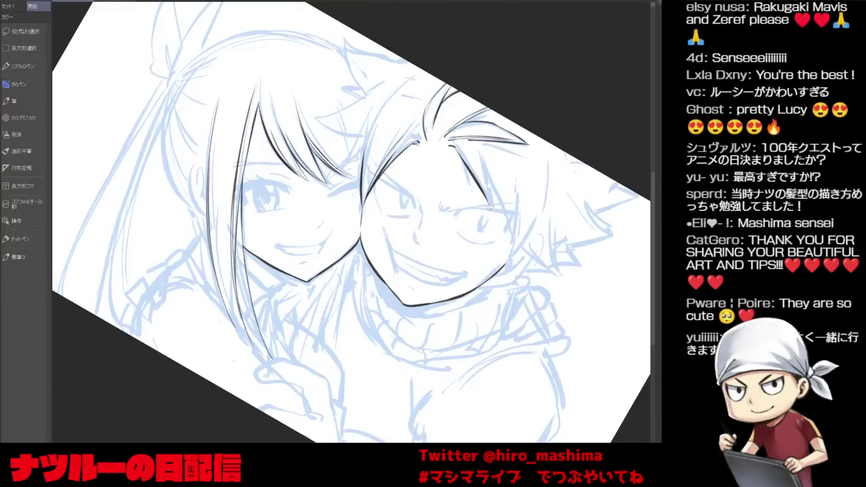
pyautogui.moveTo(458, 145); pyautogui.dragTo(483, 188)
pyautogui.moveTo(457, 146); pyautogui.dragTo(490, 203)
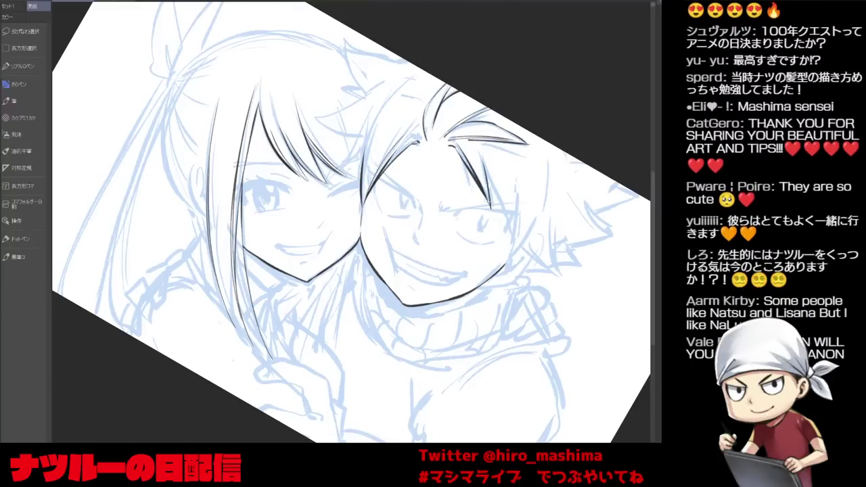
# Ink the next pointed bang strand of the boy's hair, reaching down to the far side of his face.
pyautogui.press('^')
pyautogui.press('^')
pyautogui.press('^')
pyautogui.press('^')
pyautogui.press('^')
pyautogui.press('^')
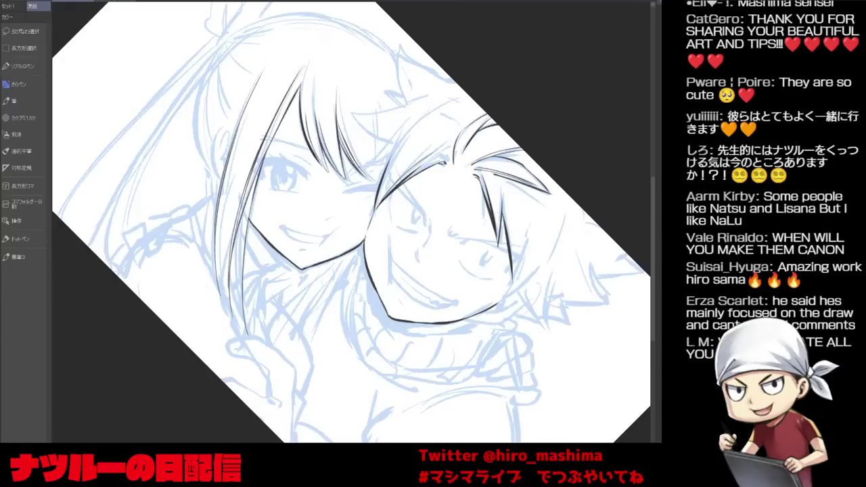
pyautogui.moveTo(493, 199); pyautogui.dragTo(483, 282)
pyautogui.moveTo(483, 281); pyautogui.dragTo(507, 250)
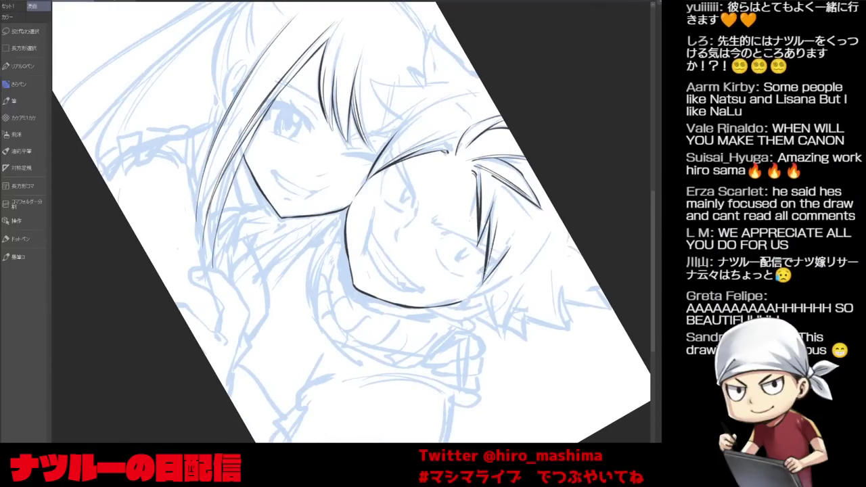
# Ink the first sharp side spike of the boy's hair beside his far cheek, undoing unwanted strokes.
pyautogui.press('-')
pyautogui.press('-')
pyautogui.press('-')
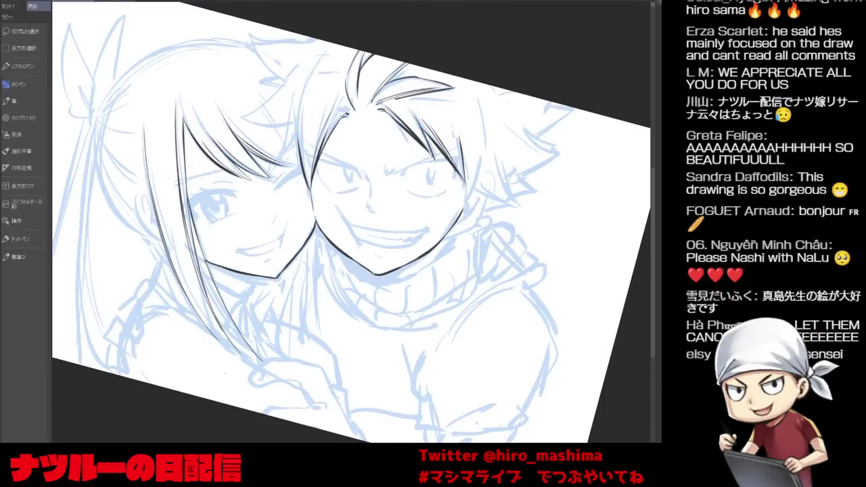
pyautogui.hotkey('ctrl', '-')
pyautogui.moveTo(485, 166); pyautogui.dragTo(473, 266)
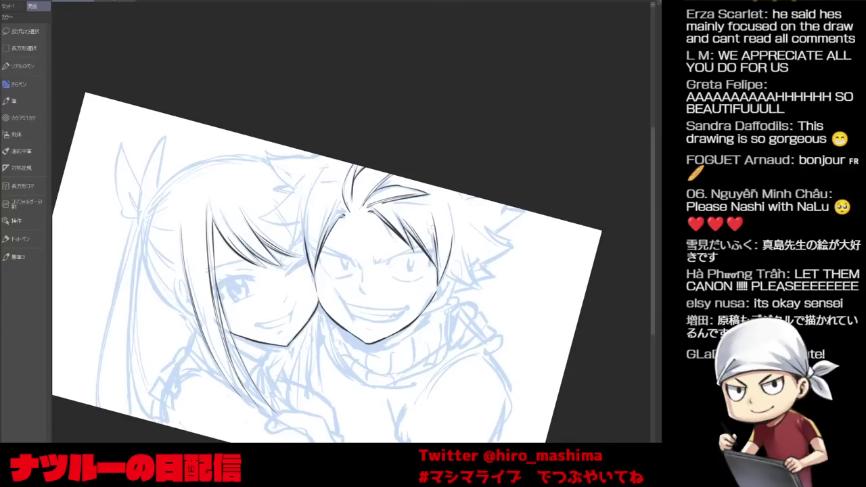
pyautogui.moveTo(432, 215)
pyautogui.mouseDown()
pyautogui.moveTo(437, 275)
pyautogui.moveTo(393, 261)
pyautogui.moveTo(380, 233)
pyautogui.moveTo(413, 289)
pyautogui.mouseUp()
pyautogui.press('^')
pyautogui.press('^')
pyautogui.hotkey('ctrl', 'z')
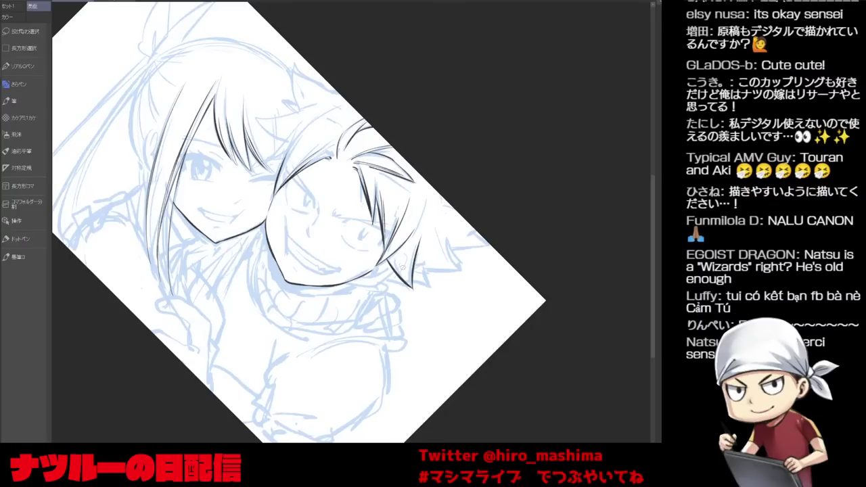
pyautogui.hotkey('ctrl', 'z')
# Ink the row of jagged spikes along the far side of the boy's head up to the page edge.
pyautogui.press('^')
pyautogui.press('^')
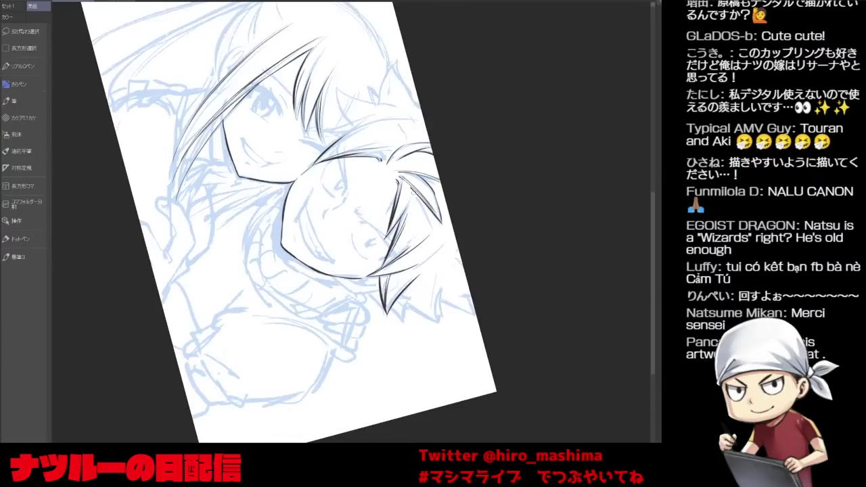
pyautogui.moveTo(401, 197); pyautogui.dragTo(380, 210)
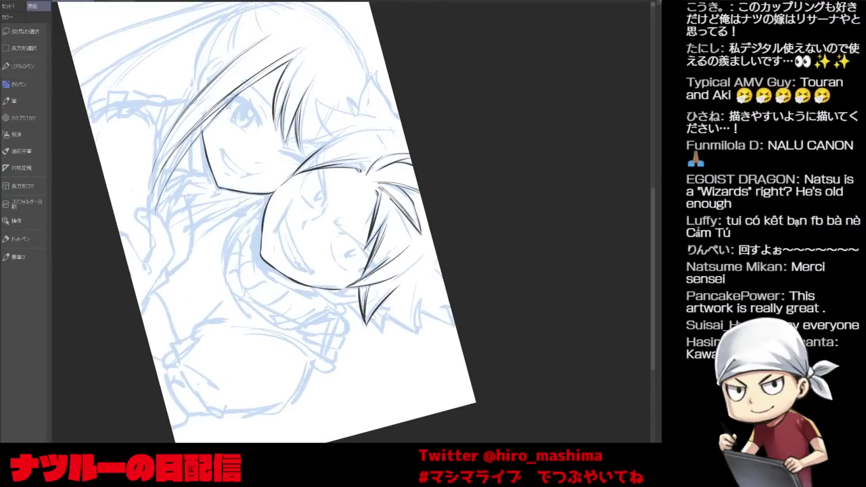
pyautogui.moveTo(370, 315)
pyautogui.mouseDown()
pyautogui.moveTo(394, 296)
pyautogui.moveTo(386, 305)
pyautogui.moveTo(425, 318)
pyautogui.moveTo(391, 314)
pyautogui.moveTo(426, 334)
pyautogui.moveTo(420, 292)
pyautogui.mouseUp()
pyautogui.press('^')
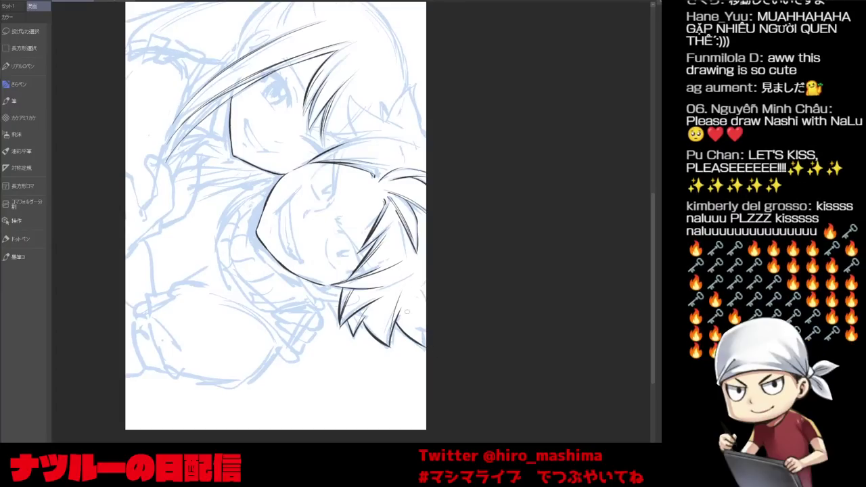
pyautogui.moveTo(399, 328); pyautogui.dragTo(422, 347)
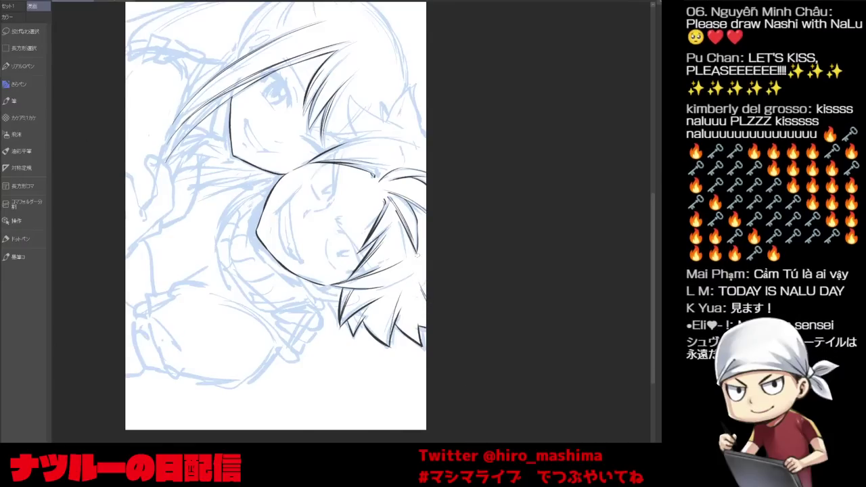
# Ink the short lines beside the boy's far cheek, just below his side hair spikes.
pyautogui.press('-')
pyautogui.press('-')
pyautogui.press('-')
pyautogui.press('-')
pyautogui.press('-')
pyautogui.press('-')
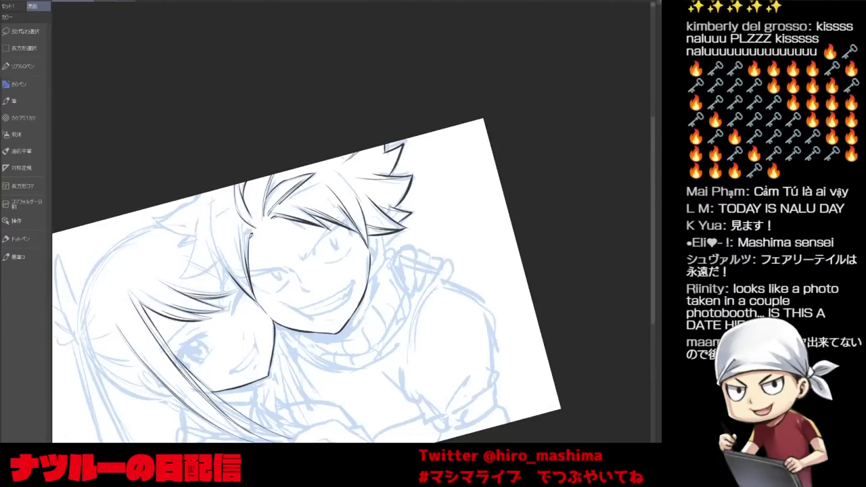
pyautogui.moveTo(402, 277); pyautogui.dragTo(404, 316)
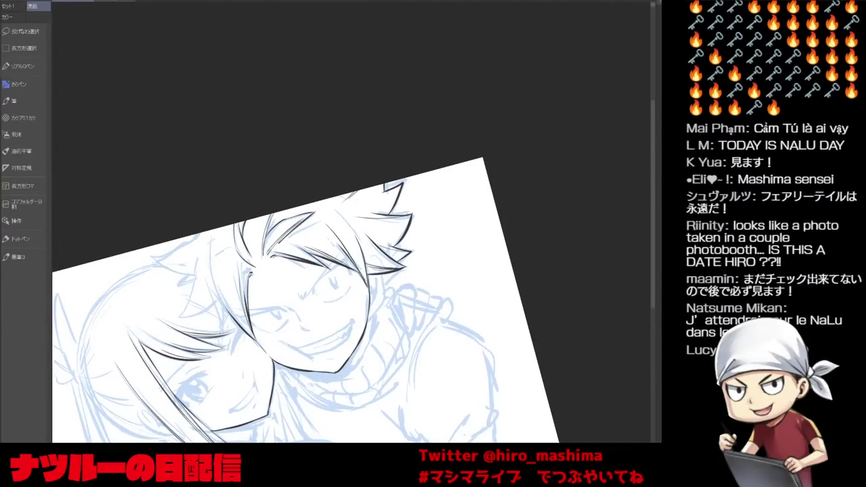
pyautogui.moveTo(382, 275)
pyautogui.mouseDown()
pyautogui.moveTo(380, 302)
pyautogui.moveTo(419, 254)
pyautogui.mouseUp()
pyautogui.moveTo(417, 303)
pyautogui.mouseDown()
pyautogui.moveTo(450, 296)
pyautogui.moveTo(454, 217)
pyautogui.mouseUp()
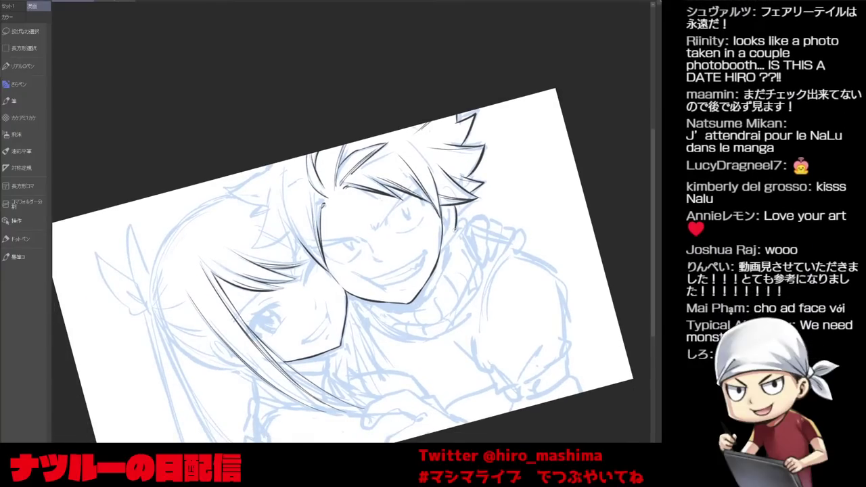
# Ink the boy's ear below his side hair spikes, including its inner fold lines.
pyautogui.moveTo(453, 247); pyautogui.dragTo(453, 217)
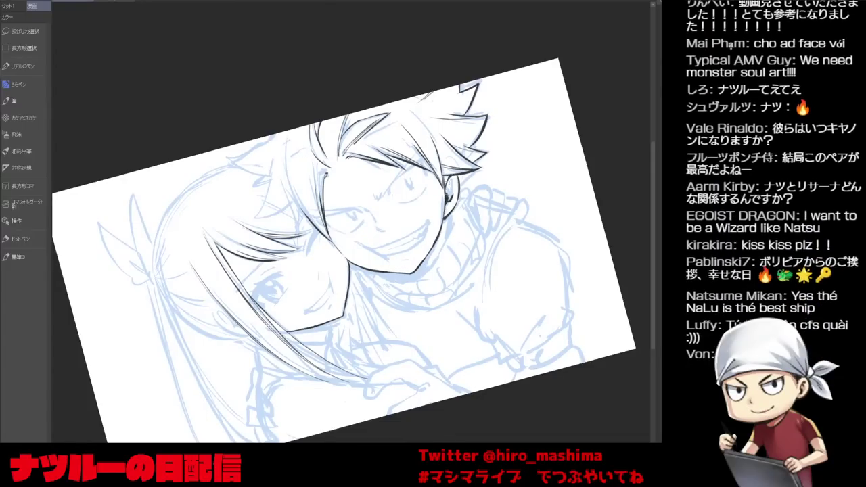
pyautogui.press('^')
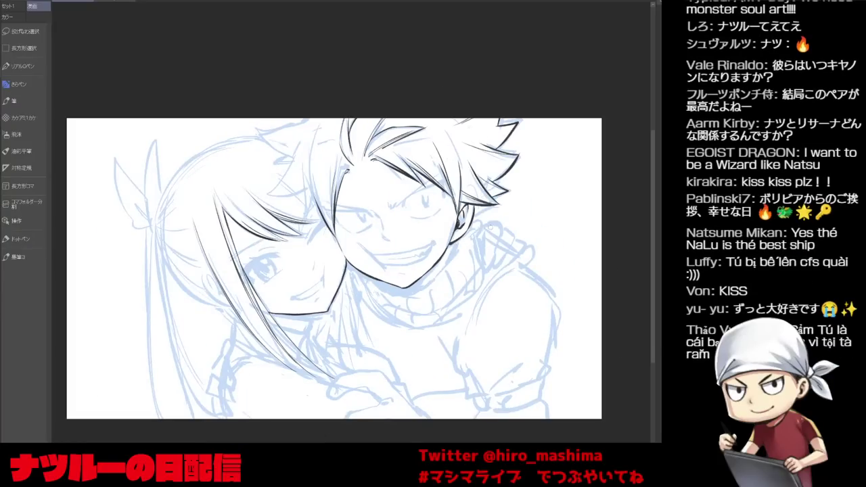
# Ink the fingers and fingernails of the girl's hand resting on the boy's far shoulder, undoing unwanted strokes.
pyautogui.moveTo(485, 229); pyautogui.dragTo(494, 222)
pyautogui.moveTo(488, 228)
pyautogui.mouseDown()
pyautogui.moveTo(484, 263)
pyautogui.moveTo(492, 263)
pyautogui.mouseUp()
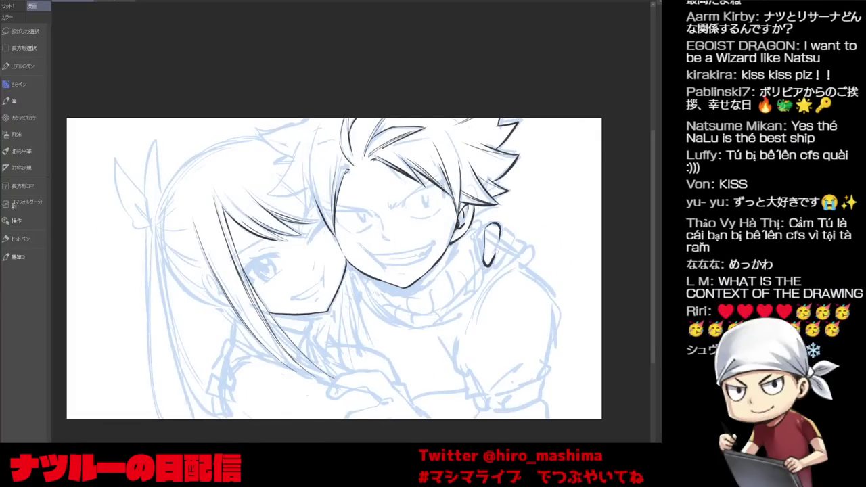
pyautogui.moveTo(499, 230); pyautogui.dragTo(514, 238)
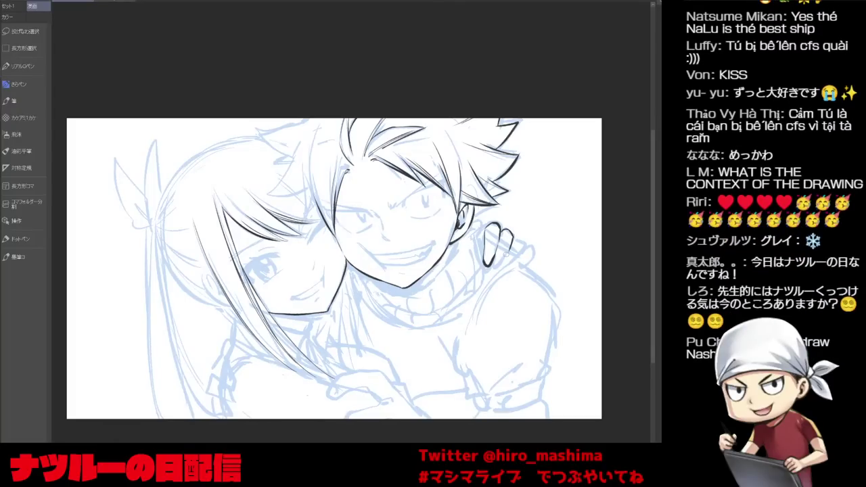
pyautogui.moveTo(502, 262); pyautogui.dragTo(496, 268)
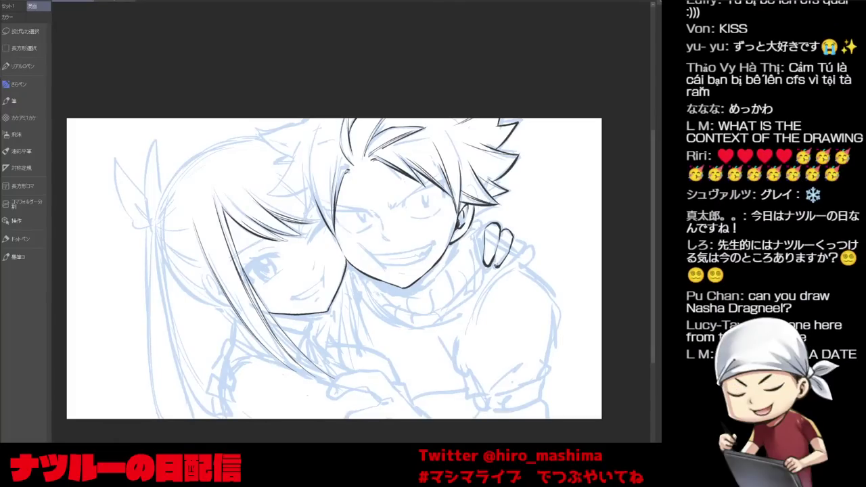
pyautogui.moveTo(512, 239); pyautogui.dragTo(521, 240)
pyautogui.hotkey('ctrl', 'z')
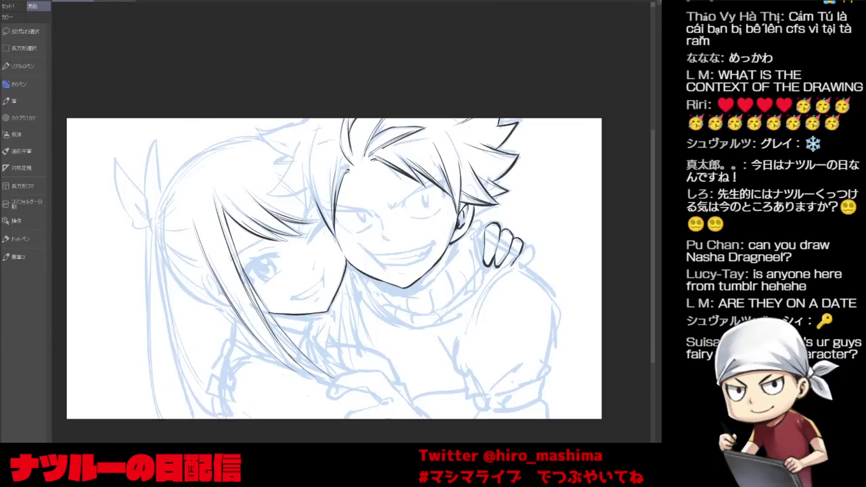
pyautogui.moveTo(512, 240)
pyautogui.mouseDown()
pyautogui.moveTo(507, 265)
pyautogui.moveTo(531, 253)
pyautogui.moveTo(517, 261)
pyautogui.mouseUp()
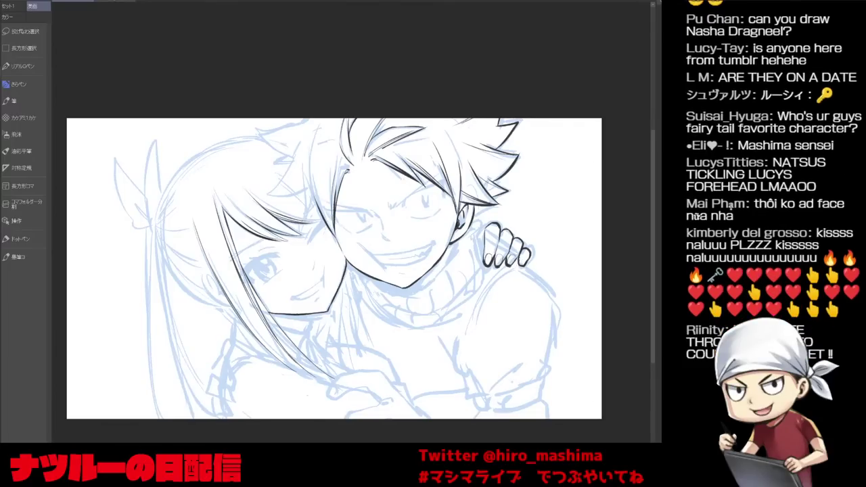
pyautogui.moveTo(472, 226); pyautogui.dragTo(483, 252)
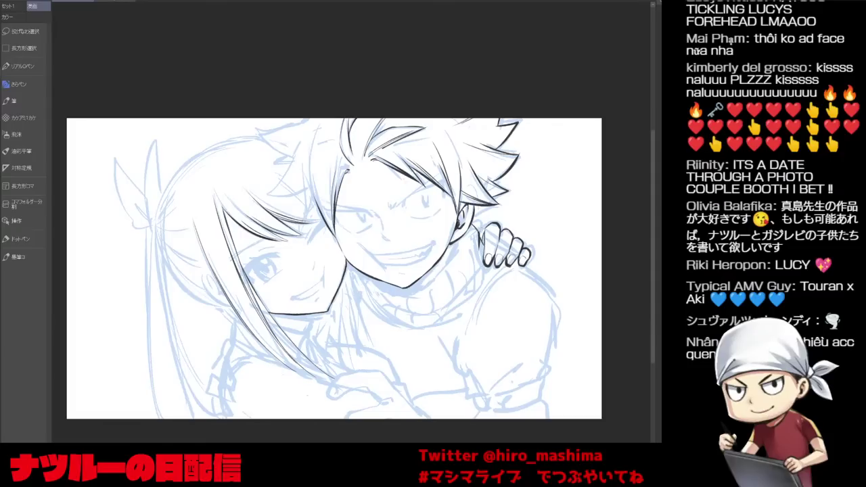
pyautogui.hotkey('ctrl', 'z')
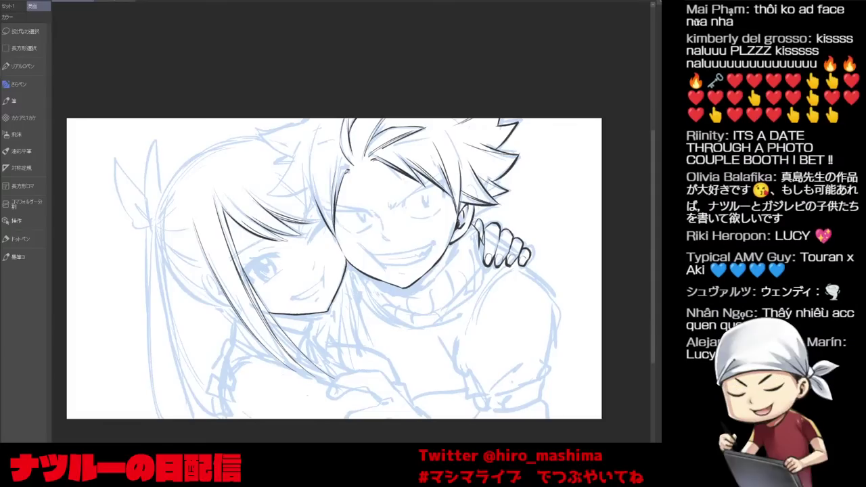
# Ink the scarf's upper edge directly beneath the boy's jaw and chin.
pyautogui.moveTo(476, 186); pyautogui.dragTo(456, 131)
pyautogui.press('^')
pyautogui.press('^')
pyautogui.press('^')
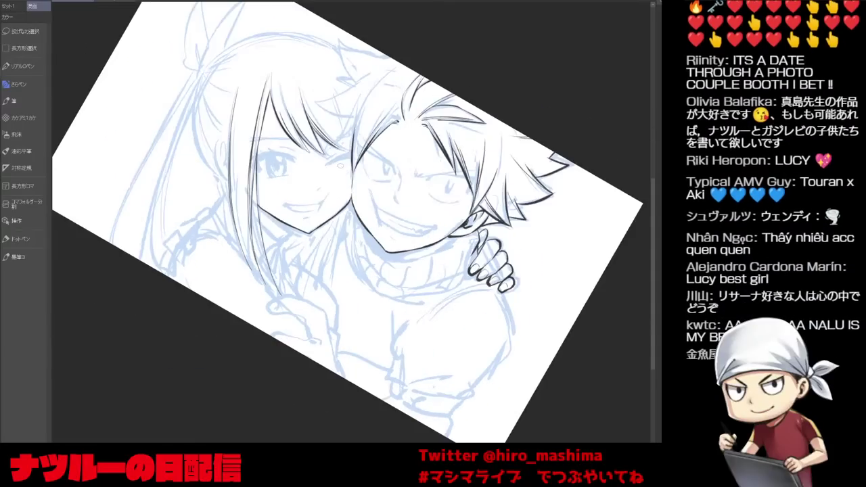
pyautogui.moveTo(382, 237)
pyautogui.mouseDown()
pyautogui.moveTo(380, 188)
pyautogui.moveTo(388, 221)
pyautogui.mouseUp()
pyautogui.moveTo(370, 192)
pyautogui.mouseDown()
pyautogui.moveTo(396, 171)
pyautogui.moveTo(401, 262)
pyautogui.moveTo(380, 257)
pyautogui.mouseUp()
pyautogui.press('-')
pyautogui.press('-')
pyautogui.press('-')
pyautogui.press('-')
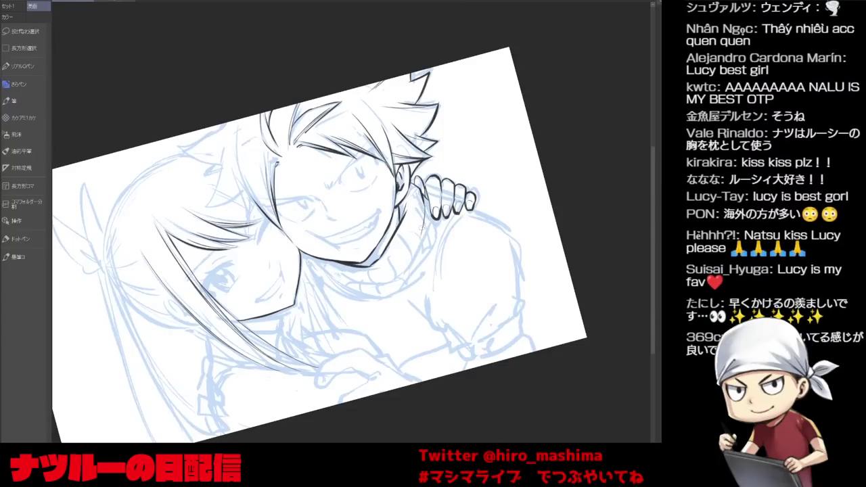
# Ink the scarf's curved outer edge on the girl's side, sweeping around below the boy's chin.
pyautogui.press('^')
pyautogui.press('^')
pyautogui.press('^')
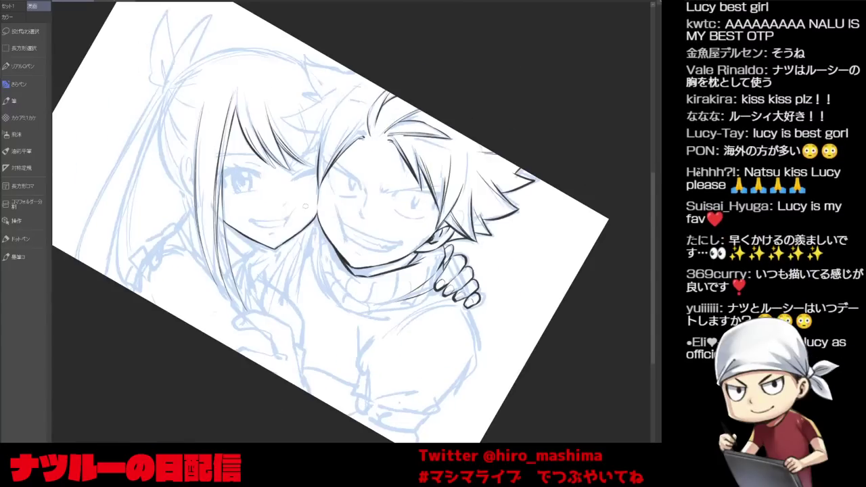
pyautogui.press('^')
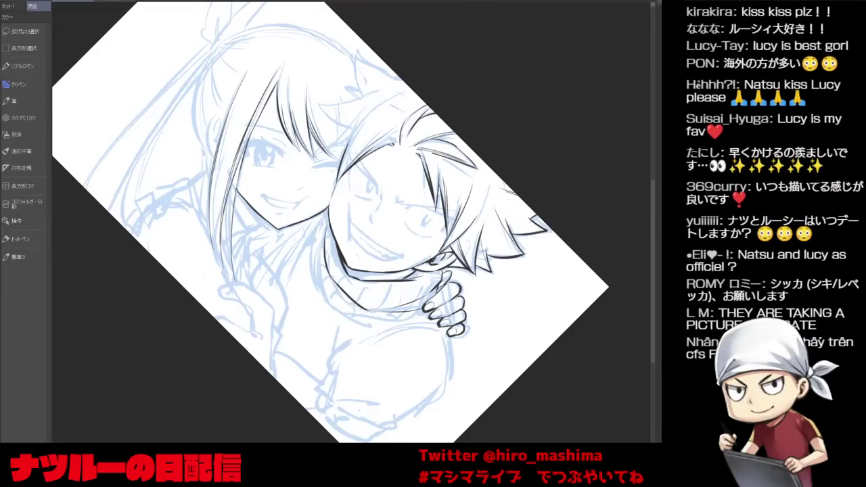
pyautogui.press('-')
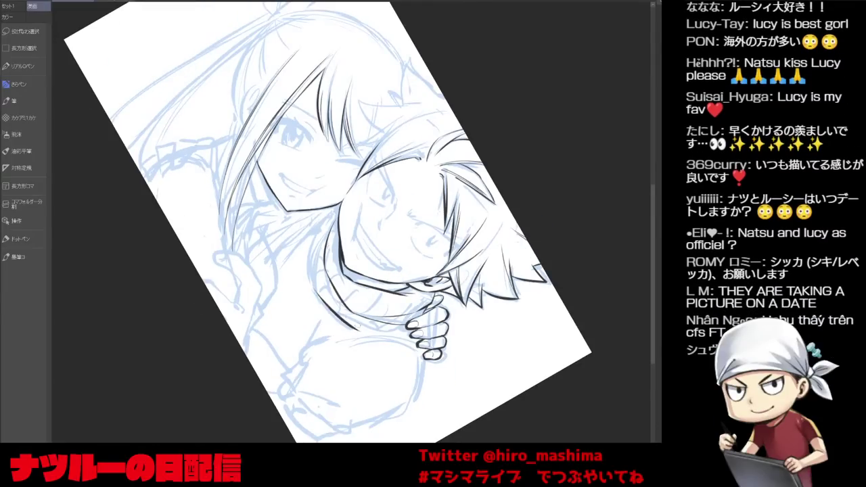
pyautogui.press('-')
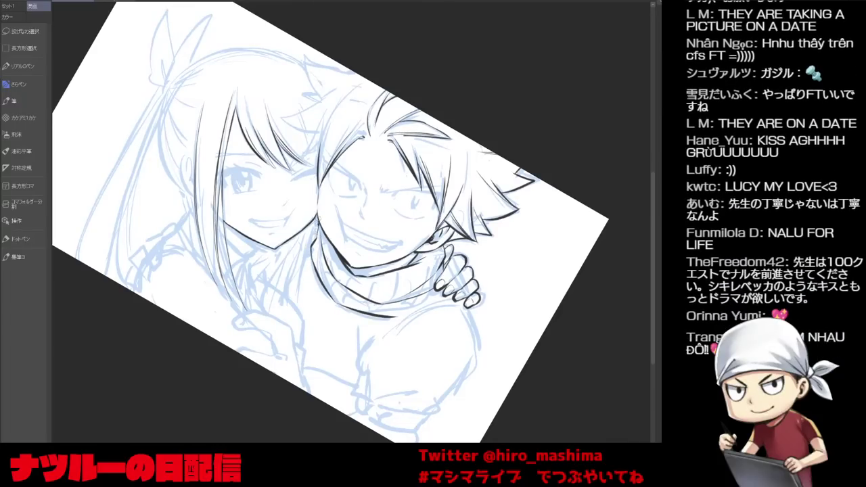
# Extend the scarf's lower outline across the boy's chest toward the hand on his shoulder.
pyautogui.press('^')
pyautogui.press('^')
pyautogui.press('^')
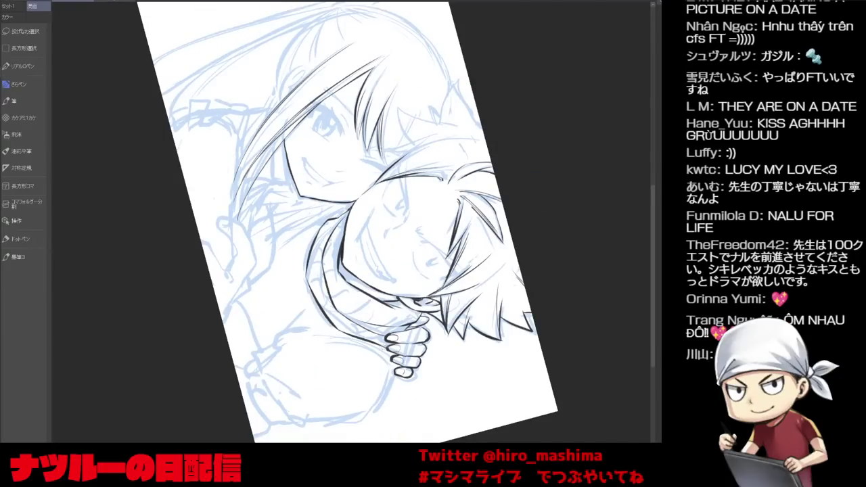
pyautogui.press('-')
pyautogui.press('-')
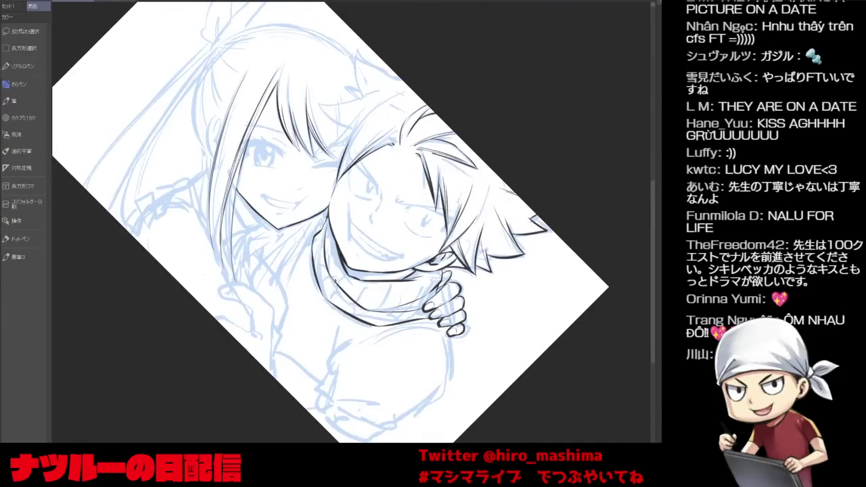
pyautogui.press('-')
pyautogui.press('-')
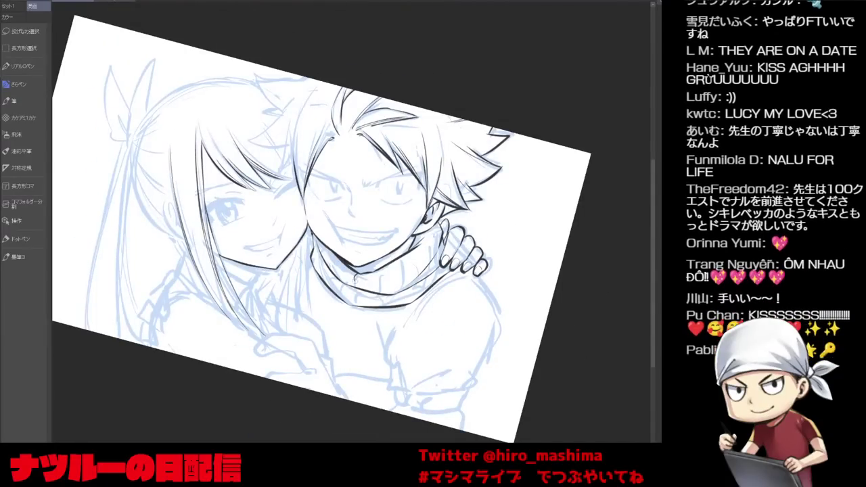
# Fill the boy's scarf with its scale-like pattern of curved bands and short cross lines up to his ear.
pyautogui.press('@')
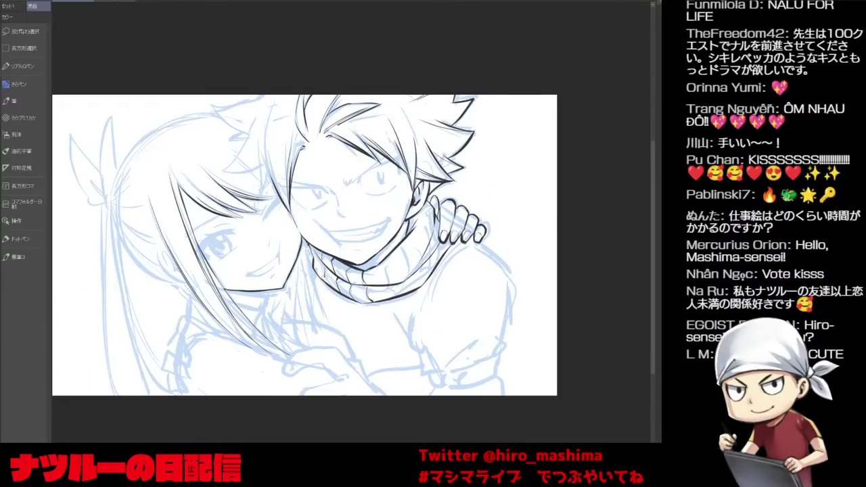
pyautogui.press('-')
pyautogui.press('-')
pyautogui.press('-')
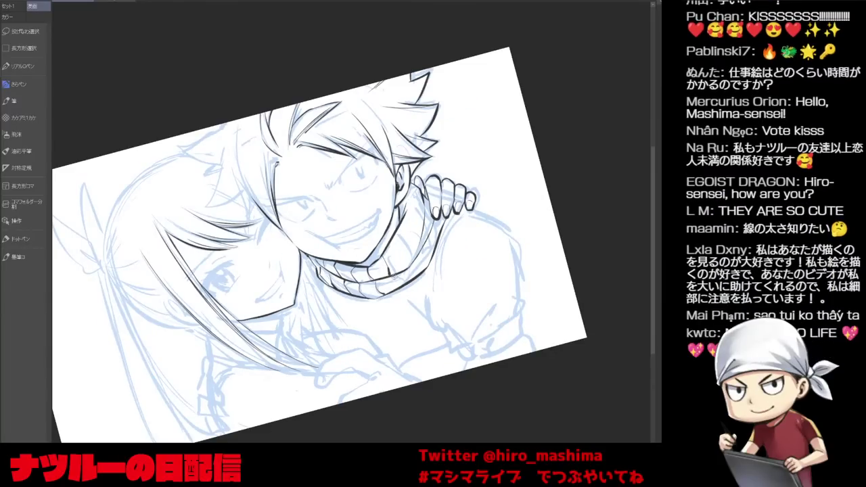
pyautogui.moveTo(400, 255); pyautogui.dragTo(412, 275)
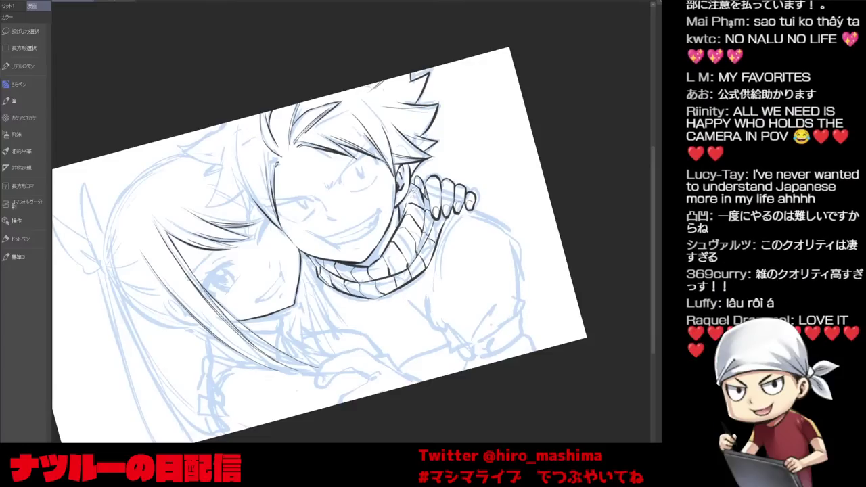
pyautogui.press('-')
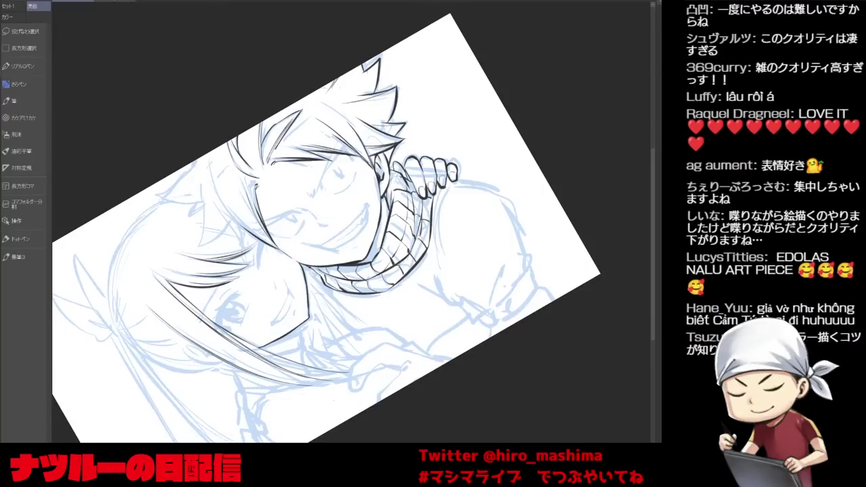
pyautogui.press('^')
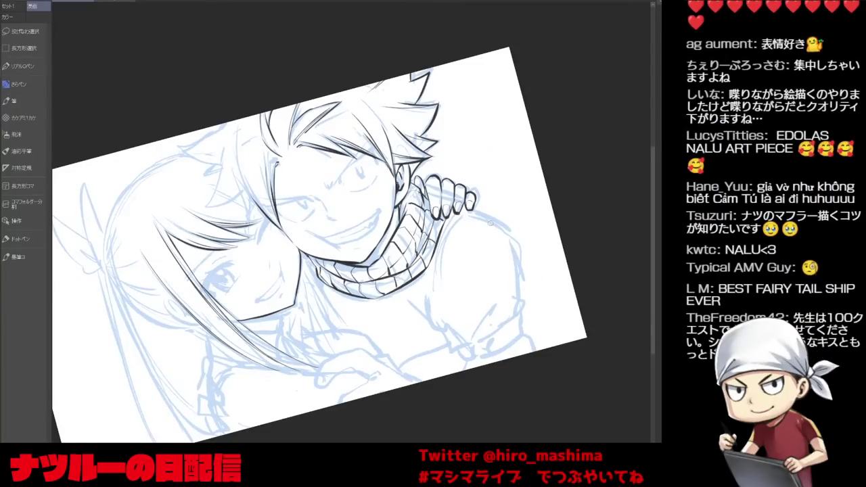
pyautogui.press('^')
pyautogui.press('^')
pyautogui.press('^')
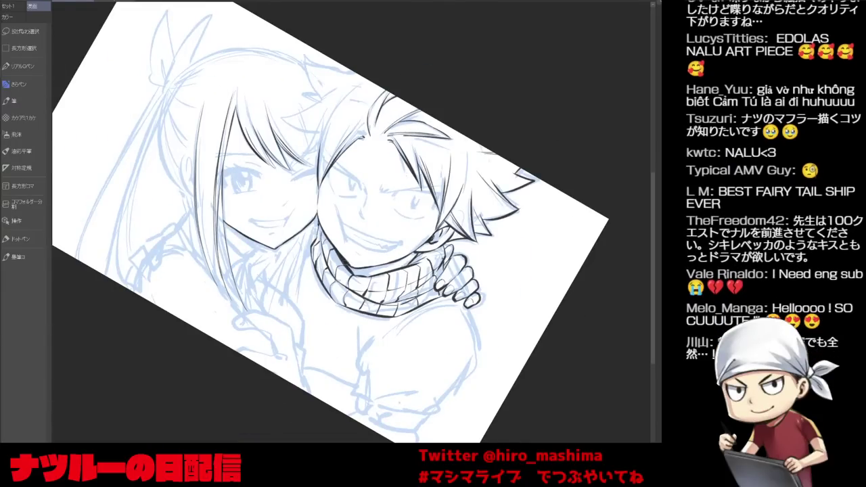
pyautogui.press('-')
pyautogui.press('-')
pyautogui.press('-')
pyautogui.press('-')
pyautogui.press('-')
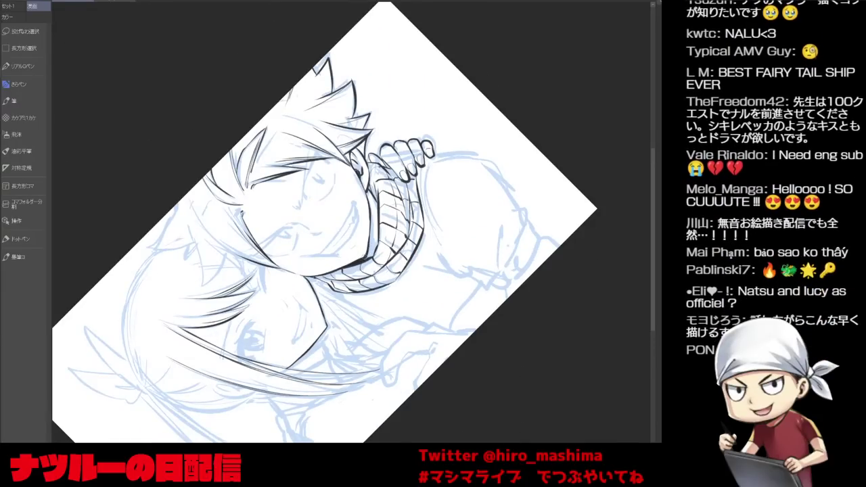
pyautogui.press('^')
pyautogui.press('^')
pyautogui.press('^')
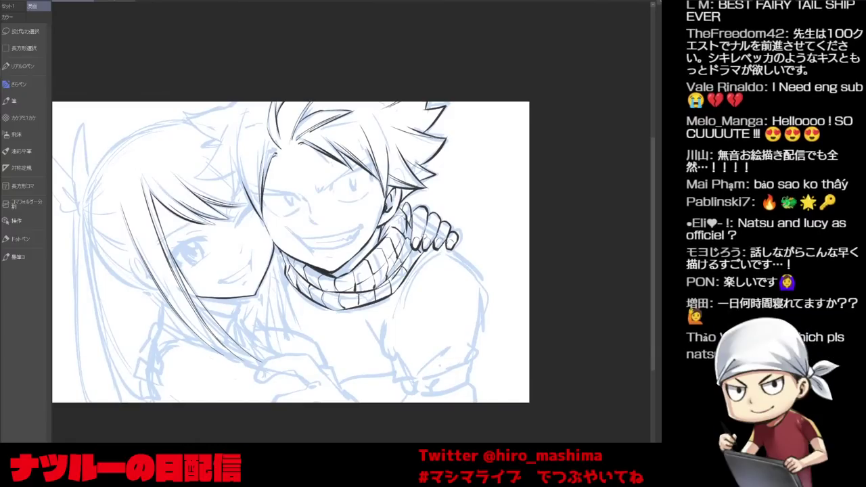
# Sketch a plain grid of crossing lines in the blank area beside the boy as a scarf pattern example.
pyautogui.moveTo(430, 188); pyautogui.dragTo(423, 179)
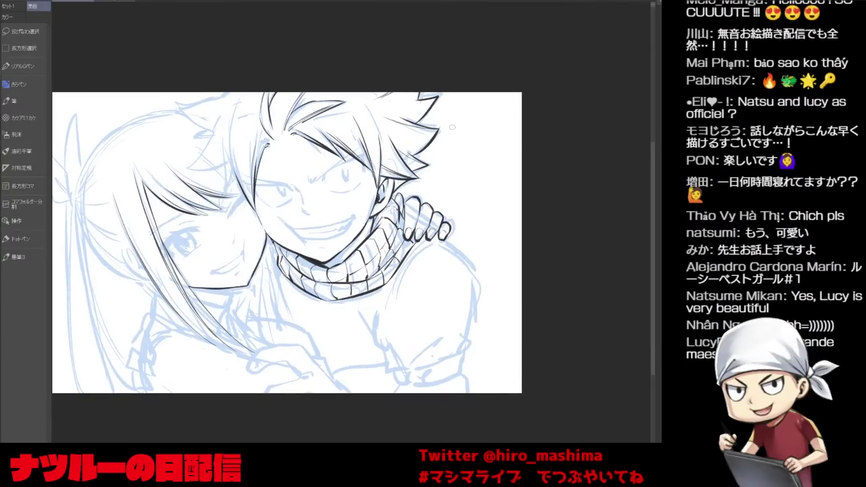
pyautogui.moveTo(451, 132); pyautogui.dragTo(462, 202)
pyautogui.moveTo(500, 122); pyautogui.dragTo(505, 196)
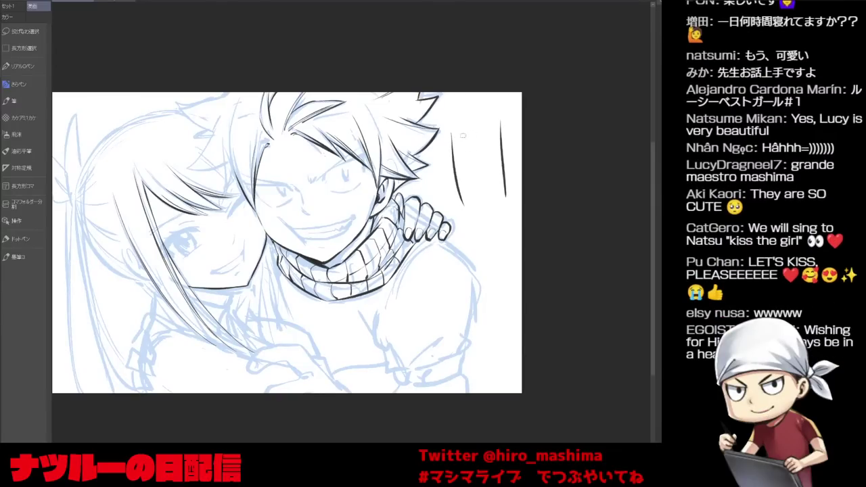
pyautogui.moveTo(455, 167); pyautogui.dragTo(501, 162)
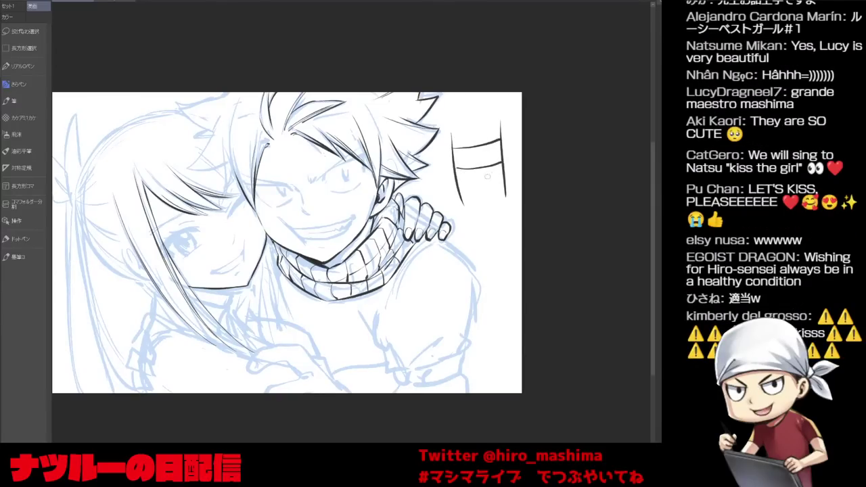
pyautogui.moveTo(460, 190); pyautogui.dragTo(491, 186)
pyautogui.moveTo(488, 121); pyautogui.dragTo(476, 220)
pyautogui.moveTo(467, 128); pyautogui.dragTo(463, 152)
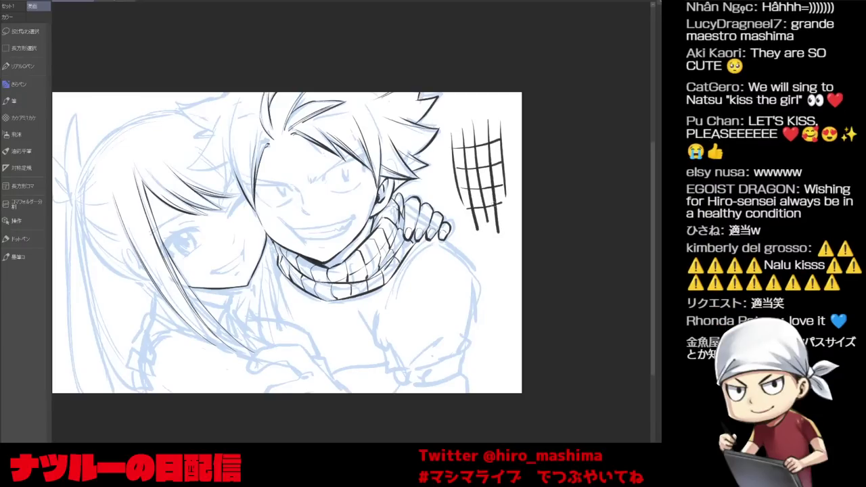
# Undo all strokes of the plain grid example beside the boy.
pyautogui.scroll(2, 500, 208)
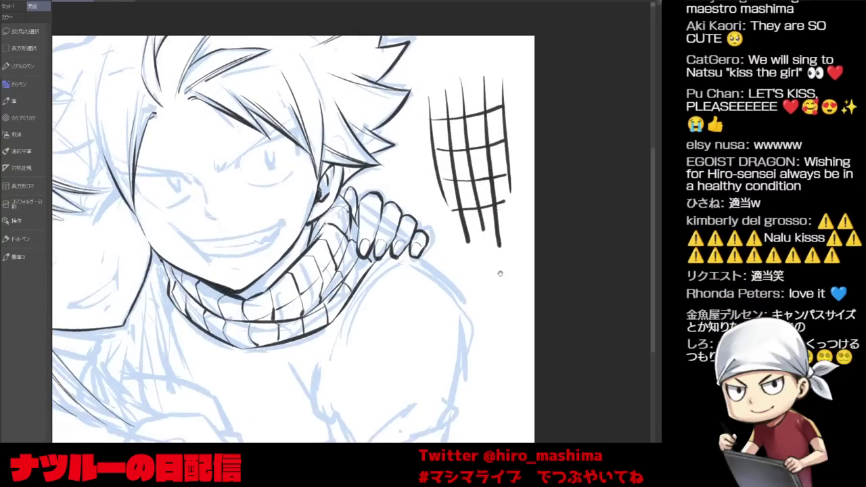
pyautogui.moveTo(503, 270); pyautogui.dragTo(460, 274)
pyautogui.hotkey('ctrl', 'z')
pyautogui.hotkey('ctrl', 'z')
pyautogui.hotkey('ctrl', 'z')
pyautogui.hotkey('ctrl', 'z')
pyautogui.hotkey('ctrl', 'z')
pyautogui.hotkey('ctrl', 'z')
pyautogui.hotkey('ctrl', 'z')
# Sketch a scarf example beside the boy with curved horizontal bands and short, broken vertical strokes in each row.
pyautogui.moveTo(387, 124); pyautogui.dragTo(461, 112)
pyautogui.moveTo(385, 153)
pyautogui.mouseDown()
pyautogui.moveTo(457, 145)
pyautogui.moveTo(424, 152)
pyautogui.moveTo(428, 201)
pyautogui.mouseUp()
pyautogui.moveTo(400, 101); pyautogui.dragTo(408, 202)
pyautogui.moveTo(438, 104); pyautogui.dragTo(443, 156)
pyautogui.moveTo(443, 190); pyautogui.dragTo(445, 204)
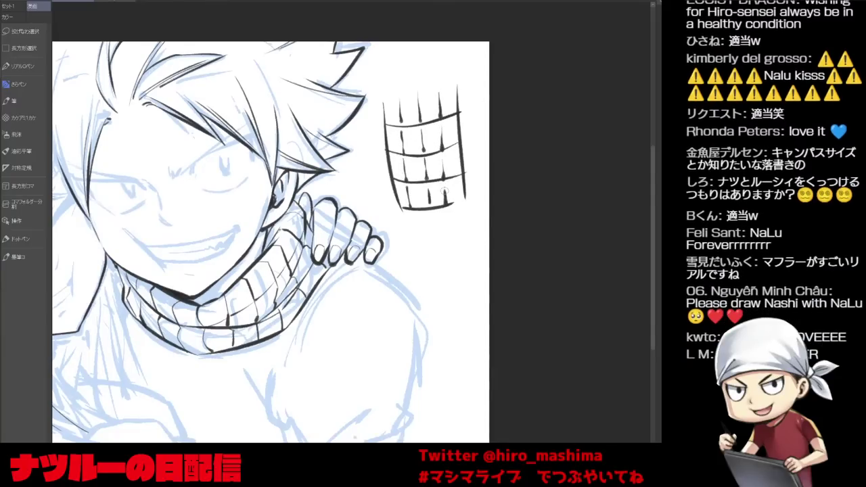
pyautogui.scroll(2, 496, 153)
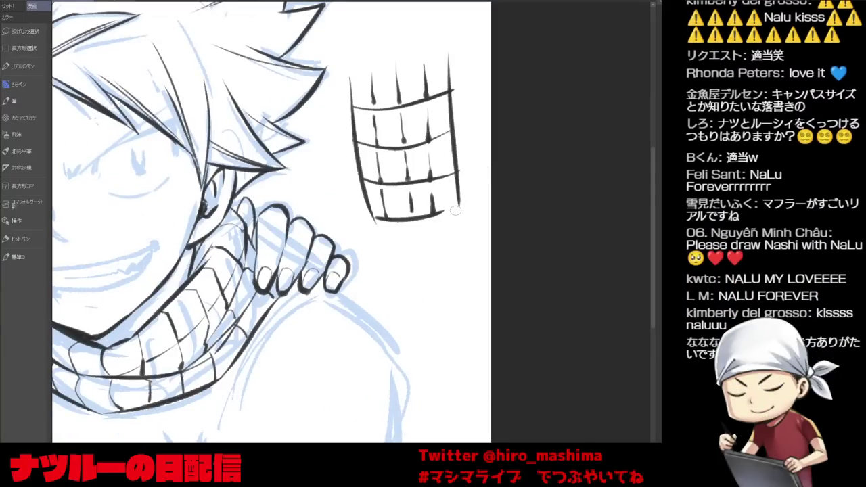
# Erase the banded scarf example from the blank area beside the boy.
pyautogui.scroll(-3, 496, 153)
pyautogui.moveTo(406, 149)
pyautogui.mouseDown()
pyautogui.moveTo(422, 204)
pyautogui.moveTo(456, 167)
pyautogui.mouseUp()
pyautogui.moveTo(443, 230); pyautogui.dragTo(455, 208)
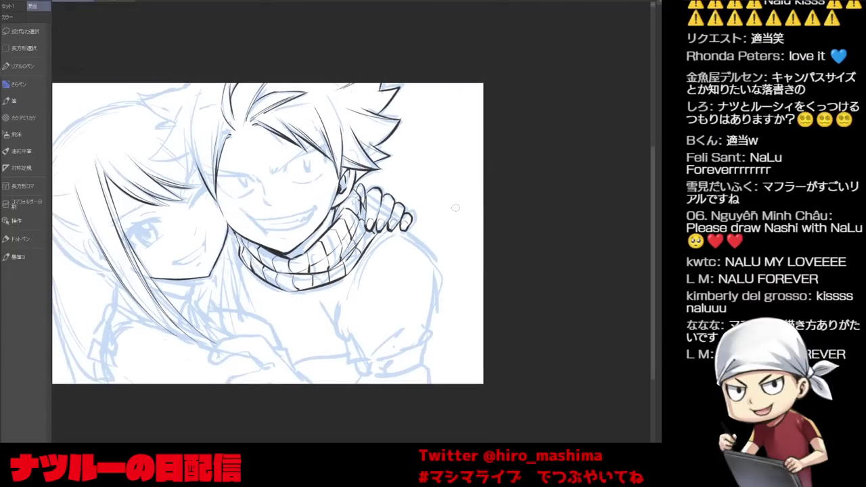
pyautogui.press('-')
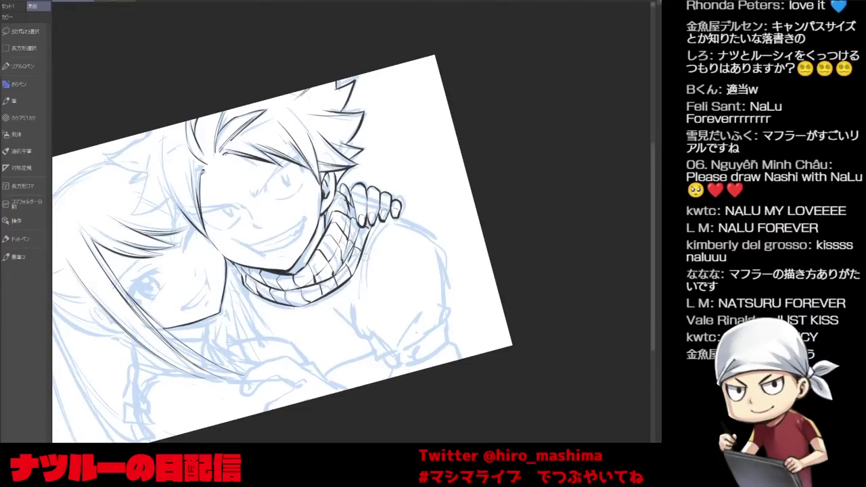
# Ink the scarf's edge over the boy's shoulder and the outer contour of his shoulder and upper arm.
pyautogui.moveTo(397, 229)
pyautogui.mouseDown()
pyautogui.moveTo(414, 221)
pyautogui.moveTo(370, 243)
pyautogui.moveTo(385, 243)
pyautogui.moveTo(375, 250)
pyautogui.mouseUp()
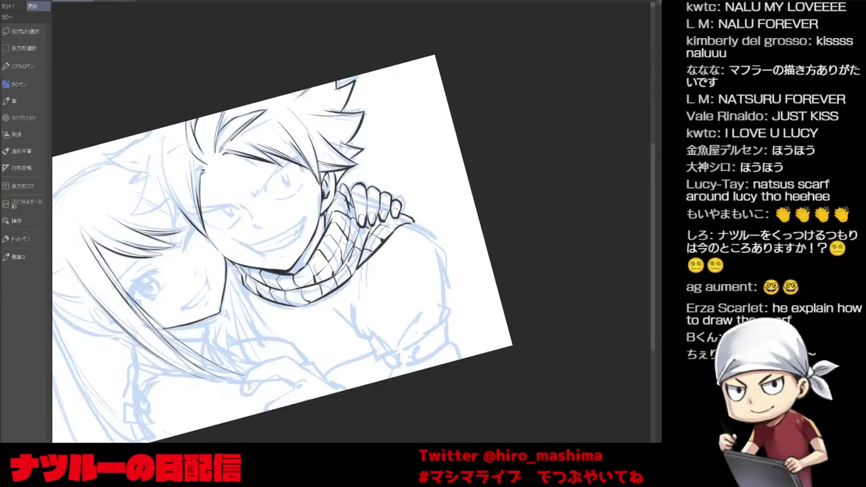
pyautogui.press('^')
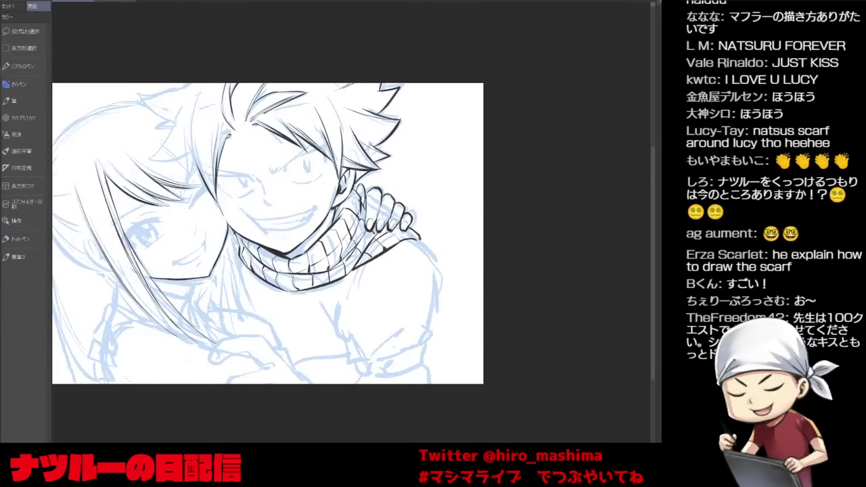
pyautogui.press('^')
pyautogui.moveTo(412, 254); pyautogui.dragTo(431, 292)
pyautogui.hotkey('ctrl', 'z')
pyautogui.moveTo(418, 256)
pyautogui.mouseDown()
pyautogui.moveTo(424, 273)
pyautogui.moveTo(416, 265)
pyautogui.mouseUp()
pyautogui.press('-')
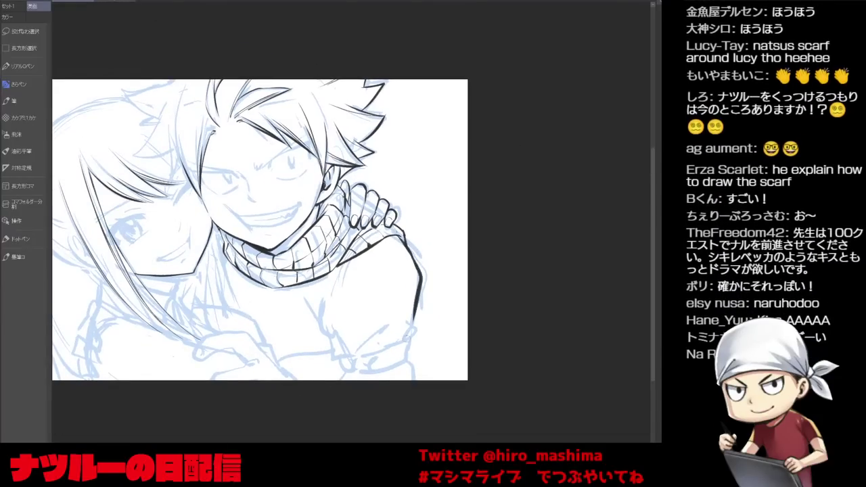
# Ink the lower end of the boy's sleeve with the curved outline of its cuff band.
pyautogui.press('-')
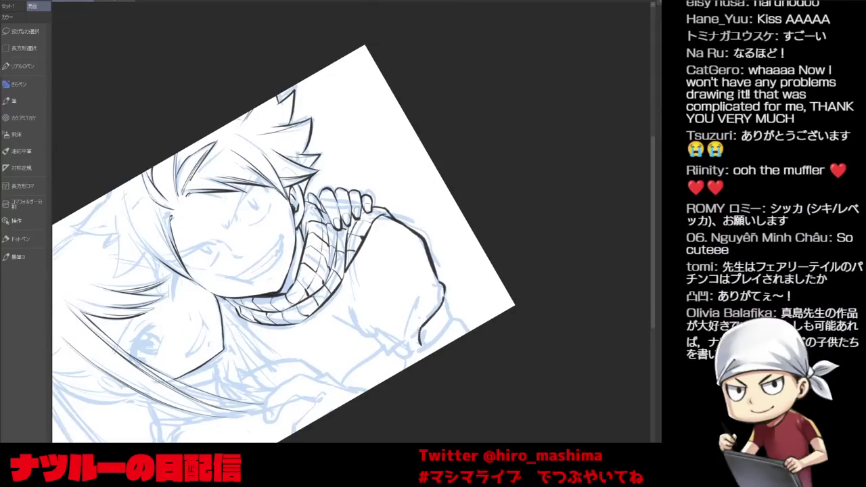
pyautogui.moveTo(421, 344); pyautogui.dragTo(446, 324)
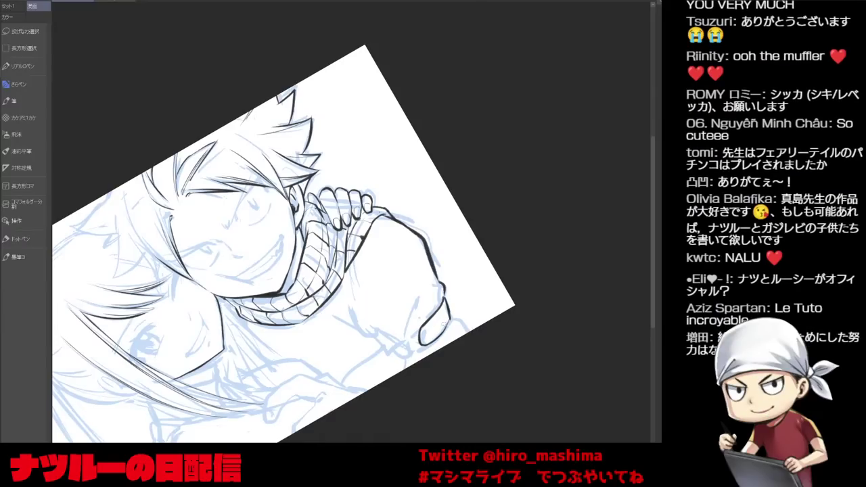
pyautogui.hotkey('ctrl', 'z')
pyautogui.press('^')
pyautogui.moveTo(352, 237); pyautogui.dragTo(341, 225)
pyautogui.moveTo(411, 338); pyautogui.dragTo(420, 331)
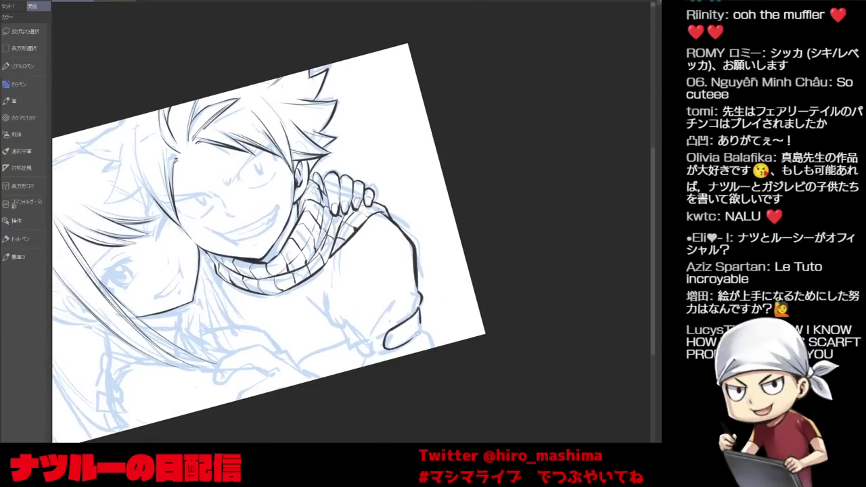
# Ink a small oval button on the boy's sleeve cuff and close the cuff's remaining outline.
pyautogui.press('-')
pyautogui.press('-')
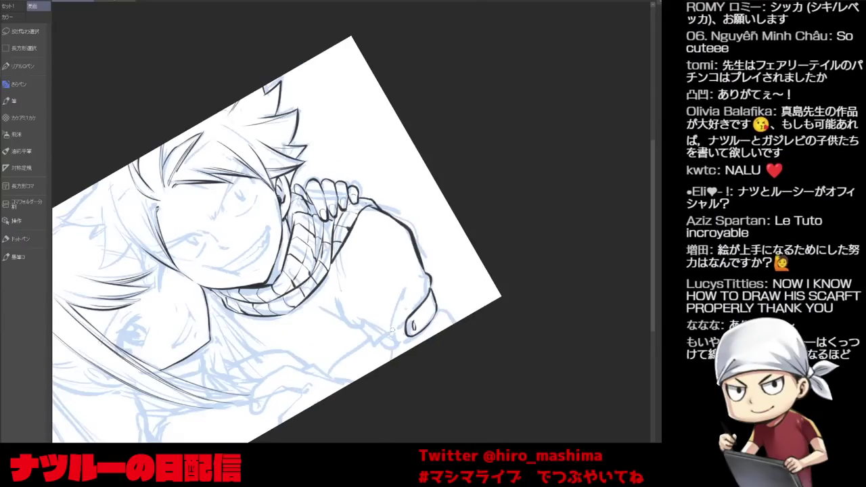
pyautogui.moveTo(425, 304); pyautogui.dragTo(406, 321)
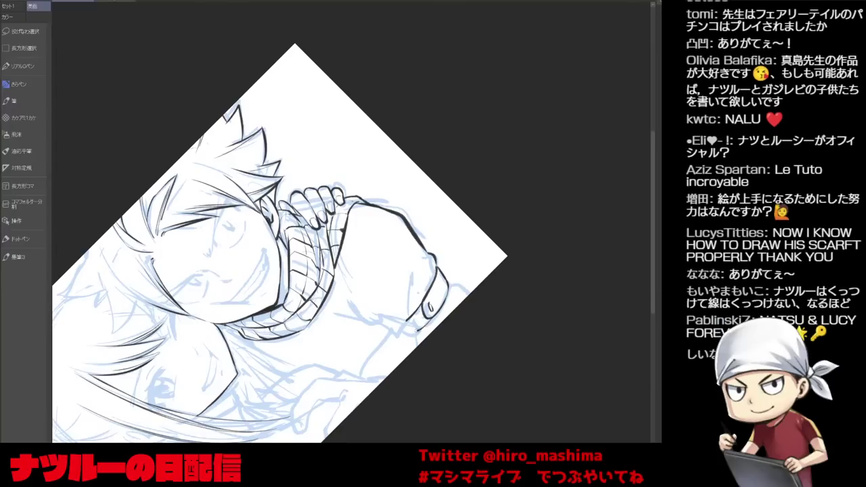
pyautogui.press('^')
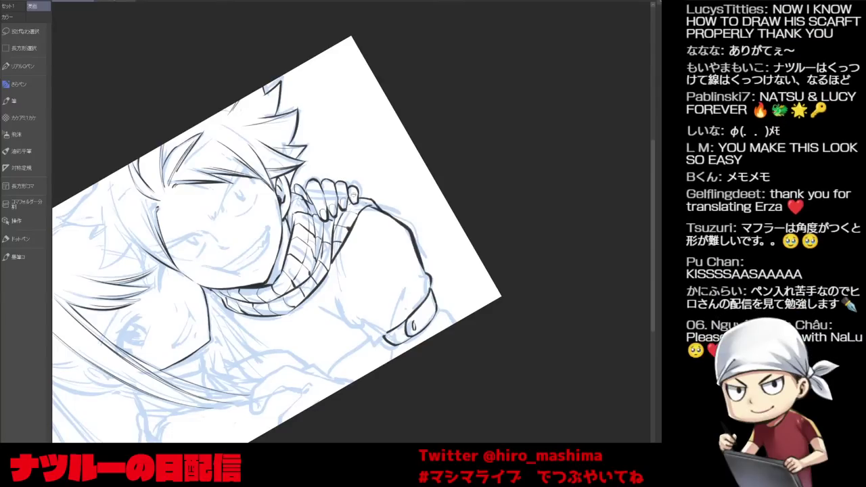
pyautogui.press('^')
pyautogui.press('^')
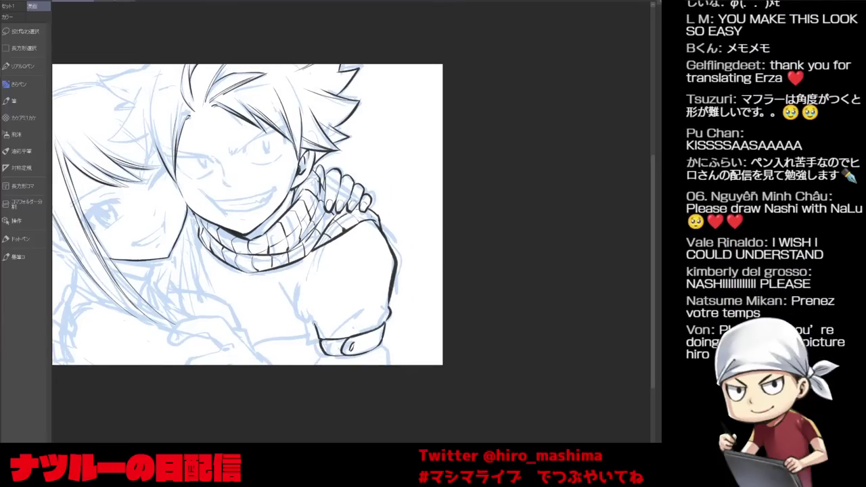
# Ink the inner edge of the boy's sleeve from the armpit to the cuff and the short arm lines below it.
pyautogui.moveTo(305, 291); pyautogui.dragTo(307, 315)
pyautogui.moveTo(306, 274); pyautogui.dragTo(306, 298)
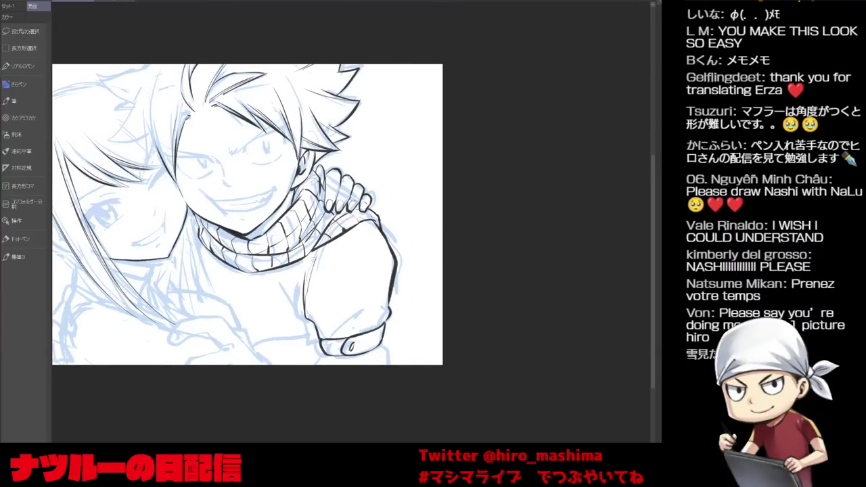
pyautogui.press('-')
pyautogui.press('-')
pyautogui.press('-')
pyautogui.moveTo(331, 324); pyautogui.dragTo(328, 330)
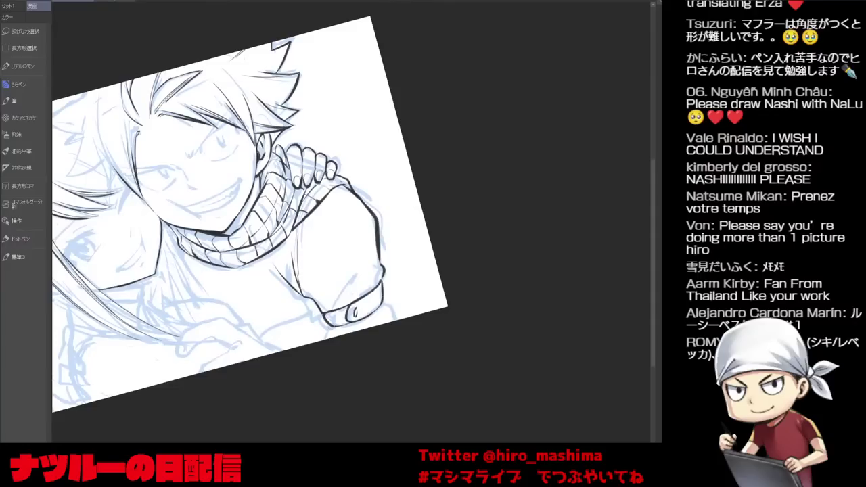
pyautogui.moveTo(387, 303); pyautogui.dragTo(396, 320)
pyautogui.press('^')
pyautogui.press('^')
pyautogui.press('^')
pyautogui.moveTo(322, 332); pyautogui.dragTo(453, 367)
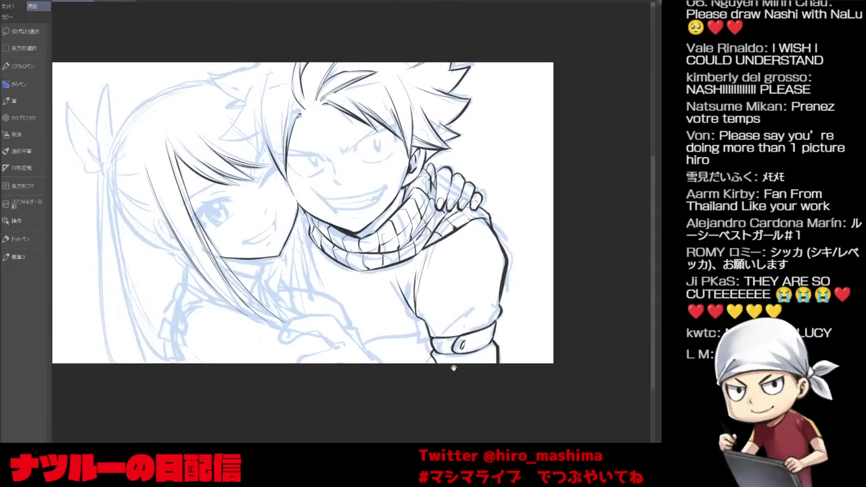
# Ink the short, pointed hair spikes on the side of the boy's head that overlap the girl's bangs.
pyautogui.moveTo(393, 268); pyautogui.dragTo(420, 432)
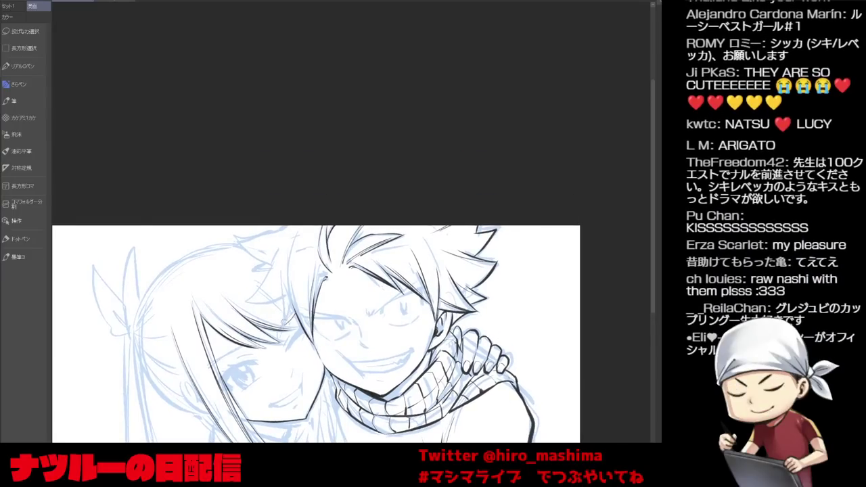
pyautogui.moveTo(286, 299); pyautogui.dragTo(284, 325)
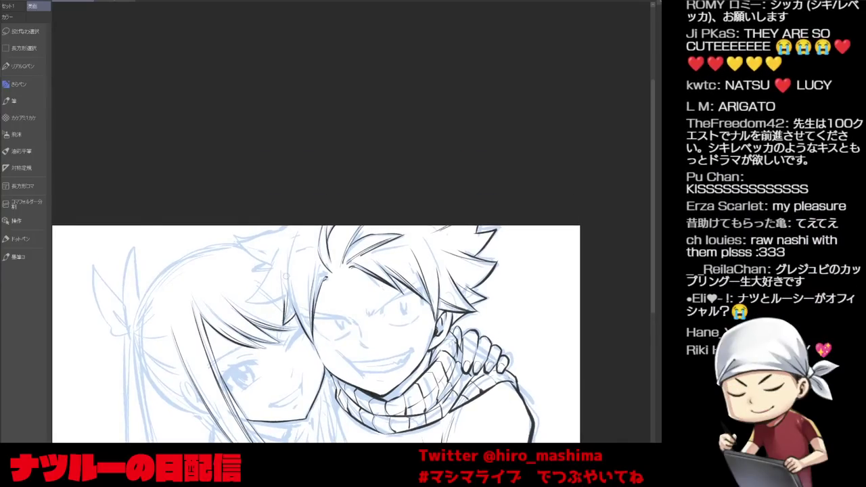
pyautogui.press('-')
pyautogui.press('-')
pyautogui.press('-')
pyautogui.press('-')
pyautogui.press('-')
pyautogui.press('-')
pyautogui.press('-')
pyautogui.press('-')
pyautogui.press('-')
pyautogui.moveTo(370, 263)
pyautogui.mouseDown()
pyautogui.moveTo(372, 235)
pyautogui.moveTo(351, 275)
pyautogui.moveTo(327, 193)
pyautogui.mouseUp()
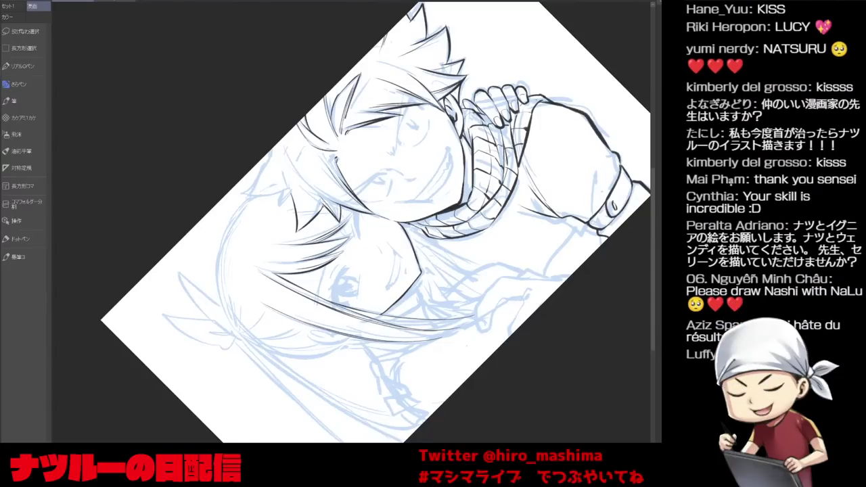
pyautogui.moveTo(312, 207)
pyautogui.mouseDown()
pyautogui.moveTo(300, 226)
pyautogui.moveTo(314, 238)
pyautogui.mouseUp()
pyautogui.press('-')
pyautogui.moveTo(259, 255); pyautogui.dragTo(269, 290)
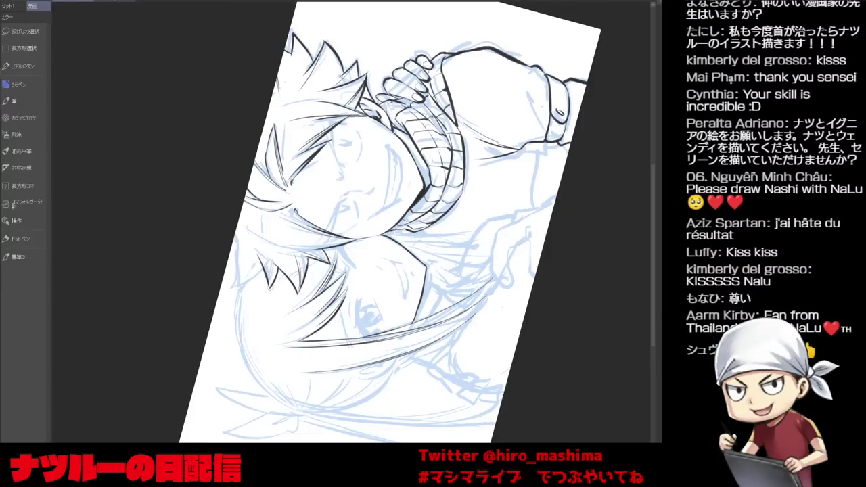
pyautogui.moveTo(279, 293); pyautogui.dragTo(293, 274)
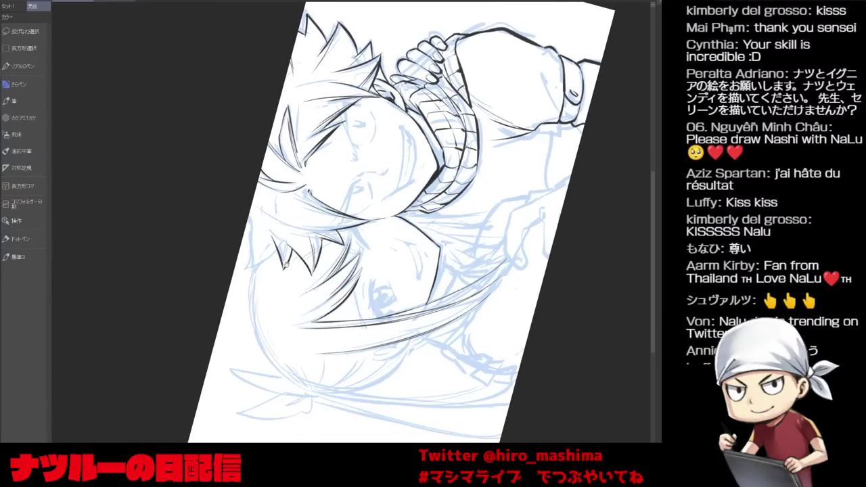
# Ink the large outermost spike of the boy's hair over the girl's head, reaching to the canvas edge.
pyautogui.scroll(1, 281, 249)
pyautogui.moveTo(268, 224); pyautogui.dragTo(276, 248)
pyautogui.moveTo(239, 215)
pyautogui.mouseDown()
pyautogui.moveTo(231, 268)
pyautogui.moveTo(265, 335)
pyautogui.mouseUp()
pyautogui.press('-')
pyautogui.press('-')
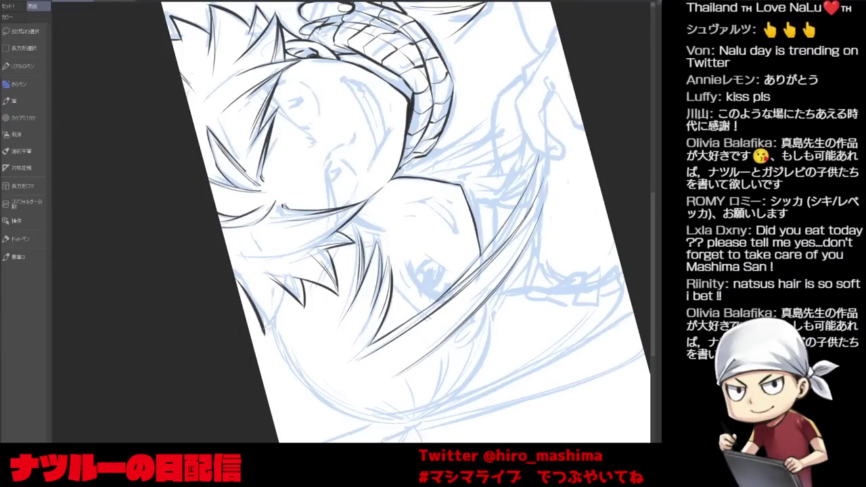
pyautogui.moveTo(270, 281); pyautogui.dragTo(262, 326)
pyautogui.press('^')
pyautogui.press('^')
pyautogui.press('^')
pyautogui.press('^')
pyautogui.press('^')
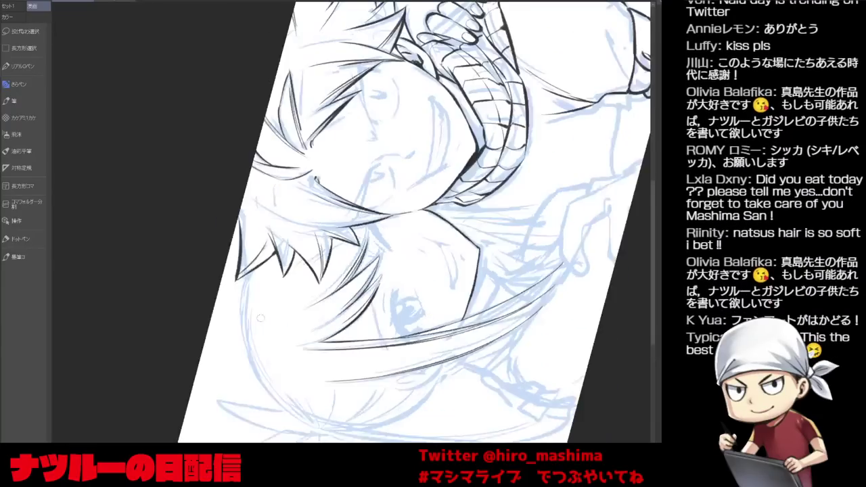
pyautogui.hotkey('ctrl', 'z')
pyautogui.press('^')
pyautogui.press('^')
pyautogui.moveTo(352, 244); pyautogui.dragTo(353, 190)
pyautogui.press('^')
pyautogui.press('^')
pyautogui.press('^')
pyautogui.moveTo(352, 223); pyautogui.dragTo(313, 296)
pyautogui.moveTo(300, 238); pyautogui.dragTo(332, 291)
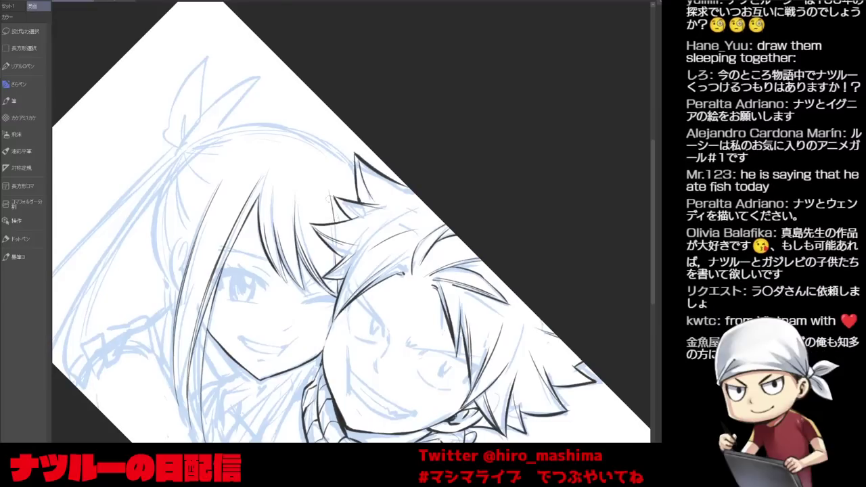
# Ink the thick, slanted upper lid line of the boy's eye nearest the girl.
pyautogui.moveTo(345, 232); pyautogui.dragTo(317, 173)
pyautogui.moveTo(329, 235)
pyautogui.mouseDown()
pyautogui.moveTo(360, 275)
pyautogui.moveTo(364, 256)
pyautogui.mouseUp()
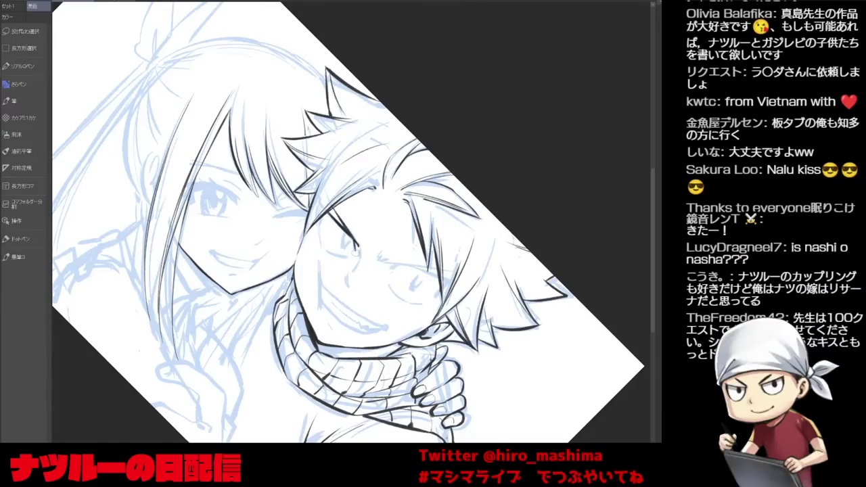
pyautogui.press('-')
pyautogui.press('-')
pyautogui.press('-')
pyautogui.press('^')
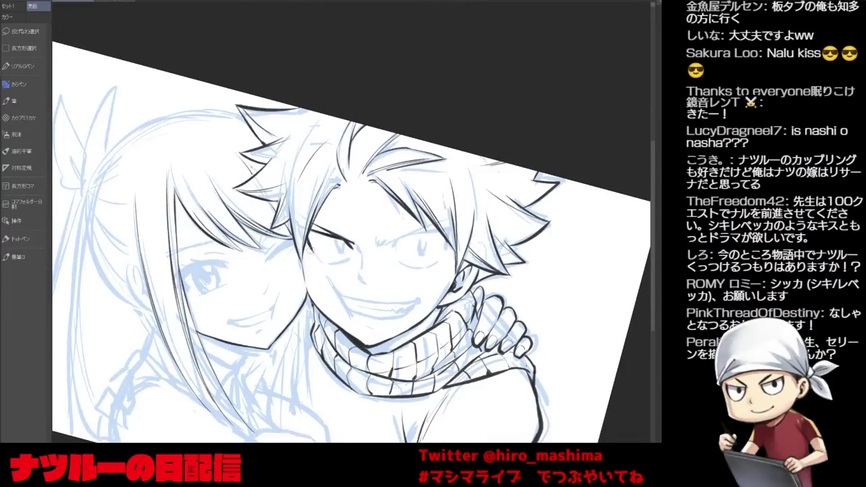
pyautogui.moveTo(325, 268); pyautogui.dragTo(328, 254)
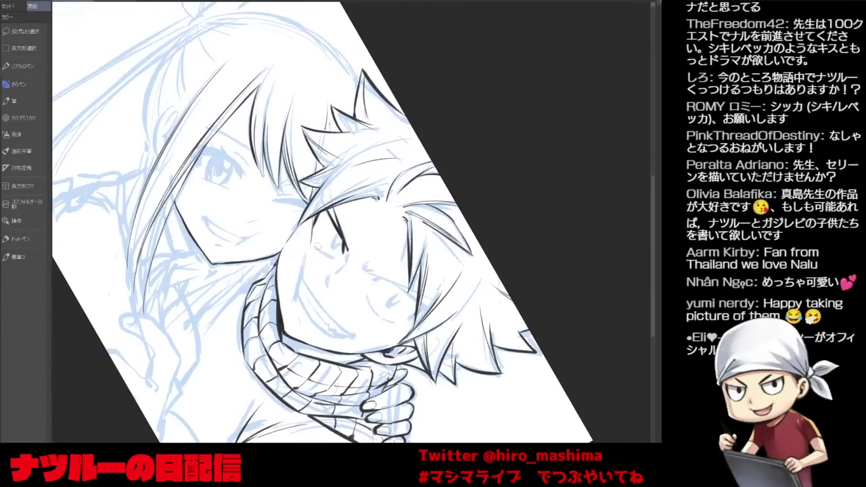
# Complete the boy's eyes with lower lids, the other eye's upper line and pupils, and ink his nose and brow crease.
pyautogui.press('-')
pyautogui.press('-')
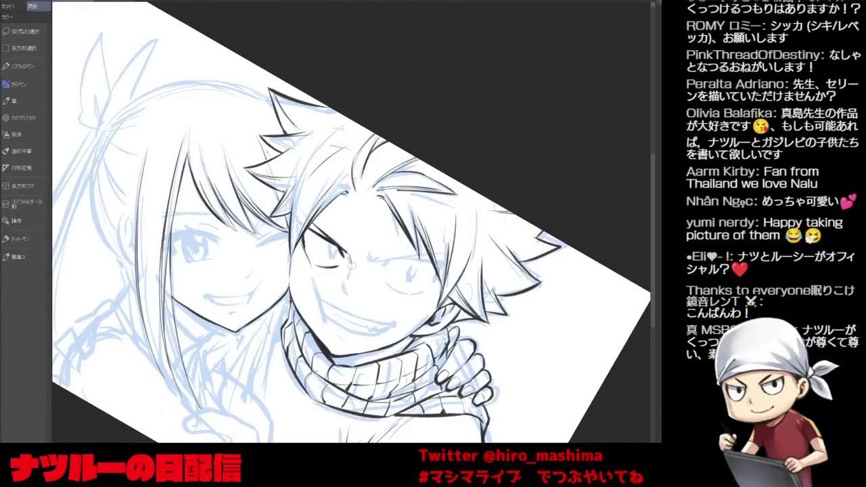
pyautogui.press('-')
pyautogui.press('-')
pyautogui.moveTo(401, 335); pyautogui.dragTo(433, 250)
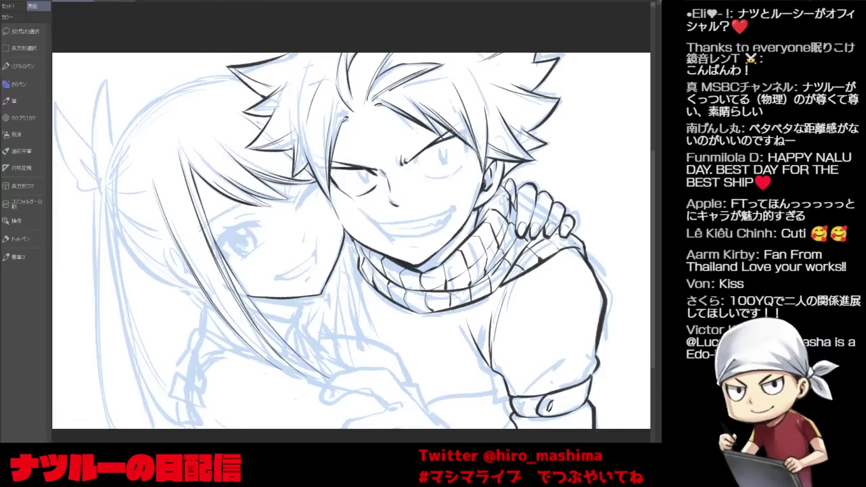
pyautogui.moveTo(429, 147)
pyautogui.mouseDown()
pyautogui.moveTo(456, 138)
pyautogui.moveTo(418, 159)
pyautogui.mouseUp()
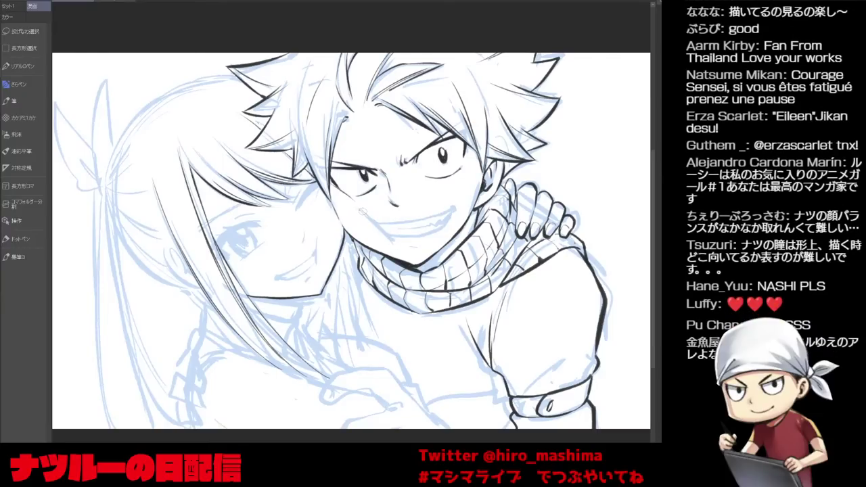
# Undo the last stroke and ink the boy's wide open grin with a small fang and a lower lip line.
pyautogui.hotkey('ctrl', 'z')
pyautogui.press('^')
pyautogui.press('^')
pyautogui.press('^')
pyautogui.press('^')
pyautogui.press('^')
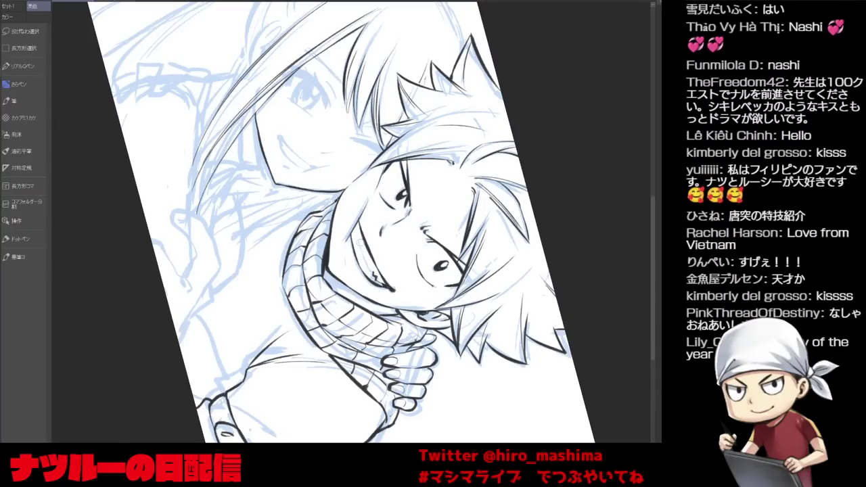
pyautogui.press('-')
pyautogui.press('-')
pyautogui.press('-')
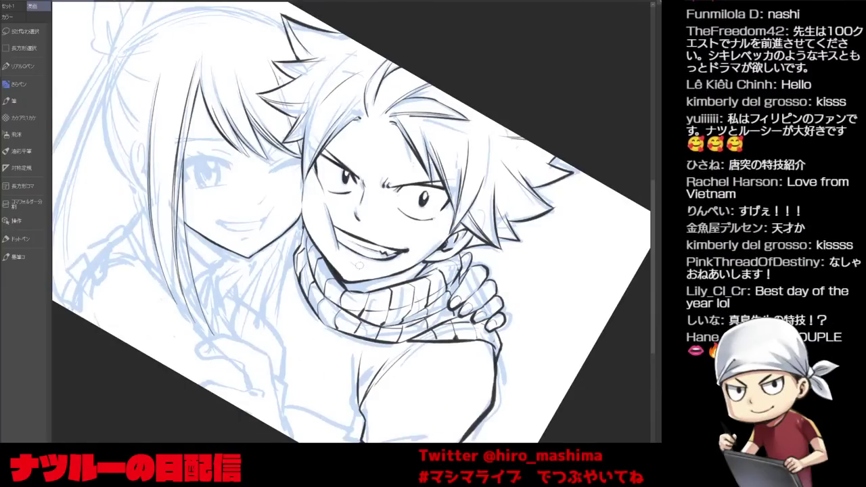
pyautogui.press('-')
pyautogui.press('-')
pyautogui.moveTo(402, 315); pyautogui.dragTo(452, 290)
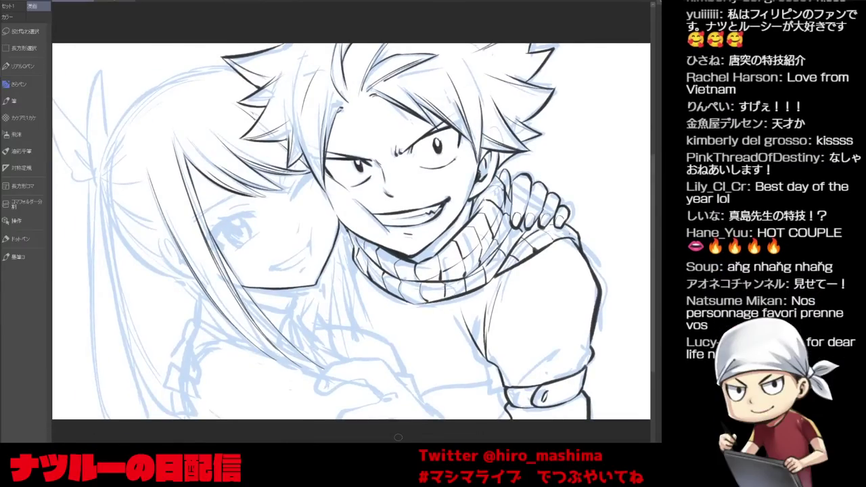
# Switch to the blank canvas document and select the リアルGペン pen for sketching.
pyautogui.click(157, 1)
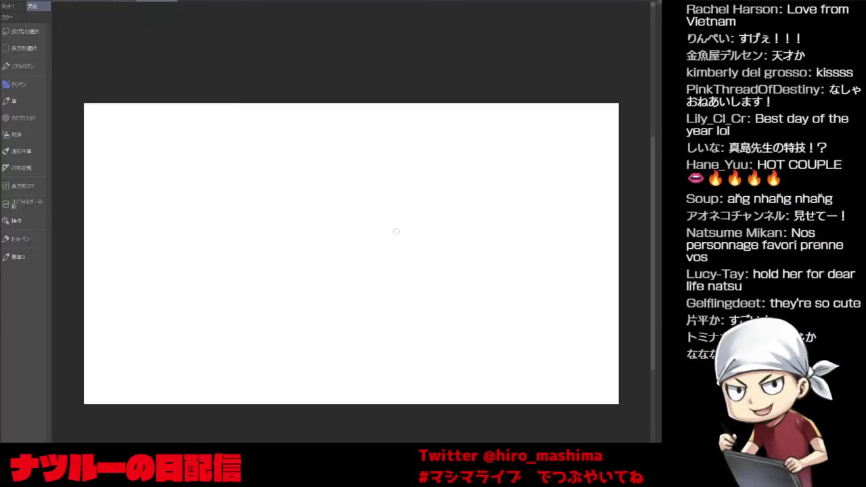
pyautogui.moveTo(377, 266)
pyautogui.mouseDown()
pyautogui.moveTo(406, 237)
pyautogui.moveTo(388, 255)
pyautogui.mouseUp()
pyautogui.press('p')
pyautogui.moveTo(205, 250)
pyautogui.mouseDown()
pyautogui.moveTo(204, 217)
pyautogui.moveTo(220, 198)
pyautogui.moveTo(267, 187)
pyautogui.mouseUp()
pyautogui.hotkey('ctrl', 'z')
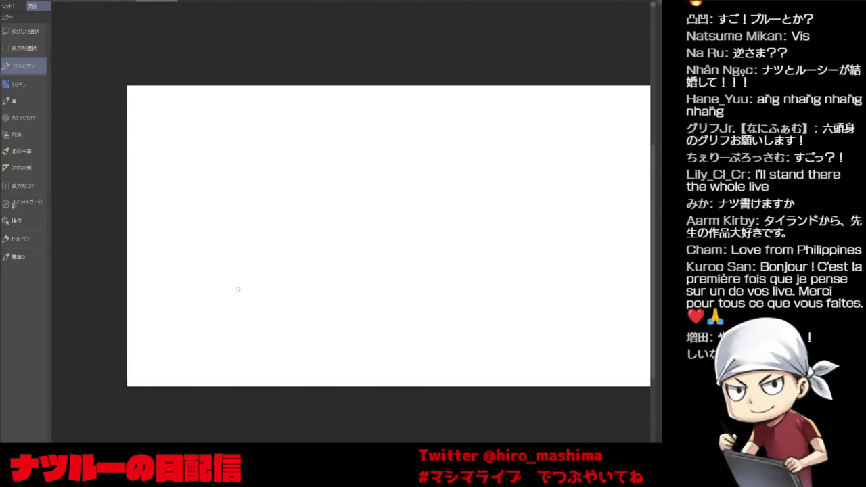
pyautogui.moveTo(385, 239); pyautogui.dragTo(375, 223)
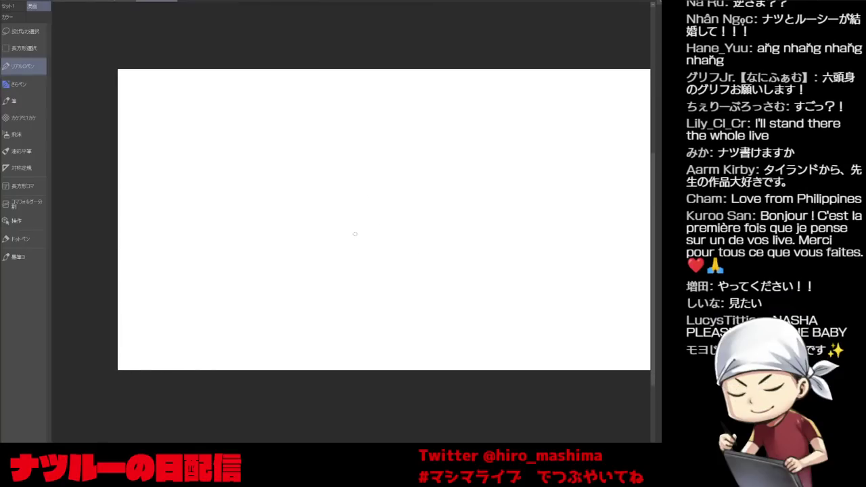
# Draw an upside-down round cat head with two pointed ears below it, hatching the inner side of one ear.
pyautogui.moveTo(333, 203); pyautogui.dragTo(337, 239)
pyautogui.moveTo(333, 190); pyautogui.dragTo(340, 245)
pyautogui.moveTo(332, 196)
pyautogui.mouseDown()
pyautogui.moveTo(378, 169)
pyautogui.moveTo(411, 185)
pyautogui.moveTo(413, 177)
pyautogui.moveTo(414, 242)
pyautogui.mouseUp()
pyautogui.moveTo(328, 223)
pyautogui.mouseDown()
pyautogui.moveTo(341, 277)
pyautogui.moveTo(370, 244)
pyautogui.moveTo(368, 251)
pyautogui.moveTo(387, 249)
pyautogui.moveTo(404, 274)
pyautogui.mouseUp()
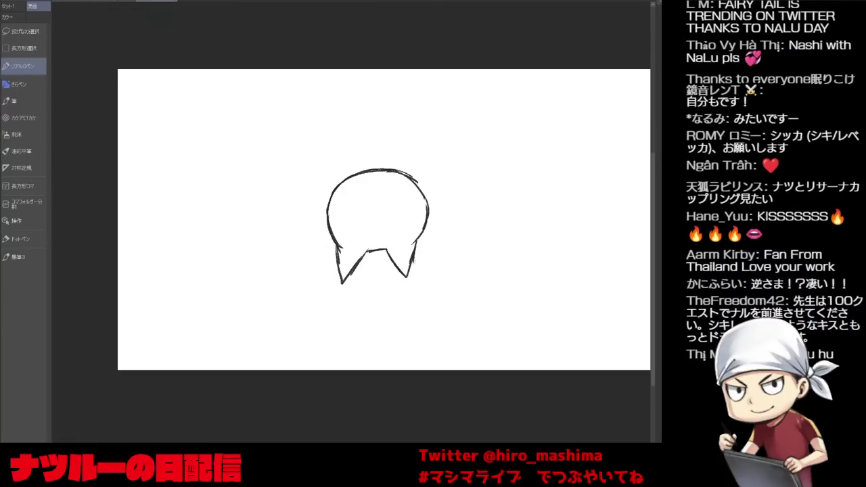
pyautogui.moveTo(408, 245); pyautogui.dragTo(403, 274)
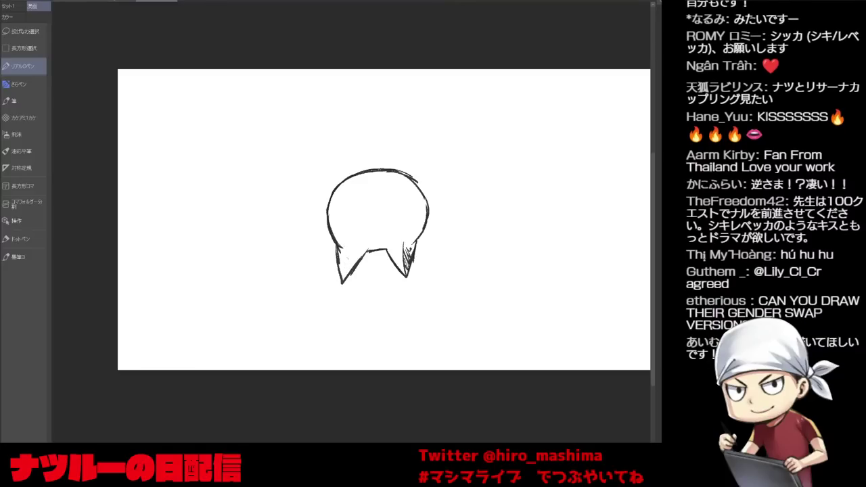
# Hatch the upside-down cat's other ear and draw two round eyes with filled pupils and a tiny nose.
pyautogui.moveTo(345, 254); pyautogui.dragTo(340, 269)
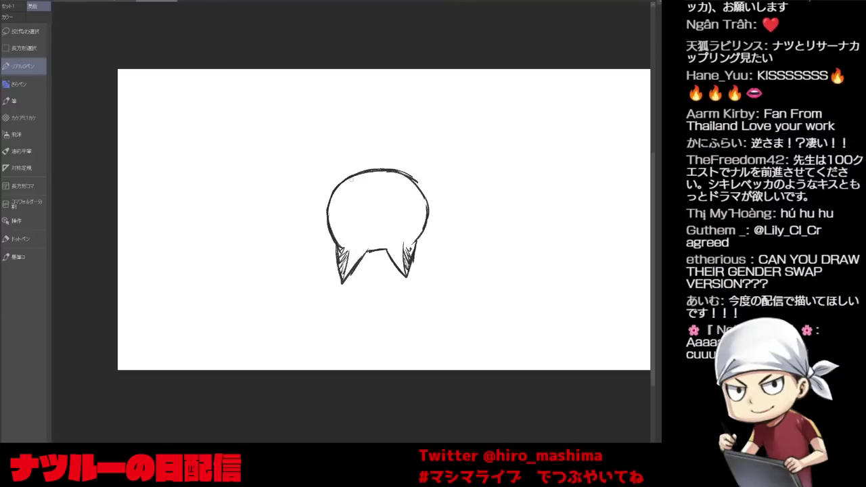
pyautogui.moveTo(357, 211)
pyautogui.mouseDown()
pyautogui.moveTo(353, 236)
pyautogui.moveTo(344, 232)
pyautogui.moveTo(370, 219)
pyautogui.moveTo(357, 230)
pyautogui.mouseUp()
pyautogui.hotkey('ctrl', 'z')
pyautogui.moveTo(356, 220); pyautogui.dragTo(356, 226)
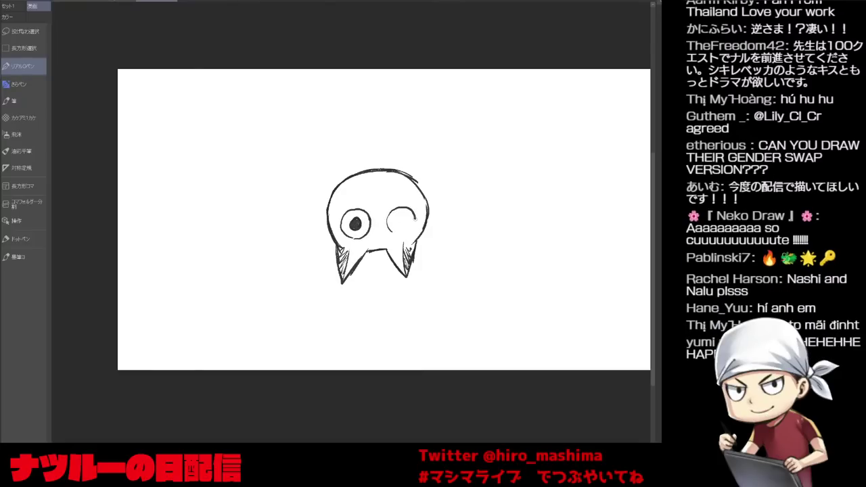
pyautogui.moveTo(399, 217); pyautogui.dragTo(402, 228)
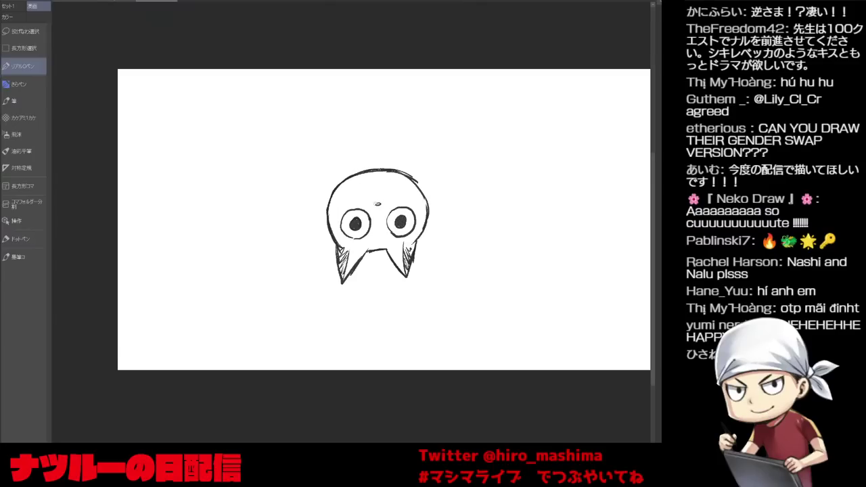
# Draw the upside-down cat's small curved mouth and a pair of whiskers on each cheek.
pyautogui.moveTo(366, 197)
pyautogui.mouseDown()
pyautogui.moveTo(377, 200)
pyautogui.moveTo(311, 197)
pyautogui.mouseUp()
pyautogui.moveTo(418, 195); pyautogui.dragTo(439, 190)
pyautogui.moveTo(422, 202); pyautogui.dragTo(449, 204)
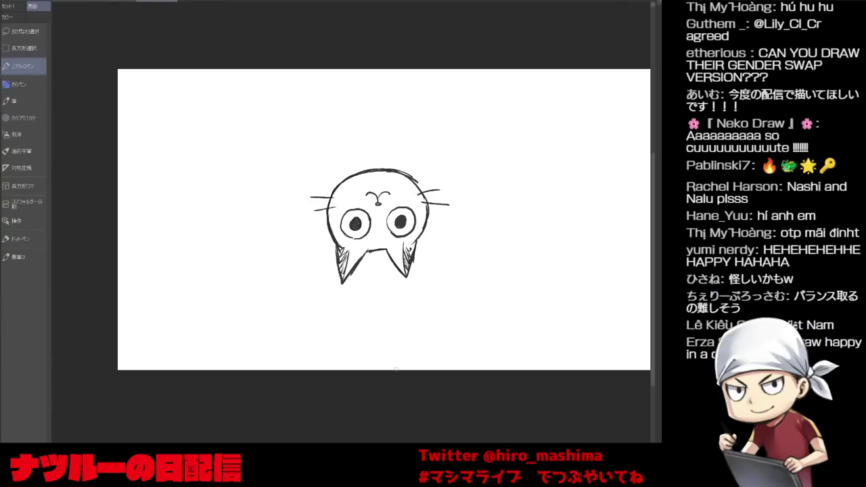
# Rotate the canvas upright to examine the cat face enlarged, and turn it upside down again with blank space beside the cat.
pyautogui.press('^')
pyautogui.press('^')
pyautogui.hotkey('ctrl', '@')
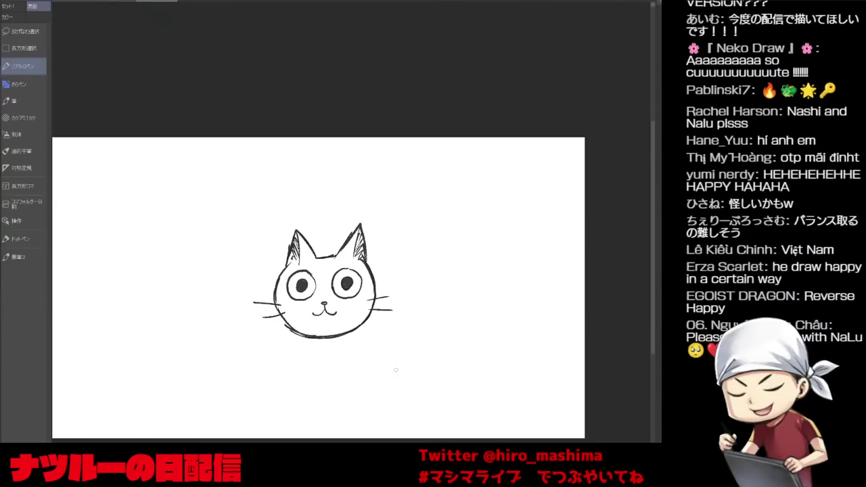
pyautogui.scroll(2, 395, 370)
pyautogui.moveTo(386, 397); pyautogui.dragTo(412, 351)
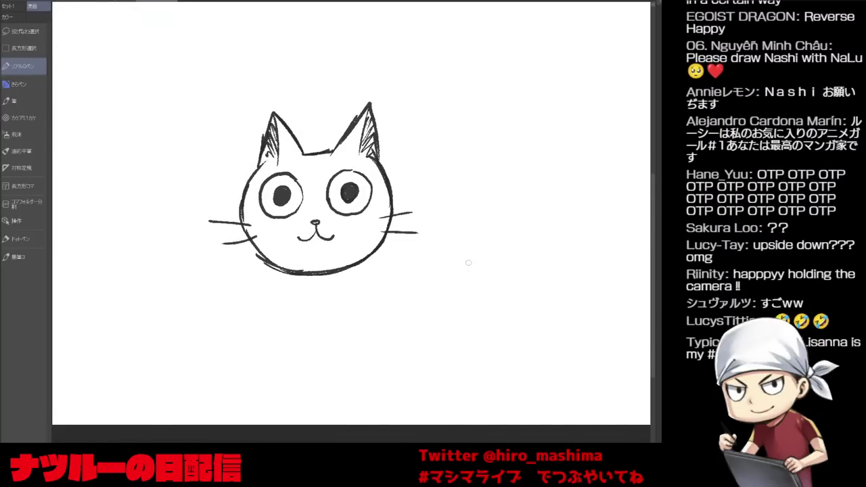
pyautogui.press('-')
pyautogui.press('-')
pyautogui.press('-')
pyautogui.press('-')
pyautogui.press('-')
pyautogui.press('-')
pyautogui.press('-')
pyautogui.press('-')
pyautogui.press('-')
pyautogui.press('-')
pyautogui.press('-')
pyautogui.press('-')
pyautogui.hotkey('ctrl', '-')
pyautogui.moveTo(245, 360); pyautogui.dragTo(370, 330)
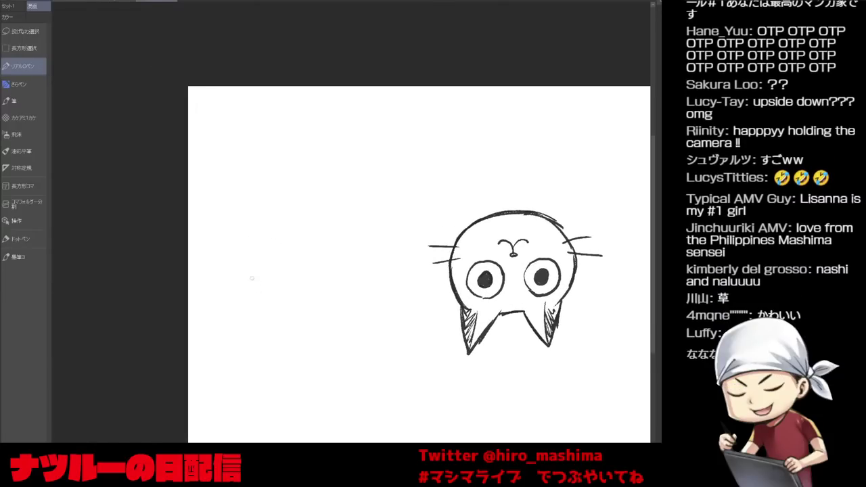
# Beside the cat, draw an upside-down boy's face with pointed chin, ear, nose, smiling mouth and narrow eyes.
pyautogui.moveTo(276, 256); pyautogui.dragTo(262, 318)
pyautogui.moveTo(276, 255)
pyautogui.mouseDown()
pyautogui.moveTo(307, 228)
pyautogui.moveTo(372, 286)
pyautogui.moveTo(364, 286)
pyautogui.mouseUp()
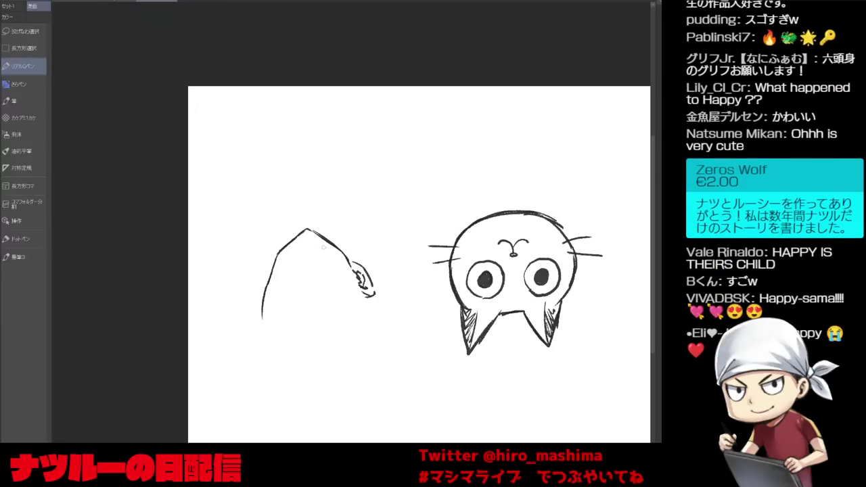
pyautogui.moveTo(299, 278)
pyautogui.mouseDown()
pyautogui.moveTo(301, 289)
pyautogui.moveTo(295, 259)
pyautogui.mouseUp()
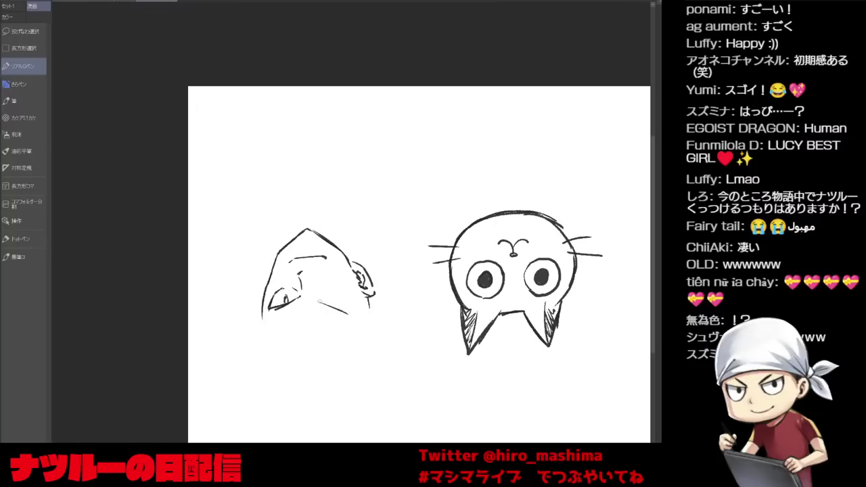
pyautogui.moveTo(320, 295)
pyautogui.mouseDown()
pyautogui.moveTo(329, 284)
pyautogui.moveTo(353, 307)
pyautogui.moveTo(333, 305)
pyautogui.mouseUp()
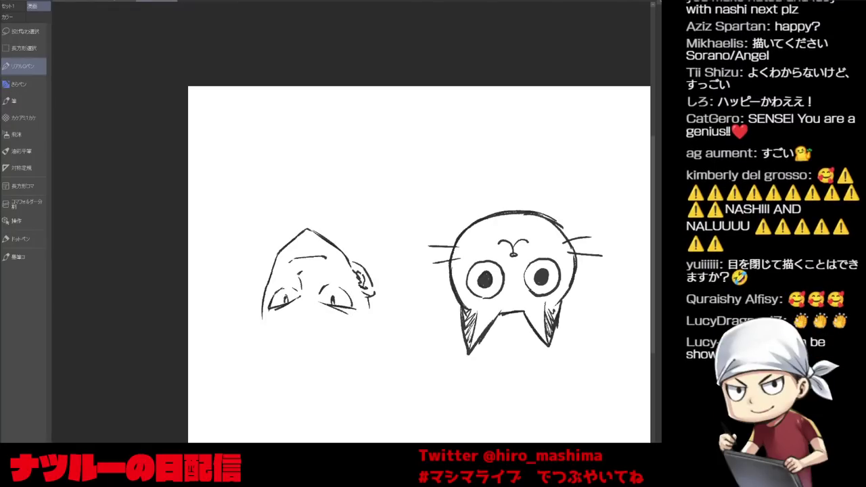
pyautogui.scroll(-1, 332, 278)
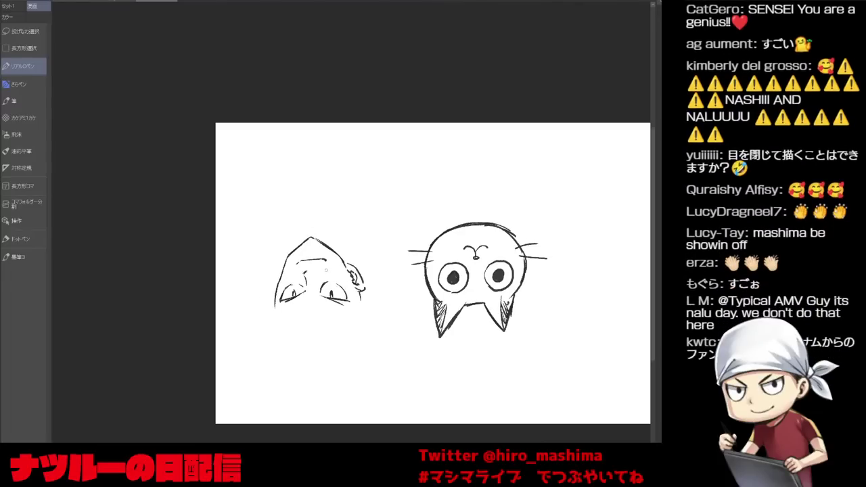
pyautogui.scroll(1, 348, 220)
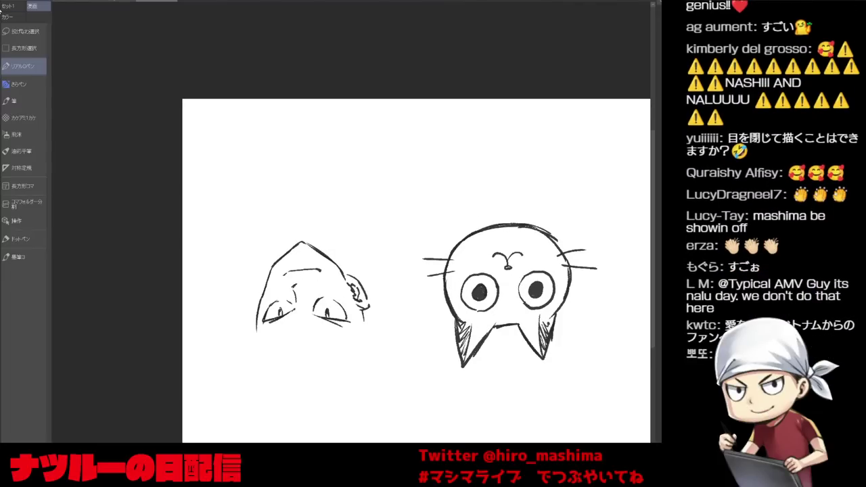
# Select one of the upside-down boy's eyes, adjust it slightly, and clear the selection.
pyautogui.press('m')
pyautogui.moveTo(313, 309)
pyautogui.mouseDown()
pyautogui.moveTo(357, 335)
pyautogui.moveTo(331, 309)
pyautogui.mouseUp()
pyautogui.click(363, 349)
pyautogui.click(303, 347)
pyautogui.press('e')
pyautogui.hotkey('ctrl', 'd')
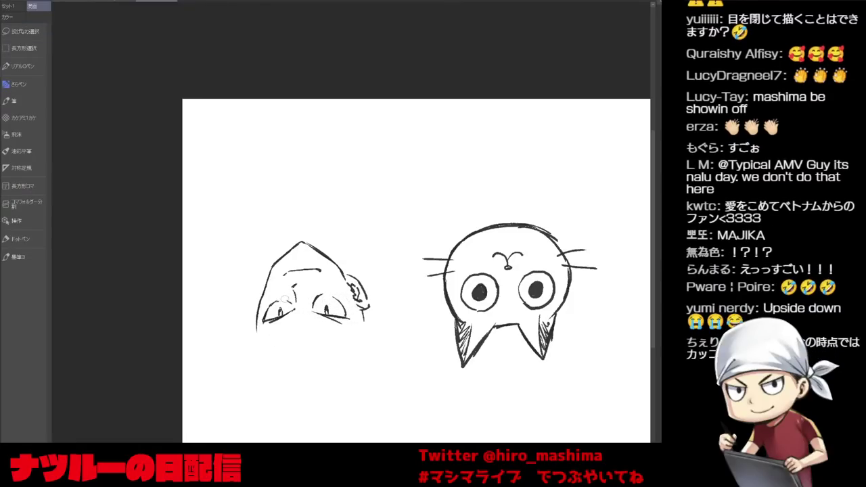
# Draw long spiky bangs over the upside-down boy's forehead and start the spiky hair at both sides of his face.
pyautogui.moveTo(287, 323); pyautogui.dragTo(283, 346)
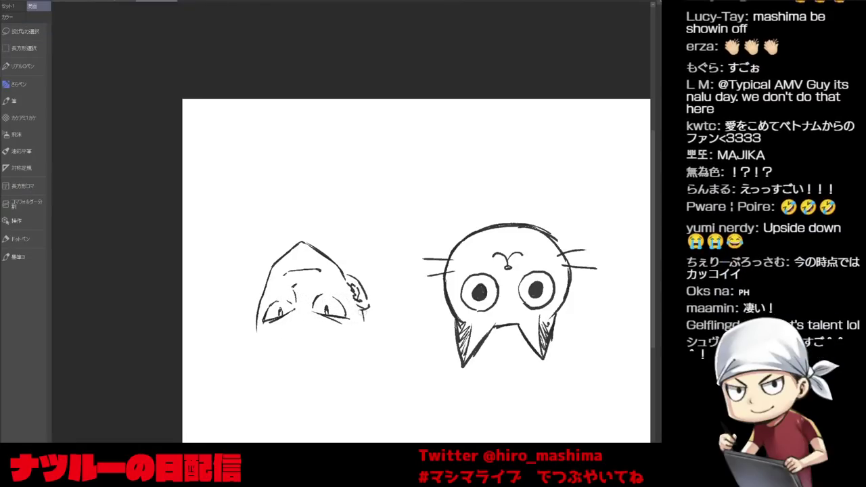
pyautogui.moveTo(238, 344); pyautogui.dragTo(234, 313)
pyautogui.moveTo(245, 346)
pyautogui.mouseDown()
pyautogui.moveTo(241, 274)
pyautogui.moveTo(281, 345)
pyautogui.moveTo(307, 286)
pyautogui.moveTo(316, 342)
pyautogui.moveTo(325, 309)
pyautogui.moveTo(356, 297)
pyautogui.mouseUp()
pyautogui.moveTo(249, 366); pyautogui.dragTo(218, 331)
pyautogui.moveTo(353, 323); pyautogui.dragTo(383, 298)
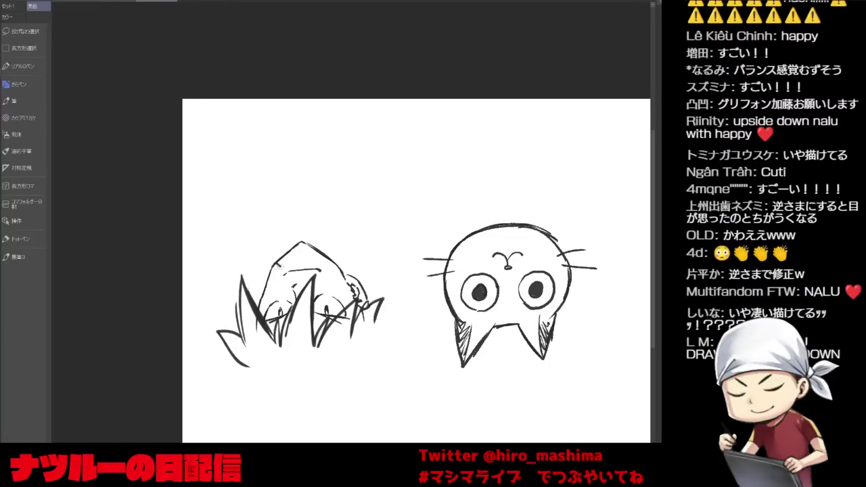
# Add a small patch on the boy's cheek, then close the spiky hair outline around his crown and fill it solid black.
pyautogui.moveTo(244, 368); pyautogui.dragTo(265, 400)
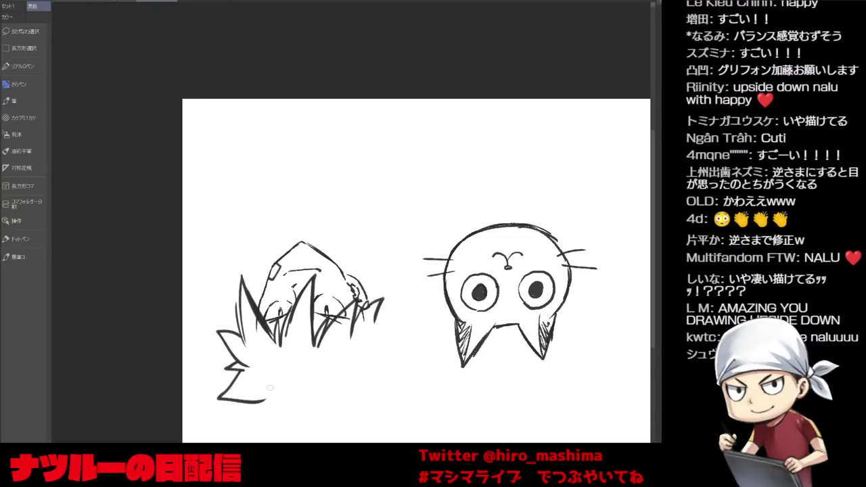
pyautogui.moveTo(243, 367)
pyautogui.mouseDown()
pyautogui.moveTo(225, 399)
pyautogui.moveTo(277, 426)
pyautogui.mouseUp()
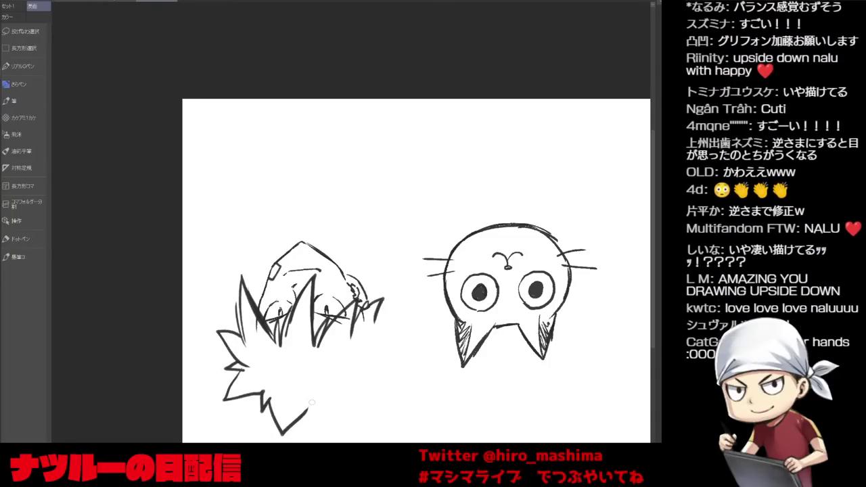
pyautogui.moveTo(321, 404); pyautogui.dragTo(360, 419)
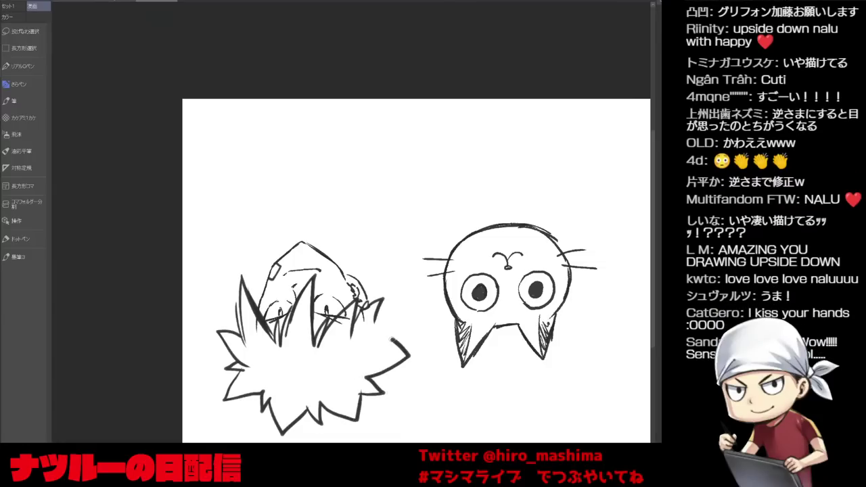
pyautogui.moveTo(382, 312); pyautogui.dragTo(407, 349)
pyautogui.click(350, 348)
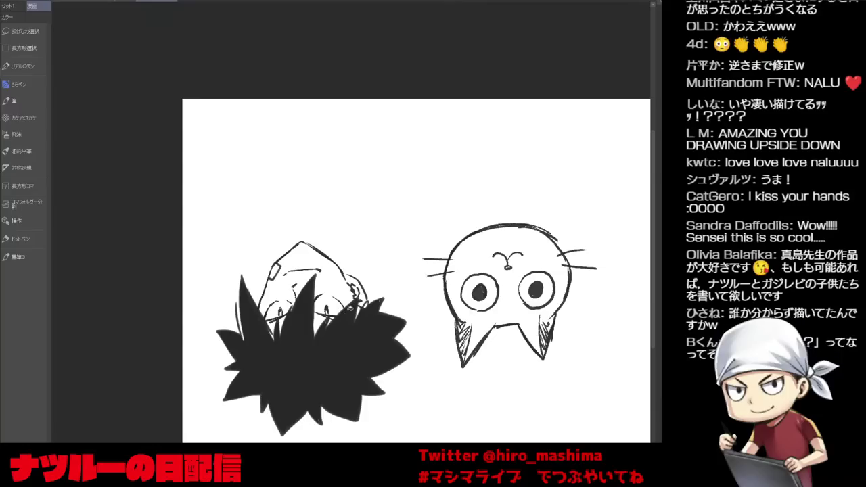
# Rotate the canvas upright to check the boy and cat drawings together, and turn the view back upside down.
pyautogui.press('^')
pyautogui.press('-')
pyautogui.press('-')
pyautogui.press('-')
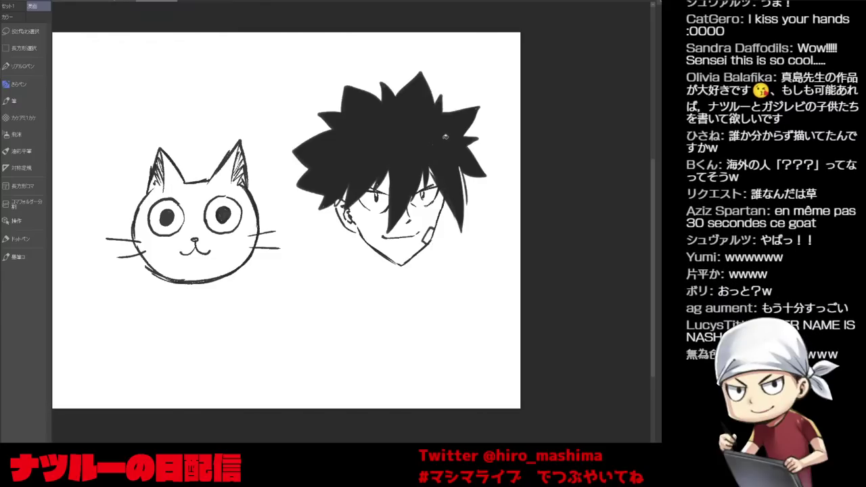
pyautogui.hotkey('ctrl', '-')
pyautogui.hotkey('ctrl', '-')
pyautogui.press('-')
pyautogui.press('-')
pyautogui.press('-')
pyautogui.press('-')
pyautogui.press('-')
pyautogui.press('-')
pyautogui.press('-')
pyautogui.press('-')
pyautogui.press('-')
pyautogui.press('-')
pyautogui.press('-')
pyautogui.press('-')
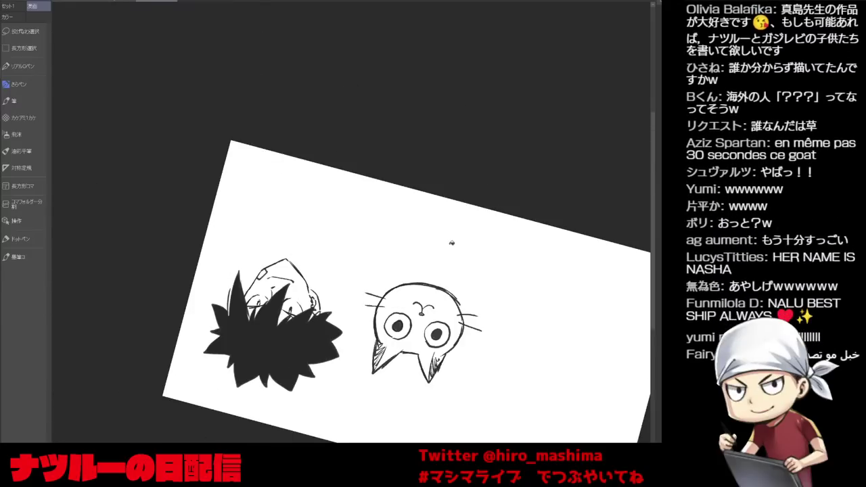
pyautogui.moveTo(486, 323); pyautogui.dragTo(445, 306)
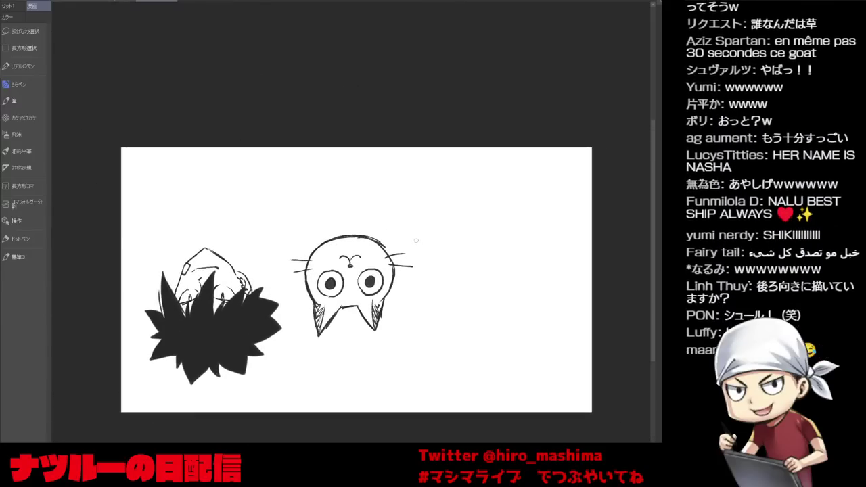
# Switch back to the line art document of the two embracing characters and bring the girl into view.
pyautogui.click(110, 4)
pyautogui.click(81, 4)
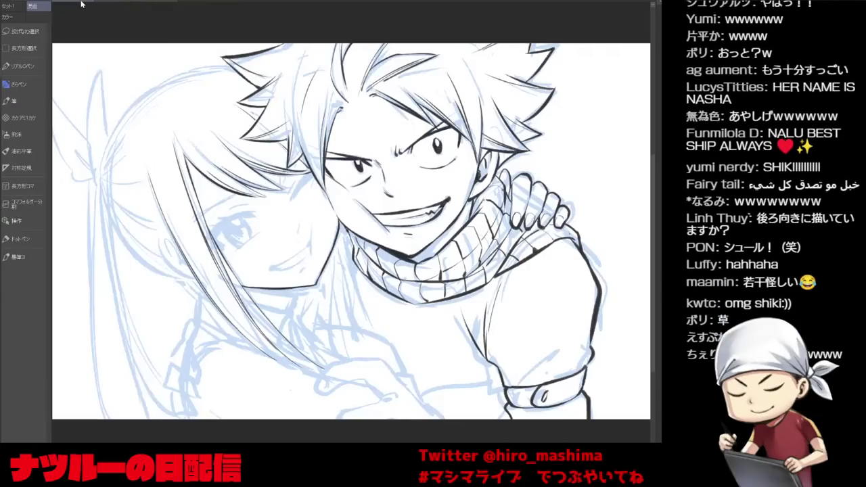
pyautogui.moveTo(381, 356); pyautogui.dragTo(464, 364)
pyautogui.press('^')
pyautogui.press('^')
pyautogui.press('-')
pyautogui.press('-')
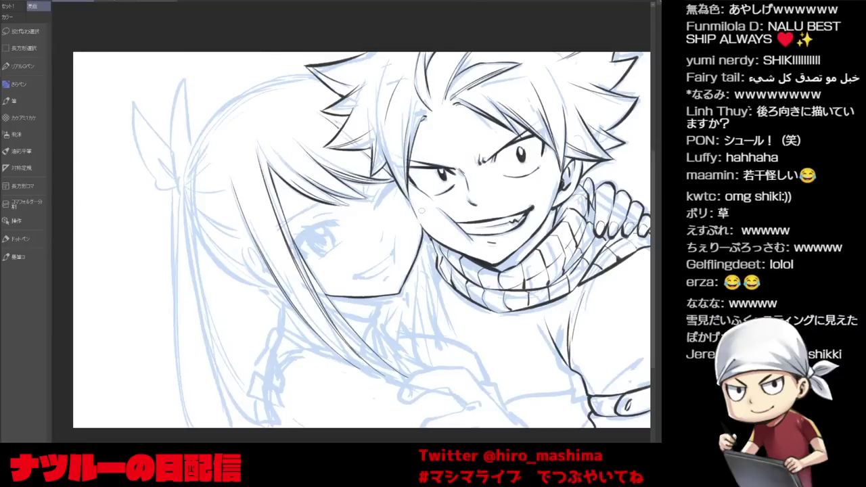
# Ink the girl's ear with its inner folds and a small earring hanging below it.
pyautogui.moveTo(420, 211); pyautogui.dragTo(406, 246)
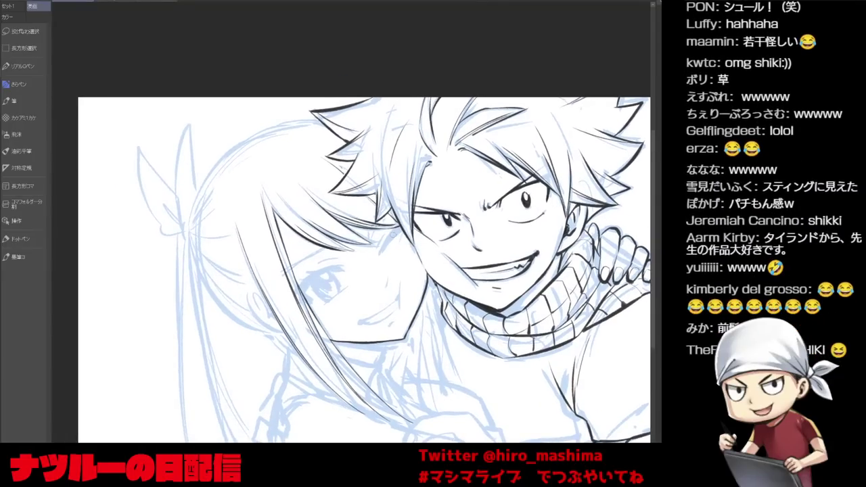
pyautogui.hotkey('ctrl', '+')
pyautogui.moveTo(296, 345); pyautogui.dragTo(302, 278)
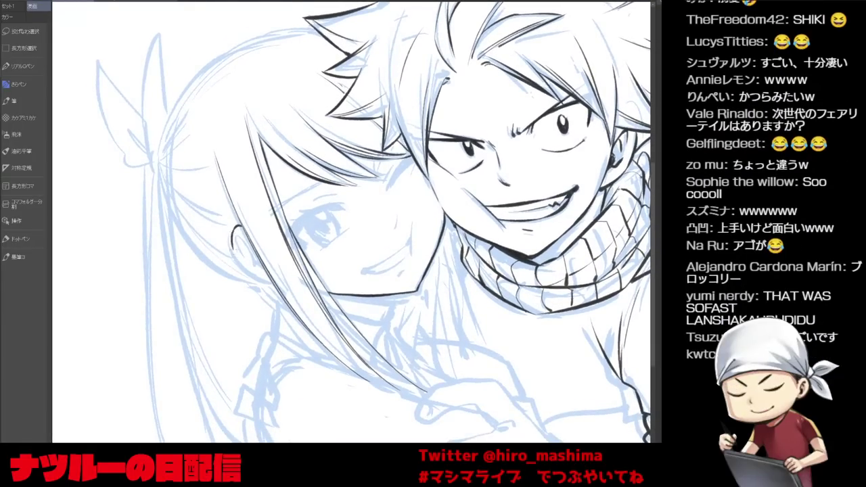
pyautogui.moveTo(235, 253); pyautogui.dragTo(267, 279)
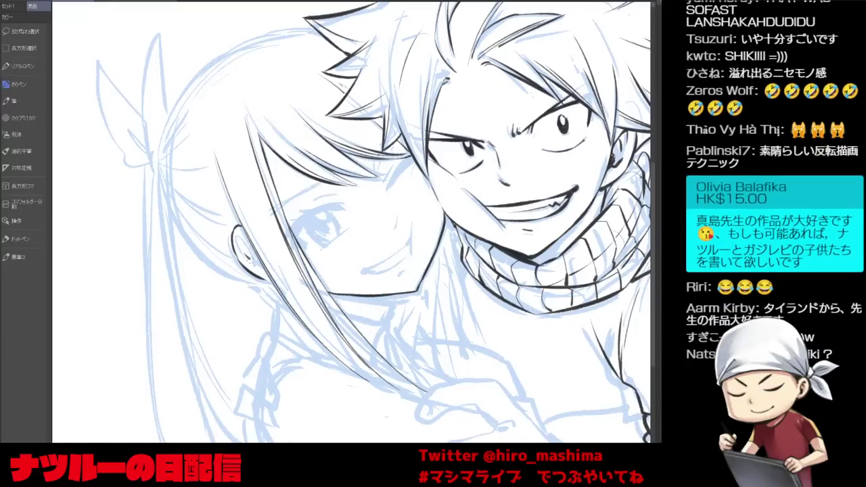
pyautogui.moveTo(241, 251); pyautogui.dragTo(266, 274)
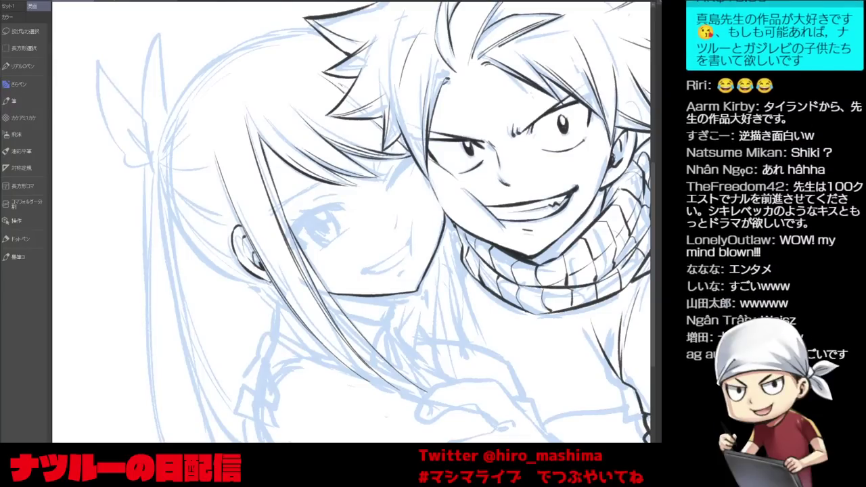
pyautogui.moveTo(277, 291)
pyautogui.mouseDown()
pyautogui.moveTo(271, 295)
pyautogui.moveTo(281, 307)
pyautogui.moveTo(283, 299)
pyautogui.mouseUp()
# Rotate the view to suit the girl's tilted face and ink her small nose and the upper end of her smile.
pyautogui.moveTo(359, 236); pyautogui.dragTo(355, 274)
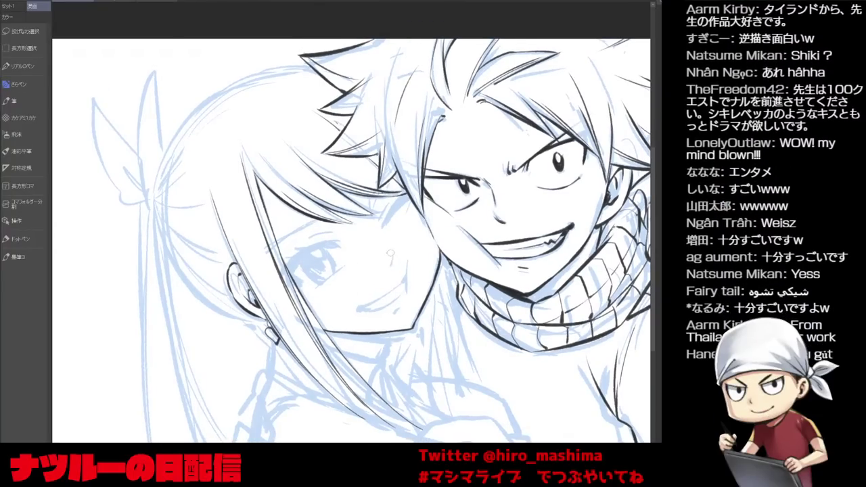
pyautogui.press('-')
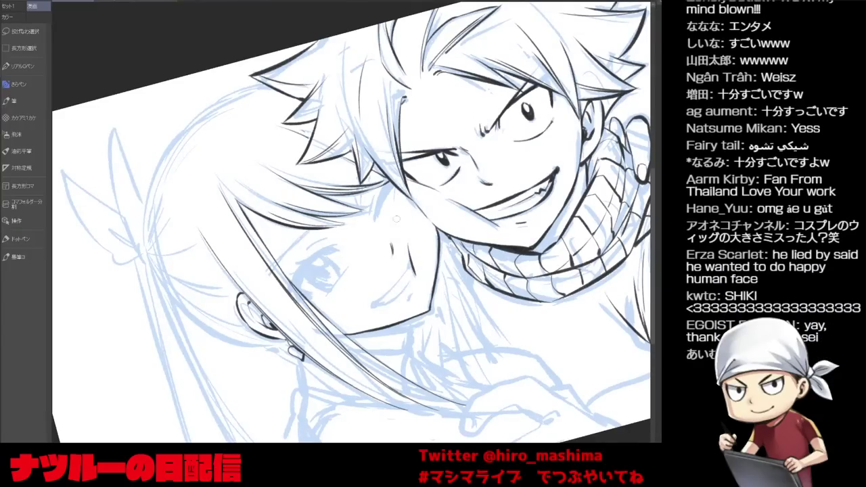
pyautogui.moveTo(410, 264); pyautogui.dragTo(414, 276)
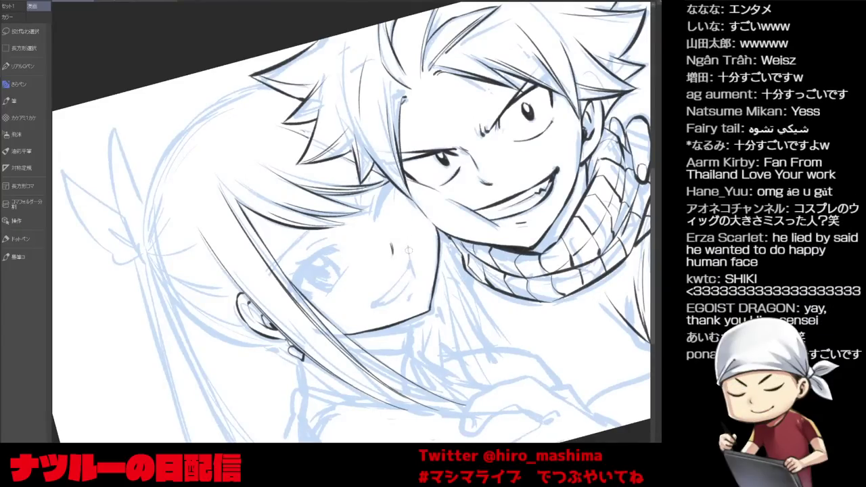
pyautogui.press('-')
pyautogui.moveTo(408, 234); pyautogui.dragTo(419, 262)
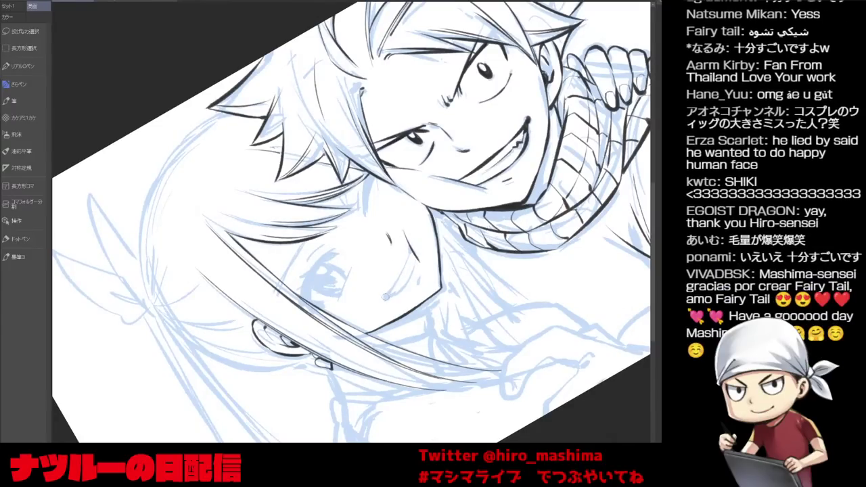
# Ink the girl's open smile from corner to corner with its lower lip line, undoing one stray stroke.
pyautogui.press('-')
pyautogui.press('-')
pyautogui.press('^')
pyautogui.hotkey('ctrl', '-')
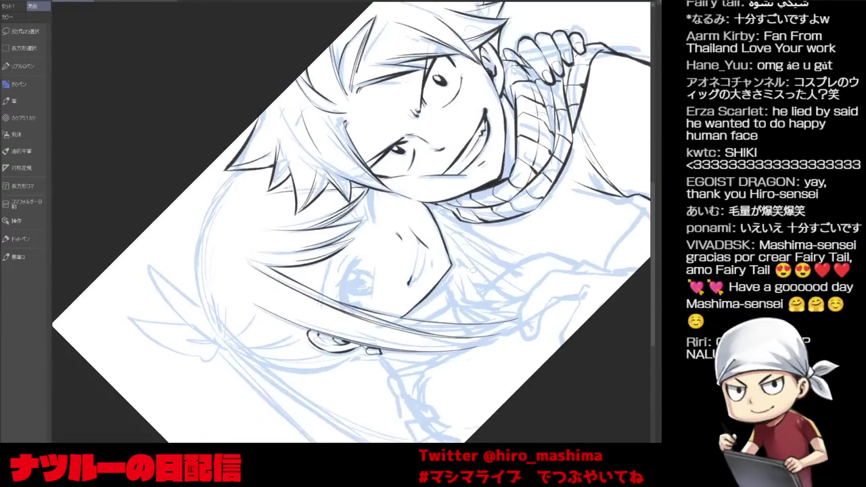
pyautogui.hotkey('ctrl', '+')
pyautogui.moveTo(445, 319); pyautogui.dragTo(390, 349)
pyautogui.hotkey('ctrl', 'z')
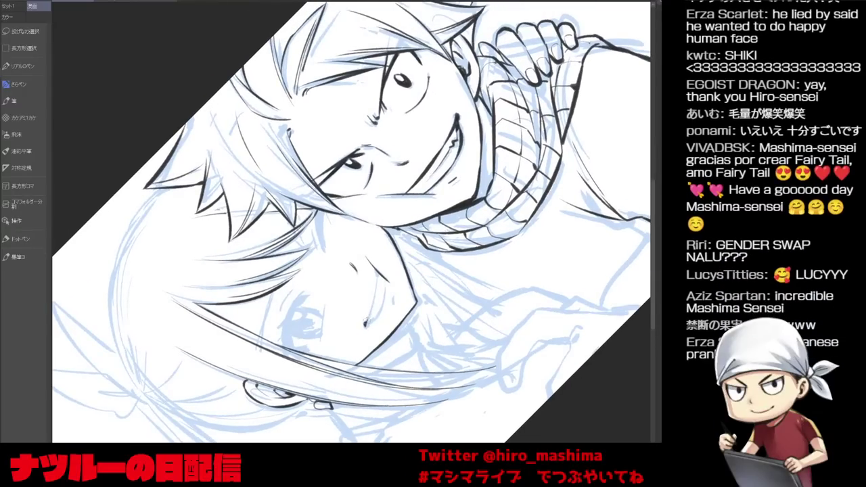
pyautogui.moveTo(372, 302); pyautogui.dragTo(376, 276)
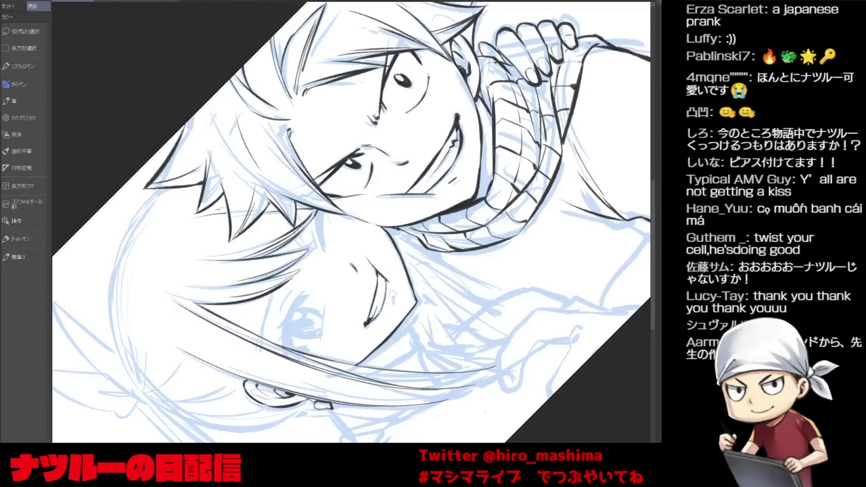
# Ink the curved upper lash line of the girl's open eye.
pyautogui.press('^')
pyautogui.press('^')
pyautogui.press('^')
pyautogui.press('^')
pyautogui.press('^')
pyautogui.press('^')
pyautogui.press('^')
pyautogui.moveTo(364, 227); pyautogui.dragTo(298, 296)
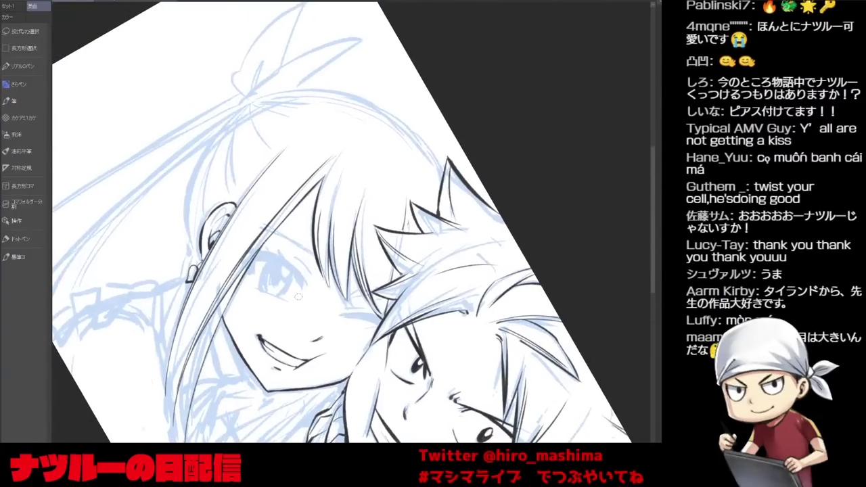
pyautogui.moveTo(287, 265)
pyautogui.mouseDown()
pyautogui.moveTo(300, 282)
pyautogui.moveTo(339, 248)
pyautogui.mouseUp()
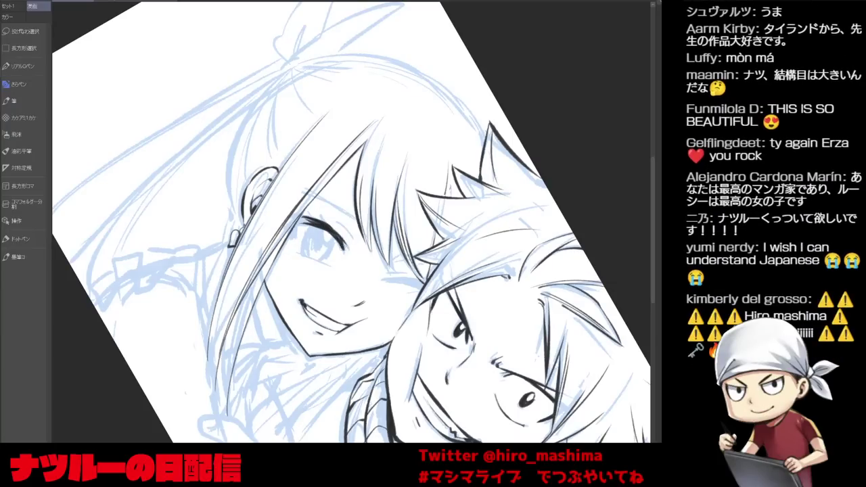
# Thicken the upper lash line of the girl's open eye and carry it down toward the nose side.
pyautogui.press('^')
pyautogui.press('^')
pyautogui.press('^')
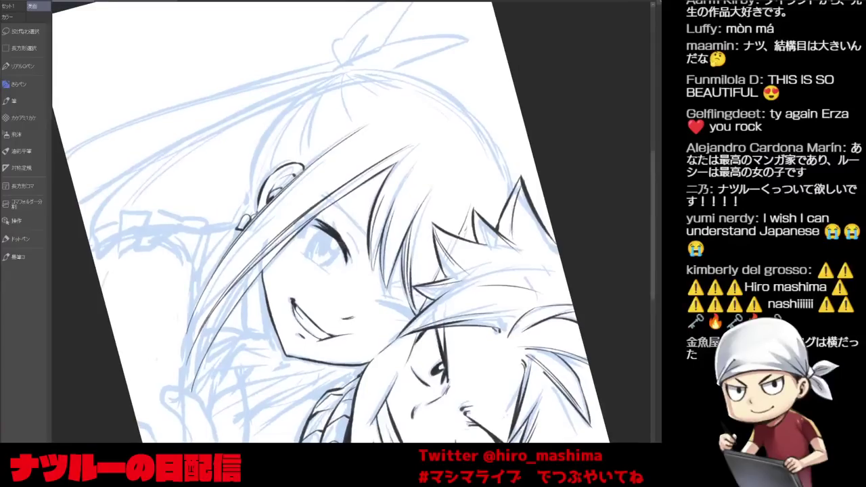
pyautogui.press('^')
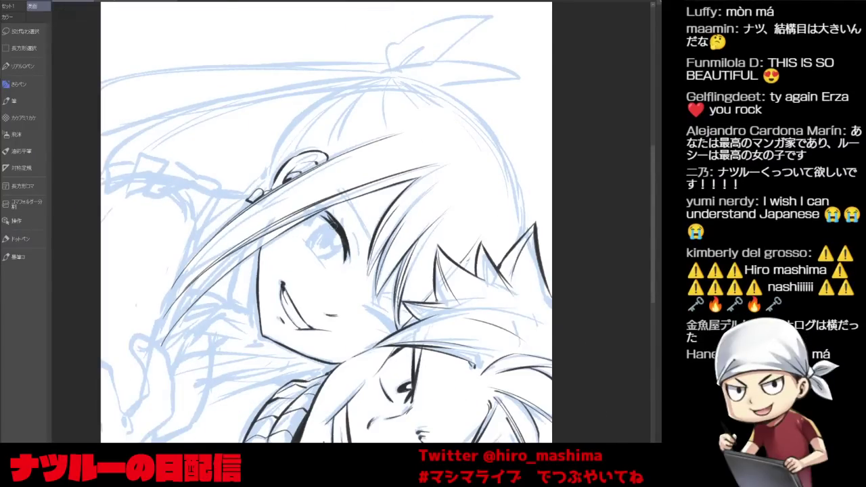
pyautogui.press('-')
pyautogui.moveTo(320, 210)
pyautogui.mouseDown()
pyautogui.moveTo(328, 213)
pyautogui.moveTo(315, 223)
pyautogui.mouseUp()
# Ink the outer corner of the girl's open eye, bending the heavy lash line downward beside the hair strand.
pyautogui.press('-')
pyautogui.press('^')
pyautogui.press('^')
pyautogui.press('-')
pyautogui.press('-')
pyautogui.press('-')
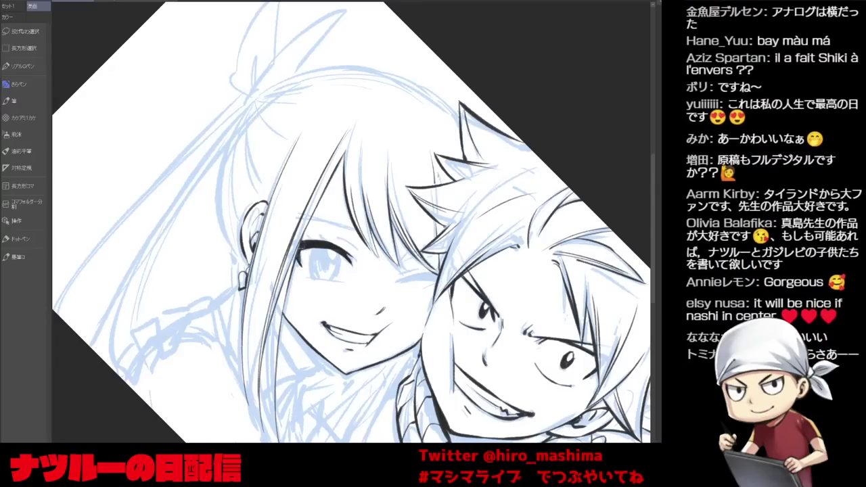
pyautogui.moveTo(300, 258); pyautogui.dragTo(303, 269)
# Reinforce the outer corner and ink the short lower lid line beneath the iris of the girl's open eye.
pyautogui.press('^')
pyautogui.press('^')
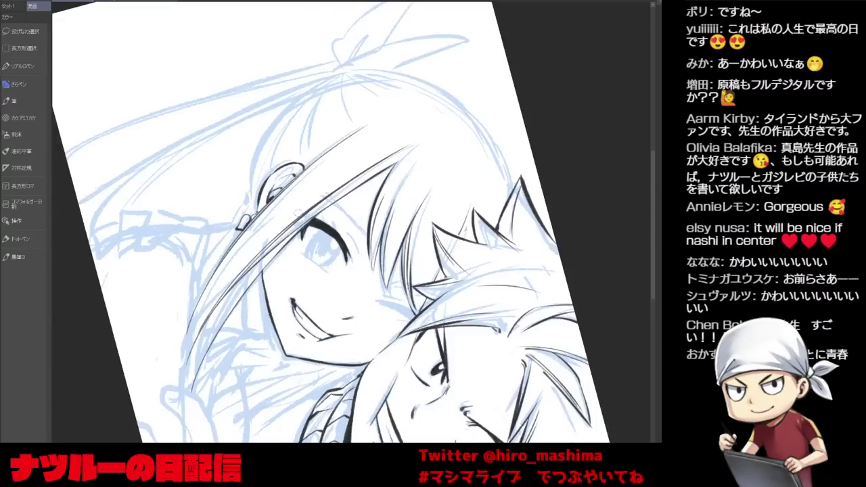
pyautogui.press('^')
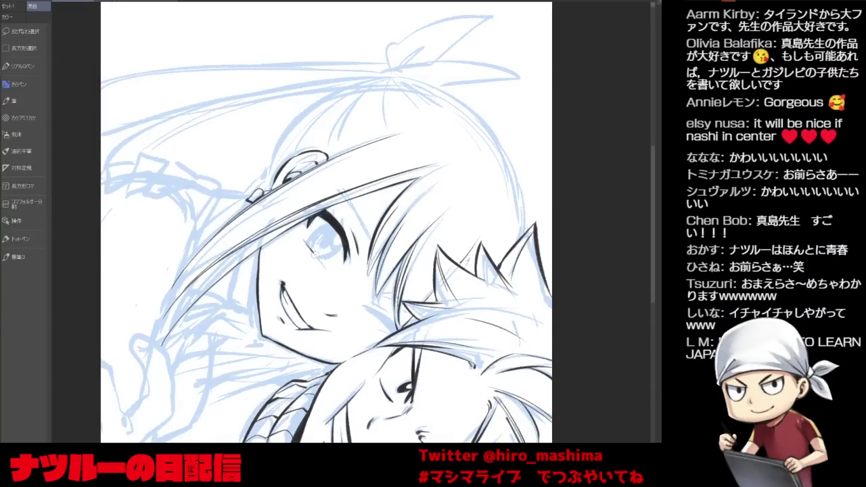
pyautogui.press('-')
pyautogui.press('-')
pyautogui.press('-')
pyautogui.press('-')
pyautogui.press('-')
pyautogui.press('-')
pyautogui.press('-')
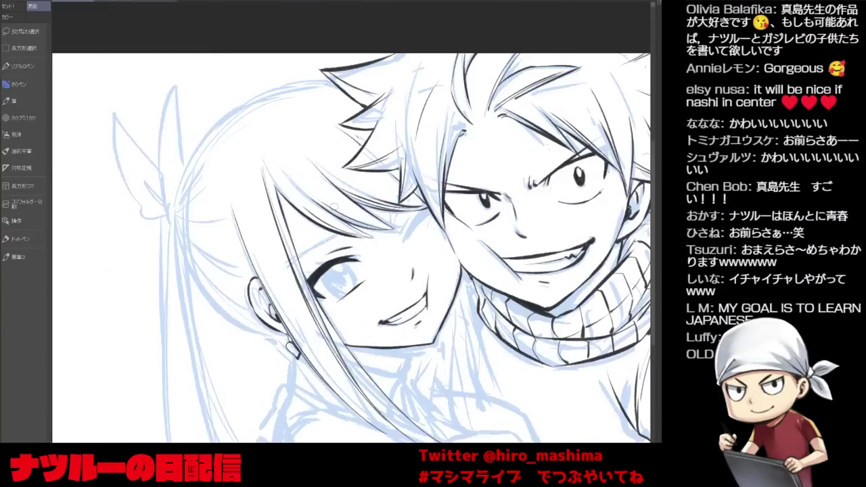
# Ink short pointed lashes rising from the upper lash line of the girl's open eye.
pyautogui.press('^')
pyautogui.press('^')
pyautogui.press('^')
pyautogui.press('^')
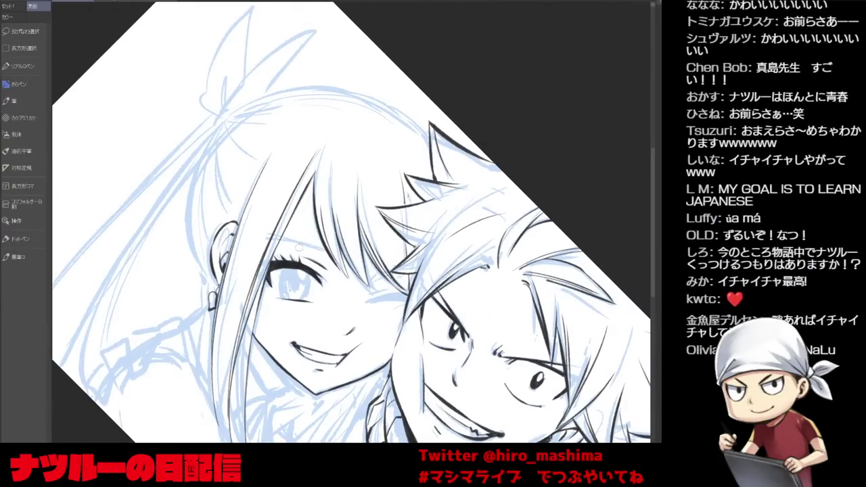
pyautogui.press('-')
pyautogui.press('-')
pyautogui.press('-')
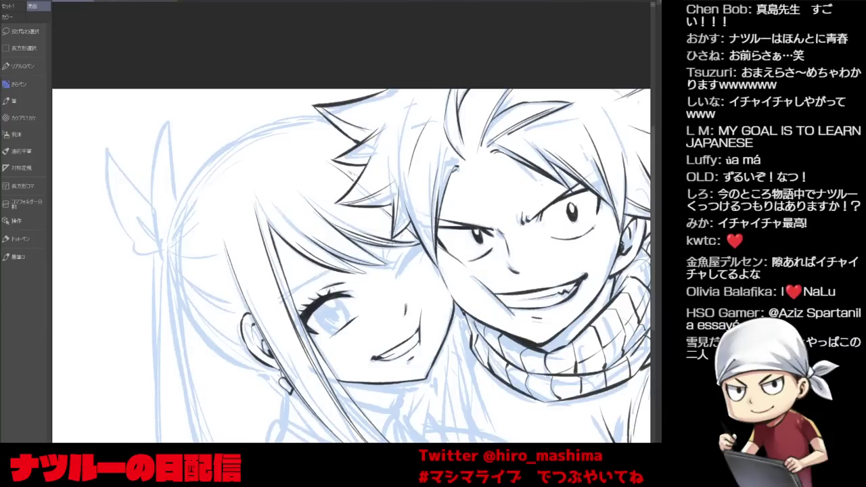
# Add lashes at the nose-side end of the girl's open eye and ink its iris outline with highlight shapes.
pyautogui.press('^')
pyautogui.press('^')
pyautogui.press('^')
pyautogui.press('^')
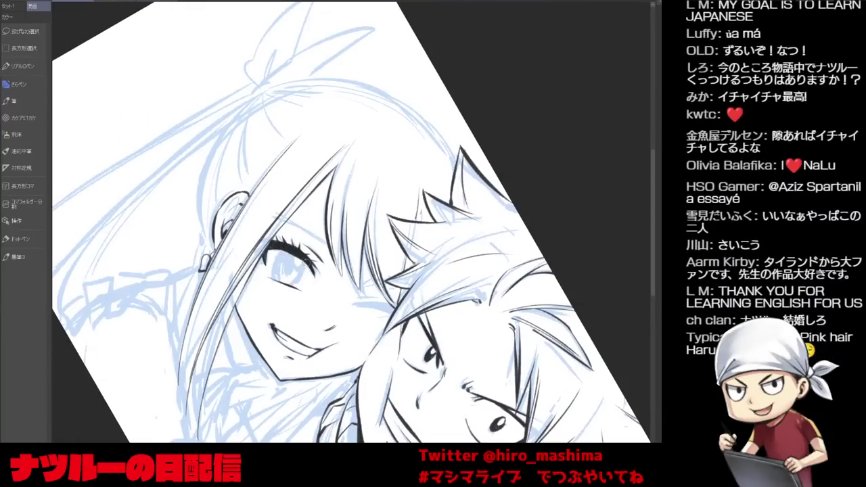
pyautogui.press('-')
pyautogui.press('-')
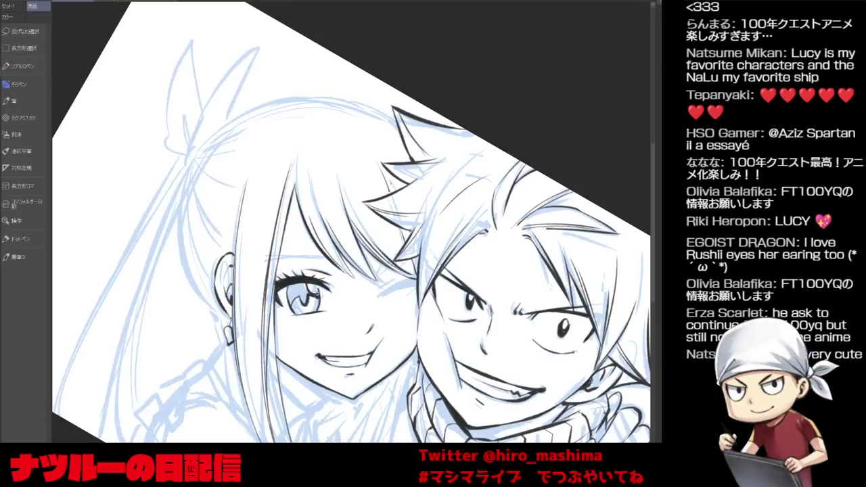
# Blacken the pupil and upper iris of the girl's open eye, leaving the highlights white.
pyautogui.click(301, 289)
pyautogui.press('p')
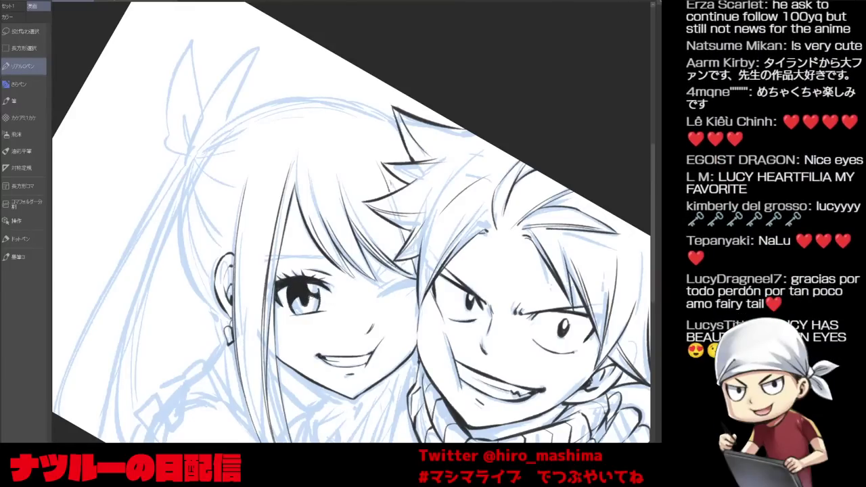
pyautogui.press('-')
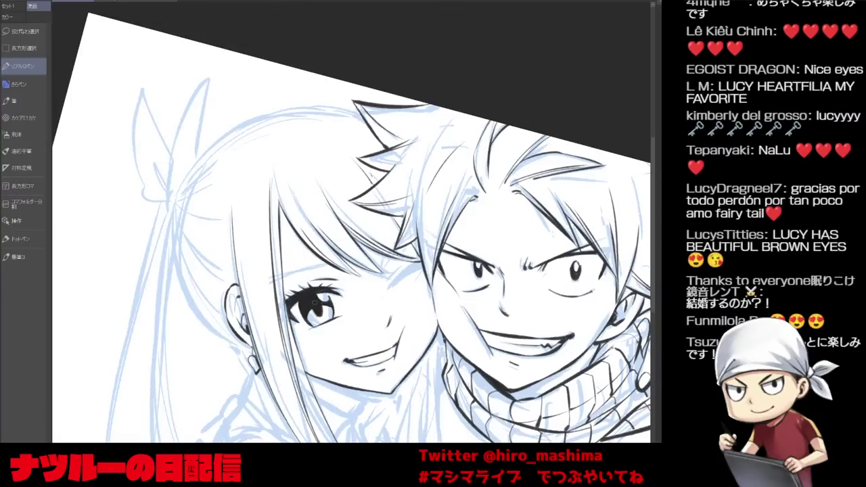
pyautogui.press('e')
# Ink the girl's winking eye as a thick curved lash line with a thin crease above it.
pyautogui.press('-')
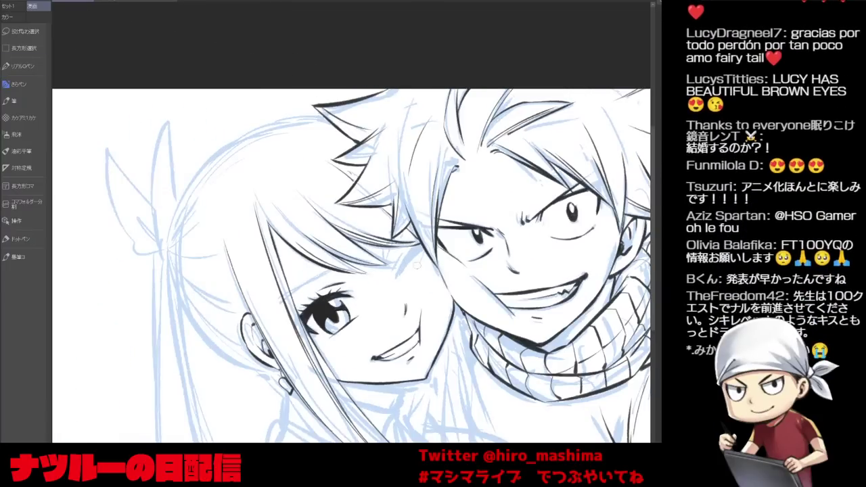
pyautogui.moveTo(409, 276); pyautogui.dragTo(394, 299)
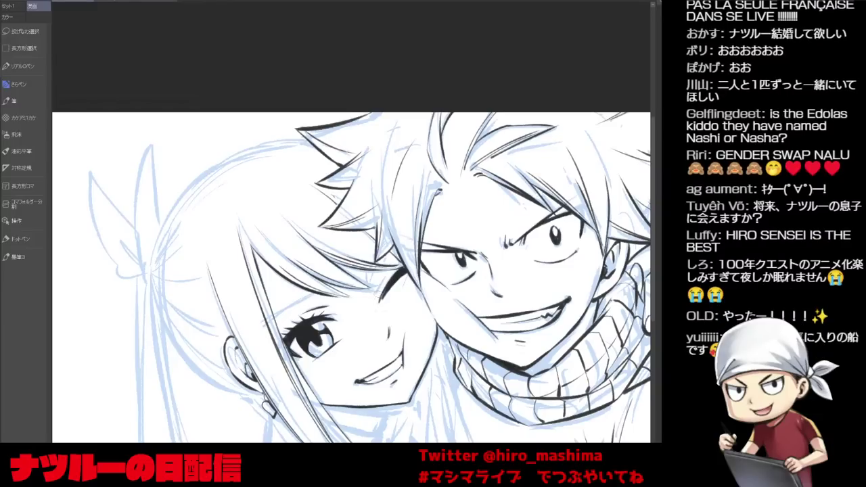
pyautogui.press('^')
pyautogui.press('^')
pyautogui.press('^')
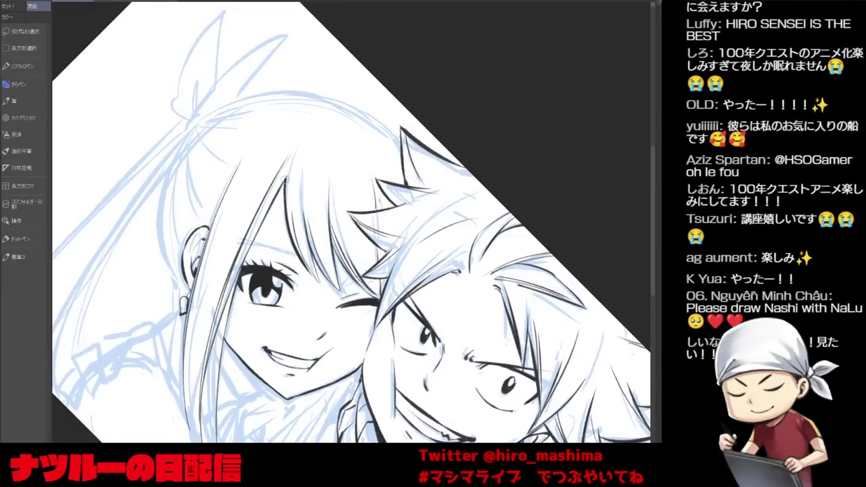
# Ink the girl's thin eyebrow above her open eye, running between the hair strands.
pyautogui.press('^')
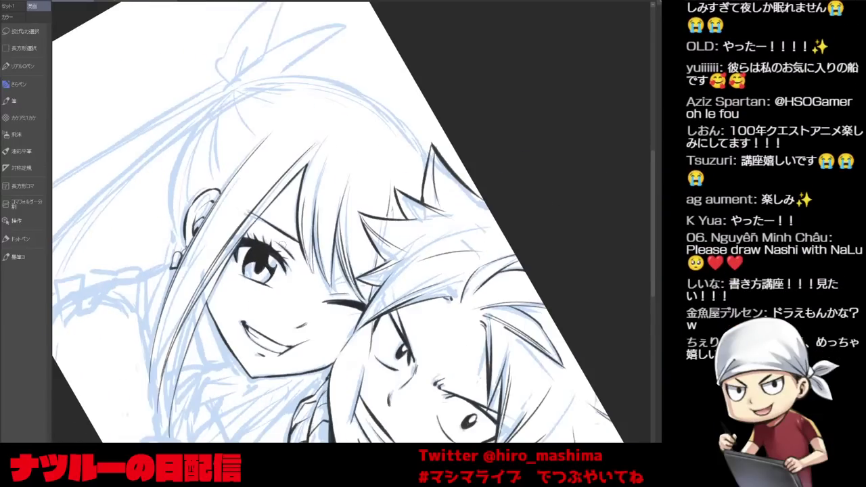
pyautogui.moveTo(291, 237); pyautogui.dragTo(243, 245)
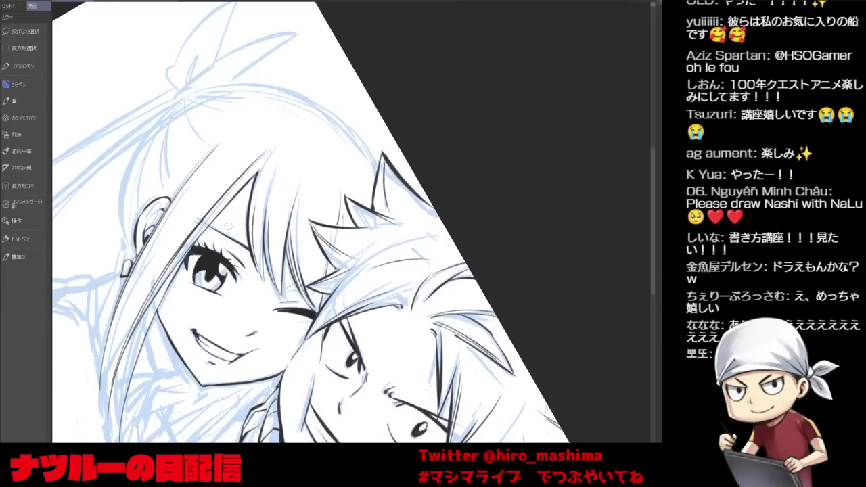
pyautogui.press('-')
pyautogui.press('-')
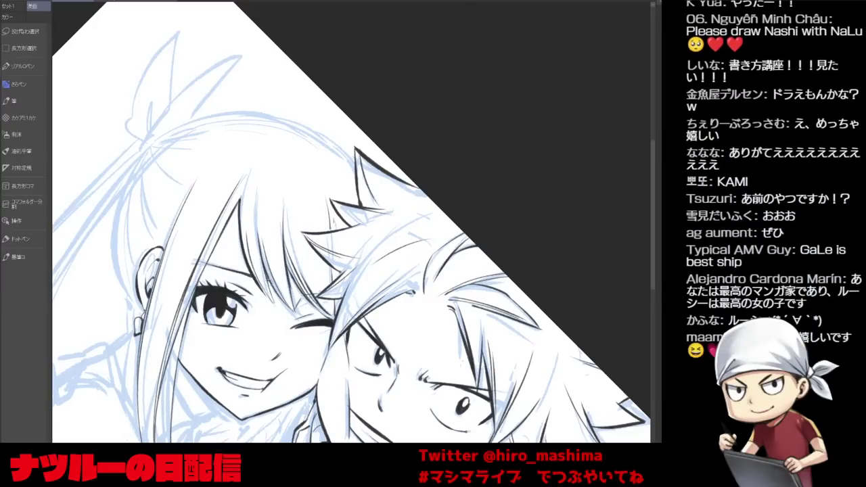
# Examine the whole drawing of both characters and the uninked hand sketch near the page's lower edge.
pyautogui.press('-')
pyautogui.moveTo(267, 399); pyautogui.dragTo(253, 393)
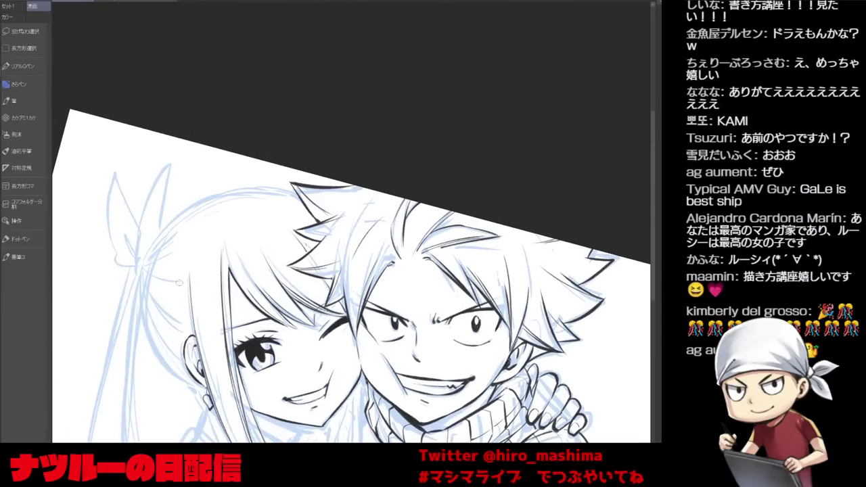
pyautogui.scroll(-1, 218, 301)
pyautogui.moveTo(218, 302); pyautogui.dragTo(215, 225)
pyautogui.press('-')
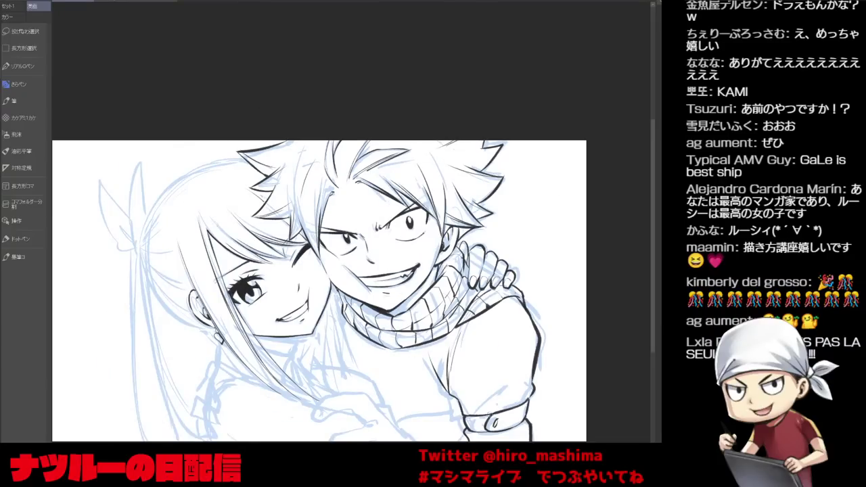
pyautogui.press('^')
pyautogui.press('^')
pyautogui.hotkey('ctrl', '+')
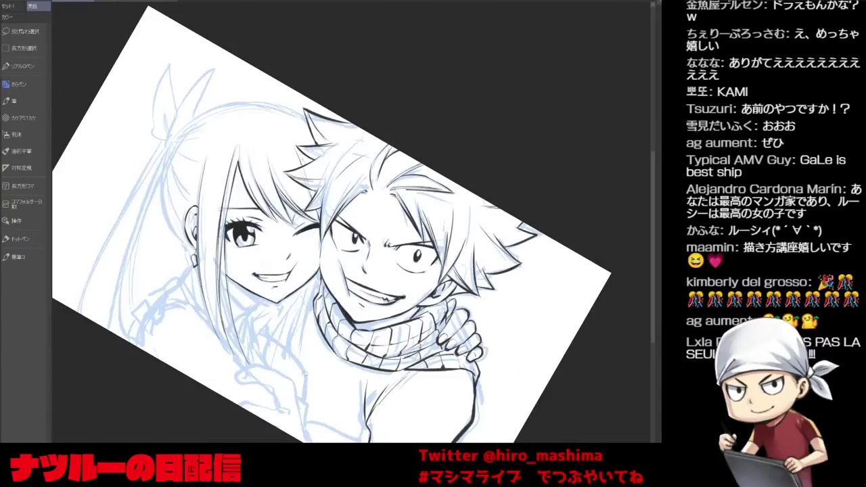
pyautogui.press('-')
pyautogui.moveTo(355, 415); pyautogui.dragTo(372, 339)
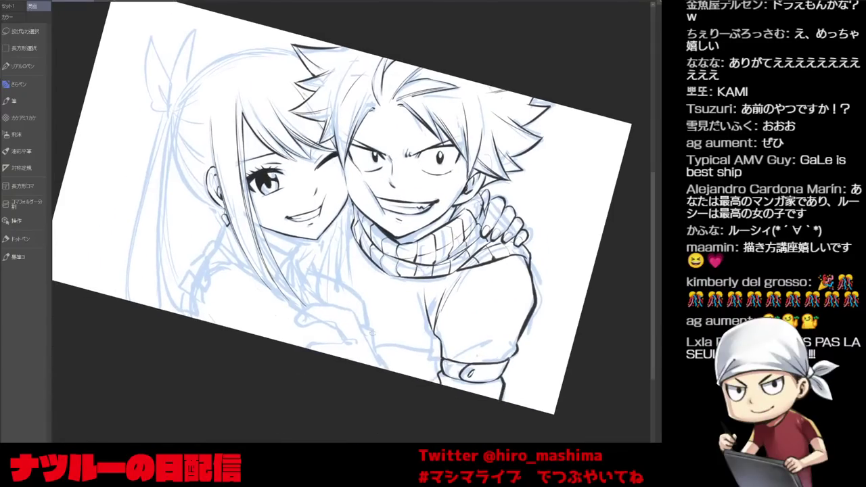
pyautogui.scroll(2, 372, 340)
pyautogui.scroll(-2, 411, 325)
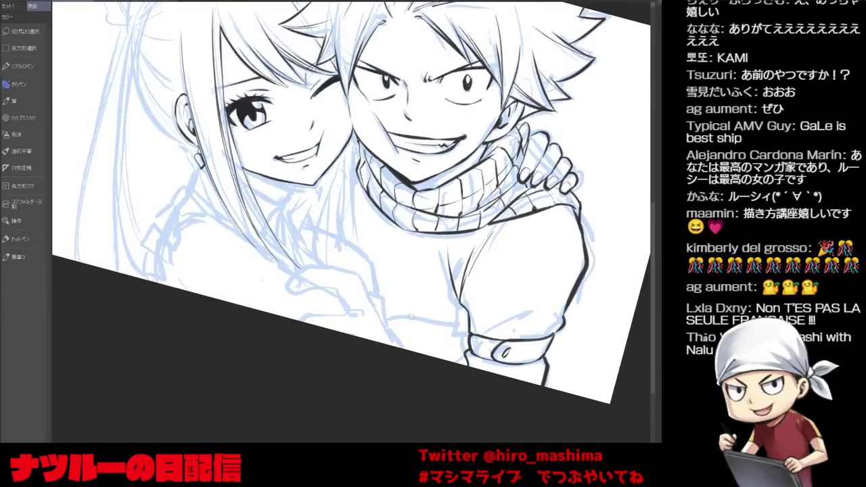
# Ink the first short contour of the sketched hand where it meets the page's lower edge.
pyautogui.press('^')
pyautogui.press('^')
pyautogui.moveTo(295, 264); pyautogui.dragTo(288, 311)
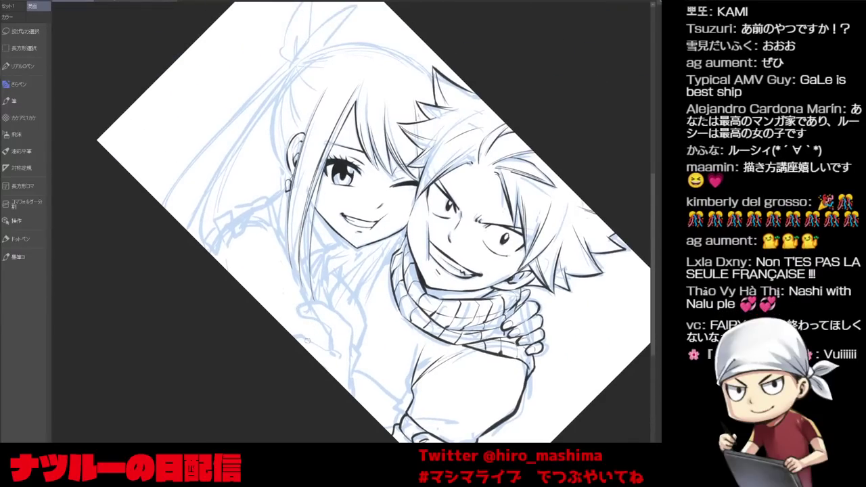
pyautogui.moveTo(337, 355); pyautogui.dragTo(299, 338)
pyautogui.press('-')
pyautogui.press('-')
pyautogui.press('-')
pyautogui.press('-')
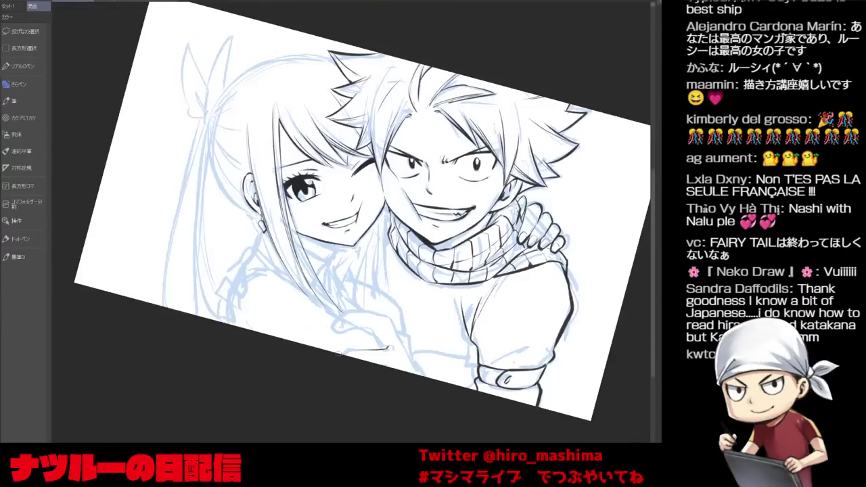
# Ink the bent finger contours of the hand at the page's lower edge, below the girl's chin.
pyautogui.press('-')
pyautogui.scroll(1, 445, 272)
pyautogui.press('-')
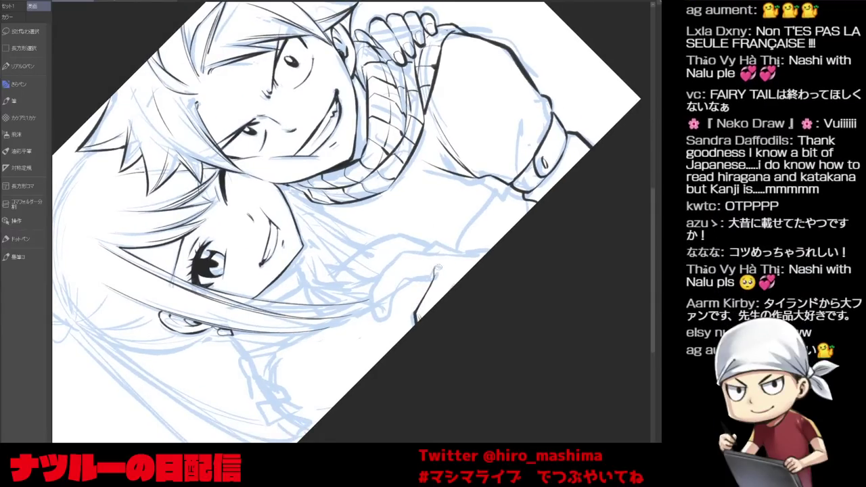
pyautogui.press('-')
pyautogui.press('-')
pyautogui.press('-')
pyautogui.moveTo(421, 221); pyautogui.dragTo(413, 256)
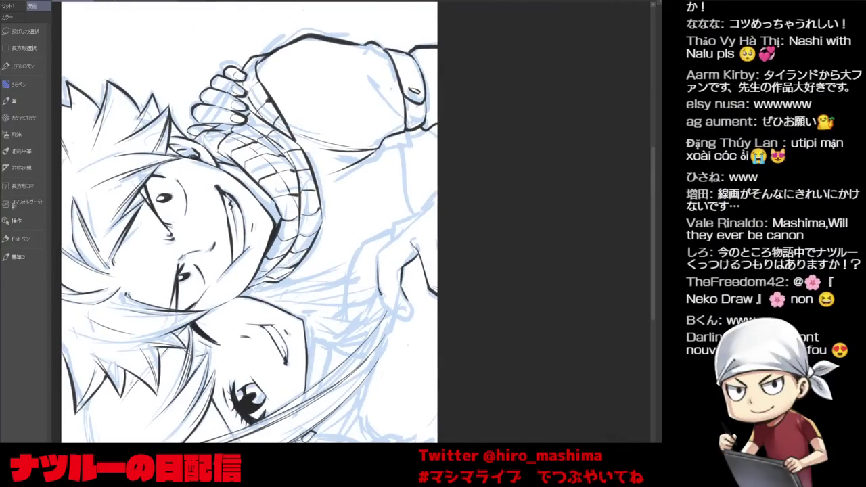
# Close the rounded fingertip of the hand at the page's lower edge and add its fingernail.
pyautogui.moveTo(379, 289); pyautogui.dragTo(392, 309)
pyautogui.press('^')
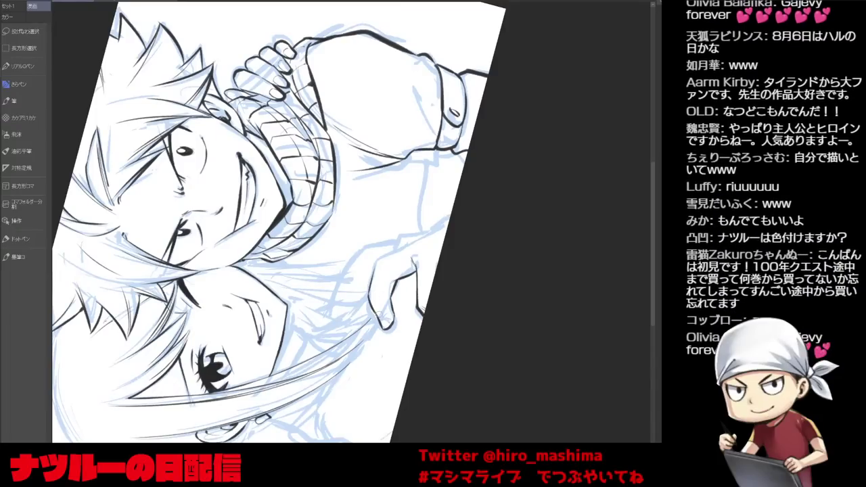
pyautogui.press('-')
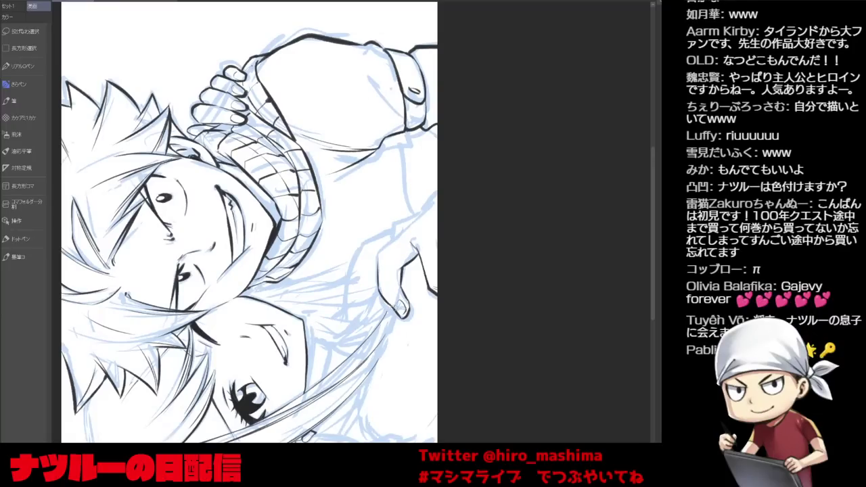
# Ink the back of the hand and the wrist line down to the page's edge, and return the view to upright.
pyautogui.press('-')
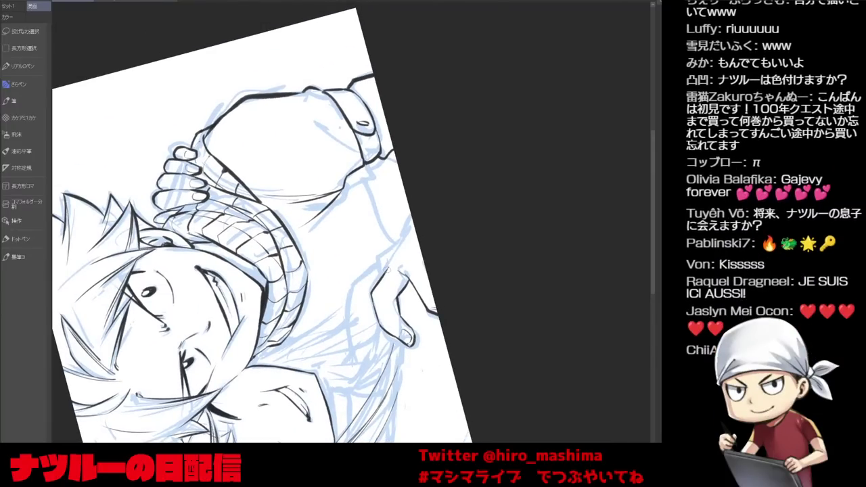
pyautogui.moveTo(388, 270); pyautogui.dragTo(414, 224)
pyautogui.press('^')
pyautogui.press('^')
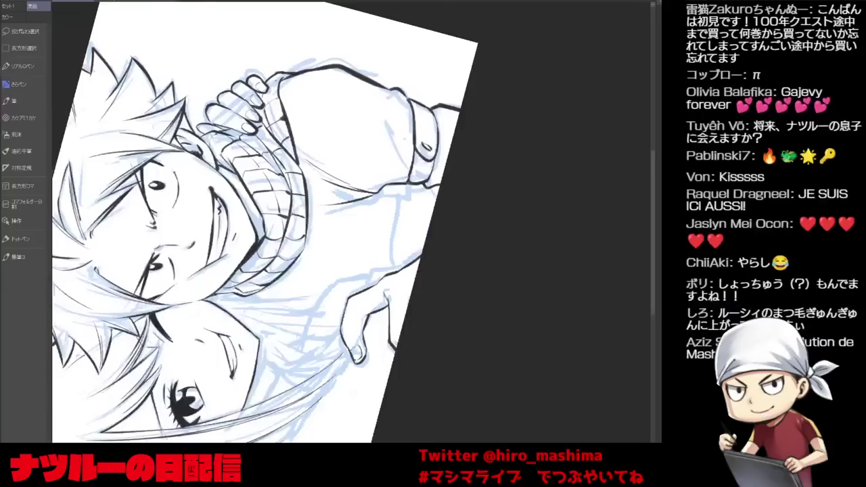
pyautogui.press('^')
pyautogui.press('^')
pyautogui.press('^')
pyautogui.press('^')
pyautogui.press('^')
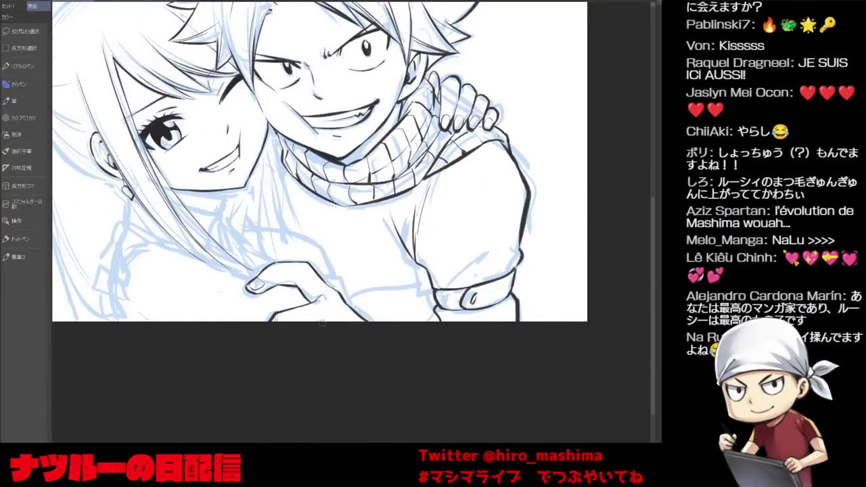
pyautogui.moveTo(336, 319); pyautogui.dragTo(360, 360)
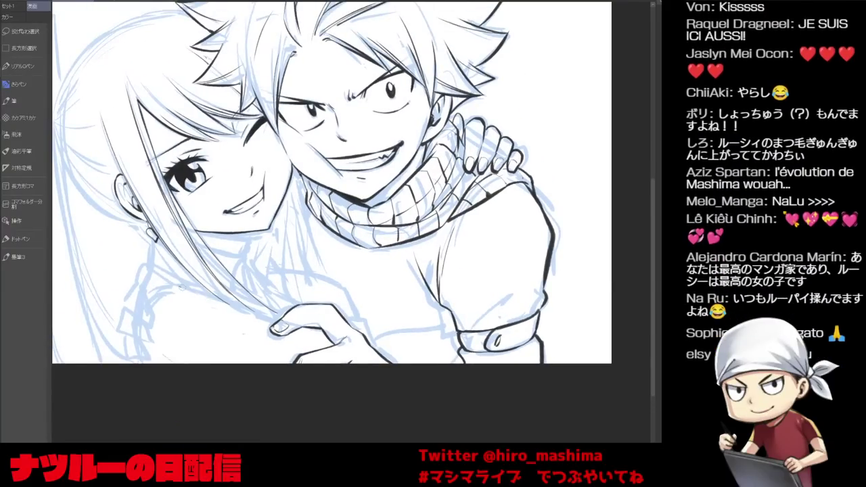
# Ink the contour of the girl's shoulder and upper arm beside the long front hair strands.
pyautogui.moveTo(303, 316); pyautogui.dragTo(351, 286)
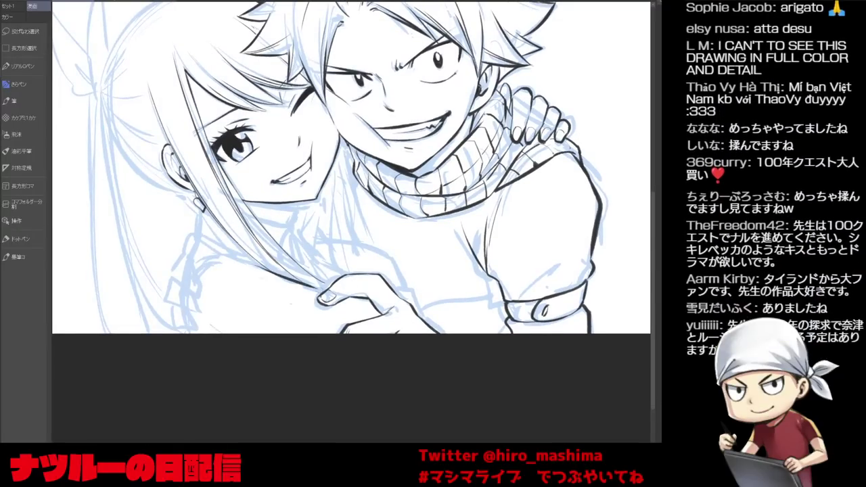
pyautogui.moveTo(323, 291); pyautogui.dragTo(399, 278)
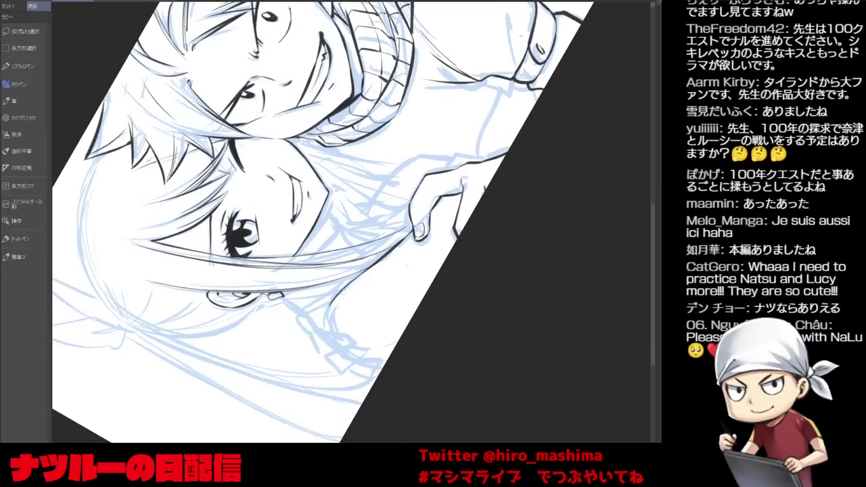
pyautogui.moveTo(420, 230); pyautogui.dragTo(369, 322)
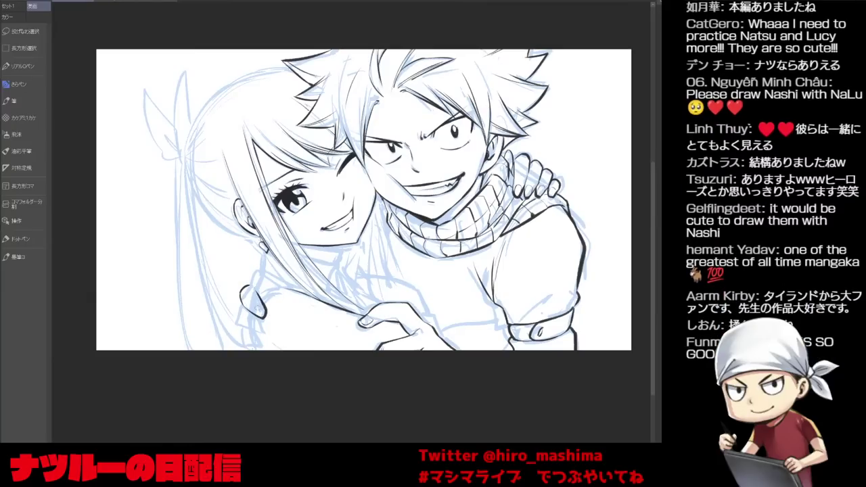
# Ink the rounded fingers and fingernails of the hand wrapped around the girl's shoulder, down to the page's lower edge, redoing faulty strokes.
pyautogui.moveTo(244, 304)
pyautogui.mouseDown()
pyautogui.moveTo(238, 315)
pyautogui.moveTo(264, 327)
pyautogui.mouseUp()
pyautogui.hotkey('ctrl', 'z')
pyautogui.hotkey('ctrl', 'z')
pyautogui.hotkey('ctrl', 'z')
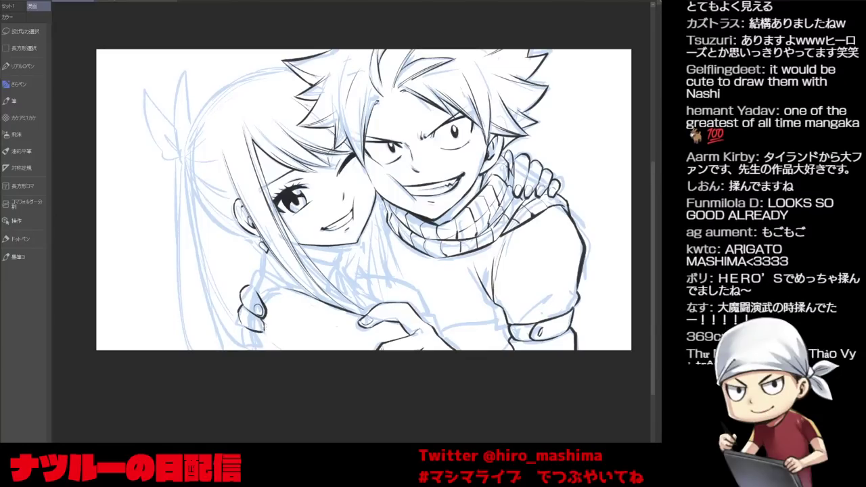
pyautogui.moveTo(244, 325)
pyautogui.mouseDown()
pyautogui.moveTo(241, 339)
pyautogui.moveTo(267, 344)
pyautogui.moveTo(258, 342)
pyautogui.mouseUp()
pyautogui.hotkey('ctrl', 'z')
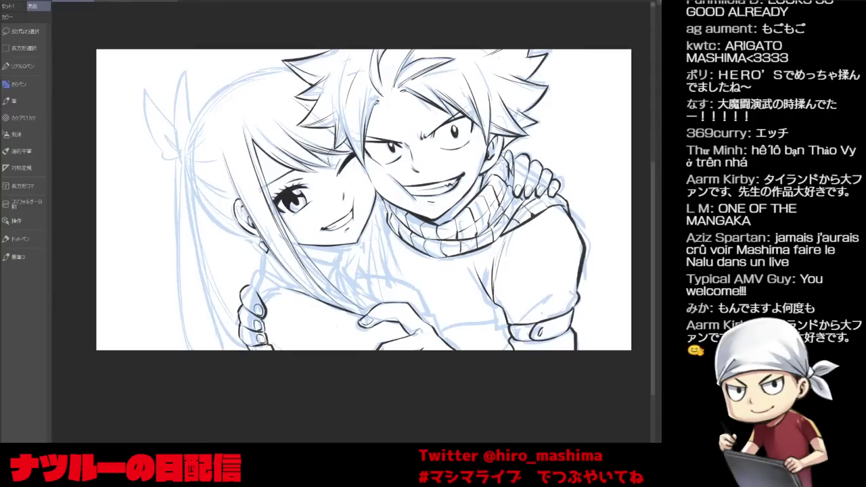
# Ink the topmost fingertip of the hand resting on the girl's shoulder.
pyautogui.press('^')
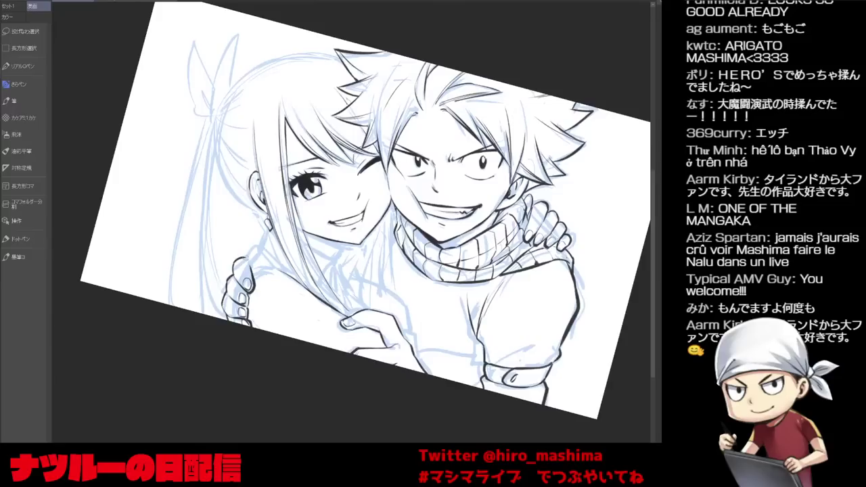
pyautogui.moveTo(249, 257)
pyautogui.mouseDown()
pyautogui.moveTo(267, 262)
pyautogui.moveTo(251, 270)
pyautogui.mouseUp()
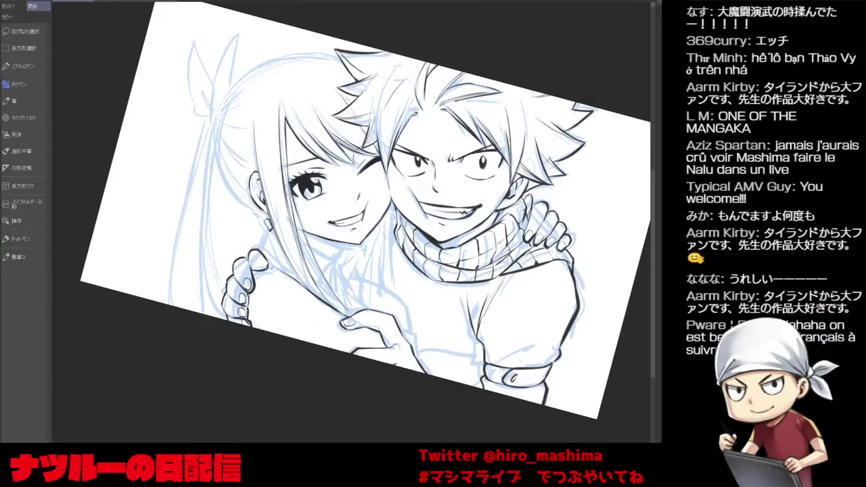
pyautogui.press('-')
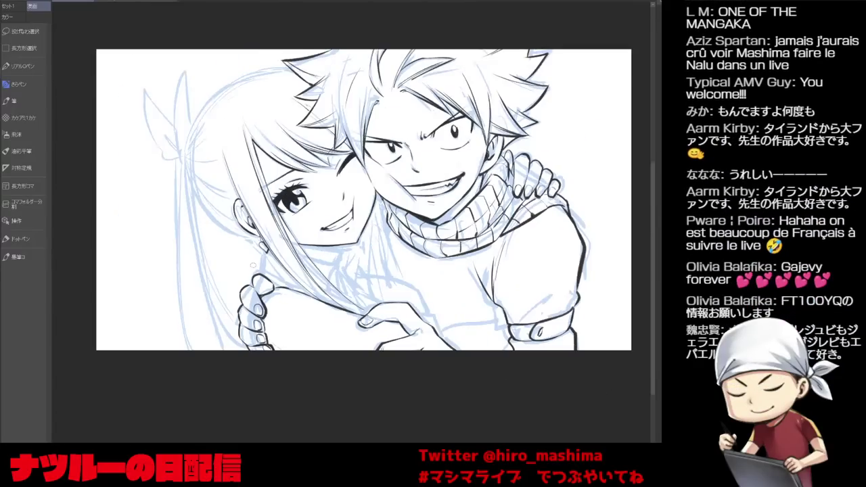
# Ink the long hair strands falling from behind the girl's chin, between her neck and the boy's scarf.
pyautogui.hotkey('ctrl', '-')
pyautogui.moveTo(440, 345); pyautogui.dragTo(461, 370)
pyautogui.press('^')
pyautogui.press('-')
pyautogui.moveTo(338, 238); pyautogui.dragTo(329, 263)
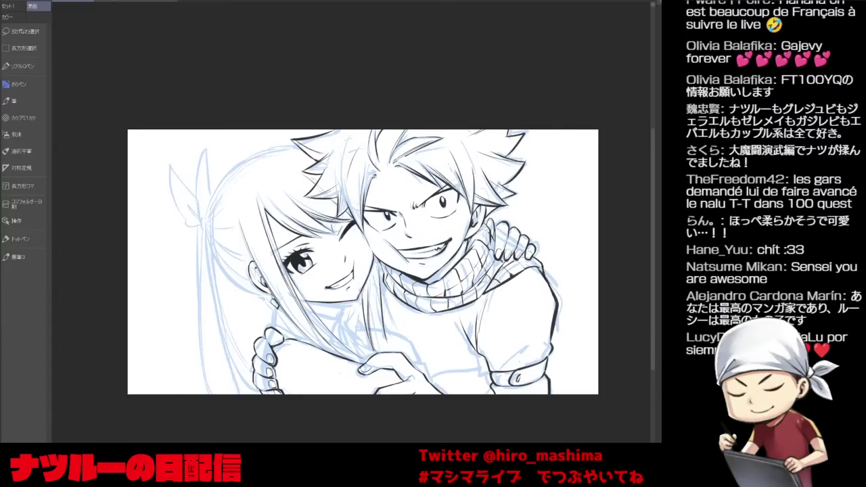
pyautogui.moveTo(381, 261); pyautogui.dragTo(378, 290)
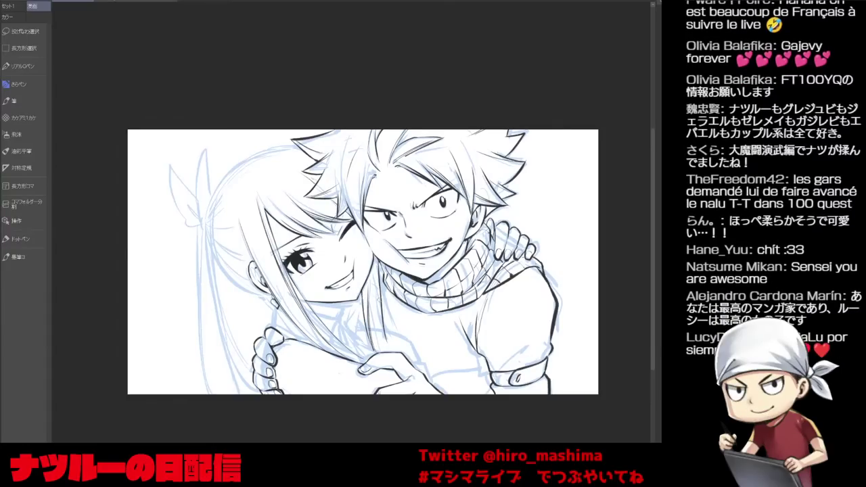
pyautogui.scroll(1, 377, 264)
pyautogui.moveTo(381, 258); pyautogui.dragTo(376, 293)
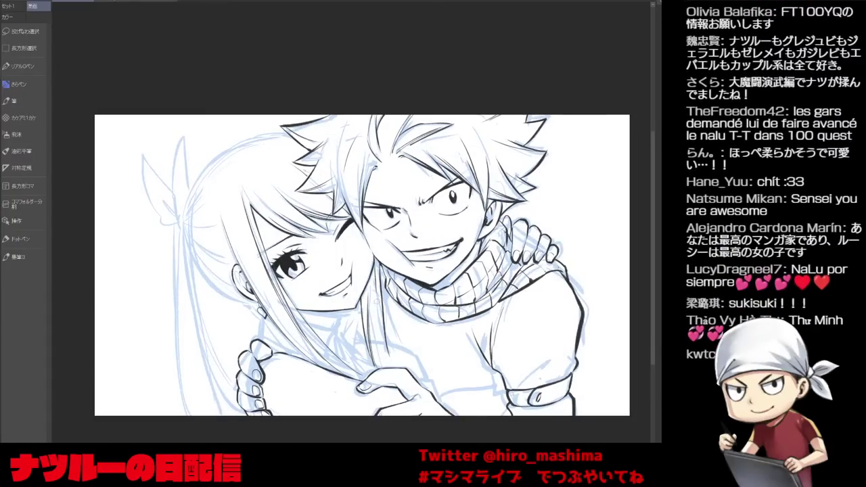
pyautogui.moveTo(389, 347)
pyautogui.mouseDown()
pyautogui.moveTo(393, 364)
pyautogui.moveTo(381, 370)
pyautogui.mouseUp()
pyautogui.press('^')
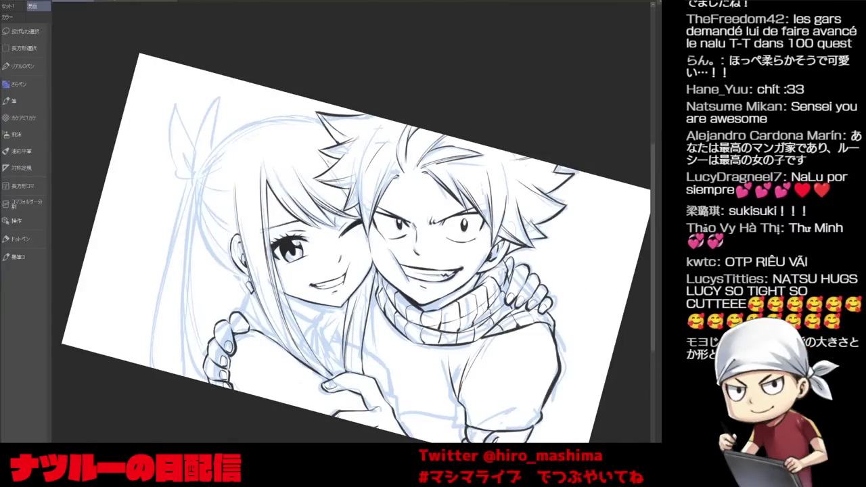
# Ink the girl's neckline below her chin, between the front hair strands and the rear strands.
pyautogui.press('-')
pyautogui.moveTo(306, 304); pyautogui.dragTo(327, 343)
pyautogui.press('^')
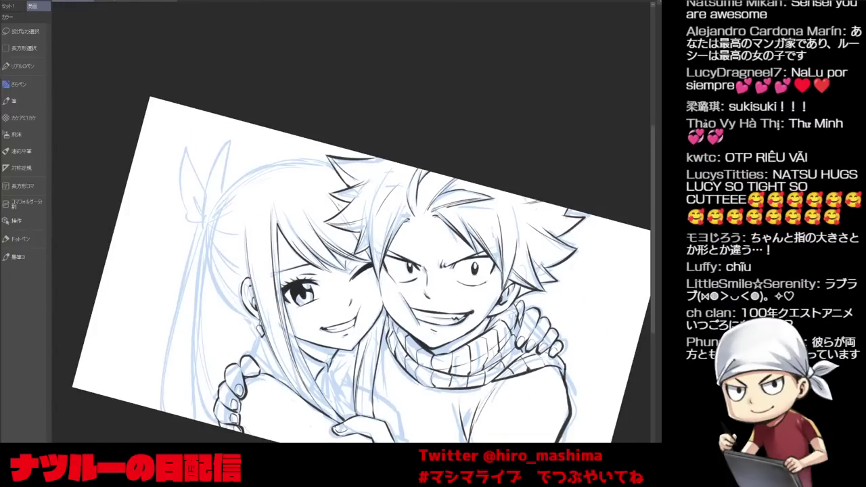
pyautogui.press('-')
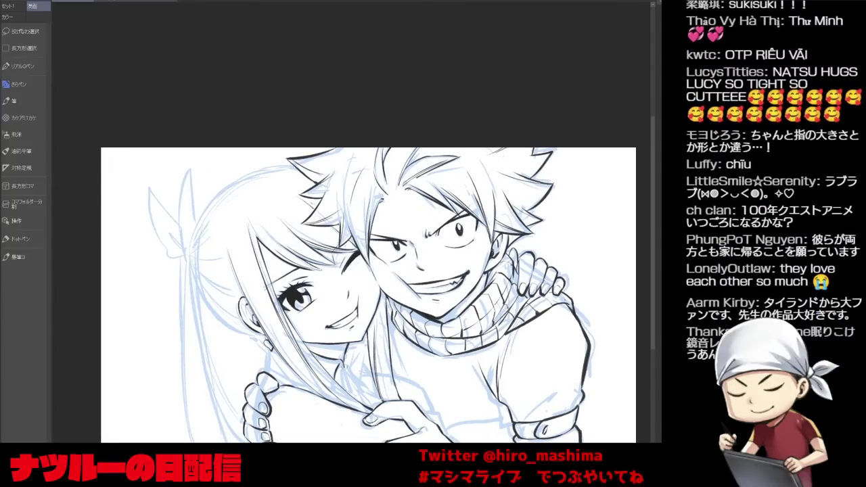
# Ink the small ribbon bow with its knot, loops and tails at the girl's collar.
pyautogui.moveTo(358, 376); pyautogui.dragTo(363, 320)
pyautogui.scroll(2, 354, 312)
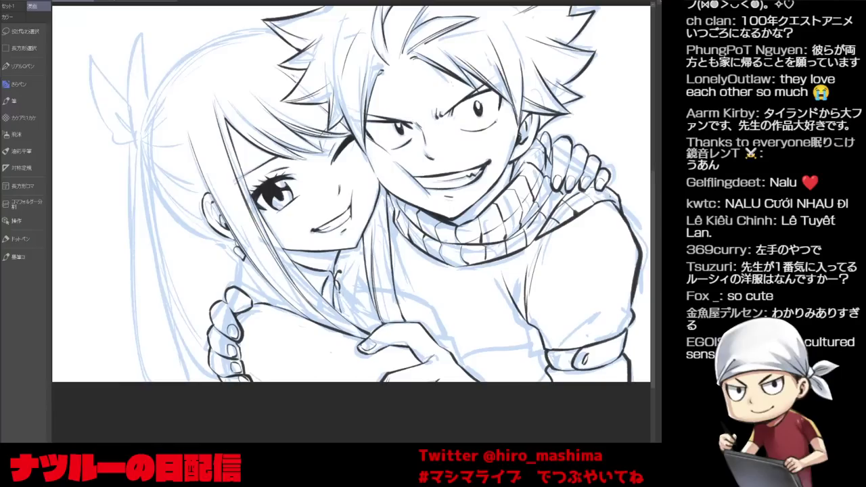
pyautogui.press('^')
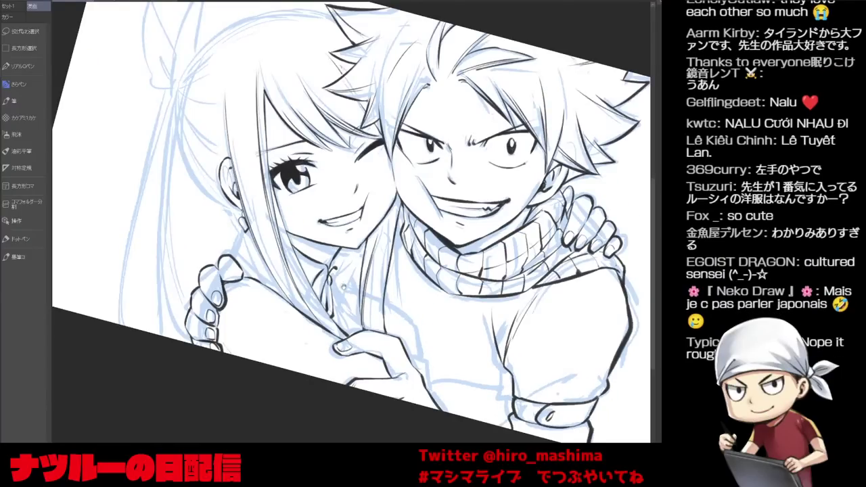
pyautogui.moveTo(341, 310); pyautogui.dragTo(341, 318)
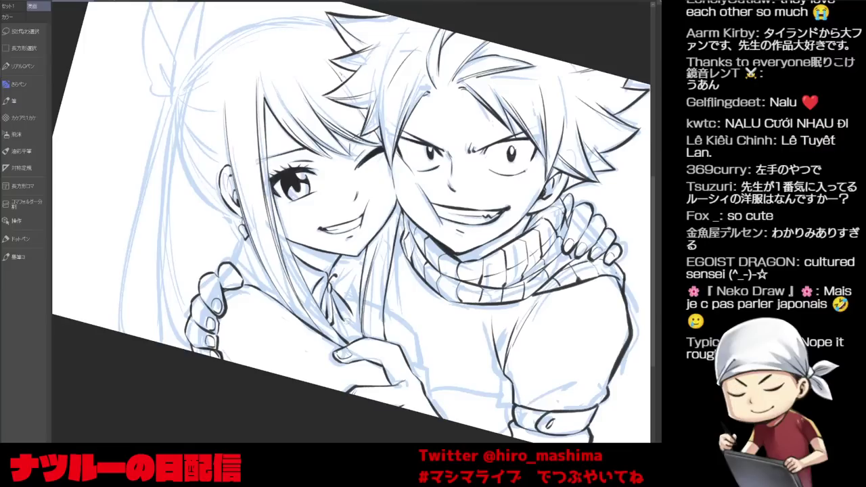
pyautogui.scroll(1, 347, 305)
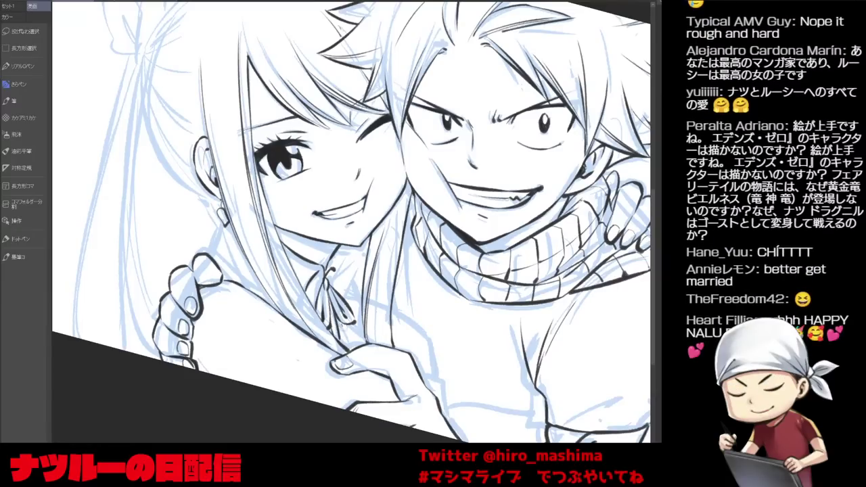
pyautogui.press('-')
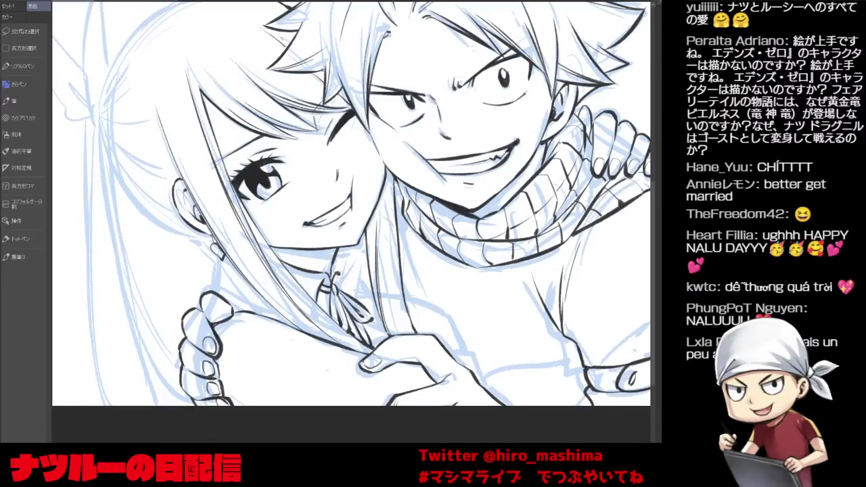
# Ink the collar edge beside the ribbon bow and the girl's chest contour above the lower hand.
pyautogui.moveTo(345, 291); pyautogui.dragTo(361, 263)
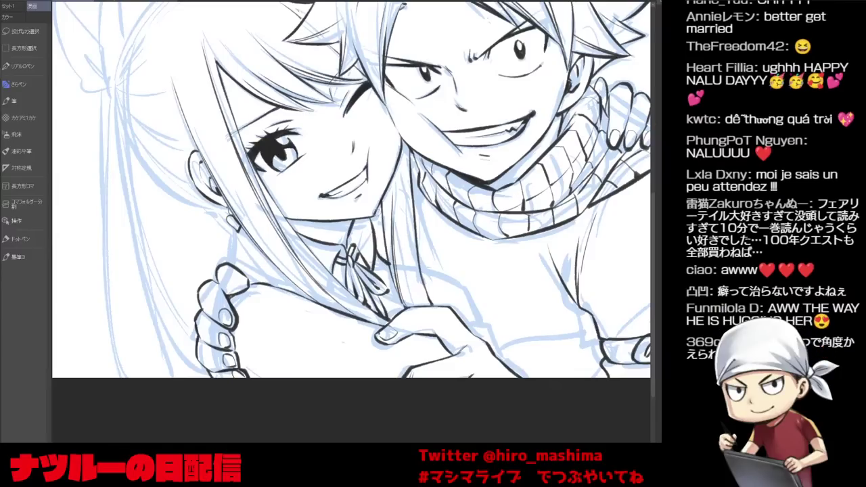
pyautogui.press('^')
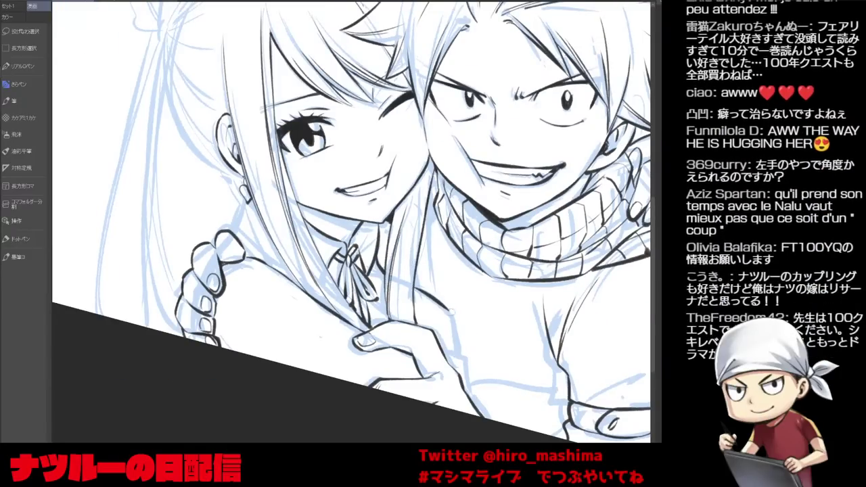
pyautogui.press('^')
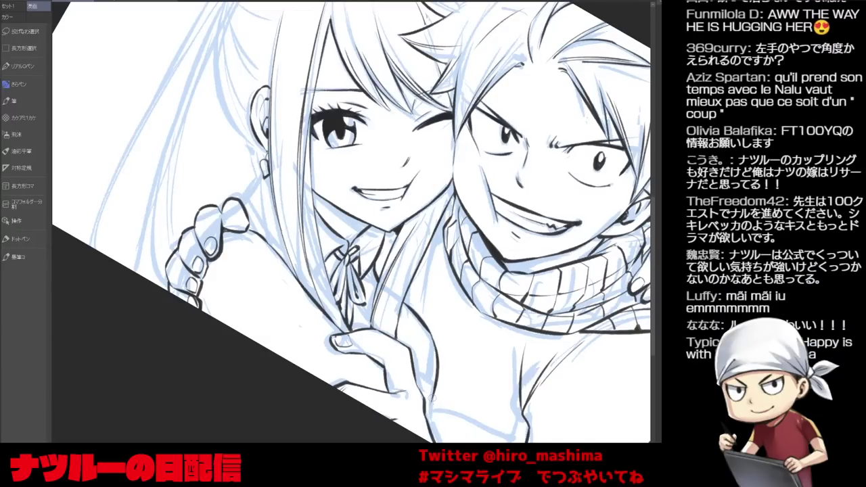
pyautogui.press('-')
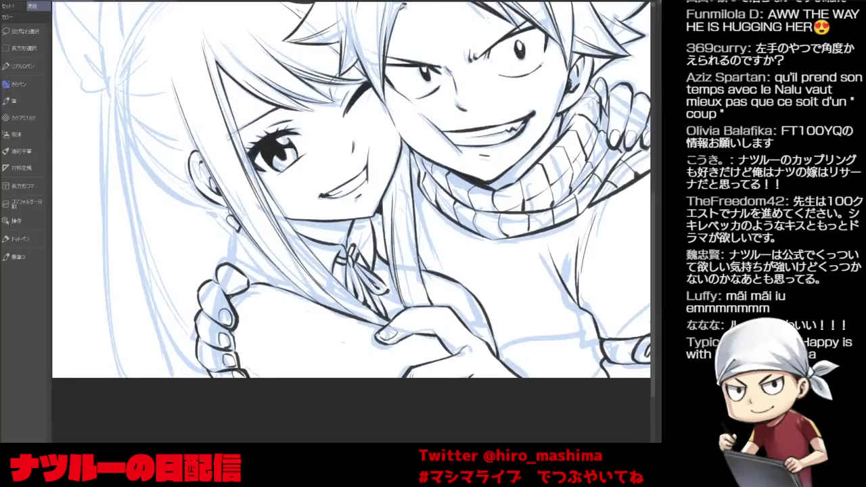
pyautogui.moveTo(416, 281); pyautogui.dragTo(469, 302)
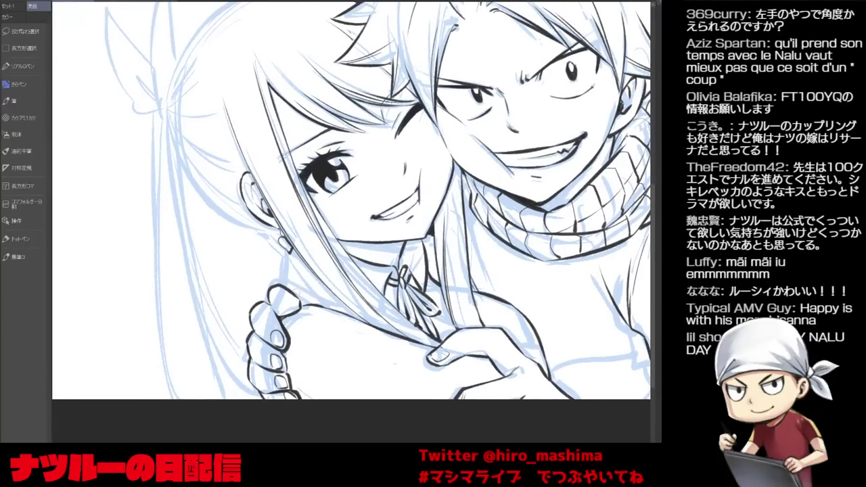
# Ink the shoulder line below the girl's earring and the back of her head from the ponytail base to the ear.
pyautogui.moveTo(277, 286)
pyautogui.mouseDown()
pyautogui.moveTo(288, 255)
pyautogui.moveTo(368, 273)
pyautogui.mouseUp()
pyautogui.scroll(-1, 292, 239)
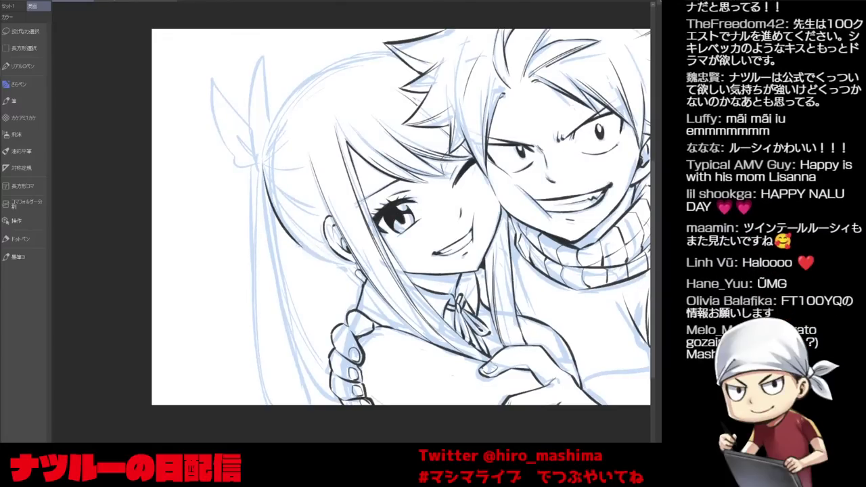
pyautogui.press('-')
pyautogui.moveTo(339, 203); pyautogui.dragTo(400, 275)
pyautogui.hotkey('ctrl', '-')
pyautogui.moveTo(320, 248); pyautogui.dragTo(285, 239)
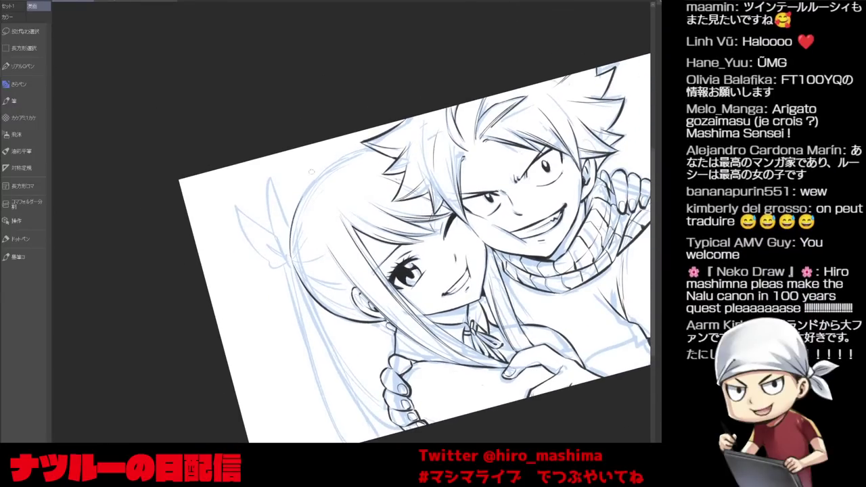
# Ink the curved outline over the top of the girl's head, from the ponytail base to the boy's spiky hair.
pyautogui.press('-')
pyautogui.press('-')
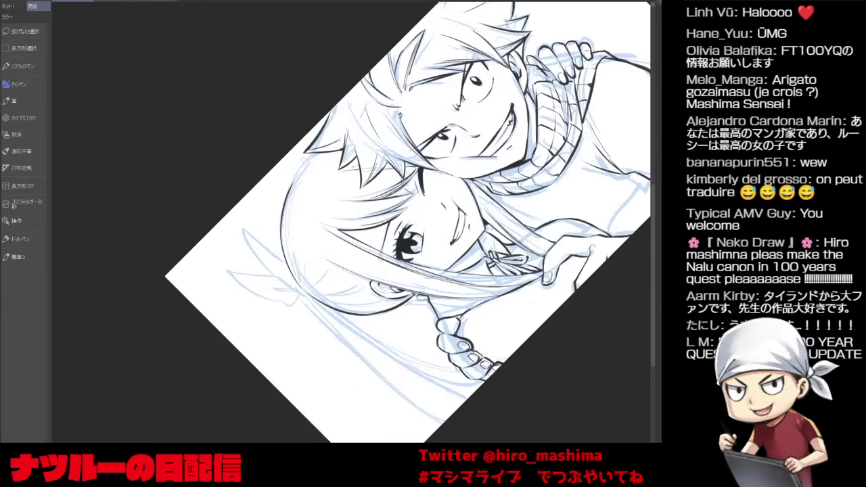
pyautogui.press('-')
pyautogui.press('-')
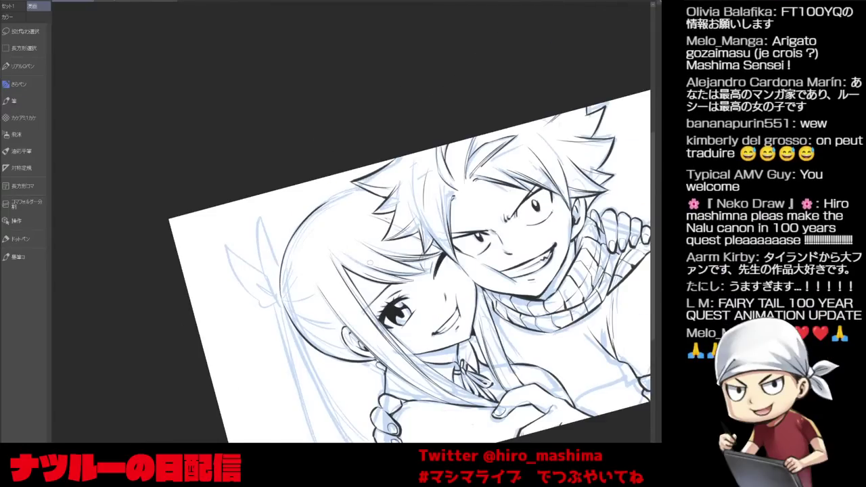
pyautogui.press('-')
pyautogui.press('-')
pyautogui.press('-')
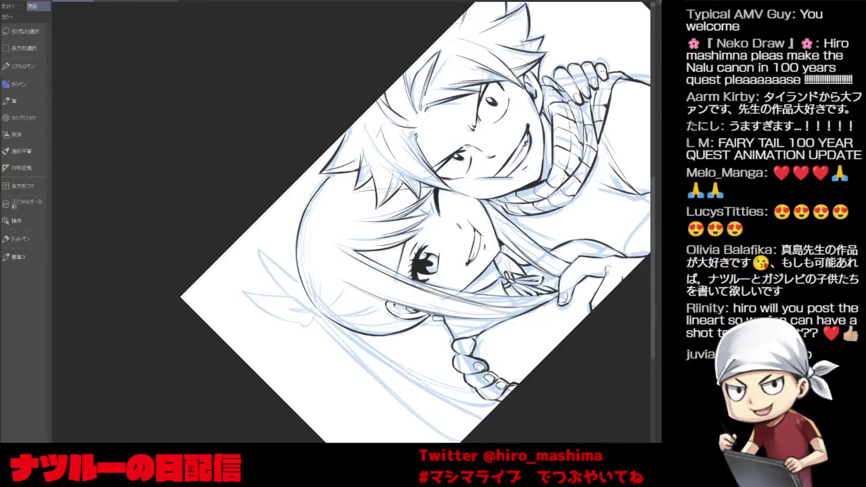
pyautogui.press('^')
pyautogui.press('^')
pyautogui.press('^')
pyautogui.press('^')
pyautogui.press('^')
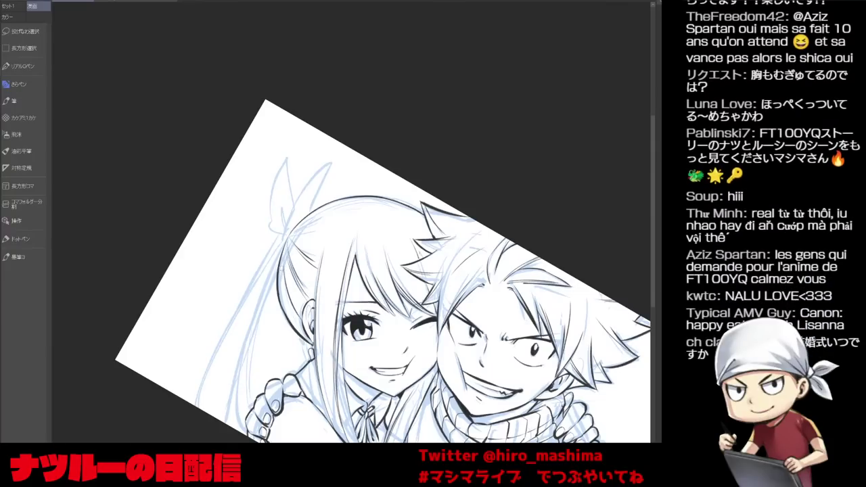
# Ink the pulled-back hair strands radiating from the girl's ponytail base across her head.
pyautogui.press('^')
pyautogui.press('^')
pyautogui.press('^')
pyautogui.press('^')
pyautogui.press('^')
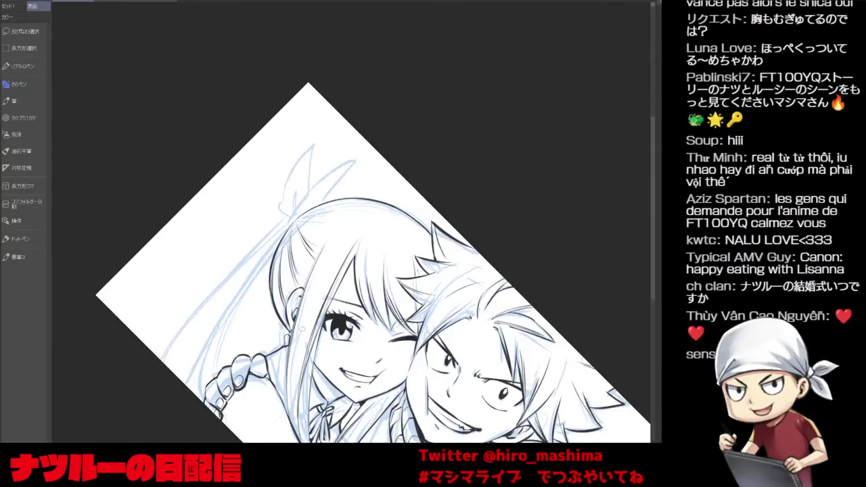
pyautogui.moveTo(336, 214)
pyautogui.mouseDown()
pyautogui.moveTo(340, 257)
pyautogui.moveTo(363, 252)
pyautogui.mouseUp()
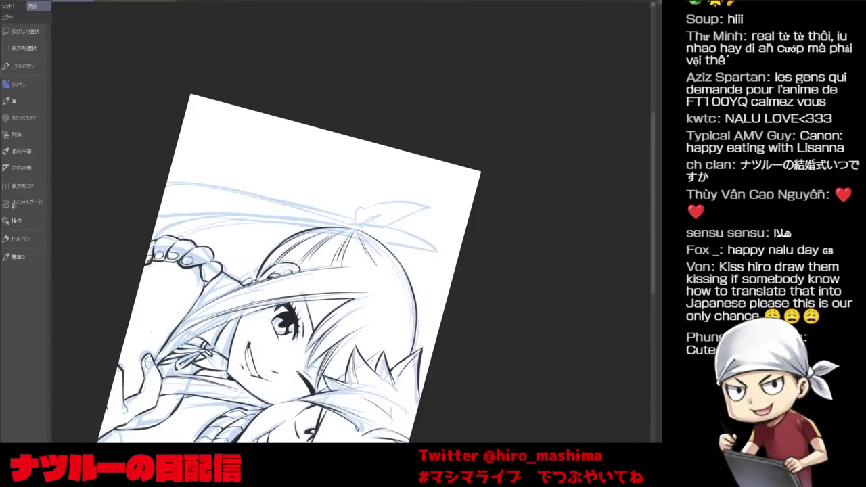
# Ink the knot and the outer pointed loop of the hair ribbon at the girl's ponytail base.
pyautogui.press('-')
pyautogui.press('-')
pyautogui.press('-')
pyautogui.press('-')
pyautogui.press('-')
pyautogui.press('-')
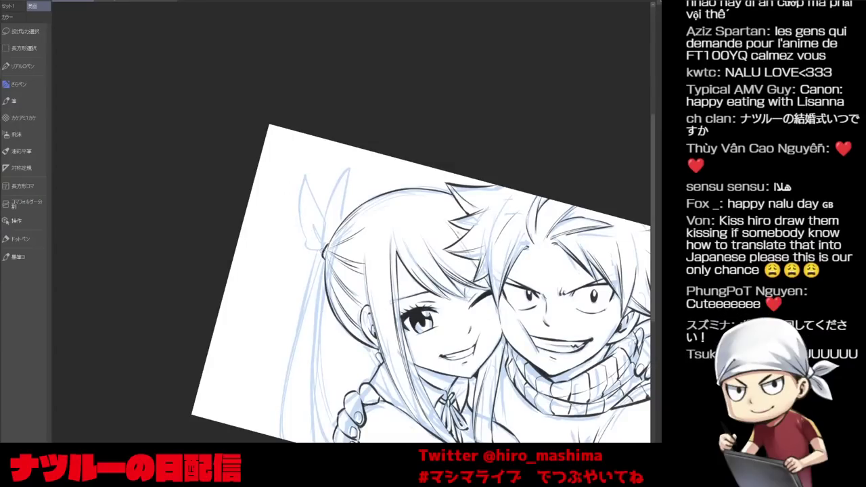
pyautogui.moveTo(307, 186); pyautogui.dragTo(317, 214)
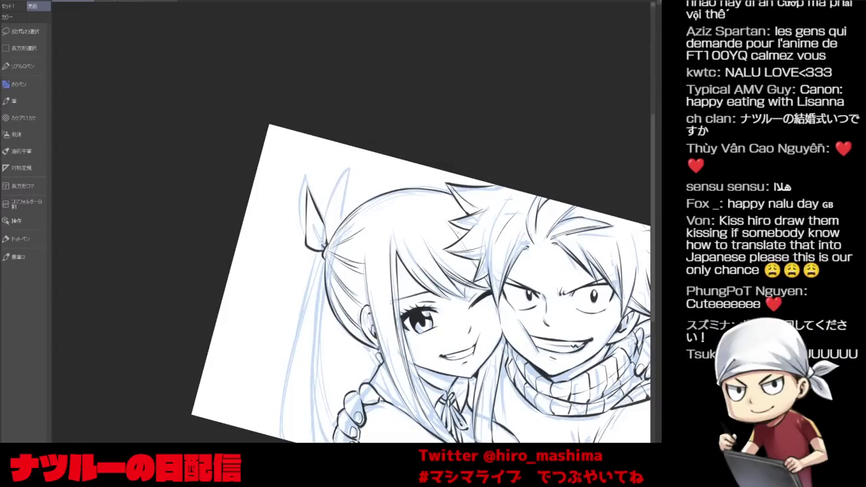
# Ink the second pointed loop of the girl's hair ribbon, on the side nearer her head.
pyautogui.moveTo(348, 172); pyautogui.dragTo(344, 218)
pyautogui.moveTo(348, 170)
pyautogui.mouseDown()
pyautogui.moveTo(343, 216)
pyautogui.moveTo(329, 242)
pyautogui.mouseUp()
pyautogui.press('-')
pyautogui.press('^')
pyautogui.press('^')
pyautogui.press('^')
pyautogui.moveTo(361, 342); pyautogui.dragTo(420, 266)
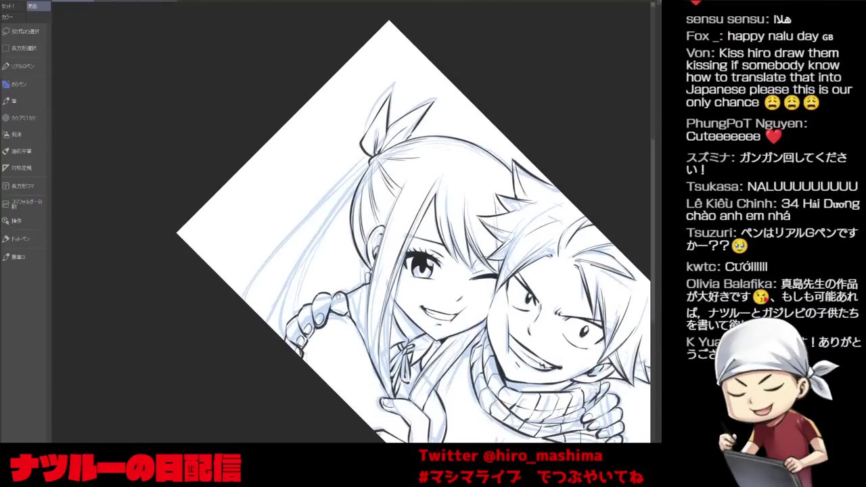
# Ink the long outer edge of the girl's ponytail, from the ribbon knot down to the canvas edge.
pyautogui.press('-')
pyautogui.moveTo(492, 335); pyautogui.dragTo(510, 362)
pyautogui.press('^')
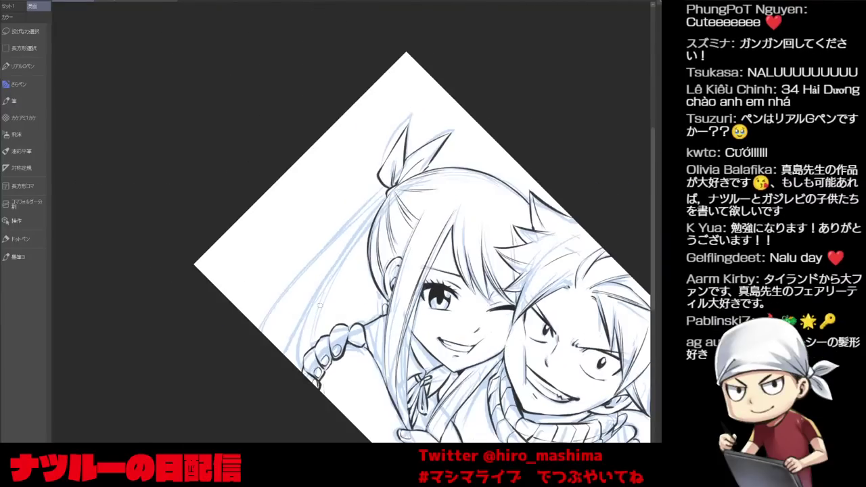
pyautogui.press('^')
pyautogui.hotkey('ctrl', 'z')
pyautogui.moveTo(281, 351); pyautogui.dragTo(365, 184)
pyautogui.hotkey('ctrl', 'z')
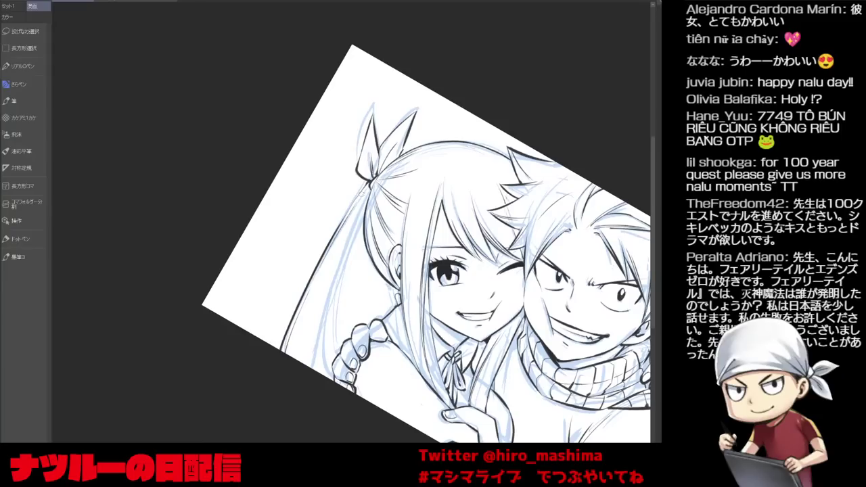
# Ink the inner edge and flowing strands of the girl's ponytail, between its outer line and the hand on her shoulder.
pyautogui.moveTo(333, 308); pyautogui.dragTo(326, 376)
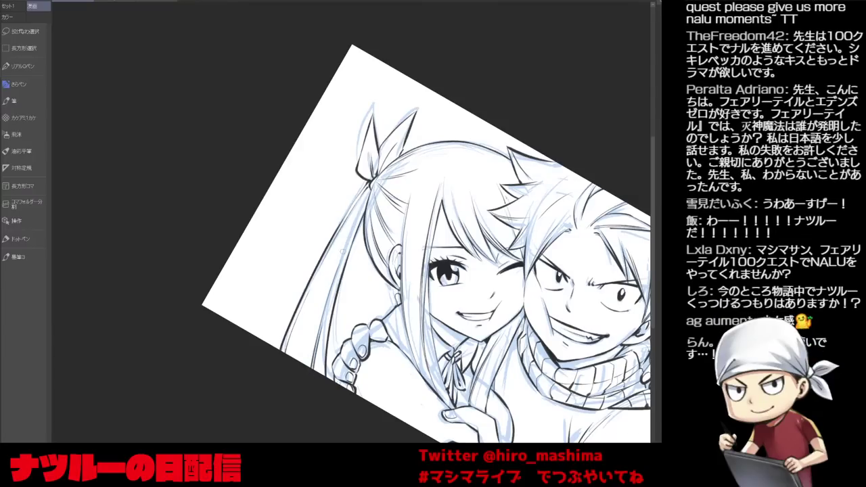
pyautogui.moveTo(340, 262); pyautogui.dragTo(360, 213)
pyautogui.press('-')
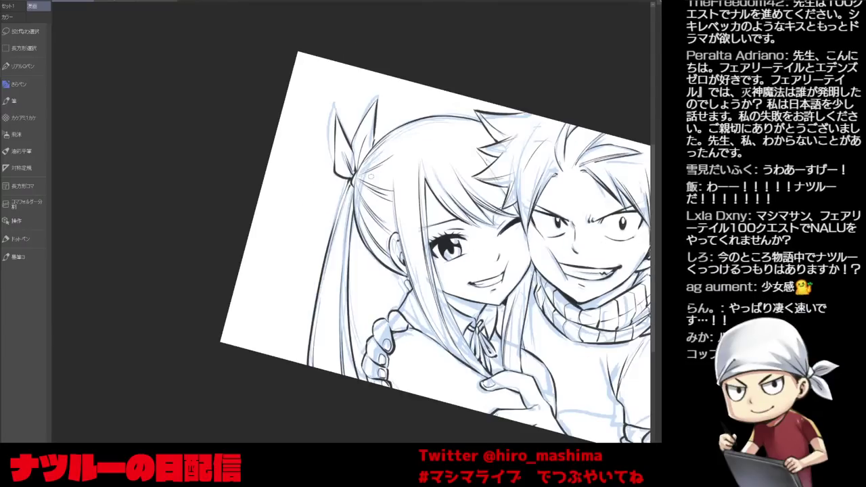
pyautogui.press('-')
pyautogui.moveTo(570, 267)
pyautogui.mouseDown()
pyautogui.moveTo(426, 266)
pyautogui.moveTo(460, 272)
pyautogui.mouseUp()
pyautogui.scroll(1, 458, 273)
pyautogui.scroll(-1, 467, 273)
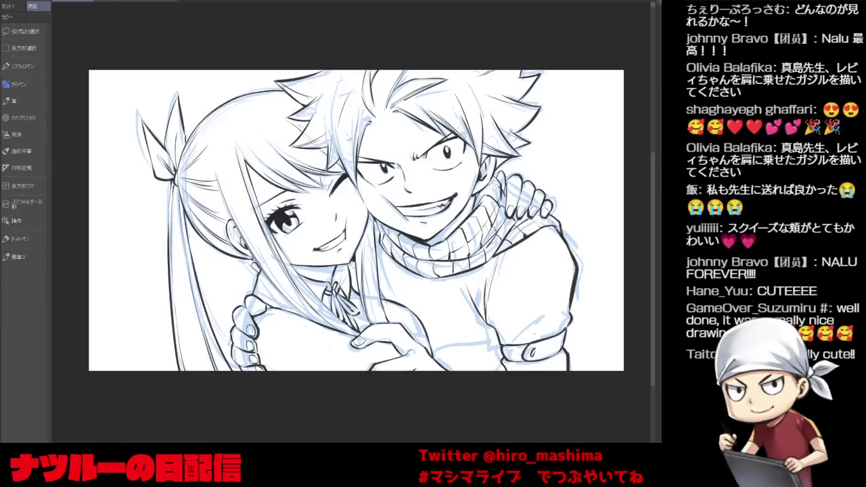
# Browse the open fan illustrations, from the piggyback picture in the wheat field to the red sofa scene.
pyautogui.hotkey('ctrl', 'Tab')
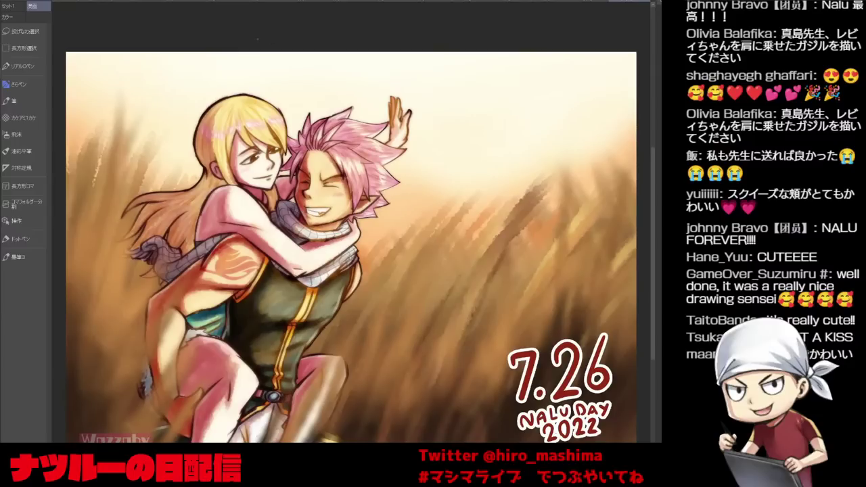
pyautogui.moveTo(266, 205); pyautogui.dragTo(269, 178)
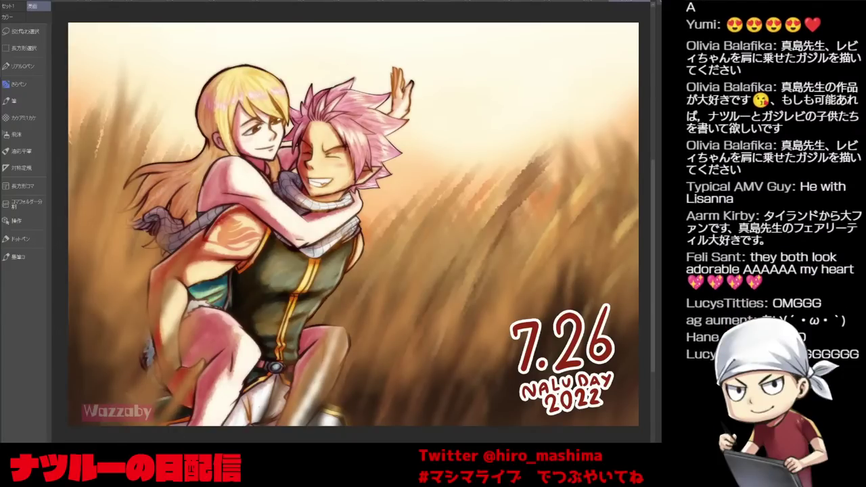
pyautogui.hotkey('ctrl', 'w')
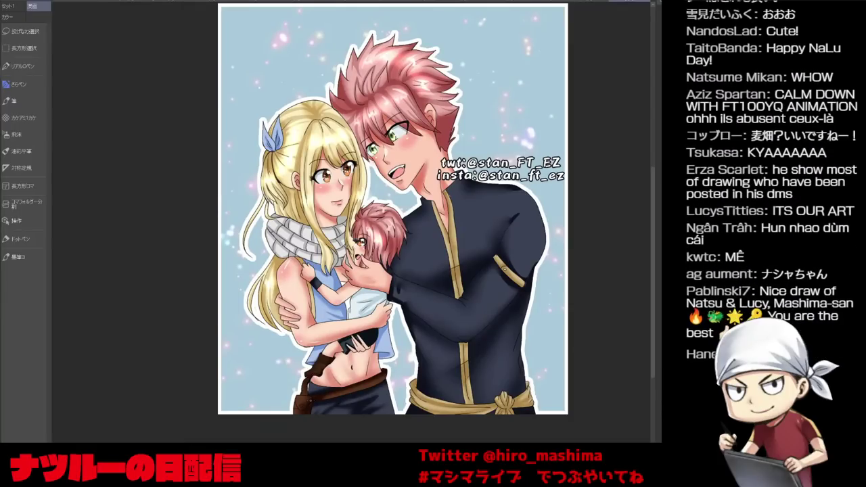
pyautogui.hotkey('ctrl', 'w')
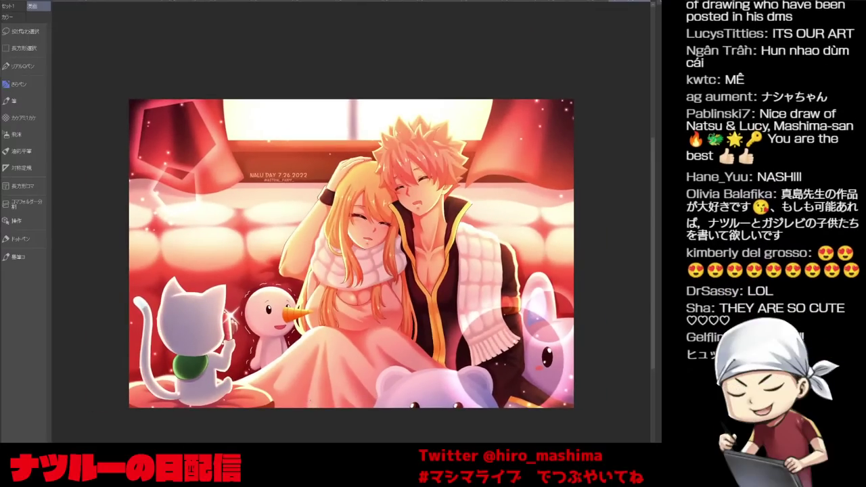
pyautogui.scroll(1, 310, 400)
pyautogui.moveTo(316, 420); pyautogui.dragTo(318, 407)
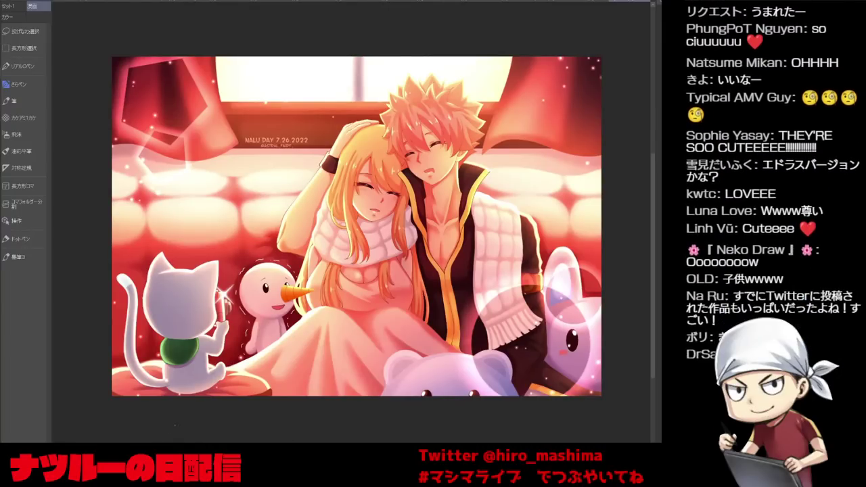
# Show the lightly coloured 暖色カップル couple drawing and fit its full figure area in view.
pyautogui.hotkey('ctrl', 'w')
pyautogui.scroll(-1, 181, 411)
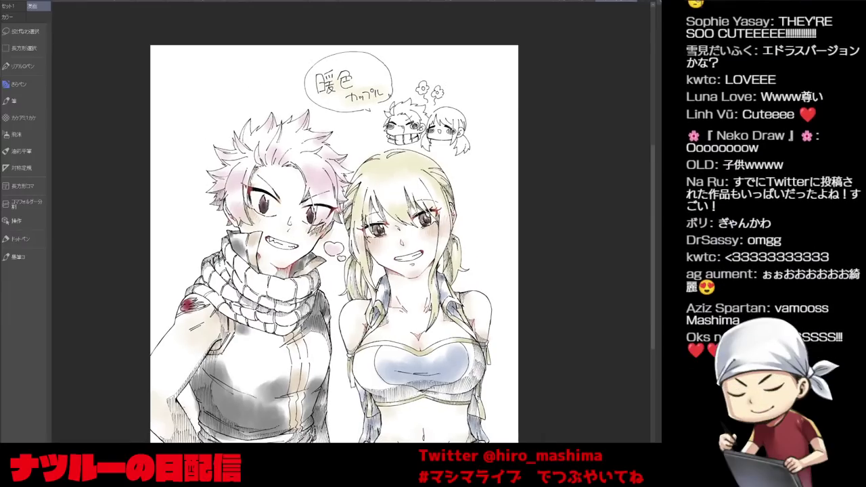
pyautogui.scroll(-1, 178, 424)
pyautogui.moveTo(177, 424); pyautogui.dragTo(212, 387)
pyautogui.scroll(1, 215, 373)
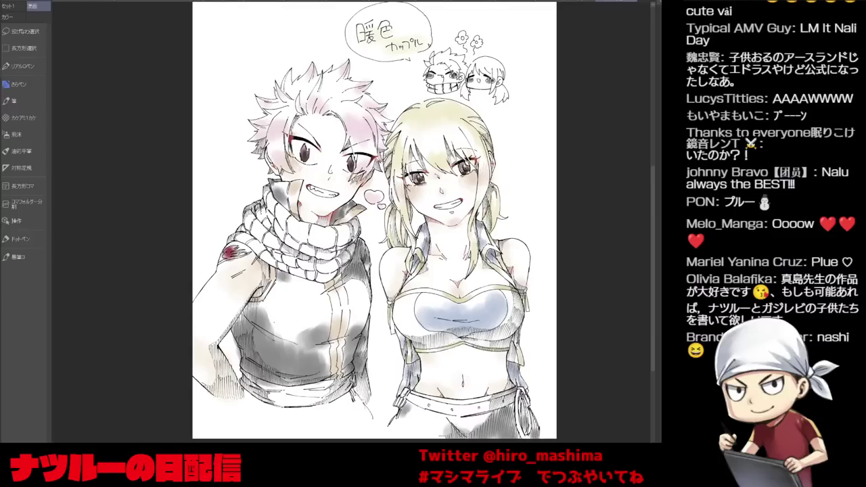
# Show the illustration of the blue cat holding two dolls, enlarged in view.
pyautogui.click(575, 0)
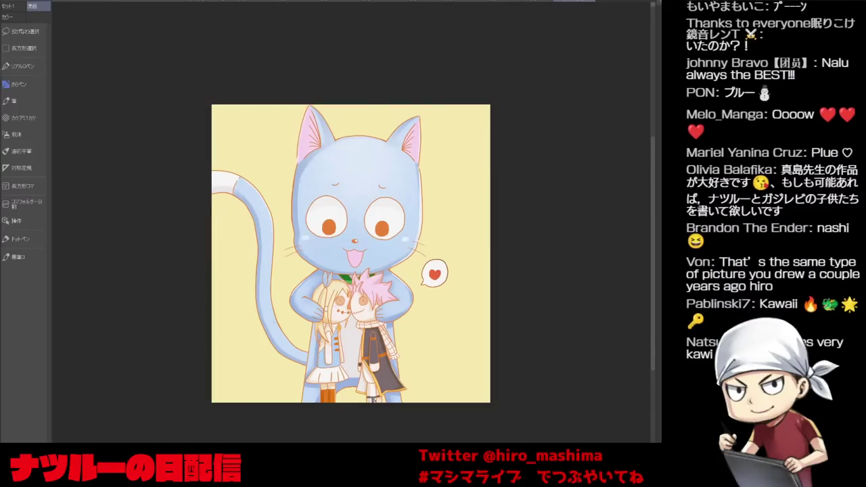
pyautogui.scroll(1, 249, 309)
pyautogui.scroll(1, 249, 309)
pyautogui.moveTo(249, 317); pyautogui.dragTo(239, 309)
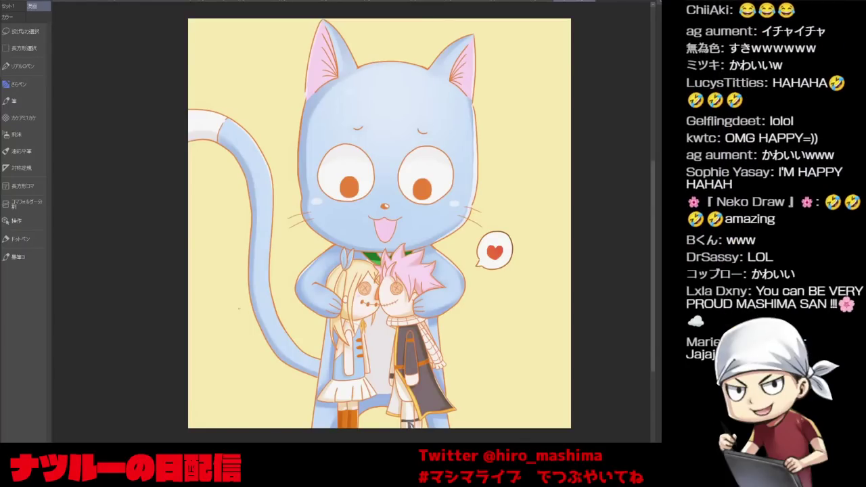
# Show the 726の日 chibi illustration of the seated boy, girl and cat.
pyautogui.click(533, 1)
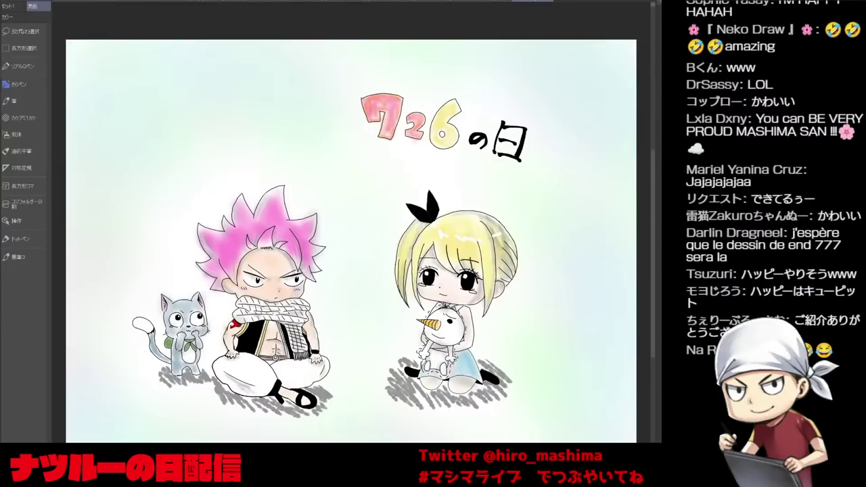
pyautogui.moveTo(318, 350); pyautogui.dragTo(316, 342)
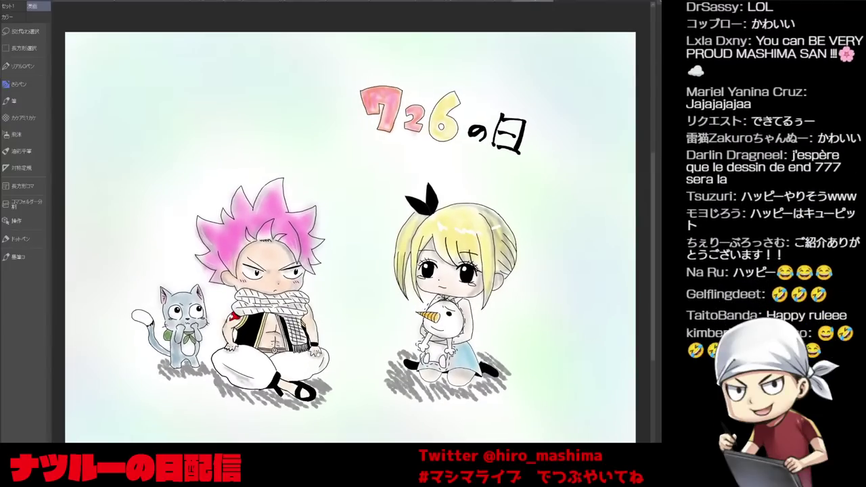
pyautogui.scroll(-4, 350, 236)
pyautogui.moveTo(316, 325); pyautogui.dragTo(320, 325)
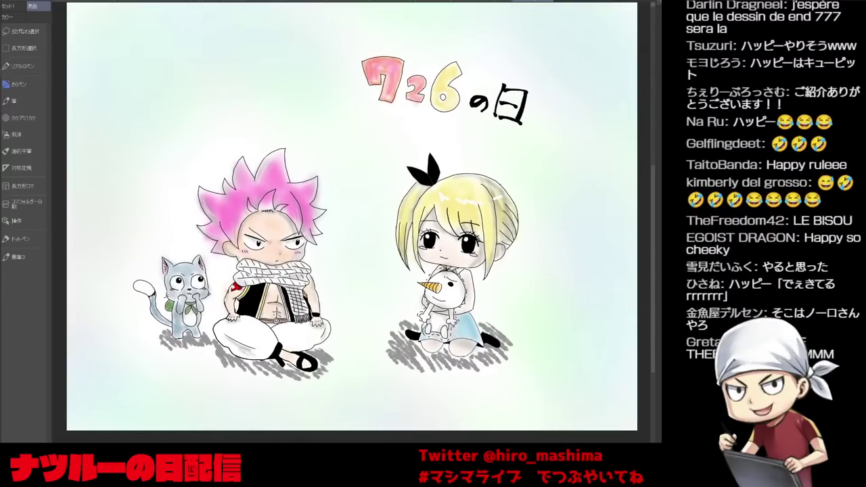
# Show the HAPPY NALU DAY illustration of the girl hugging the horned boy, enlarged in view.
pyautogui.click(491, 1)
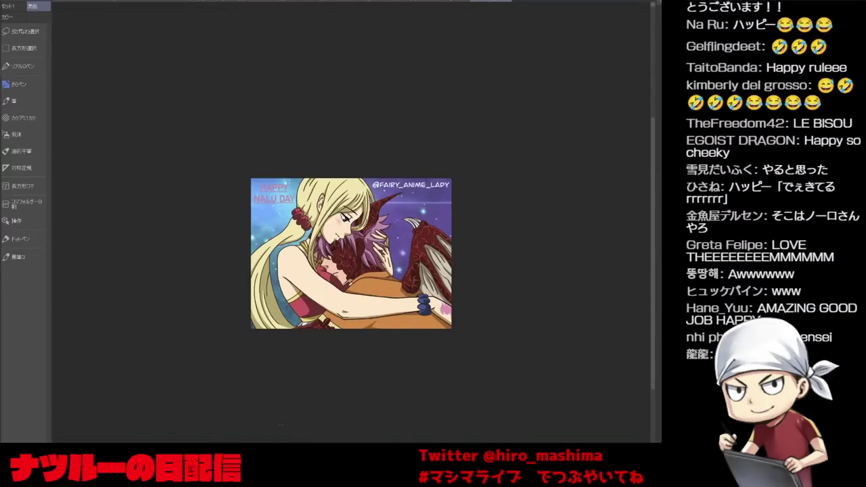
pyautogui.scroll(5, 280, 425)
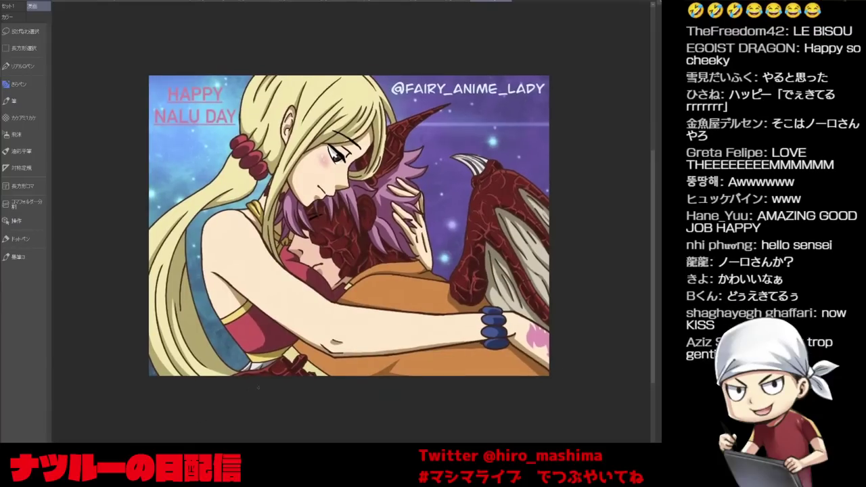
pyautogui.scroll(4, 258, 388)
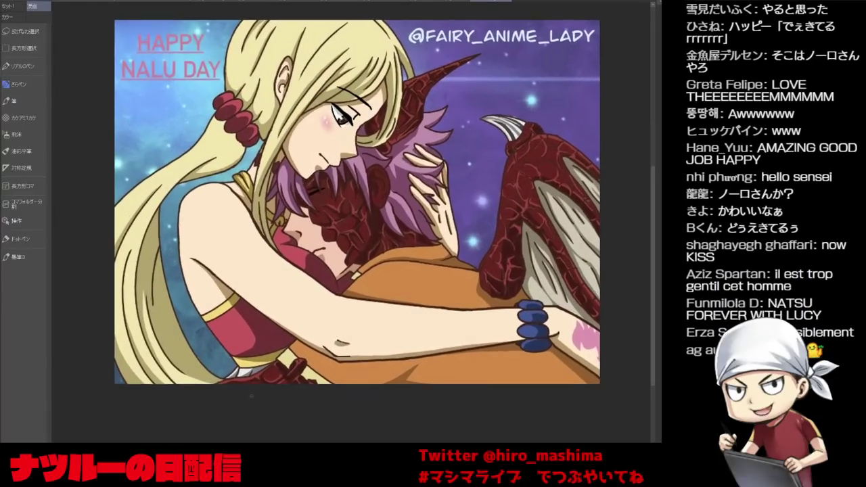
pyautogui.moveTo(256, 393); pyautogui.dragTo(236, 415)
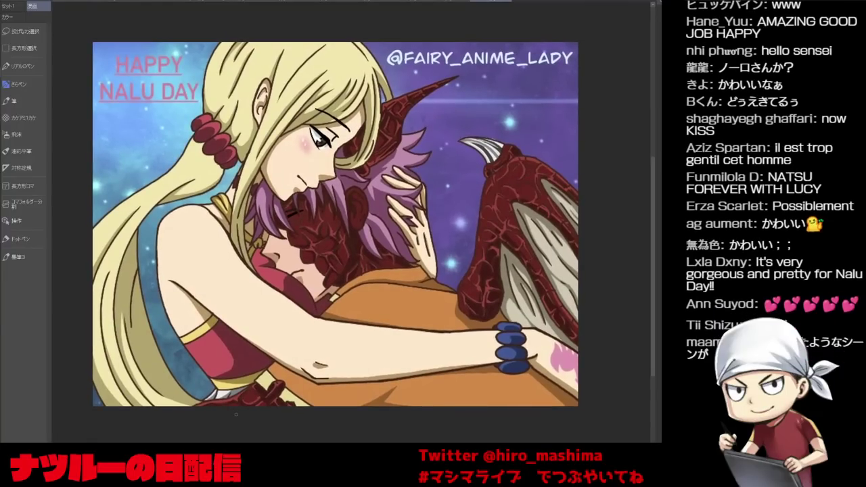
# Show the 2022.07.26 back-to-back couple illustration, framed down to its lower edge.
pyautogui.hotkey('ctrl', 'shift', 'Tab')
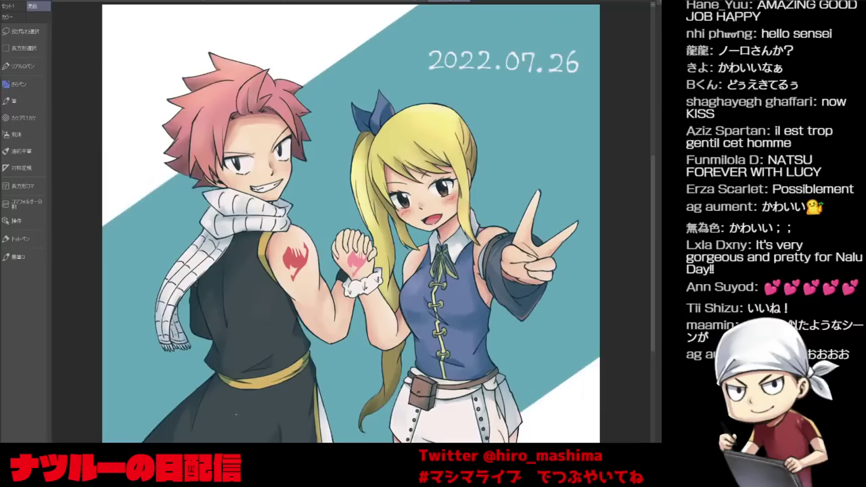
pyautogui.scroll(-1, 265, 329)
pyautogui.moveTo(272, 347); pyautogui.dragTo(289, 332)
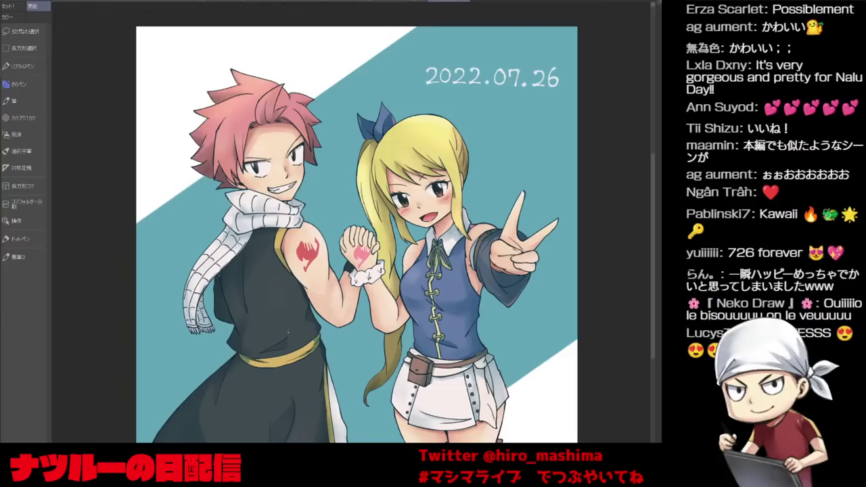
pyautogui.moveTo(287, 343); pyautogui.dragTo(290, 313)
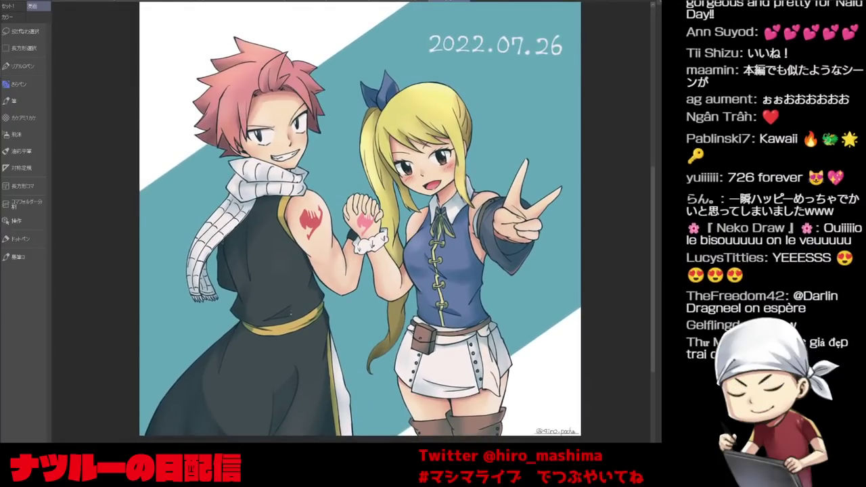
# Show the 7.26 sunflower sky illustration, followed by the 7.26 dragon flight illustration.
pyautogui.click(366, 1)
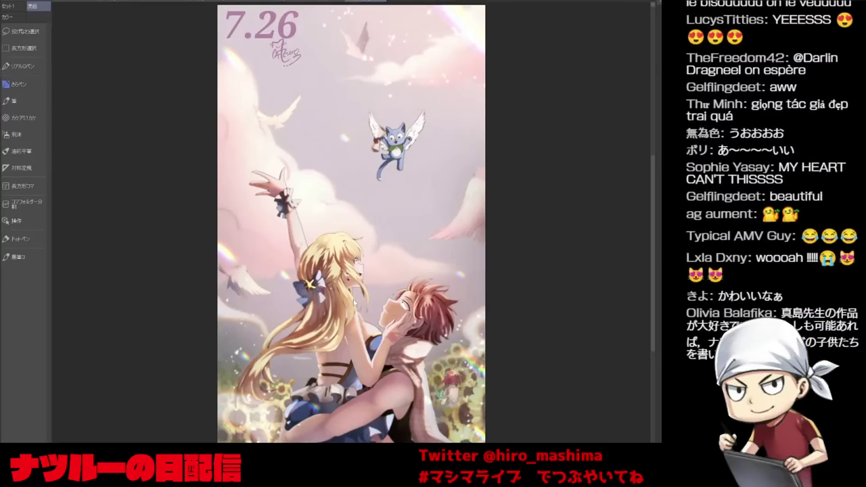
pyautogui.click(407, 1)
pyautogui.moveTo(380, 300); pyautogui.dragTo(397, 304)
pyautogui.scroll(1, 397, 304)
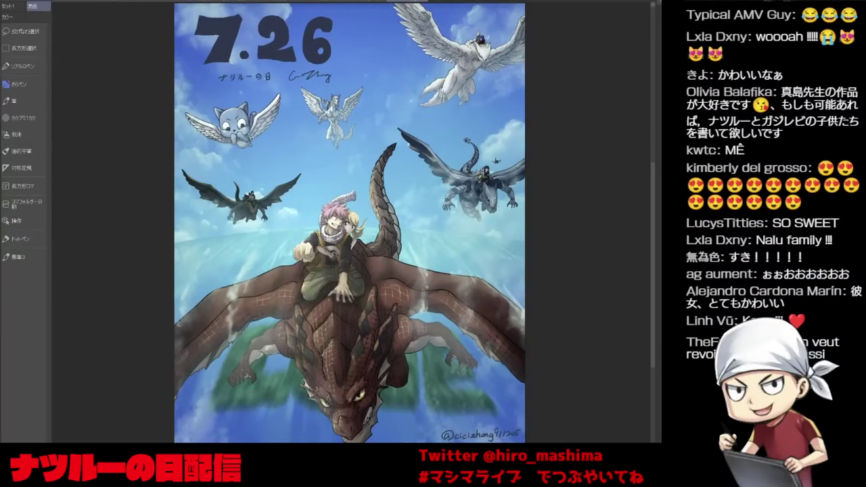
pyautogui.scroll(1, 312, 270)
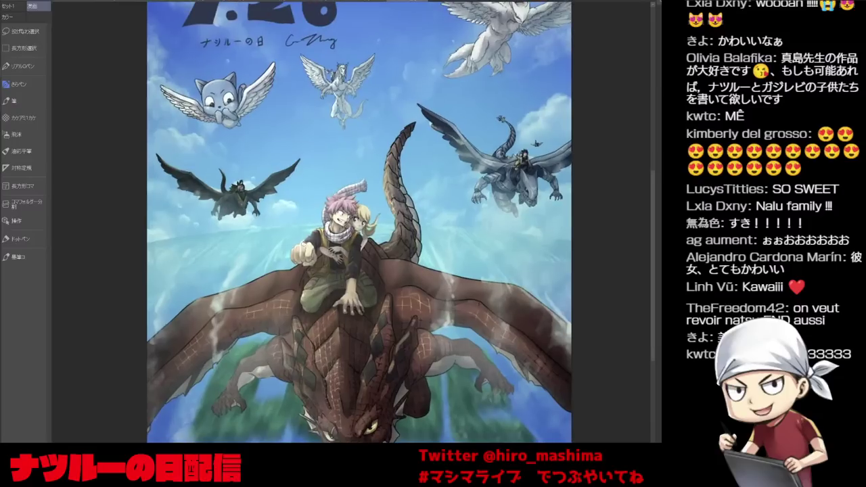
# Examine close up the dark, small white, armoured and large feathered dragons in the 7.26 flight illustration.
pyautogui.scroll(2, 311, 271)
pyautogui.moveTo(238, 206); pyautogui.dragTo(406, 399)
pyautogui.scroll(2, 375, 392)
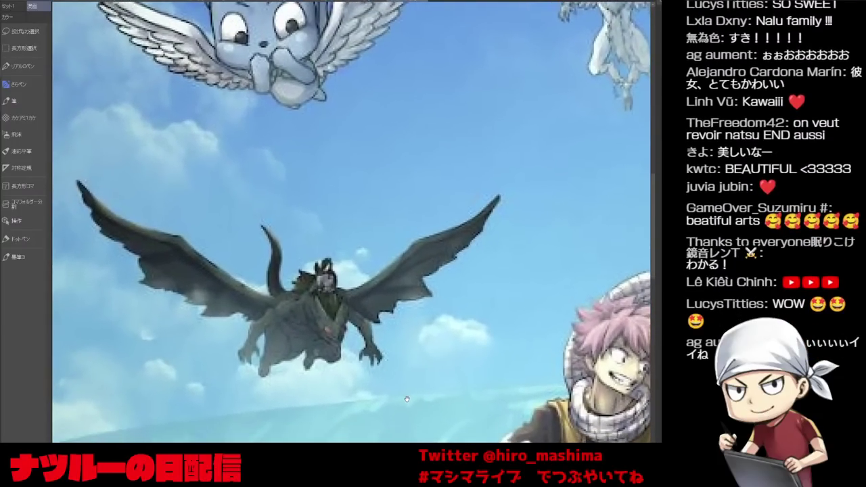
pyautogui.moveTo(412, 332); pyautogui.dragTo(324, 481)
pyautogui.moveTo(413, 302); pyautogui.dragTo(275, 395)
pyautogui.moveTo(333, 329); pyautogui.dragTo(311, 356)
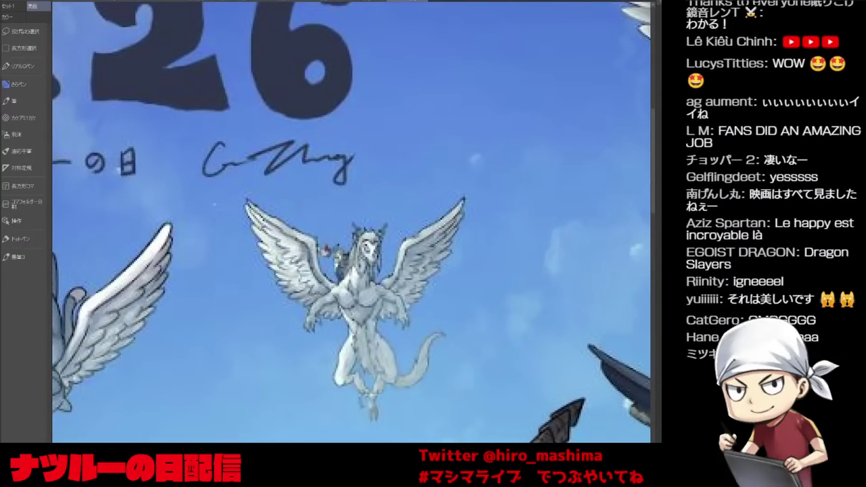
pyautogui.moveTo(413, 317); pyautogui.dragTo(286, 240)
pyautogui.moveTo(446, 390); pyautogui.dragTo(223, 251)
pyautogui.moveTo(349, 401); pyautogui.dragTo(292, 326)
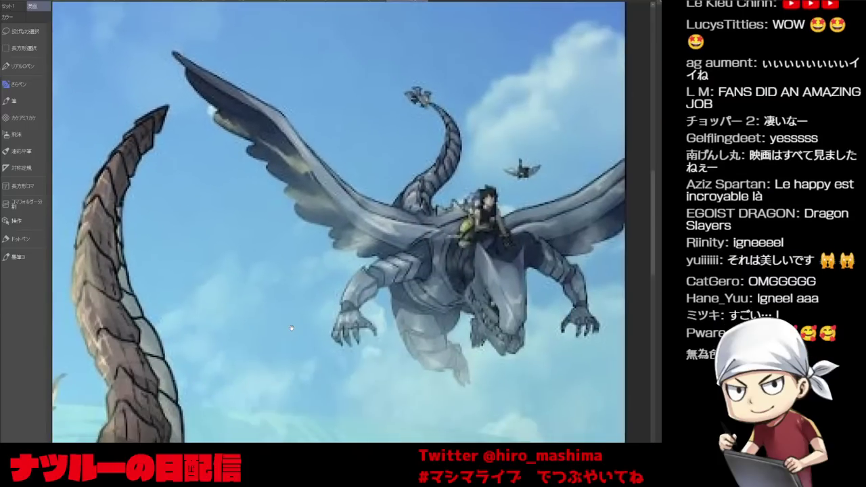
pyautogui.moveTo(467, 95); pyautogui.dragTo(421, 407)
pyautogui.moveTo(421, 257); pyautogui.dragTo(429, 317)
pyautogui.moveTo(436, 239); pyautogui.dragTo(438, 271)
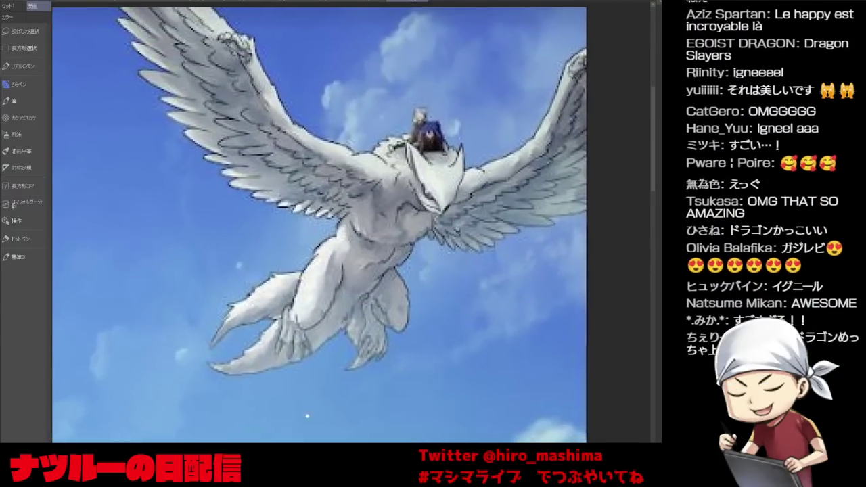
# Examine the dark dragon again, the whole flight scene, and the couple riding the red dragon.
pyautogui.moveTo(271, 423); pyautogui.dragTo(632, 194)
pyautogui.moveTo(196, 412); pyautogui.dragTo(533, 265)
pyautogui.moveTo(298, 366); pyautogui.dragTo(327, 332)
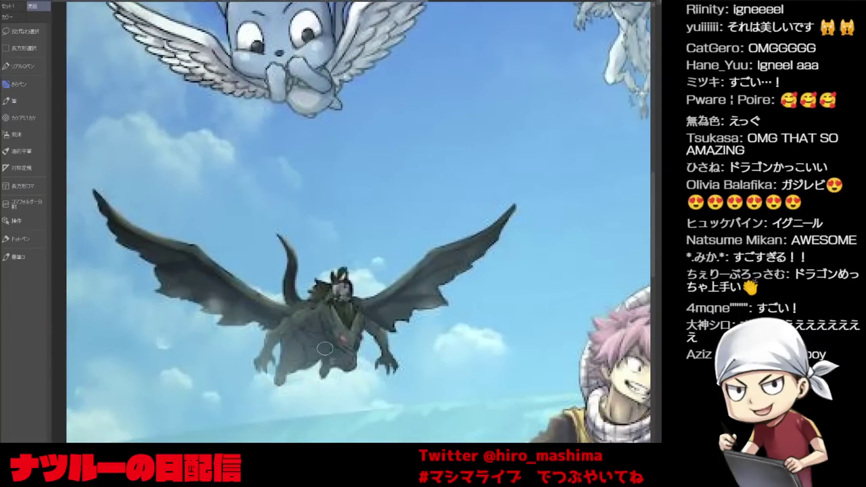
pyautogui.moveTo(317, 363); pyautogui.dragTo(216, 218)
pyautogui.moveTo(474, 419); pyautogui.dragTo(306, 338)
pyautogui.moveTo(311, 371)
pyautogui.mouseDown()
pyautogui.moveTo(304, 321)
pyautogui.moveTo(318, 304)
pyautogui.mouseUp()
pyautogui.hotkey('ctrl', '-')
pyautogui.scroll(-5, 302, 319)
pyautogui.scroll(-2, 321, 302)
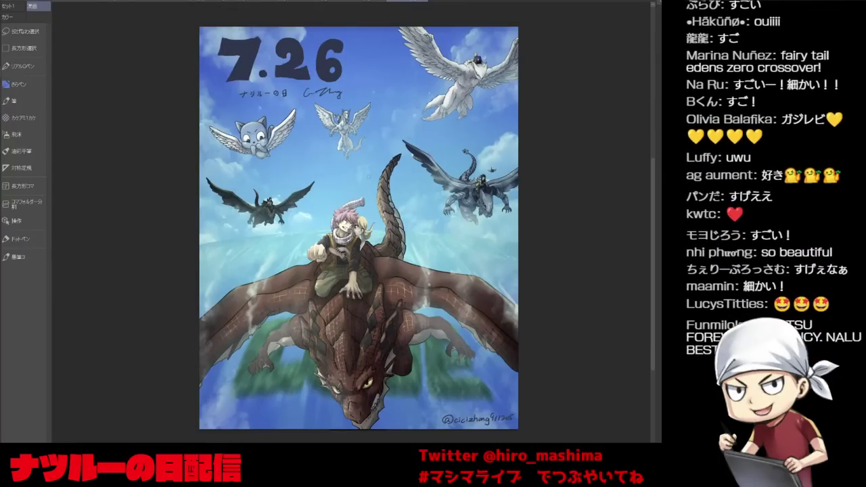
pyautogui.scroll(4, 363, 237)
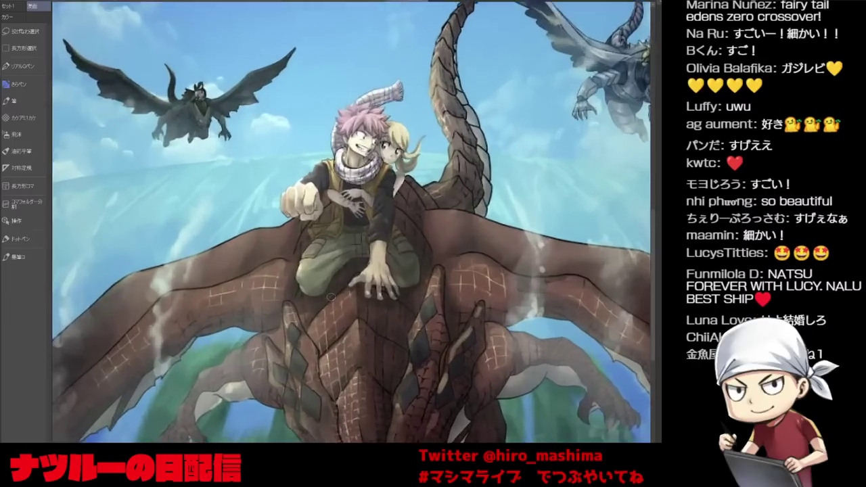
pyautogui.scroll(-4, 298, 373)
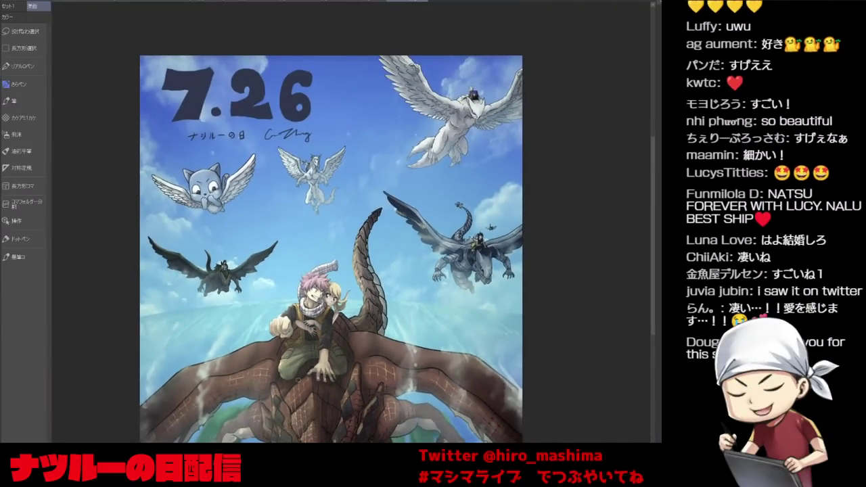
# Show the 7.26 illustration of the girl lifted among pink clouds and sunflowers, framed down to its lower edge.
pyautogui.click(366, 2)
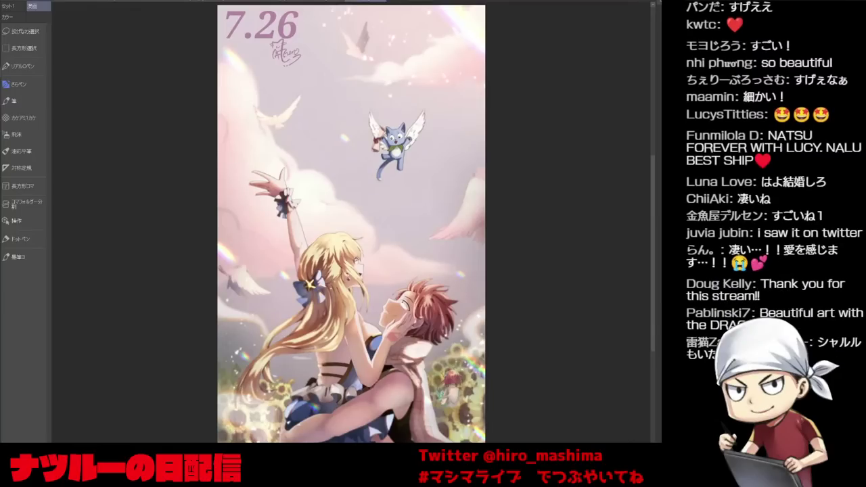
pyautogui.moveTo(128, 314)
pyautogui.mouseDown()
pyautogui.moveTo(133, 305)
pyautogui.moveTo(141, 313)
pyautogui.mouseUp()
pyautogui.scroll(-1, 226, 311)
pyautogui.moveTo(218, 353); pyautogui.dragTo(243, 352)
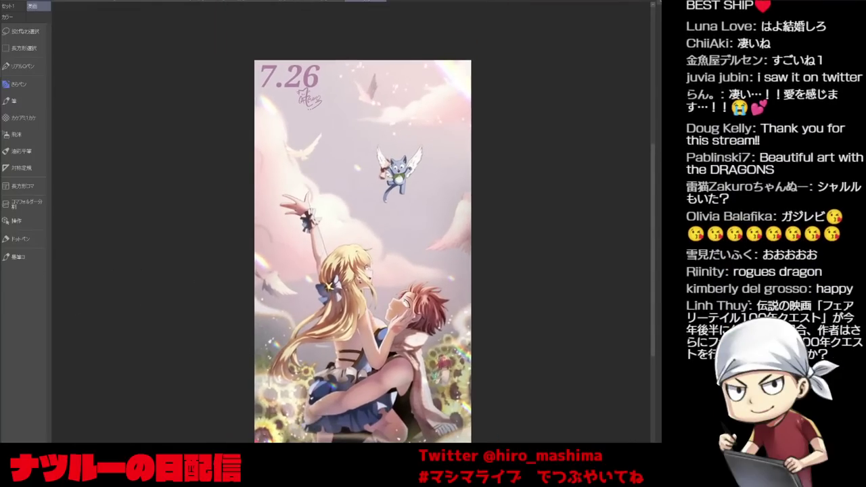
pyautogui.moveTo(352, 372); pyautogui.dragTo(357, 340)
pyautogui.scroll(1, 359, 330)
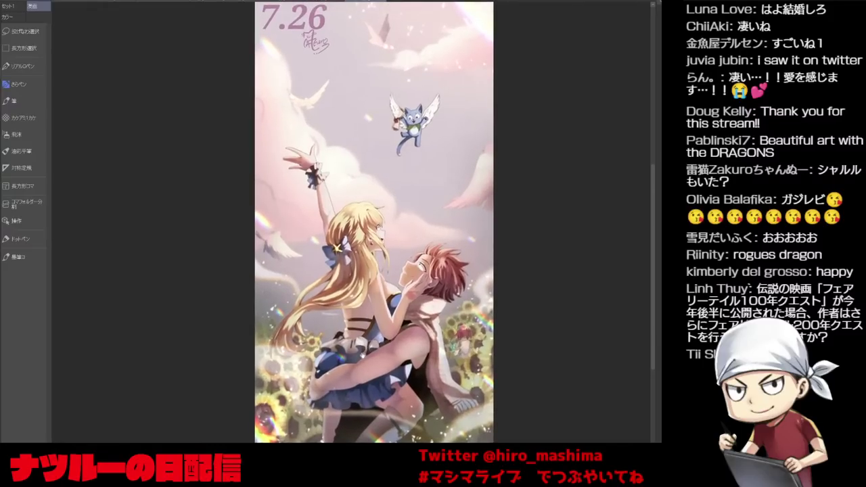
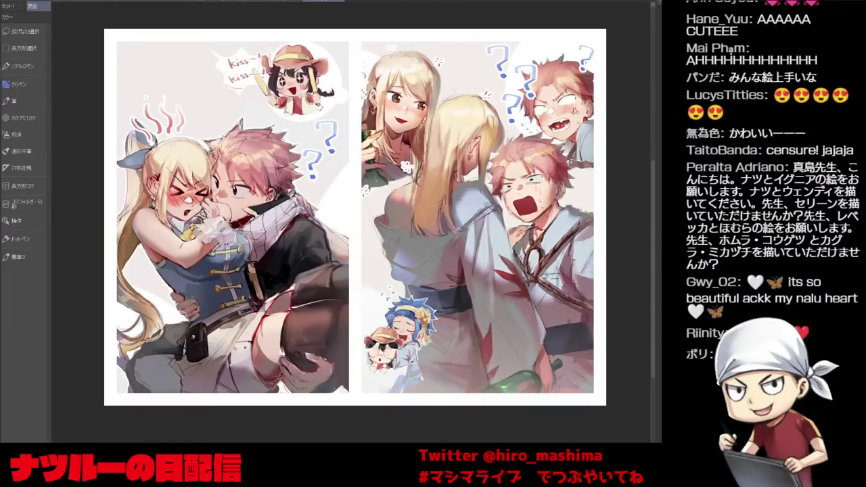
# Show the selfie illustration of the grinning couple against the blue sky, framed whole.
pyautogui.click(282, 1)
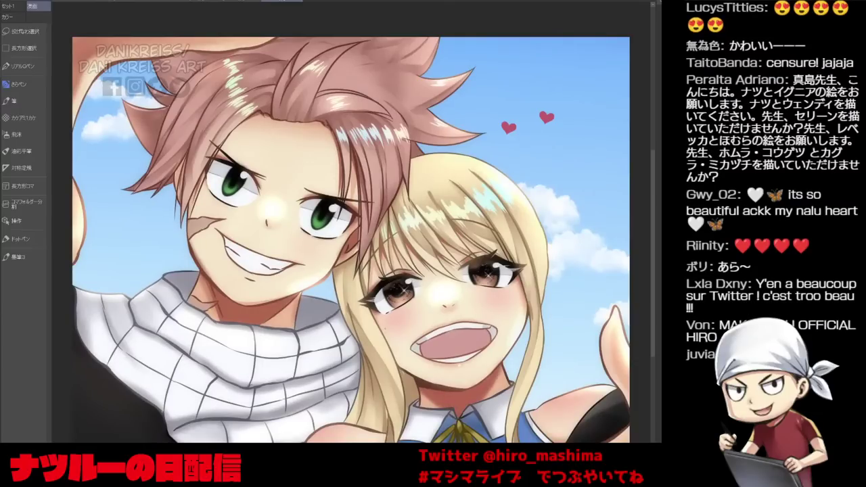
pyautogui.scroll(-2, 473, 346)
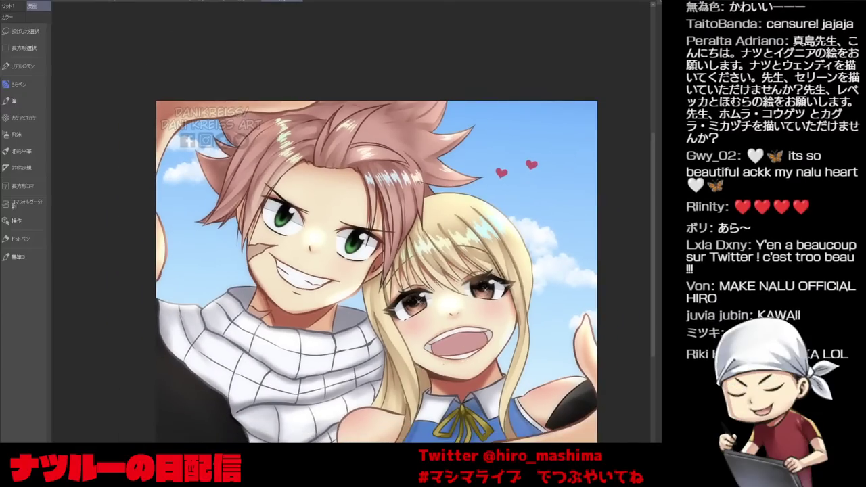
pyautogui.moveTo(443, 366); pyautogui.dragTo(445, 323)
pyautogui.scroll(1, 445, 324)
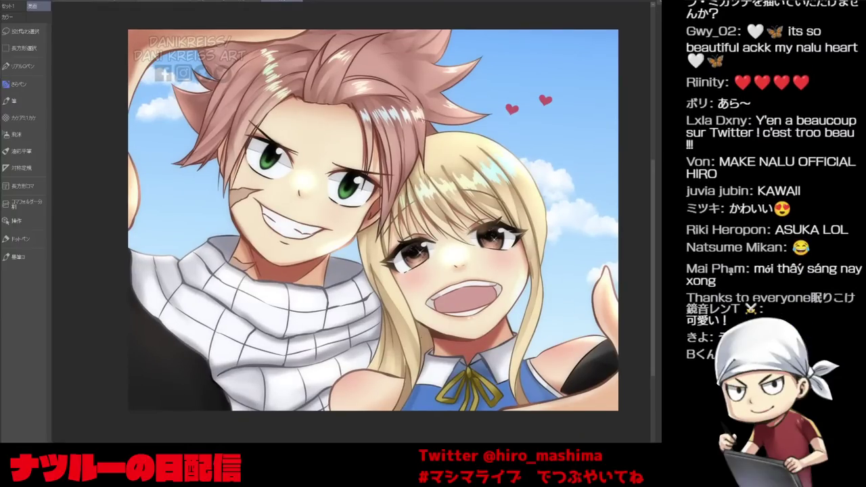
# Show the pink "Happy NaLu's Day" Season 1 illustration dated 26.07.2022, enlarged and framed whole.
pyautogui.hotkey('ctrl', 'w')
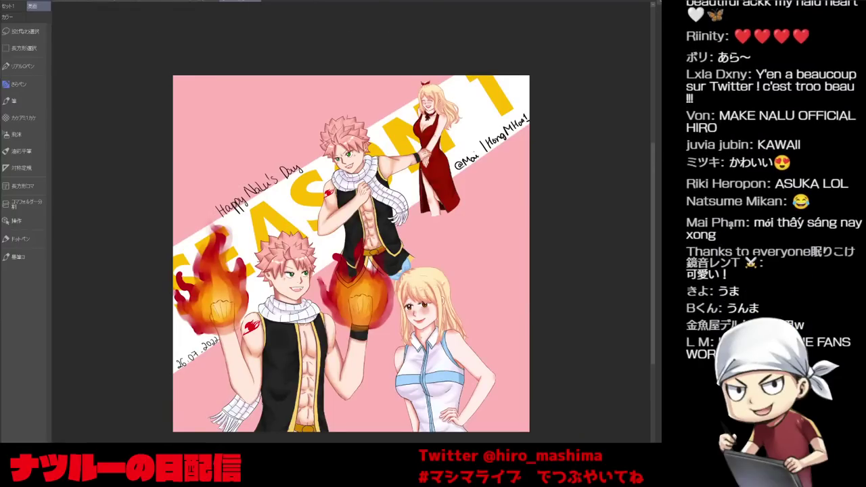
pyautogui.hotkey('ctrl', '+')
pyautogui.moveTo(453, 352); pyautogui.dragTo(463, 340)
pyautogui.scroll(-1, 463, 340)
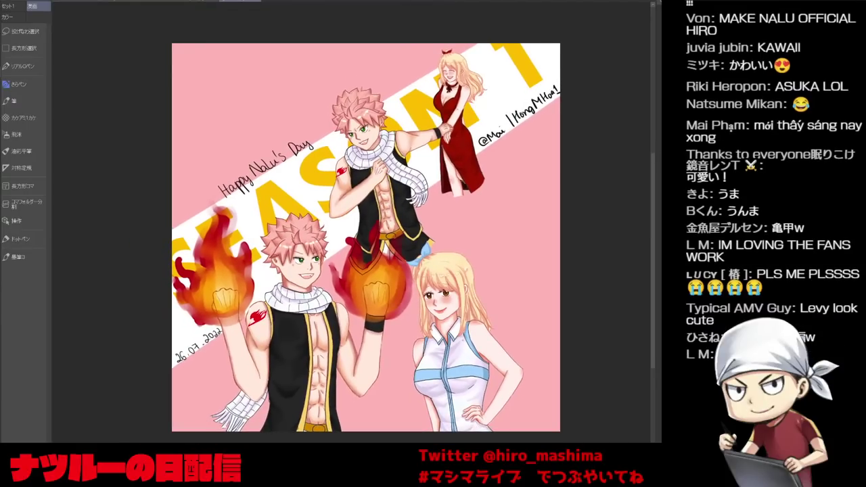
pyautogui.moveTo(462, 374); pyautogui.dragTo(462, 367)
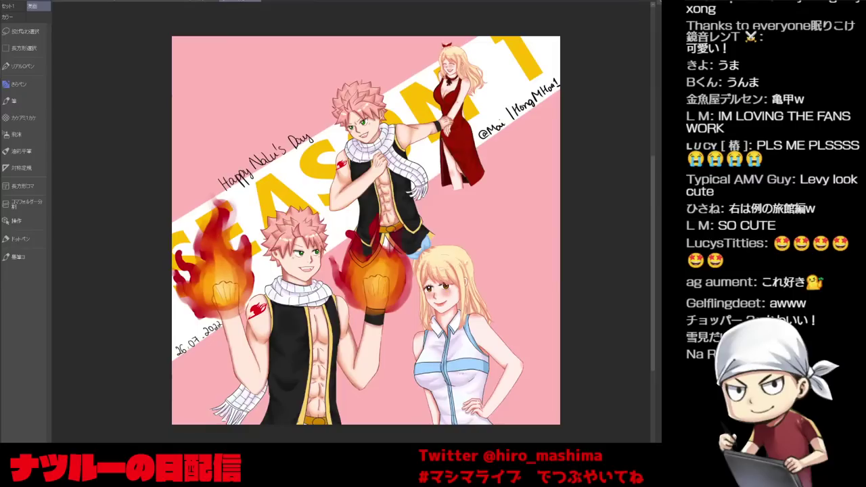
# Show the chibi "NALU DAY 22/07/26" carrying illustration, framed down to the feet and the artist's credit.
pyautogui.hotkey('ctrl', 'w')
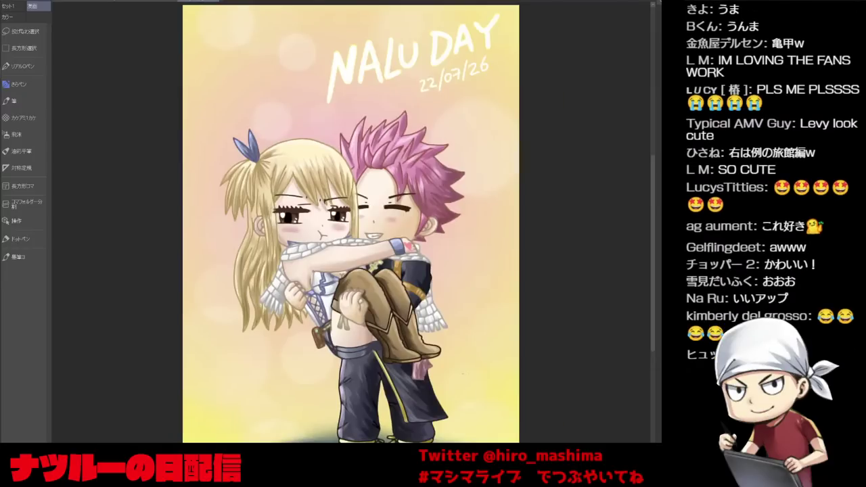
pyautogui.scroll(-1, 453, 369)
pyautogui.moveTo(470, 388)
pyautogui.mouseDown()
pyautogui.moveTo(487, 336)
pyautogui.moveTo(484, 347)
pyautogui.mouseUp()
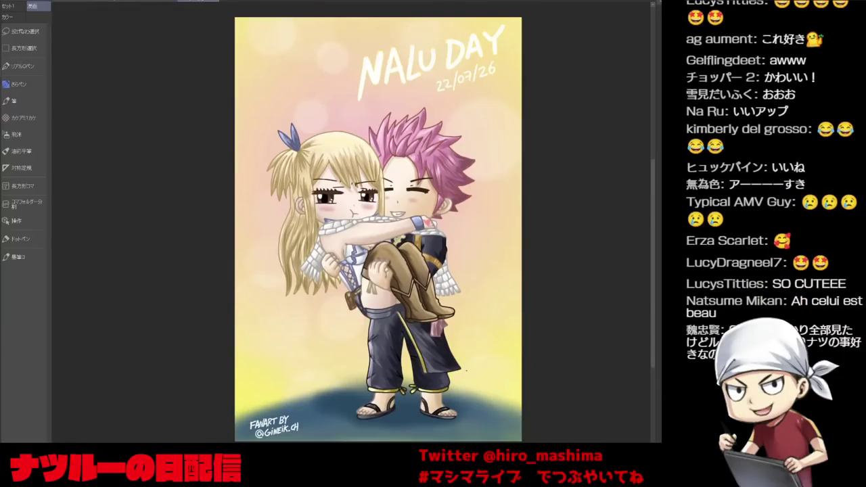
# Pass over the upside-down ink sketch and show the light blue 726 illustration of the couple forming a heart, enlarged.
pyautogui.hotkey('ctrl', 'Tab')
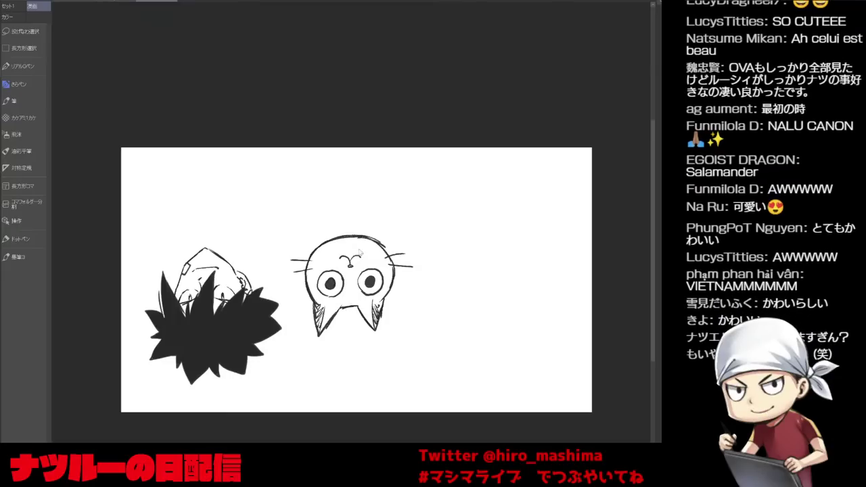
pyautogui.click(629, 1)
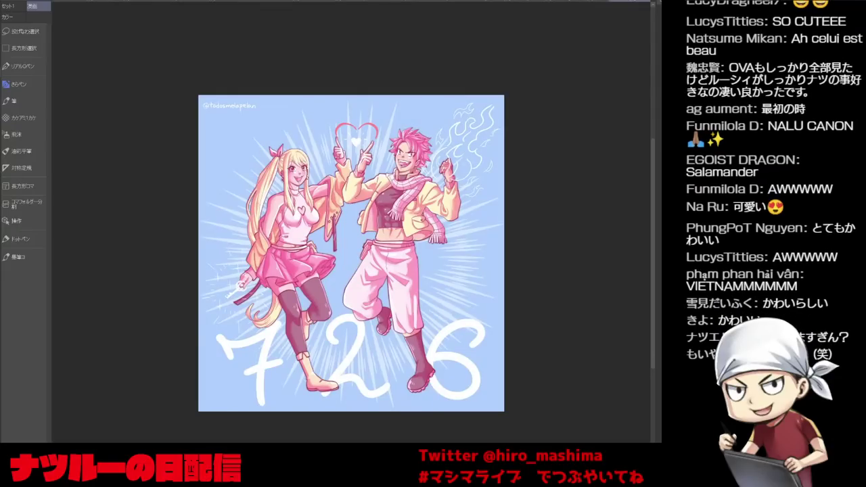
pyautogui.scroll(2, 401, 244)
pyautogui.moveTo(400, 244); pyautogui.dragTo(412, 217)
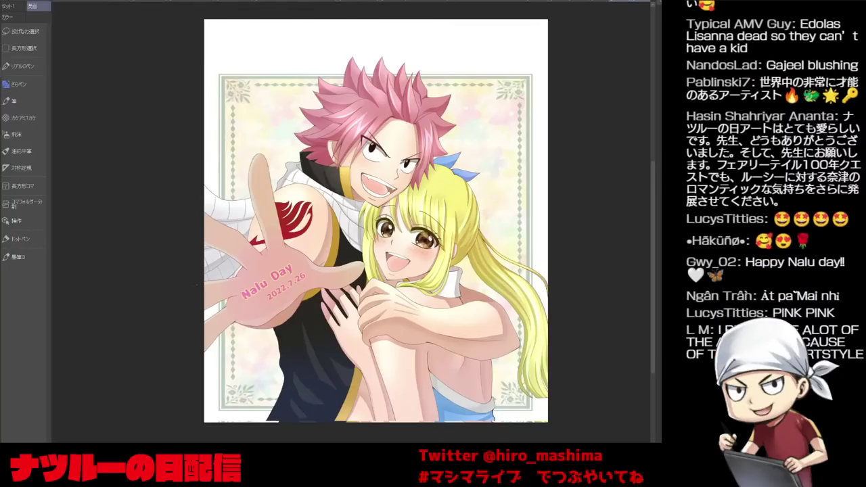
# Show the illustration of the girl asleep on the boy's shoulder, framed whole.
pyautogui.hotkey('ctrl', 'w')
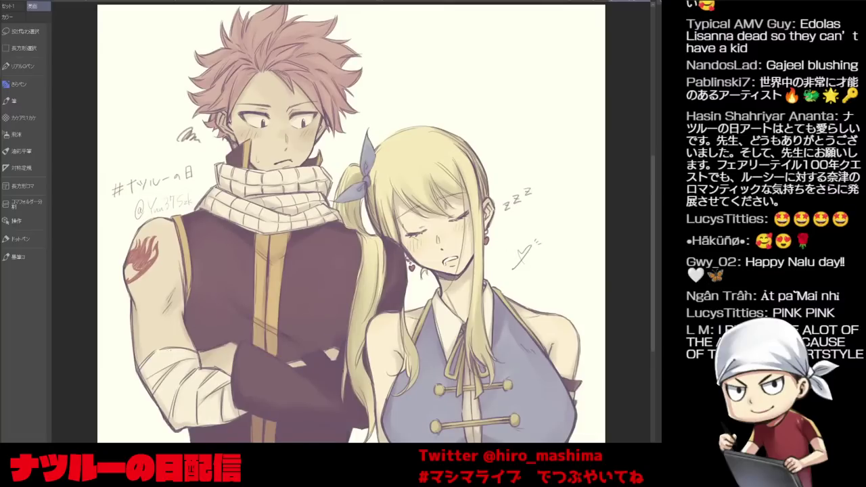
pyautogui.scroll(-4, 169, 351)
pyautogui.moveTo(167, 353); pyautogui.dragTo(237, 310)
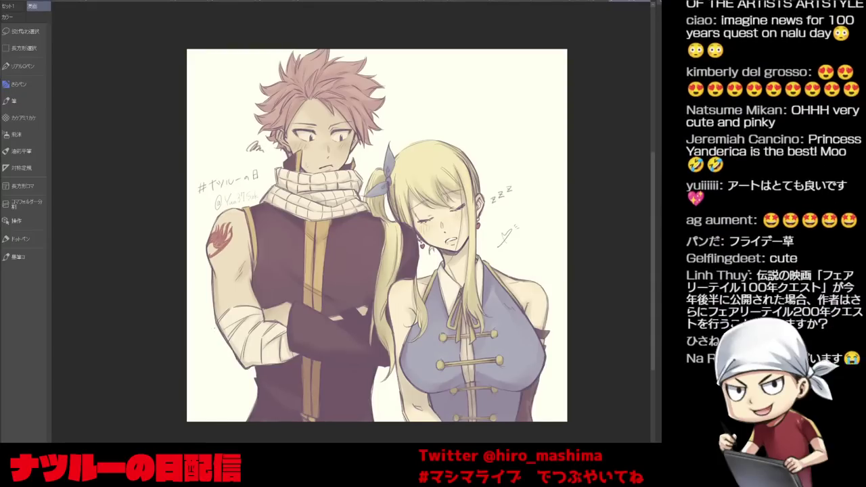
# Show the faceless flat-colour illustration of the couple with orange flames, enlarged and framed whole.
pyautogui.hotkey('ctrl', 'w')
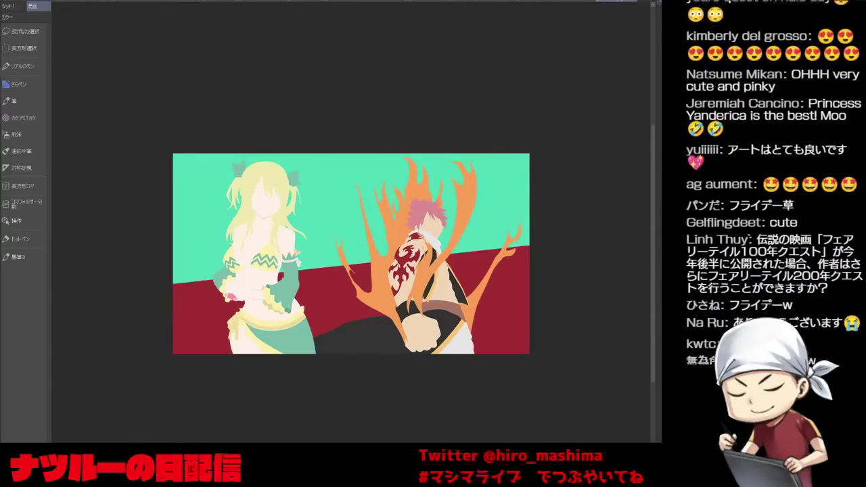
pyautogui.scroll(2, 224, 307)
pyautogui.moveTo(224, 306); pyautogui.dragTo(164, 318)
pyautogui.scroll(-1, 148, 330)
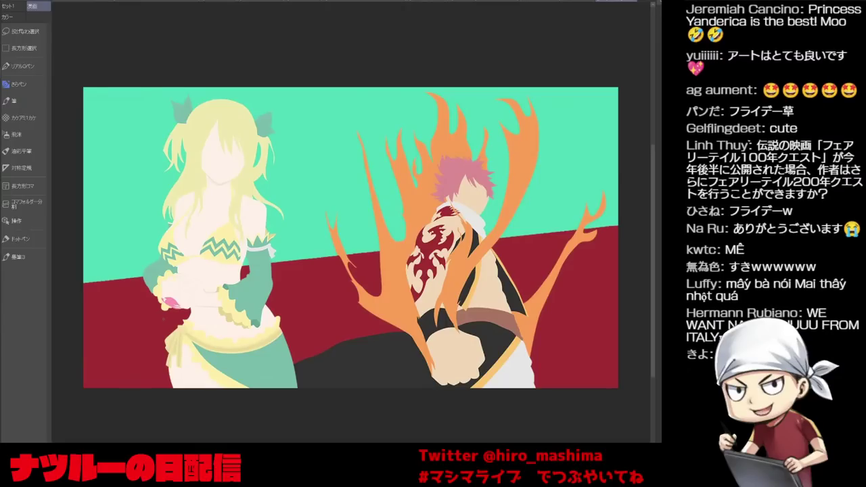
# Show the NaLu Day 2022 drawing-chat collage part 3, followed by the complete first collage sheet.
pyautogui.click(577, 0)
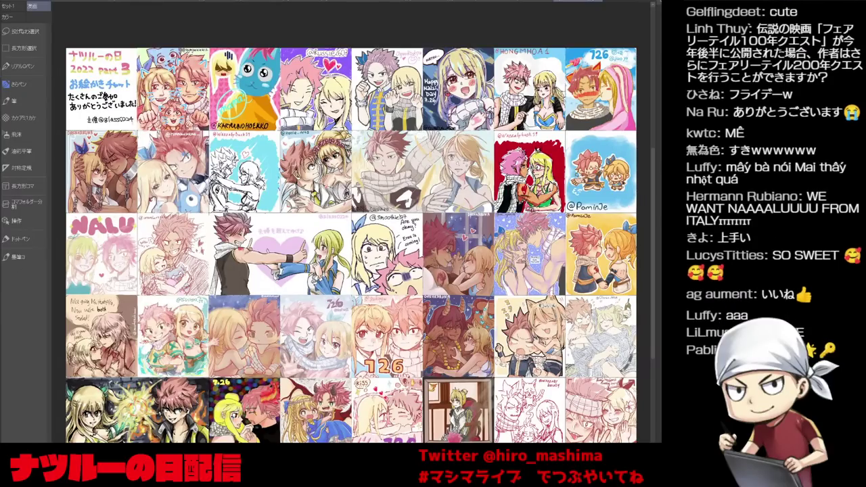
pyautogui.click(492, 2)
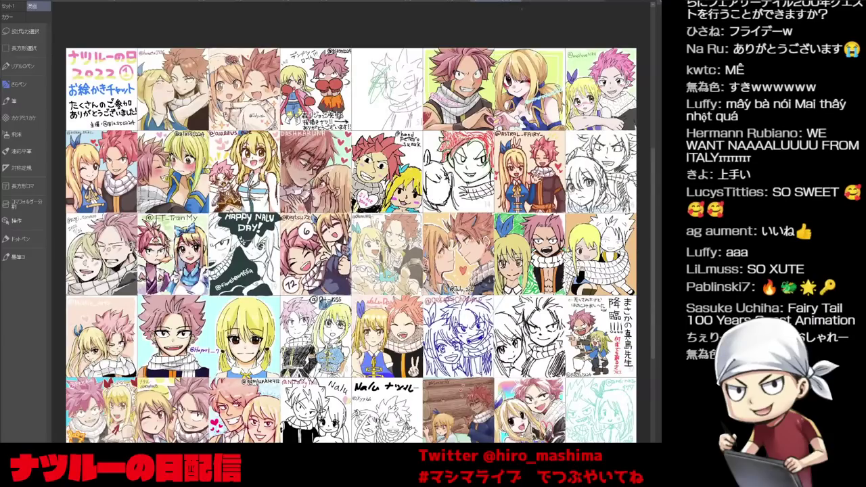
pyautogui.moveTo(351, 270); pyautogui.dragTo(350, 241)
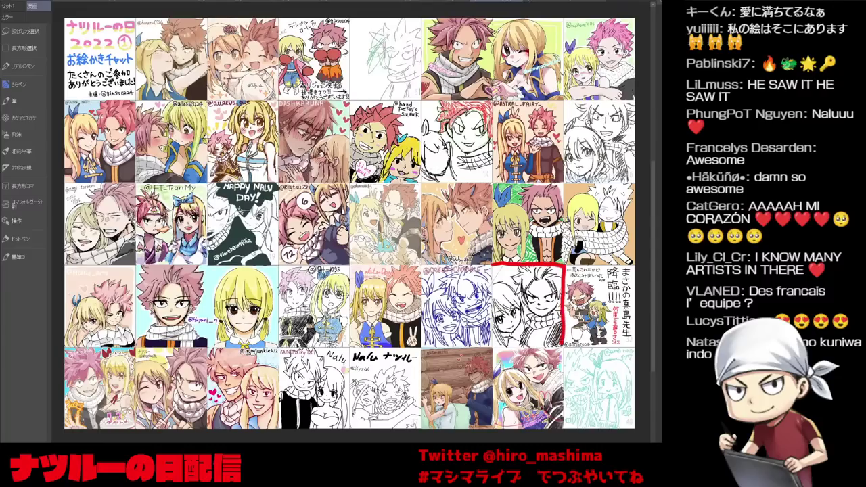
# Try outlining the black-and-white couple panel and the faint sketch panel in red on the first collage sheet, and undo the frames.
pyautogui.moveTo(505, 345)
pyautogui.mouseDown()
pyautogui.moveTo(492, 341)
pyautogui.moveTo(496, 265)
pyautogui.mouseUp()
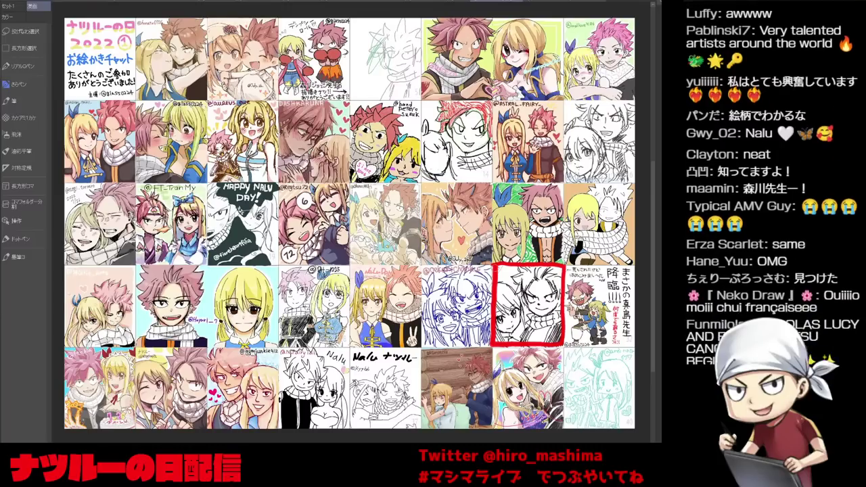
pyautogui.moveTo(352, 35)
pyautogui.mouseDown()
pyautogui.moveTo(352, 79)
pyautogui.moveTo(381, 99)
pyautogui.moveTo(420, 100)
pyautogui.mouseUp()
pyautogui.moveTo(425, 27); pyautogui.dragTo(423, 100)
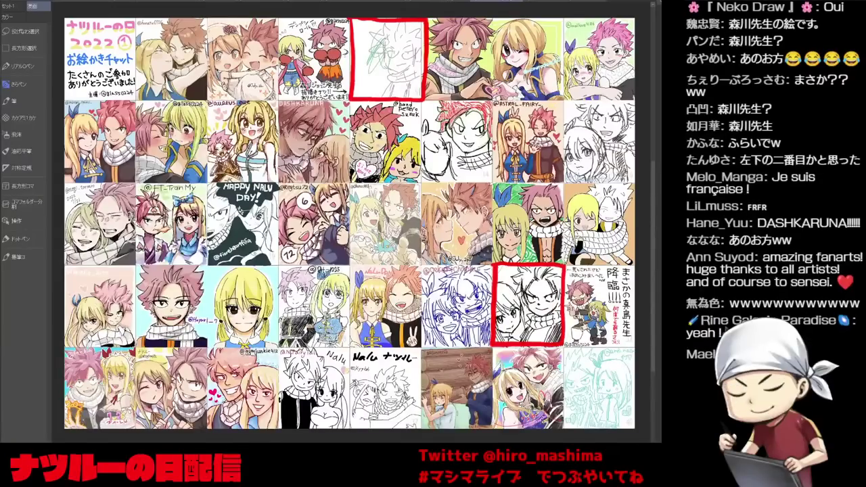
pyautogui.hotkey('ctrl', 'z')
pyautogui.hotkey('ctrl', 'z')
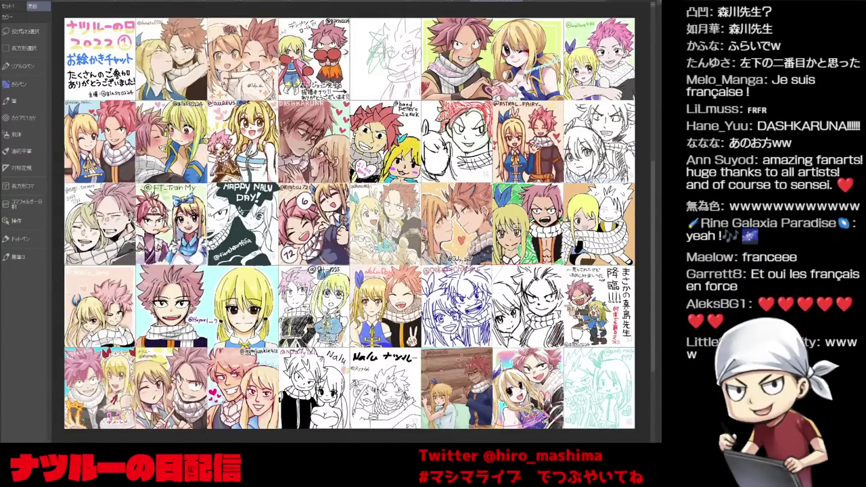
# Draw red frames around the faint top-row sketch and the black-and-white fourth-row couple on the first collage sheet.
pyautogui.moveTo(356, 87)
pyautogui.mouseDown()
pyautogui.moveTo(355, 69)
pyautogui.moveTo(414, 27)
pyautogui.moveTo(411, 90)
pyautogui.moveTo(355, 88)
pyautogui.mouseUp()
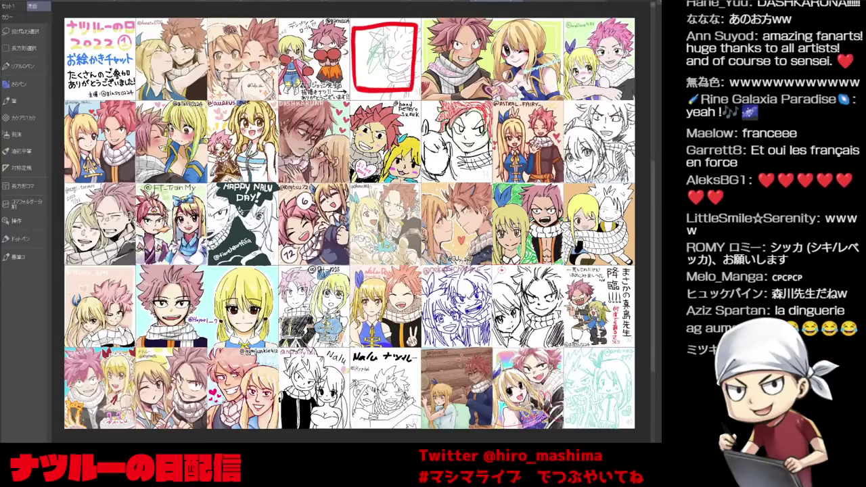
pyautogui.moveTo(501, 270)
pyautogui.mouseDown()
pyautogui.moveTo(541, 336)
pyautogui.moveTo(496, 337)
pyautogui.moveTo(498, 270)
pyautogui.mouseUp()
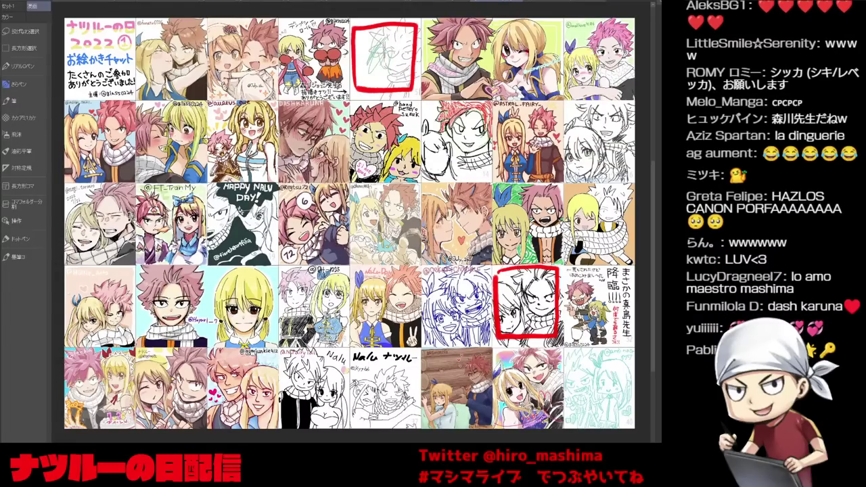
# Show the second NaLu Day 2022 collage sheet framed whole, followed by the part 3 sheet.
pyautogui.click(547, 3)
pyautogui.scroll(-1, 504, 164)
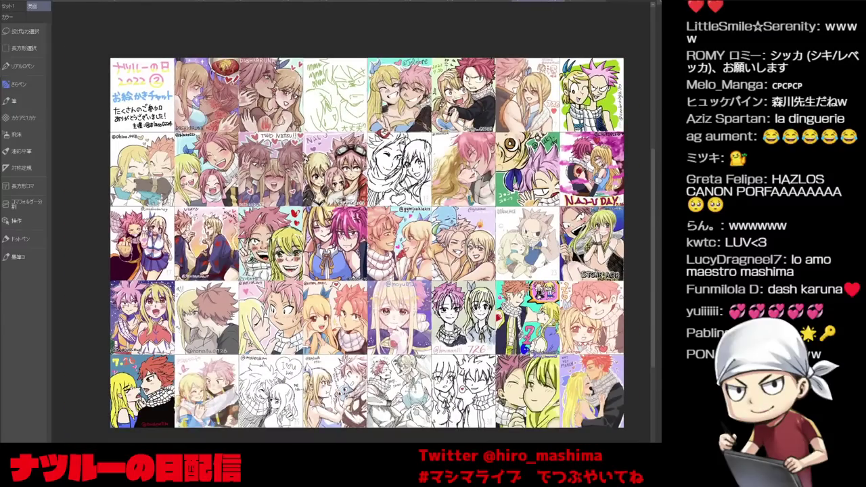
pyautogui.scroll(1, 499, 190)
pyautogui.moveTo(499, 190); pyautogui.dragTo(498, 169)
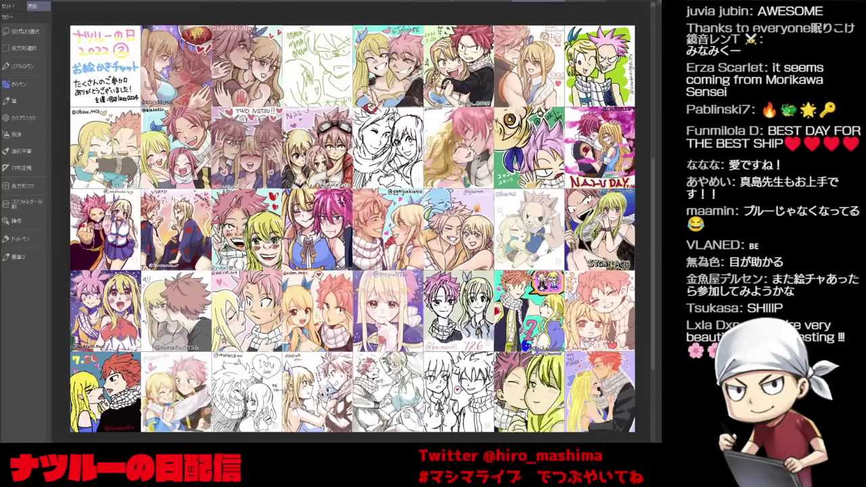
pyautogui.click(574, 3)
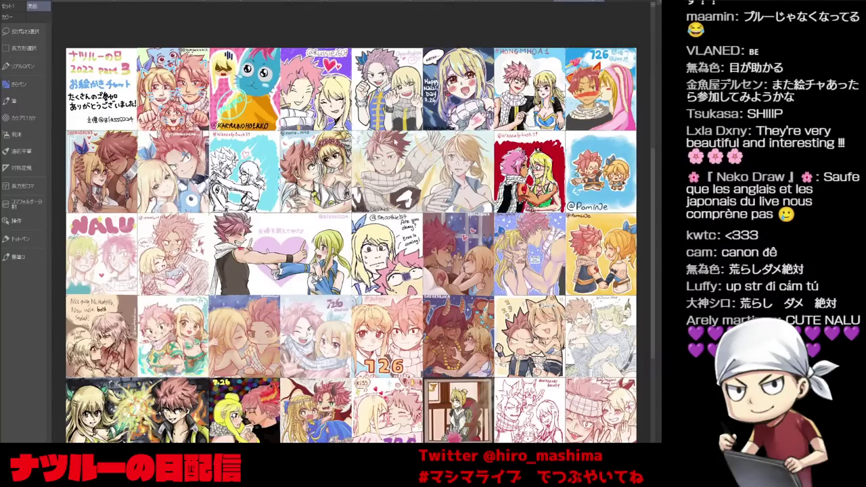
# Show the fantasy couple illustration in the blue forest, followed by the whole 2022.7.26 illustration with the orange dotted background.
pyautogui.hotkey('ctrl', 'shift', 'Tab')
pyautogui.hotkey('ctrl', 'shift', 'Tab')
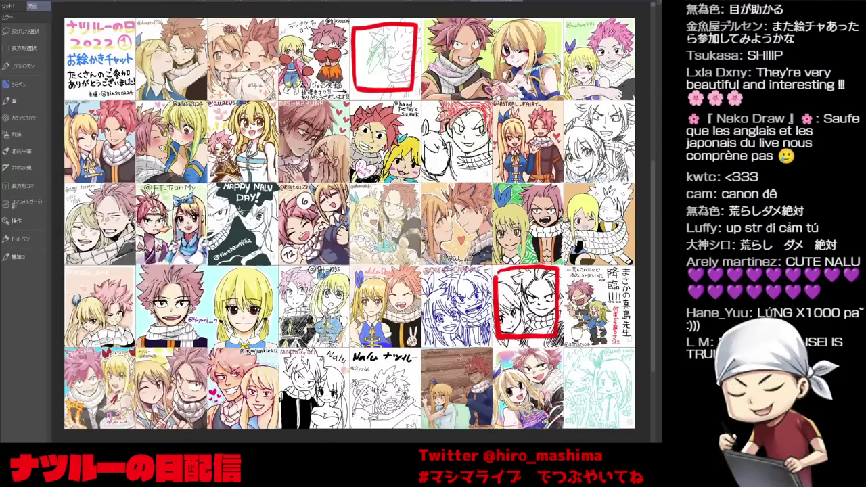
pyautogui.hotkey('ctrl', 'shift', 'Tab')
pyautogui.scroll(3, 433, 241)
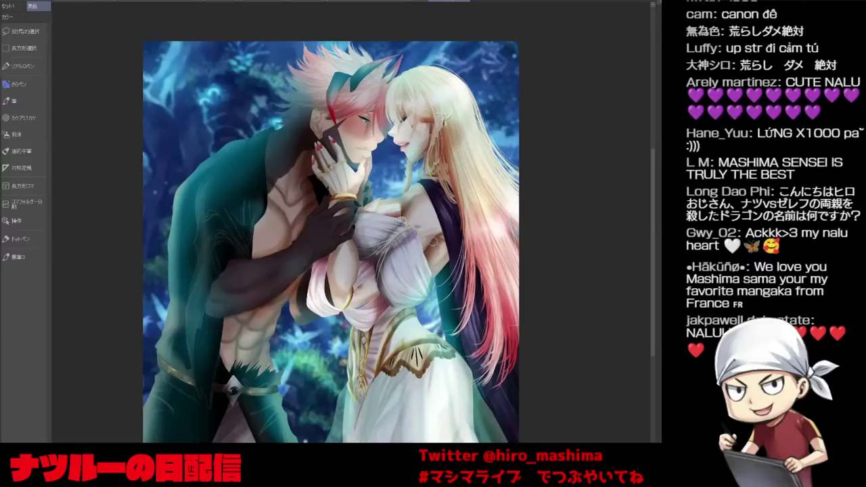
pyautogui.scroll(-1, 434, 242)
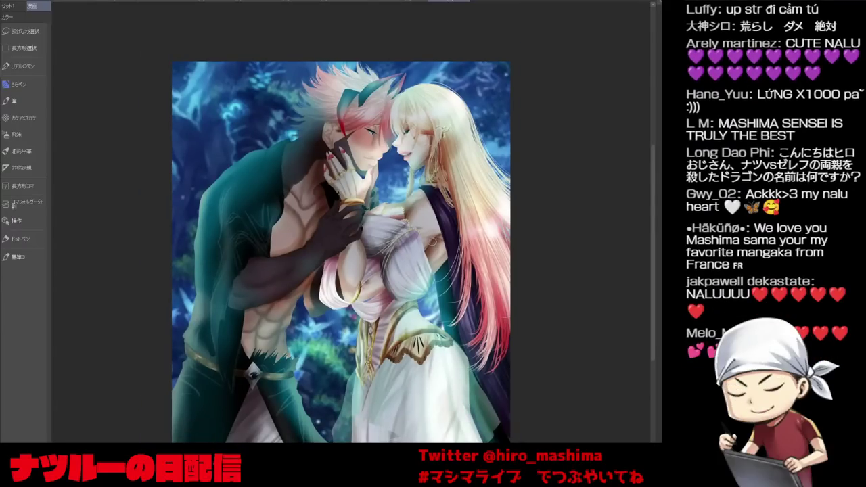
pyautogui.moveTo(433, 242); pyautogui.dragTo(462, 212)
pyautogui.scroll(1, 455, 212)
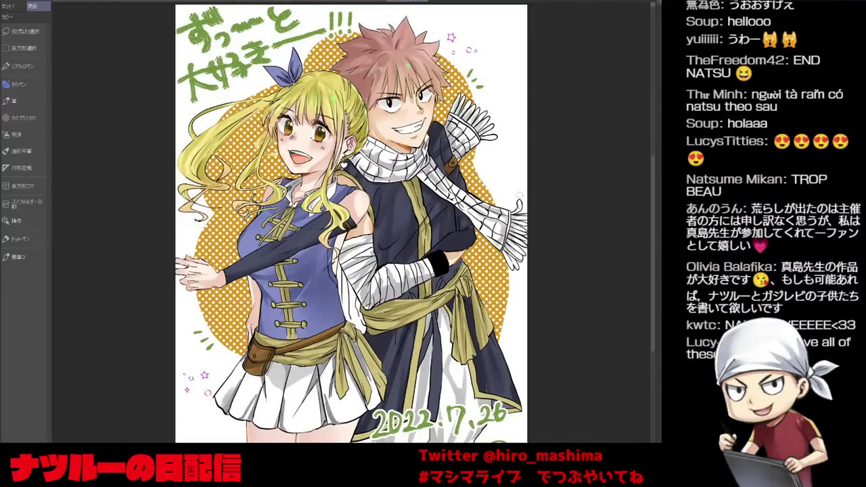
pyautogui.scroll(-4, 520, 196)
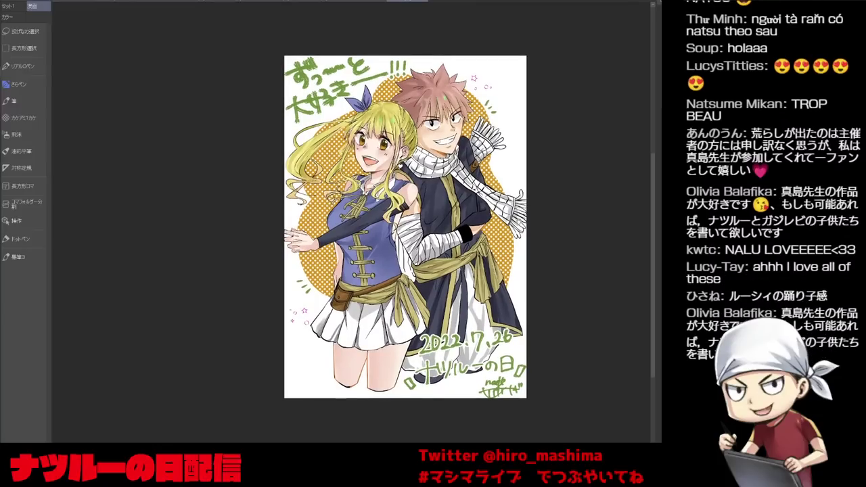
# Show the 2022.7.26 illustration enlarged, followed by the gray-background couple with crossed arms and the winged blue cat.
pyautogui.scroll(3, 518, 207)
pyautogui.moveTo(520, 227); pyautogui.dragTo(516, 229)
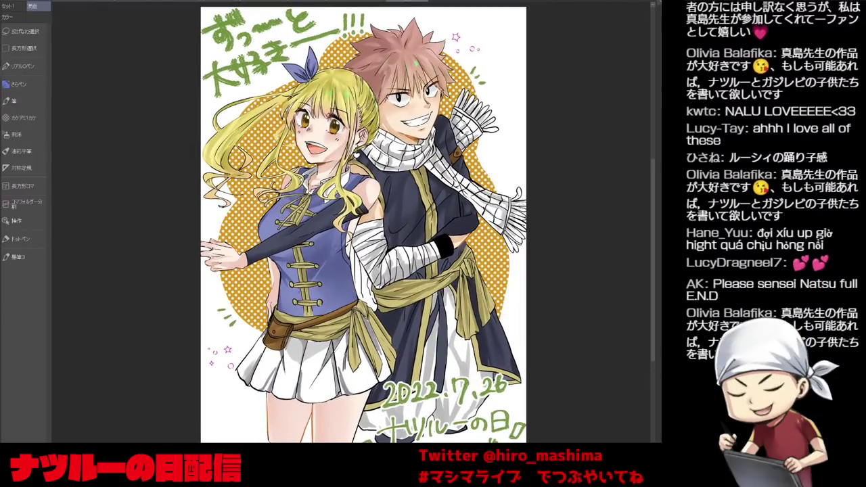
pyautogui.hotkey('ctrl', 'shift', 'Tab')
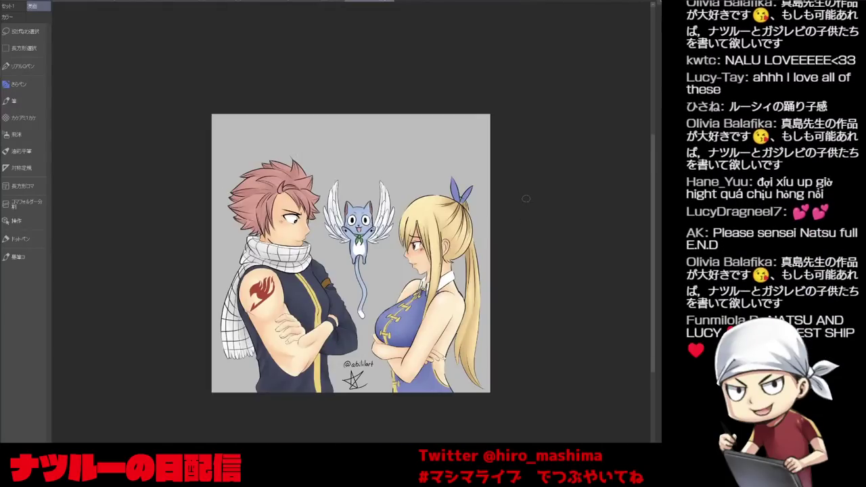
pyautogui.scroll(3, 520, 224)
pyautogui.moveTo(519, 231); pyautogui.dragTo(592, 203)
pyautogui.scroll(1, 561, 218)
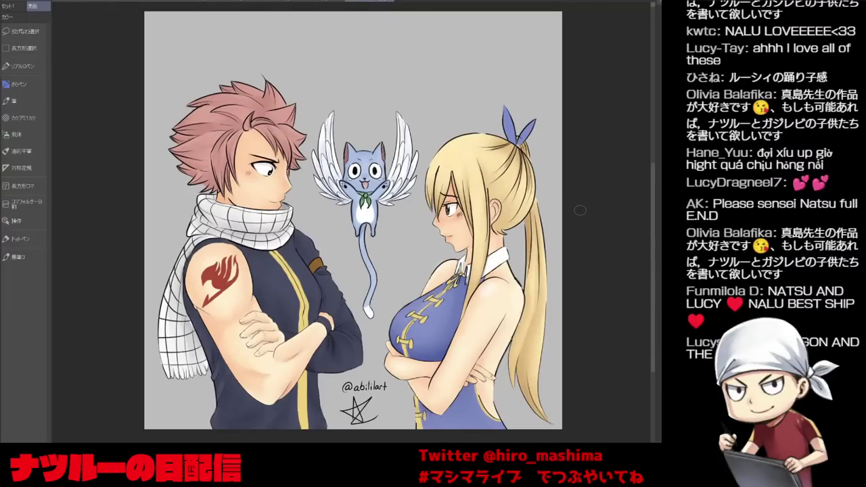
# Show the blue-background 7.26 2022 illustration of the twin-tailed girl and the grinning boy framed whole.
pyautogui.hotkey('ctrl', 'w')
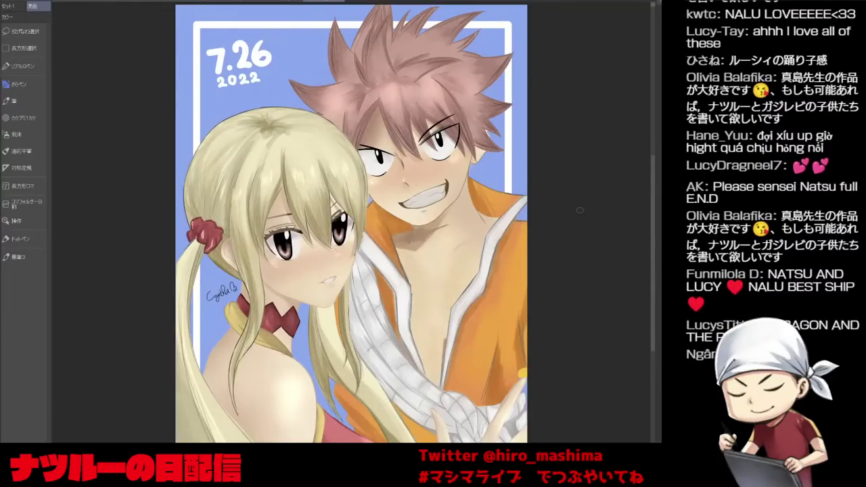
pyautogui.scroll(-2, 580, 210)
pyautogui.moveTo(566, 251); pyautogui.dragTo(573, 228)
pyautogui.scroll(1, 562, 226)
pyautogui.scroll(1, 567, 251)
pyautogui.scroll(-1, 571, 230)
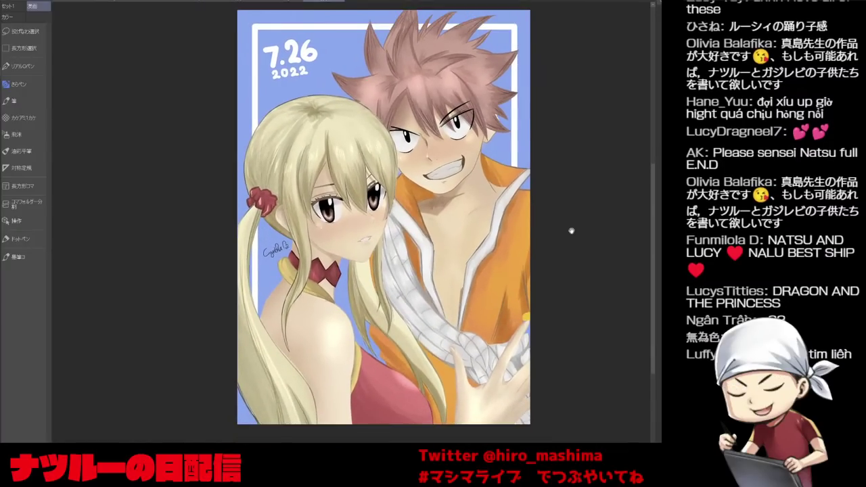
# Show the red-background 7.26 2022 family illustration of the couple with a child, enlarged in the window.
pyautogui.hotkey('ctrl', 'Tab')
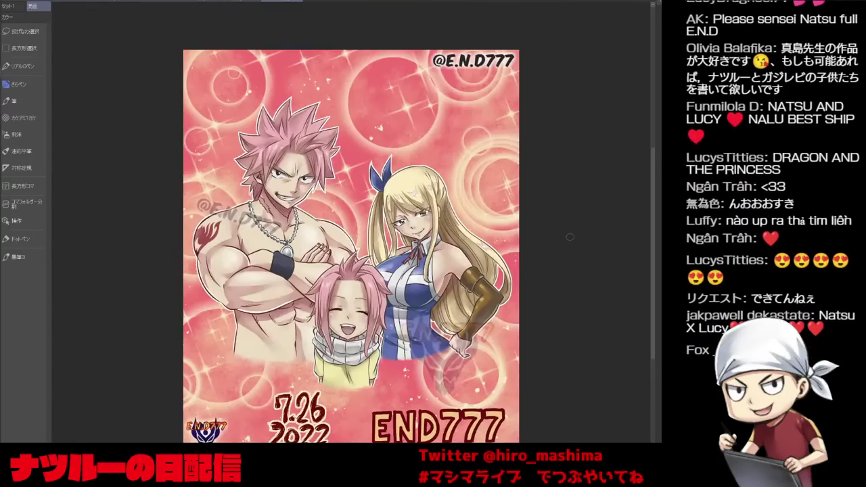
pyautogui.hotkey('ctrl', 'Tab')
pyautogui.scroll(1, 570, 255)
pyautogui.moveTo(570, 251); pyautogui.dragTo(606, 228)
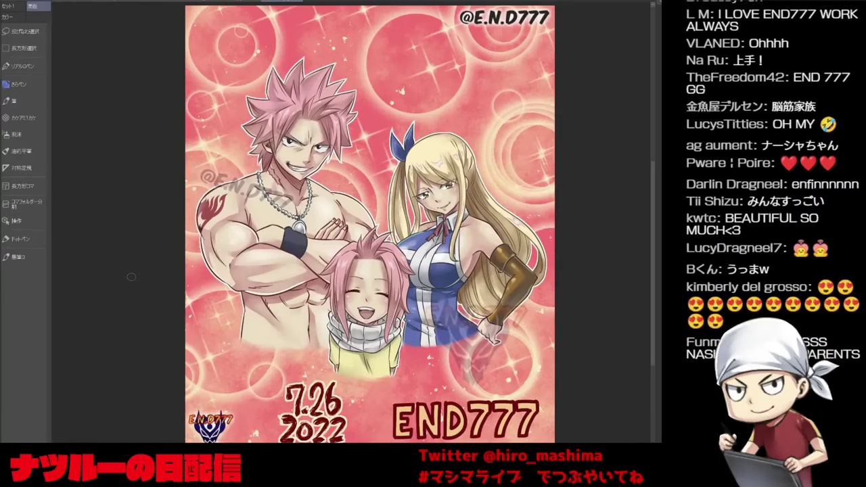
# Show the Nalu Day July.26.2022 illustration with the pink dress framed whole.
pyautogui.hotkey('ctrl', 'w')
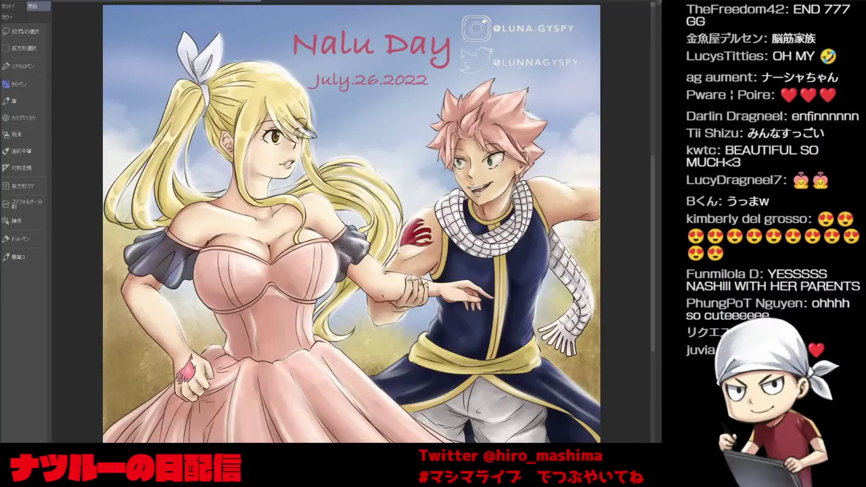
pyautogui.scroll(-1, 166, 274)
pyautogui.moveTo(271, 168); pyautogui.dragTo(341, 152)
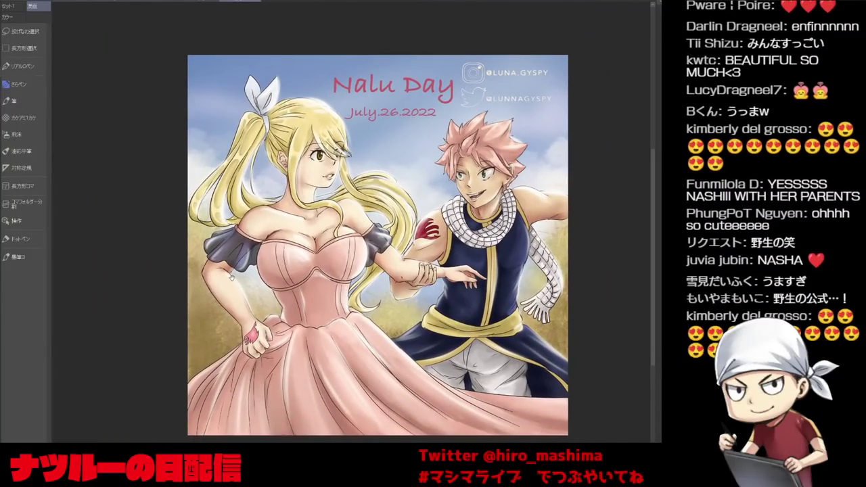
pyautogui.moveTo(232, 278); pyautogui.dragTo(220, 279)
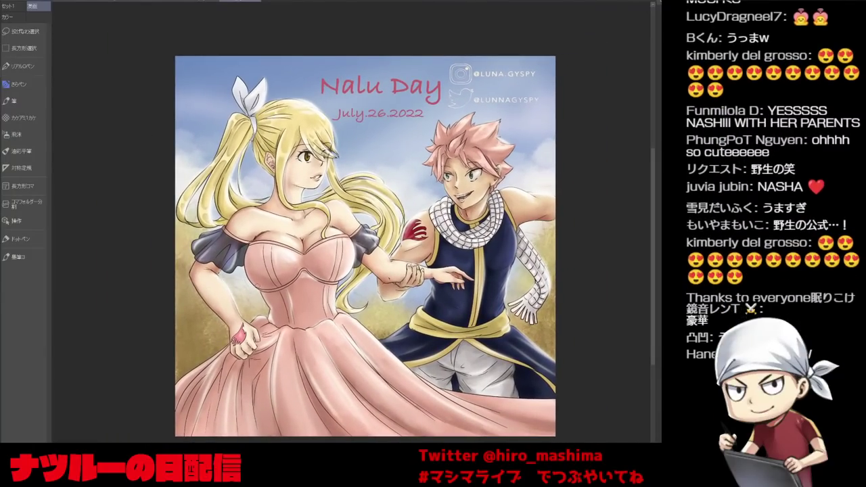
pyautogui.scroll(1, 257, 287)
pyautogui.moveTo(259, 288)
pyautogui.mouseDown()
pyautogui.moveTo(241, 272)
pyautogui.moveTo(247, 297)
pyautogui.mouseUp()
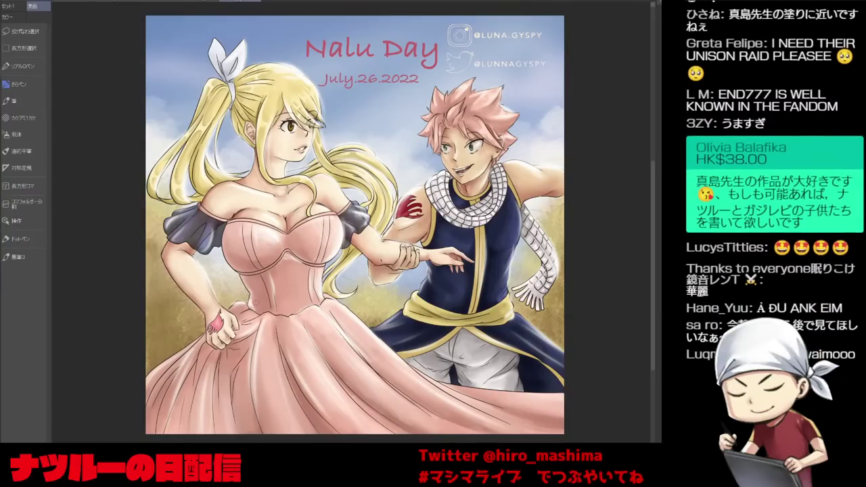
# Show the pale Nalu Day illustration of the embracing couple among drifting petals.
pyautogui.hotkey('ctrl', 'w')
pyautogui.moveTo(259, 311); pyautogui.dragTo(291, 290)
pyautogui.scroll(1, 269, 314)
pyautogui.scroll(-4, 269, 313)
pyautogui.scroll(1, 289, 290)
pyautogui.scroll(1, 293, 282)
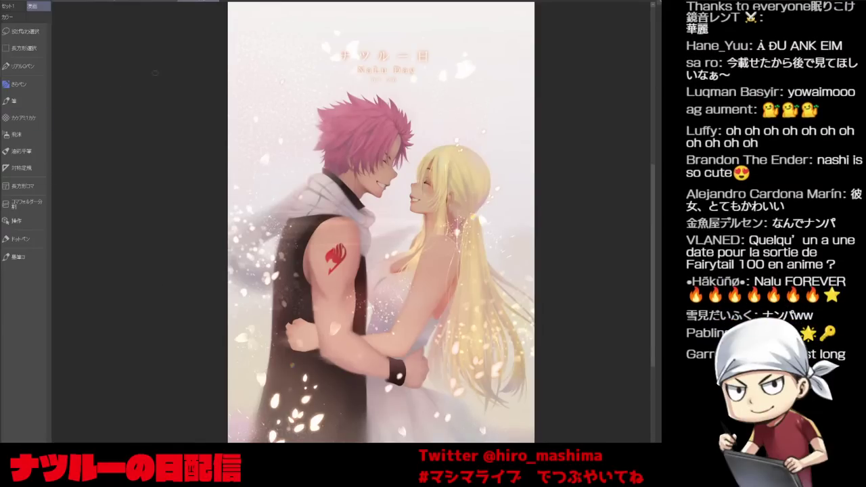
# Pass the upside-down head sketches and the 726 title illustration to return to the line art of the embracing pair.
pyautogui.click(157, 1)
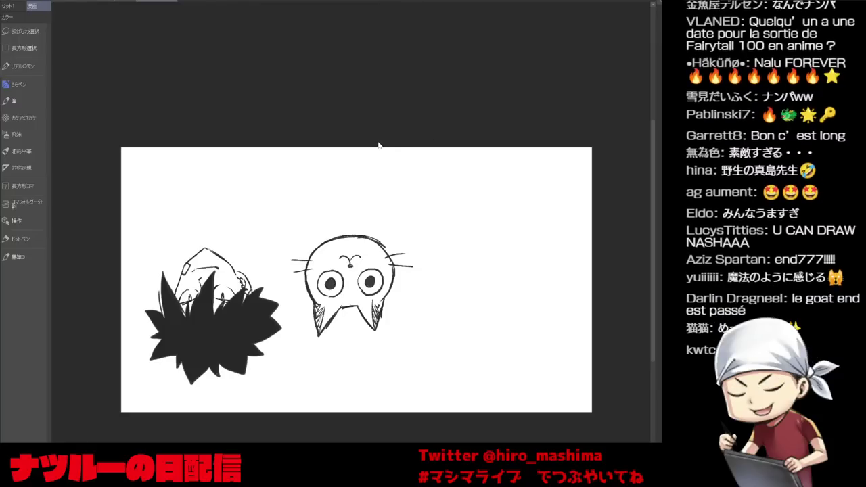
pyautogui.hotkey('ctrl', 'shift', 'Tab')
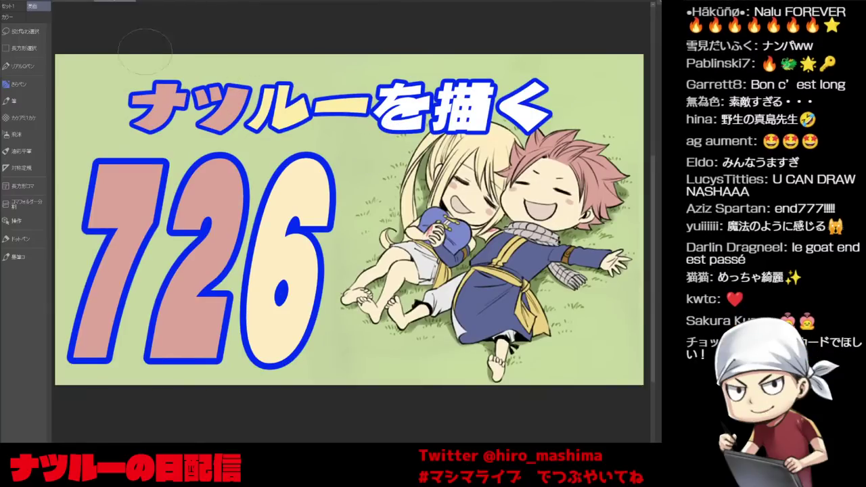
pyautogui.hotkey('ctrl', 'Tab')
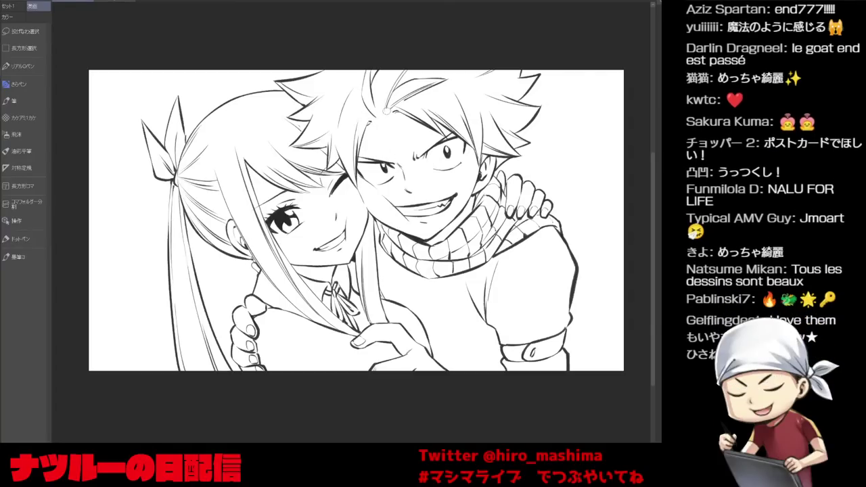
# Close the gaps along the boy's hairline and around his eyes with skin-coloured strokes, and fill his face with the skin colour.
pyautogui.click(24, 67)
pyautogui.scroll(2, 387, 85)
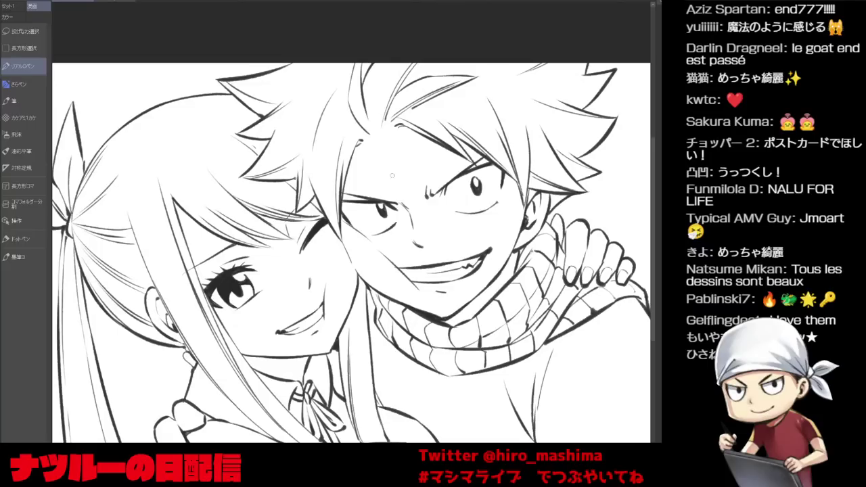
pyautogui.moveTo(390, 151); pyautogui.dragTo(392, 169)
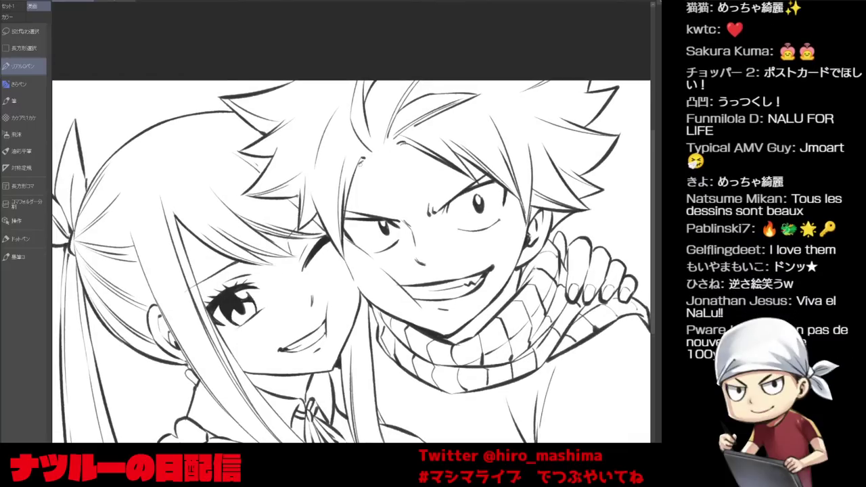
pyautogui.moveTo(366, 162); pyautogui.dragTo(405, 144)
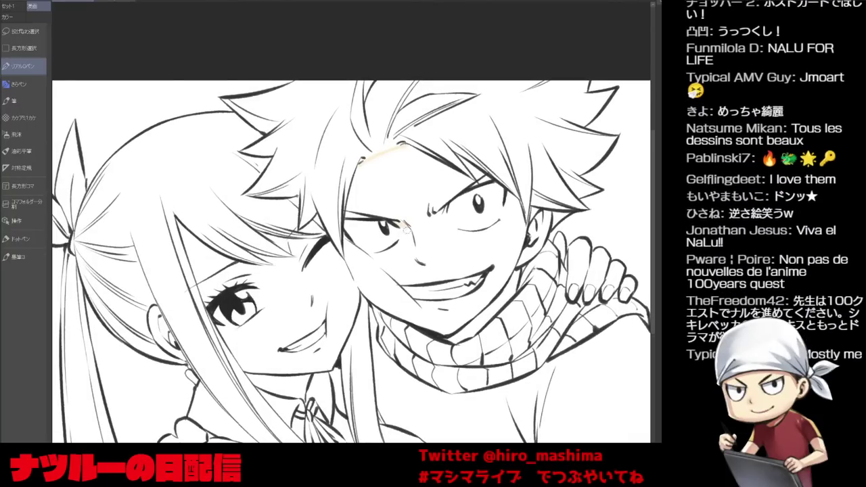
pyautogui.moveTo(403, 238); pyautogui.dragTo(402, 243)
pyautogui.moveTo(446, 207); pyautogui.dragTo(454, 230)
pyautogui.moveTo(505, 203); pyautogui.dragTo(501, 214)
pyautogui.press('g')
pyautogui.click(481, 237)
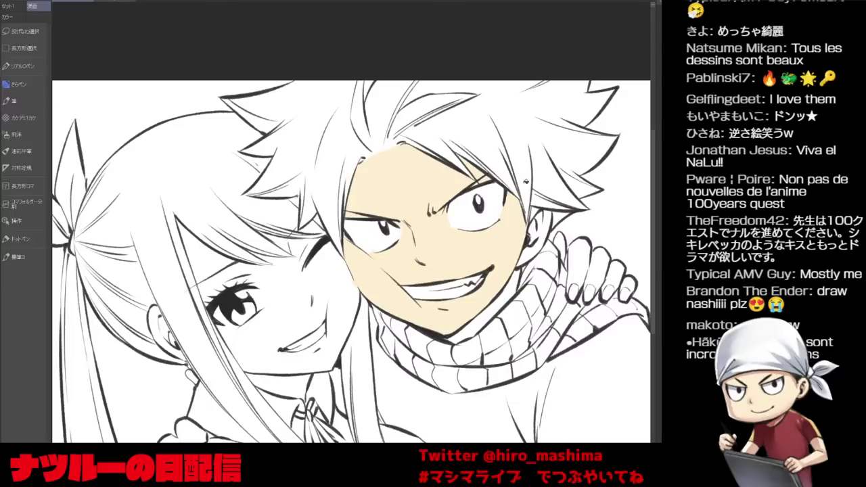
# Fill the boy's ear and the fingers resting on his shoulder with the skin colour.
pyautogui.click(542, 219)
pyautogui.click(560, 244)
pyautogui.click(572, 255)
pyautogui.click(597, 262)
pyautogui.moveTo(605, 265)
pyautogui.mouseDown()
pyautogui.moveTo(629, 297)
pyautogui.moveTo(593, 299)
pyautogui.mouseUp()
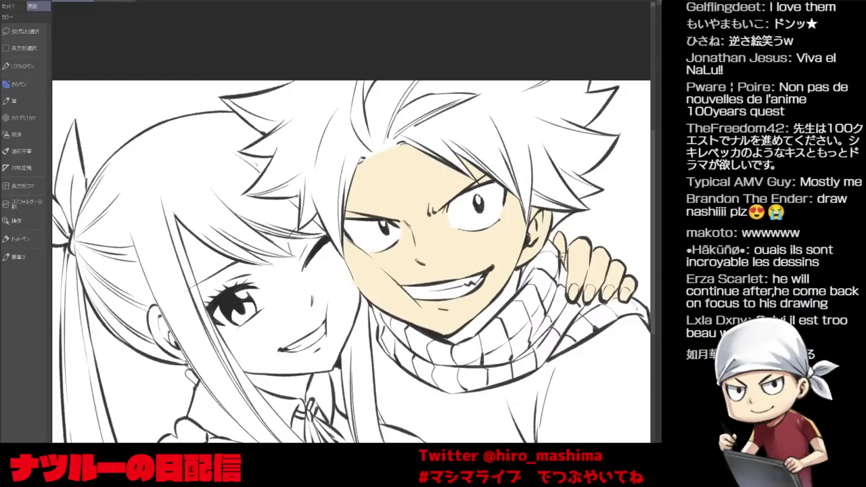
pyautogui.moveTo(562, 253); pyautogui.dragTo(544, 219)
# Fill the hand in front of the girl, the fingers gripping at the far side and the arm between them with the skin colour.
pyautogui.click(495, 259)
pyautogui.moveTo(494, 268); pyautogui.dragTo(486, 199)
pyautogui.click(418, 422)
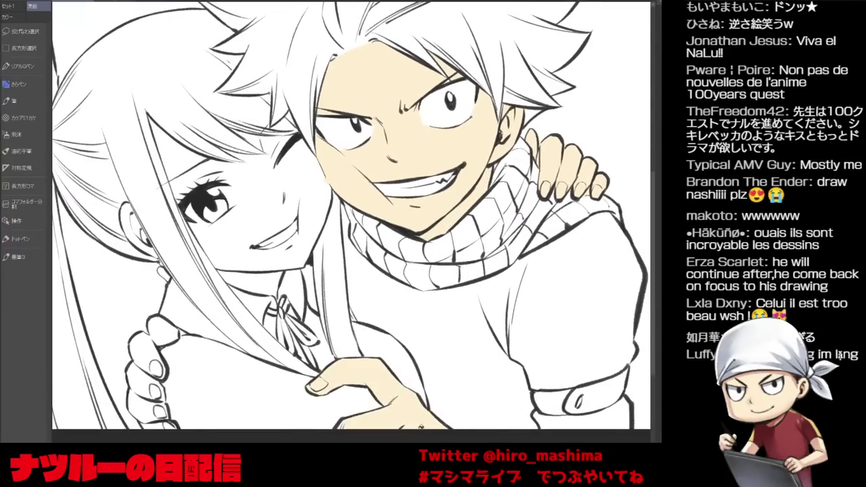
pyautogui.moveTo(351, 432); pyautogui.dragTo(410, 437)
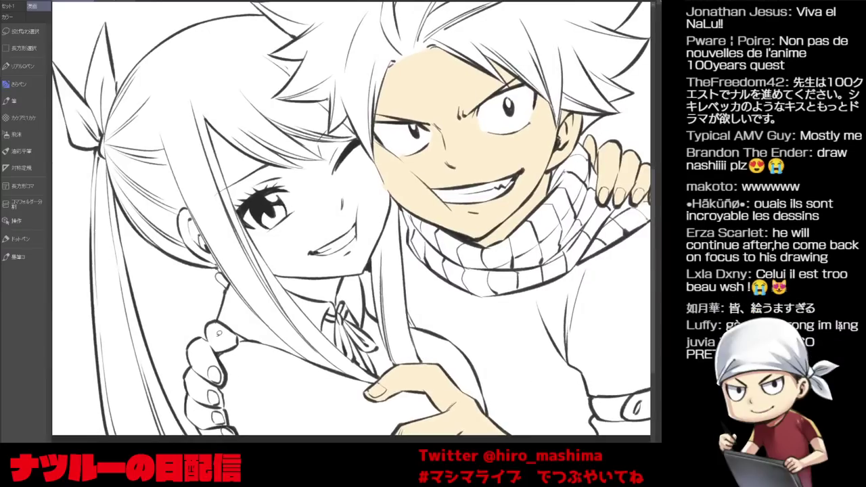
pyautogui.click(214, 339)
pyautogui.click(201, 371)
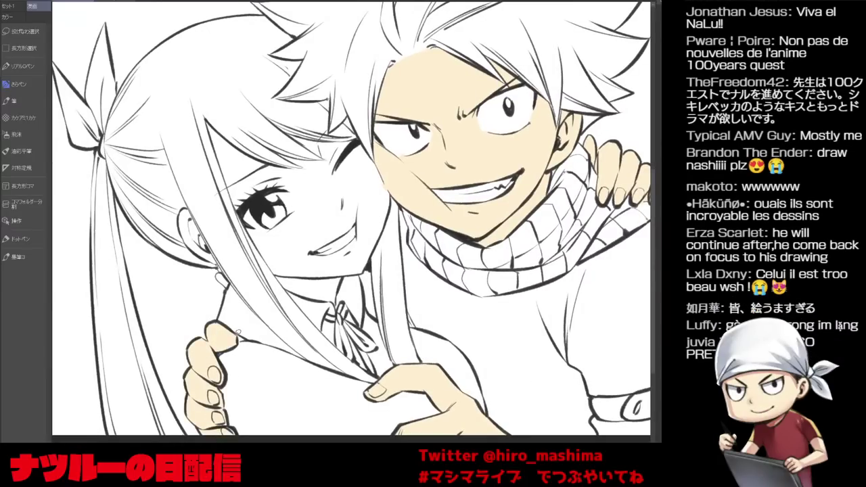
pyautogui.click(301, 385)
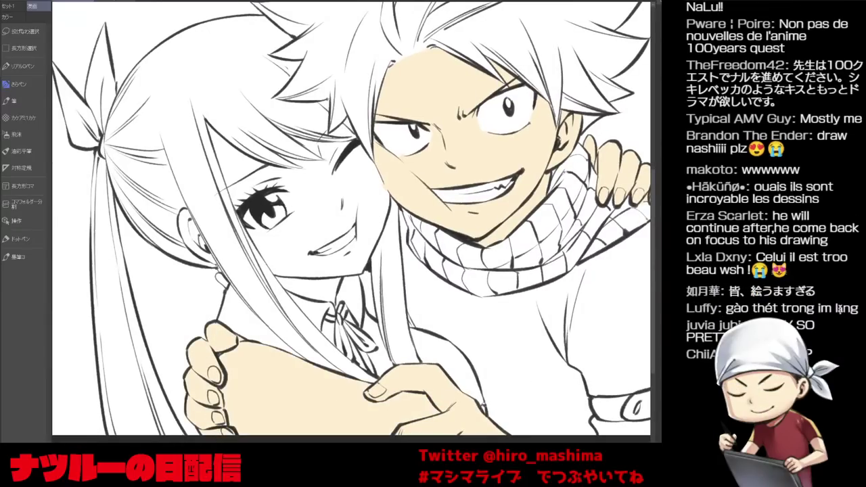
# Fill the small leftover areas around the gripping hand's fingernails and the girl's ear with the skin colour.
pyautogui.hotkey('ctrl', '+')
pyautogui.moveTo(219, 422)
pyautogui.mouseDown()
pyautogui.moveTo(269, 399)
pyautogui.moveTo(325, 307)
pyautogui.mouseUp()
pyautogui.moveTo(235, 284); pyautogui.dragTo(309, 330)
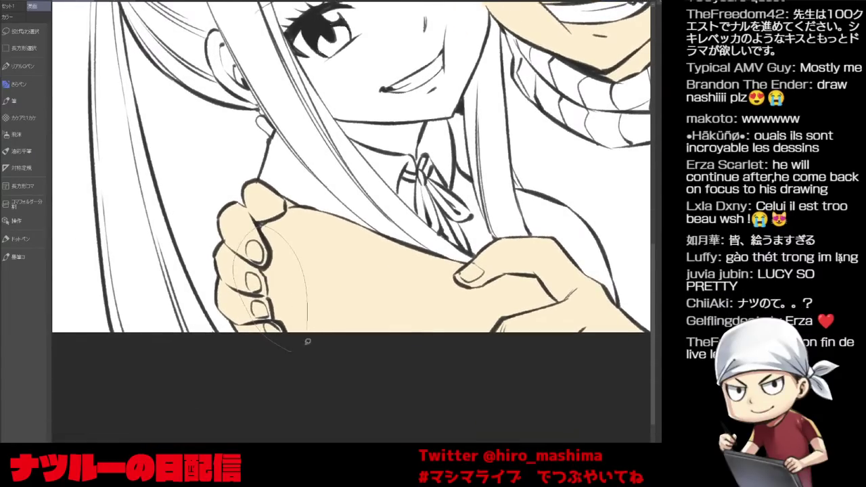
pyautogui.scroll(2, 316, 258)
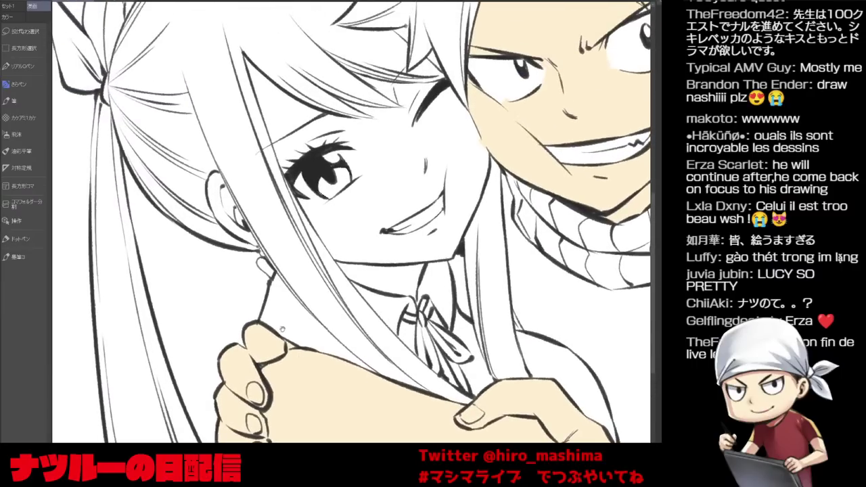
pyautogui.click(230, 210)
pyautogui.click(247, 226)
pyautogui.moveTo(248, 226); pyautogui.dragTo(192, 339)
# Close the gaps around the girl's open eye and bangs with skin-coloured strokes, and fill her face and neck.
pyautogui.click(23, 66)
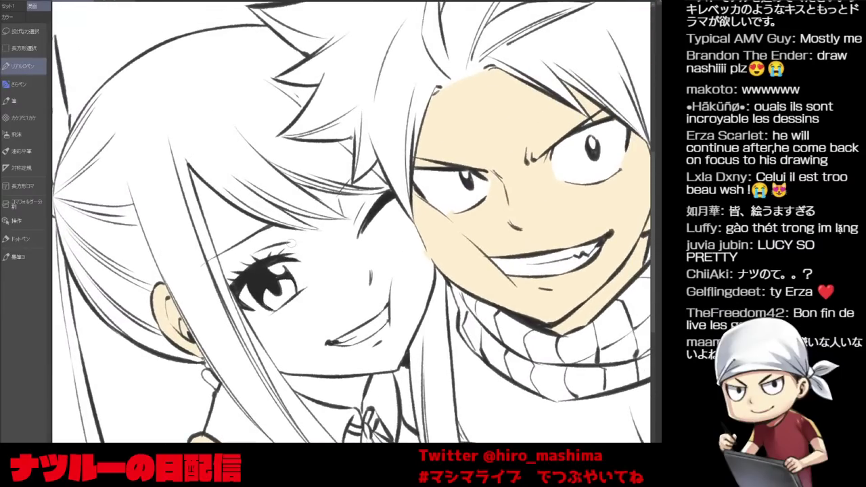
pyautogui.moveTo(310, 267)
pyautogui.mouseDown()
pyautogui.moveTo(327, 243)
pyautogui.moveTo(343, 260)
pyautogui.mouseUp()
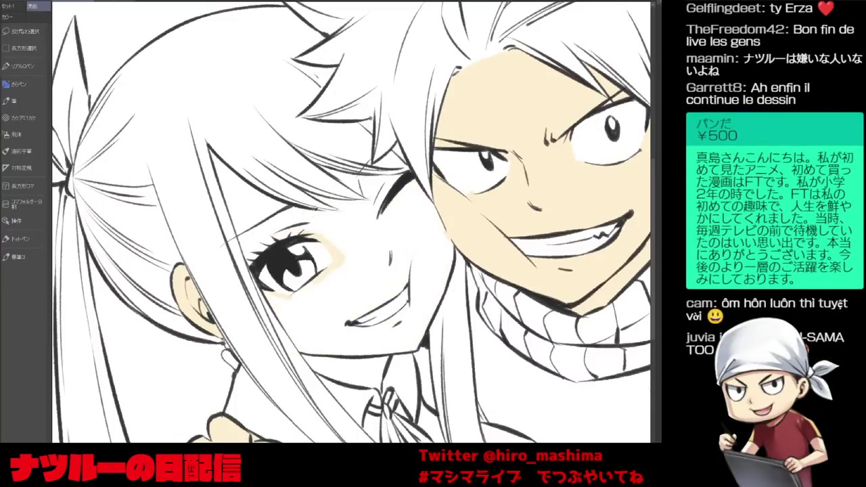
pyautogui.press('g')
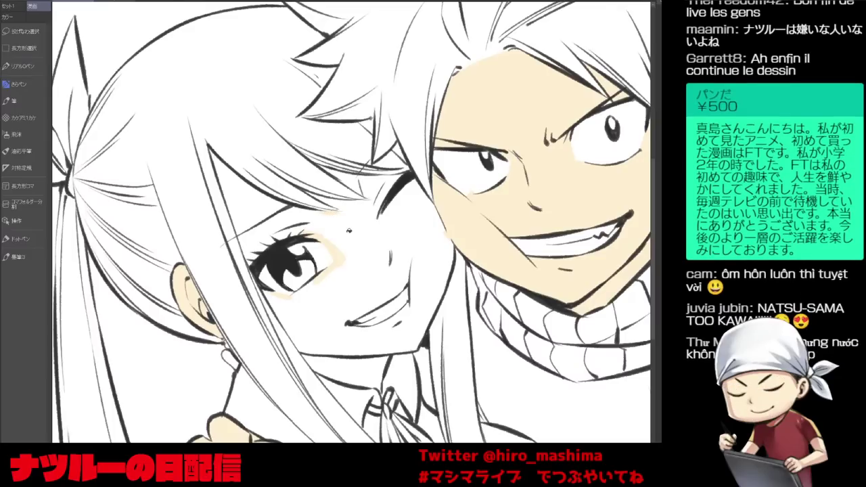
pyautogui.click(348, 230)
pyautogui.click(248, 202)
pyautogui.click(253, 242)
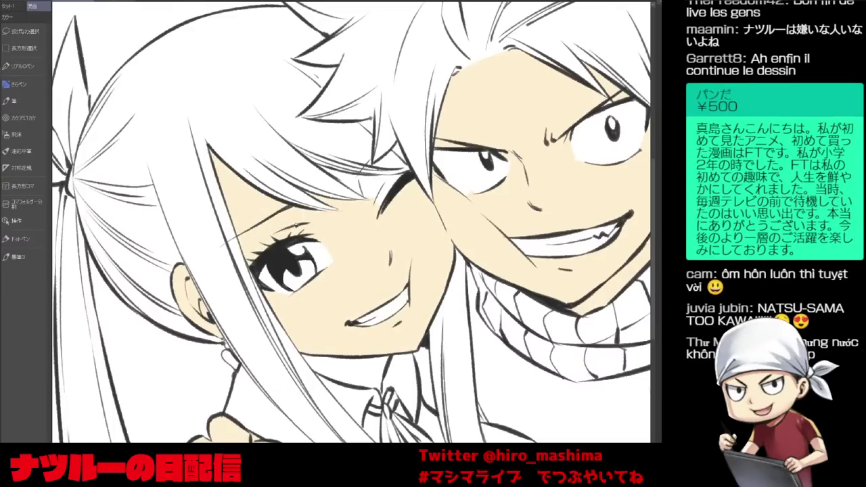
pyautogui.click(371, 350)
pyautogui.click(384, 195)
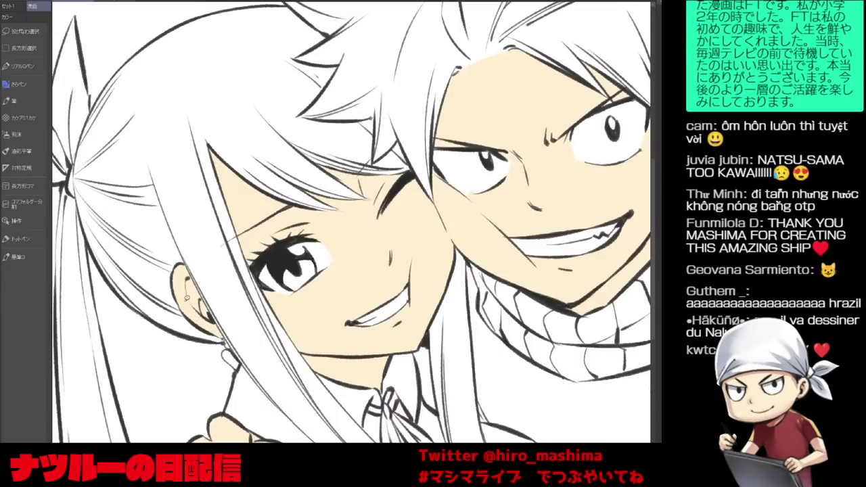
# Examine the girl's ear, hands, bangs and eye area for gaps in the skin colour.
pyautogui.moveTo(190, 303); pyautogui.dragTo(186, 221)
pyautogui.moveTo(519, 437)
pyautogui.mouseDown()
pyautogui.moveTo(471, 375)
pyautogui.moveTo(447, 409)
pyautogui.mouseUp()
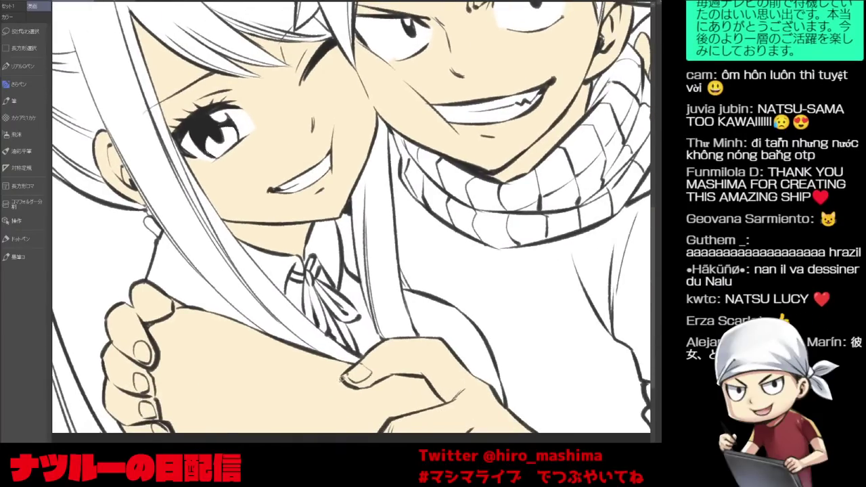
pyautogui.moveTo(431, 323); pyautogui.dragTo(416, 437)
pyautogui.scroll(2, 298, 293)
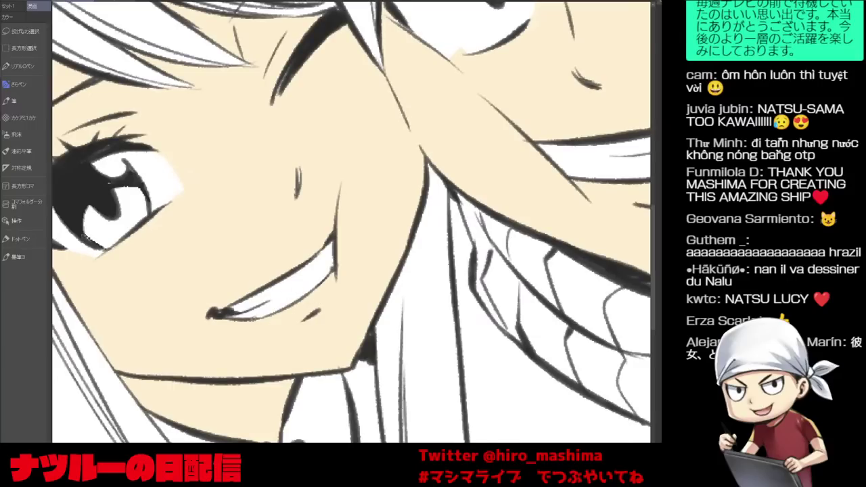
pyautogui.moveTo(161, 309)
pyautogui.mouseDown()
pyautogui.moveTo(269, 334)
pyautogui.moveTo(267, 395)
pyautogui.mouseUp()
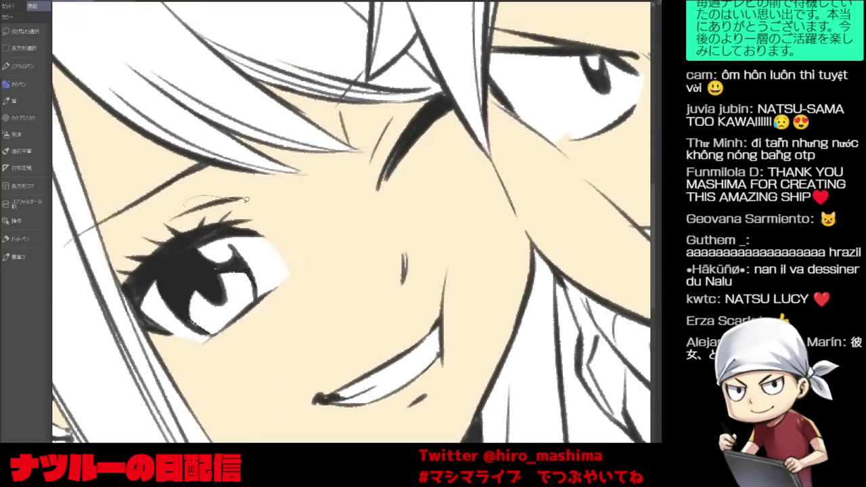
pyautogui.moveTo(242, 198); pyautogui.dragTo(244, 197)
pyautogui.moveTo(357, 243); pyautogui.dragTo(308, 362)
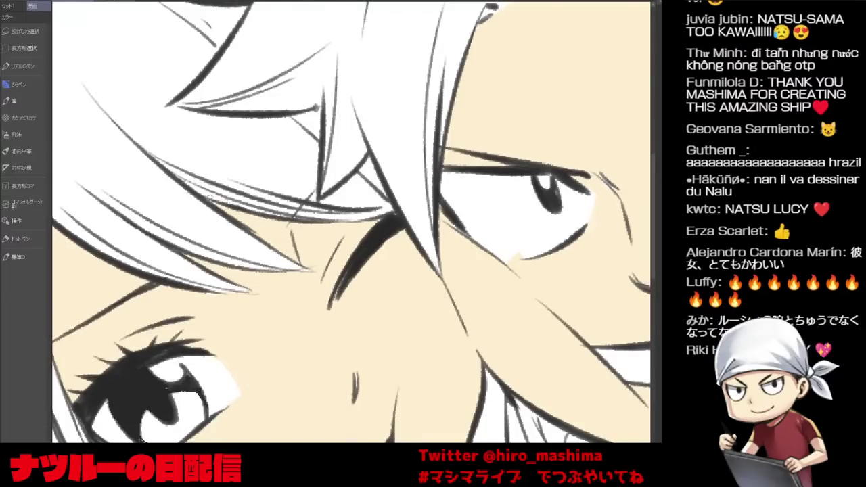
pyautogui.scroll(-2, 150, 283)
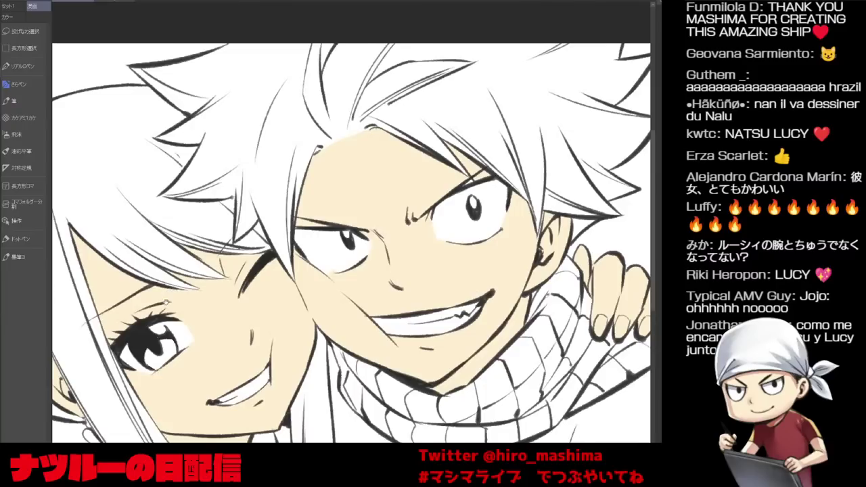
pyautogui.moveTo(151, 283); pyautogui.dragTo(207, 306)
pyautogui.scroll(2, 249, 307)
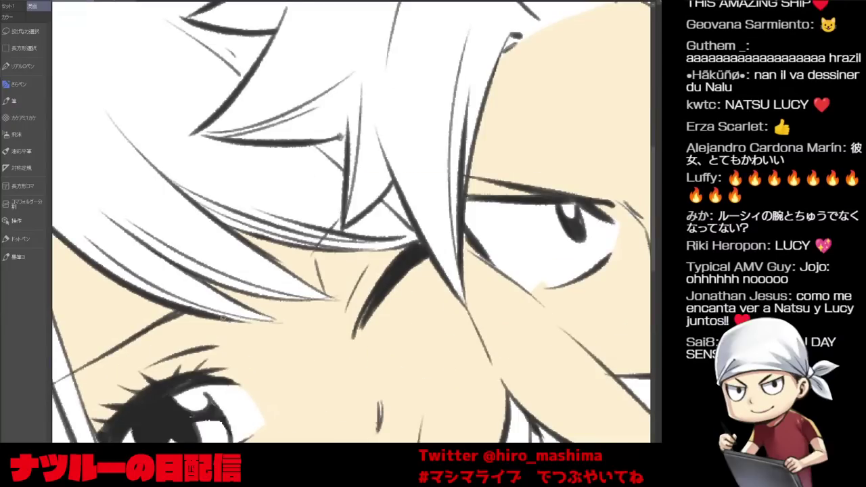
# Examine the boy's face, hairline and the whole drawing from several canvas angles for missed skin areas.
pyautogui.scroll(-3, 224, 319)
pyautogui.scroll(1, 328, 292)
pyautogui.press('^')
pyautogui.press('^')
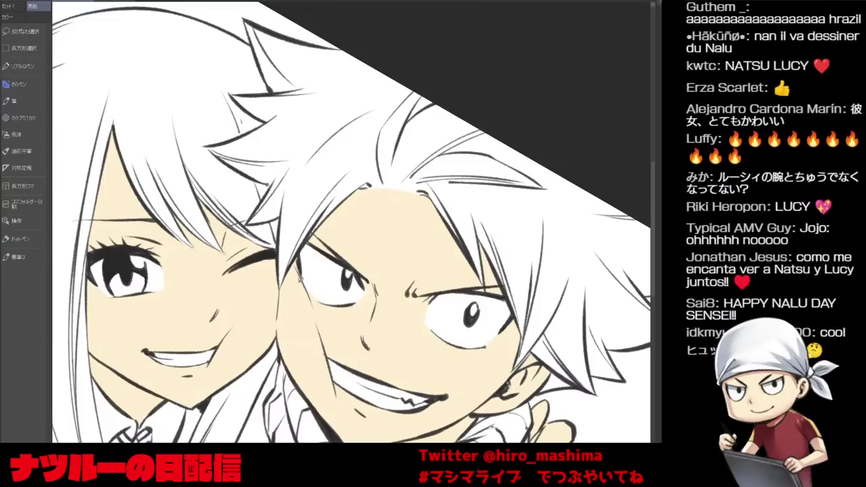
pyautogui.press('^')
pyautogui.press('^')
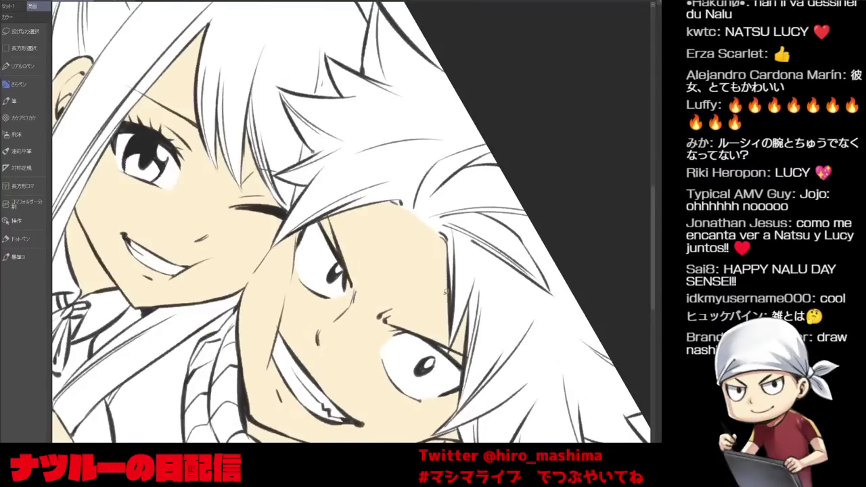
pyautogui.scroll(-2, 423, 258)
pyautogui.press('-')
pyautogui.press('-')
pyautogui.moveTo(366, 325); pyautogui.dragTo(391, 386)
pyautogui.moveTo(433, 408); pyautogui.dragTo(420, 278)
pyautogui.scroll(1, 469, 353)
pyautogui.moveTo(470, 354); pyautogui.dragTo(467, 365)
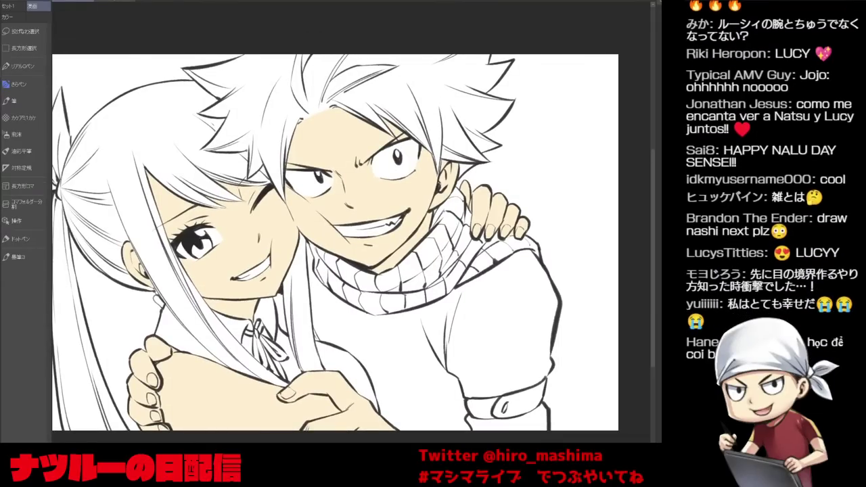
# Paint a reddish-pink shadow on the boy's neck beneath the jaw and inside his ear.
pyautogui.moveTo(406, 183); pyautogui.dragTo(469, 248)
pyautogui.press('-')
pyautogui.press('-')
pyautogui.moveTo(515, 229)
pyautogui.mouseDown()
pyautogui.moveTo(422, 229)
pyautogui.moveTo(403, 237)
pyautogui.moveTo(398, 276)
pyautogui.moveTo(386, 269)
pyautogui.moveTo(399, 245)
pyautogui.mouseUp()
pyautogui.press('^')
pyautogui.moveTo(411, 204); pyautogui.dragTo(398, 256)
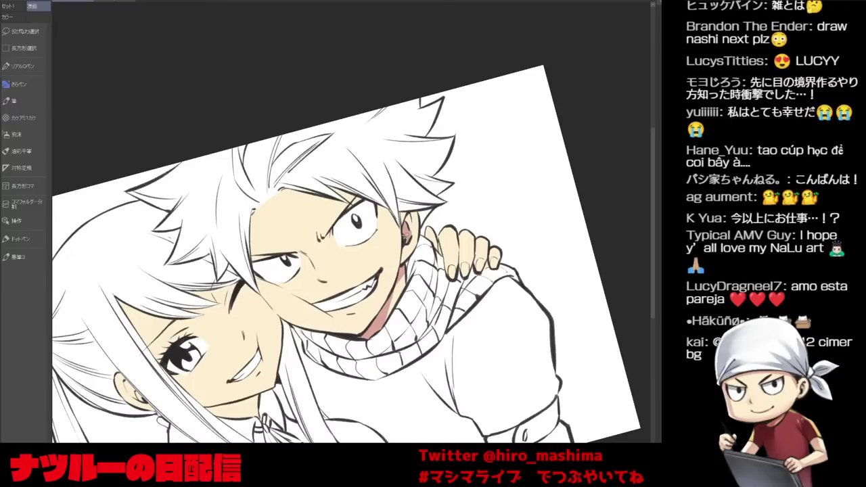
# Extend the reddish-pink shadow inside the boy's ear and around the earlobe.
pyautogui.hotkey('ctrl', '+')
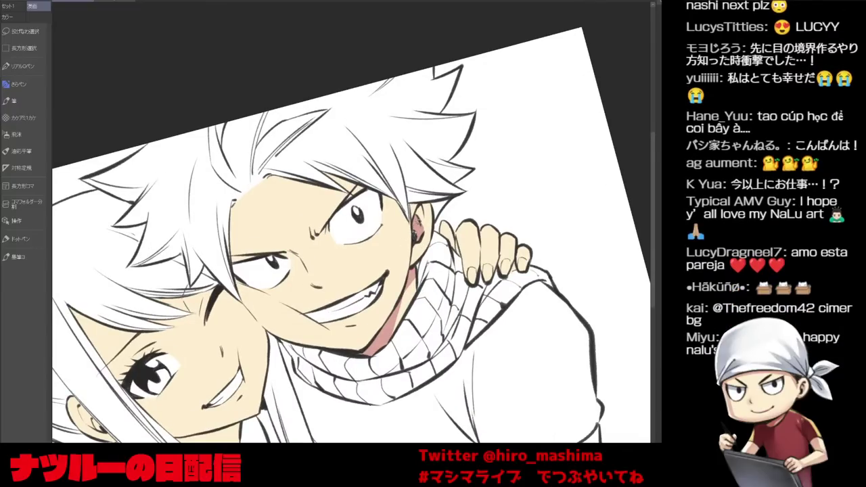
pyautogui.moveTo(417, 220); pyautogui.dragTo(415, 236)
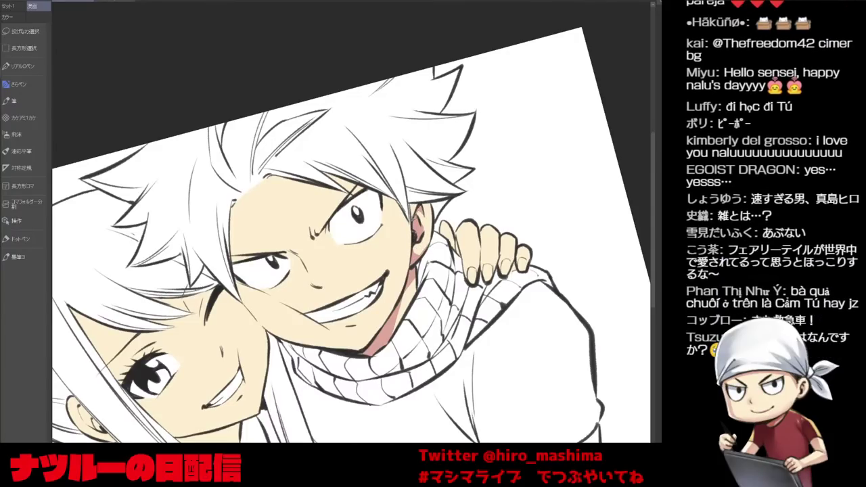
pyautogui.press('^')
pyautogui.moveTo(426, 290); pyautogui.dragTo(448, 286)
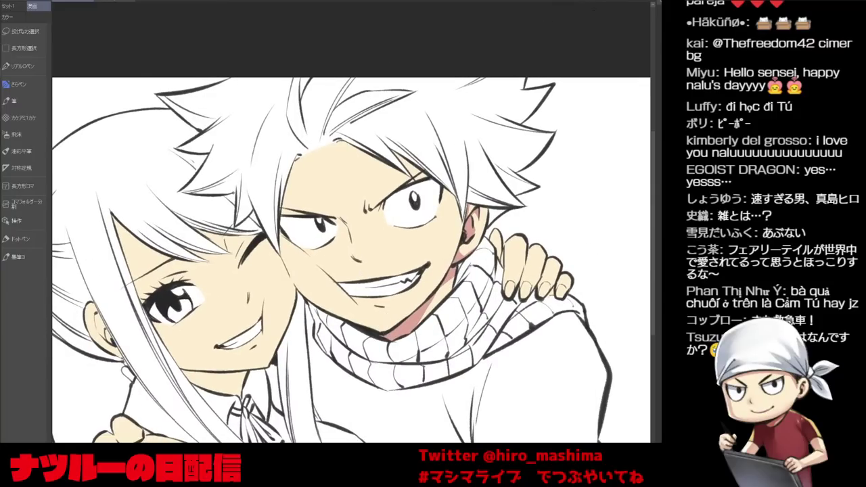
pyautogui.hotkey('ctrl', '+')
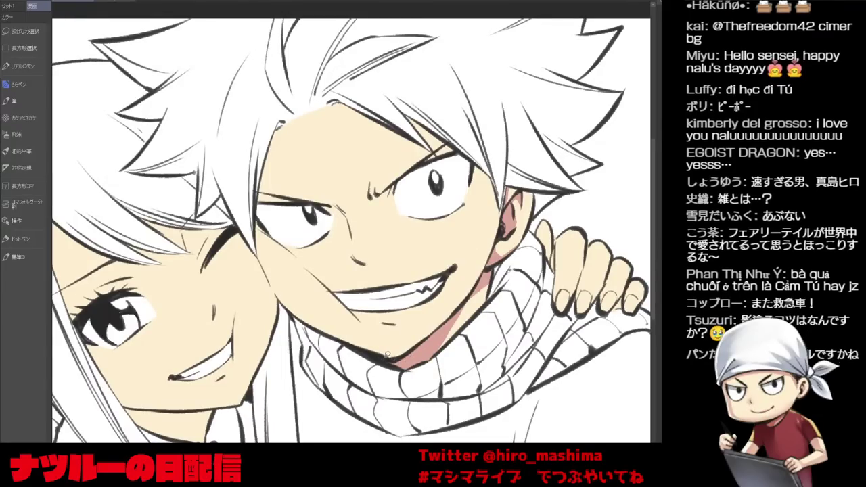
pyautogui.hotkey('ctrl', '-')
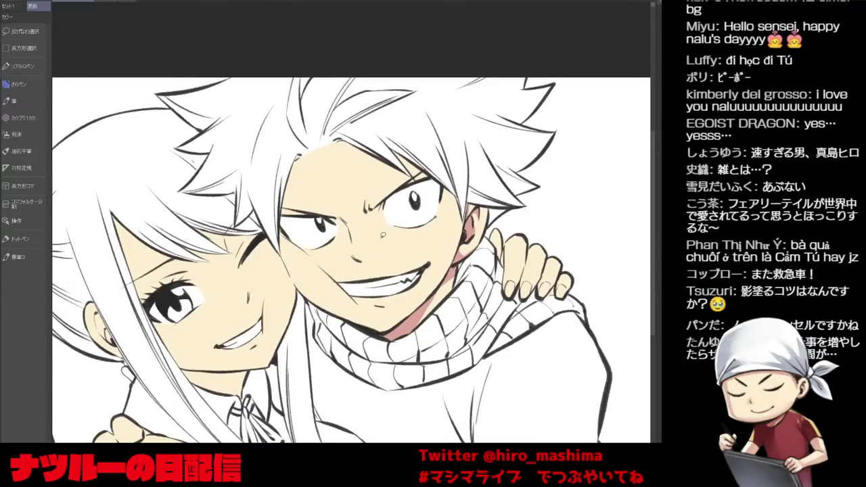
# Paint reddish-pink shadows on the boy's forehead along the hairline and between the bangs above his eyebrow.
pyautogui.moveTo(421, 242); pyautogui.dragTo(416, 300)
pyautogui.moveTo(311, 201)
pyautogui.mouseDown()
pyautogui.moveTo(284, 212)
pyautogui.moveTo(353, 197)
pyautogui.moveTo(348, 170)
pyautogui.moveTo(394, 257)
pyautogui.moveTo(388, 198)
pyautogui.mouseUp()
pyautogui.press('^')
pyautogui.press('^')
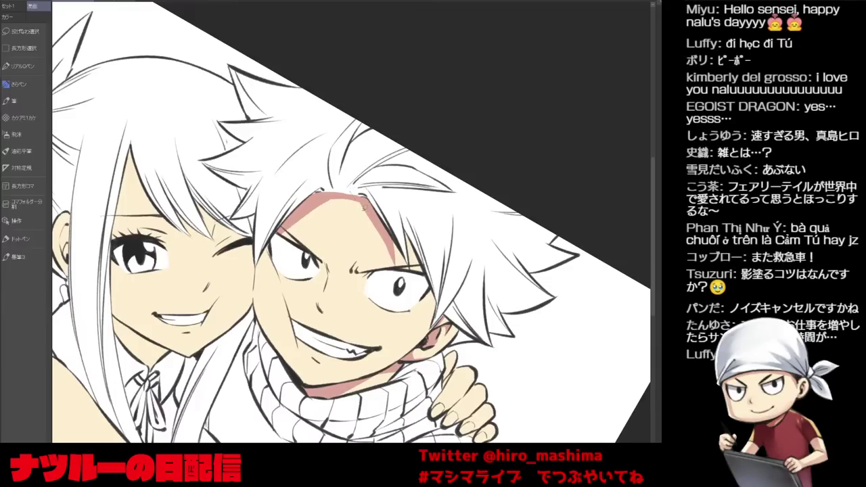
pyautogui.moveTo(400, 227)
pyautogui.mouseDown()
pyautogui.moveTo(416, 271)
pyautogui.moveTo(401, 232)
pyautogui.mouseUp()
pyautogui.press('-')
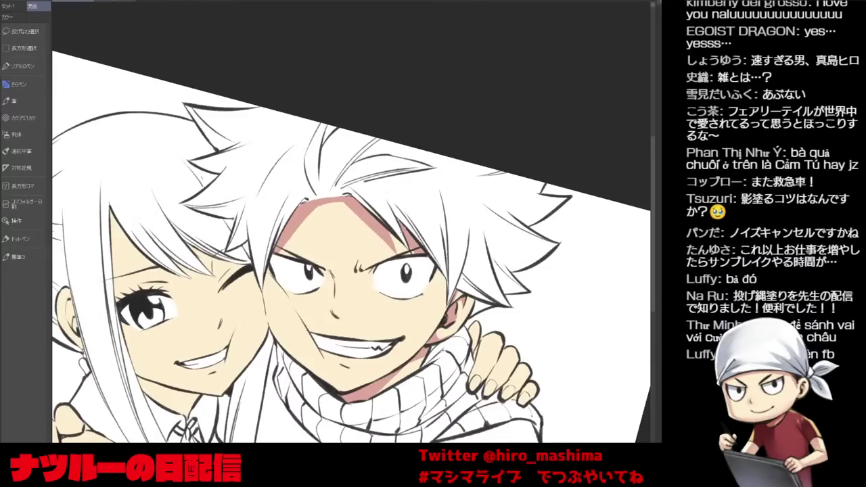
pyautogui.scroll(3, 400, 228)
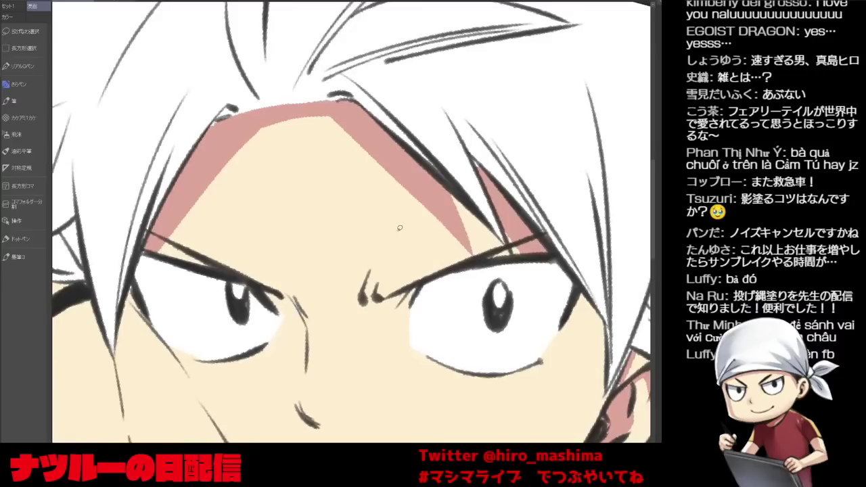
pyautogui.scroll(-2, 407, 223)
pyautogui.scroll(3, 332, 283)
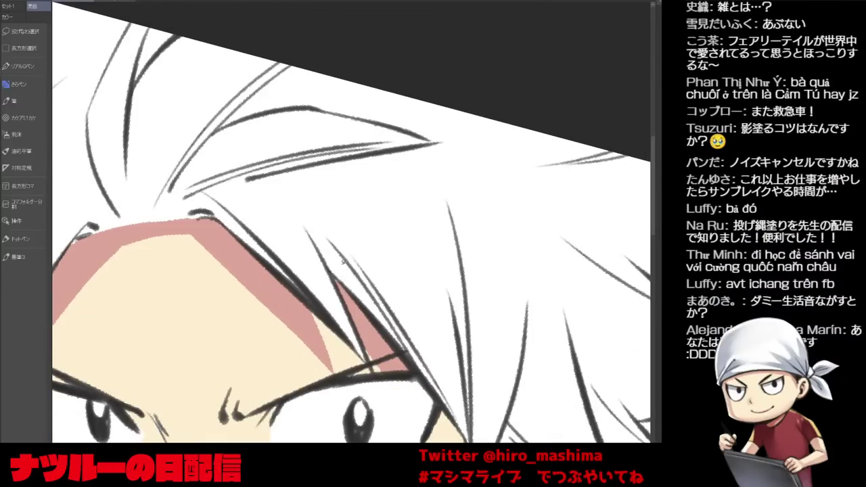
pyautogui.scroll(-2, 421, 326)
pyautogui.press('-')
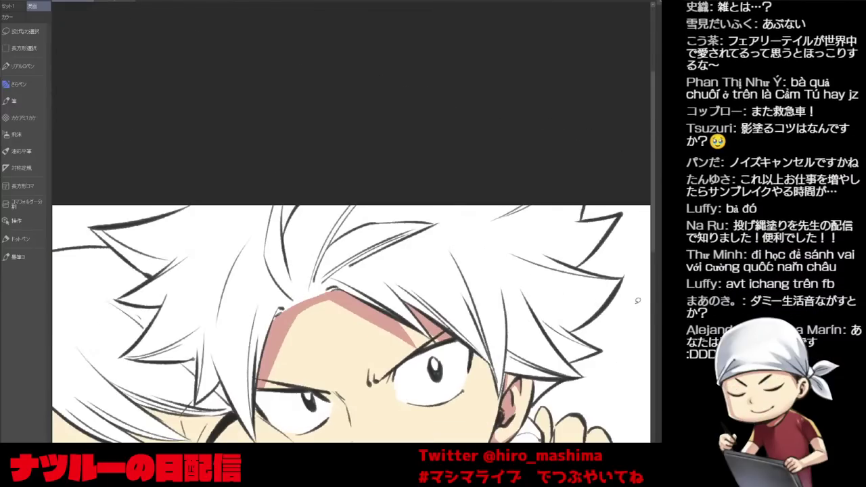
# Paint darker skin shadows around the brow wrinkle and inner eyebrows on the boy's face.
pyautogui.moveTo(436, 345); pyautogui.dragTo(405, 318)
pyautogui.scroll(-1, 405, 308)
pyautogui.scroll(1, 403, 307)
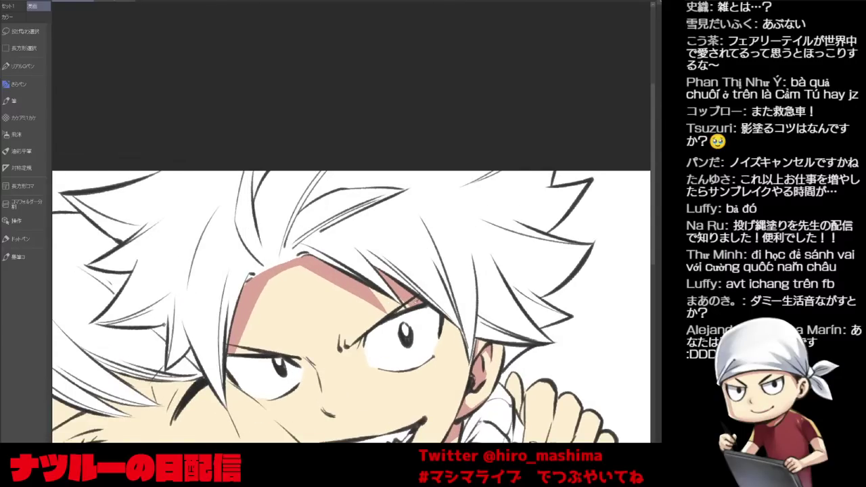
pyautogui.scroll(-2, 403, 308)
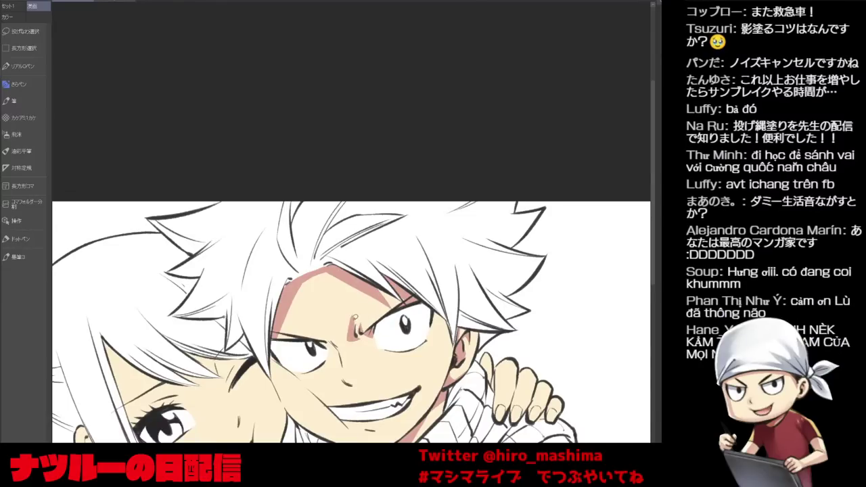
pyautogui.scroll(2, 331, 338)
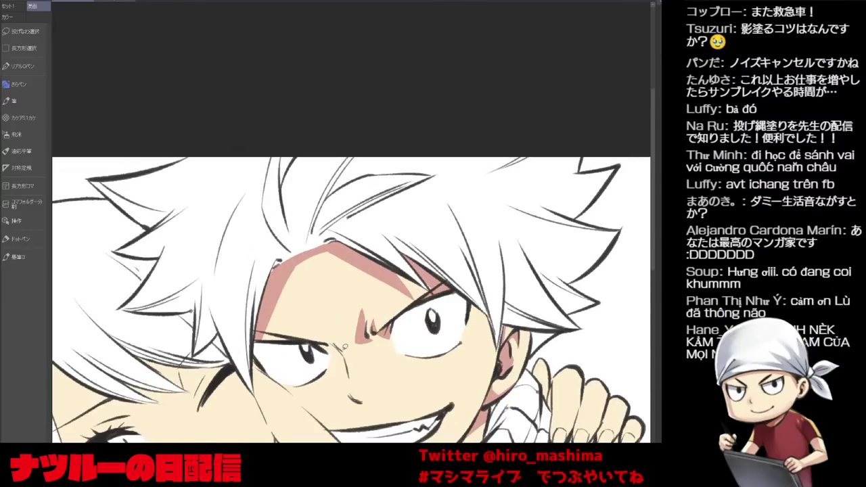
pyautogui.scroll(-1, 335, 346)
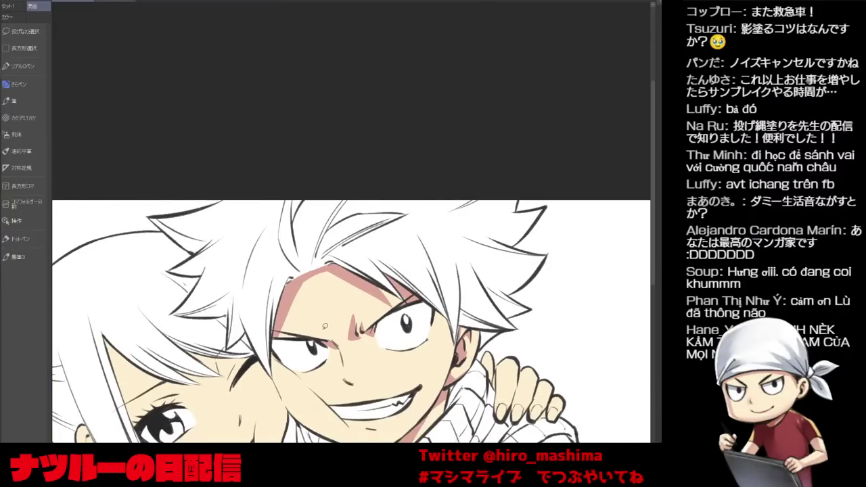
# Paint a skin shadow down the outer cheek of the boy's face, from beside the eye to the jaw.
pyautogui.press('^')
pyautogui.moveTo(255, 310); pyautogui.dragTo(286, 321)
pyautogui.press('-')
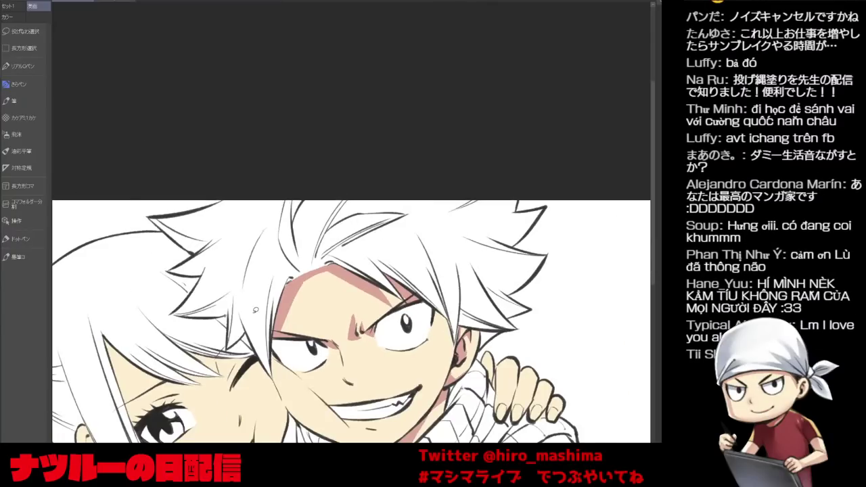
pyautogui.scroll(-1, 412, 276)
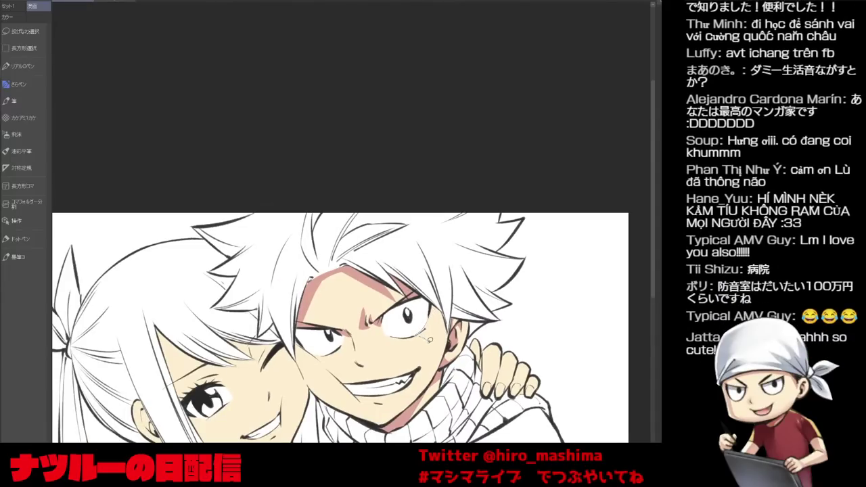
pyautogui.moveTo(424, 389)
pyautogui.mouseDown()
pyautogui.moveTo(456, 303)
pyautogui.moveTo(425, 314)
pyautogui.mouseUp()
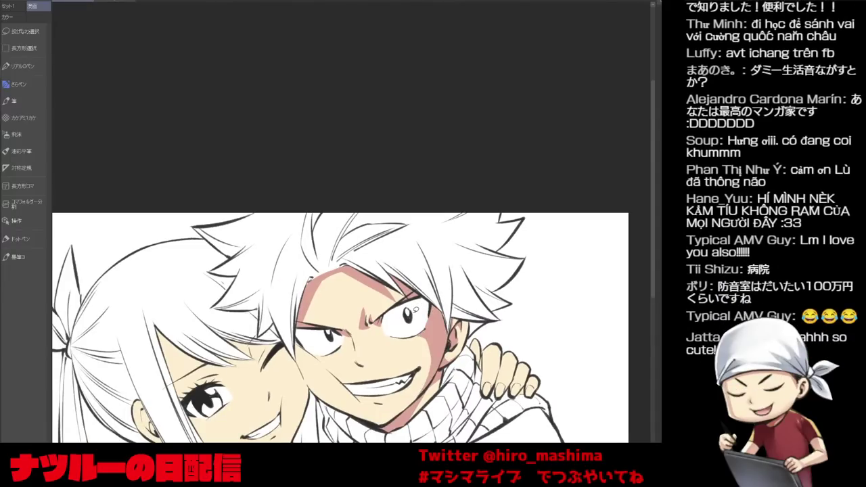
# Add skin shadows under the boy's nose and below his lower lip.
pyautogui.press('^')
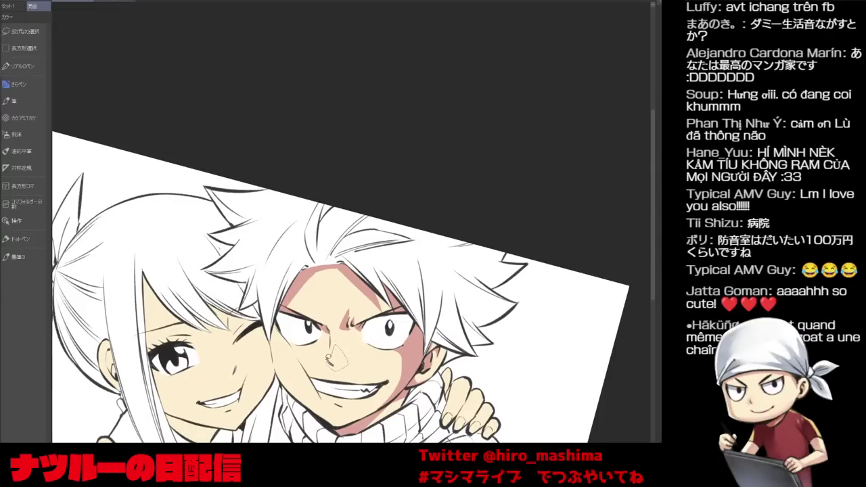
pyautogui.moveTo(332, 355); pyautogui.dragTo(338, 360)
pyautogui.press('-')
pyautogui.press('-')
pyautogui.moveTo(447, 346); pyautogui.dragTo(451, 343)
pyautogui.press('-')
pyautogui.press('-')
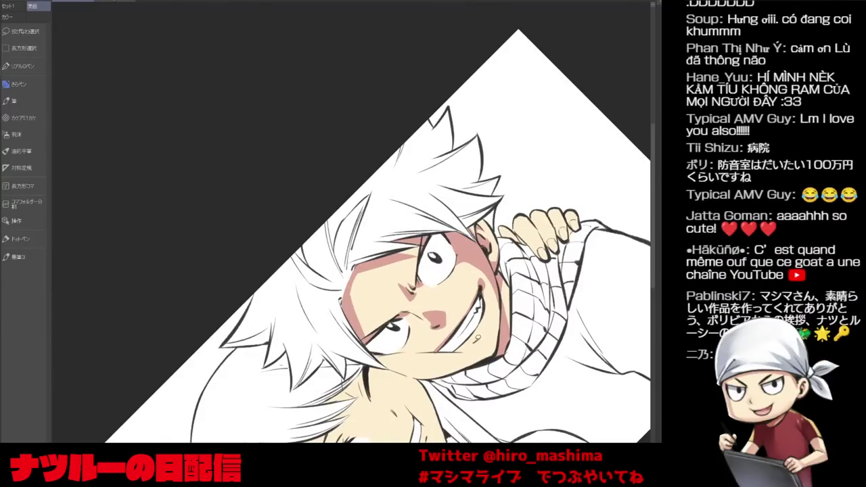
# Shade the side of the boy's face nearest the girl, along the temple hairline and the cheek line.
pyautogui.press('^')
pyautogui.press('^')
pyautogui.press('^')
pyautogui.press('^')
pyautogui.press('^')
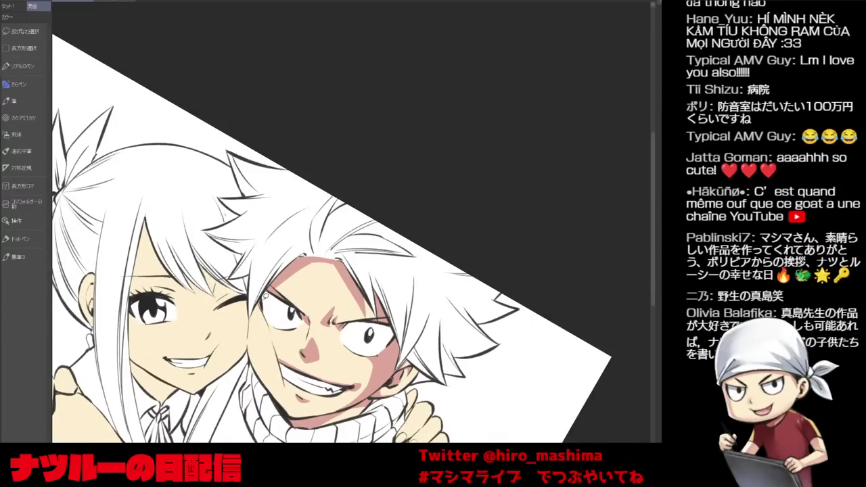
pyautogui.hotkey('ctrl', '+')
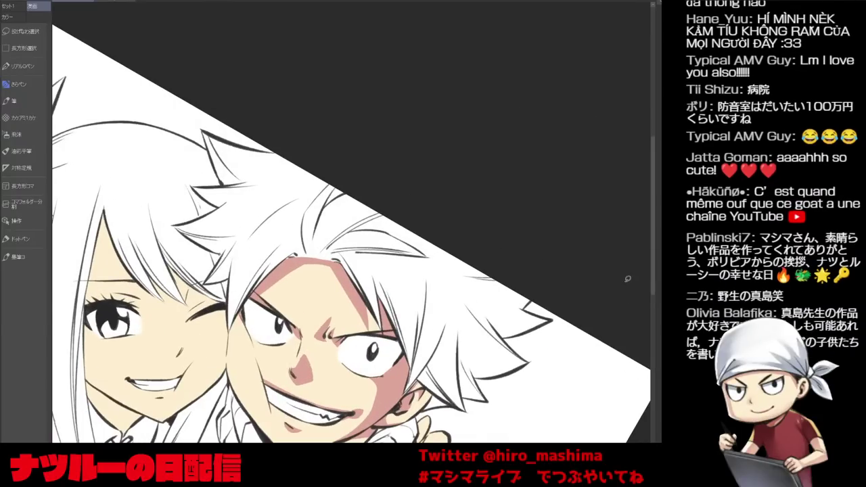
pyautogui.scroll(1, 241, 307)
pyautogui.scroll(-1, 246, 306)
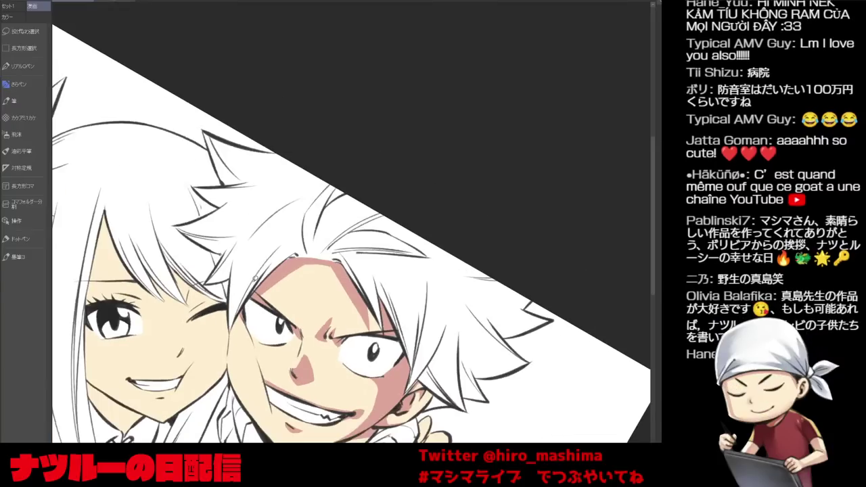
pyautogui.press('-')
pyautogui.scroll(-1, 640, 271)
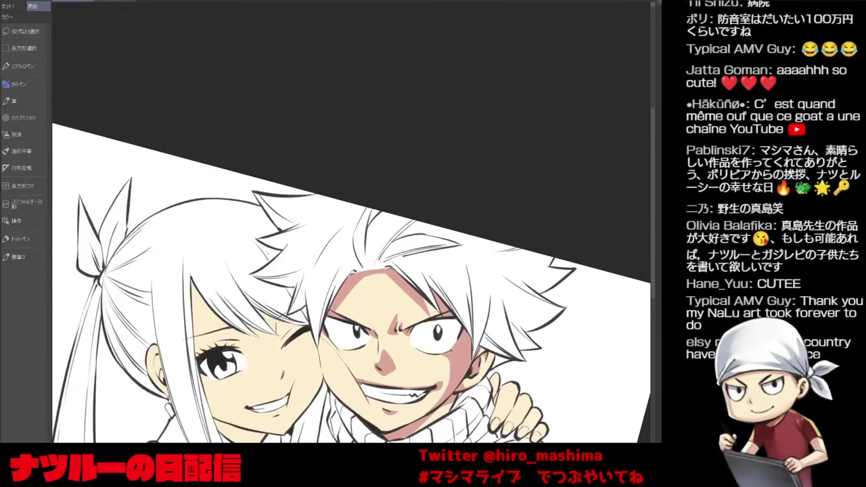
pyautogui.moveTo(341, 349)
pyautogui.mouseDown()
pyautogui.moveTo(315, 324)
pyautogui.moveTo(344, 387)
pyautogui.mouseUp()
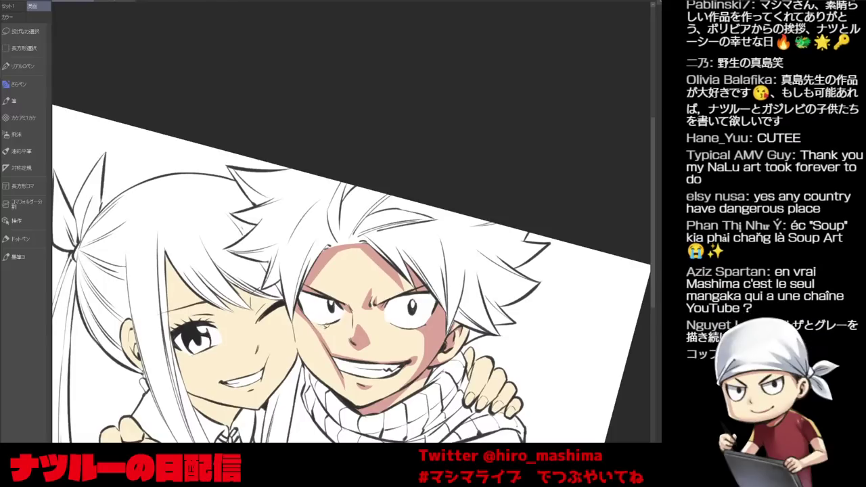
# Extend the skin shadow along the boy's chin and lower jaw.
pyautogui.press('-')
pyautogui.press('-')
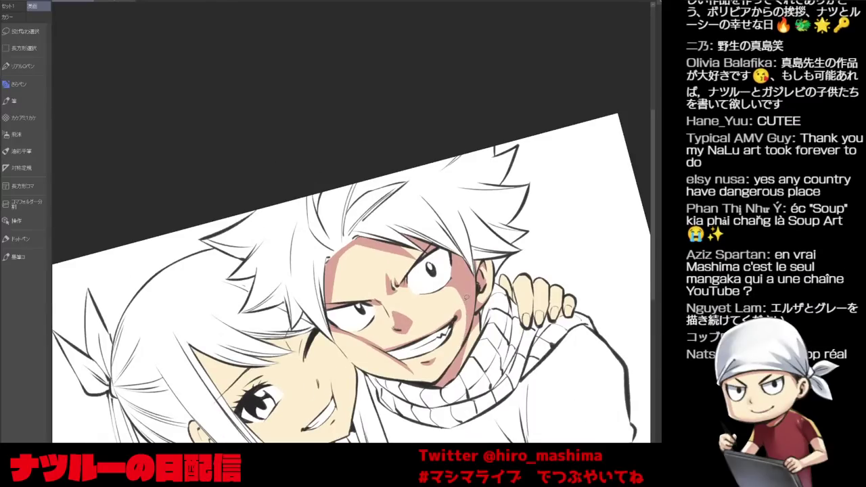
pyautogui.press('^')
pyautogui.press('^')
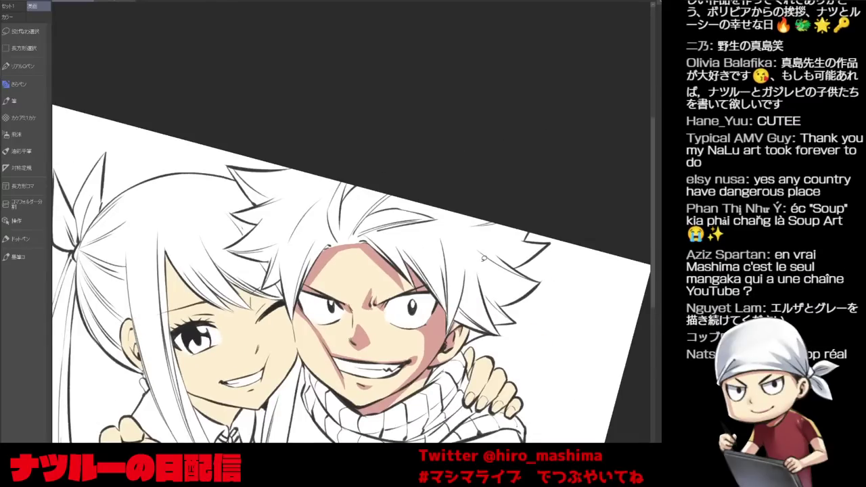
pyautogui.press('^')
pyautogui.press('^')
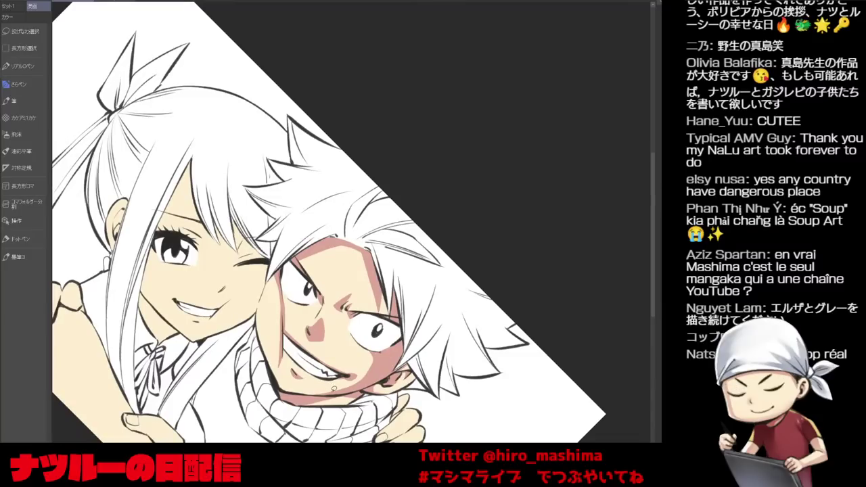
pyautogui.press('-')
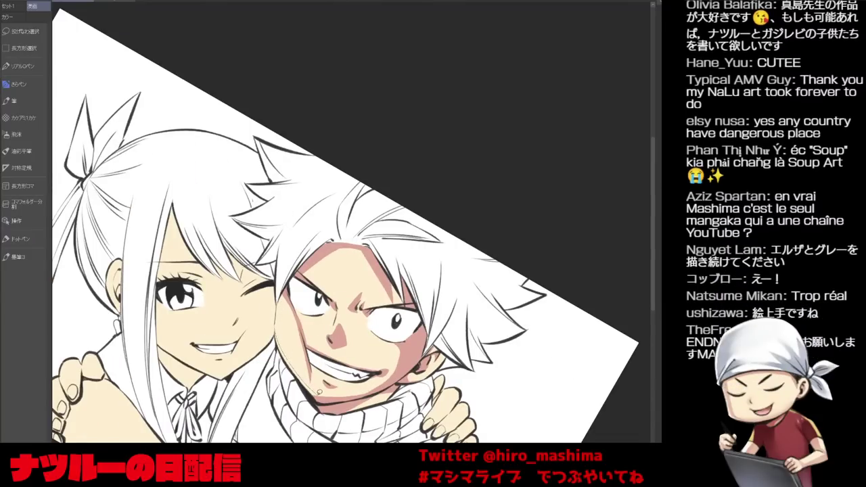
pyautogui.press('-')
pyautogui.press('-')
pyautogui.press('^')
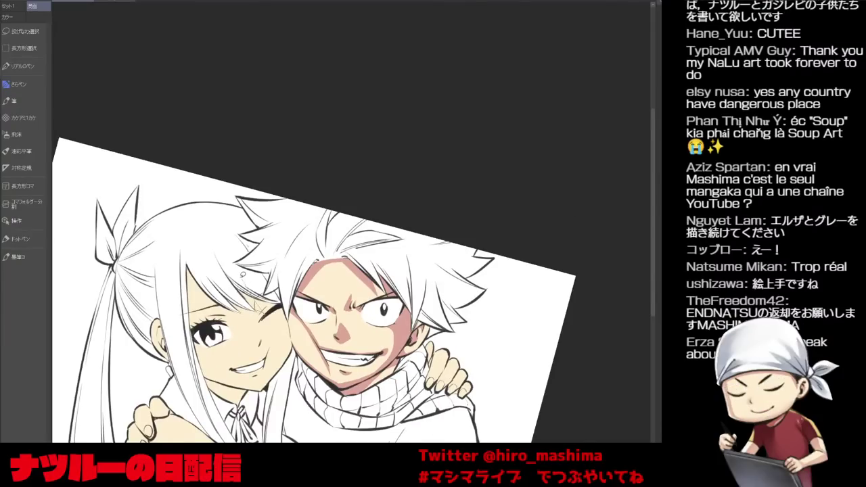
# Paint the shadow cast by the girl's bangs and side hair across her forehead.
pyautogui.press('^')
pyautogui.moveTo(251, 234); pyautogui.dragTo(253, 272)
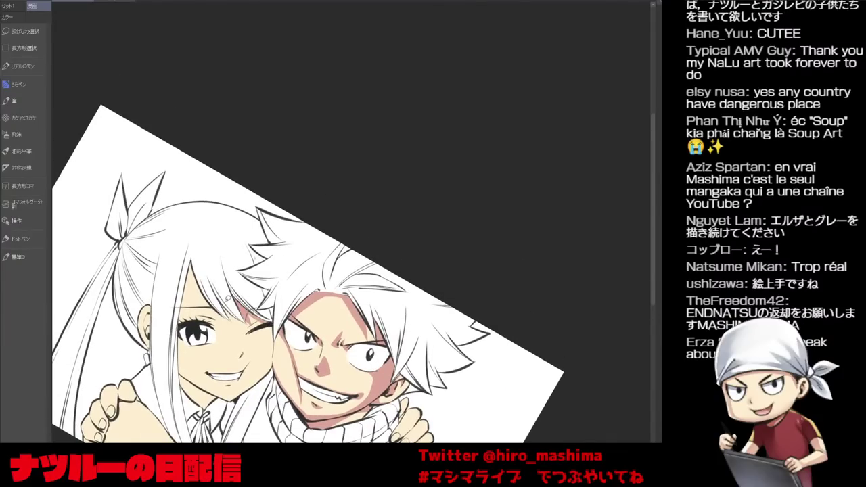
pyautogui.press('-')
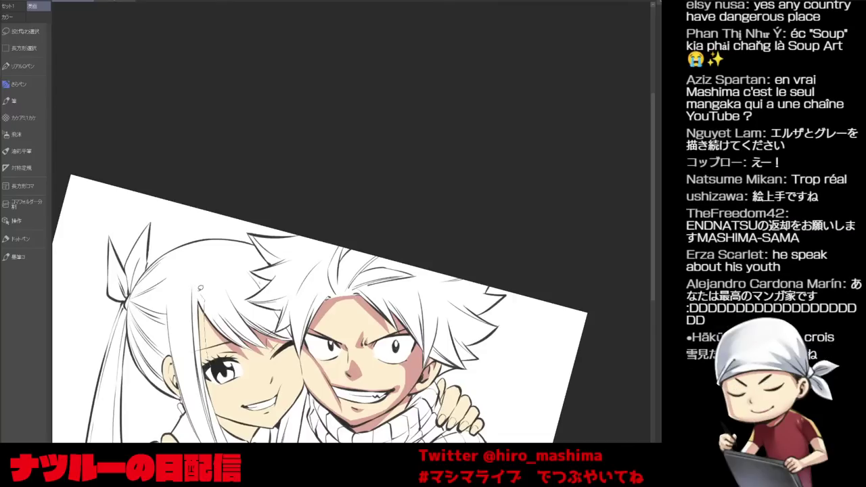
pyautogui.press('^')
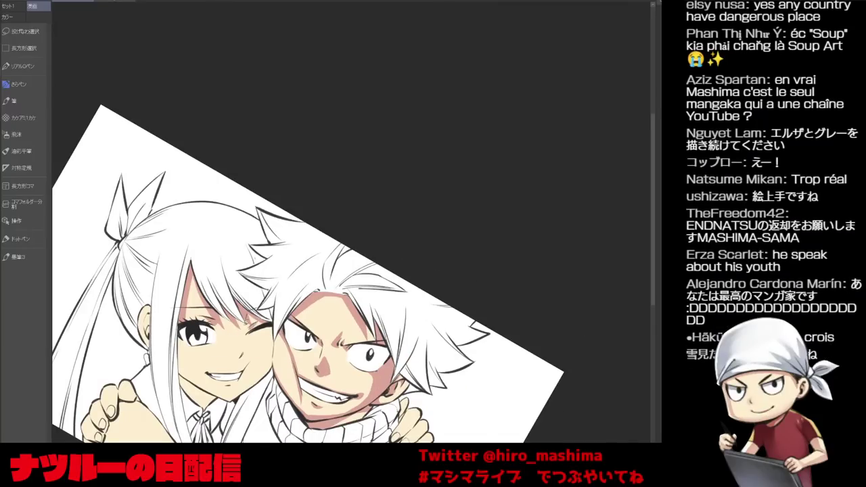
pyautogui.press('-')
pyautogui.press('-')
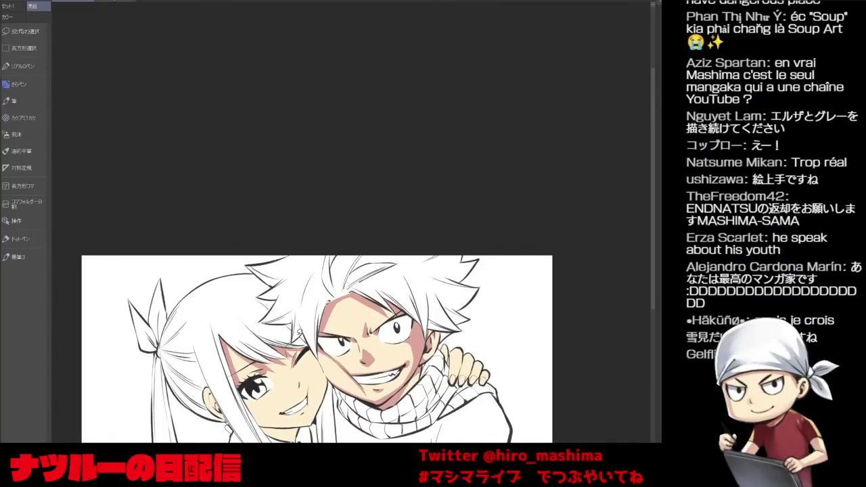
pyautogui.press('^')
# Shade the girl's outer cheek beside the long side lock and her neck under the chin.
pyautogui.moveTo(305, 335); pyautogui.dragTo(364, 337)
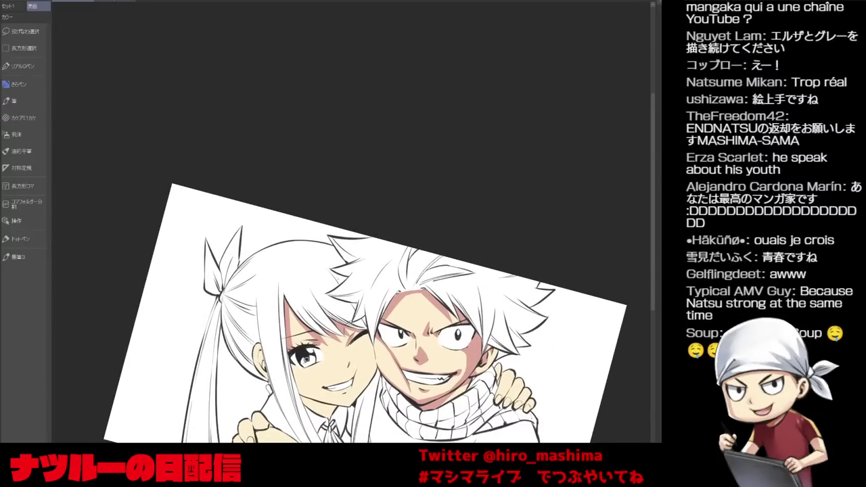
pyautogui.moveTo(314, 398)
pyautogui.mouseDown()
pyautogui.moveTo(290, 368)
pyautogui.moveTo(327, 390)
pyautogui.mouseUp()
pyautogui.press('-')
pyautogui.press('-')
pyautogui.press('-')
pyautogui.press('-')
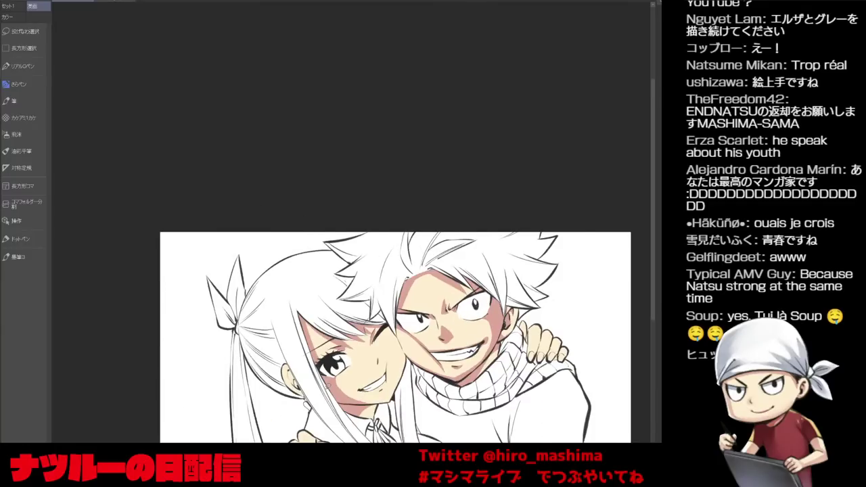
# Refine the skin shadow along the girl's jawline and neck above the collar.
pyautogui.moveTo(461, 271); pyautogui.dragTo(343, 272)
pyautogui.press('-')
pyautogui.hotkey('ctrl', '+')
pyautogui.moveTo(394, 332); pyautogui.dragTo(374, 323)
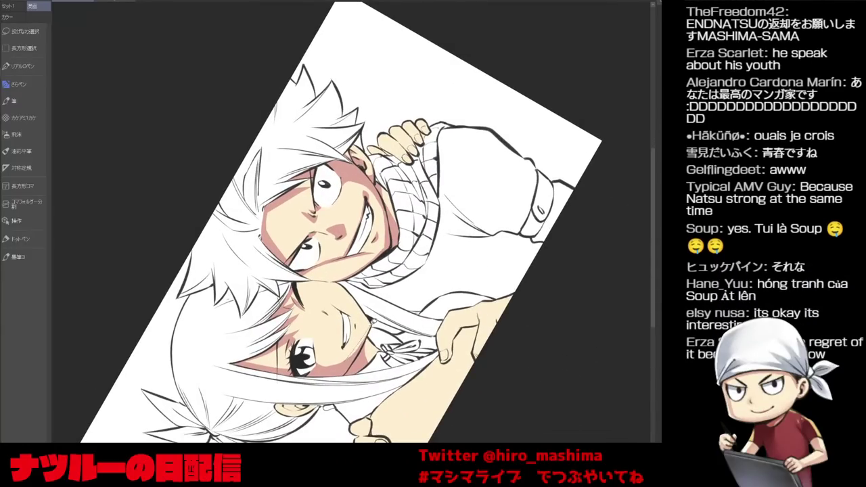
pyautogui.press('^')
pyautogui.press('^')
pyautogui.press('^')
pyautogui.press('-')
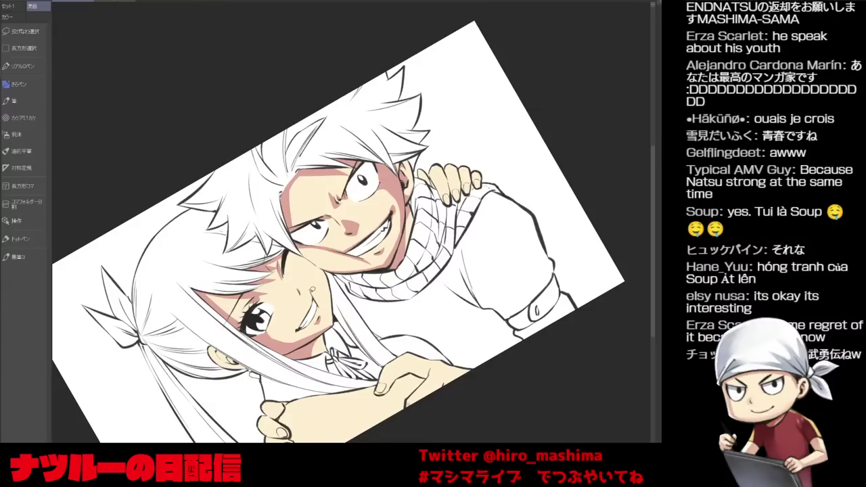
# Add skin shadows to the girl's nose and to the cheek pressed against the boy's face.
pyautogui.press('^')
pyautogui.press('^')
pyautogui.moveTo(334, 285); pyautogui.dragTo(309, 340)
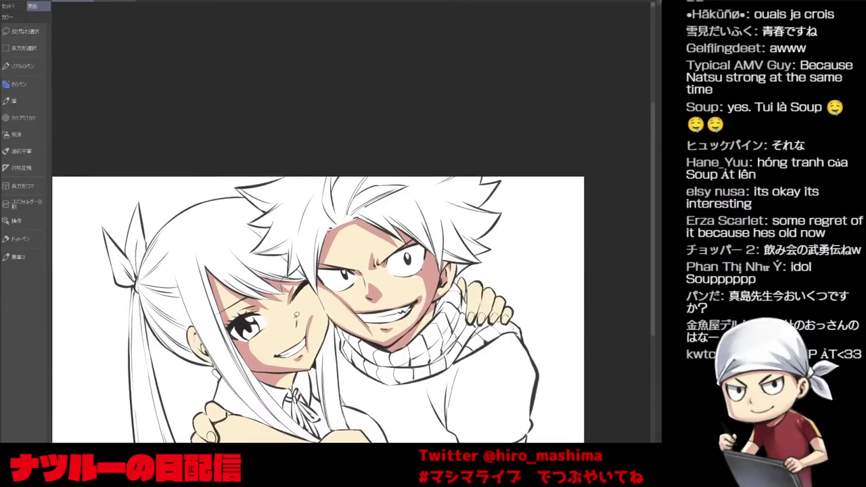
pyautogui.moveTo(299, 311); pyautogui.dragTo(306, 324)
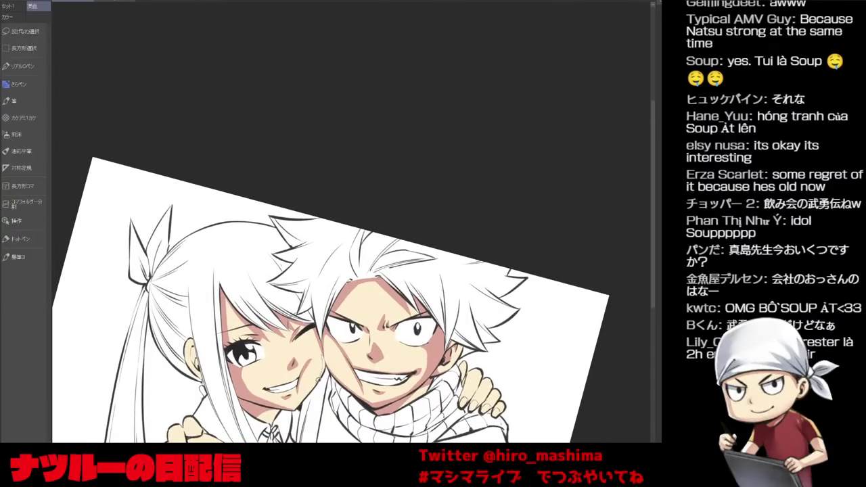
pyautogui.press('-')
pyautogui.moveTo(332, 319); pyautogui.dragTo(315, 274)
pyautogui.press('^')
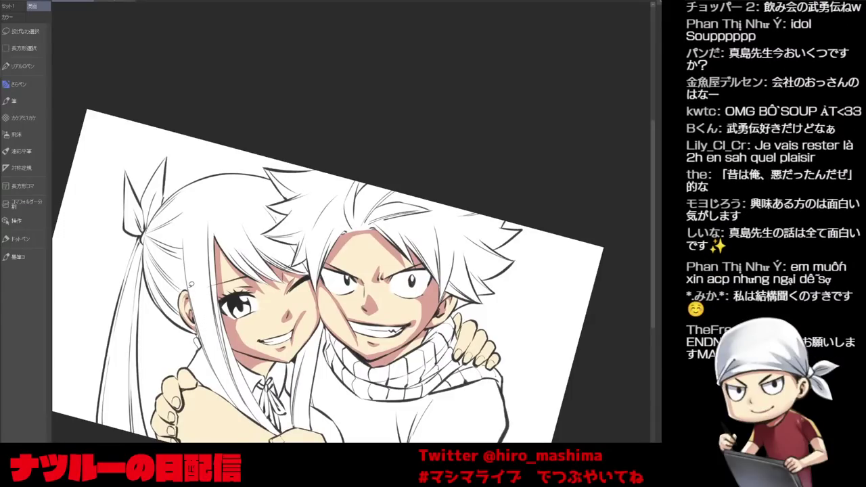
# Shade the inside of the girl's ear and the fingers of the hand holding the arm at the canvas's lower edge.
pyautogui.scroll(-1, 190, 284)
pyautogui.moveTo(192, 291); pyautogui.dragTo(196, 236)
pyautogui.press('-')
pyautogui.press('-')
pyautogui.press('-')
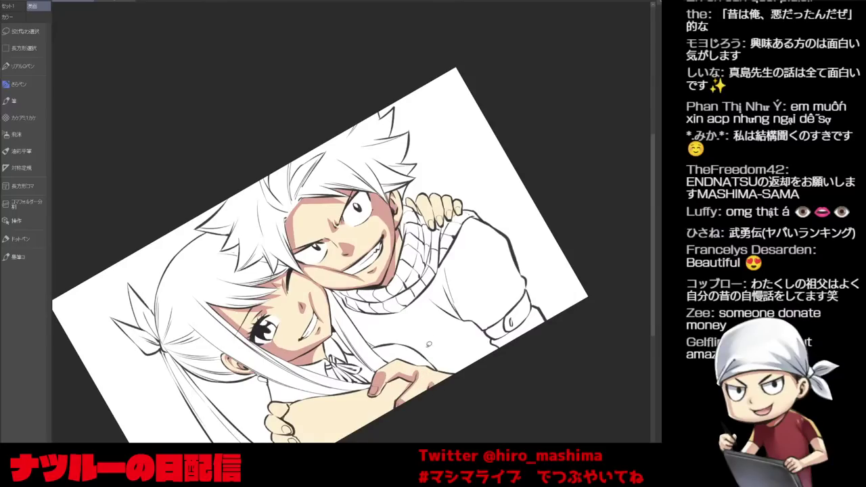
# Add shadows to the back of the lower hand and to the fingers gripping the girl's shoulder.
pyautogui.press('^')
pyautogui.press('^')
pyautogui.press('^')
pyautogui.moveTo(274, 370); pyautogui.dragTo(293, 376)
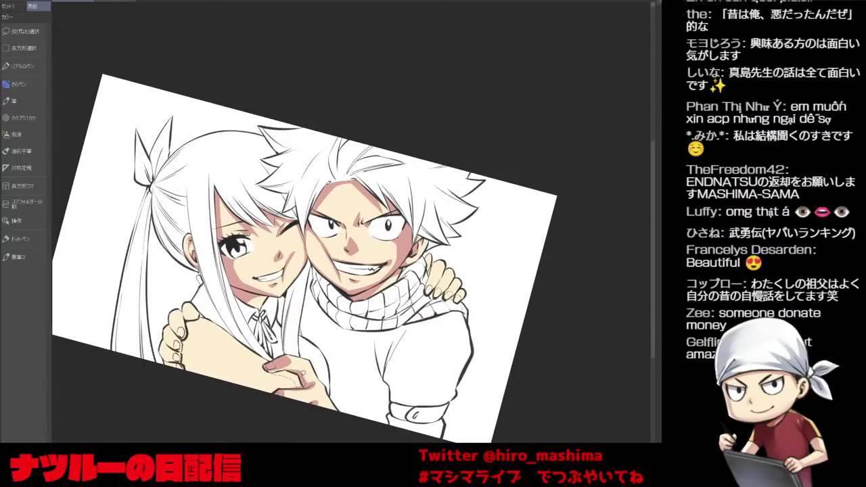
pyautogui.press('^')
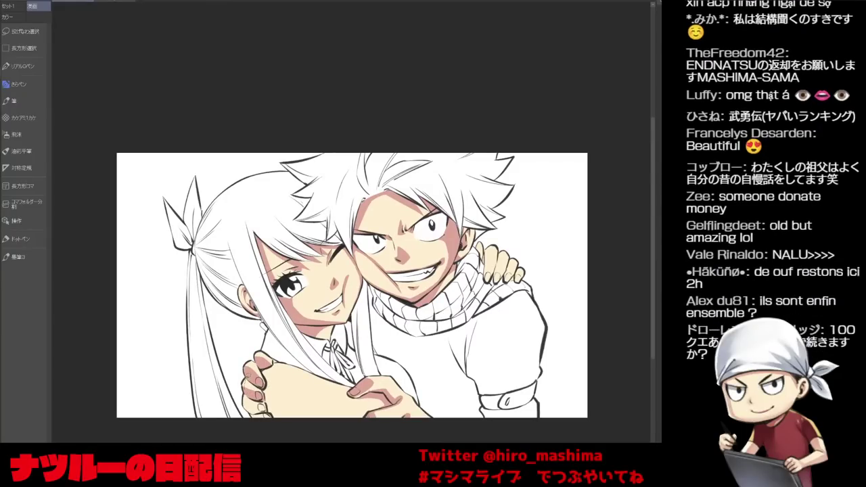
# Complete the finger shadows on the hand at the girl's shoulder and shade the upper arm beside it.
pyautogui.moveTo(247, 382); pyautogui.dragTo(234, 360)
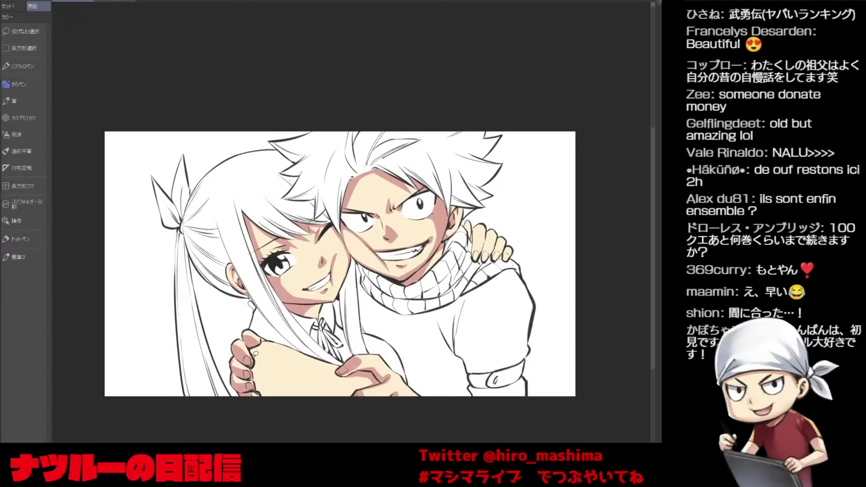
pyautogui.moveTo(261, 388); pyautogui.dragTo(261, 343)
pyautogui.press('^')
pyautogui.press('^')
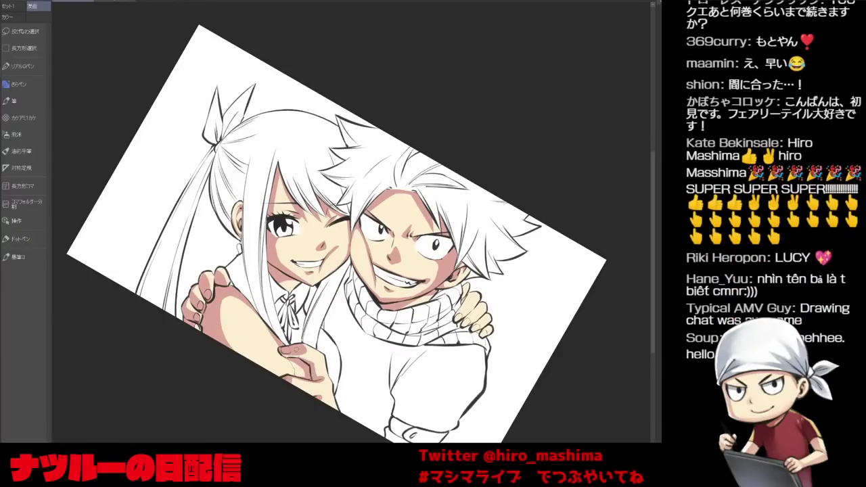
# Blend soft skin shadows into the pressed-together cheeks of the boy and the girl.
pyautogui.press('-')
pyautogui.press('-')
pyautogui.hotkey('ctrl', '+')
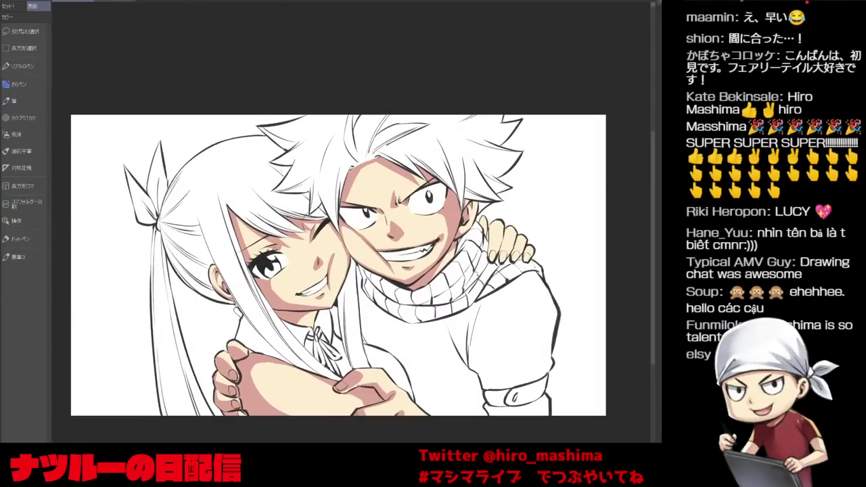
pyautogui.moveTo(641, 234); pyautogui.dragTo(582, 279)
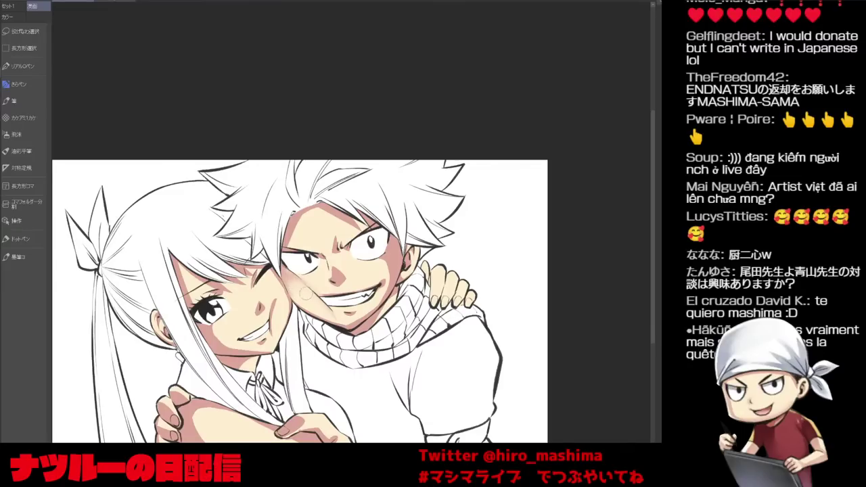
pyautogui.press('^')
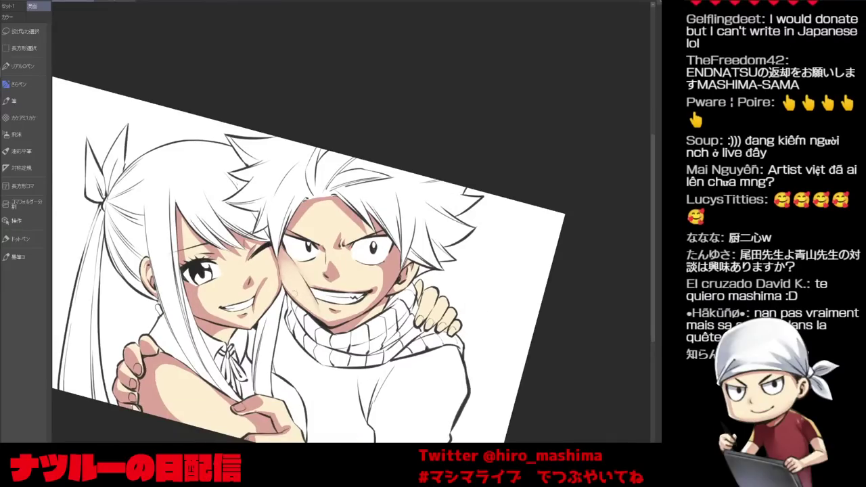
pyautogui.press('-')
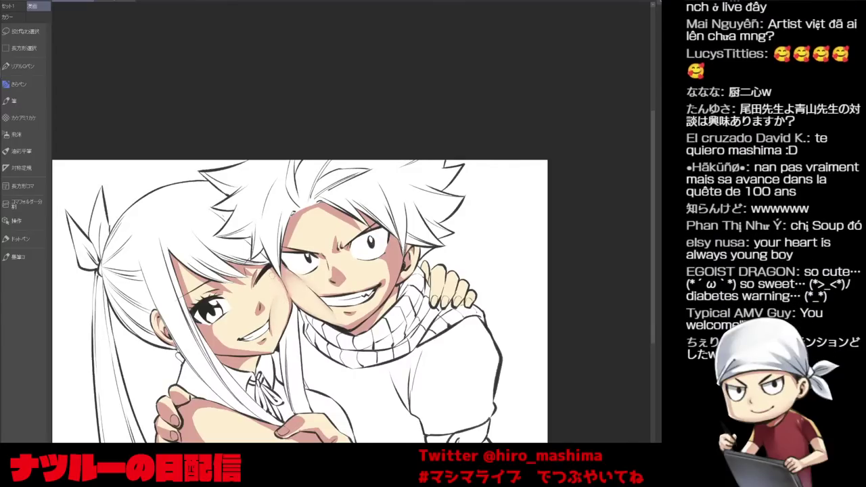
# Build up a soft reddish shade over the boy's nose and blend it into the surrounding skin.
pyautogui.press('^')
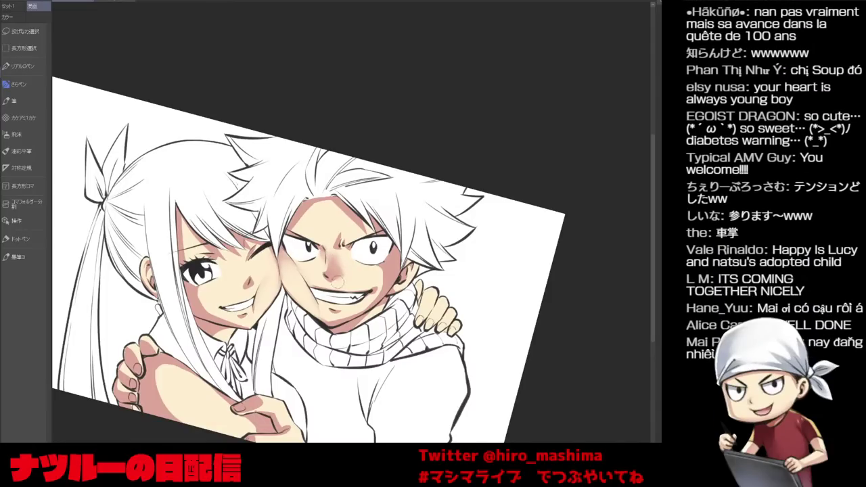
pyautogui.press('^')
pyautogui.press('^')
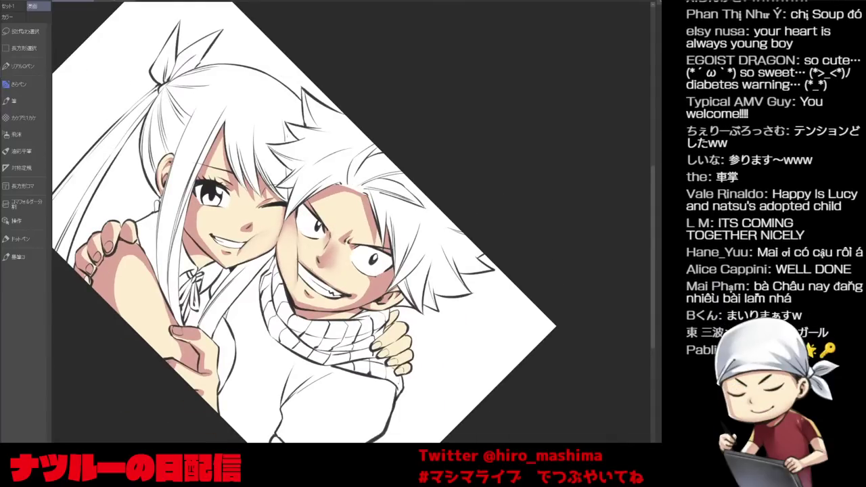
pyautogui.press('-')
pyautogui.press('-')
pyautogui.press('-')
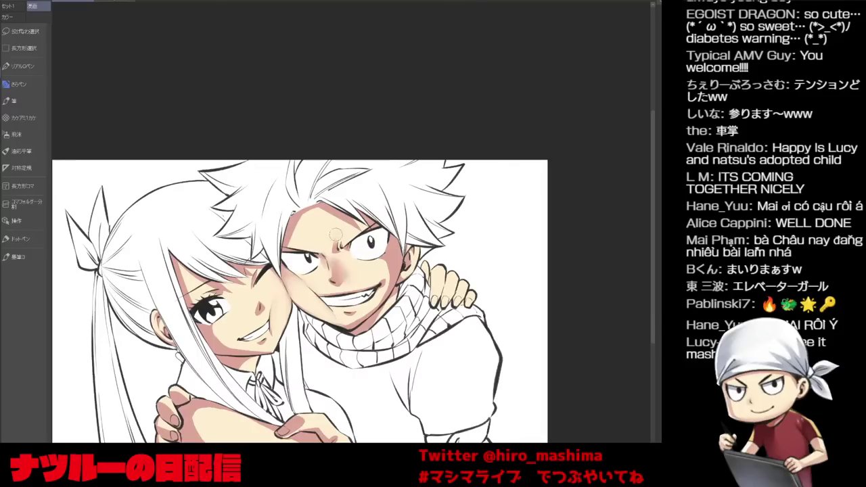
# Soften the skin shadows on the boy's forehead, on the cheek beside his nose and along his jaw and chin.
pyautogui.press('^')
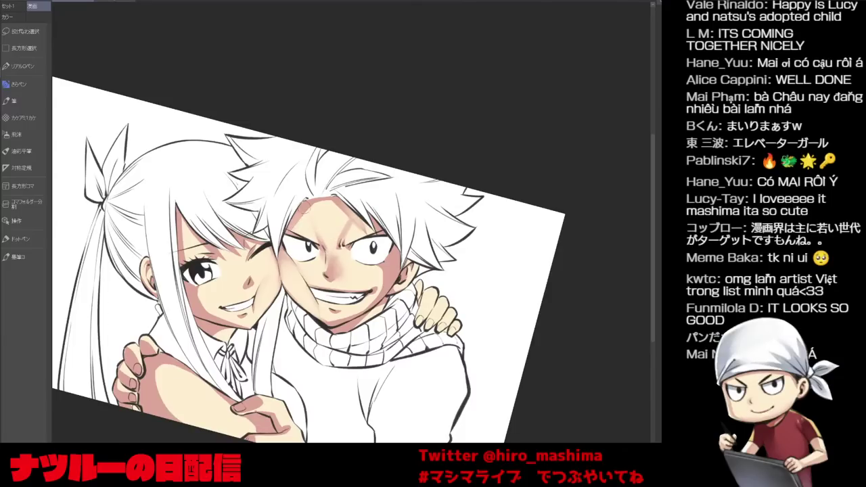
pyautogui.press('-')
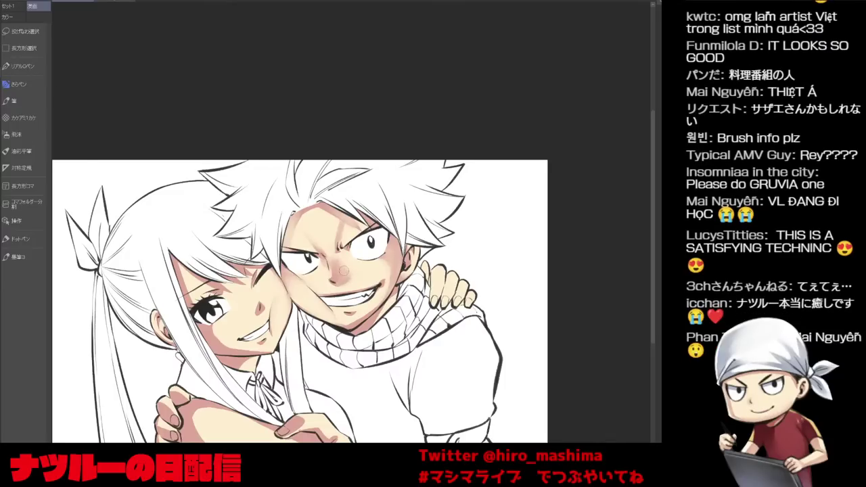
pyautogui.press('^')
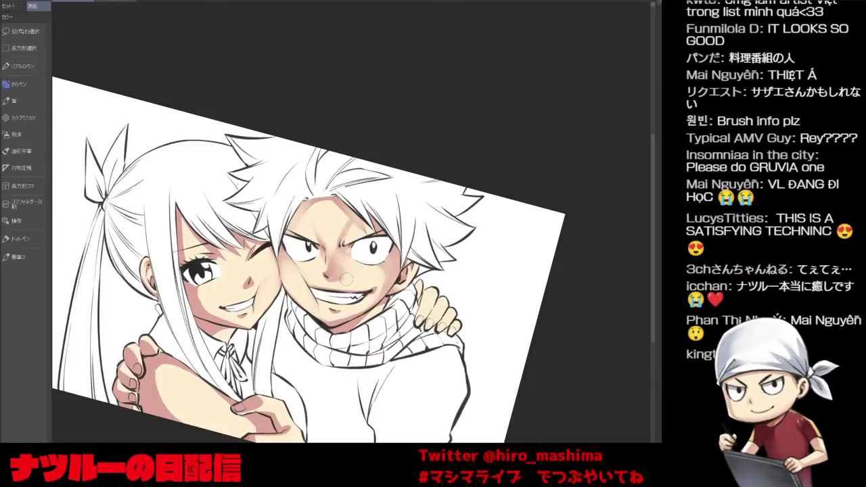
pyautogui.press('-')
pyautogui.press('-')
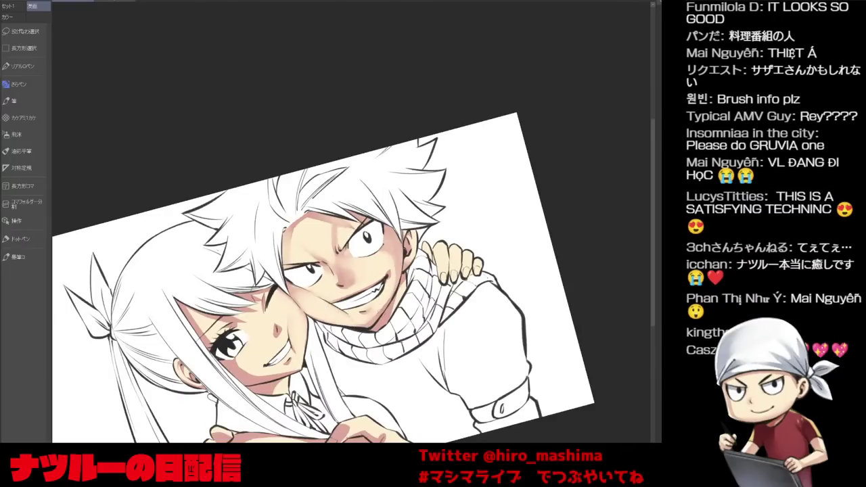
pyautogui.press('^')
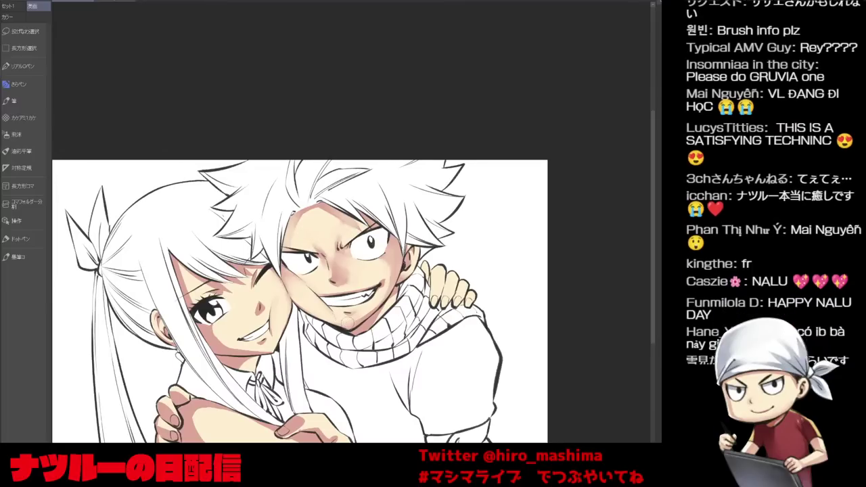
# Paint darker skin shadows over the fingertips of the hand resting on the boy's shoulder.
pyautogui.press('-')
pyautogui.press('^')
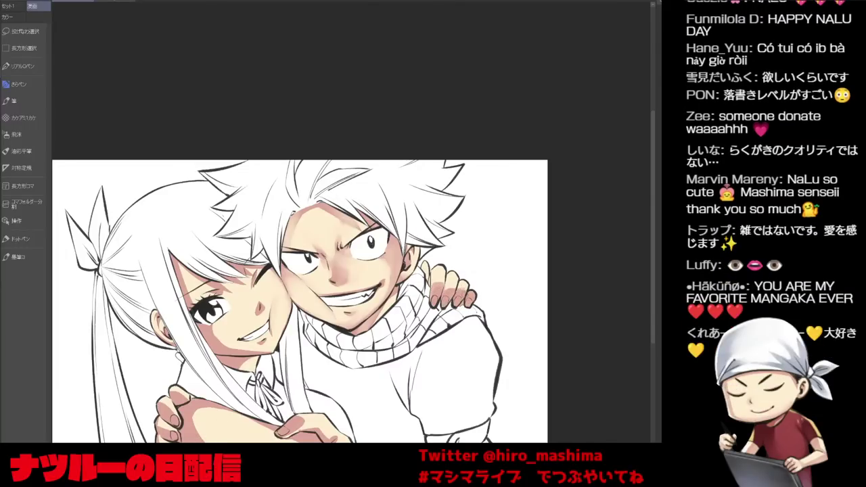
pyautogui.scroll(1, 454, 238)
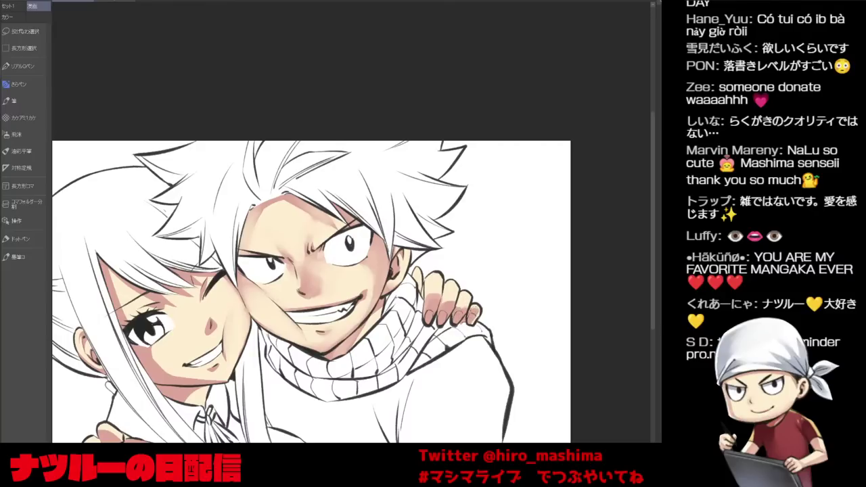
pyautogui.hotkey('ctrl', '+')
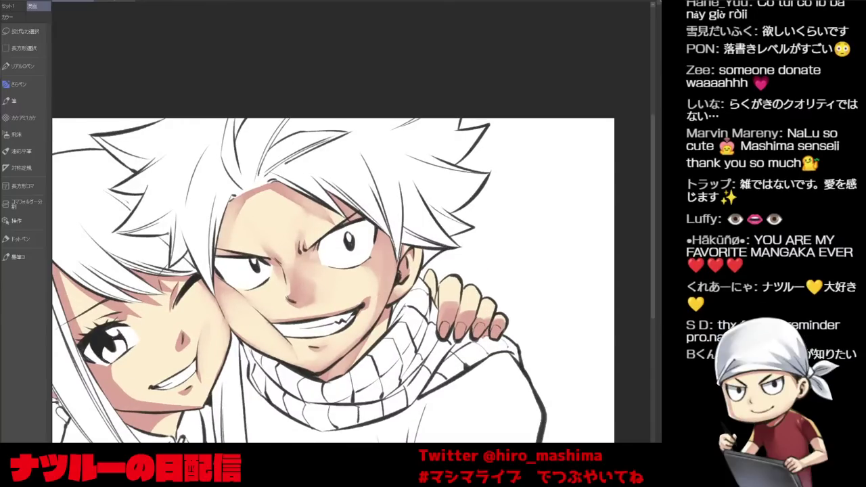
# Blend the edges of the finger shadows on the hand at the boy's shoulder.
pyautogui.hotkey('ctrl', '+')
pyautogui.moveTo(534, 303); pyautogui.dragTo(384, 259)
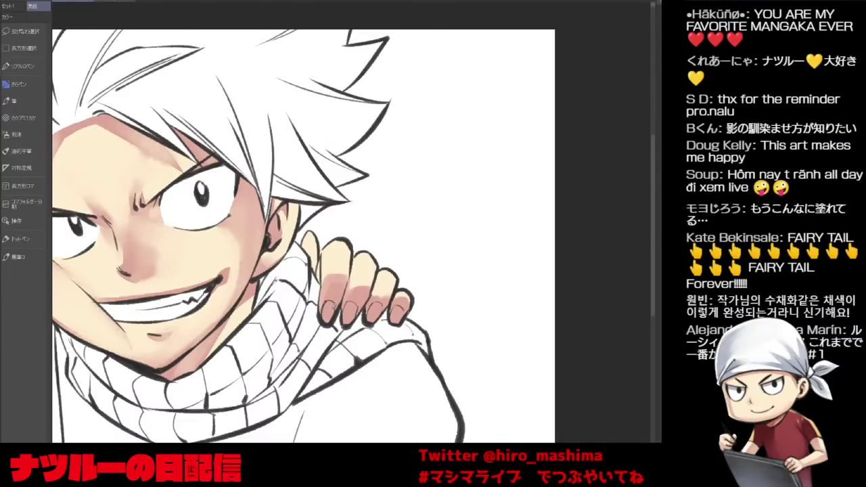
pyautogui.scroll(2, 374, 299)
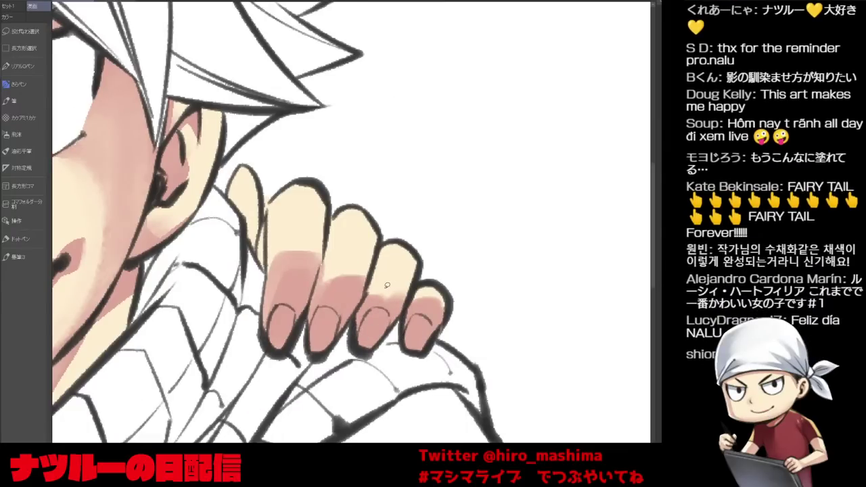
pyautogui.scroll(-3, 277, 256)
pyautogui.moveTo(277, 255); pyautogui.dragTo(343, 270)
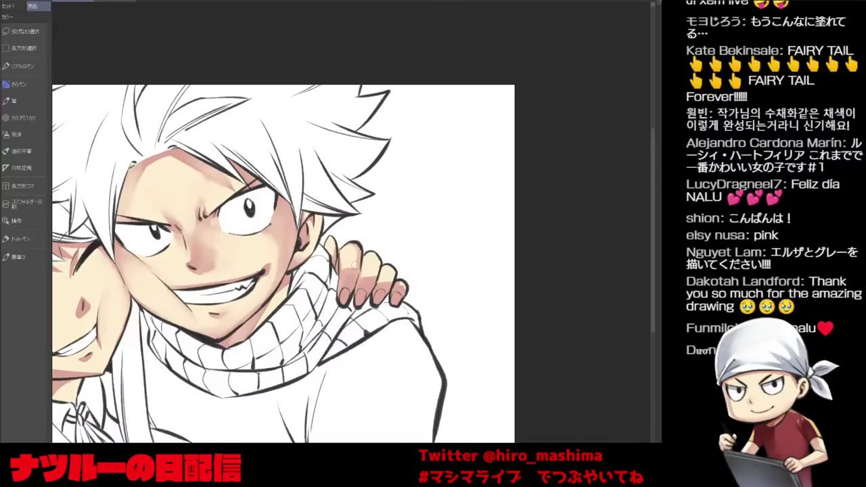
pyautogui.hotkey('ctrl', '+')
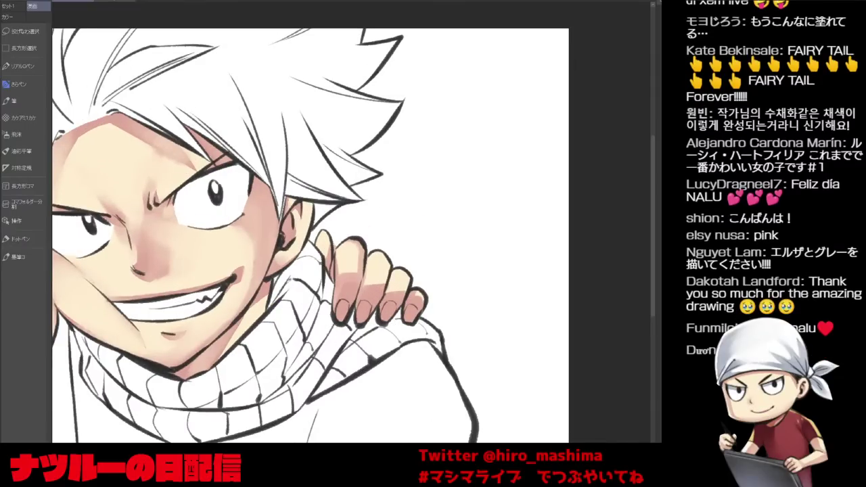
pyautogui.scroll(-2, 334, 251)
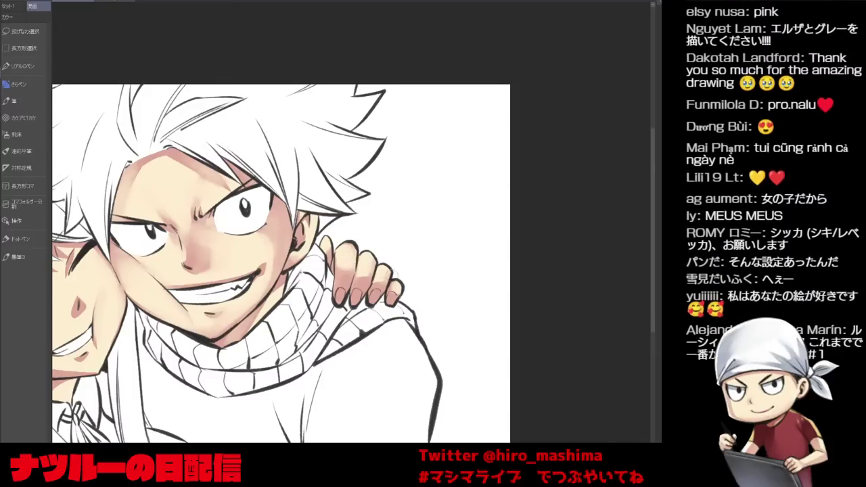
# Soften the shadows on the girl's upper arm and on the hands gripping it.
pyautogui.hotkey('ctrl', '-')
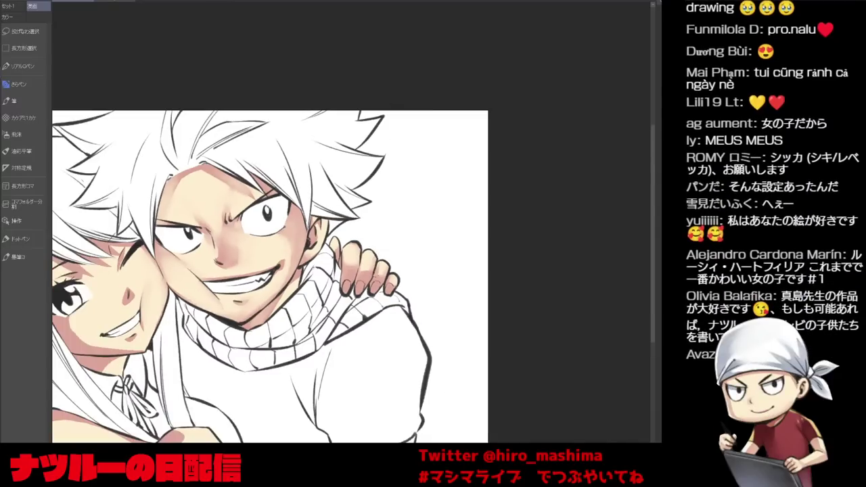
pyautogui.moveTo(307, 386); pyautogui.dragTo(342, 332)
pyautogui.scroll(-1, 214, 375)
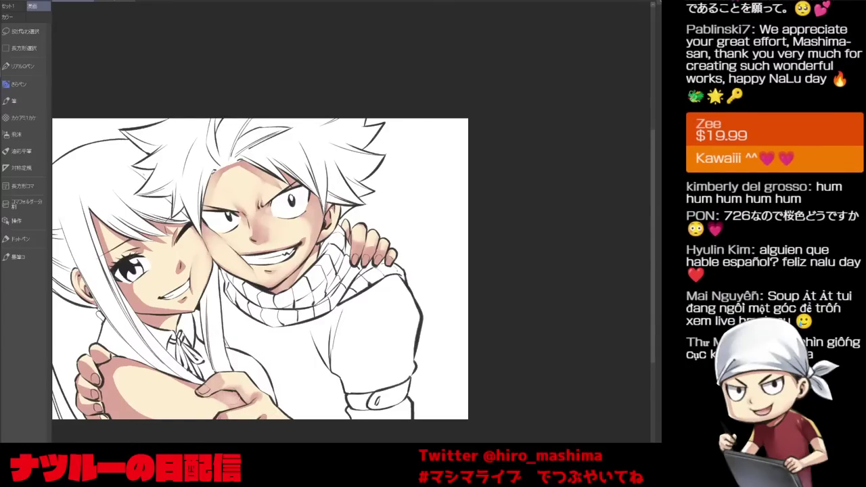
pyautogui.moveTo(216, 396); pyautogui.dragTo(259, 397)
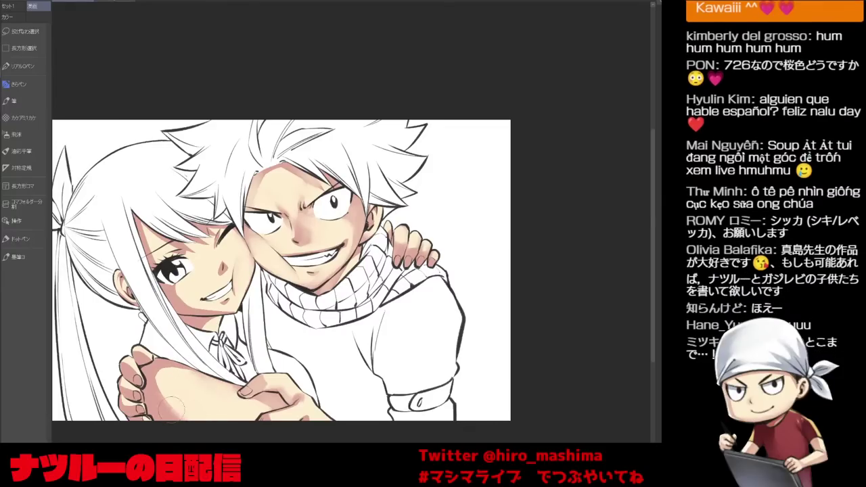
pyautogui.moveTo(165, 358)
pyautogui.mouseDown()
pyautogui.moveTo(214, 370)
pyautogui.moveTo(247, 321)
pyautogui.mouseUp()
pyautogui.moveTo(235, 400)
pyautogui.mouseDown()
pyautogui.moveTo(309, 318)
pyautogui.moveTo(355, 348)
pyautogui.mouseUp()
pyautogui.press('^')
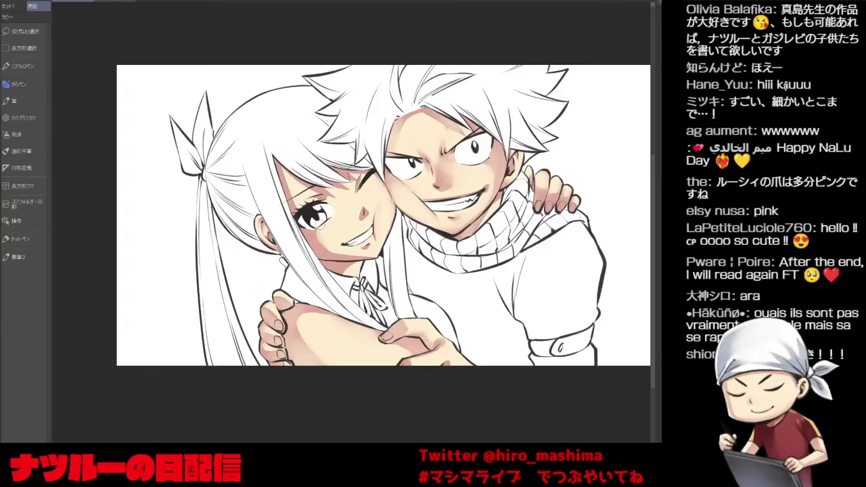
# Blend the shadows along the girl's jaw and lower cheek into the lighter skin tone.
pyautogui.press('^')
pyautogui.scroll(1, 320, 183)
pyautogui.scroll(2, 366, 196)
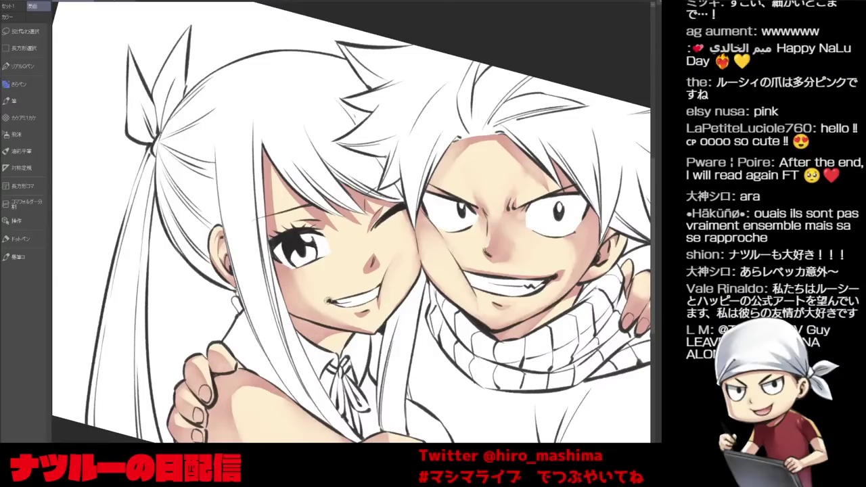
pyautogui.press('-')
pyautogui.press('-')
pyautogui.press('-')
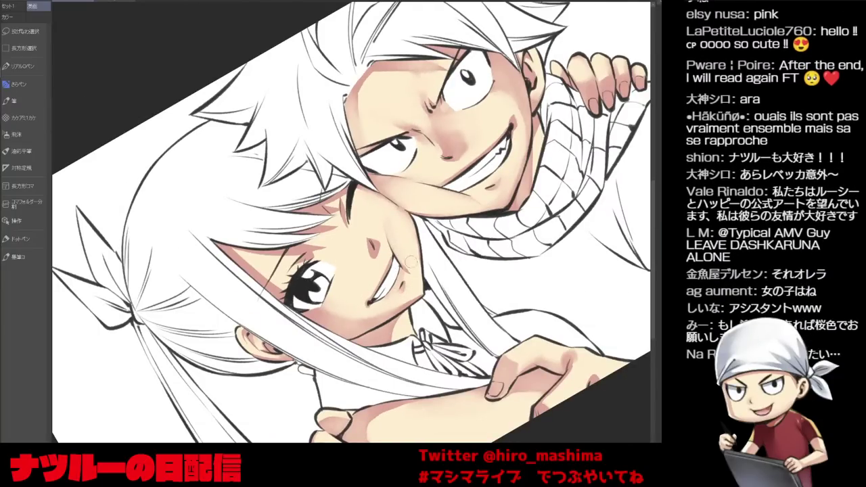
# Blend the shadow on the girl's nose into a soft warm shade reaching toward her cheek.
pyautogui.press('^')
pyautogui.press('^')
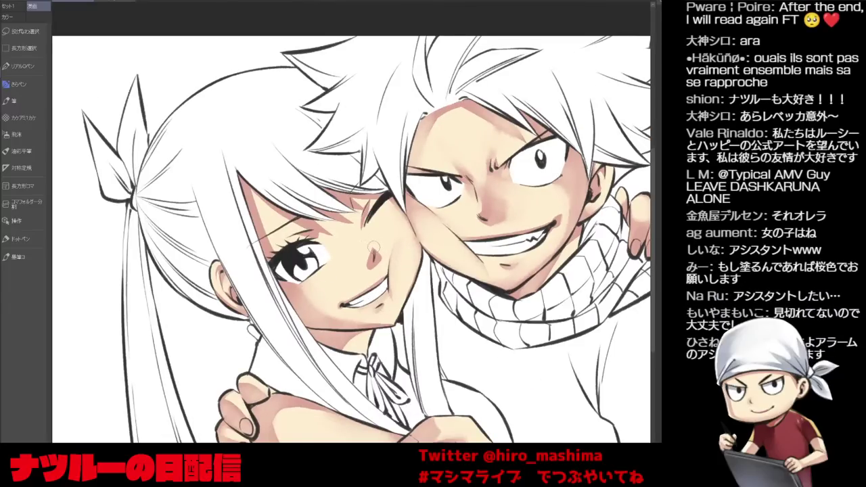
pyautogui.press('^')
pyautogui.moveTo(368, 263); pyautogui.dragTo(374, 253)
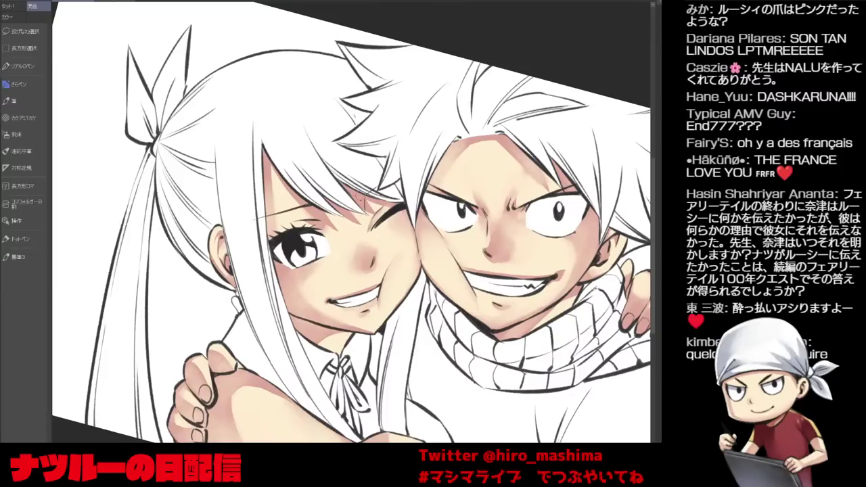
pyautogui.press('-')
# Apply soft blush shading to the girl's cheek below her open eye and deepen the warm tone on her nose.
pyautogui.moveTo(464, 393)
pyautogui.mouseDown()
pyautogui.moveTo(473, 328)
pyautogui.moveTo(432, 333)
pyautogui.mouseUp()
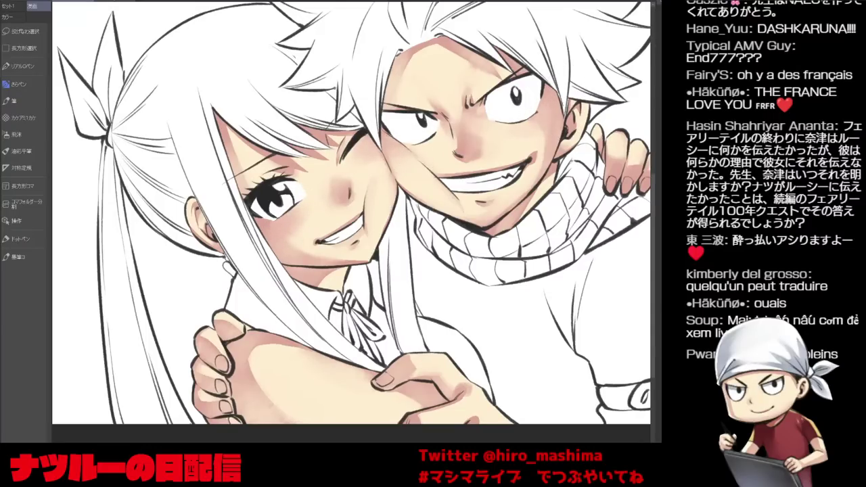
pyautogui.scroll(-2, 351, 221)
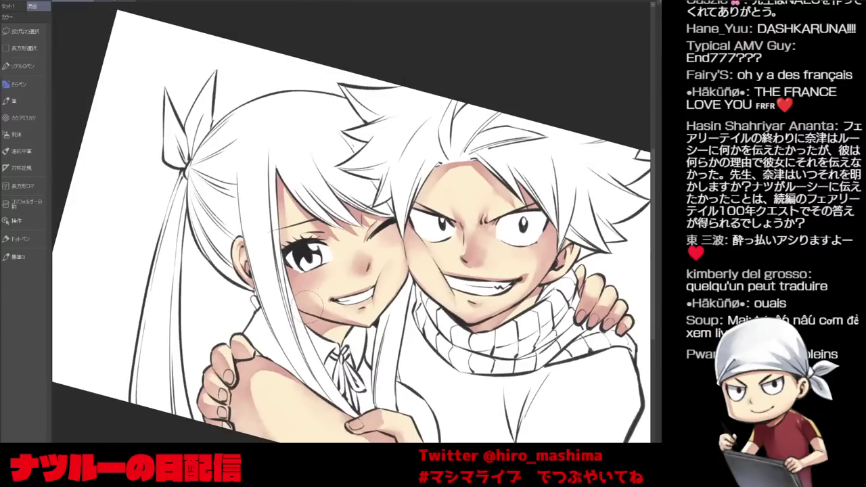
pyautogui.press('-')
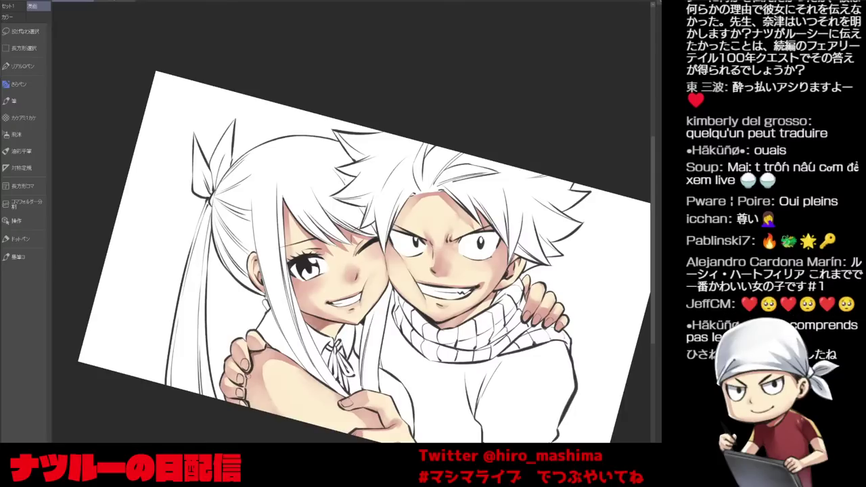
pyautogui.moveTo(254, 373); pyautogui.dragTo(244, 338)
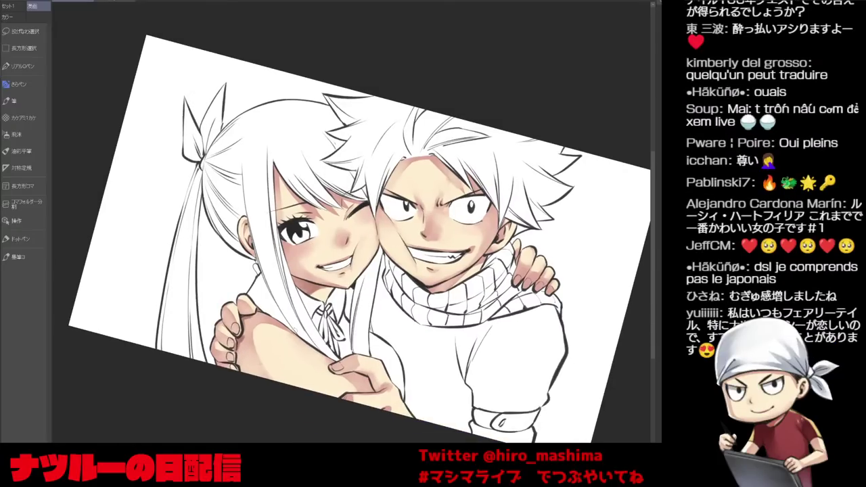
pyautogui.press('-')
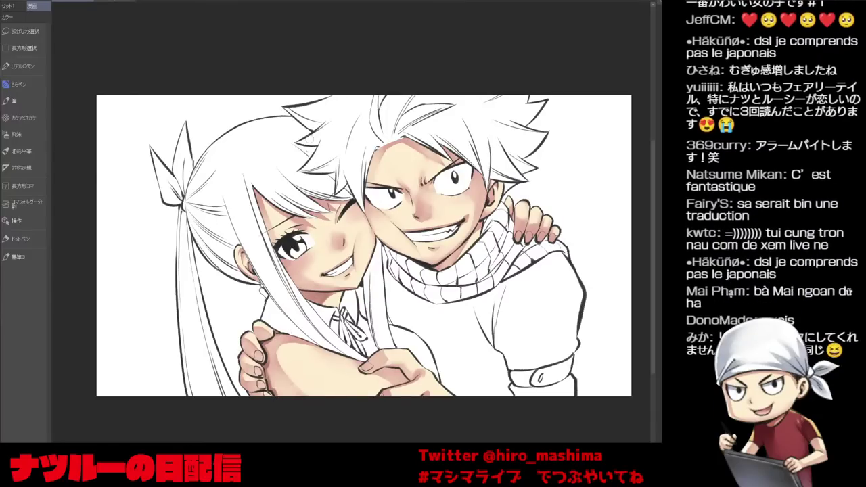
# Examine the skin shading on both faces and the hands at several canvas angles.
pyautogui.press('^')
pyautogui.moveTo(310, 140); pyautogui.dragTo(304, 226)
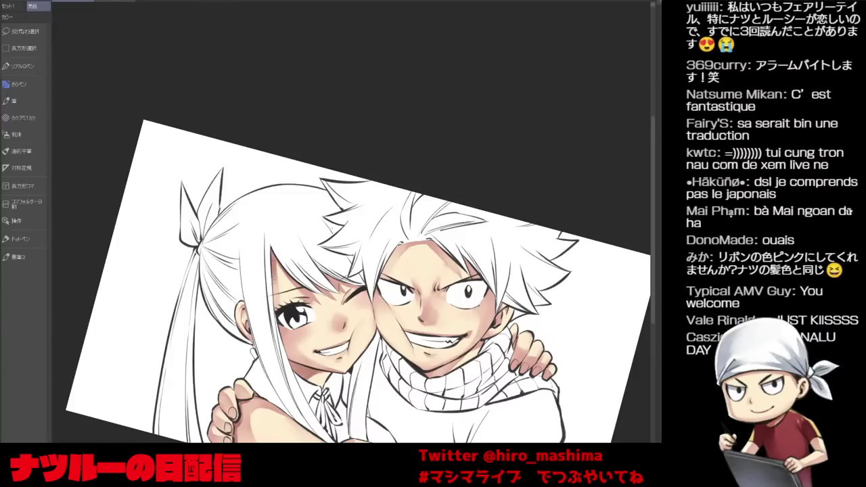
pyautogui.press('^')
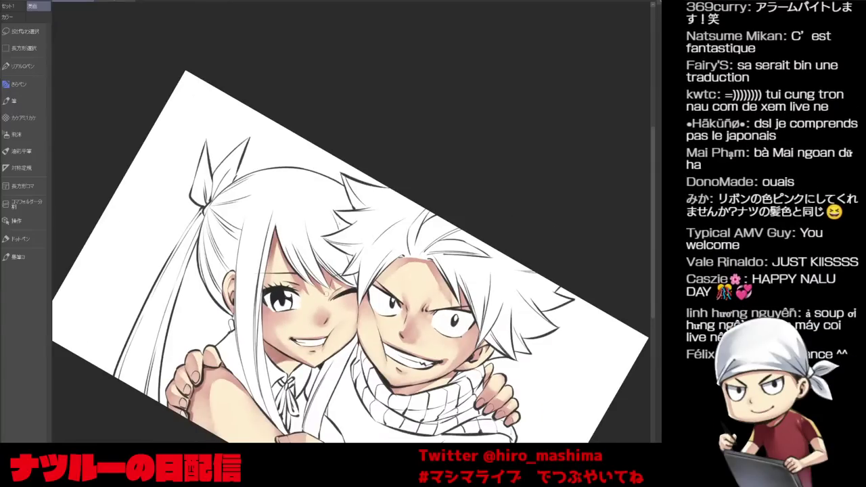
pyautogui.press('-')
pyautogui.press('-')
pyautogui.press('-')
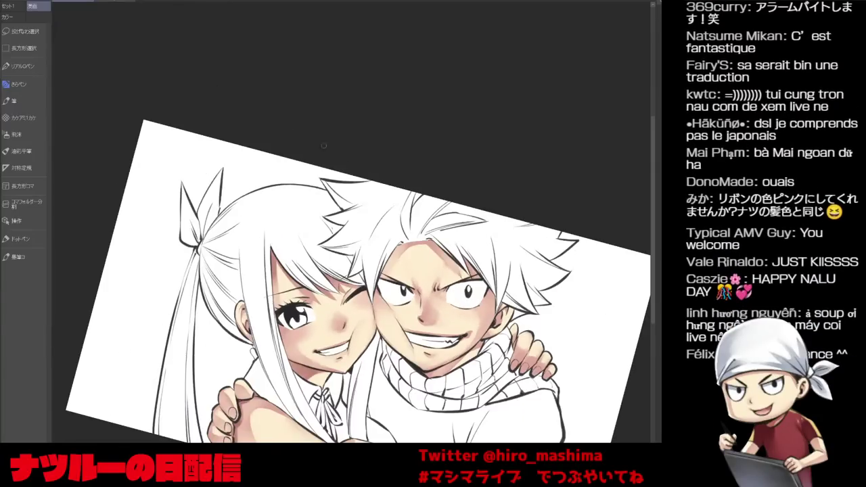
pyautogui.moveTo(325, 145); pyautogui.dragTo(260, 140)
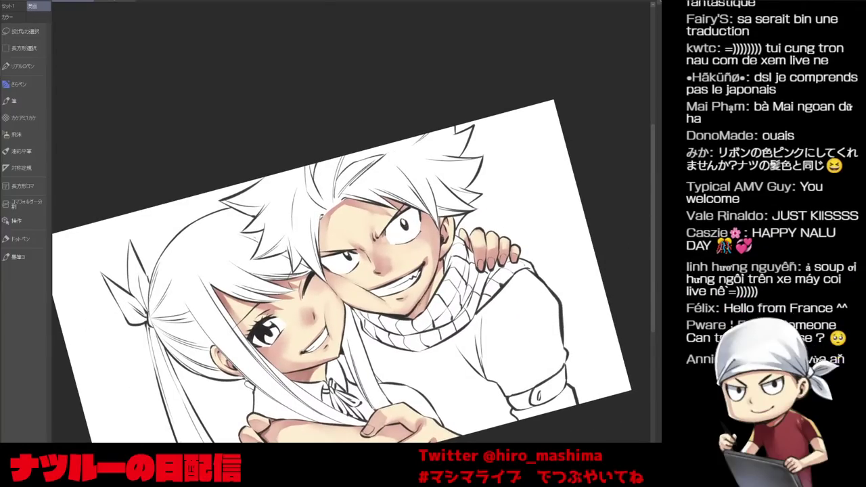
pyautogui.press('-')
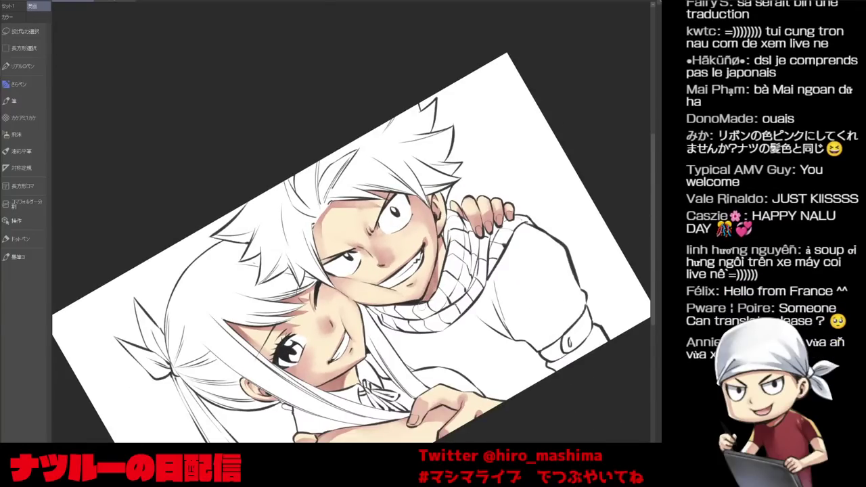
pyautogui.press('^')
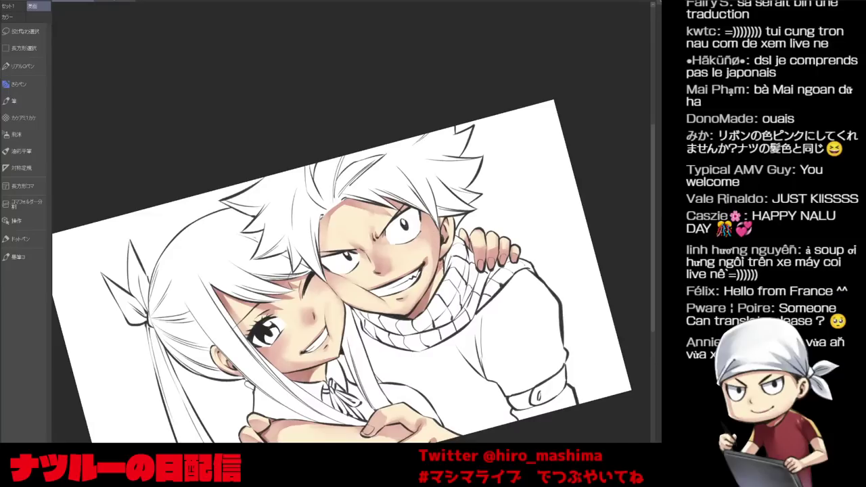
pyautogui.press('^')
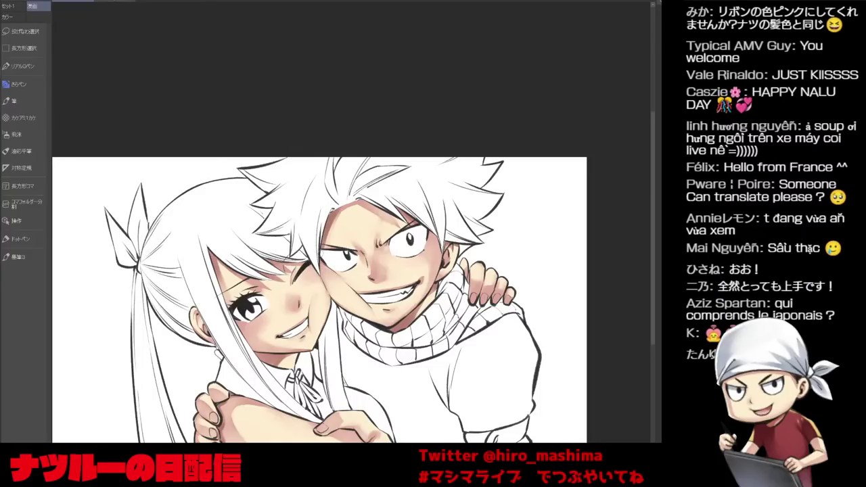
# Blend the shadow on the boy's forehead along the edge of his hair.
pyautogui.press('^')
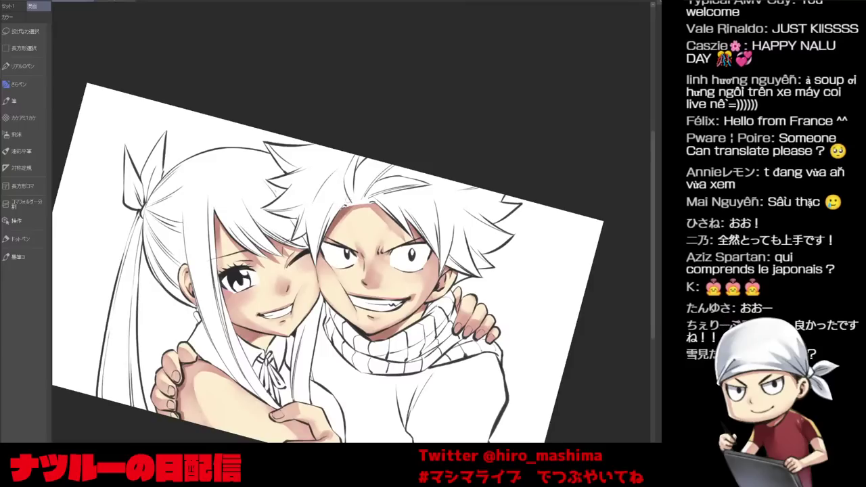
pyautogui.press('^')
pyautogui.press('^')
pyautogui.moveTo(391, 215); pyautogui.dragTo(408, 257)
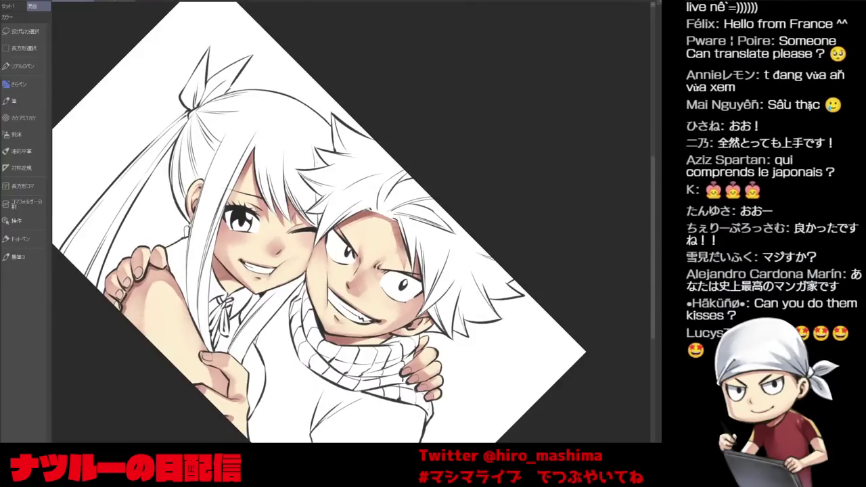
pyautogui.press('-')
pyautogui.press('-')
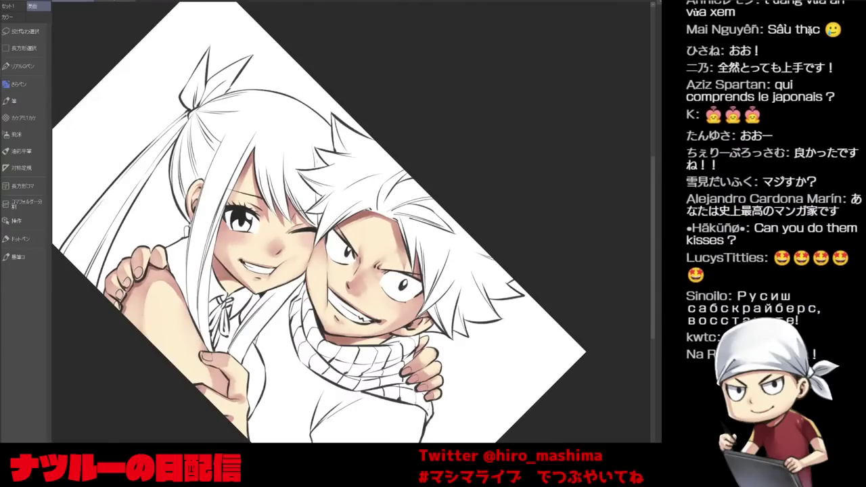
pyautogui.press('-')
pyautogui.press('-')
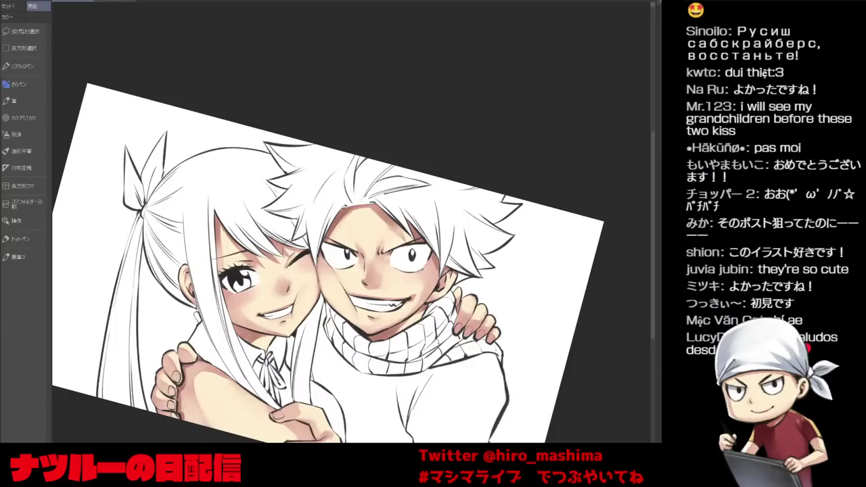
# Soften the shading on the boy's cheek beside the corner of his grin.
pyautogui.hotkey('ctrl', '+')
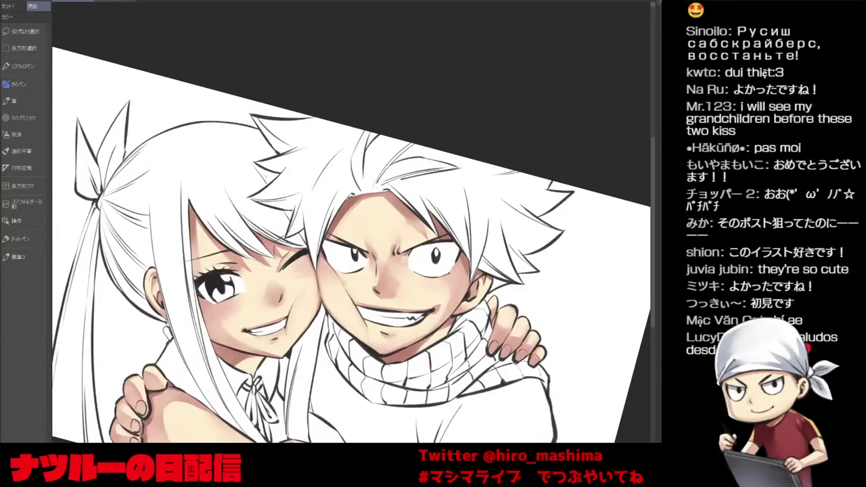
pyautogui.moveTo(345, 289); pyautogui.dragTo(356, 305)
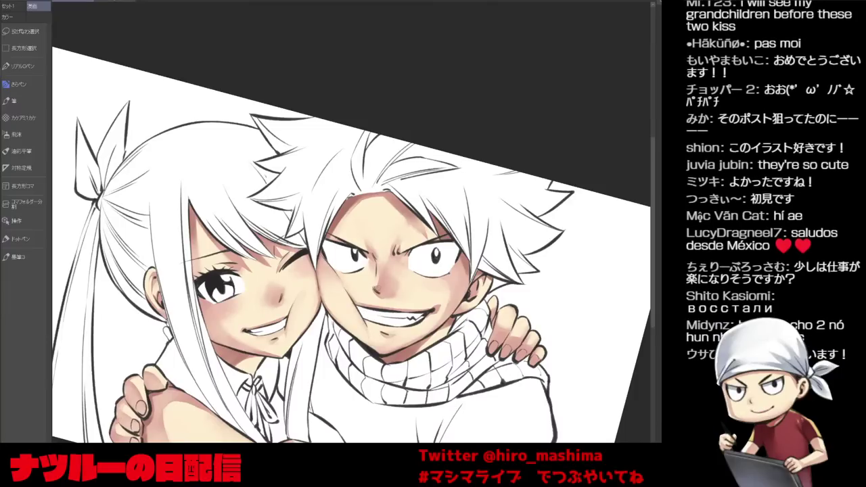
pyautogui.press('-')
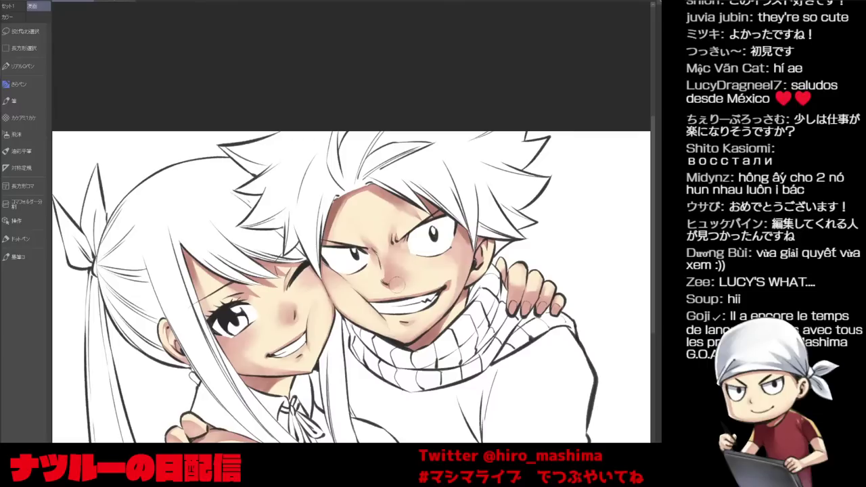
pyautogui.press('^')
pyautogui.press('^')
pyautogui.press('^')
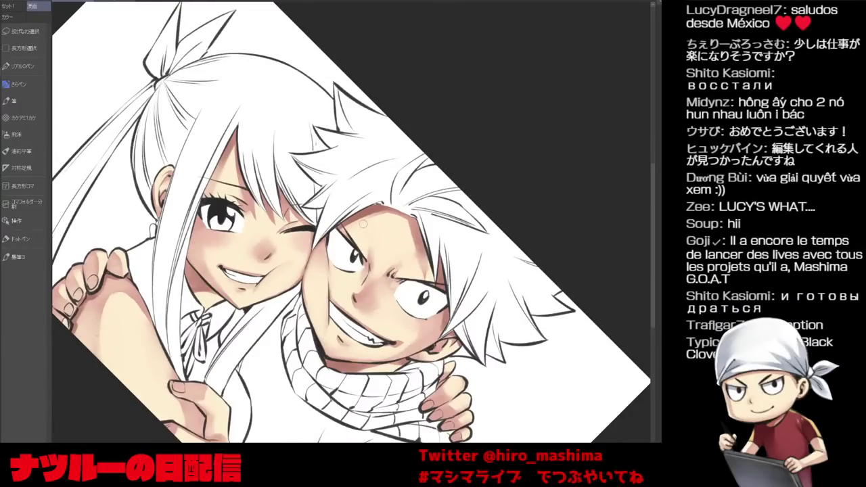
pyautogui.press('-')
pyautogui.press('-')
pyautogui.press('-')
pyautogui.moveTo(363, 224); pyautogui.dragTo(356, 206)
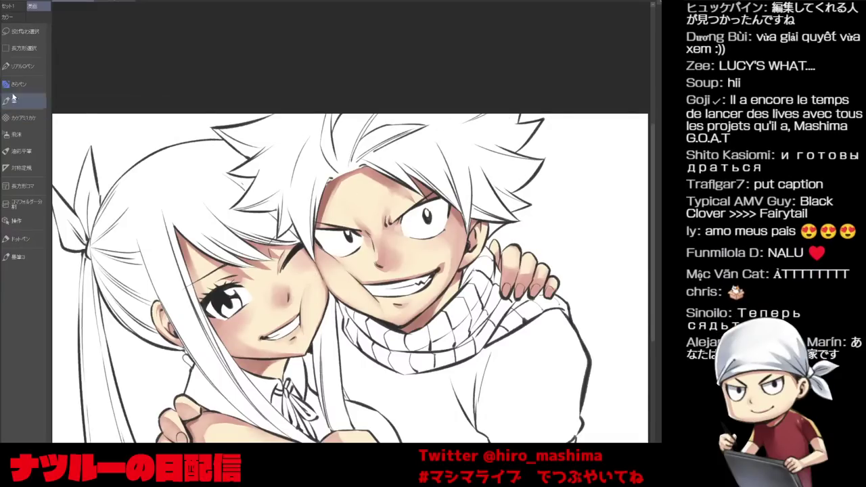
pyautogui.moveTo(304, 75); pyautogui.dragTo(306, 25)
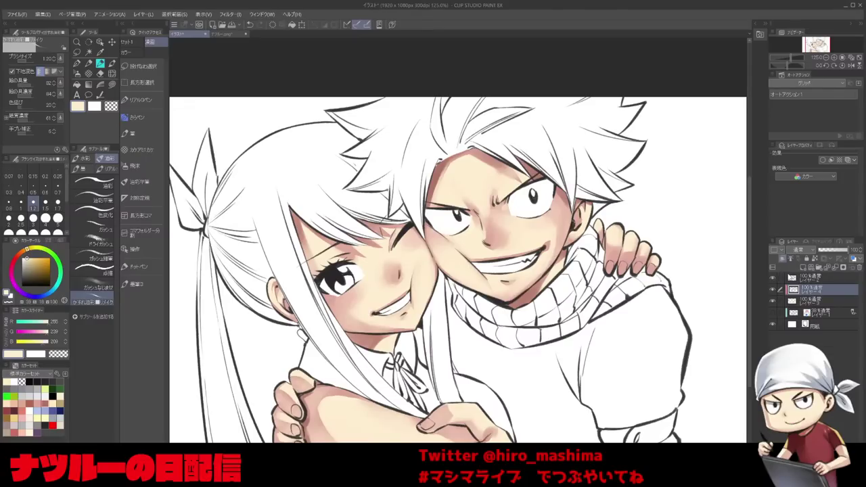
# Hide and show the flat skin color layer repeatedly to check what it contains.
pyautogui.click(809, 304)
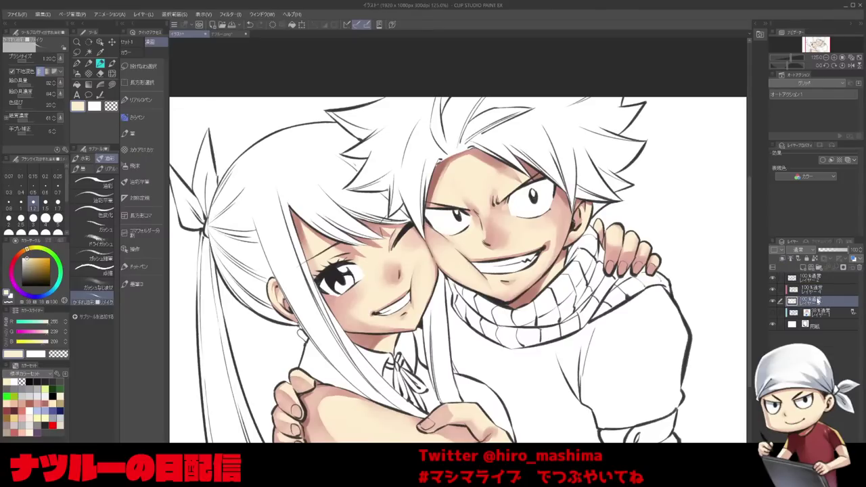
pyautogui.click(772, 300)
pyautogui.click(772, 301)
pyautogui.click(771, 301)
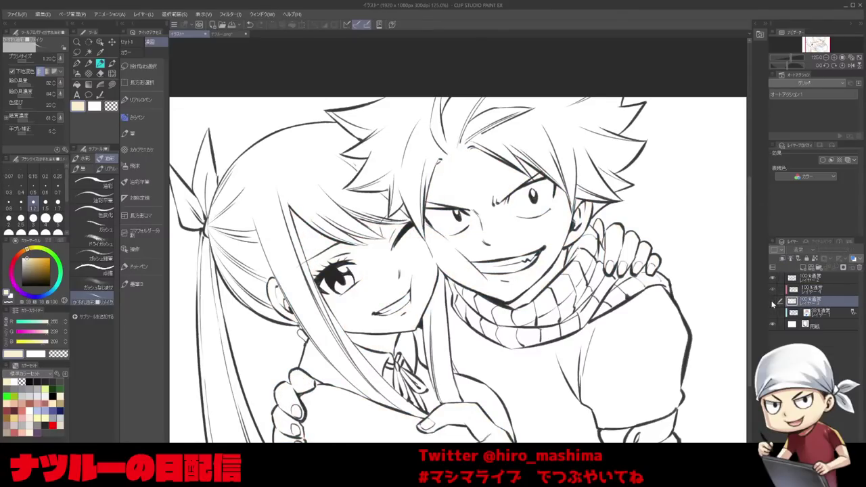
pyautogui.click(772, 302)
pyautogui.click(772, 301)
pyautogui.click(772, 301)
# Select the skin shadow layer and toggle its visibility to compare the skin with and without shading.
pyautogui.click(792, 290)
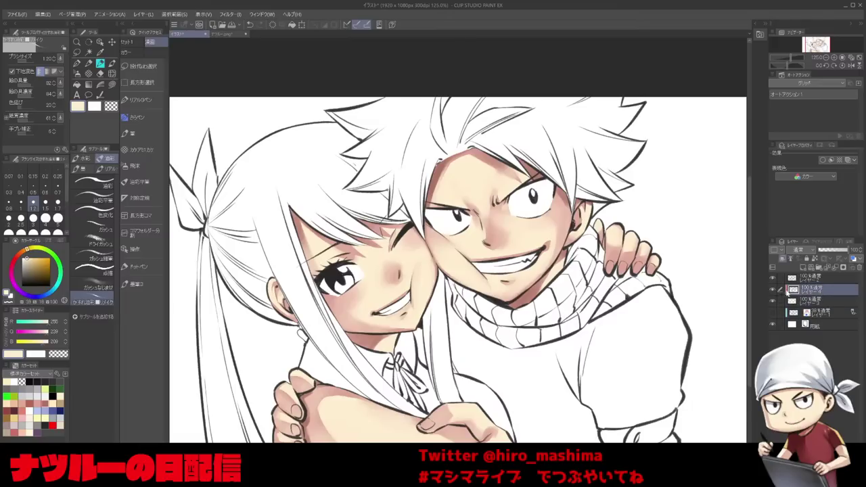
pyautogui.click(770, 289)
pyautogui.click(771, 289)
pyautogui.click(771, 289)
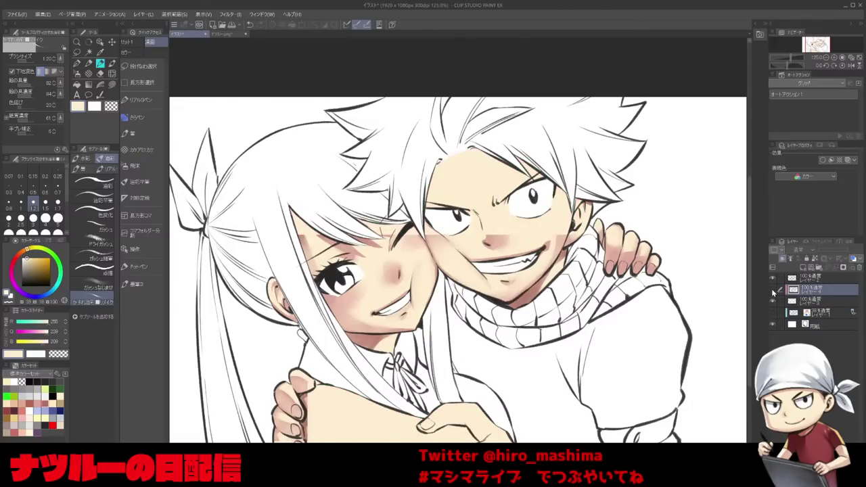
pyautogui.click(771, 288)
pyautogui.click(771, 289)
pyautogui.click(772, 289)
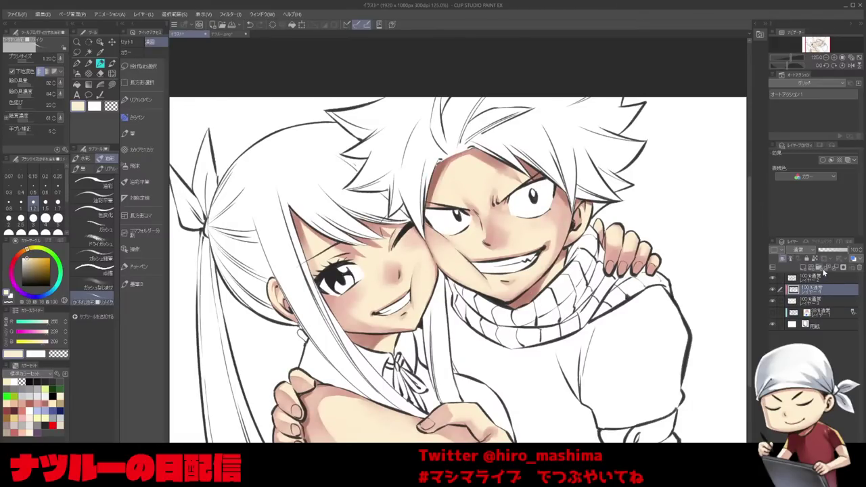
pyautogui.hotkey('ctrl', '-')
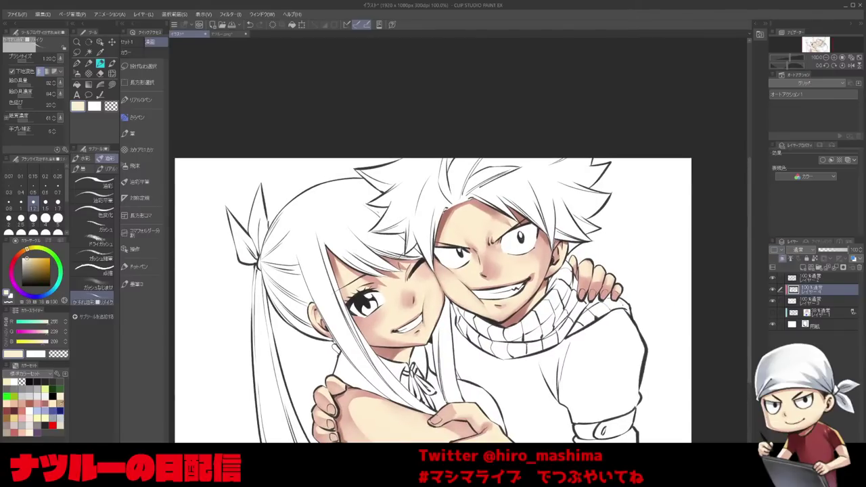
# Pick a paler cream skin tone, undo the last change and reduce the oil brush size to 0.50.
pyautogui.click(27, 257)
pyautogui.moveTo(433, 291); pyautogui.dragTo(482, 277)
pyautogui.press('[')
pyautogui.press('[')
pyautogui.hotkey('ctrl', 'z')
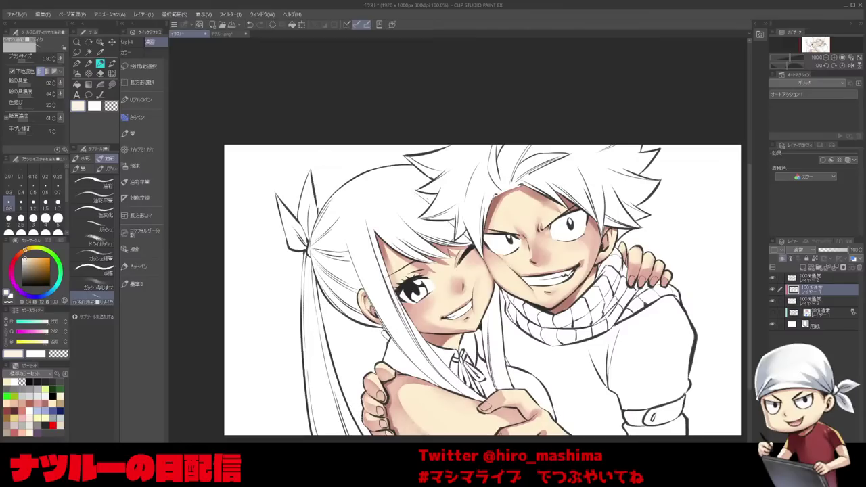
pyautogui.press('[')
pyautogui.press('[')
pyautogui.press('[')
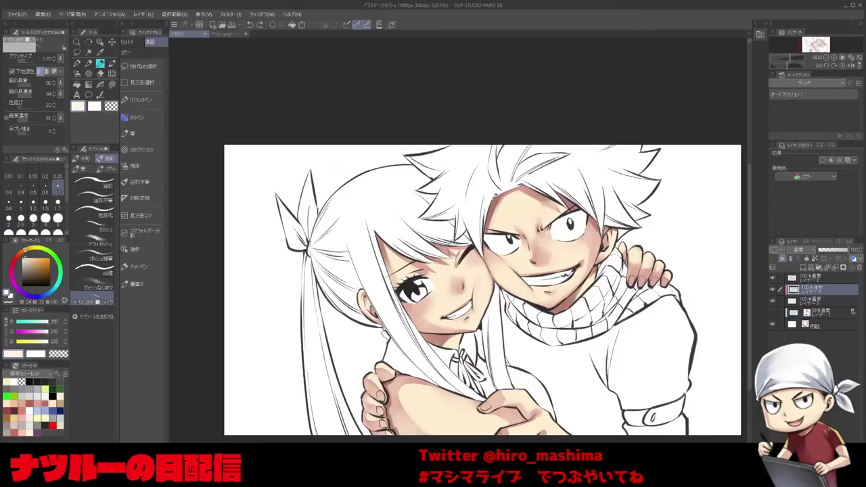
pyautogui.press('-')
pyautogui.press('^')
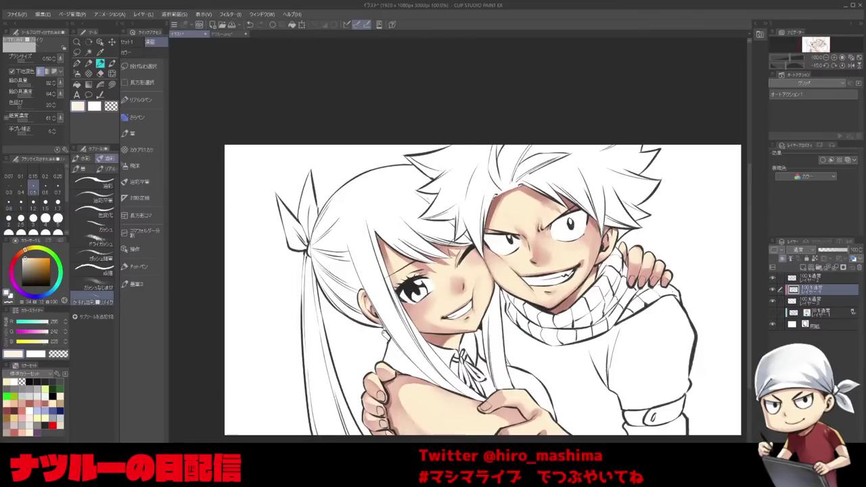
# Try oil brush sizes of 0.60 and 0.70 for detail work on the faces.
pyautogui.moveTo(641, 248); pyautogui.dragTo(585, 300)
pyautogui.press(']')
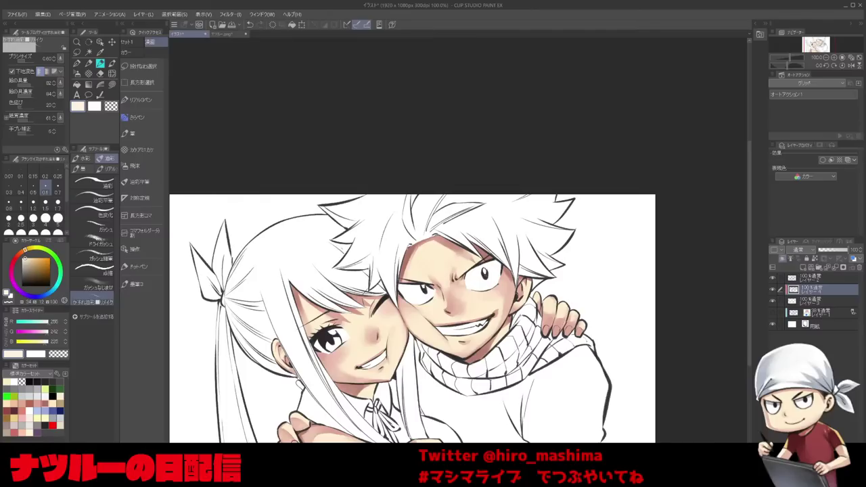
pyautogui.press(']')
pyautogui.moveTo(412, 318); pyautogui.dragTo(425, 320)
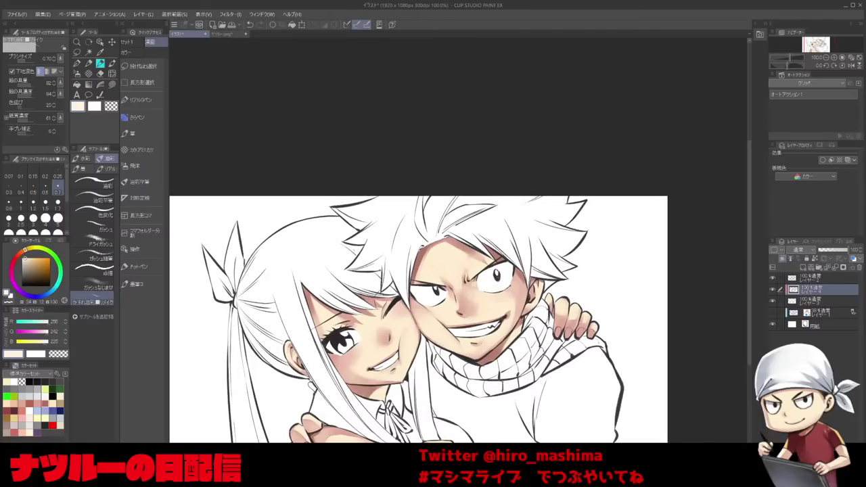
pyautogui.press(']')
pyautogui.press('^')
pyautogui.press('[')
pyautogui.press('[')
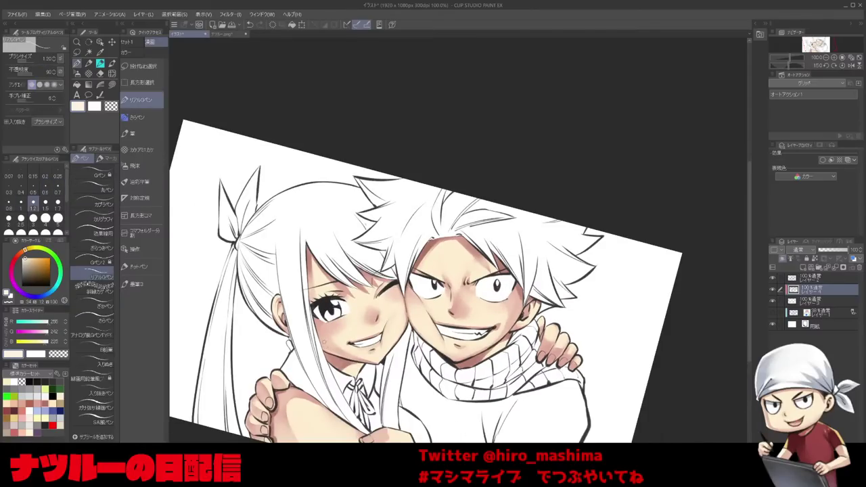
# Switch to the SAI風ペン pen and reduce its brush size to 0.80.
pyautogui.press('p')
pyautogui.press('p')
pyautogui.scroll(1, 314, 342)
pyautogui.press('[')
pyautogui.press('[')
pyautogui.press('[')
pyautogui.press('[')
pyautogui.press('[')
pyautogui.press('[')
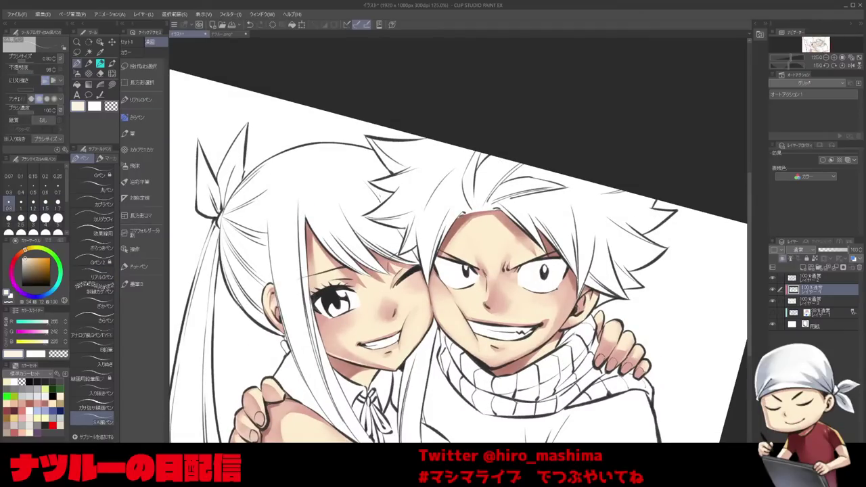
# Inspect the skin of both faces, the hands and the arm from different canvas angles.
pyautogui.press('-')
pyautogui.press('-')
pyautogui.press('-')
pyautogui.moveTo(541, 428); pyautogui.dragTo(533, 412)
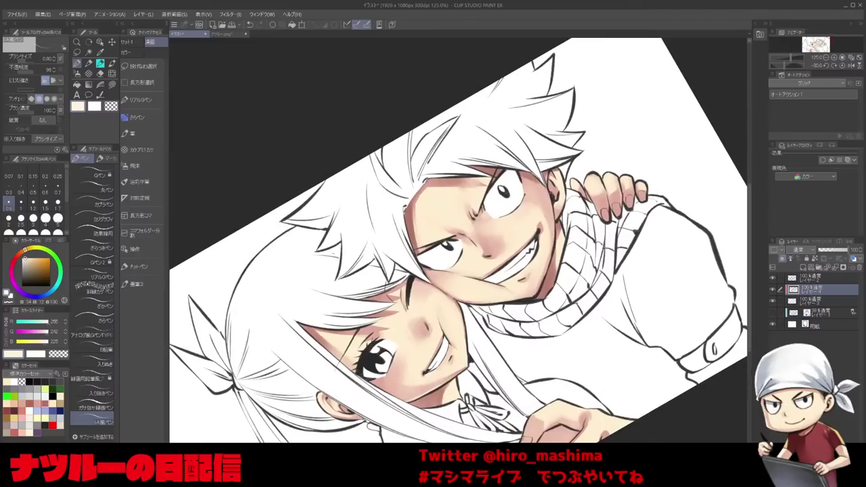
pyautogui.press('^')
pyautogui.press('^')
pyautogui.press('^')
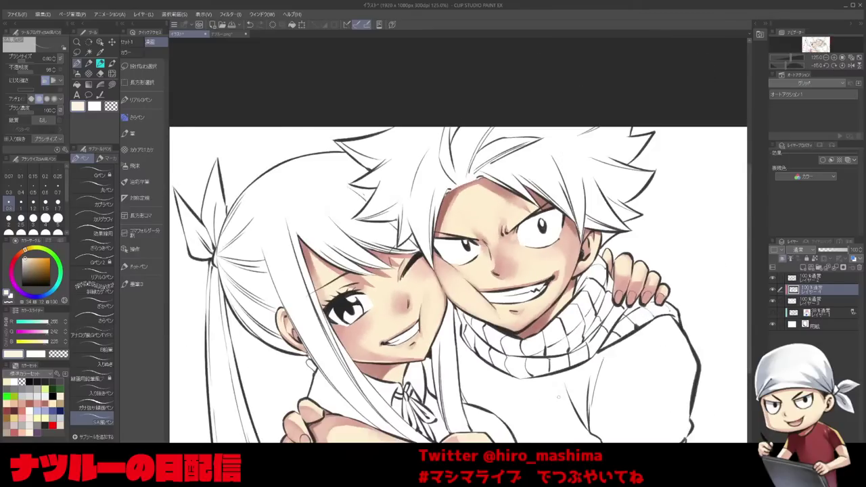
pyautogui.moveTo(432, 407); pyautogui.dragTo(367, 359)
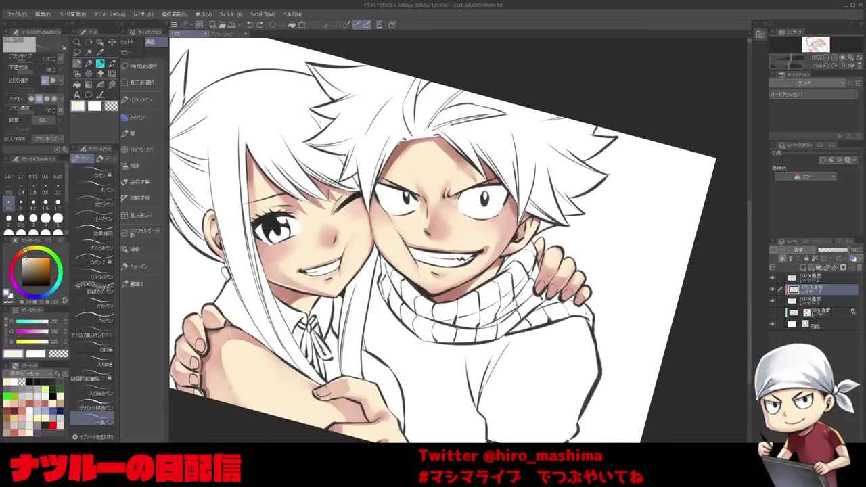
pyautogui.moveTo(424, 296); pyautogui.dragTo(439, 398)
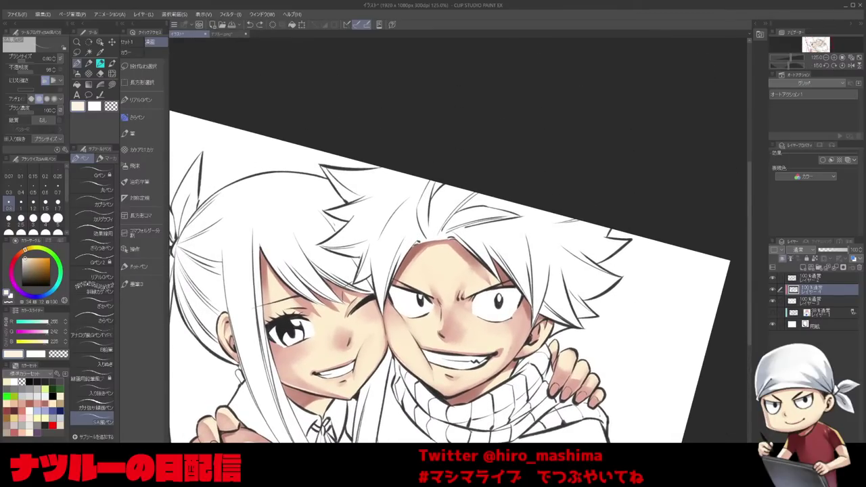
pyautogui.press('-')
pyautogui.press('-')
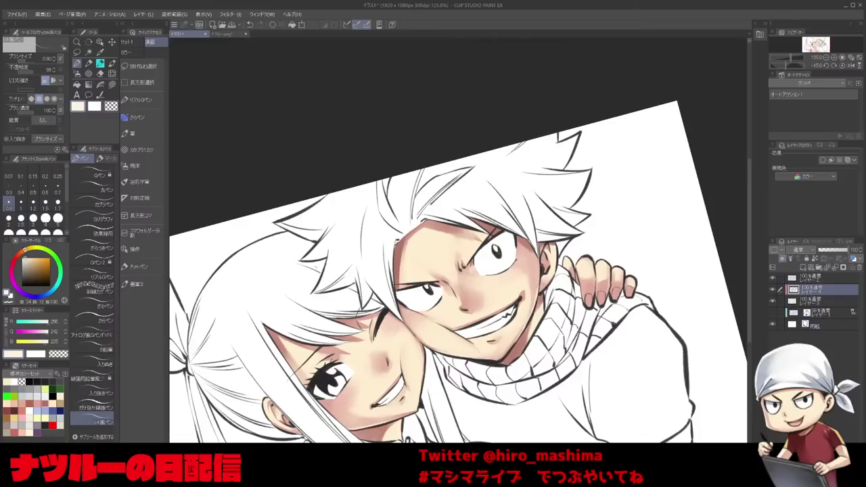
# Set the SAI風ペン pen size to 1.50 and switch back to the oil brush.
pyautogui.press('^')
pyautogui.press('[')
pyautogui.press('[')
pyautogui.press('[')
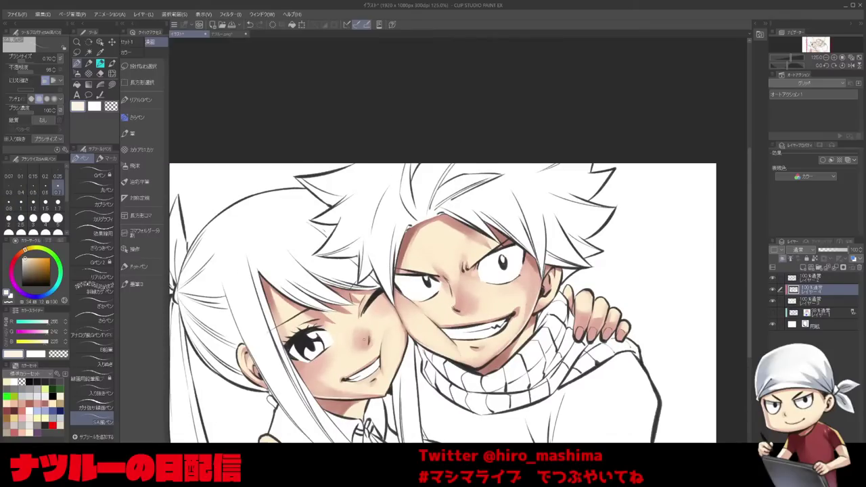
pyautogui.click(46, 201)
pyautogui.press('b')
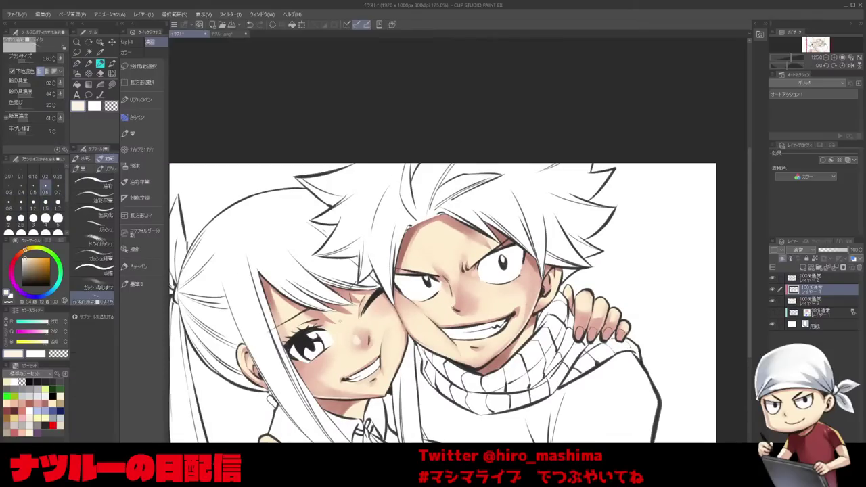
# Enlarge the oil brush to 1.70 for touching up the skin of the girl's face.
pyautogui.press(']')
pyautogui.press(']')
pyautogui.press(']')
pyautogui.press(']')
pyautogui.press(']')
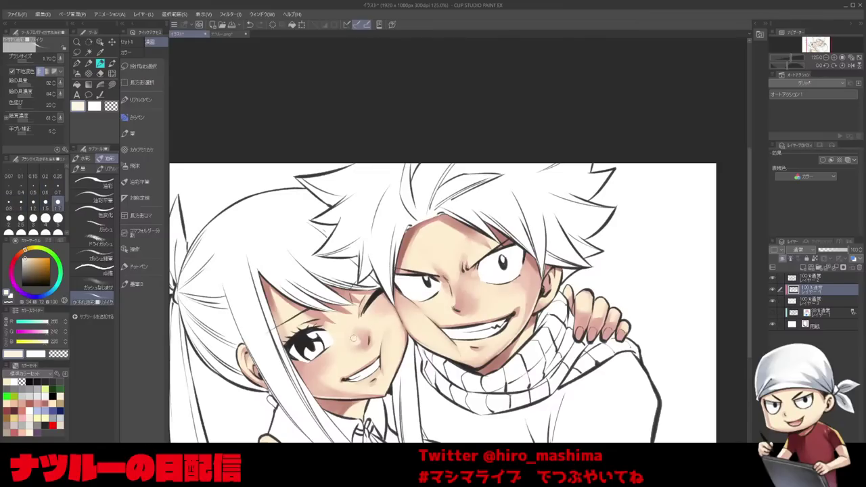
# Reduce the oil brush size to 0.40 for fine skin details on the faces.
pyautogui.press('[')
pyautogui.press('[')
pyautogui.press('[')
pyautogui.press('[')
pyautogui.press('[')
pyautogui.press('[')
pyautogui.press('[')
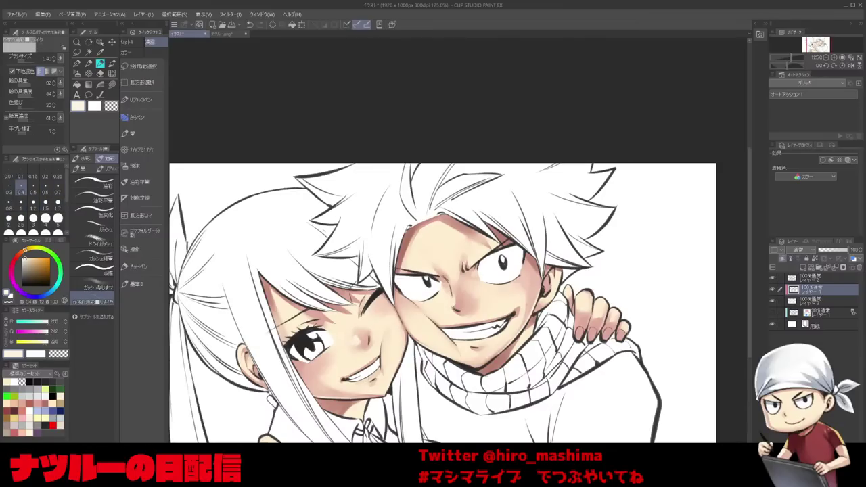
pyautogui.press('-')
pyautogui.press(']')
pyautogui.press(']')
pyautogui.press(']')
pyautogui.press('[')
pyautogui.press('[')
pyautogui.press('[')
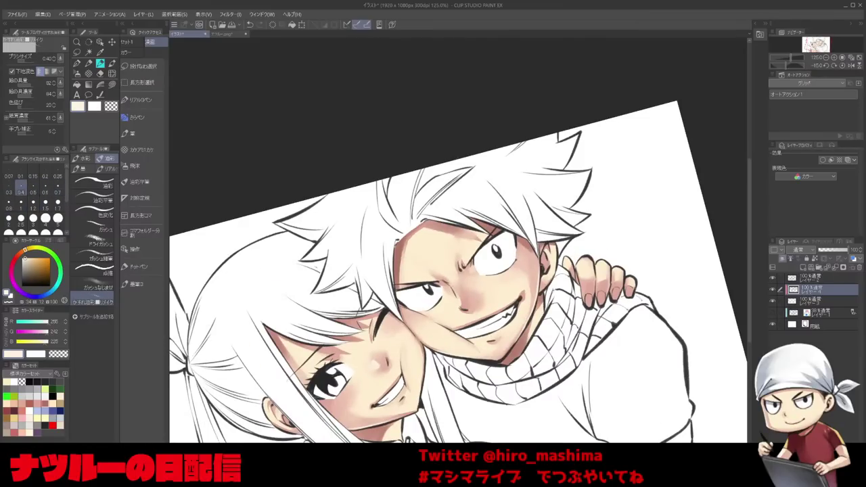
# Enlarge the oil brush to 2.00 for the skin on the boy's forehead.
pyautogui.press('^')
pyautogui.press(']')
pyautogui.press(']')
pyautogui.press(']')
pyautogui.press(']')
pyautogui.press(']')
pyautogui.press(']')
pyautogui.press(']')
pyautogui.press(']')
pyautogui.press(']')
pyautogui.press(']')
pyautogui.press(']')
pyautogui.press(']')
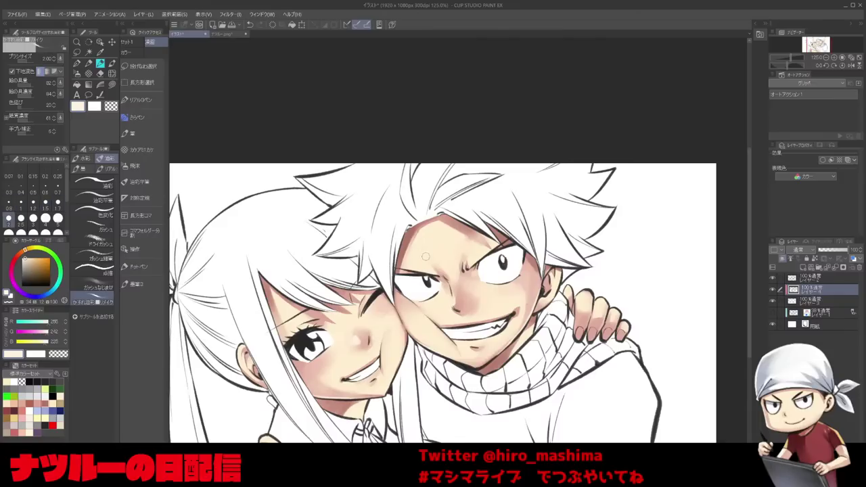
# Sample white from the canvas beside the hand on the boy's shoulder and switch to the SAI風ペン pen.
pyautogui.press('^')
pyautogui.hotkey('ctrl', '-')
pyautogui.press('-')
pyautogui.keyDown('alt'); pyautogui.click(621, 315); pyautogui.keyUp('alt')
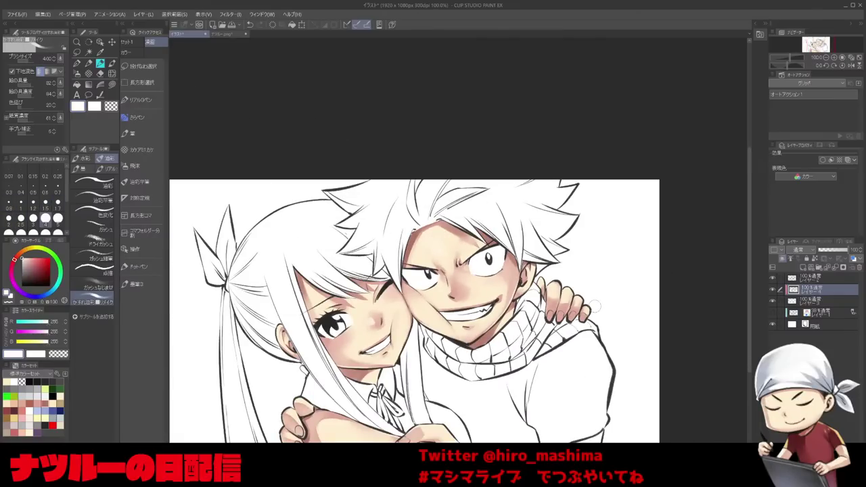
pyautogui.hotkey('ctrl', '+')
pyautogui.press('[')
pyautogui.press('[')
pyautogui.press('[')
pyautogui.press('[')
pyautogui.press('[')
pyautogui.press('[')
pyautogui.press('[')
pyautogui.press('[')
pyautogui.press('p')
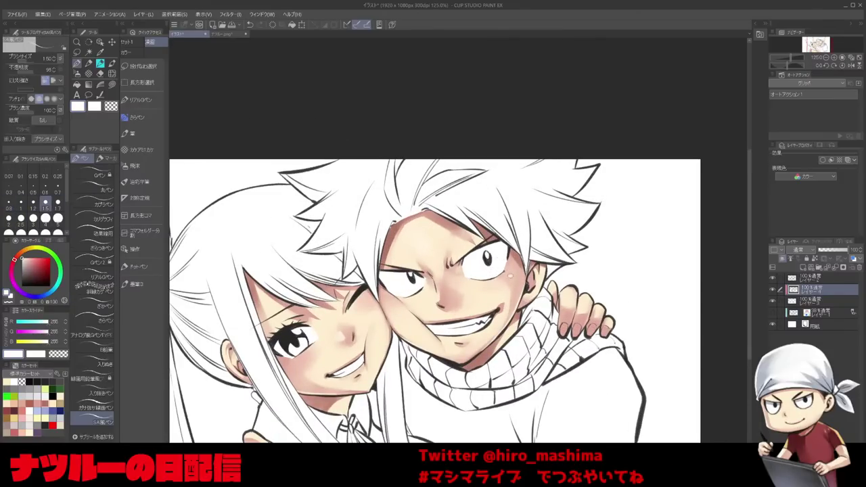
# Dot small white highlights on the boy's and girl's cheeks with pen sizes 0.80 and 0.70.
pyautogui.press('[')
pyautogui.press('[')
pyautogui.press('[')
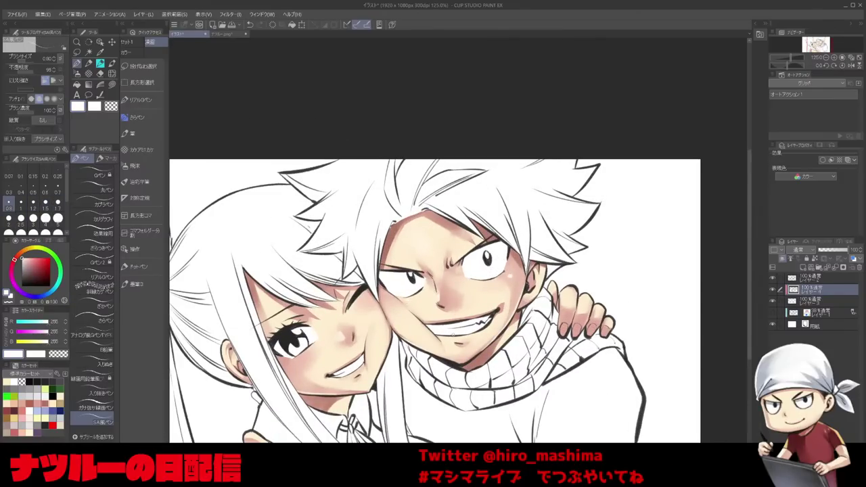
pyautogui.press(']')
pyautogui.press('[')
pyautogui.press('[')
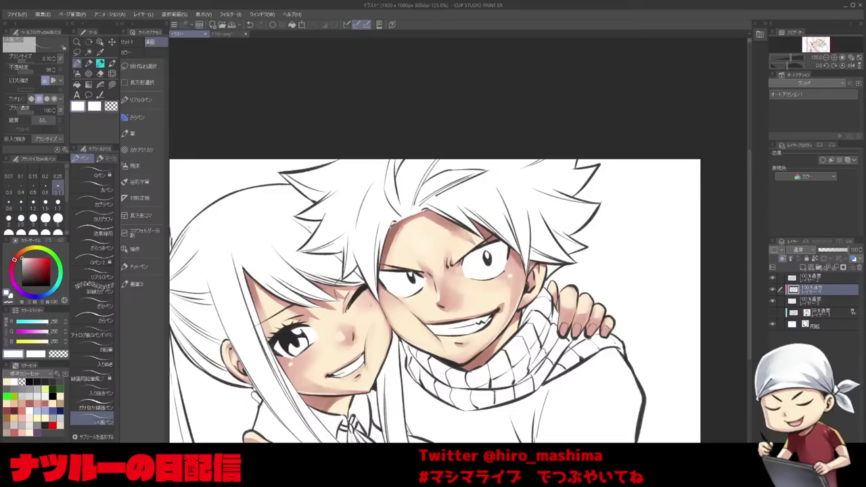
# Sample a pink skin shadow tone, try a stroke near the boy's lower hand with the pen at 3.00 and undo it.
pyautogui.scroll(-1, 352, 358)
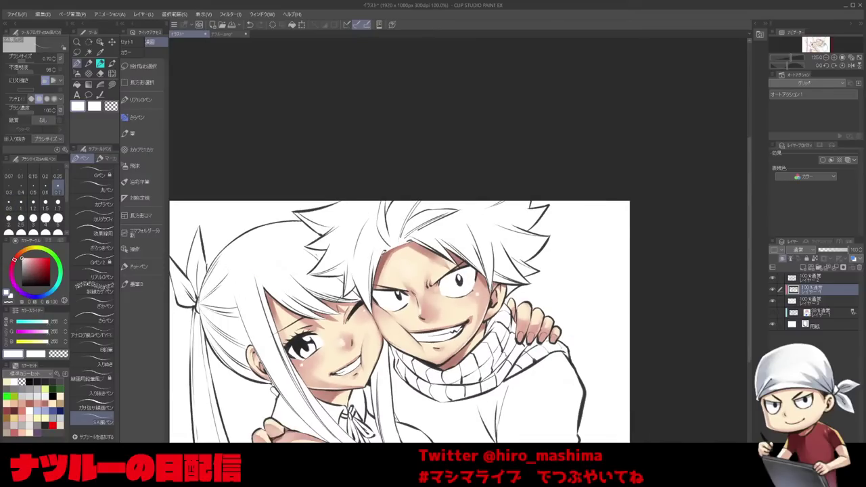
pyautogui.moveTo(352, 359); pyautogui.dragTo(355, 312)
pyautogui.press(']')
pyautogui.press(']')
pyautogui.keyDown('alt'); pyautogui.click(417, 404); pyautogui.keyUp('alt')
pyautogui.press(']')
pyautogui.press(']')
pyautogui.press(']')
pyautogui.press(']')
pyautogui.press(']')
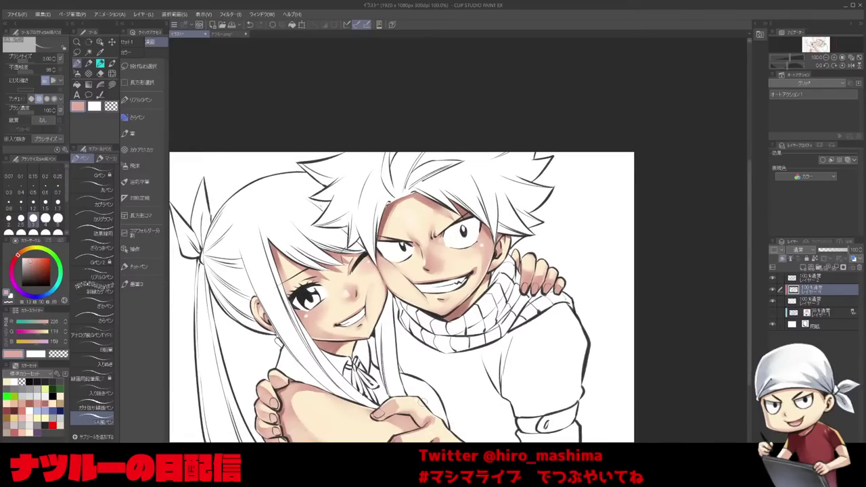
pyautogui.moveTo(409, 391); pyautogui.dragTo(433, 401)
pyautogui.hotkey('ctrl', 'z')
# Switch to the oil brush at 4.00, sample the colour beside the boy's lower hand and reduce the brush size.
pyautogui.press('b')
pyautogui.press(']')
pyautogui.press(']')
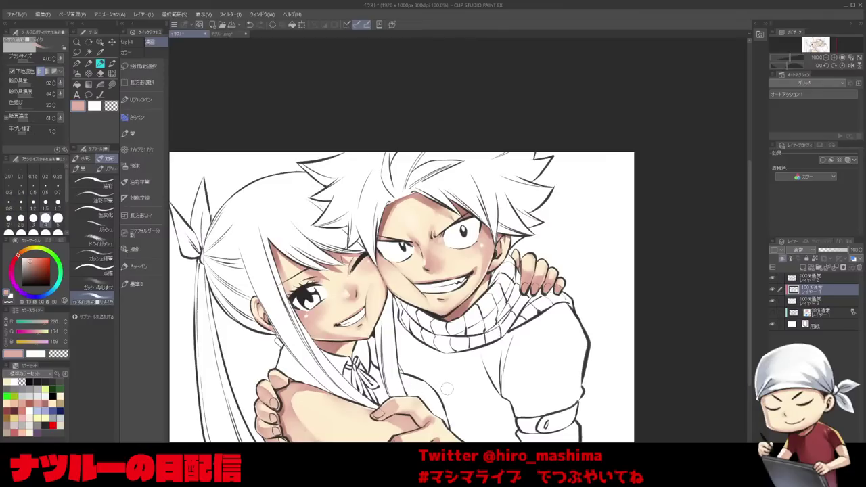
pyautogui.keyDown('alt'); pyautogui.click(432, 389); pyautogui.keyUp('alt')
pyautogui.press('[')
pyautogui.press('[')
pyautogui.press('[')
pyautogui.press('[')
pyautogui.press('[')
pyautogui.press('[')
pyautogui.press('[')
pyautogui.press('[')
pyautogui.press('[')
pyautogui.press(']')
# Blend the bare arm with sampled cream and pink skin tones using the oil brush, and paint a white highlight on it.
pyautogui.keyDown('alt'); pyautogui.click(313, 409); pyautogui.keyUp('alt')
pyautogui.press(']')
pyautogui.press(']')
pyautogui.press(']')
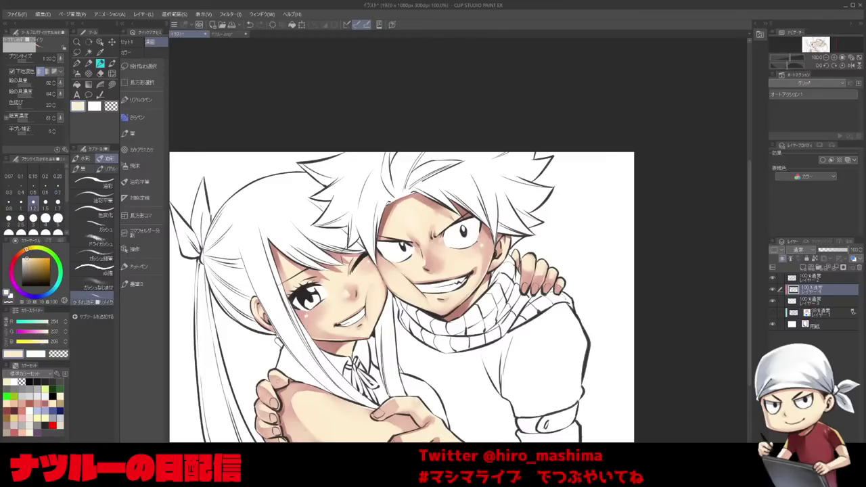
pyautogui.press('[')
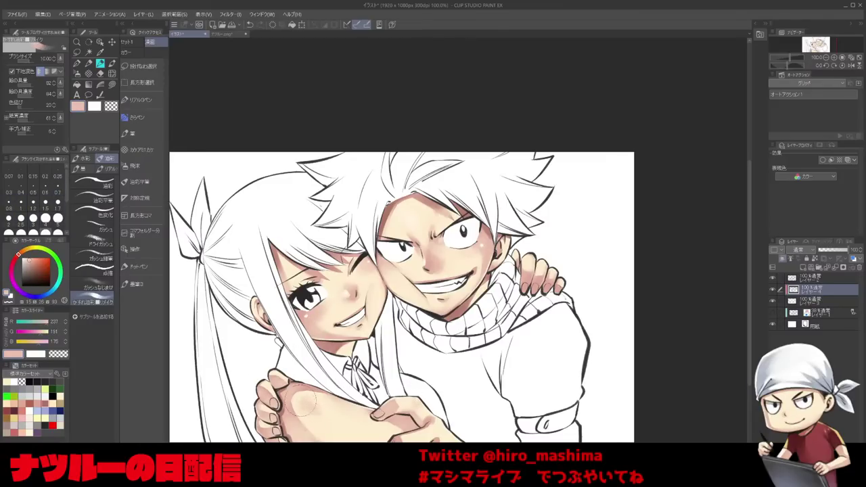
pyautogui.keyDown('alt'); pyautogui.click(305, 406); pyautogui.keyUp('alt')
pyautogui.moveTo(304, 406)
pyautogui.mouseDown()
pyautogui.moveTo(324, 420)
pyautogui.moveTo(300, 400)
pyautogui.moveTo(309, 410)
pyautogui.moveTo(301, 399)
pyautogui.moveTo(328, 406)
pyautogui.moveTo(338, 375)
pyautogui.mouseUp()
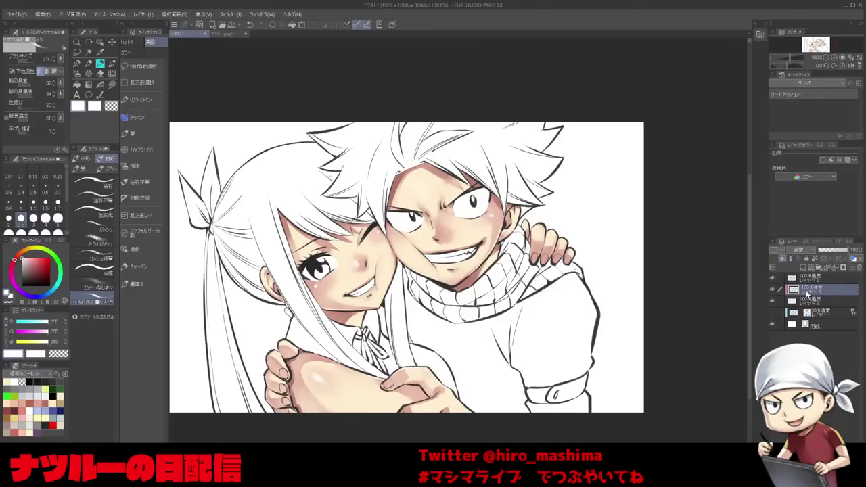
# Merge the skin shading layer into the layer below and check the merged layer by toggling its visibility.
pyautogui.hotkey('ctrl', 'e')
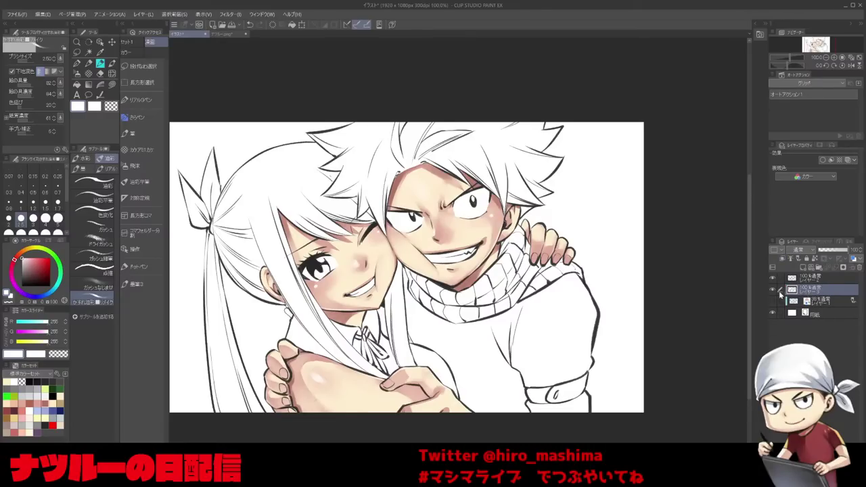
pyautogui.click(773, 290)
pyautogui.click(773, 291)
pyautogui.click(773, 291)
pyautogui.click(774, 291)
pyautogui.click(820, 300)
pyautogui.click(806, 270)
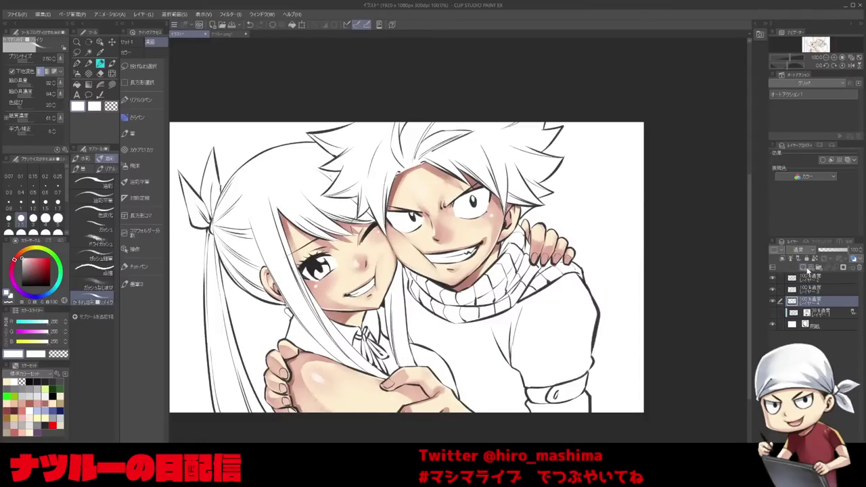
pyautogui.hotkey('ctrl', 'z')
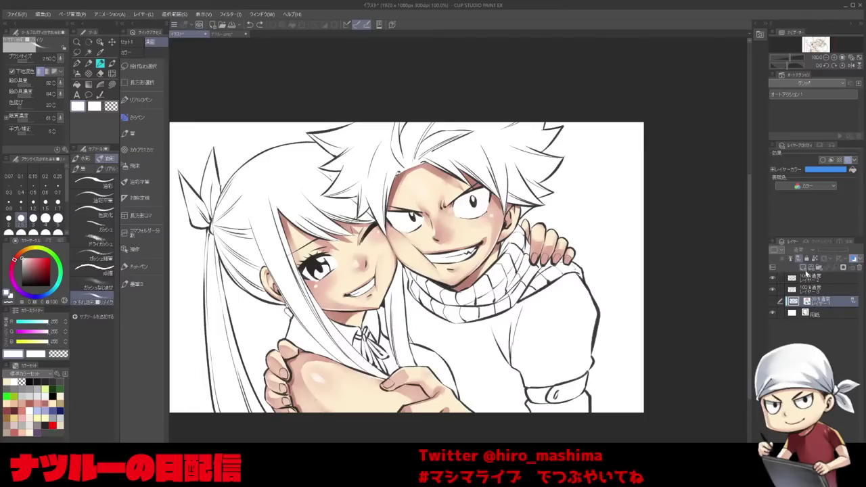
# Check the merged skin layer's visibility and add a new layer beneath it, directly above the hidden draft layer.
pyautogui.click(808, 290)
pyautogui.click(772, 290)
pyautogui.click(772, 289)
pyautogui.click(812, 298)
pyautogui.click(803, 268)
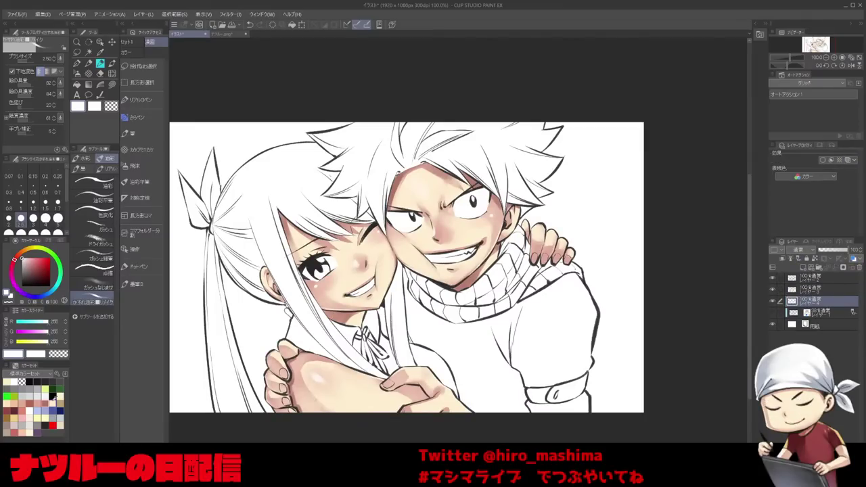
# Paint the iris of the girl's open eye reddish brown, undoing stray strokes and reducing the oil brush to 1.20.
pyautogui.click(53, 424)
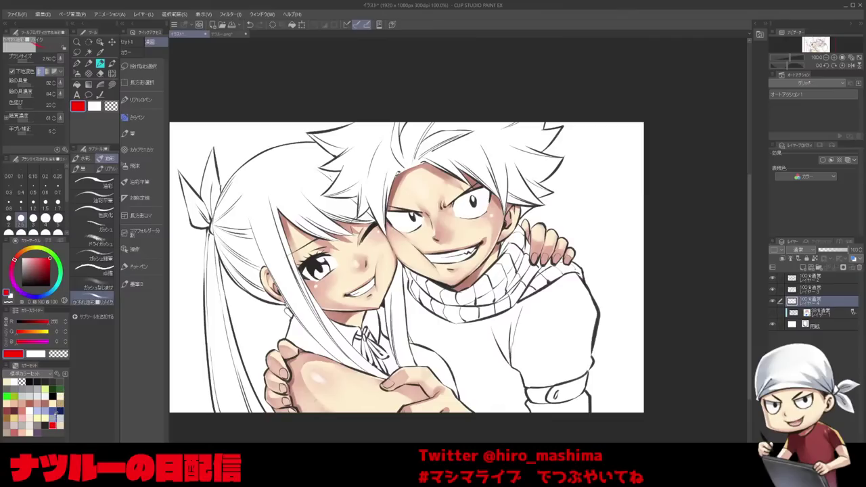
pyautogui.click(35, 399)
pyautogui.scroll(1, 339, 318)
pyautogui.moveTo(320, 283)
pyautogui.mouseDown()
pyautogui.moveTo(340, 318)
pyautogui.moveTo(352, 304)
pyautogui.mouseUp()
pyautogui.press(']')
pyautogui.press(']')
pyautogui.press(']')
pyautogui.hotkey('ctrl', 'z')
pyautogui.press('[')
pyautogui.press('[')
pyautogui.press('[')
pyautogui.press('[')
pyautogui.hotkey('ctrl', 'z')
pyautogui.press('[')
pyautogui.press('[')
pyautogui.press('[')
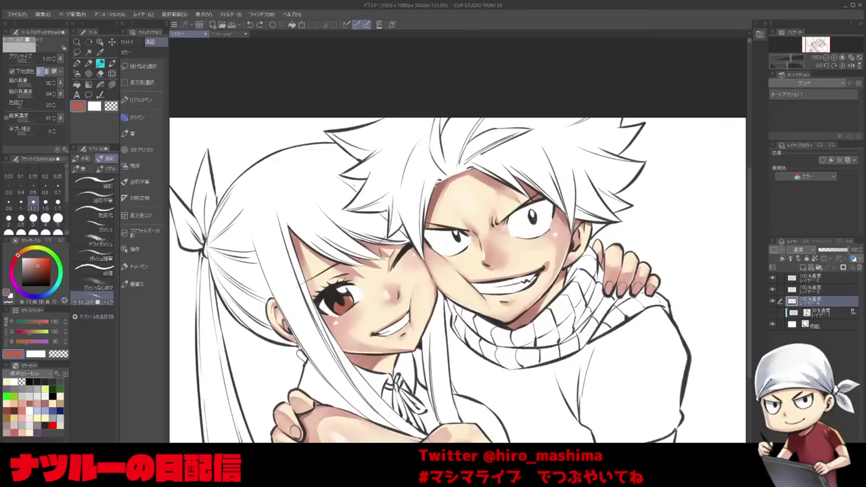
# Shade the girl's iris with a dark brown, undoing the stroke made at size 1.70 and reducing the oil brush to 0.80.
pyautogui.press(']')
pyautogui.press(']')
pyautogui.click(41, 271)
pyautogui.click(43, 274)
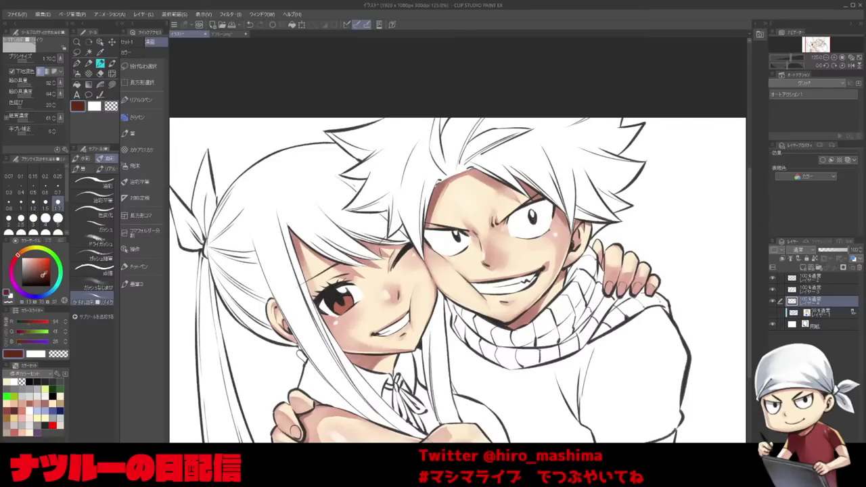
pyautogui.scroll(1, 343, 298)
pyautogui.moveTo(331, 302)
pyautogui.mouseDown()
pyautogui.moveTo(349, 305)
pyautogui.moveTo(338, 308)
pyautogui.mouseUp()
pyautogui.hotkey('ctrl', 'z')
pyautogui.press('[')
pyautogui.press('[')
pyautogui.press('[')
pyautogui.press('[')
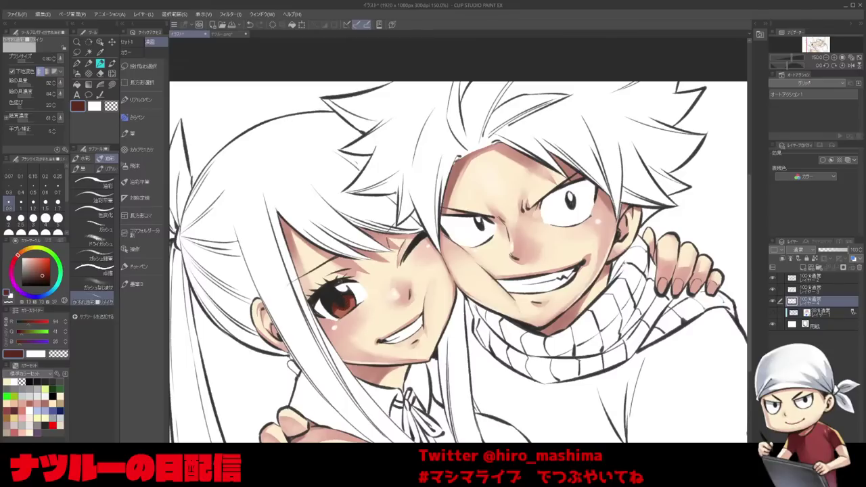
# Pick a very dark brown and set the oil brush to 0.60 for the darkest part of the girl's iris.
pyautogui.click(43, 277)
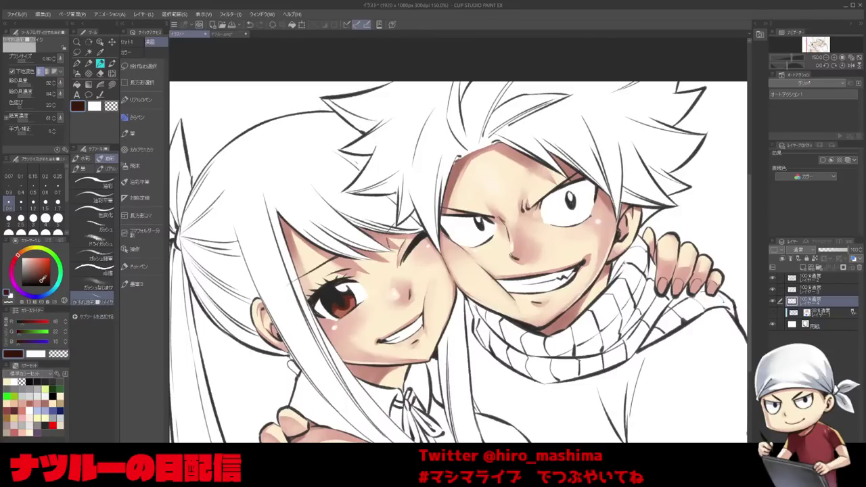
pyautogui.click(41, 279)
pyautogui.click(44, 189)
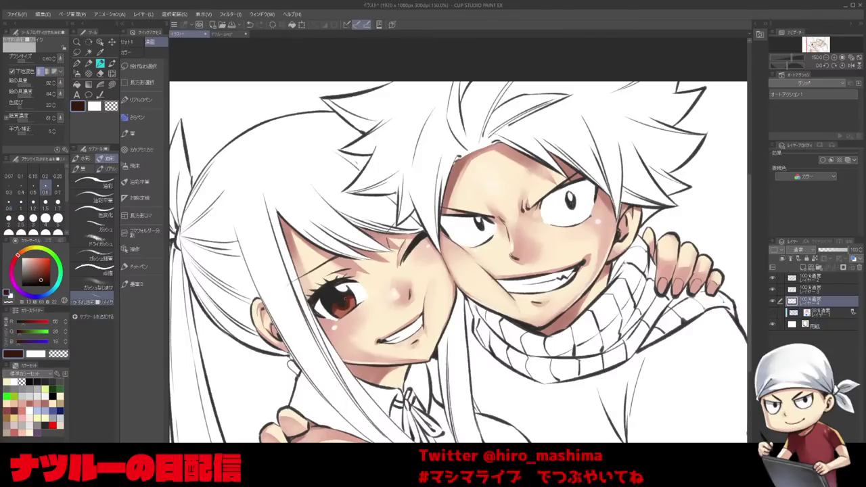
# Pick a pale yellow, try oil brush sizes from 0.25 to 0.70 and add a touch to the girl's eye at 1.00.
pyautogui.click(41, 418)
pyautogui.click(21, 188)
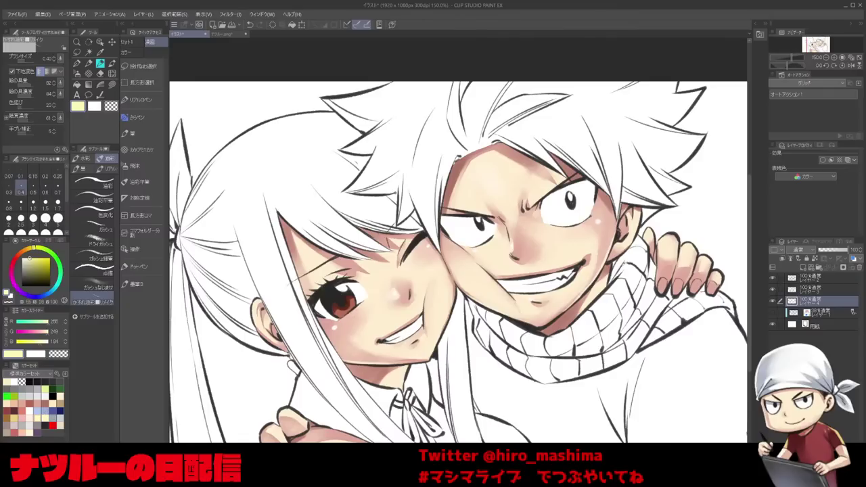
pyautogui.press('[')
pyautogui.press('[')
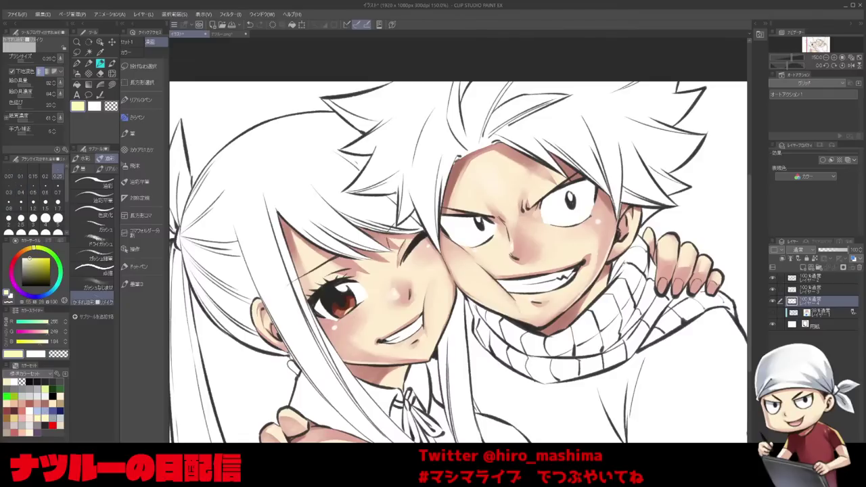
pyautogui.click(57, 192)
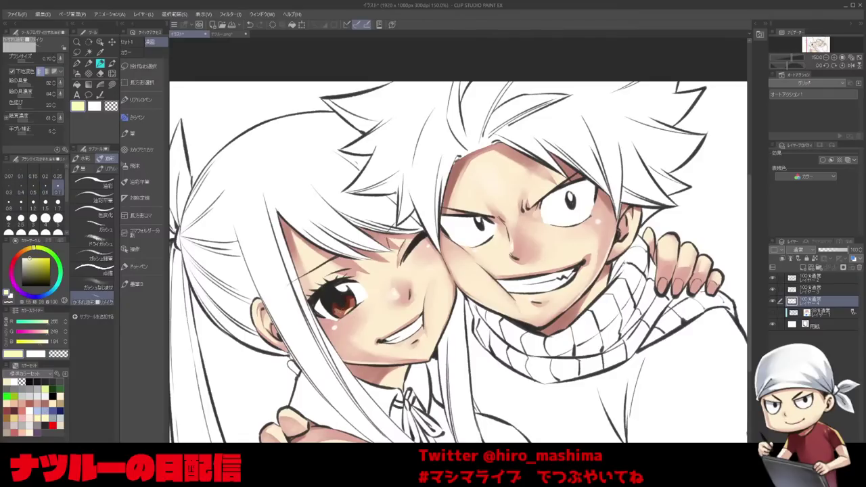
pyautogui.click(21, 203)
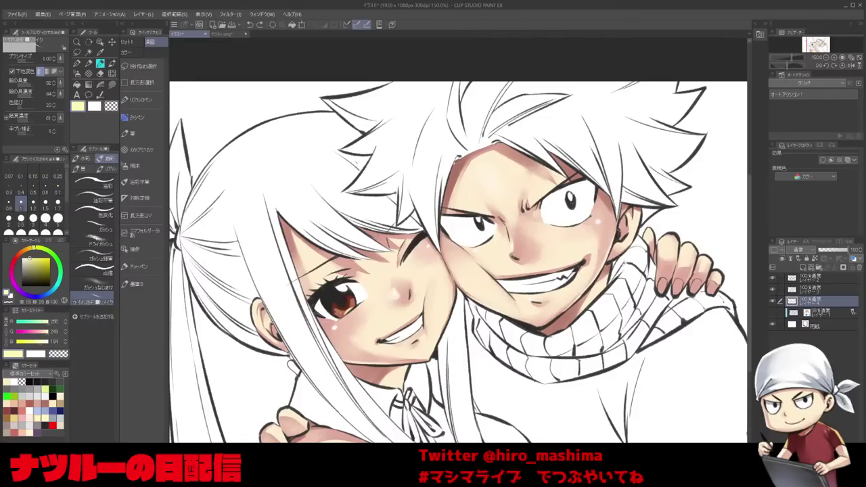
pyautogui.click(350, 300)
# Pick a blue-grey, reduce the oil brush to 0.40 and start shading the white of the boy's eye nearest the girl.
pyautogui.click(53, 418)
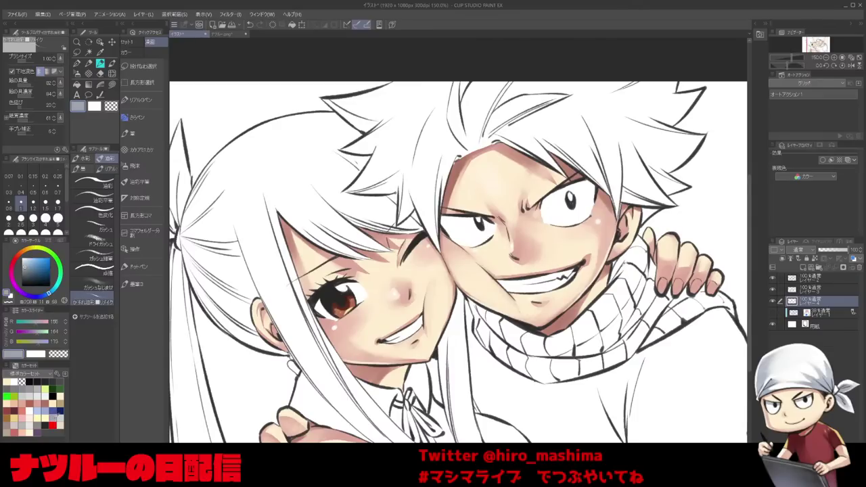
pyautogui.press('-')
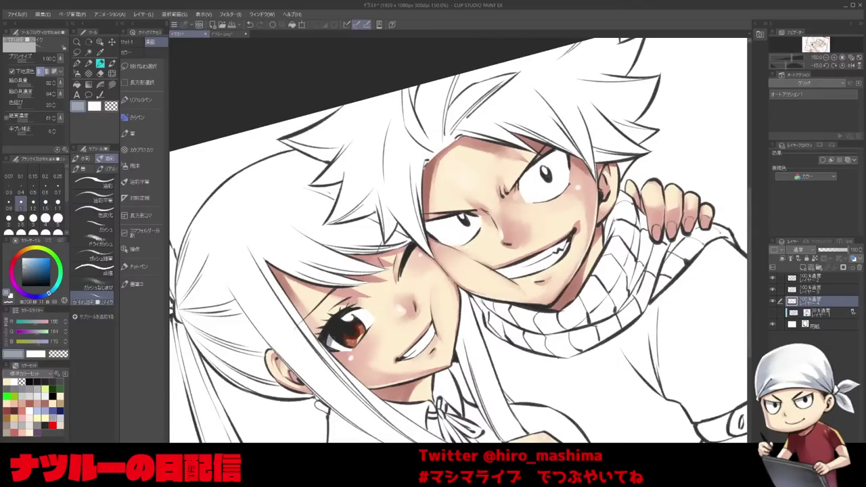
pyautogui.press('-')
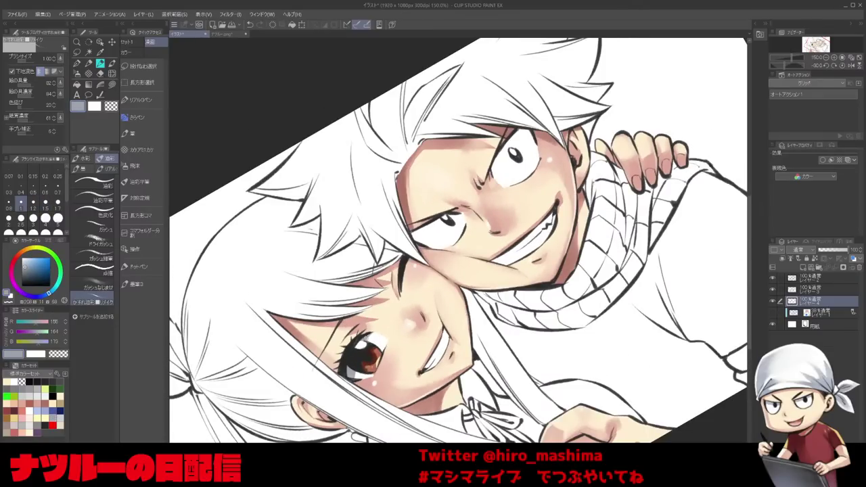
pyautogui.press('[')
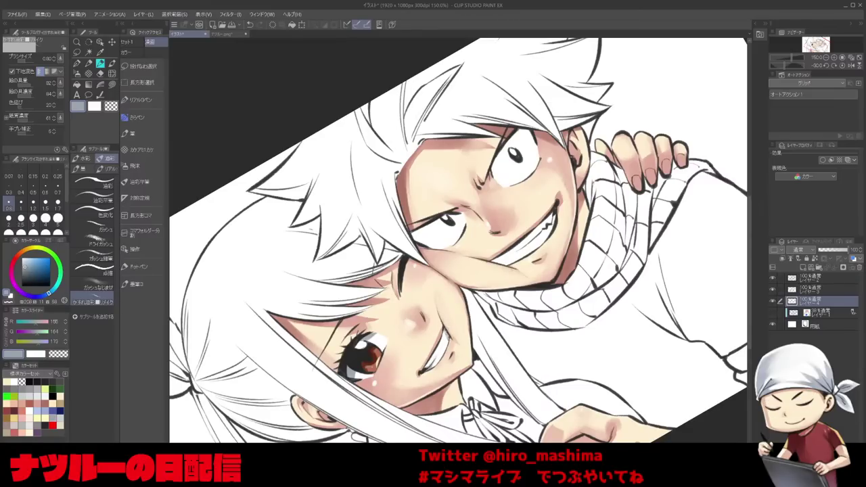
pyautogui.press('[')
pyautogui.press('[')
pyautogui.press('[')
pyautogui.press('[')
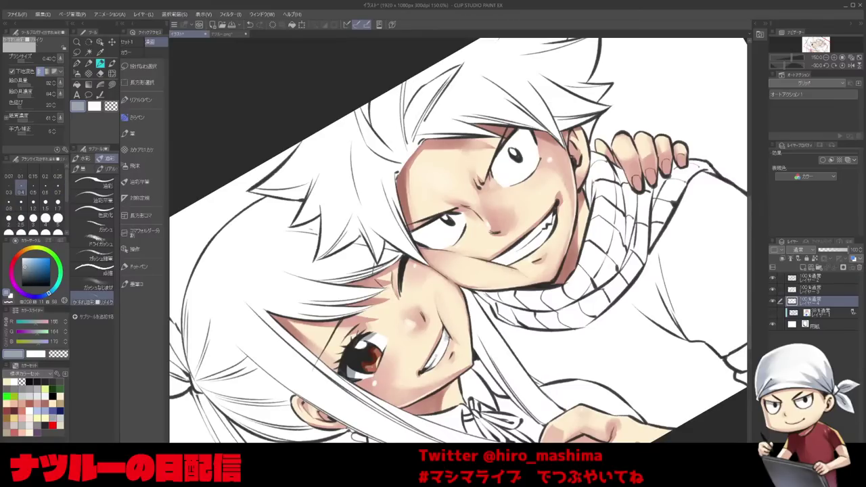
pyautogui.press('^')
pyautogui.press('-')
pyautogui.press('-')
pyautogui.press('-')
pyautogui.moveTo(465, 211); pyautogui.dragTo(448, 261)
# Enlarge the oil brush to 1.00 and fill out the blue-grey shadow under the upper lid of the same eye.
pyautogui.press(']')
pyautogui.press(']')
pyautogui.press(']')
pyautogui.moveTo(400, 308); pyautogui.dragTo(418, 288)
pyautogui.press(']')
pyautogui.press(']')
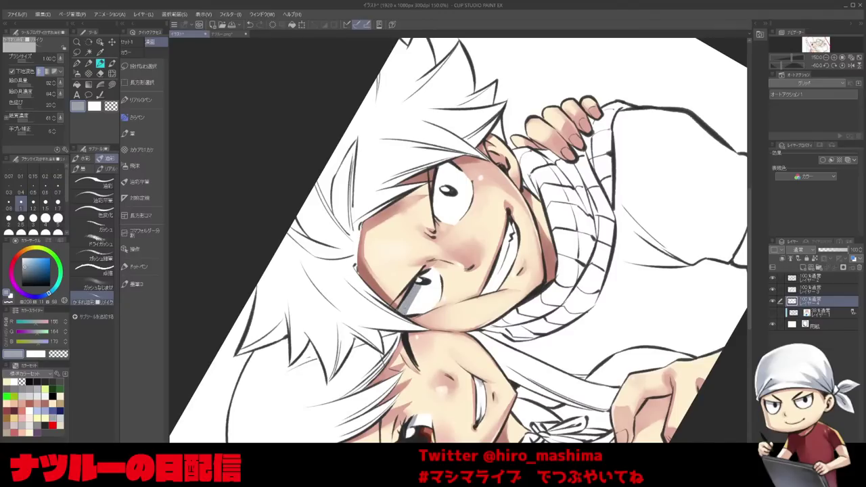
# Shade the upper white of the boy's other eye with the same blue-grey at size 1.00.
pyautogui.press('^')
pyautogui.press('^')
pyautogui.press('^')
pyautogui.press('^')
pyautogui.press('^')
pyautogui.press('^')
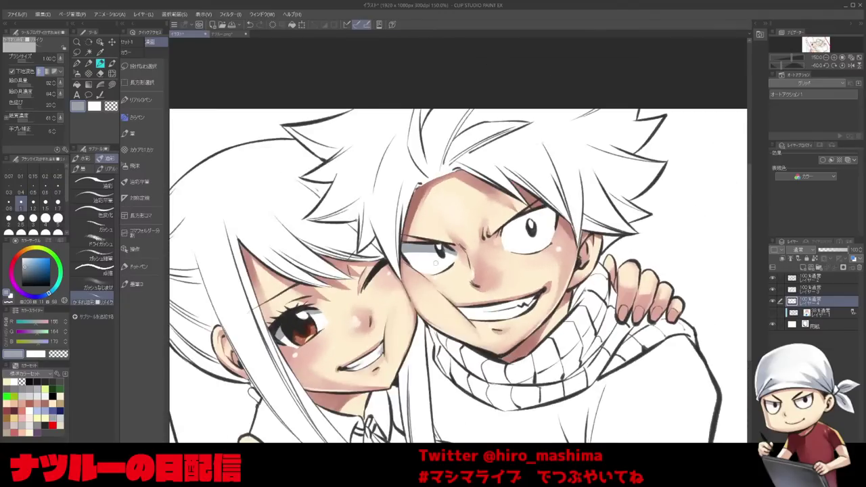
pyautogui.press('^')
pyautogui.press('^')
pyautogui.press('^')
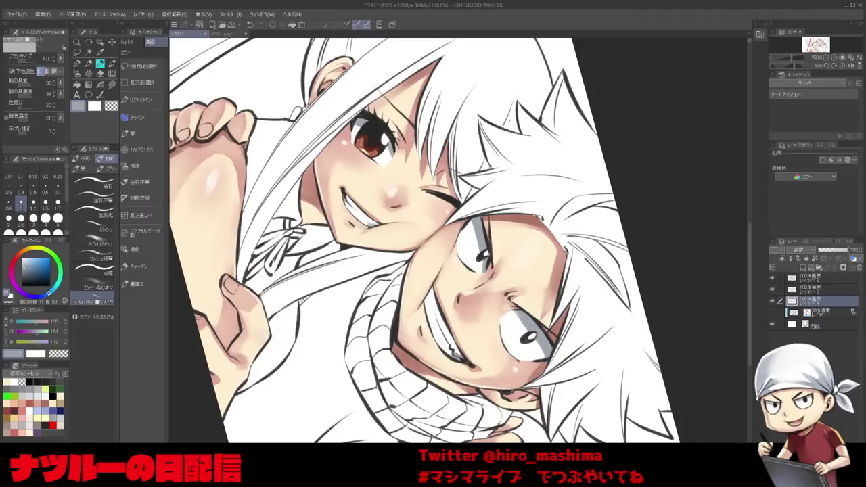
# Reduce the oil brush to 0.80 and add blue-grey shading to the boy's teeth.
pyautogui.press('[')
pyautogui.moveTo(442, 330); pyautogui.dragTo(448, 343)
pyautogui.moveTo(432, 289); pyautogui.dragTo(426, 301)
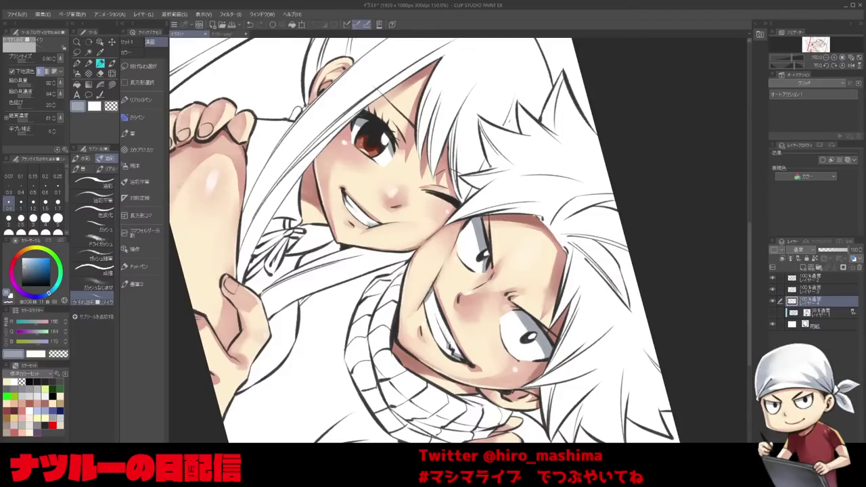
pyautogui.press('[')
pyautogui.hotkey('ctrl', '-')
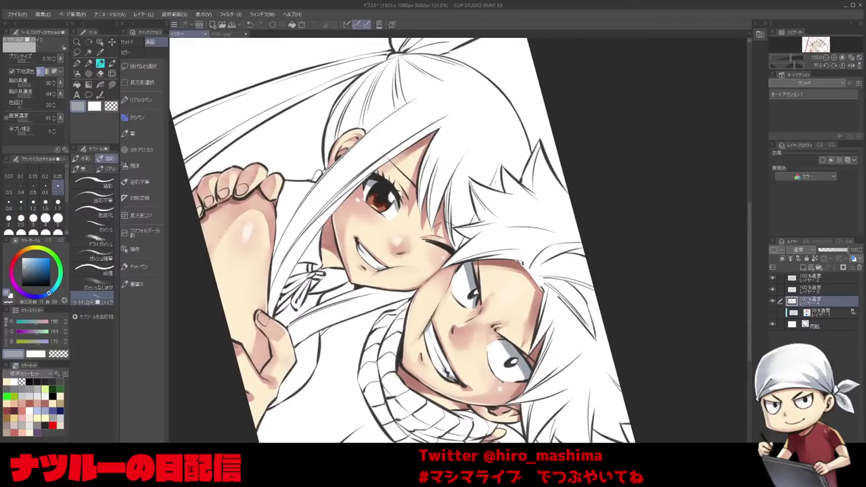
# Try larger oil brush sizes up to 3.00, undo a stroke on the boy's eye and sample white from it at 2.00.
pyautogui.press(']')
pyautogui.press(']')
pyautogui.press(']')
pyautogui.press(']')
pyautogui.press(']')
pyautogui.press(']')
pyautogui.press(']')
pyautogui.press(']')
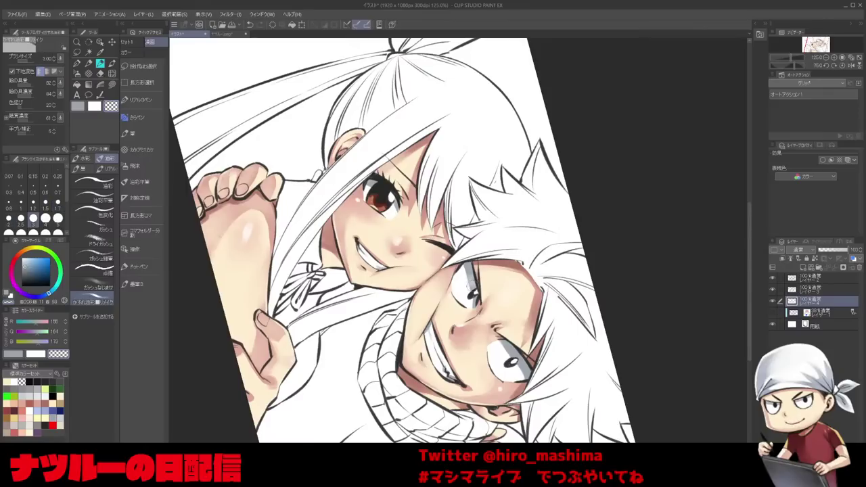
pyautogui.press('[')
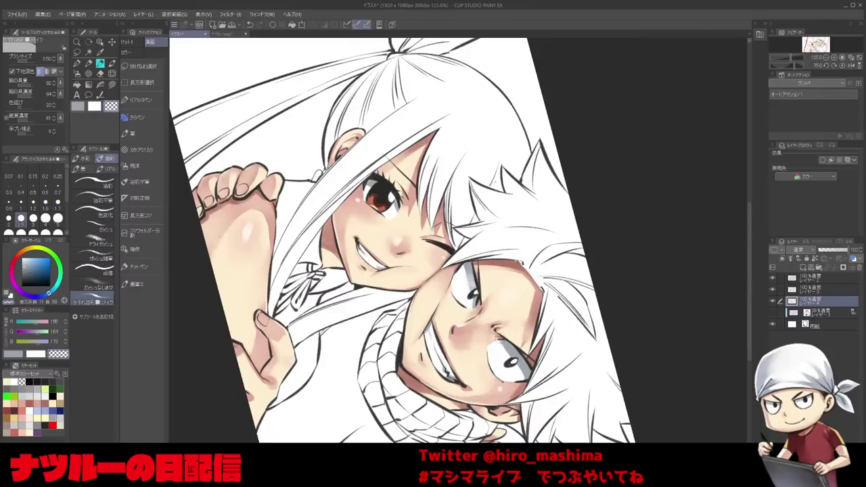
pyautogui.press('-')
pyautogui.press('c')
pyautogui.moveTo(462, 275)
pyautogui.mouseDown()
pyautogui.moveTo(470, 291)
pyautogui.moveTo(459, 272)
pyautogui.mouseUp()
pyautogui.hotkey('ctrl', 'z')
pyautogui.keyDown('alt'); pyautogui.click(465, 286); pyautogui.keyUp('alt')
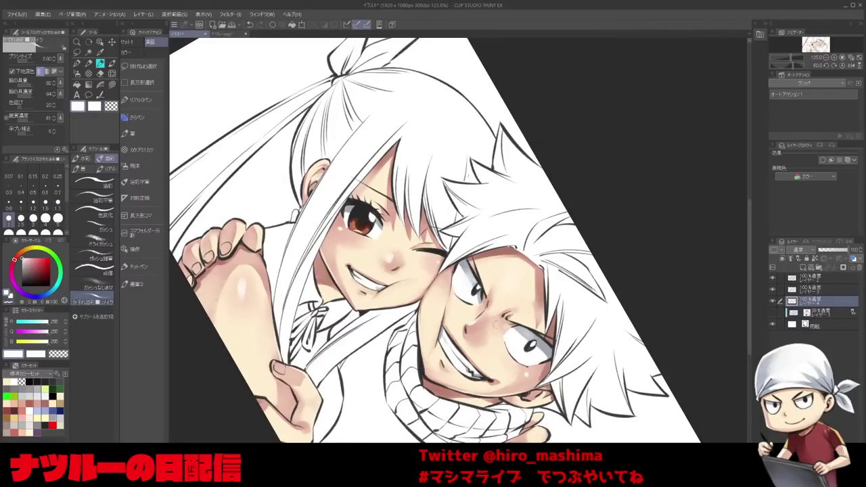
pyautogui.press('-')
pyautogui.press('-')
pyautogui.press('-')
pyautogui.press('-')
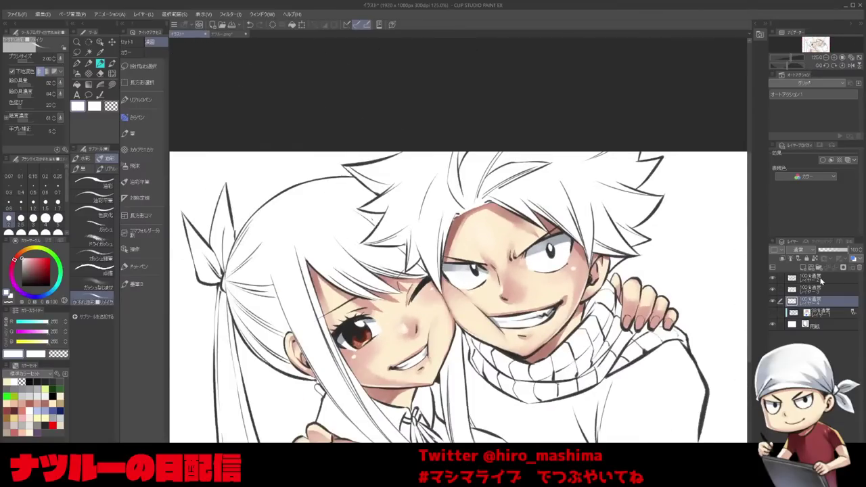
# Select the line art layer and add small white highlights to the girl's eye with the oil brush at 0.40.
pyautogui.click(815, 278)
pyautogui.click(773, 279)
pyautogui.click(773, 279)
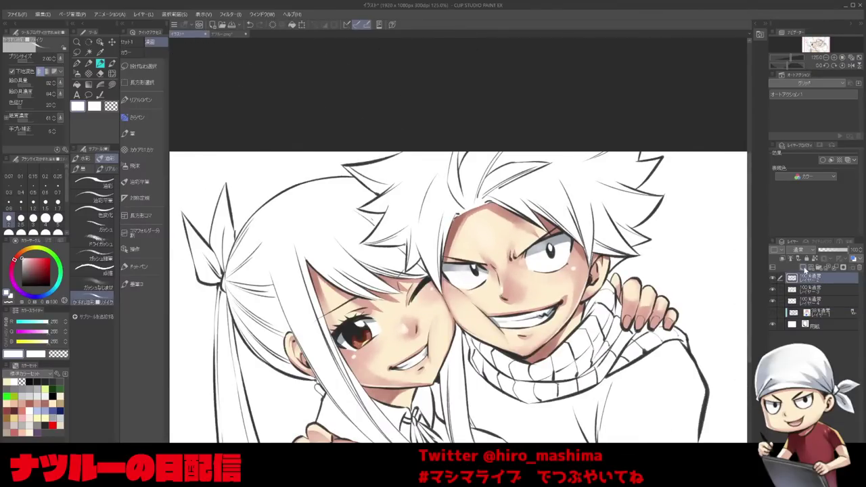
pyautogui.scroll(1, 301, 216)
pyautogui.press('-')
pyautogui.scroll(1, 427, 346)
pyautogui.moveTo(428, 345); pyautogui.dragTo(418, 320)
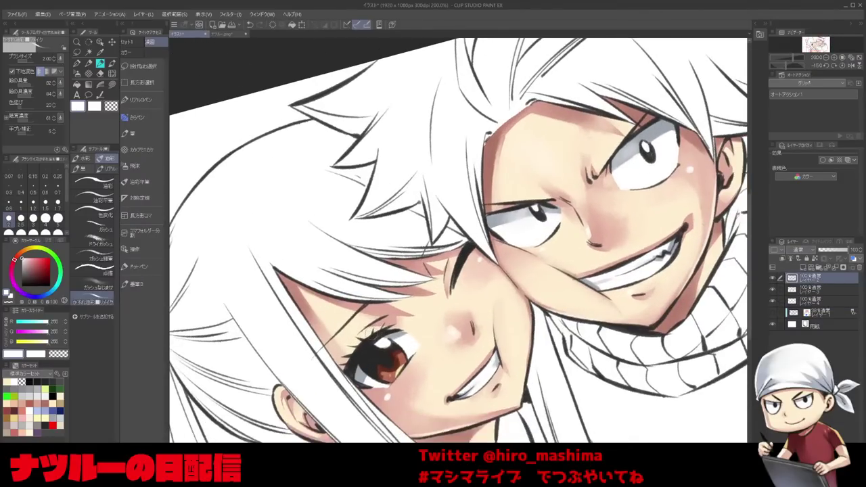
pyautogui.click(22, 190)
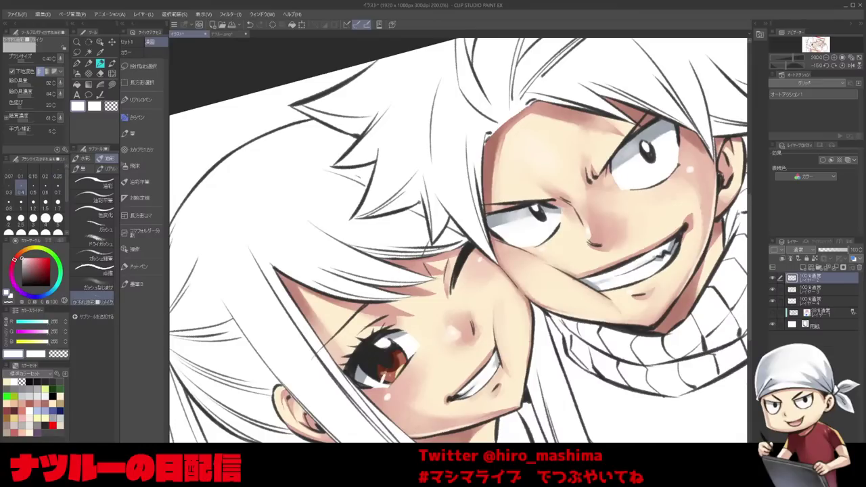
pyautogui.hotkey('ctrl', '-')
pyautogui.press('-')
pyautogui.scroll(-2, 433, 379)
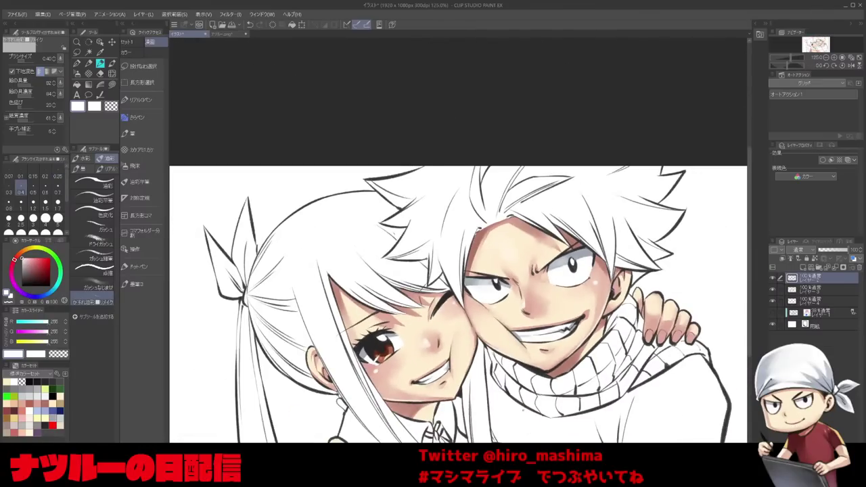
pyautogui.moveTo(520, 433); pyautogui.dragTo(510, 339)
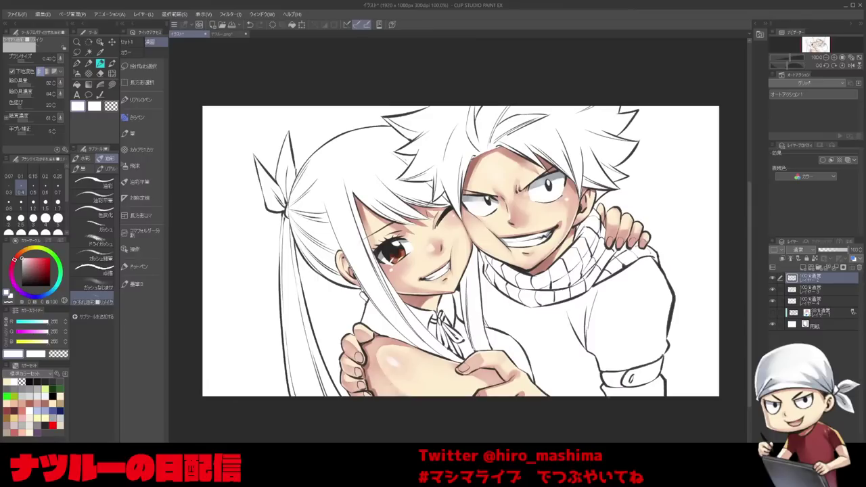
# Merge the color layer below the line art with the layer beneath it and toggle its visibility to check the result.
pyautogui.click(818, 291)
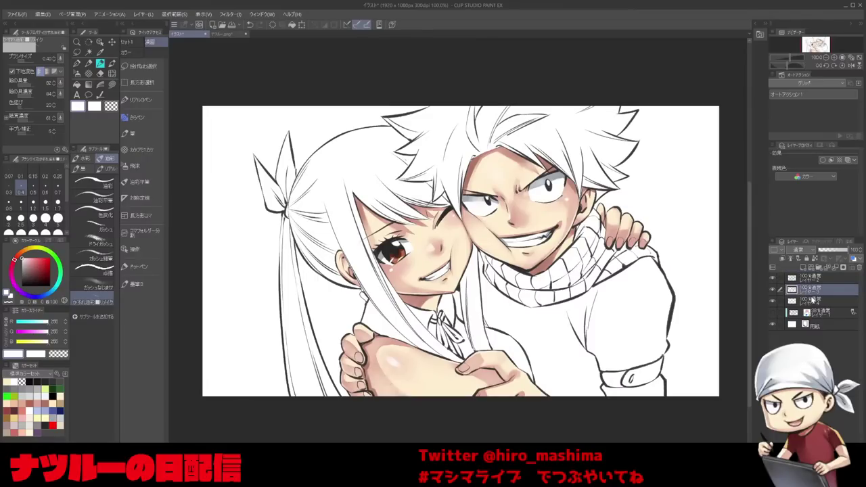
pyautogui.hotkey('ctrl', 'e')
pyautogui.click(773, 290)
pyautogui.click(773, 290)
pyautogui.click(773, 290)
pyautogui.click(774, 290)
pyautogui.click(774, 290)
pyautogui.click(773, 290)
pyautogui.click(773, 290)
pyautogui.click(773, 290)
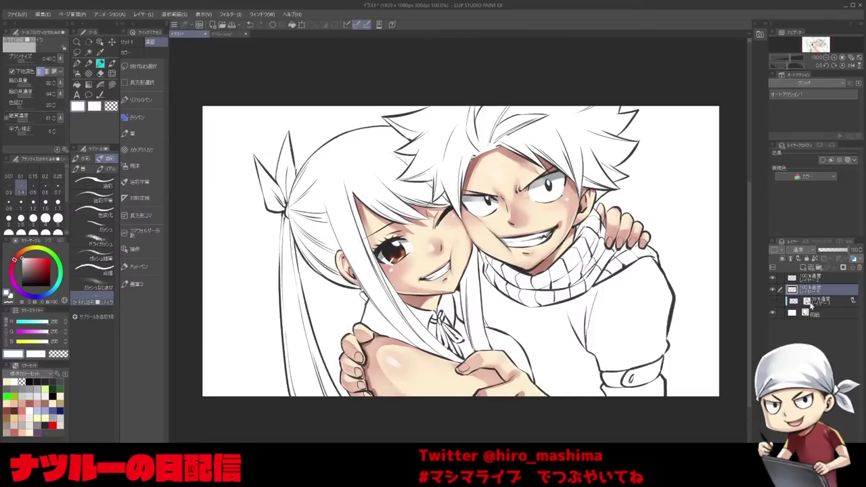
# Check the draft and line art layers by toggling their visibility, and make the line art layer active.
pyautogui.click(820, 304)
pyautogui.click(774, 303)
pyautogui.click(774, 302)
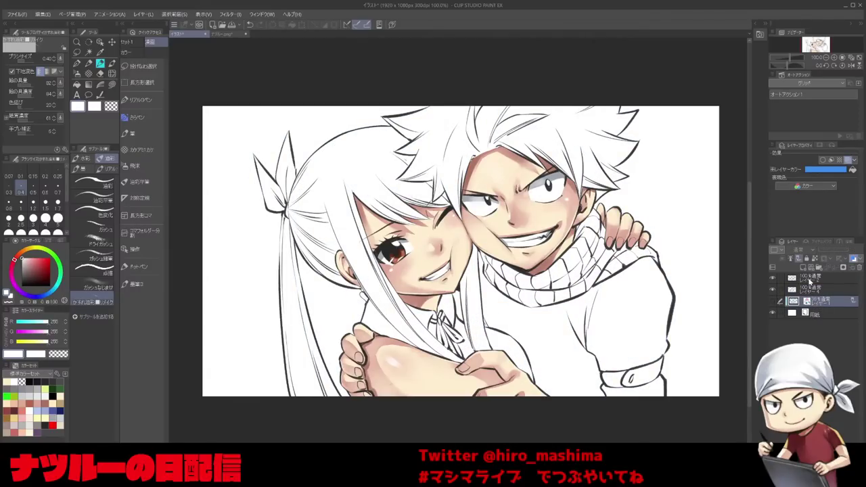
pyautogui.click(773, 278)
pyautogui.click(773, 278)
pyautogui.click(814, 278)
pyautogui.click(803, 269)
pyautogui.click(772, 277)
pyautogui.click(772, 278)
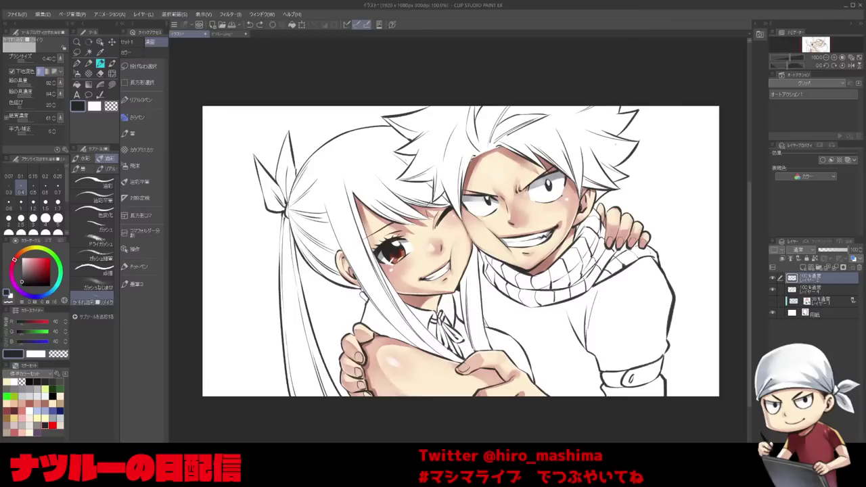
# Set the oil brush to 0.60 and erase the boy's hair spike that overlaps the top of the girl's head.
pyautogui.moveTo(560, 321); pyautogui.dragTo(557, 369)
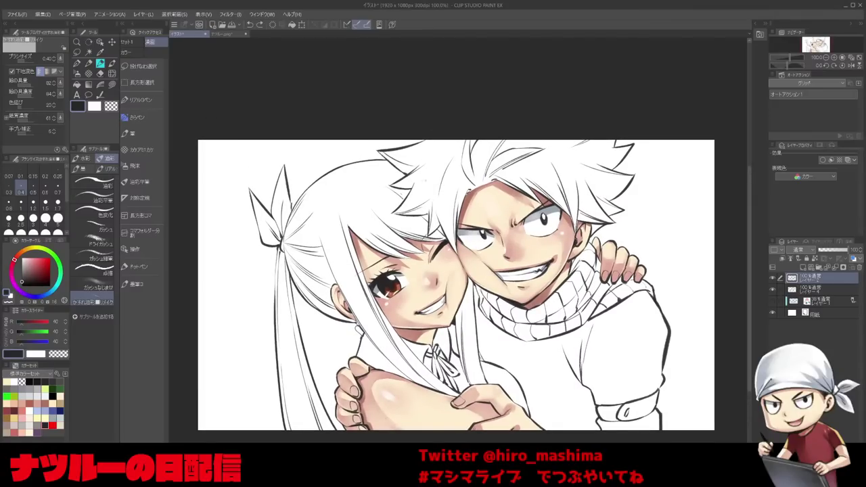
pyautogui.scroll(1, 408, 169)
pyautogui.scroll(-1, 408, 169)
pyautogui.press(']')
pyautogui.press(']')
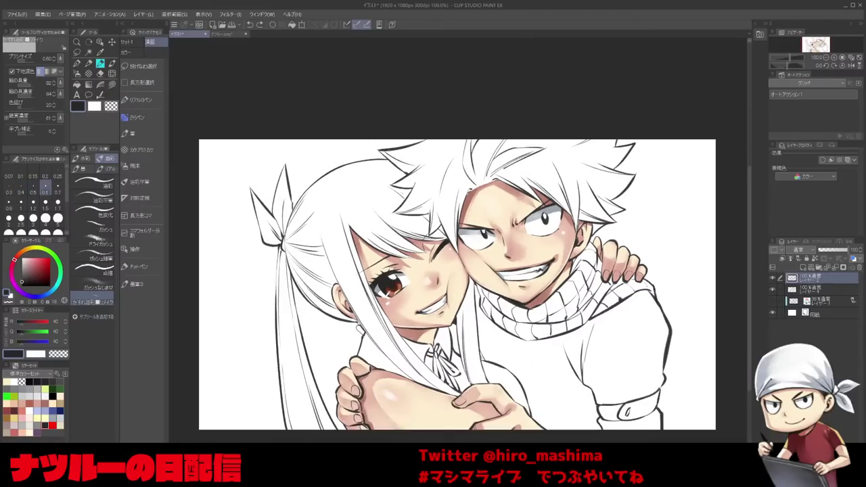
pyautogui.moveTo(423, 147)
pyautogui.mouseDown()
pyautogui.moveTo(405, 161)
pyautogui.moveTo(387, 155)
pyautogui.mouseUp()
# Show the blue draft layer and redraw the boy's hair spike with the pen at size 1.50, undoing a stray stroke.
pyautogui.click(774, 301)
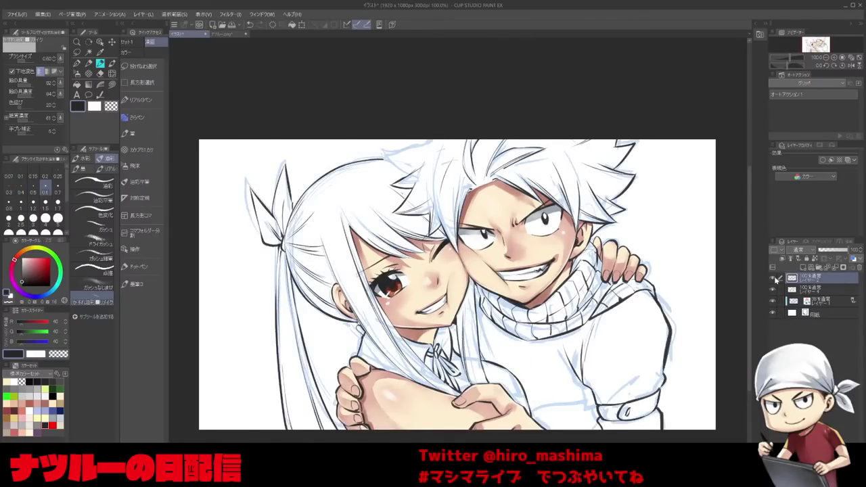
pyautogui.press('^')
pyautogui.press('^')
pyautogui.press('^')
pyautogui.press('^')
pyautogui.press('^')
pyautogui.moveTo(415, 318); pyautogui.dragTo(422, 333)
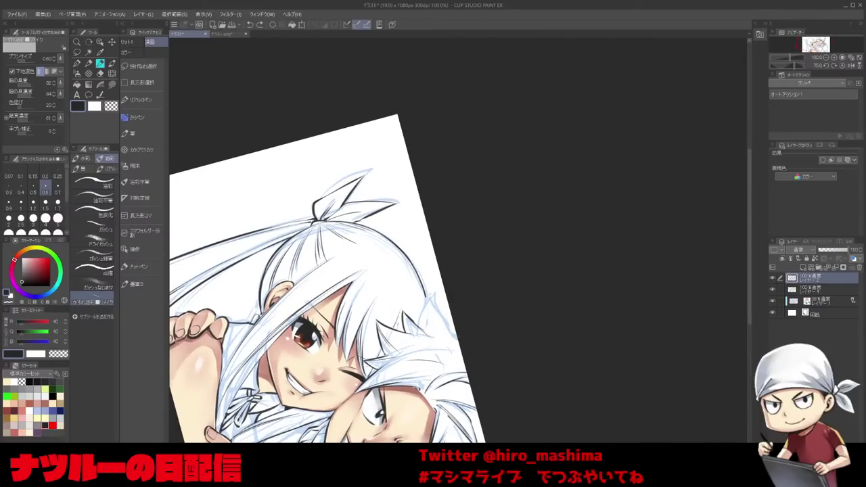
pyautogui.press('p')
pyautogui.click(21, 188)
pyautogui.click(45, 202)
pyautogui.moveTo(423, 328)
pyautogui.mouseDown()
pyautogui.moveTo(448, 346)
pyautogui.moveTo(474, 309)
pyautogui.mouseUp()
pyautogui.hotkey('ctrl', 'z')
pyautogui.press('-')
pyautogui.press('-')
pyautogui.press('-')
pyautogui.press('-')
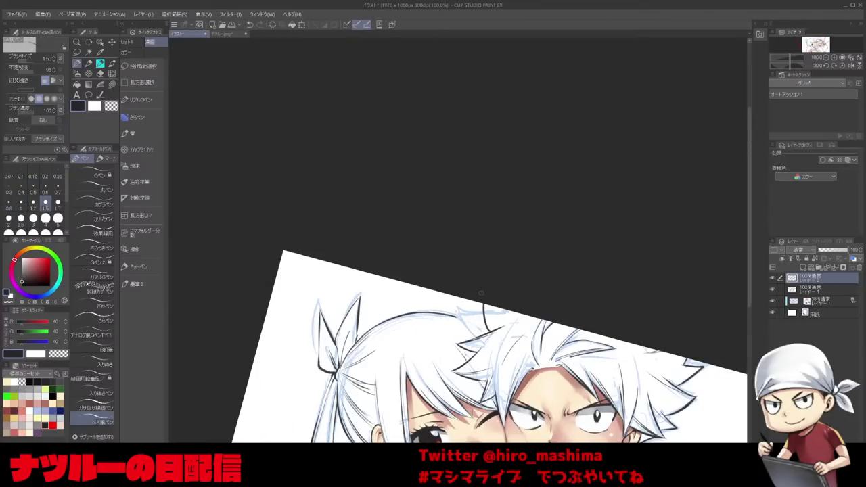
# Extend the outline of the girl's head toward the boy's hair with the 1.50 pen.
pyautogui.press('^')
pyautogui.press('^')
pyautogui.press('^')
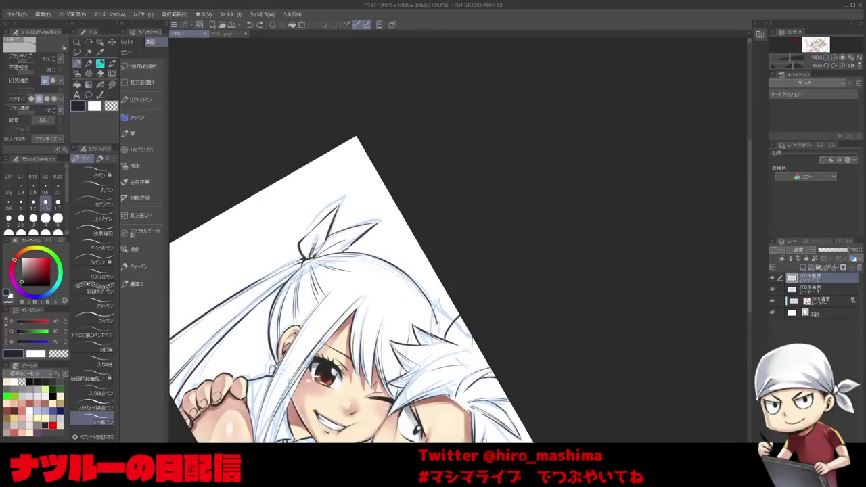
pyautogui.press('-')
pyautogui.press('-')
pyautogui.press('-')
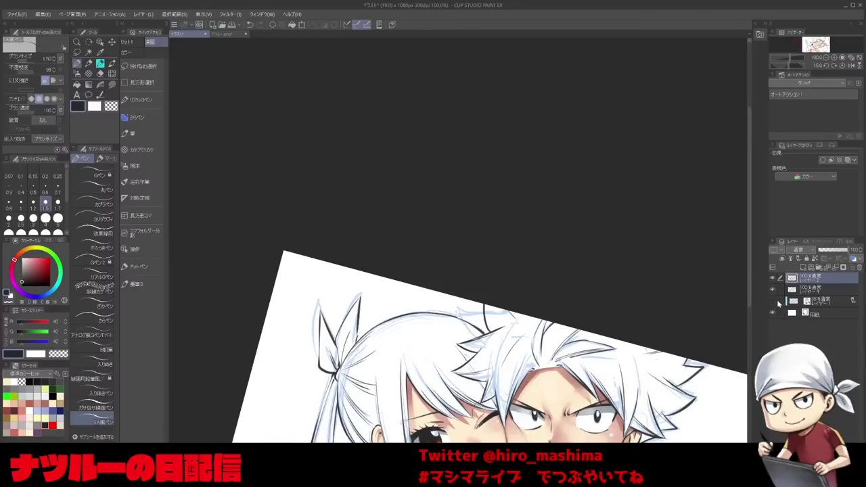
# Hide the draft layer and review the corrected hair lines in the whole illustration.
pyautogui.click(775, 301)
pyautogui.press('-')
pyautogui.moveTo(514, 379); pyautogui.dragTo(429, 203)
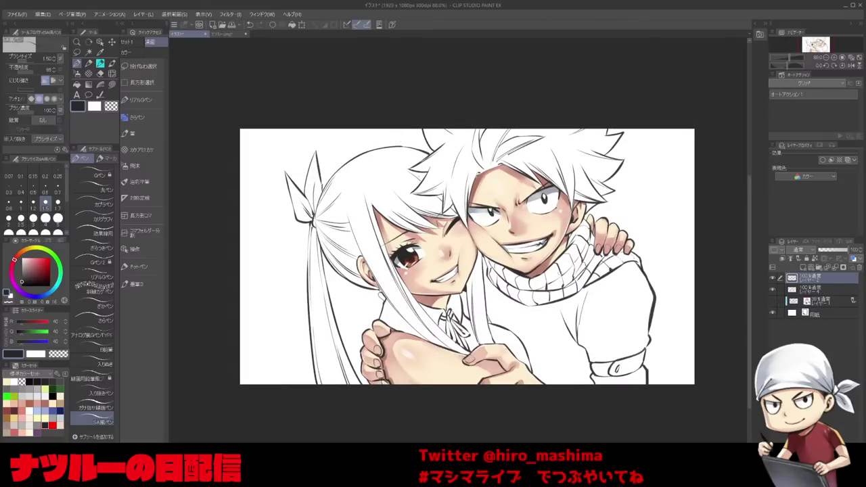
pyautogui.moveTo(650, 301); pyautogui.dragTo(582, 326)
pyautogui.scroll(-1, 582, 326)
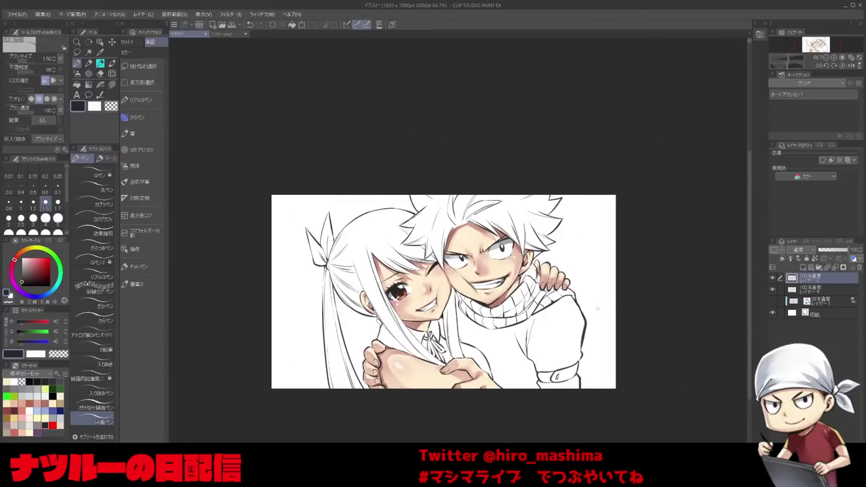
pyautogui.scroll(2, 596, 306)
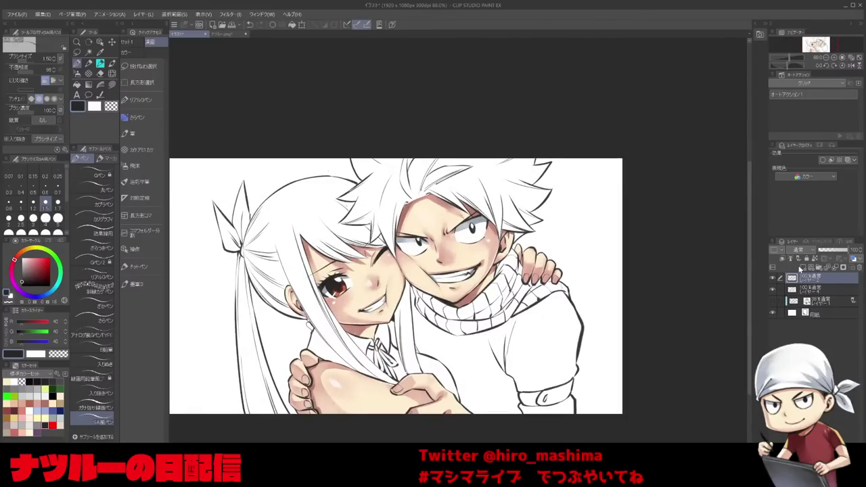
# Lasso the line art of the boy's shoulder and sleeve and move it outward and down to broaden his arm.
pyautogui.click(142, 66)
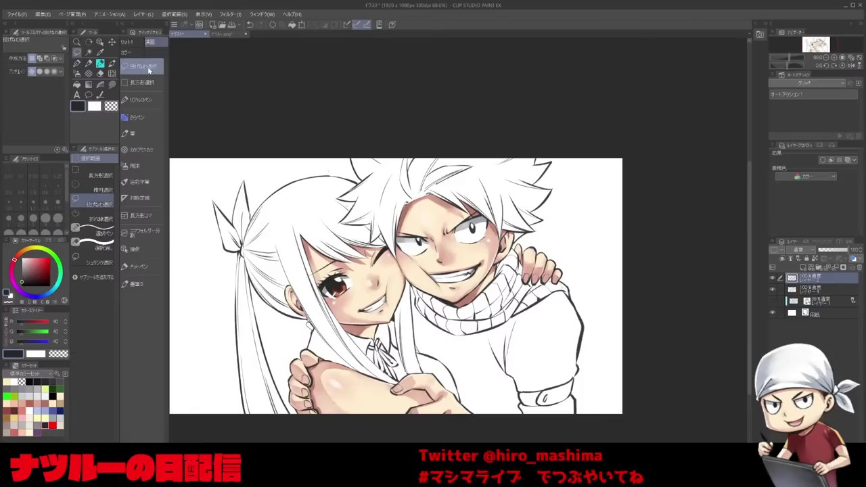
pyautogui.moveTo(515, 429)
pyautogui.mouseDown()
pyautogui.moveTo(483, 366)
pyautogui.moveTo(488, 336)
pyautogui.moveTo(577, 291)
pyautogui.moveTo(613, 363)
pyautogui.moveTo(613, 408)
pyautogui.moveTo(512, 423)
pyautogui.mouseUp()
pyautogui.click(578, 425)
pyautogui.moveTo(567, 356); pyautogui.dragTo(584, 378)
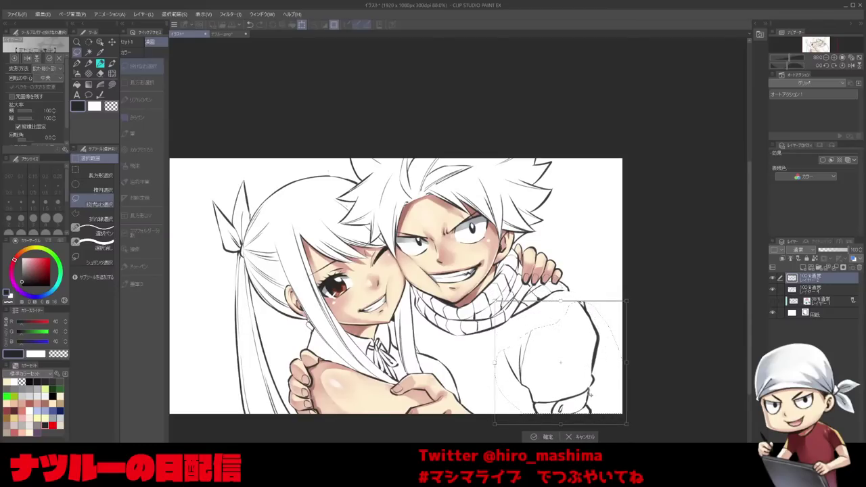
pyautogui.click(532, 436)
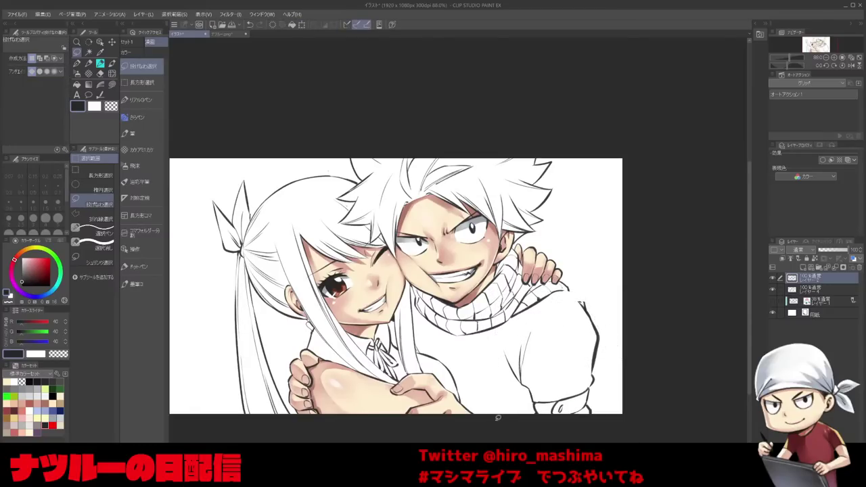
# Reconnect the boy's shoulder outline and draw the front edge lines of his top below the scarf with the 1.50 pen.
pyautogui.press('p')
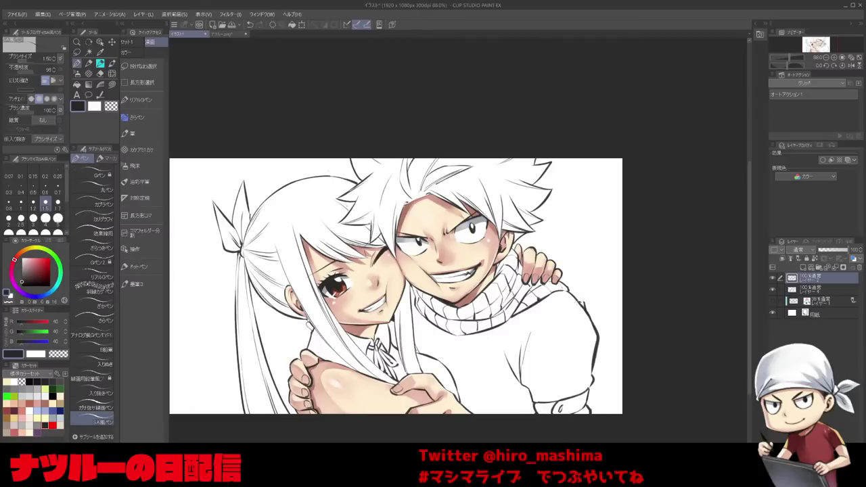
pyautogui.press('^')
pyautogui.press('^')
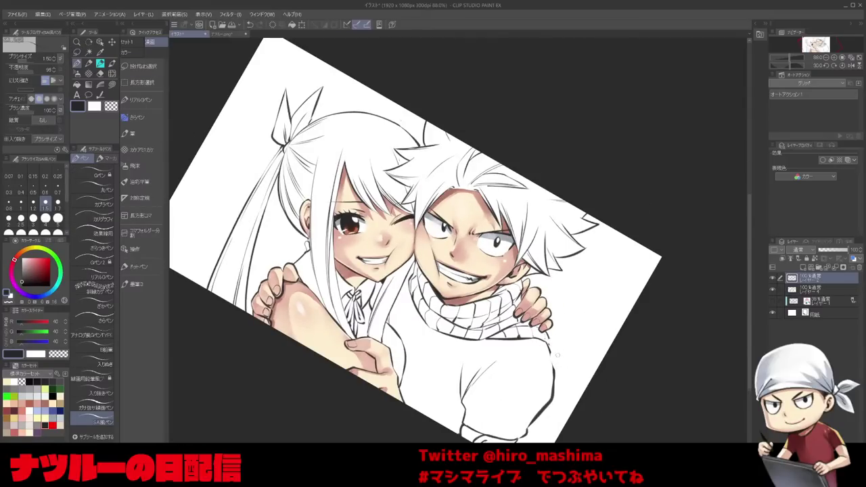
pyautogui.press('^')
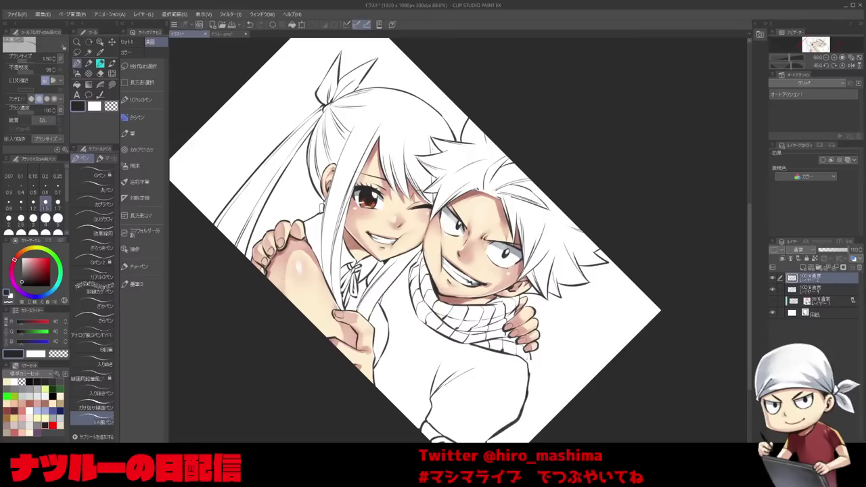
pyautogui.hotkey('ctrl', 'z')
pyautogui.press('-')
pyautogui.press('-')
pyautogui.press('-')
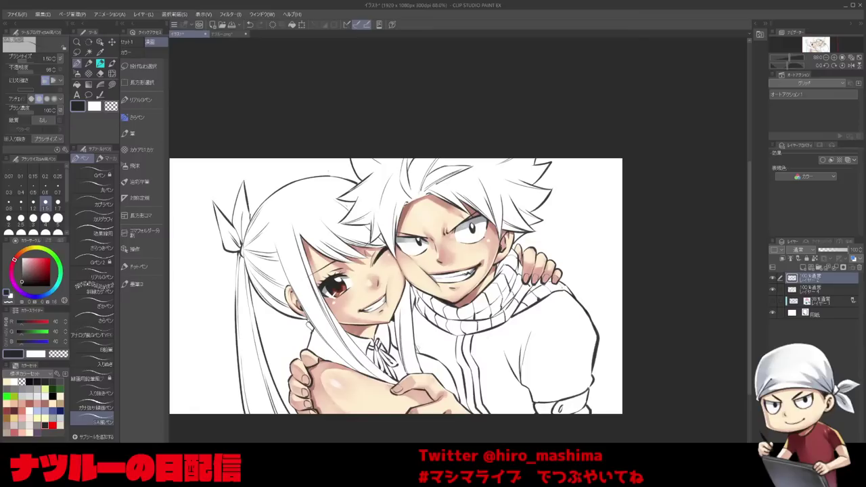
pyautogui.hotkey('ctrl', '-')
# Add a new layer above the coloring layer and pick up the pink skin-shadow tone from the bare arm.
pyautogui.click(820, 288)
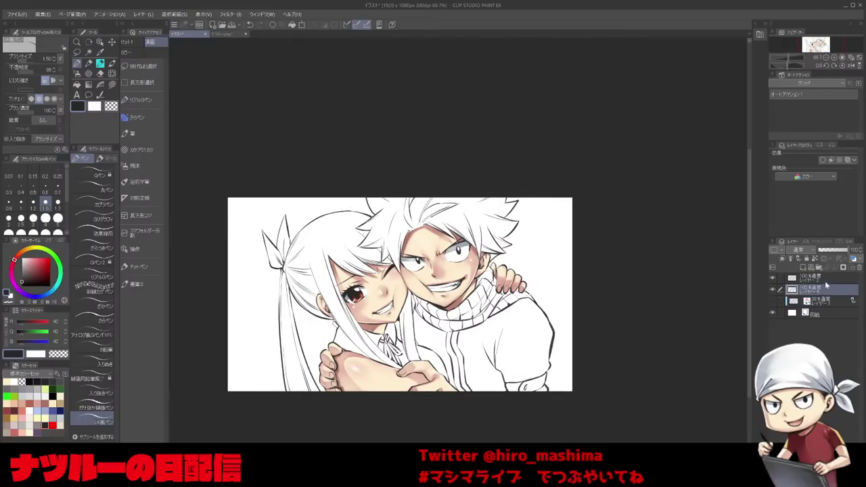
pyautogui.hotkey('ctrl', '+')
pyautogui.hotkey('ctrl', '+')
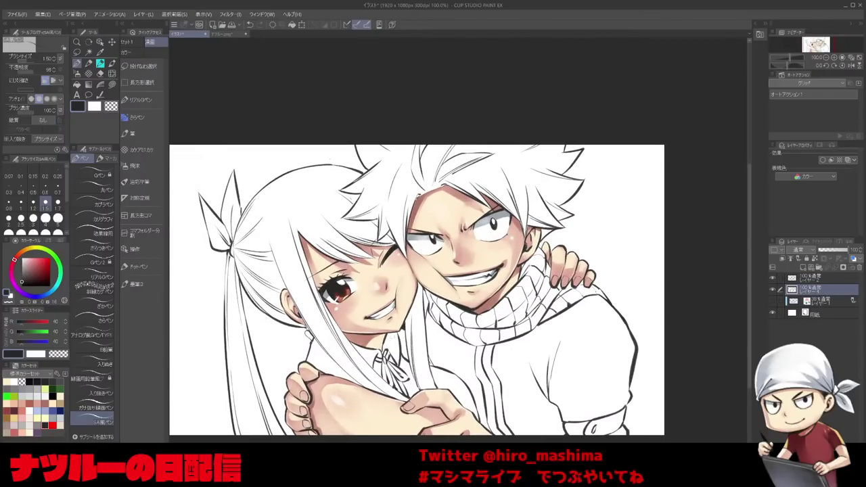
pyautogui.hotkey('ctrl', '+')
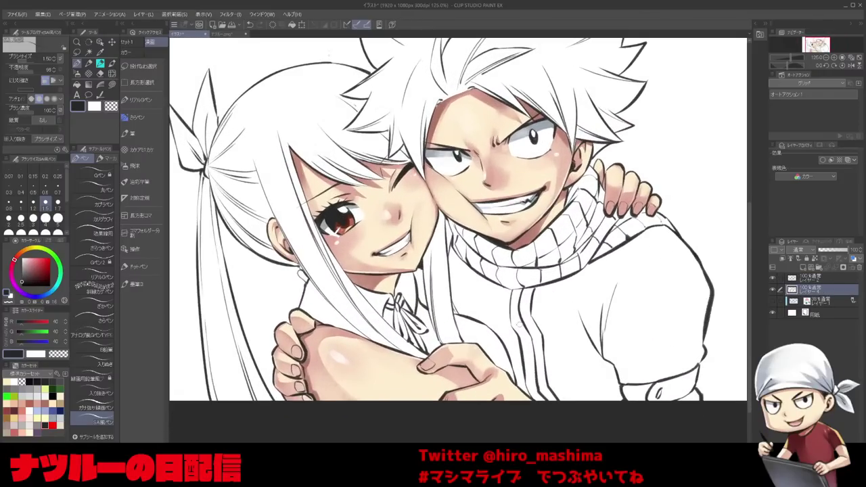
pyautogui.click(53, 417)
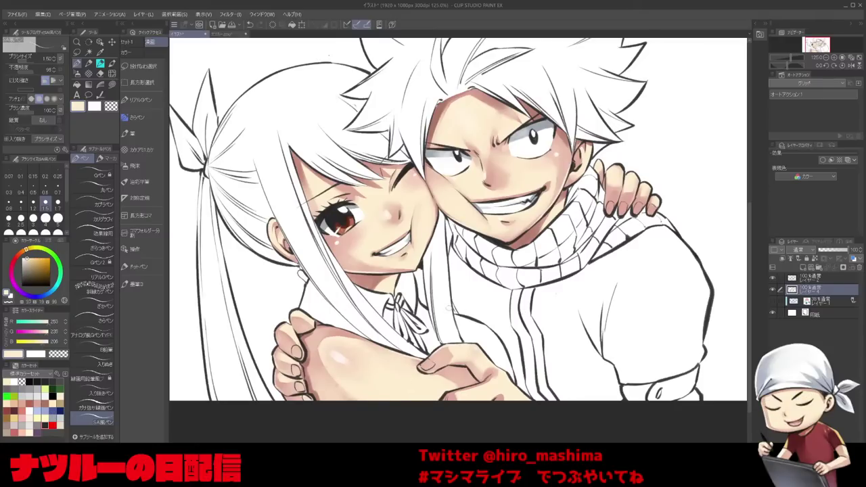
pyautogui.click(77, 85)
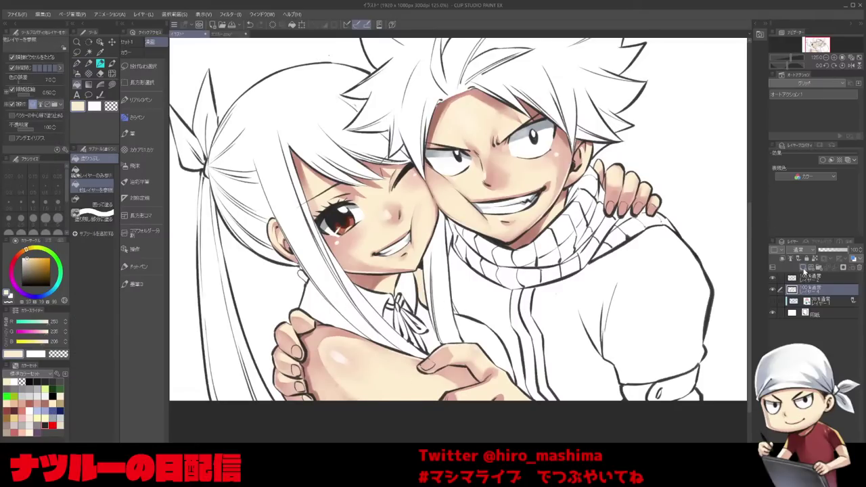
pyautogui.click(802, 268)
pyautogui.keyDown('alt'); pyautogui.click(318, 362); pyautogui.keyUp('alt')
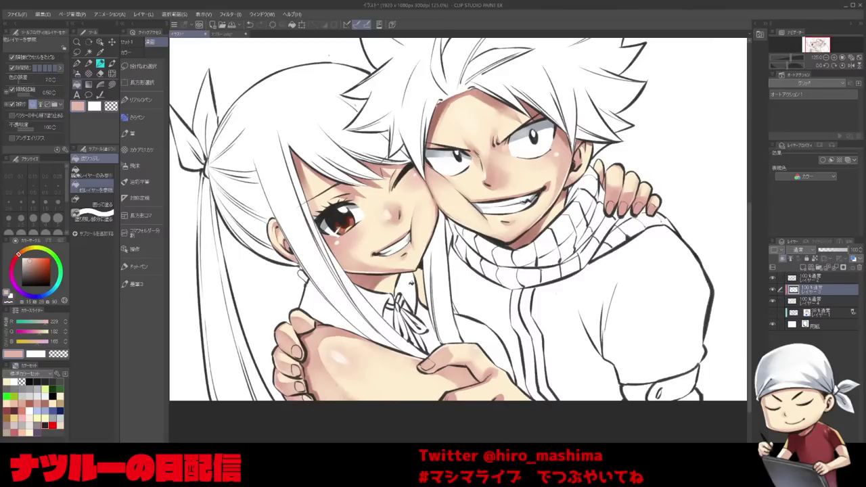
# Shade the patch of the girl's neck beside her chin with the oil brush at size 2.00.
pyautogui.press('b')
pyautogui.press(']')
pyautogui.press(']')
pyautogui.press(']')
pyautogui.press(']')
pyautogui.press(']')
pyautogui.press(']')
pyautogui.press(']')
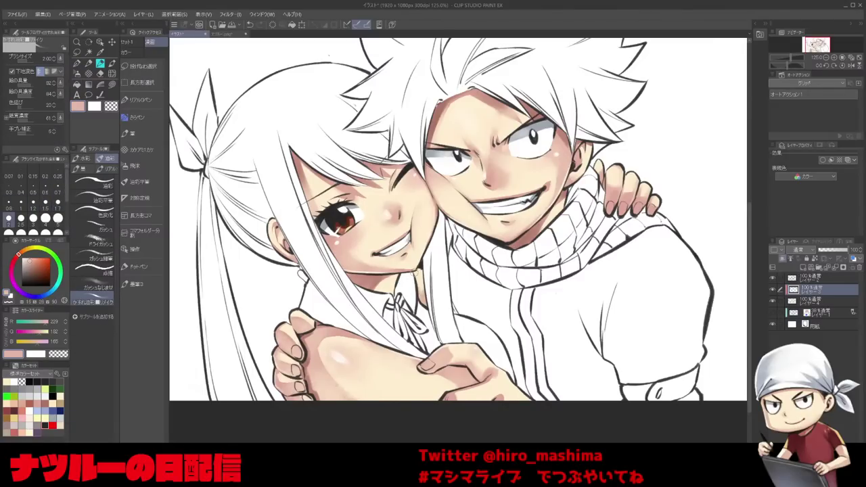
pyautogui.moveTo(421, 275); pyautogui.dragTo(427, 282)
pyautogui.keyDown('alt'); pyautogui.click(423, 279); pyautogui.keyUp('alt')
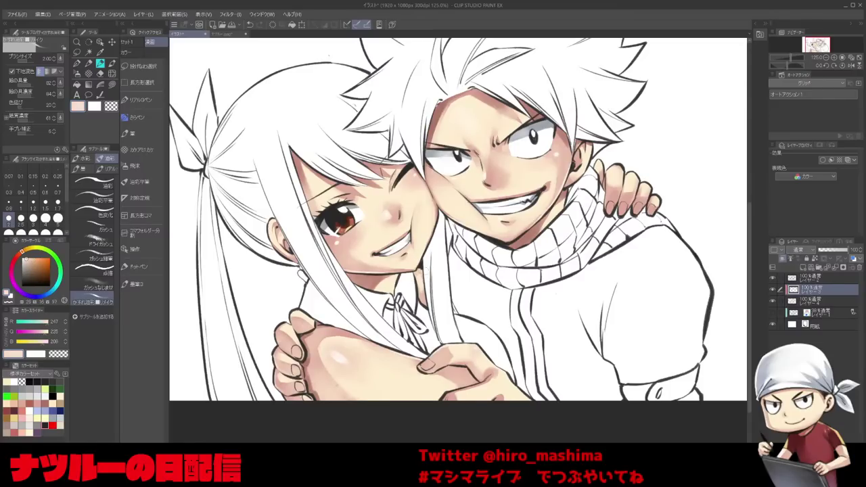
# Undo the last neck stroke and repaint the skin just below the girl's chin with a smaller oil brush.
pyautogui.keyDown('alt'); pyautogui.click(418, 272); pyautogui.keyUp('alt')
pyautogui.press('[')
pyautogui.press('[')
pyautogui.press('[')
pyautogui.hotkey('ctrl', 'z')
pyautogui.moveTo(413, 270)
pyautogui.mouseDown()
pyautogui.moveTo(421, 277)
pyautogui.moveTo(377, 276)
pyautogui.moveTo(425, 269)
pyautogui.mouseUp()
pyautogui.keyDown('alt'); pyautogui.click(422, 279); pyautogui.keyUp('alt')
# Sample the darker shadow tone from the girl's neck and shade its lower part with the oil brush at size 2.00.
pyautogui.keyDown('alt'); pyautogui.click(379, 278); pyautogui.keyUp('alt')
pyautogui.press(']')
pyautogui.press(']')
pyautogui.press(']')
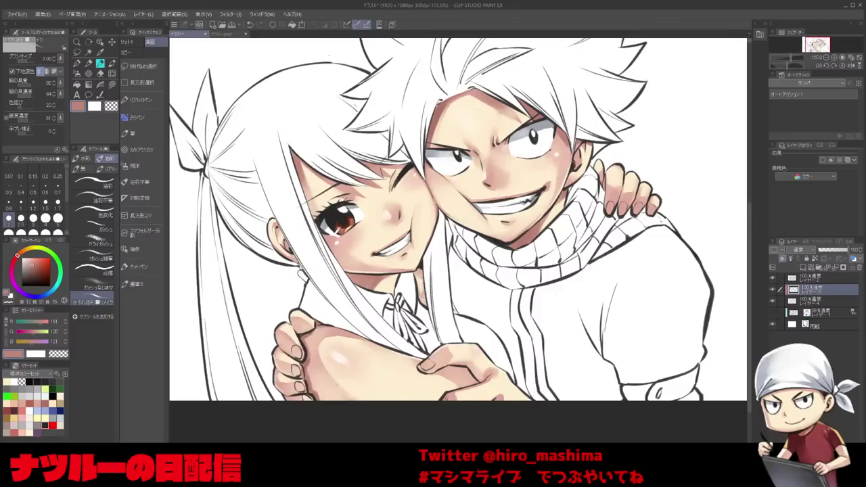
pyautogui.moveTo(418, 295); pyautogui.dragTo(427, 304)
# Choose the pale skin color and the lasso fill tool, and merge the neck shading layer into the coloring layer below.
pyautogui.scroll(-1, 445, 313)
pyautogui.moveTo(467, 323); pyautogui.dragTo(469, 364)
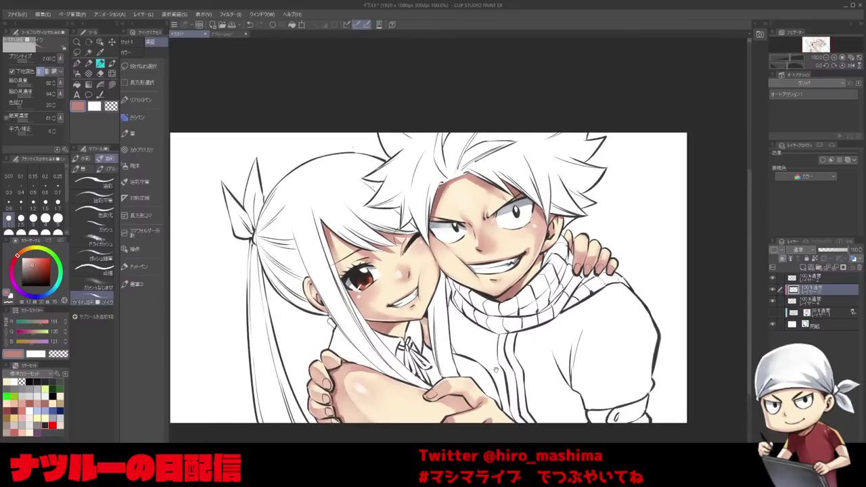
pyautogui.scroll(-1, 477, 364)
pyautogui.hotkey('ctrl', '+')
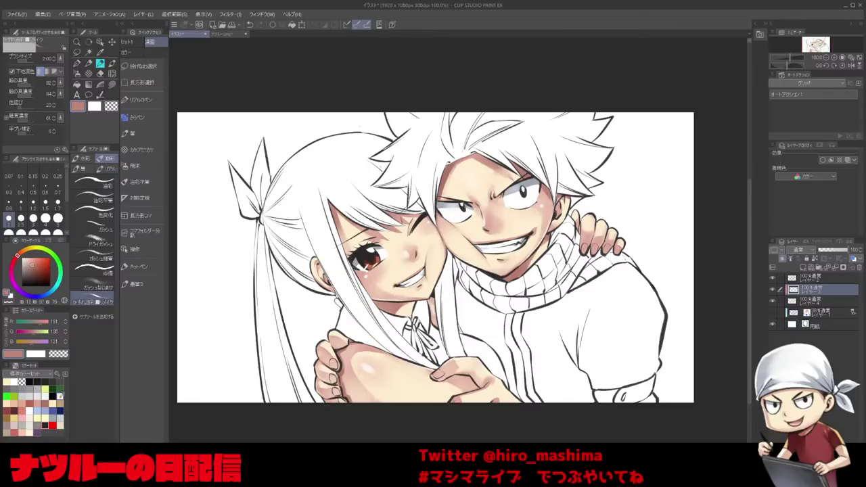
pyautogui.click(60, 394)
pyautogui.press('u')
pyautogui.press('u')
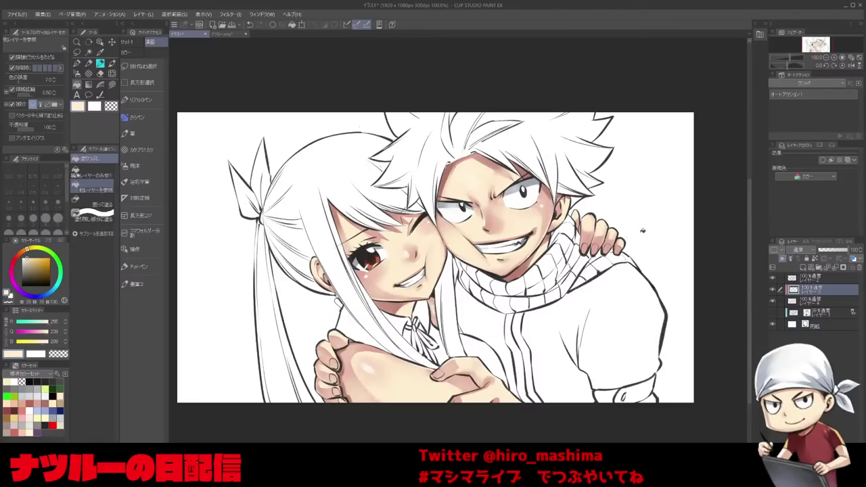
pyautogui.moveTo(635, 210); pyautogui.dragTo(663, 192)
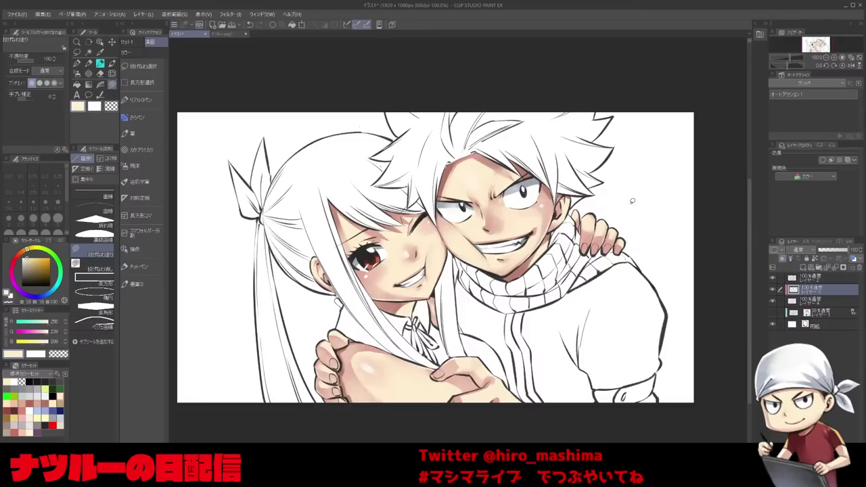
pyautogui.hotkey('ctrl', 'e')
# Lasso-fill three overlapping sample swatches in pale skin, pink and reddish brown on the blank area beside the boy.
pyautogui.moveTo(647, 178); pyautogui.dragTo(651, 173)
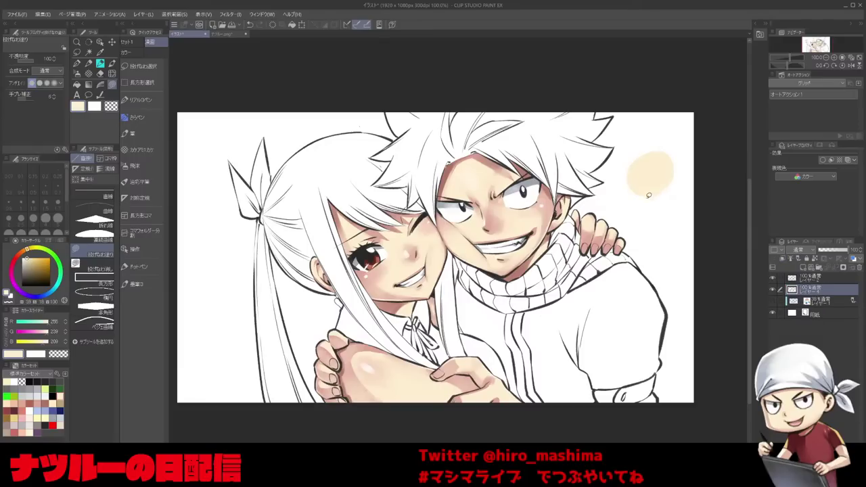
pyautogui.click(44, 402)
pyautogui.moveTo(638, 208)
pyautogui.mouseDown()
pyautogui.moveTo(675, 179)
pyautogui.moveTo(636, 212)
pyautogui.mouseUp()
pyautogui.click(46, 404)
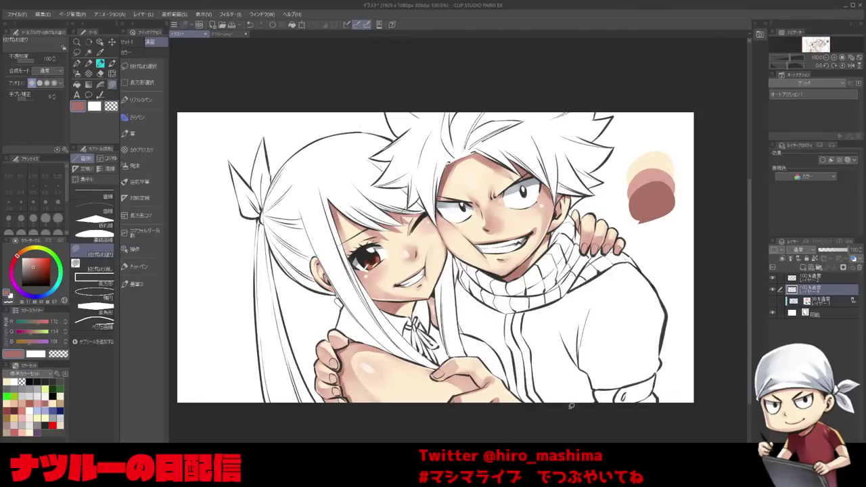
pyautogui.scroll(1, 571, 406)
pyautogui.moveTo(637, 335); pyautogui.dragTo(600, 418)
pyautogui.scroll(1, 652, 351)
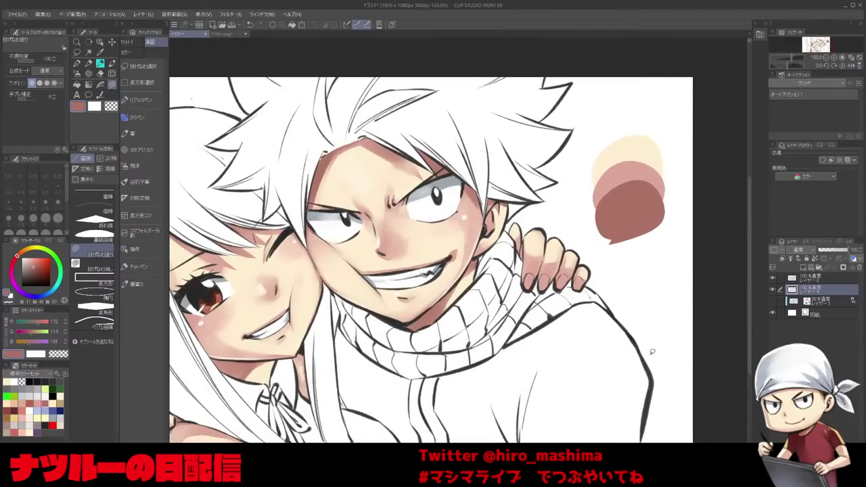
pyautogui.scroll(-1, 663, 284)
pyautogui.moveTo(663, 282); pyautogui.dragTo(640, 347)
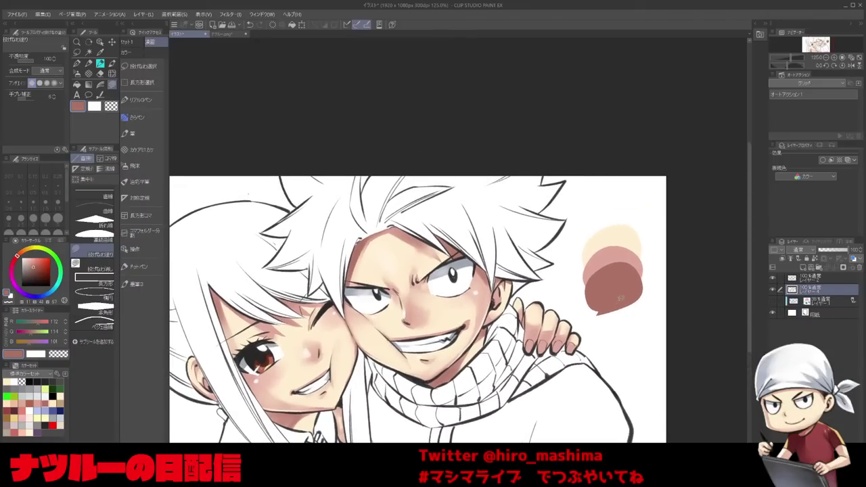
# Blend the borders between the skin-tone swatches with the oil brush at size 5.00, sampling tones from the swatches.
pyautogui.press('p')
pyautogui.press('b')
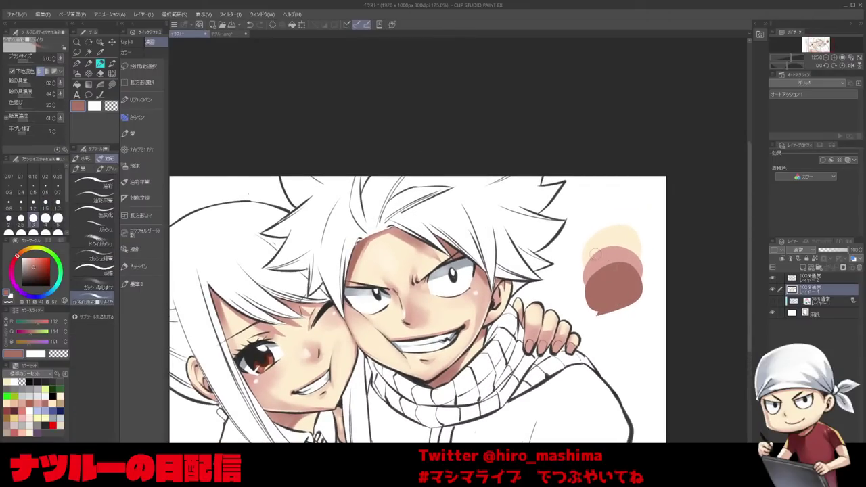
pyautogui.keyDown('alt'); pyautogui.click(623, 245); pyautogui.keyUp('alt')
pyautogui.keyDown('alt'); pyautogui.click(599, 252); pyautogui.keyUp('alt')
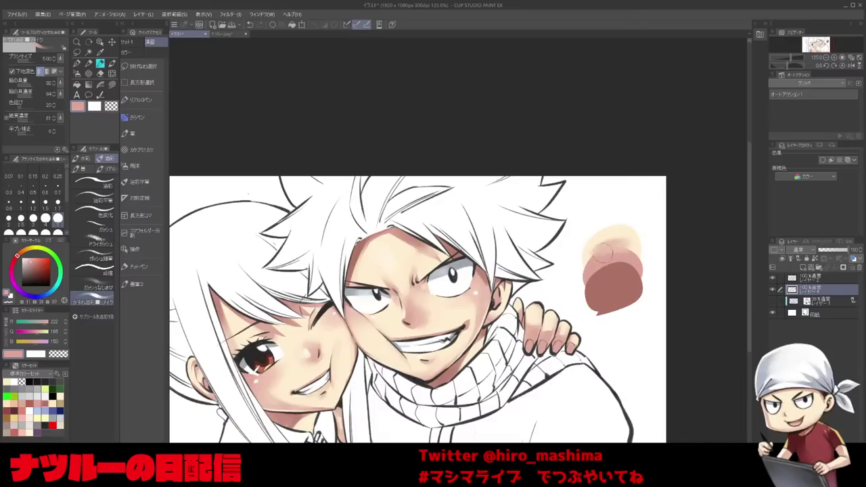
pyautogui.moveTo(607, 262); pyautogui.dragTo(620, 260)
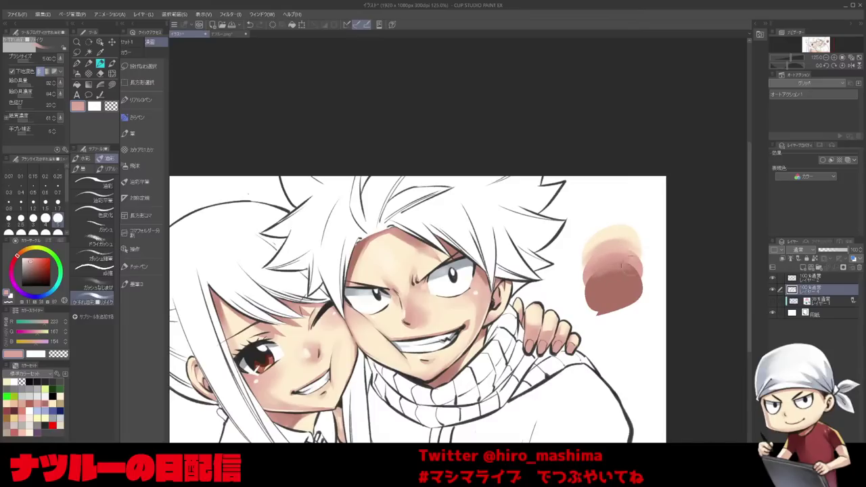
# Sample white and dab a highlight on the pale swatch with the oil brush at size 1.70.
pyautogui.keyDown('alt'); pyautogui.click(616, 228); pyautogui.keyUp('alt')
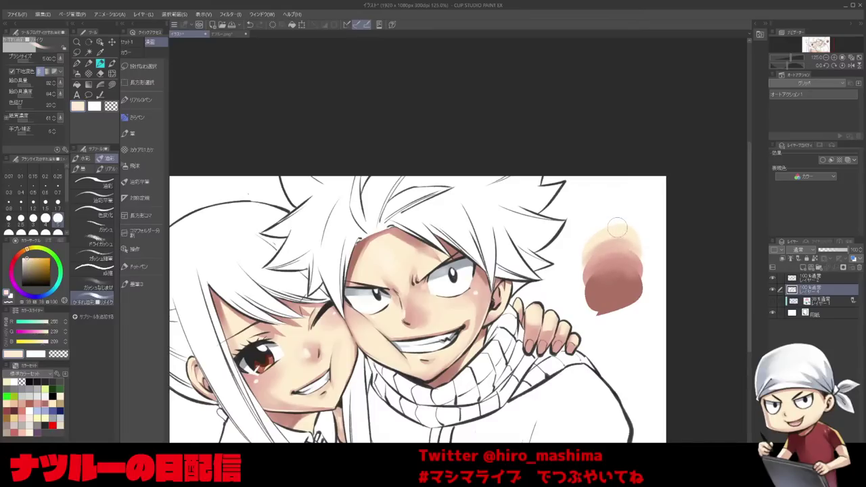
pyautogui.keyDown('alt'); pyautogui.click(623, 217); pyautogui.keyUp('alt')
pyautogui.press('[')
pyautogui.press('[')
pyautogui.press('[')
pyautogui.press('[')
pyautogui.press('[')
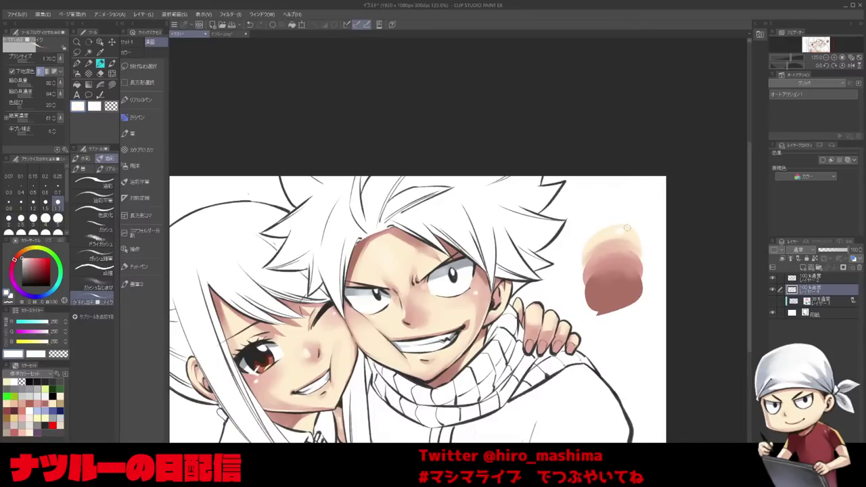
# Tint the shadow edge of the dark swatch with light blue-violet, using the oil brush at up to size 10.00.
pyautogui.click(44, 410)
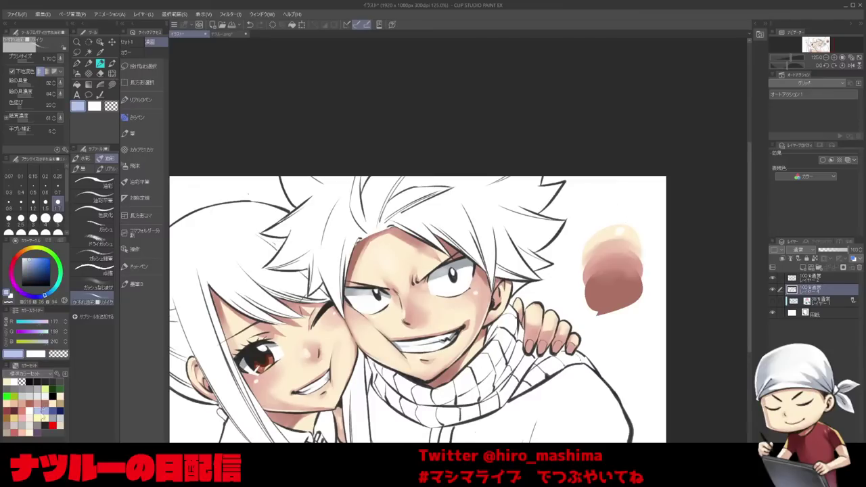
pyautogui.press(']')
pyautogui.press(']')
pyautogui.press(']')
pyautogui.press(']')
pyautogui.press(']')
pyautogui.press(']')
pyautogui.press(']')
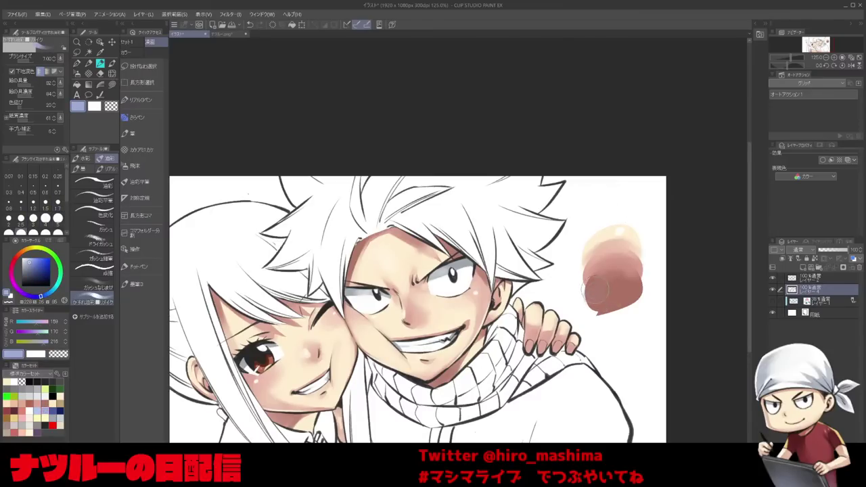
pyautogui.press(']')
pyautogui.press(']')
pyautogui.press('[')
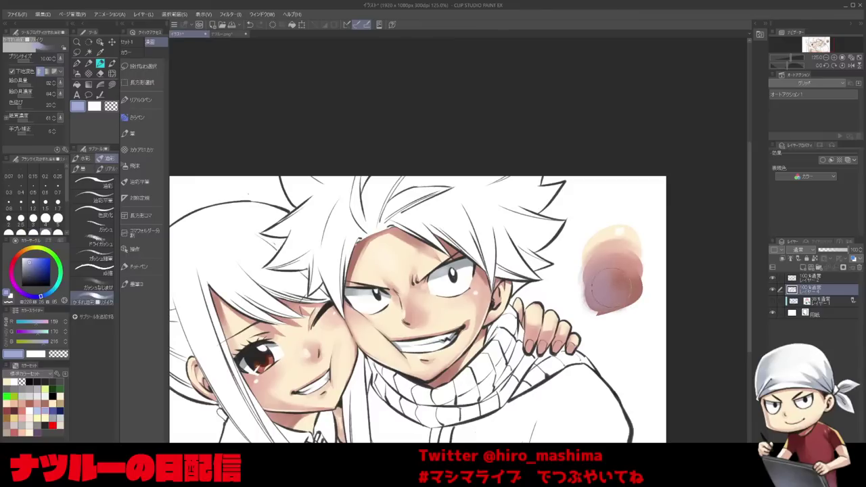
# Erase all the skin-tone sample swatches beside the boy, using the brush at size 7.00 with transparent color.
pyautogui.press('c')
pyautogui.moveTo(640, 231)
pyautogui.mouseDown()
pyautogui.moveTo(641, 278)
pyautogui.moveTo(621, 273)
pyautogui.mouseUp()
pyautogui.press('[')
pyautogui.press('[')
pyautogui.moveTo(607, 227)
pyautogui.mouseDown()
pyautogui.moveTo(611, 300)
pyautogui.moveTo(595, 274)
pyautogui.moveTo(586, 294)
pyautogui.mouseUp()
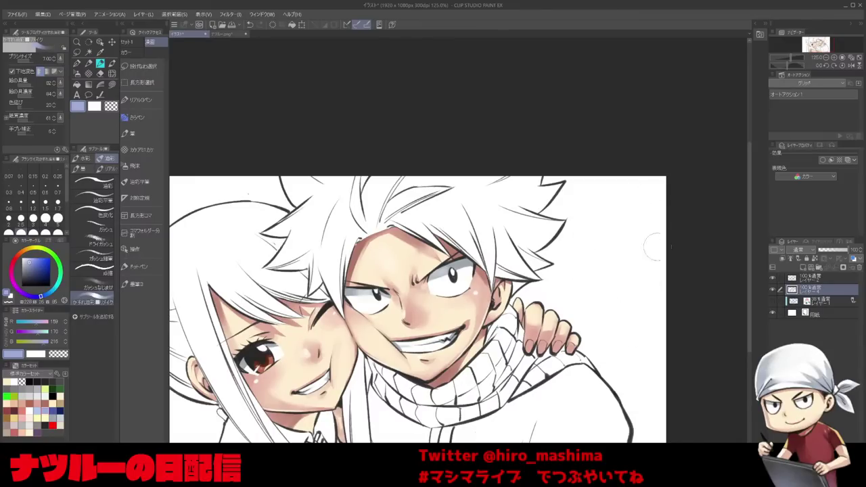
pyautogui.scroll(-1, 632, 273)
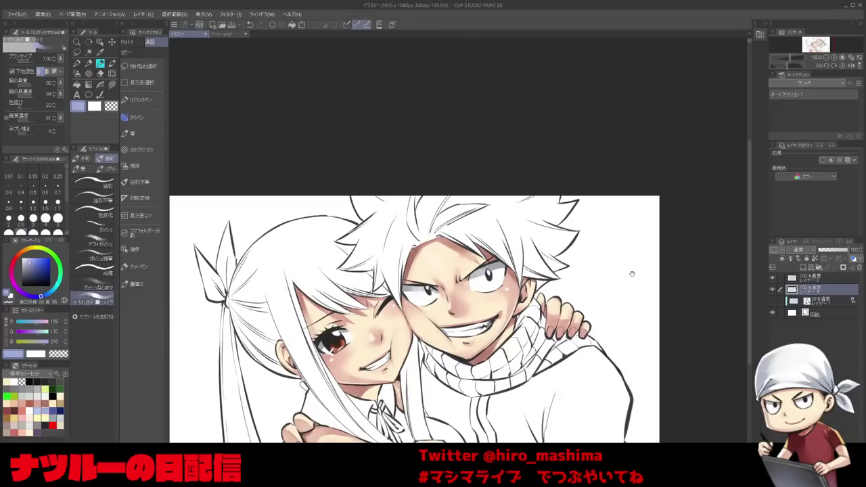
pyautogui.moveTo(631, 273); pyautogui.dragTo(680, 210)
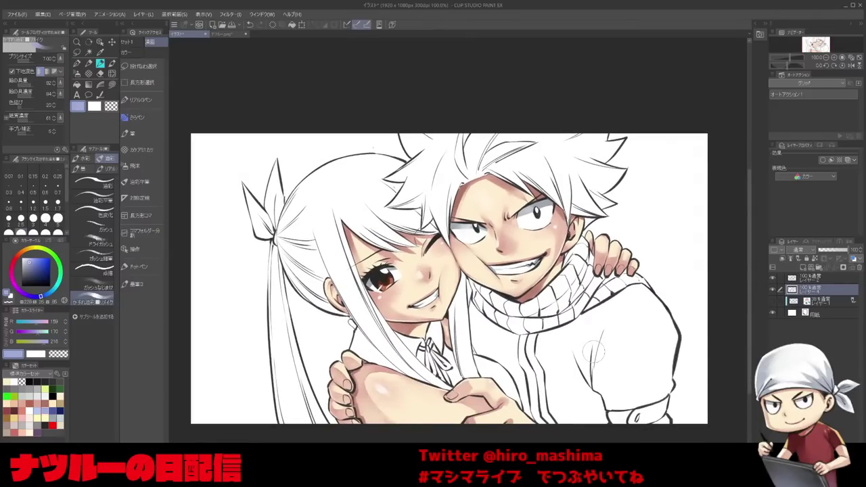
# Add a new raster layer above the bottom sketch layer and choose light pink as the drawing color.
pyautogui.scroll(-1, 593, 352)
pyautogui.moveTo(593, 352); pyautogui.dragTo(581, 381)
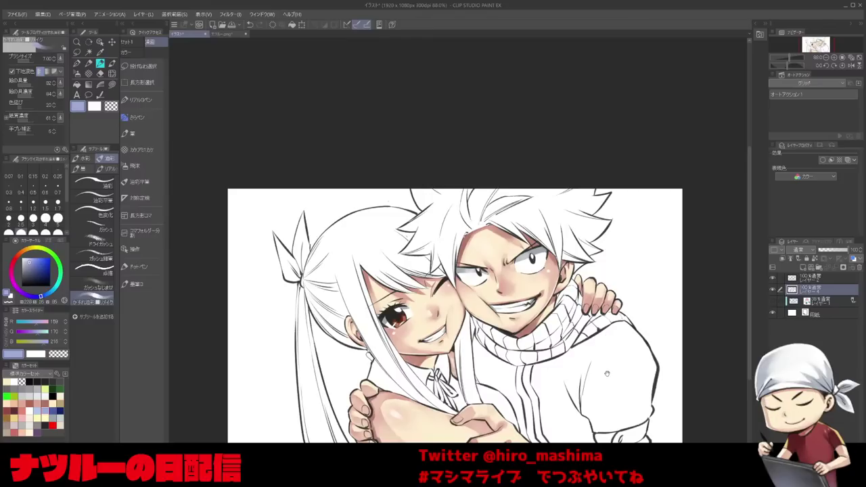
pyautogui.moveTo(607, 345); pyautogui.dragTo(623, 338)
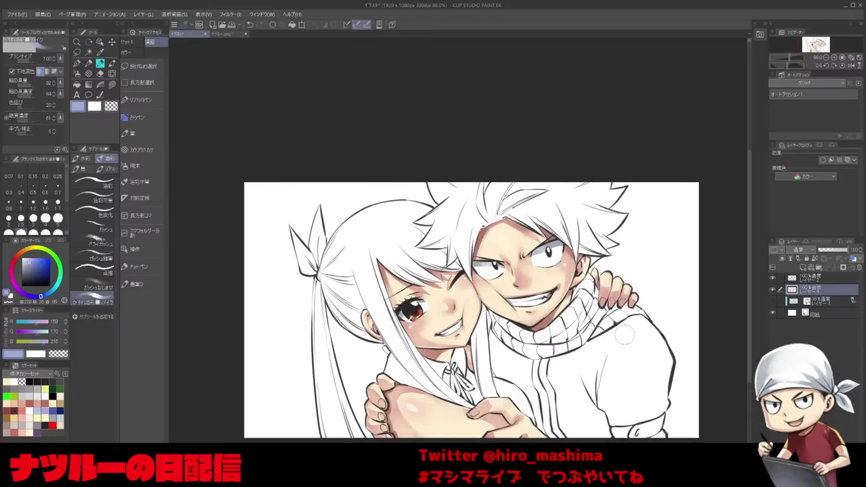
pyautogui.click(816, 304)
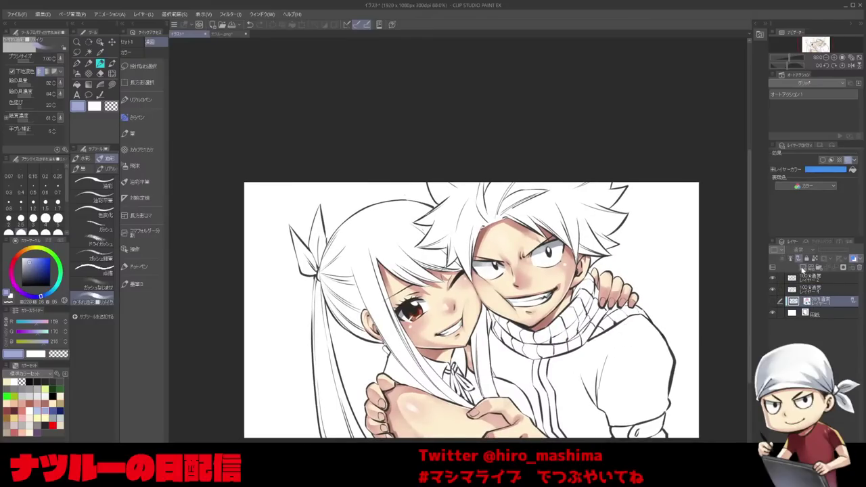
pyautogui.click(803, 268)
pyautogui.click(28, 409)
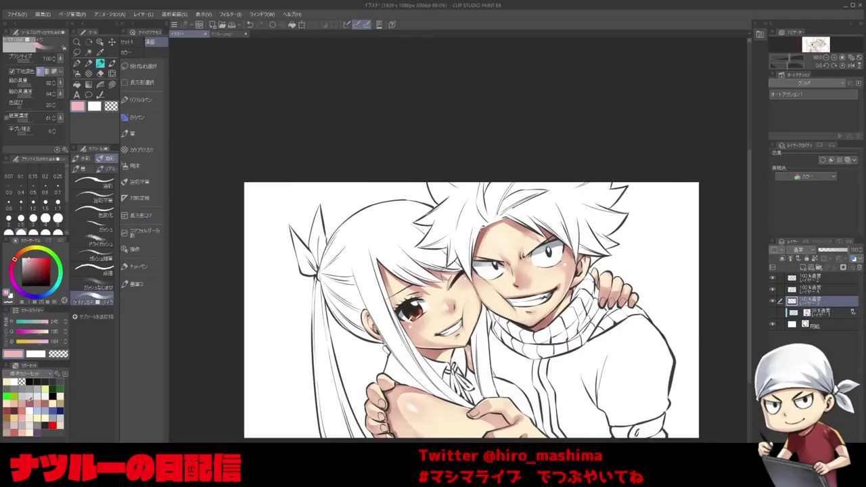
# Flood-fill all sections of the boy's hair with light pink, referencing the line art on the other layers.
pyautogui.scroll(1, 604, 211)
pyautogui.moveTo(594, 209); pyautogui.dragTo(598, 255)
pyautogui.press('g')
pyautogui.click(546, 248)
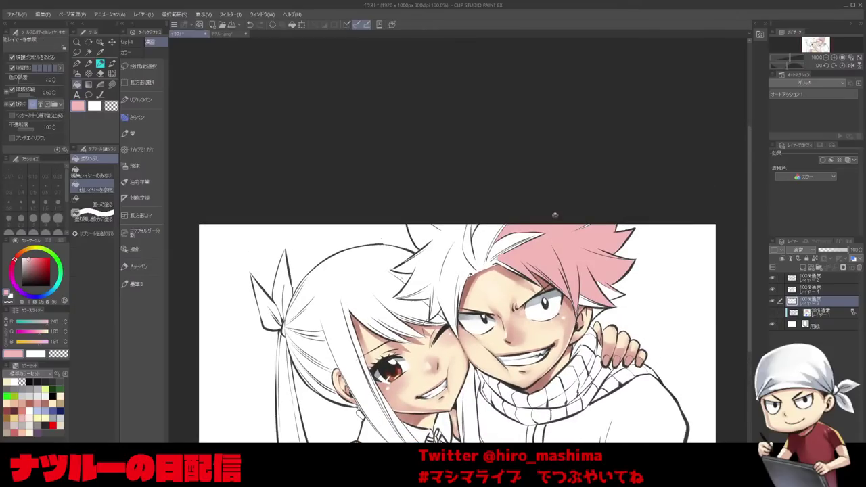
pyautogui.click(453, 257)
pyautogui.click(521, 246)
pyautogui.click(498, 258)
pyautogui.click(418, 289)
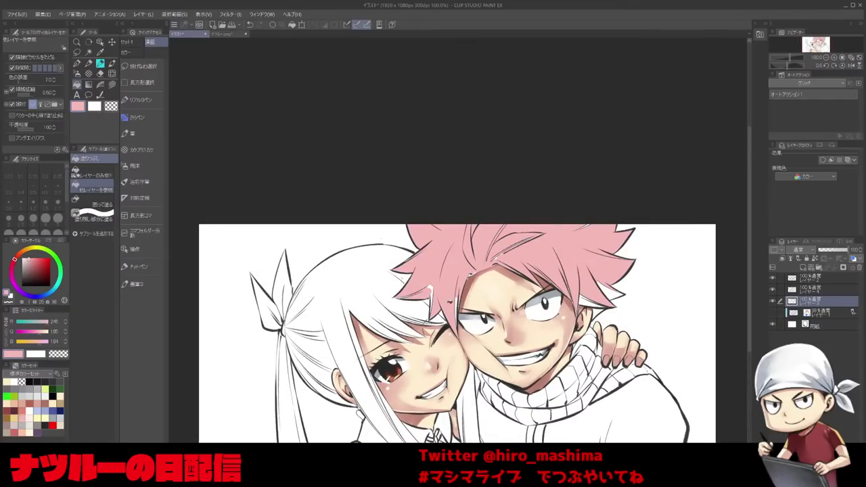
pyautogui.click(431, 291)
pyautogui.click(458, 297)
pyautogui.click(595, 295)
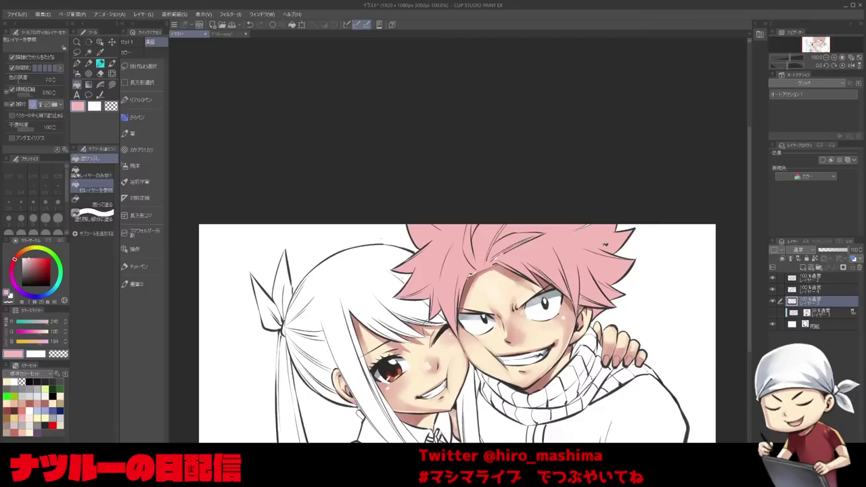
# Cover the small white gaps along the boy's hairline and parting with pink using lasso fill.
pyautogui.press('u')
pyautogui.hotkey('ctrl', '+')
pyautogui.hotkey('ctrl', '+')
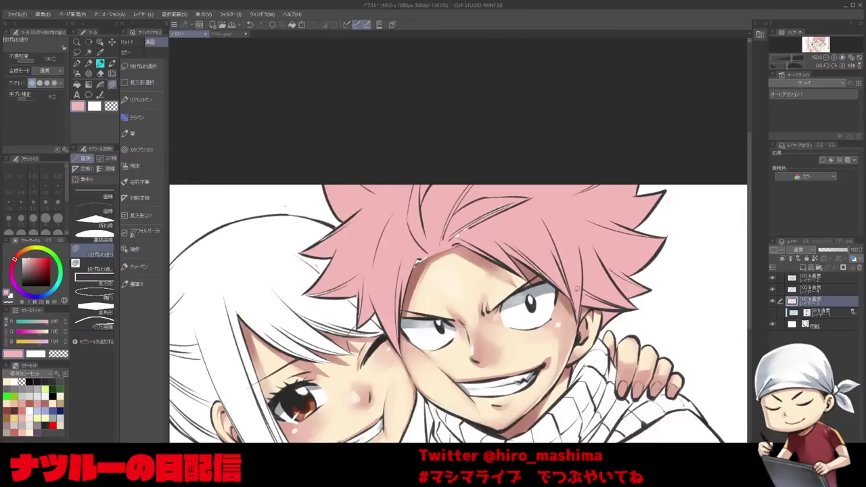
pyautogui.moveTo(472, 207); pyautogui.dragTo(469, 262)
pyautogui.moveTo(399, 267); pyautogui.dragTo(393, 259)
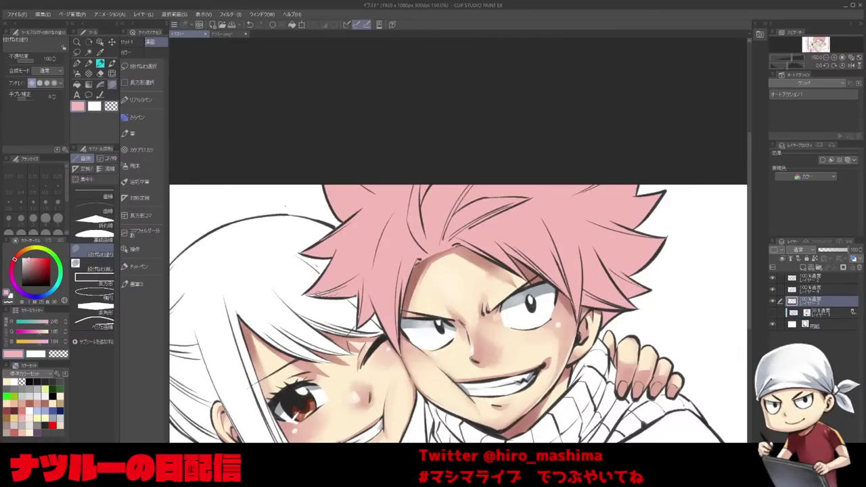
# Examine the pink fill along the boy's hair tips, fringe and outer edges for missed gaps.
pyautogui.scroll(4, 315, 252)
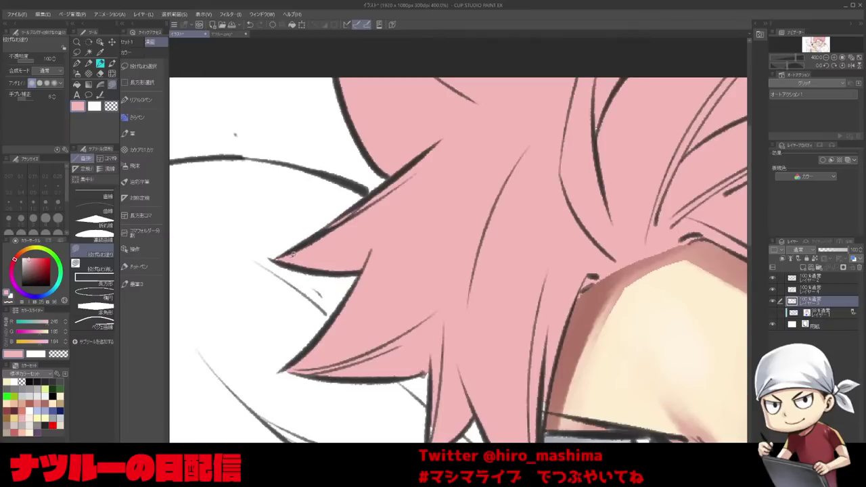
pyautogui.moveTo(291, 252); pyautogui.dragTo(310, 207)
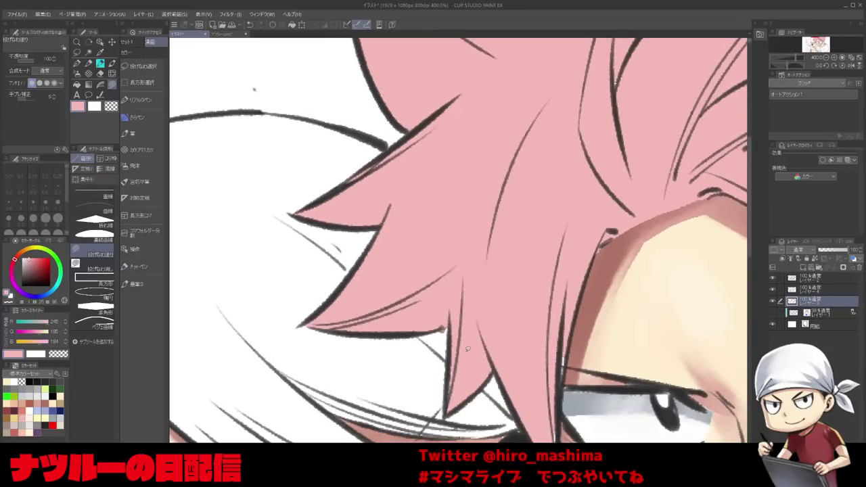
pyautogui.scroll(-4, 467, 353)
pyautogui.scroll(4, 505, 384)
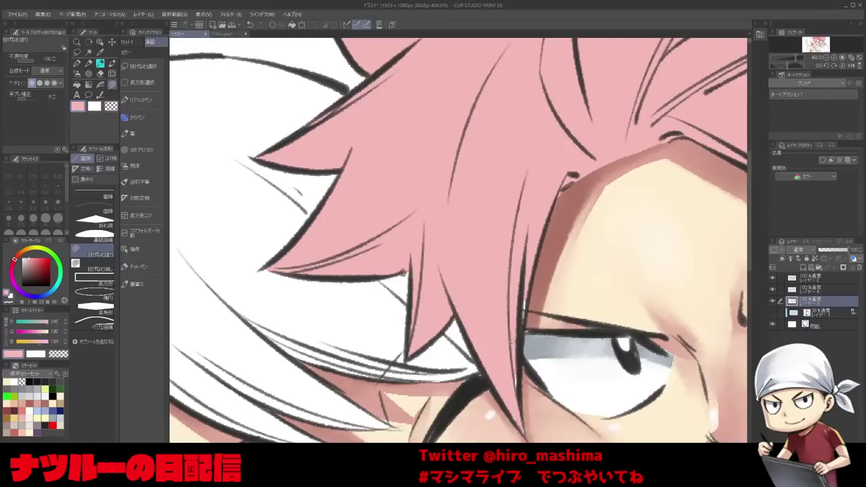
pyautogui.scroll(-2, 517, 348)
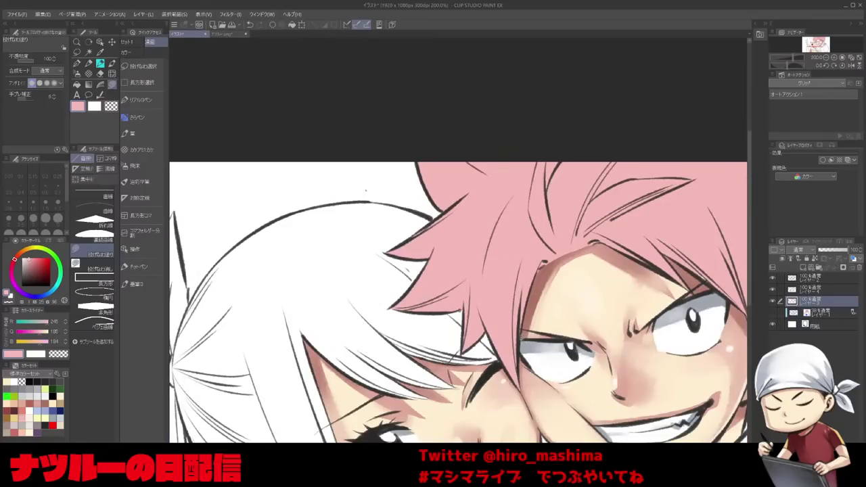
pyautogui.scroll(-1, 509, 272)
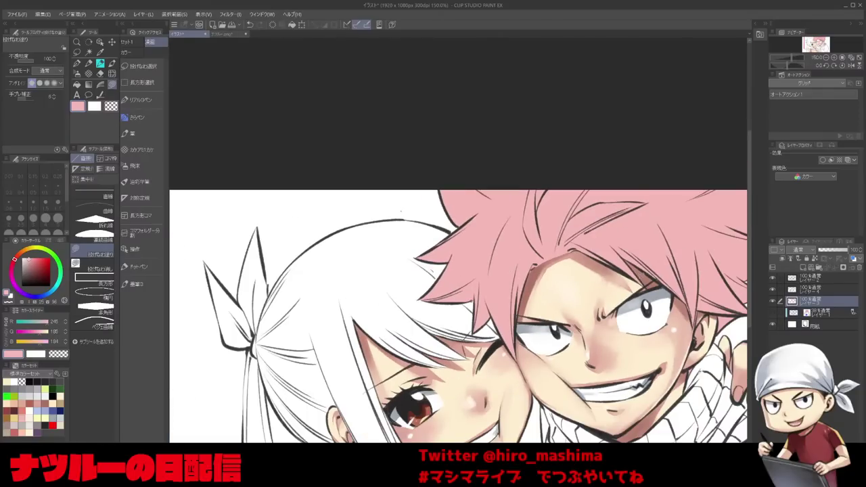
pyautogui.scroll(1, 636, 268)
pyautogui.moveTo(712, 293); pyautogui.dragTo(600, 290)
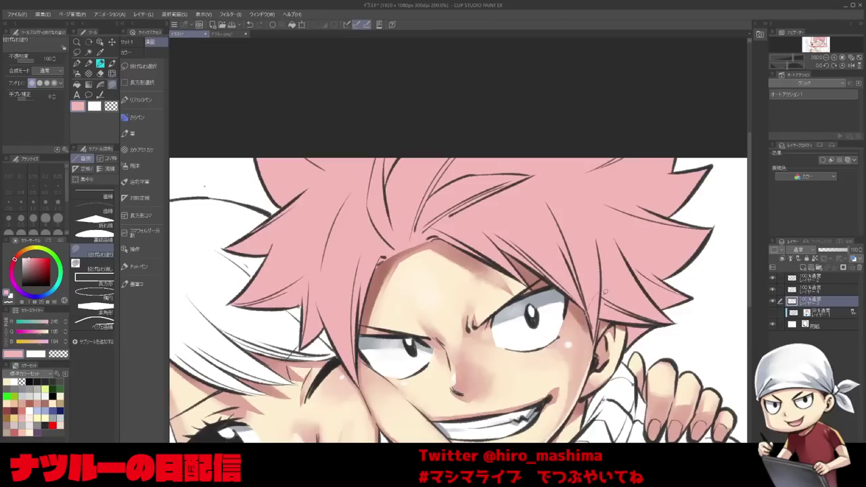
pyautogui.scroll(-1, 583, 342)
pyautogui.scroll(1, 665, 292)
pyautogui.scroll(-2, 652, 305)
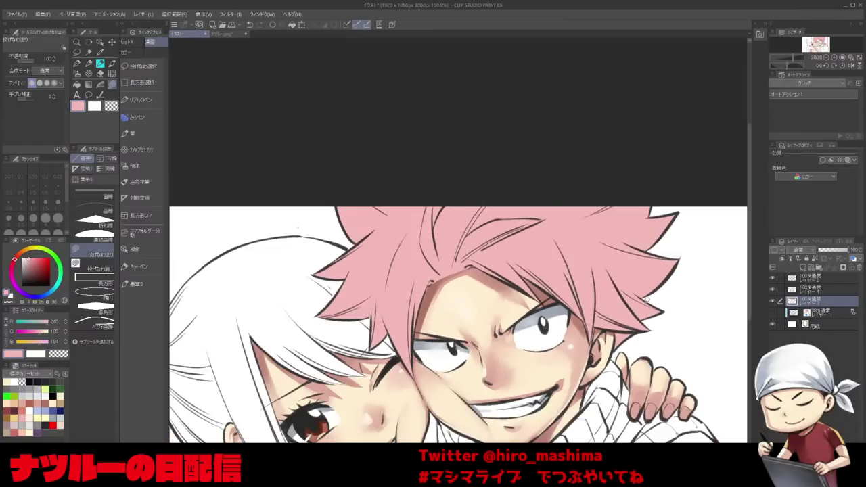
# Add a new layer clipped to the pink hair layer and choose a darker muted red for the shadows.
pyautogui.click(803, 267)
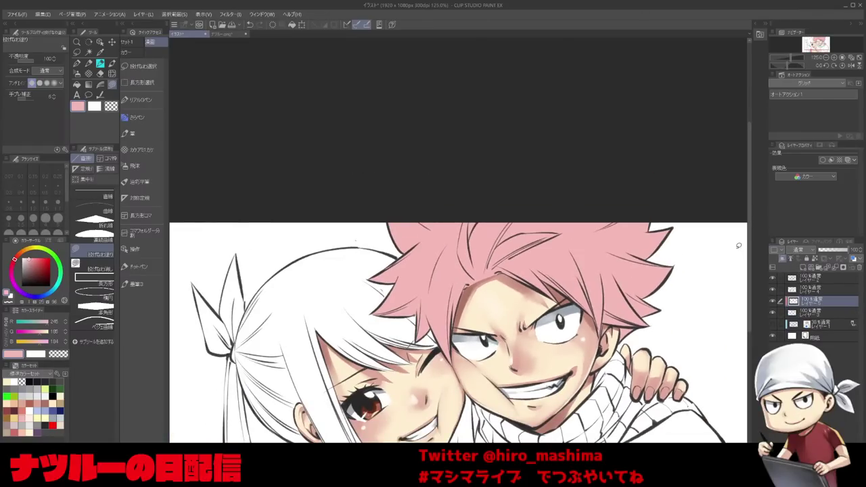
pyautogui.click(34, 267)
pyautogui.scroll(-1, 466, 273)
pyautogui.moveTo(510, 303)
pyautogui.mouseDown()
pyautogui.moveTo(520, 272)
pyautogui.moveTo(516, 326)
pyautogui.moveTo(439, 328)
pyautogui.mouseUp()
pyautogui.scroll(-1, 516, 332)
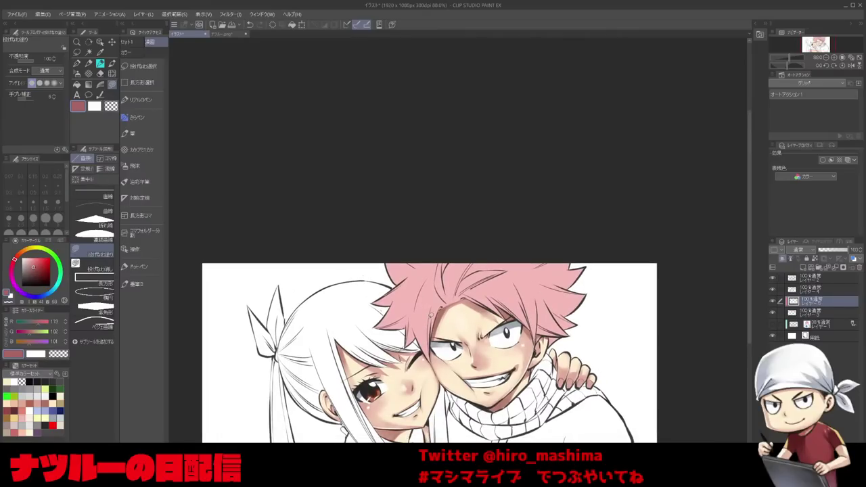
# Lasso-fill muted red shadows on the boy's hair tufts on the side next to the girl.
pyautogui.moveTo(431, 309)
pyautogui.mouseDown()
pyautogui.moveTo(423, 312)
pyautogui.moveTo(433, 368)
pyautogui.mouseUp()
pyautogui.moveTo(418, 331)
pyautogui.mouseDown()
pyautogui.moveTo(410, 310)
pyautogui.moveTo(414, 347)
pyautogui.mouseUp()
pyautogui.moveTo(421, 289)
pyautogui.mouseDown()
pyautogui.moveTo(388, 334)
pyautogui.moveTo(372, 308)
pyautogui.mouseUp()
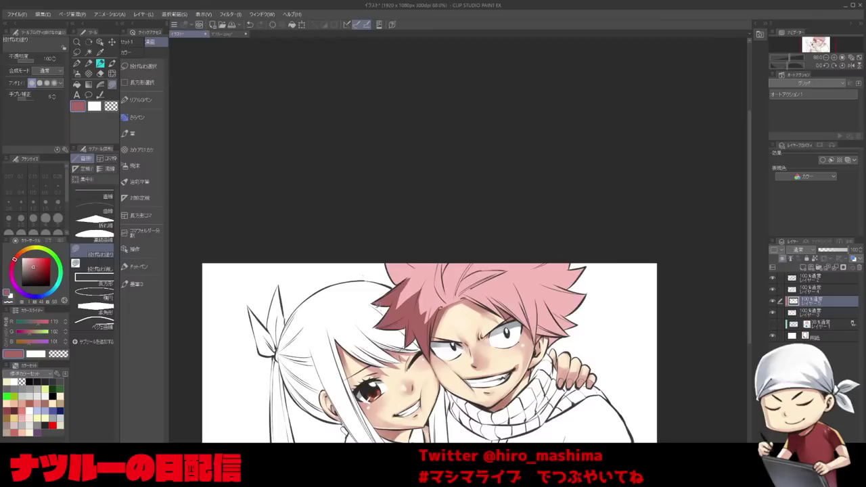
pyautogui.moveTo(443, 297)
pyautogui.mouseDown()
pyautogui.moveTo(460, 255)
pyautogui.moveTo(449, 302)
pyautogui.mouseUp()
pyautogui.moveTo(404, 279)
pyautogui.mouseDown()
pyautogui.moveTo(389, 257)
pyautogui.moveTo(403, 282)
pyautogui.mouseUp()
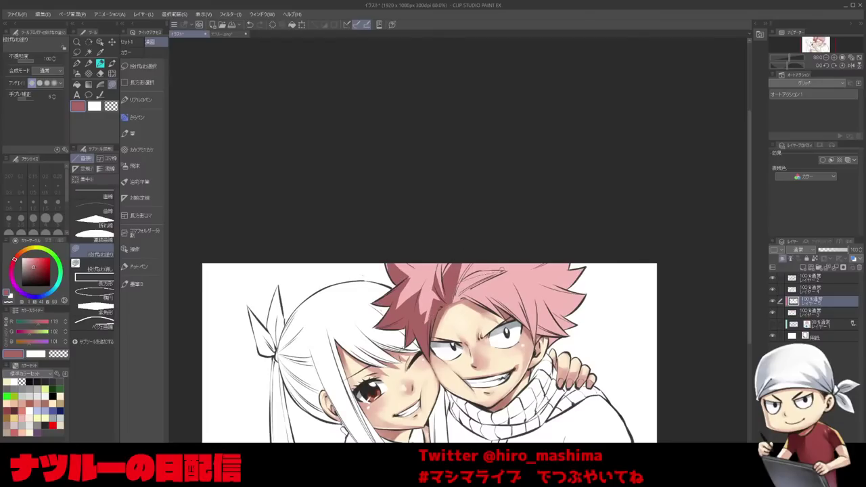
# Lasso-fill muted red shadows across the boy's central fringe and the tufts above his ear, including a small oval patch.
pyautogui.moveTo(502, 269); pyautogui.dragTo(454, 299)
pyautogui.moveTo(502, 313); pyautogui.dragTo(451, 293)
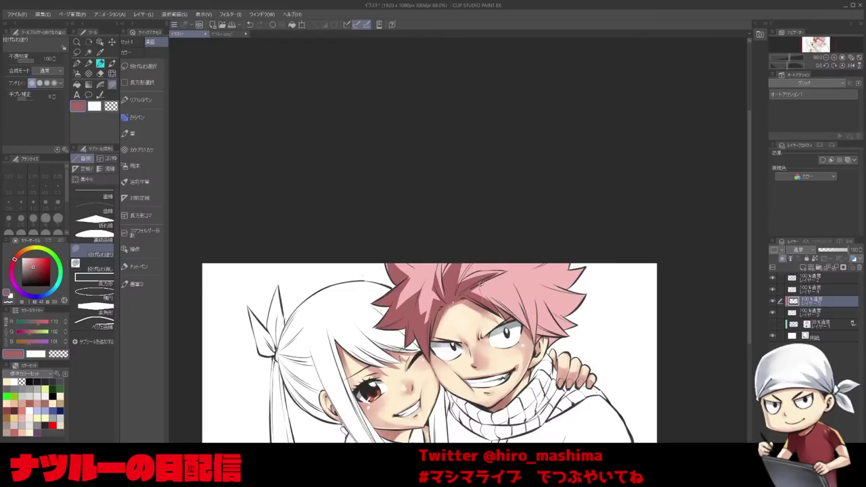
pyautogui.moveTo(523, 312)
pyautogui.mouseDown()
pyautogui.moveTo(475, 292)
pyautogui.moveTo(538, 338)
pyautogui.moveTo(516, 288)
pyautogui.mouseUp()
pyautogui.moveTo(533, 292)
pyautogui.mouseDown()
pyautogui.moveTo(537, 326)
pyautogui.moveTo(536, 294)
pyautogui.mouseUp()
pyautogui.moveTo(545, 342)
pyautogui.mouseDown()
pyautogui.moveTo(538, 327)
pyautogui.moveTo(567, 331)
pyautogui.mouseUp()
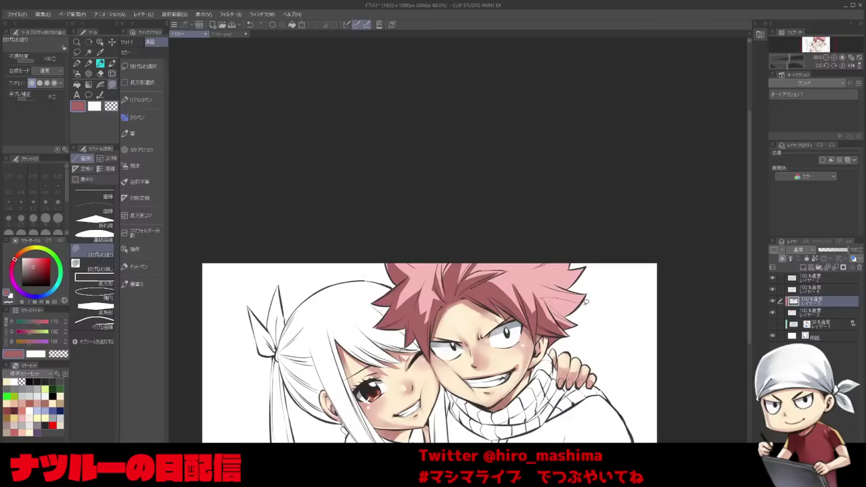
pyautogui.moveTo(541, 271); pyautogui.dragTo(535, 272)
# Blend the shadows on the boy's side hair near the girl with the oil brush from size 10.00, softening with transparent color.
pyautogui.press('p')
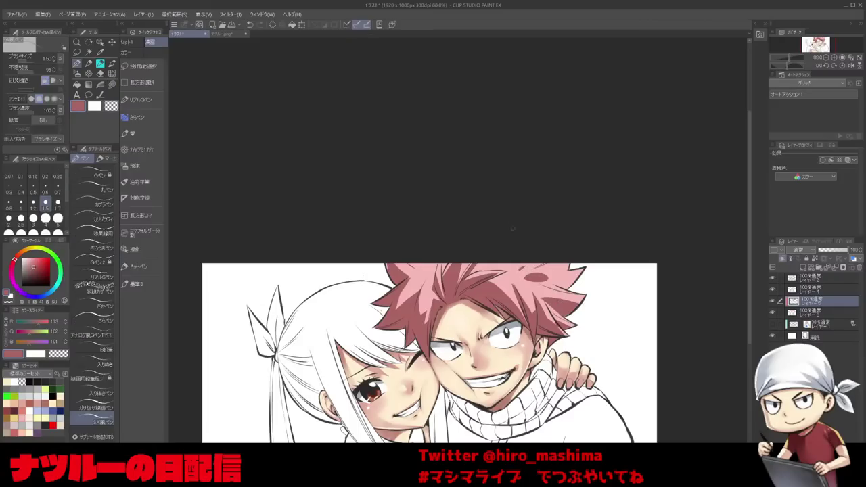
pyautogui.press('b')
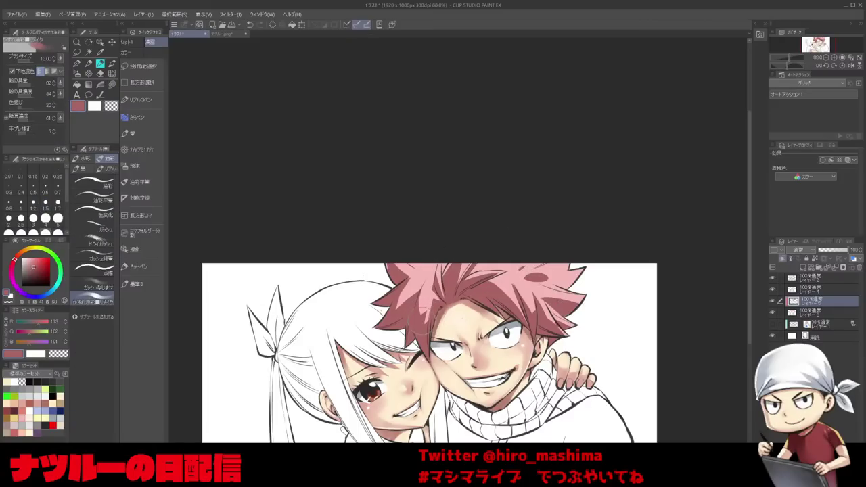
pyautogui.moveTo(425, 308); pyautogui.dragTo(424, 288)
pyautogui.press('c')
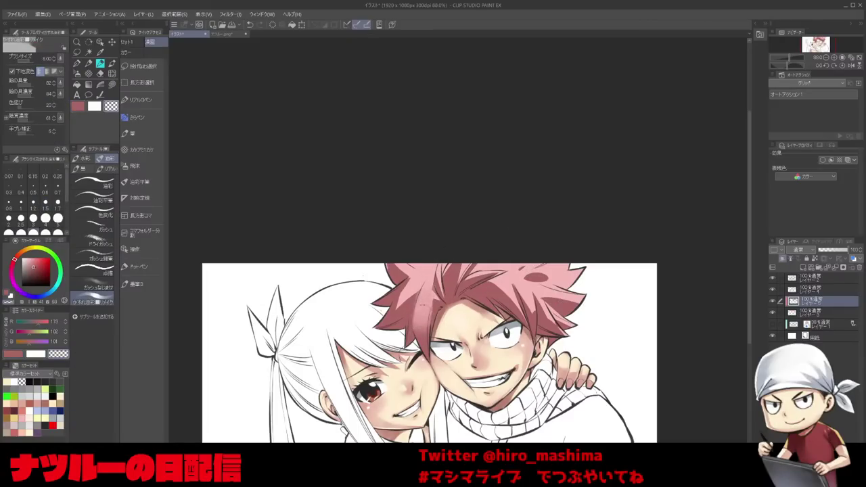
pyautogui.moveTo(422, 327)
pyautogui.mouseDown()
pyautogui.moveTo(430, 367)
pyautogui.moveTo(413, 341)
pyautogui.moveTo(404, 344)
pyautogui.mouseUp()
# Refine the shadow strands in the boy's side hair with the muted red oil brush, reducing its size from 4.00 to 1.00.
pyautogui.press('-')
pyautogui.press('[')
pyautogui.press('[')
pyautogui.press('[')
pyautogui.press(']')
pyautogui.press('-')
pyautogui.press('c')
pyautogui.press('[')
pyautogui.press('[')
pyautogui.press('[')
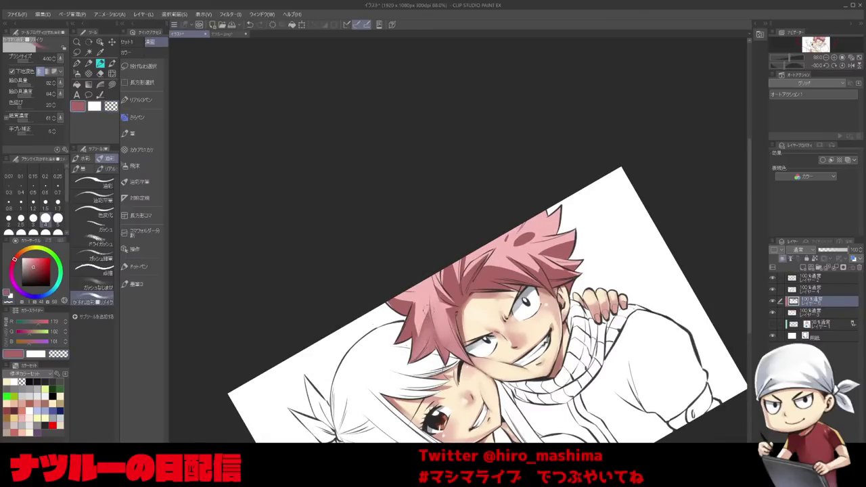
pyautogui.press('[')
pyautogui.press('[')
pyautogui.press('[')
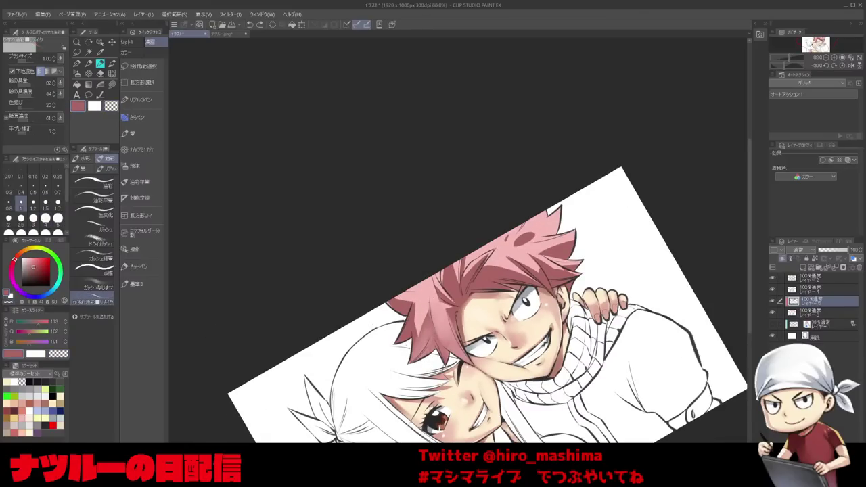
# Soften the shadow edges of the boy's side and upper hair tufts with a larger oil brush in transparent color.
pyautogui.press('c')
pyautogui.press(']')
pyautogui.press(']')
pyautogui.press(']')
pyautogui.press(']')
pyautogui.press(']')
pyautogui.press(']')
pyautogui.press(']')
pyautogui.press(']')
pyautogui.press(']')
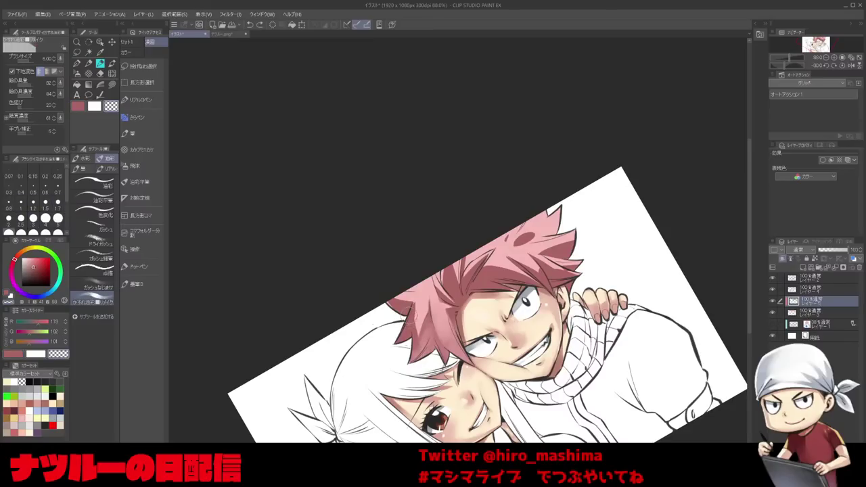
pyautogui.press('^')
pyautogui.press('^')
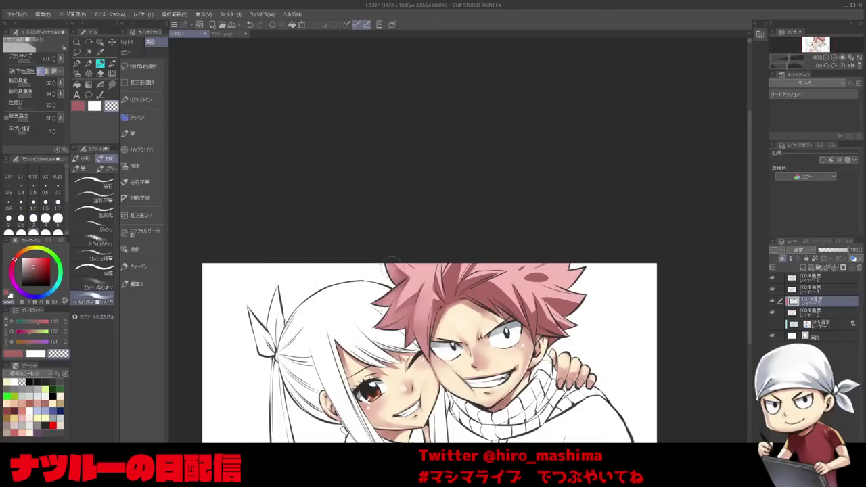
# Touch up the shadows of the boy's upper hair in muted red with the oil brush at sizes 2.00 to 6.00.
pyautogui.press('[')
pyautogui.press('[')
pyautogui.press('[')
pyautogui.press('[')
pyautogui.press('[')
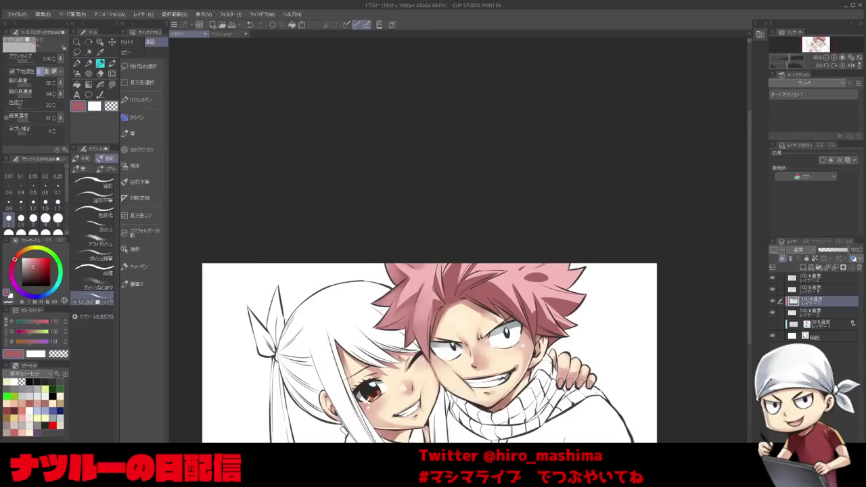
pyautogui.press(']')
pyautogui.press(']')
pyautogui.press(']')
pyautogui.press(']')
pyautogui.press(']')
pyautogui.press(']')
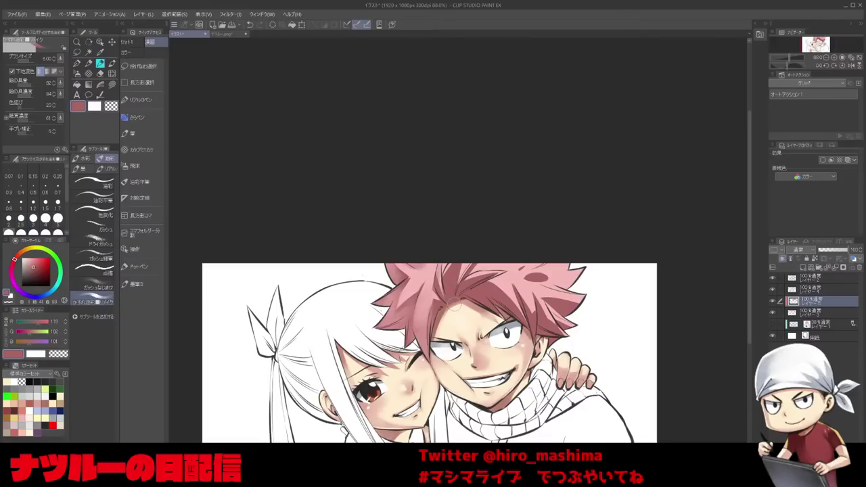
# Fade the shadow edges around the boy's parting with transparent color, reducing the oil brush to size 2.50.
pyautogui.press('-')
pyautogui.press('[')
pyautogui.press('[')
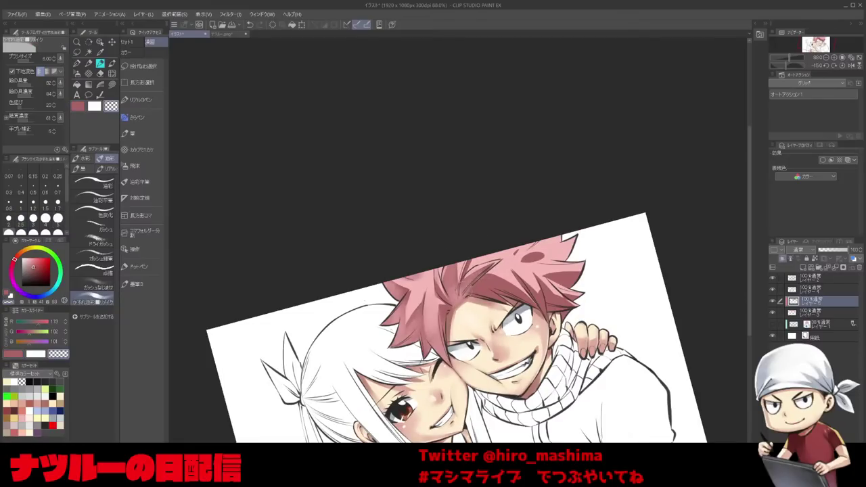
pyautogui.press('^')
pyautogui.press('^')
pyautogui.press('[')
pyautogui.press('[')
pyautogui.press('[')
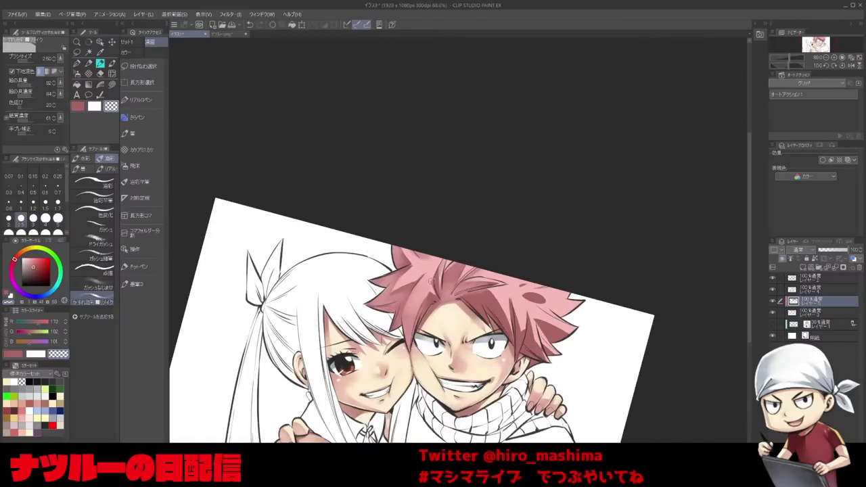
# Soften the broad shadows in the boy's central fringe with transparent color, using the oil brush at size 7.00.
pyautogui.press('^')
pyautogui.press(']')
pyautogui.press(']')
pyautogui.press(']')
pyautogui.press(']')
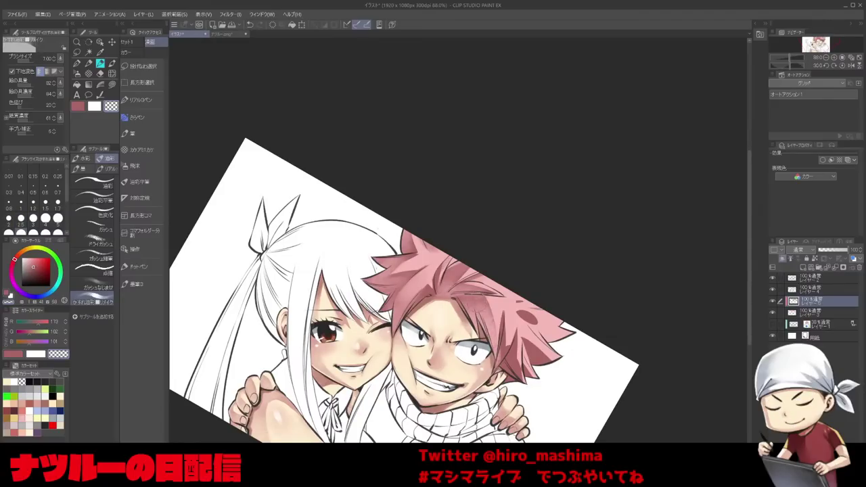
pyautogui.press(']')
# Touch up the shadows of the boy's fringe in muted red with the oil brush at size 2.00.
pyautogui.press('-')
pyautogui.press('[')
pyautogui.press('[')
pyautogui.press('[')
pyautogui.press('[')
pyautogui.press('[')
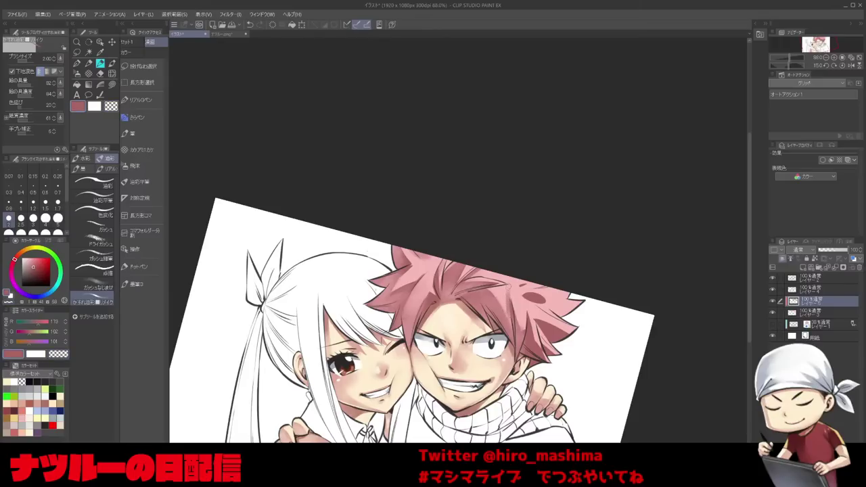
pyautogui.press('-')
pyautogui.press('-')
# Fade the shadow edges in the boy's central fringe and the tufts near his ear with transparent color.
pyautogui.press('c')
pyautogui.moveTo(475, 278)
pyautogui.mouseDown()
pyautogui.moveTo(461, 295)
pyautogui.moveTo(463, 318)
pyautogui.mouseUp()
pyautogui.press('^')
pyautogui.press('^')
pyautogui.press('^')
pyautogui.press('^')
pyautogui.moveTo(517, 342)
pyautogui.mouseDown()
pyautogui.moveTo(543, 365)
pyautogui.moveTo(530, 344)
pyautogui.moveTo(535, 360)
pyautogui.moveTo(515, 359)
pyautogui.mouseUp()
# Soften the shadows of the boy's hair around his ear with transparent color, using the oil brush at sizes 2.50 to 5.00.
pyautogui.press('c')
pyautogui.press(']')
pyautogui.press('[')
pyautogui.press('[')
pyautogui.press('[')
pyautogui.press('[')
pyautogui.press('[')
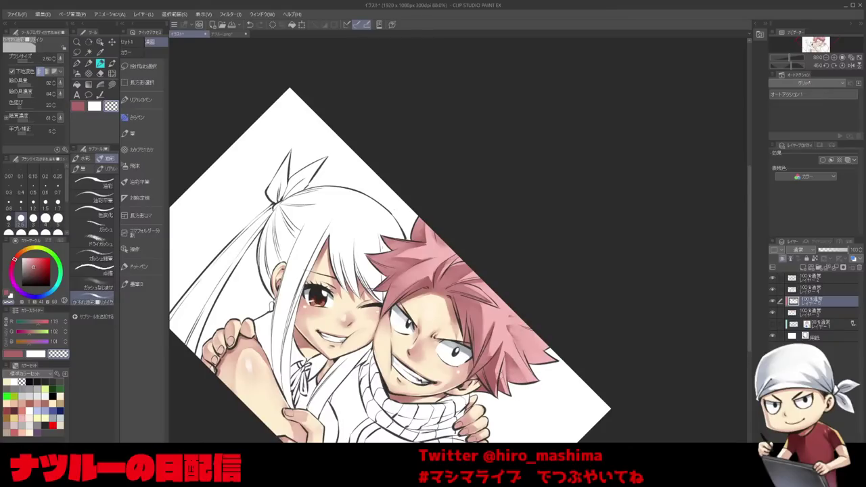
pyautogui.press(']')
pyautogui.press(']')
pyautogui.press(']')
pyautogui.moveTo(482, 373); pyautogui.dragTo(491, 390)
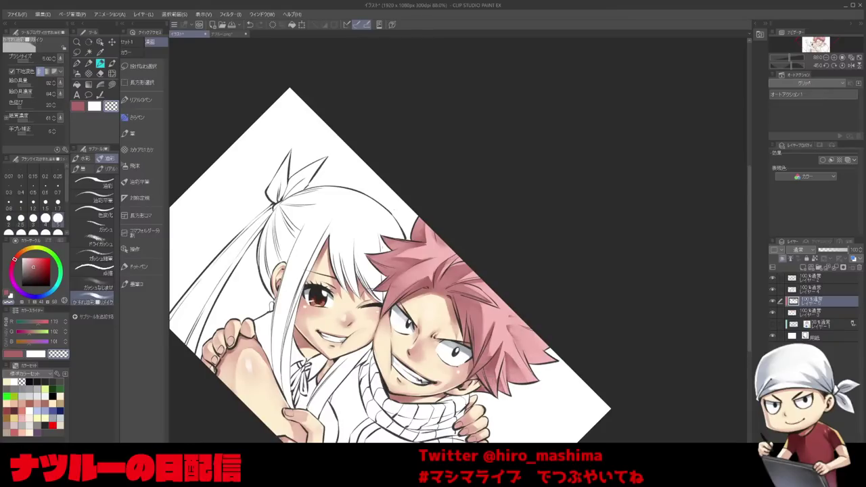
# Refine the boy's side hair shadows with transparent color at size 2.00 and muted red at size 4.00.
pyautogui.press('[')
pyautogui.press('[')
pyautogui.press('[')
pyautogui.press('c')
pyautogui.press('[')
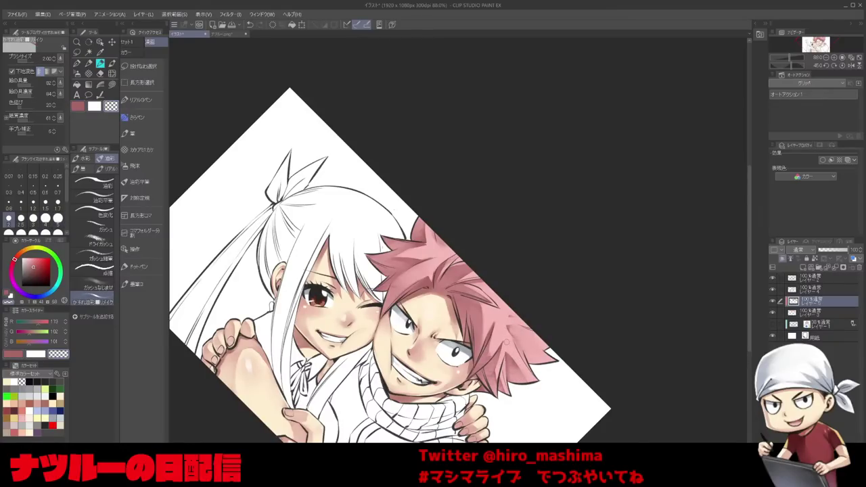
pyautogui.press(']')
pyautogui.press(']')
pyautogui.press(']')
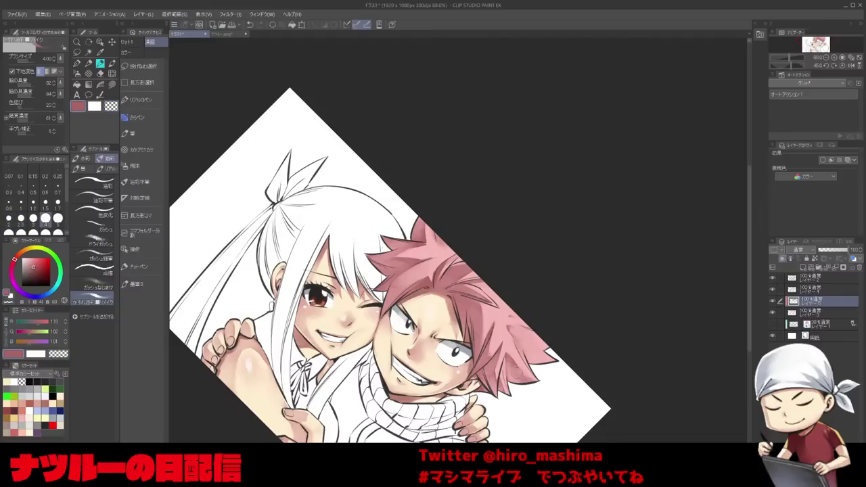
# Draw fine shadow strands in the boy's side hair in muted red with the oil brush at sizes 1.20 to 1.70.
pyautogui.press('[')
pyautogui.press('[')
pyautogui.press('[')
pyautogui.press('[')
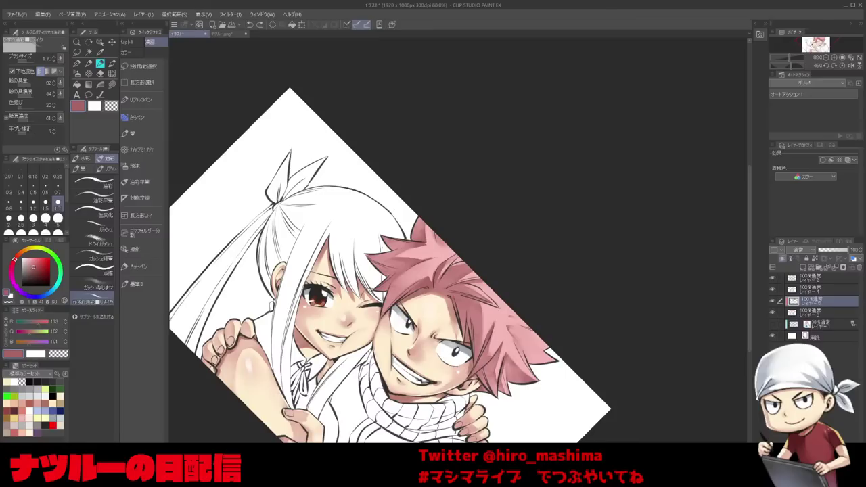
pyautogui.click(33, 204)
pyautogui.hotkey('ctrl', 'z')
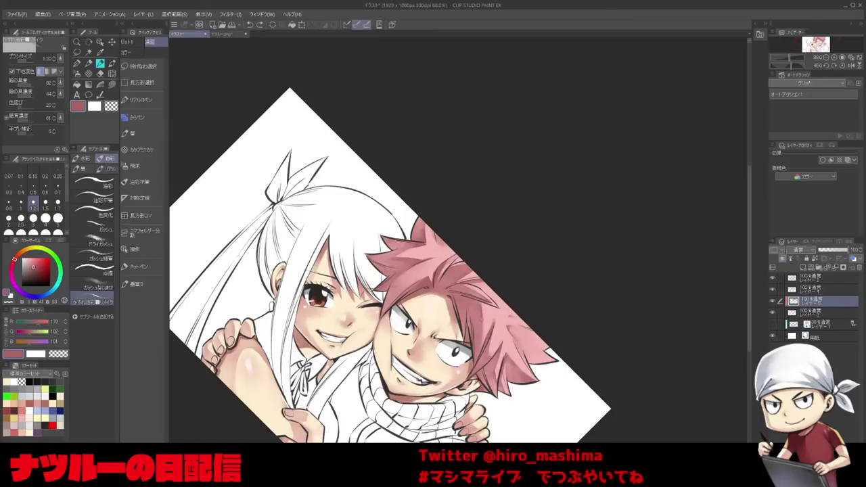
pyautogui.moveTo(481, 342); pyautogui.dragTo(480, 351)
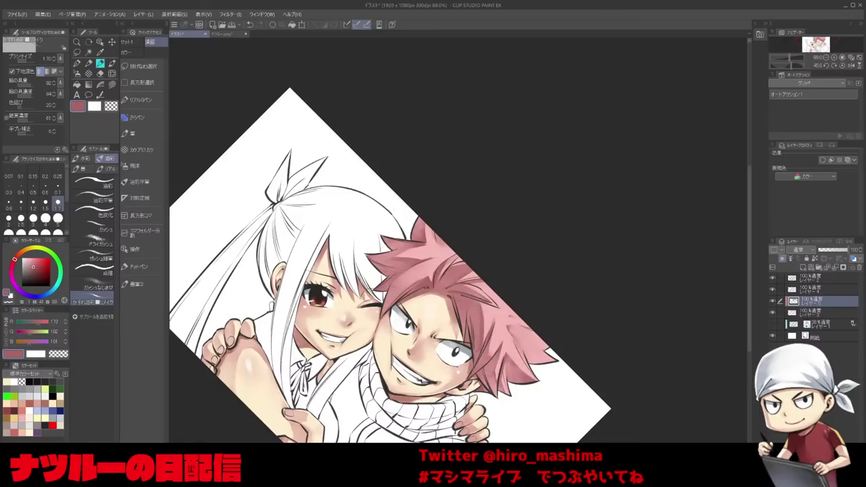
# Add thin shadow strands to the boy's upper hair in muted red, reducing the oil brush from size 1.70 to 1.20.
pyautogui.press('-')
pyautogui.press('-')
pyautogui.click(58, 203)
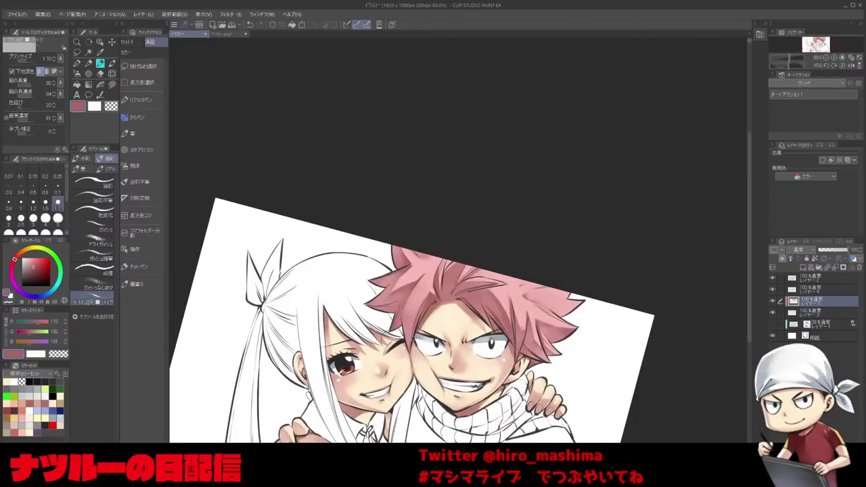
pyautogui.press('-')
pyautogui.press('-')
pyautogui.press('[')
pyautogui.press('[')
pyautogui.hotkey('ctrl', 'z')
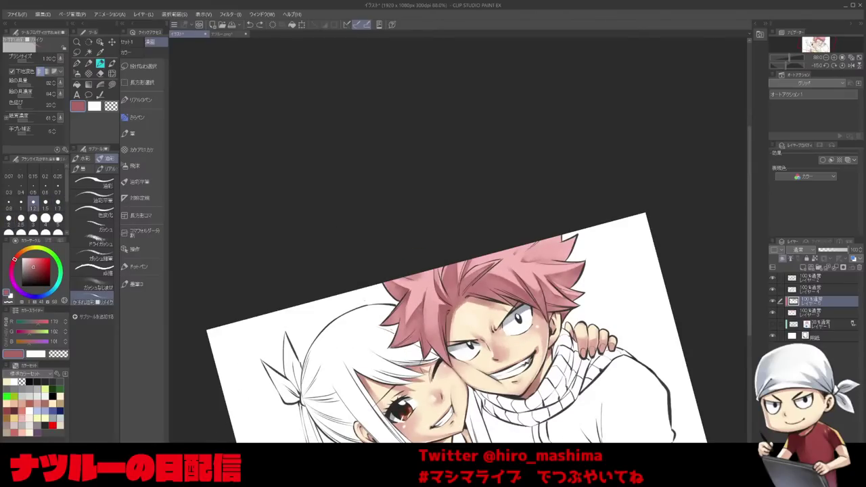
pyautogui.press('-')
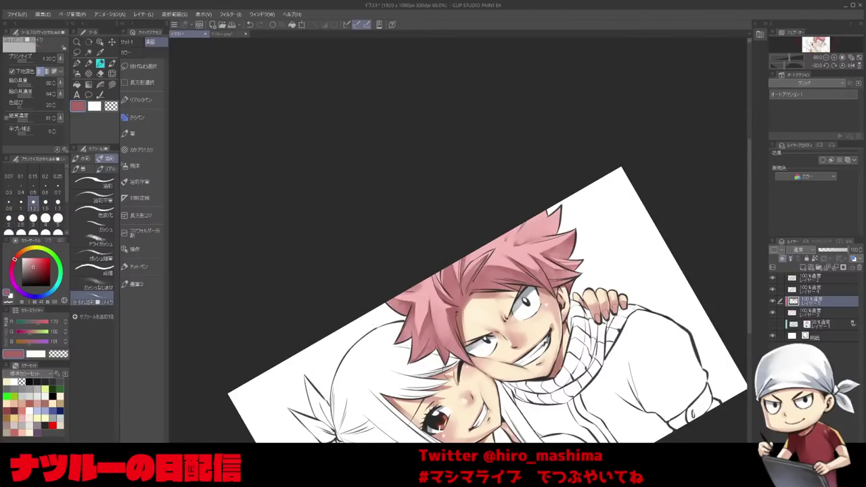
pyautogui.press('^')
pyautogui.press('^')
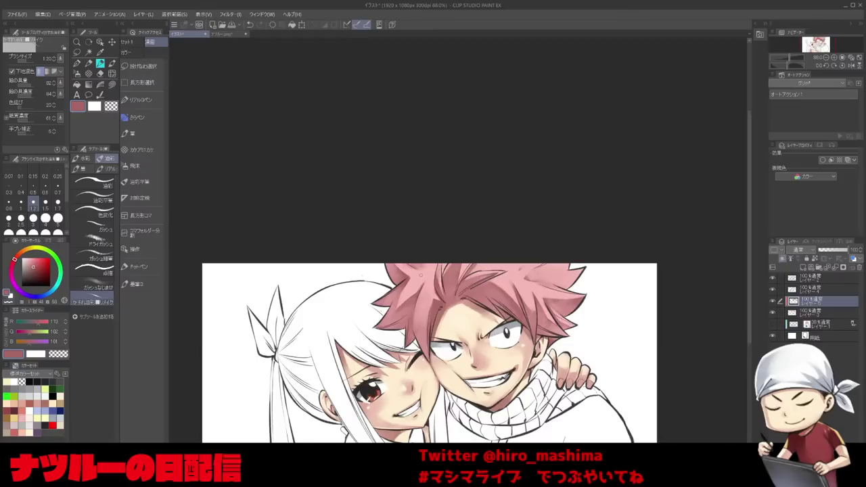
# Try near-white pink highlights on the boy's upper hair with the lasso fill tool.
pyautogui.scroll(1, 420, 275)
pyautogui.moveTo(546, 404); pyautogui.dragTo(566, 260)
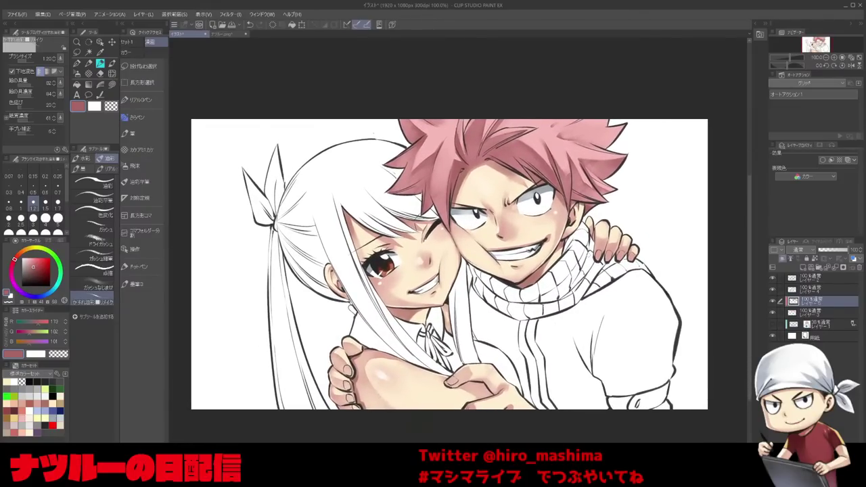
pyautogui.moveTo(34, 261); pyautogui.dragTo(27, 261)
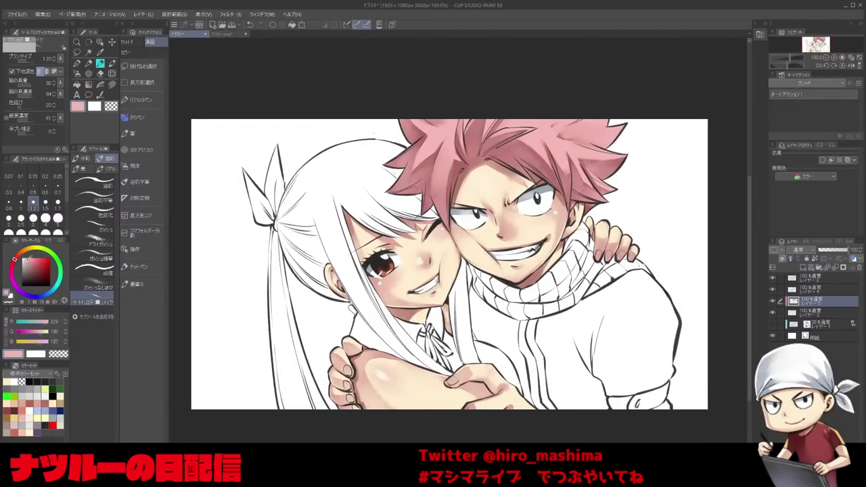
pyautogui.moveTo(443, 271); pyautogui.dragTo(431, 280)
pyautogui.press('u')
pyautogui.press('u')
pyautogui.moveTo(520, 145)
pyautogui.mouseDown()
pyautogui.moveTo(497, 188)
pyautogui.moveTo(491, 182)
pyautogui.mouseUp()
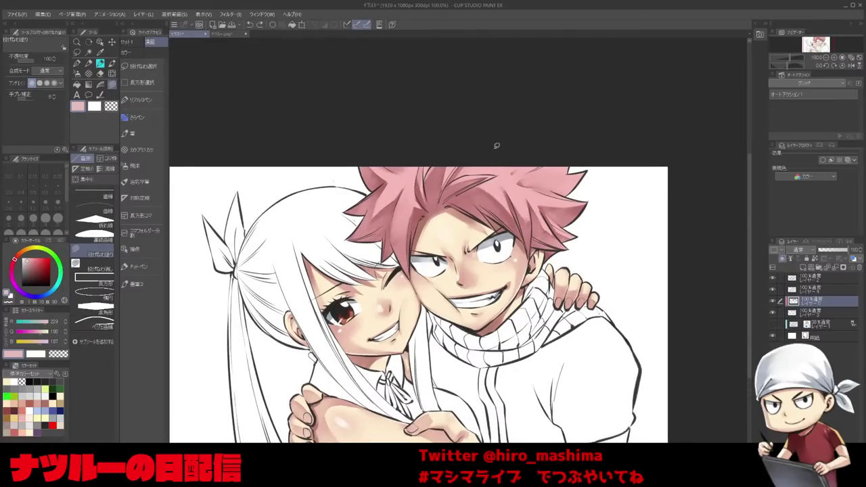
pyautogui.click(24, 257)
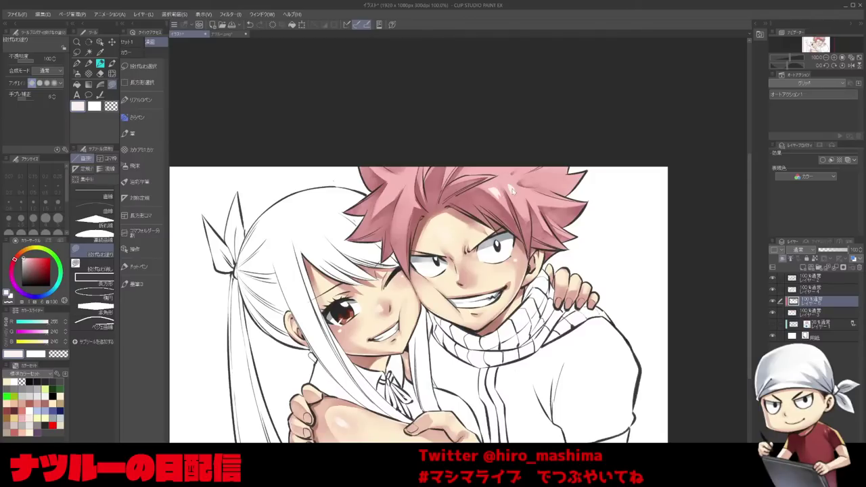
# Paint light pink highlights across the boy's hair with lasso fill on a new clipped layer in Screen mode.
pyautogui.keyDown('alt'); pyautogui.click(519, 191); pyautogui.keyUp('alt')
pyautogui.click(793, 260)
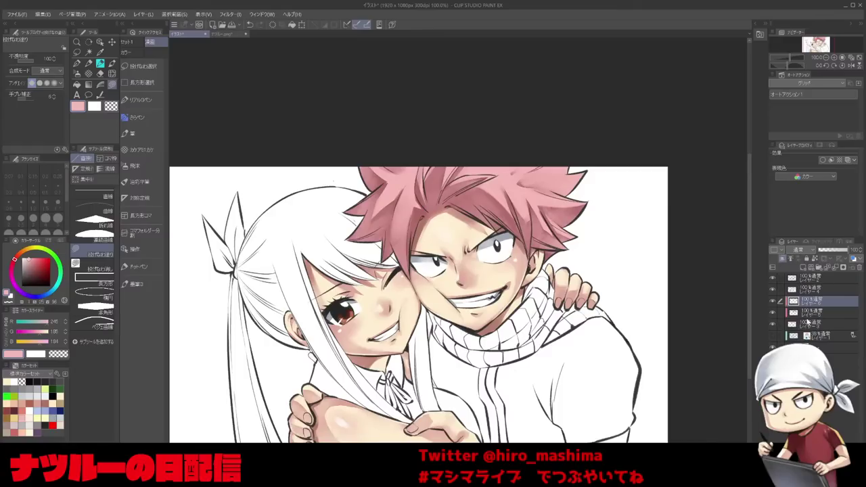
pyautogui.click(807, 308)
pyautogui.press('^')
pyautogui.press('^')
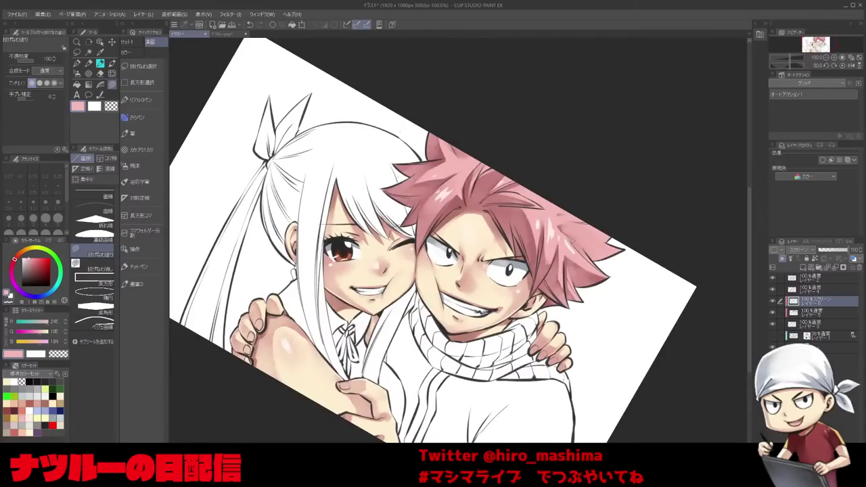
pyautogui.press('-')
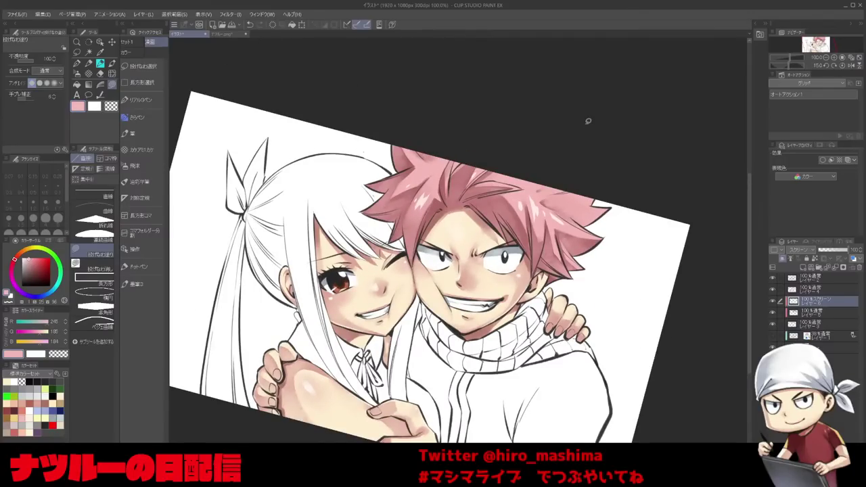
pyautogui.press('-')
# Merge the boy's hair shading and highlight layers into the base hair layer and add a new clipped layer above it.
pyautogui.click(814, 313)
pyautogui.hotkey('ctrl', 'e')
pyautogui.click(819, 301)
pyautogui.hotkey('ctrl', 'e')
pyautogui.hotkey('ctrl', 'z')
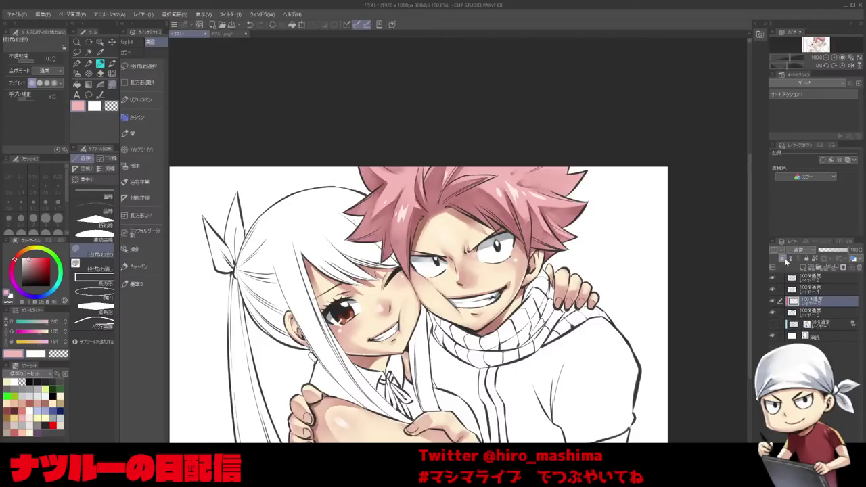
# Choose a pale yellow from the color set and tint the boy's hair near his face with the oil brush at size 5.00.
pyautogui.click(55, 393)
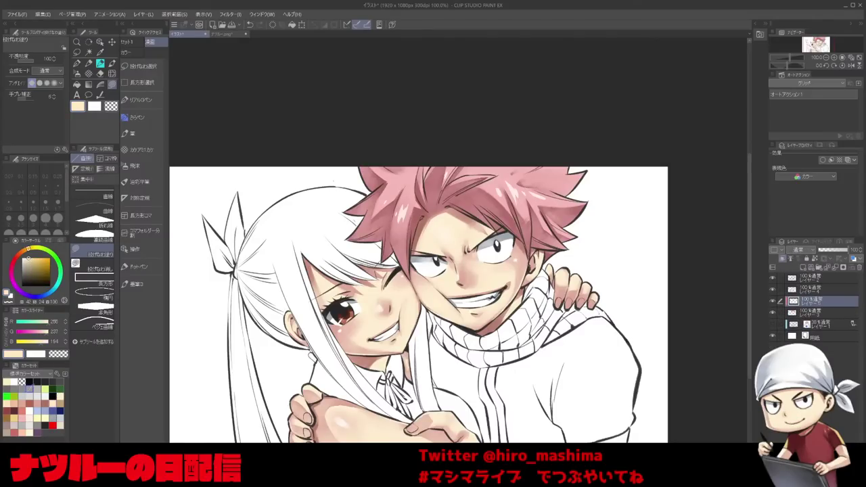
pyautogui.click(44, 414)
pyautogui.moveTo(324, 339); pyautogui.dragTo(371, 323)
pyautogui.click(60, 404)
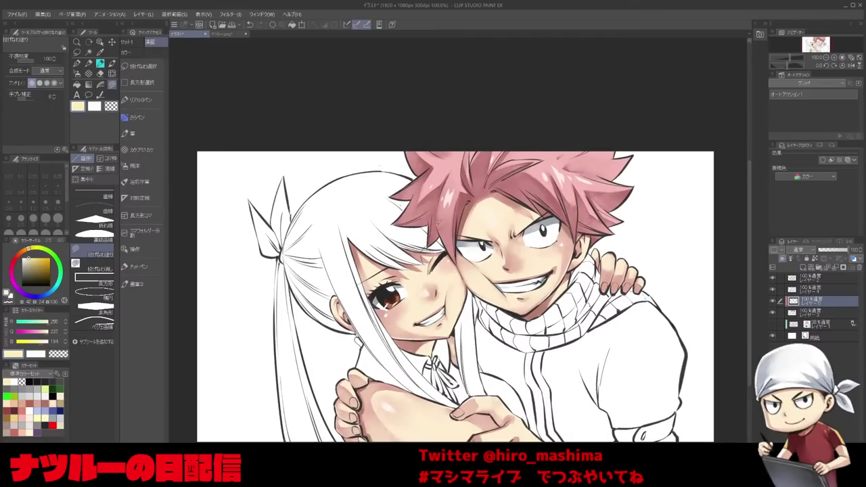
pyautogui.press('b')
pyautogui.press(']')
pyautogui.press(']')
pyautogui.press(']')
pyautogui.press(']')
pyautogui.press(']')
pyautogui.press(']')
pyautogui.press(']')
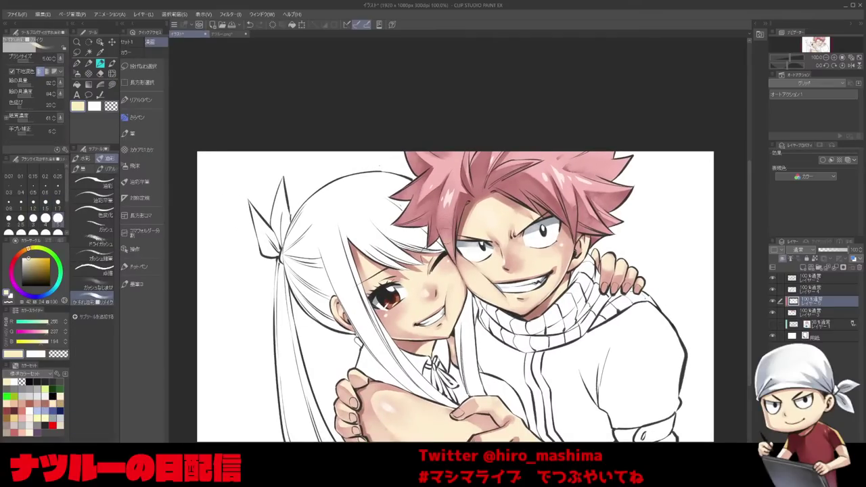
pyautogui.moveTo(445, 205); pyautogui.dragTo(451, 269)
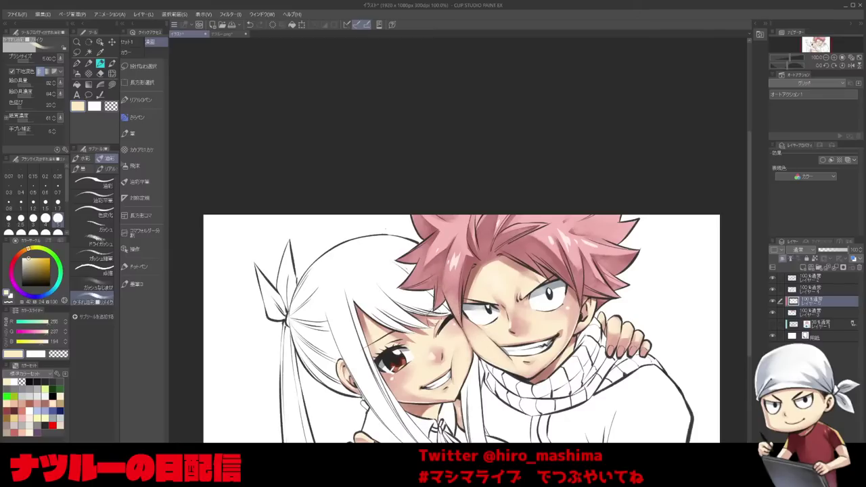
# Tint the boy's hair tufts with pale yellow using the oil brush at size 7.00, undoing the last stroke.
pyautogui.press('-')
pyautogui.press('-')
pyautogui.press(']')
pyautogui.press(']')
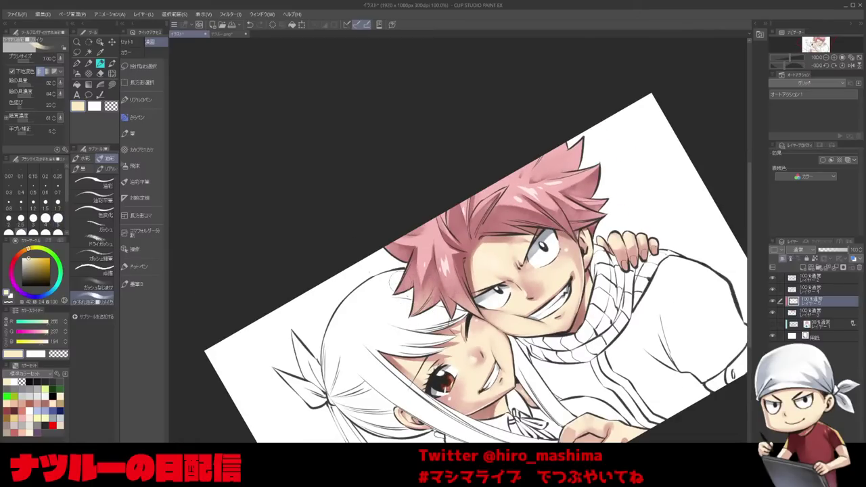
pyautogui.press('^')
pyautogui.press('^')
pyautogui.press('^')
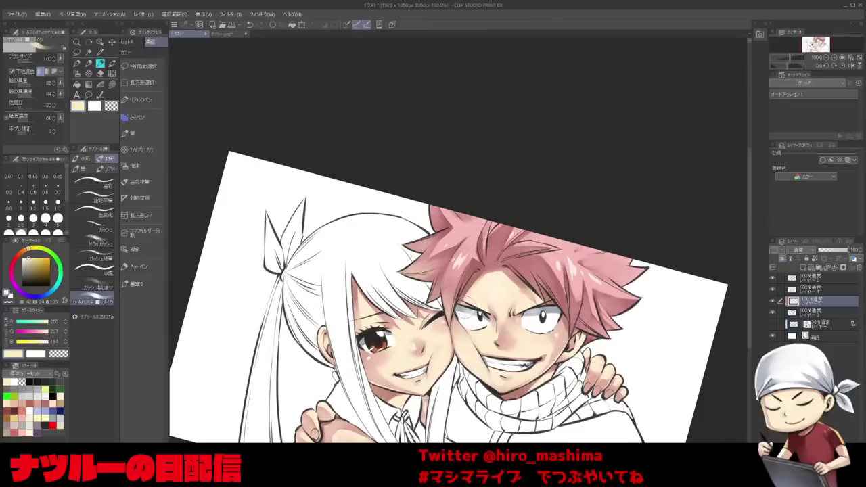
pyautogui.hotkey('ctrl', 'z')
# Blend pale yellow over the ends of the boy's fringe and side hair, enlarging the oil brush to size 10.00.
pyautogui.moveTo(549, 283); pyautogui.dragTo(571, 321)
pyautogui.press(']')
pyautogui.press(']')
pyautogui.press('-')
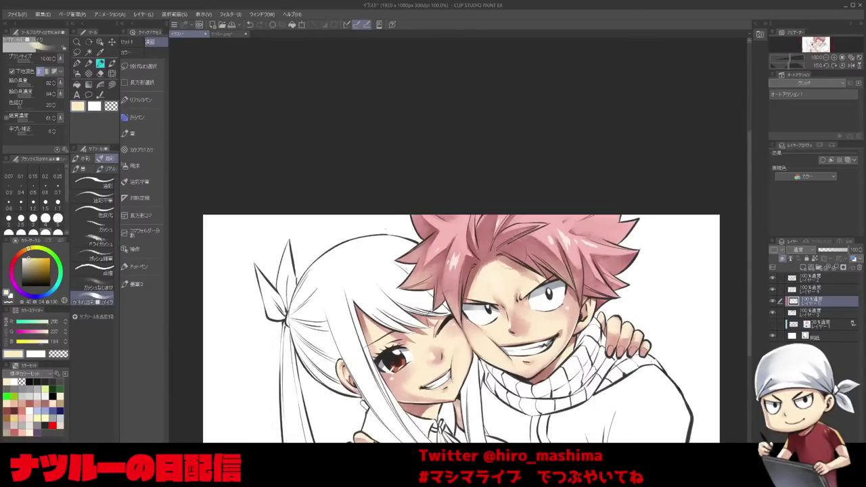
pyautogui.scroll(1, 480, 324)
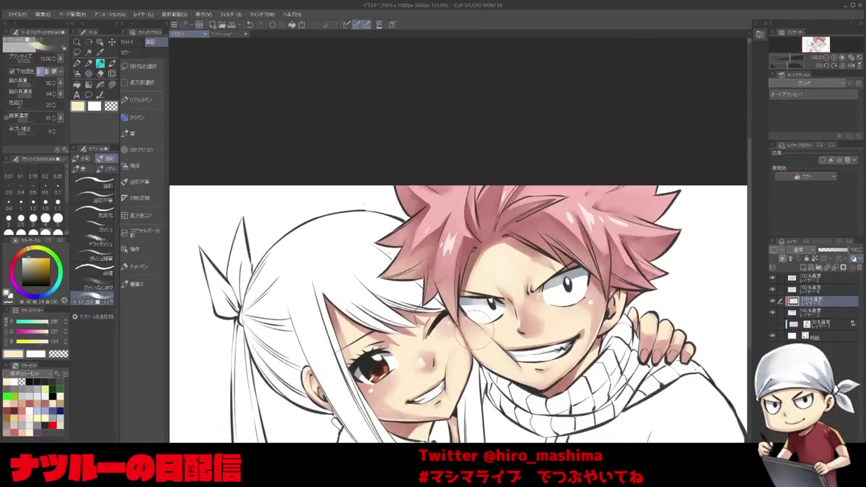
pyautogui.press('[')
pyautogui.press(']')
pyautogui.scroll(-2, 391, 174)
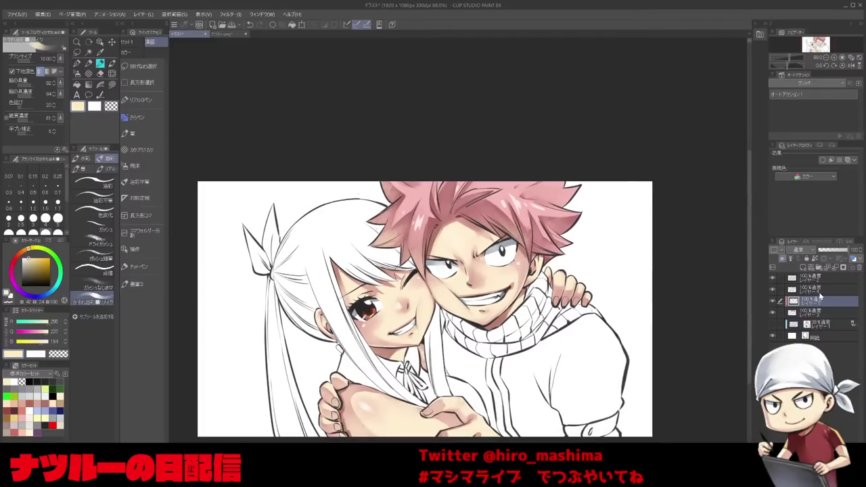
# Fill the girl's main hair and ponytail with flat pale yellow on a separate layer below the boy's hair layer.
pyautogui.click(806, 313)
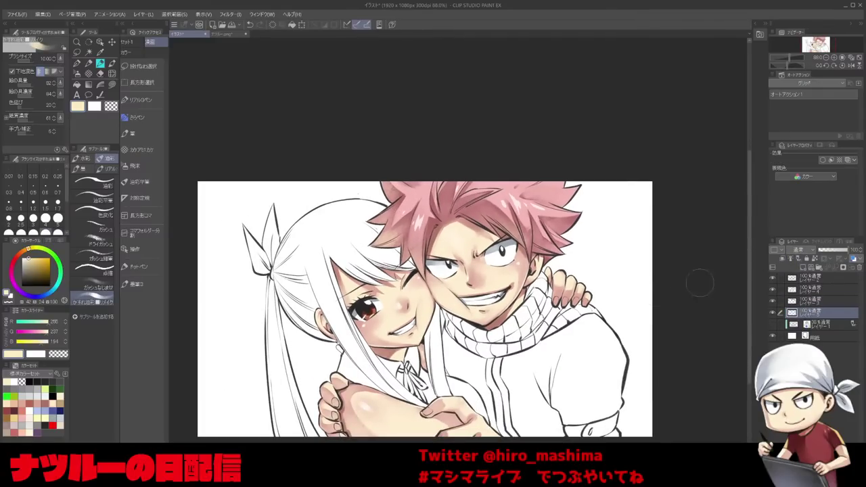
pyautogui.moveTo(715, 280); pyautogui.dragTo(769, 249)
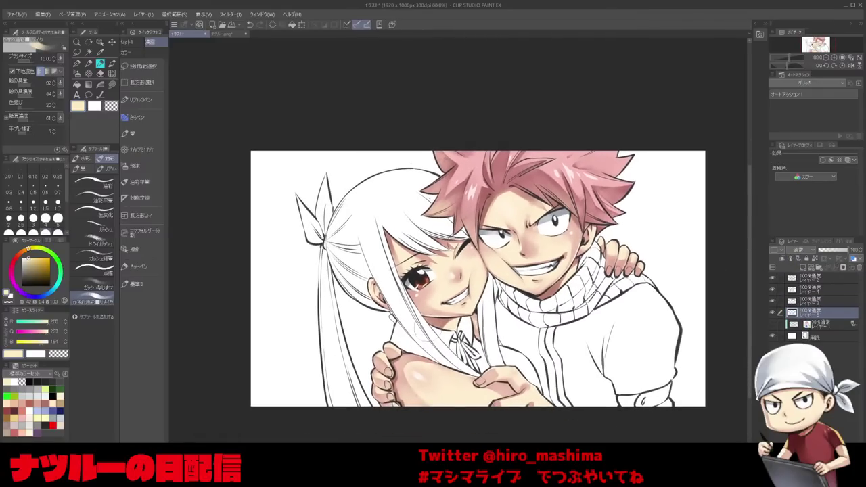
pyautogui.press('g')
pyautogui.click(398, 202)
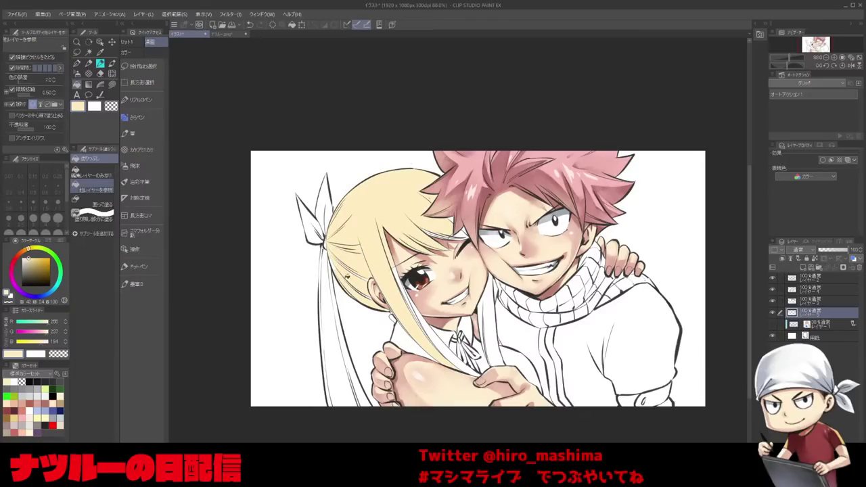
pyautogui.click(325, 266)
pyautogui.click(344, 330)
pyautogui.click(370, 403)
# Fill the girl's long side locks and remaining strands with pale yellow, and switch to the lasso fill tool.
pyautogui.click(432, 332)
pyautogui.click(398, 270)
pyautogui.click(446, 347)
pyautogui.click(462, 361)
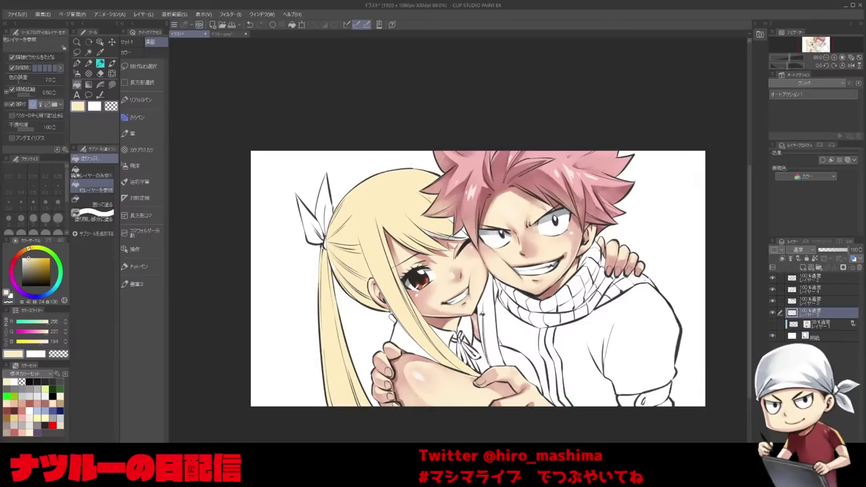
pyautogui.click(489, 298)
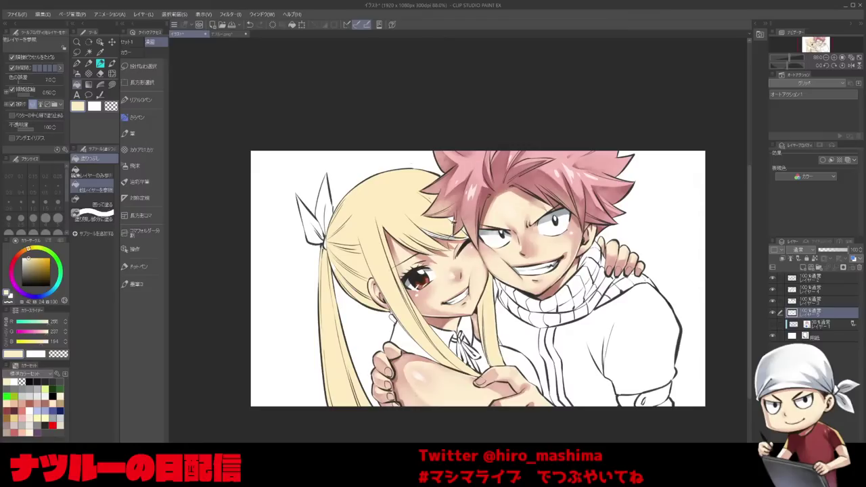
pyautogui.scroll(1, 433, 226)
pyautogui.press('u')
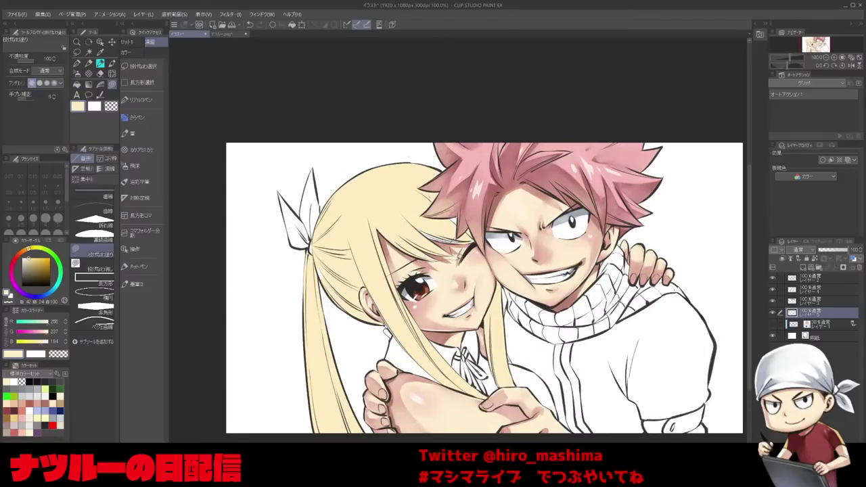
pyautogui.scroll(1, 376, 200)
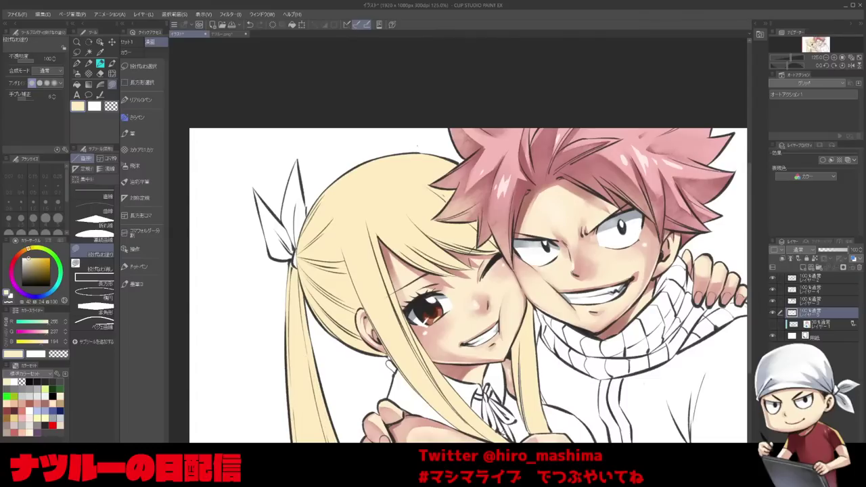
pyautogui.press('^')
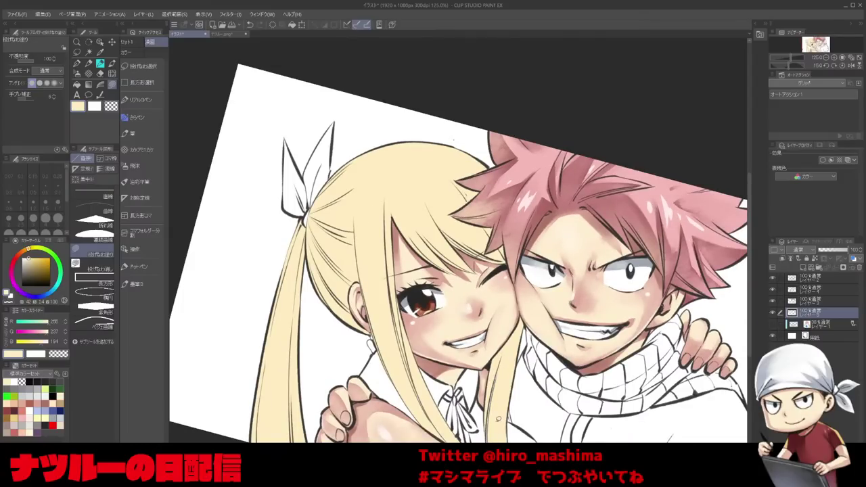
pyautogui.scroll(1, 379, 251)
pyautogui.press('-')
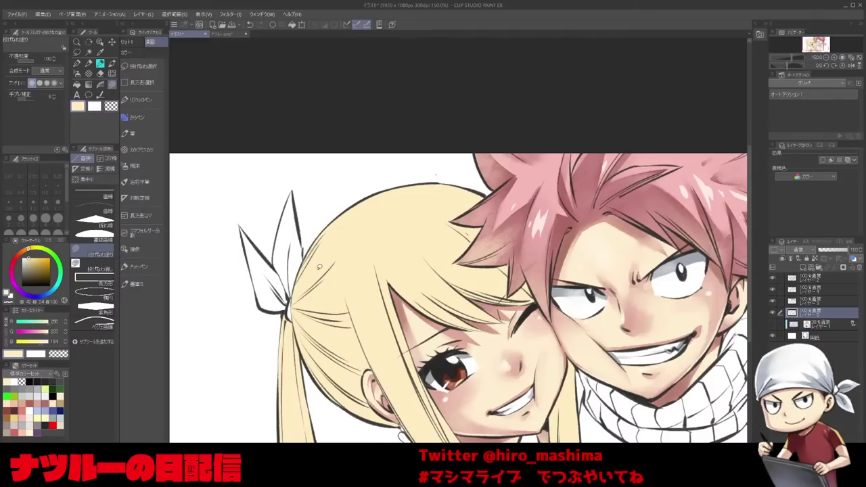
pyautogui.scroll(-1, 321, 264)
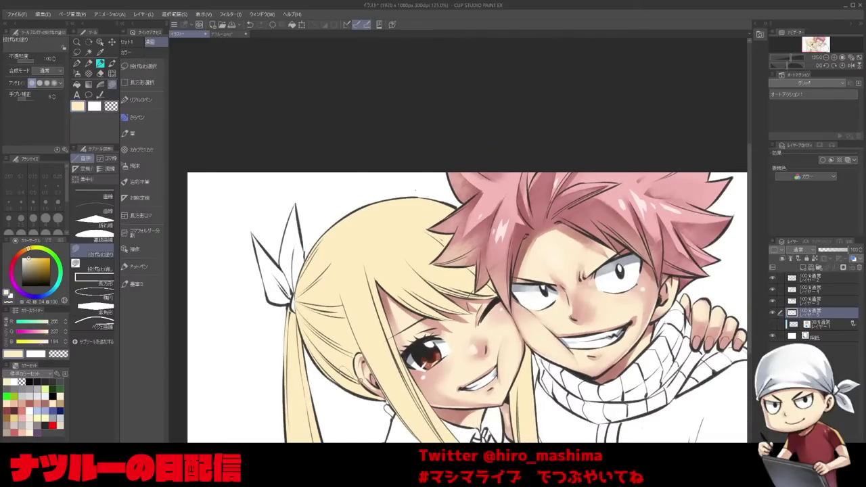
pyautogui.scroll(-1, 234, 95)
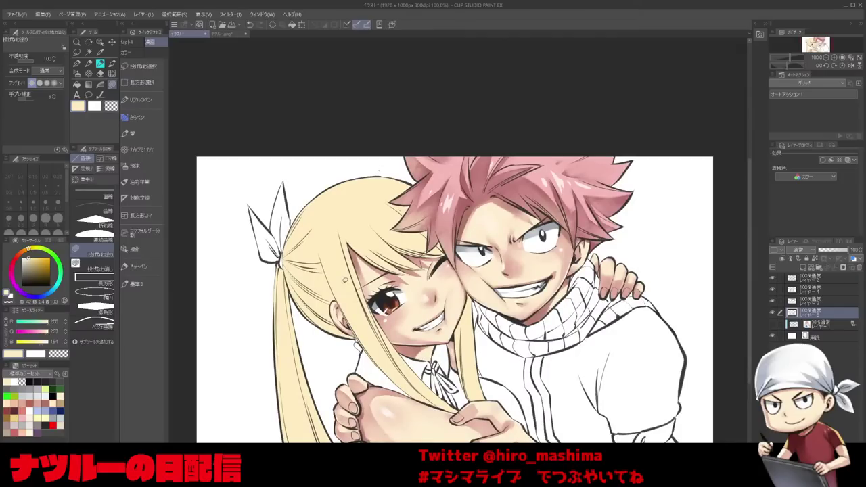
# Add a clipped layer above the girl's flat hair layer and shade her ponytail strands with tan lasso fills.
pyautogui.click(61, 404)
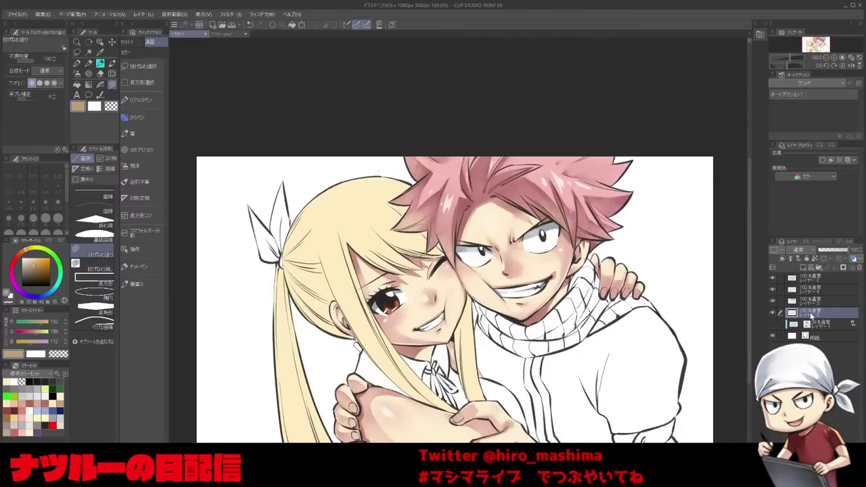
pyautogui.click(804, 270)
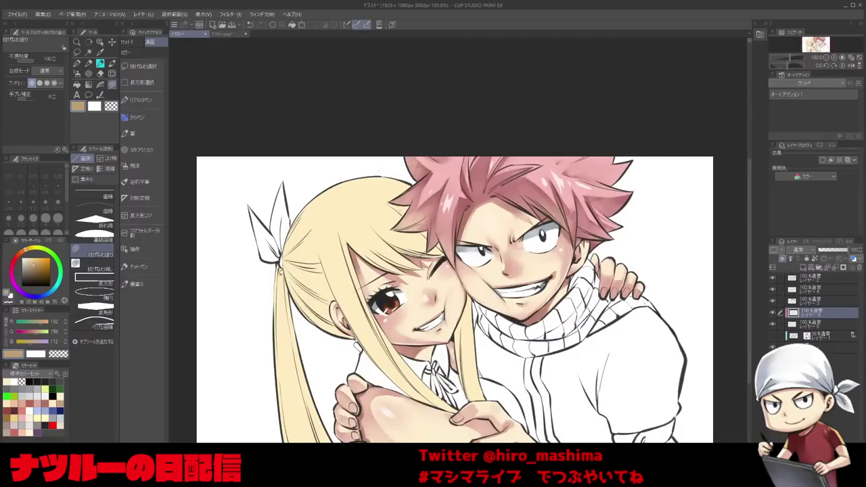
pyautogui.moveTo(280, 266)
pyautogui.mouseDown()
pyautogui.moveTo(289, 395)
pyautogui.moveTo(277, 274)
pyautogui.mouseUp()
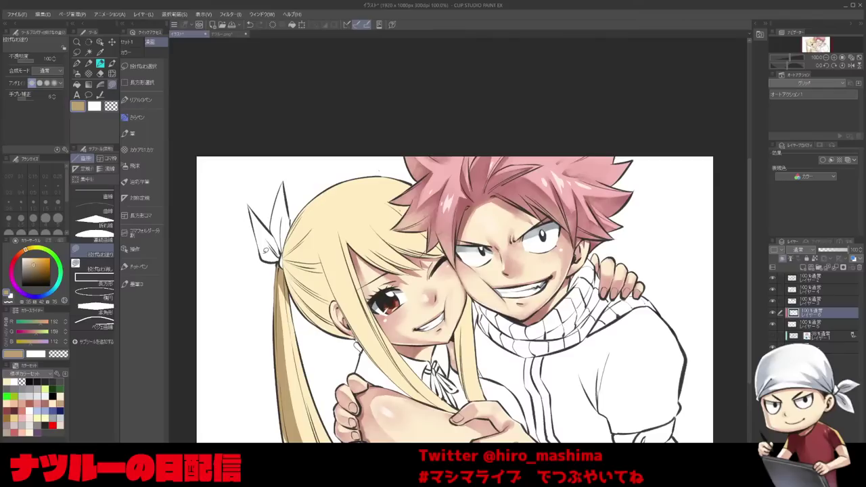
pyautogui.hotkey('ctrl', 'z')
pyautogui.moveTo(300, 381); pyautogui.dragTo(315, 434)
pyautogui.press('^')
pyautogui.moveTo(365, 348); pyautogui.dragTo(383, 425)
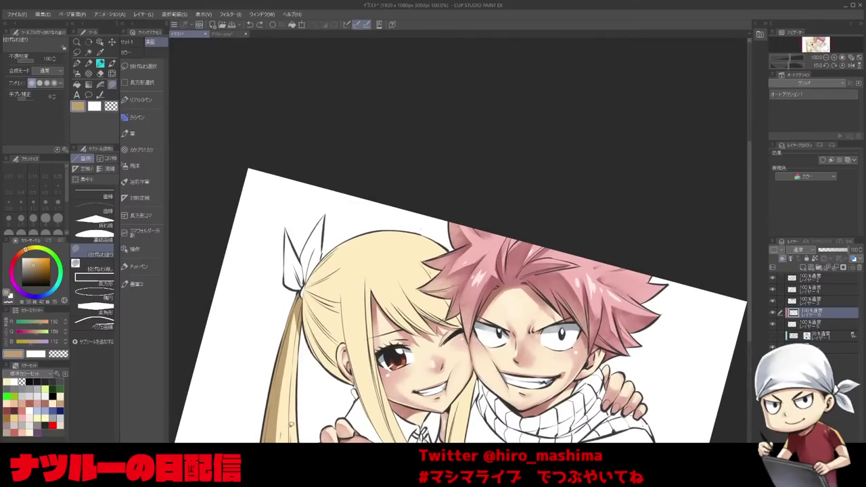
pyautogui.moveTo(290, 418); pyautogui.dragTo(295, 325)
# Shade the girl's back hair between her ear and the ribbon with tan, following the strands gathered into the ponytail.
pyautogui.moveTo(306, 294)
pyautogui.mouseDown()
pyautogui.moveTo(340, 342)
pyautogui.moveTo(352, 381)
pyautogui.moveTo(303, 301)
pyautogui.moveTo(341, 345)
pyautogui.moveTo(304, 296)
pyautogui.moveTo(345, 343)
pyautogui.mouseUp()
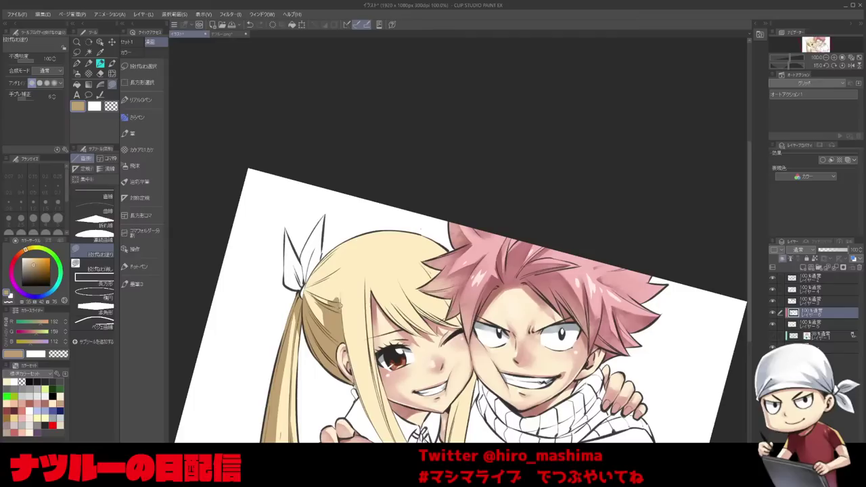
pyautogui.press('^')
pyautogui.press('^')
pyautogui.moveTo(361, 252); pyautogui.dragTo(396, 369)
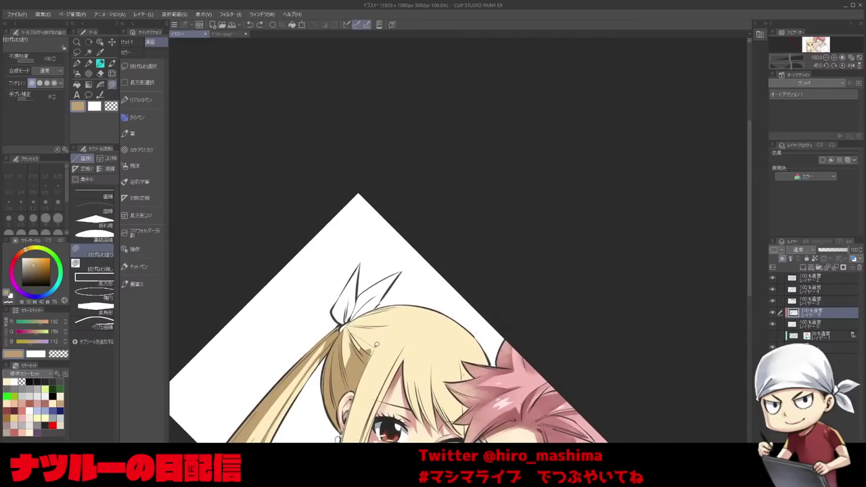
pyautogui.press('-')
pyautogui.press('-')
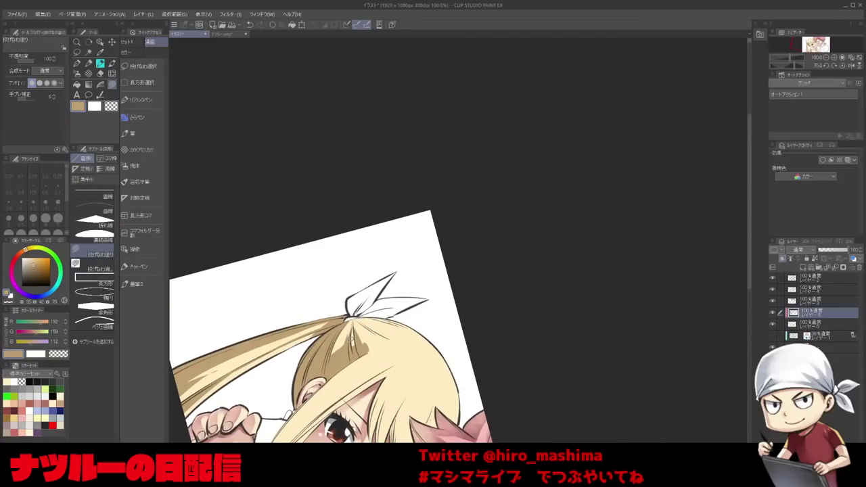
# Fill tan shadow shapes along the strands fanning from the ribbon across the side of the girl's head.
pyautogui.press('-')
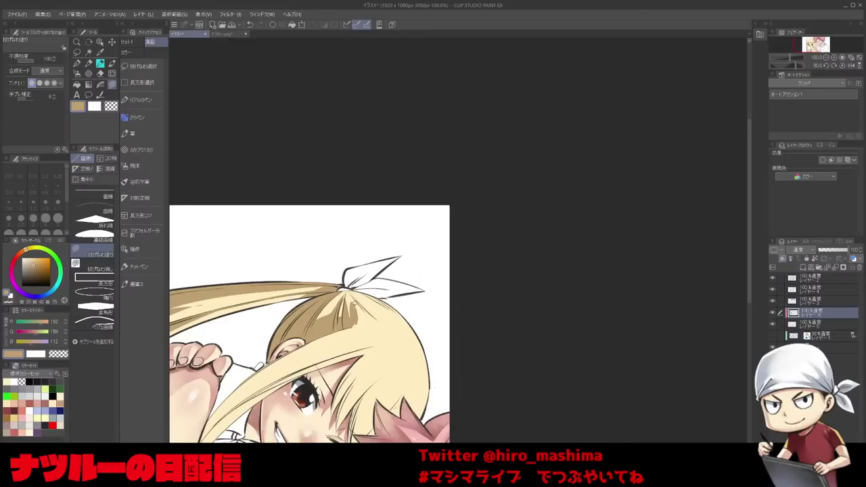
pyautogui.moveTo(377, 318); pyautogui.dragTo(357, 320)
pyautogui.press('-')
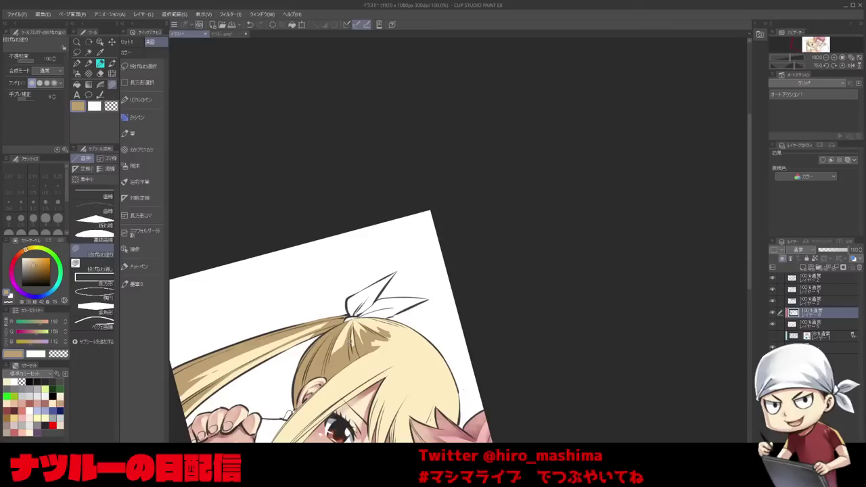
pyautogui.press('-')
pyautogui.press('-')
pyautogui.press('-')
pyautogui.moveTo(439, 406); pyautogui.dragTo(421, 319)
pyautogui.press('-')
pyautogui.moveTo(298, 399); pyautogui.dragTo(284, 399)
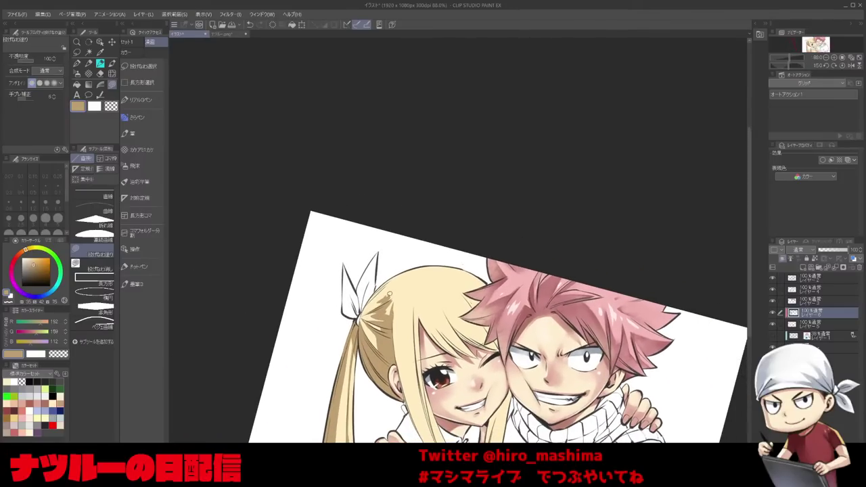
# Shade the girl's long side lock in front of her ear with tan.
pyautogui.press('-')
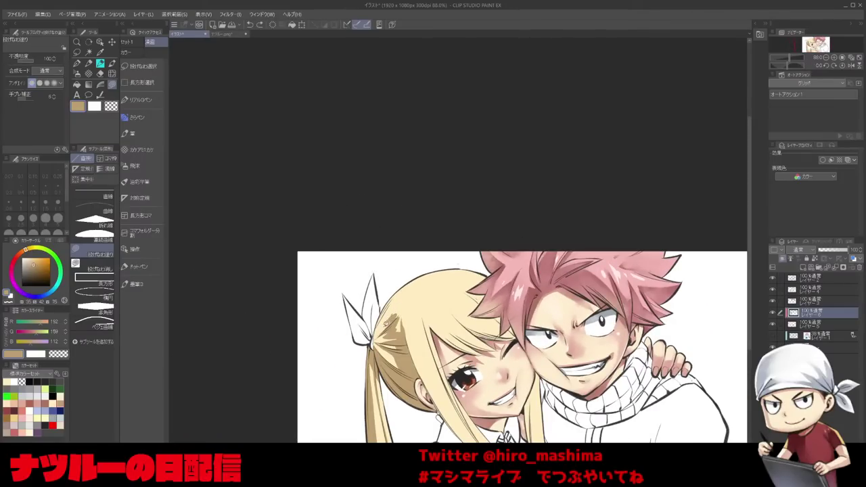
pyautogui.scroll(-1, 390, 296)
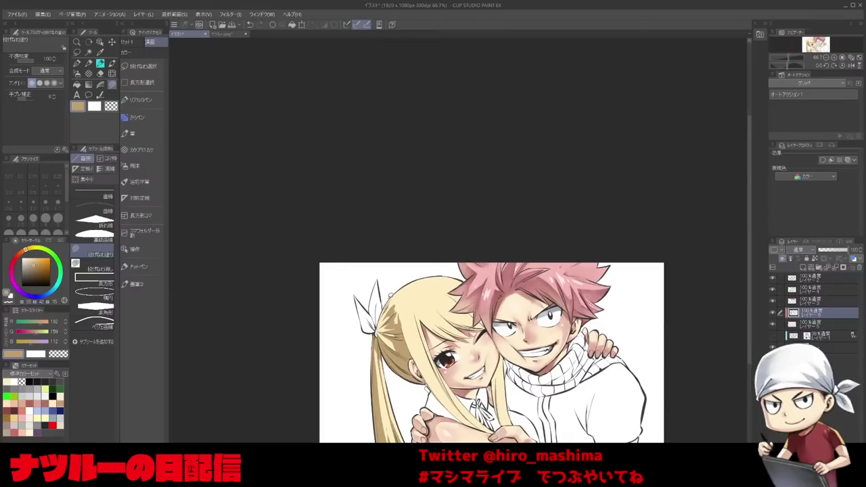
pyautogui.press('^')
pyautogui.press('^')
pyautogui.press('^')
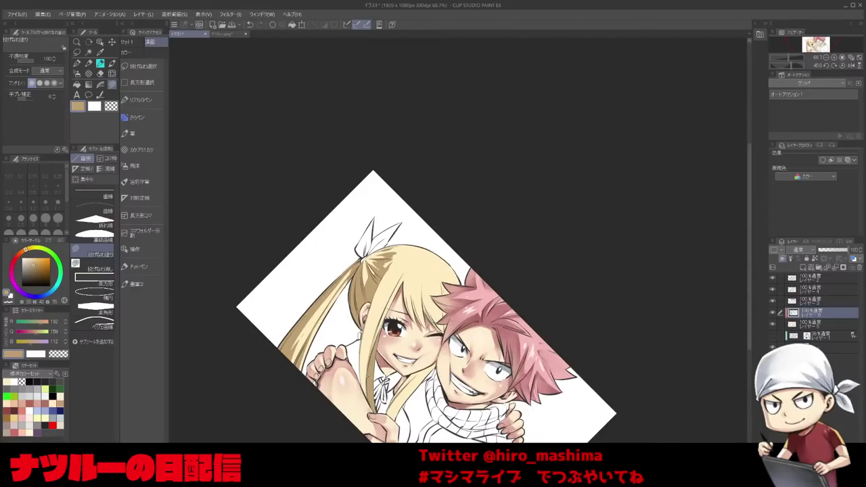
pyautogui.press('-')
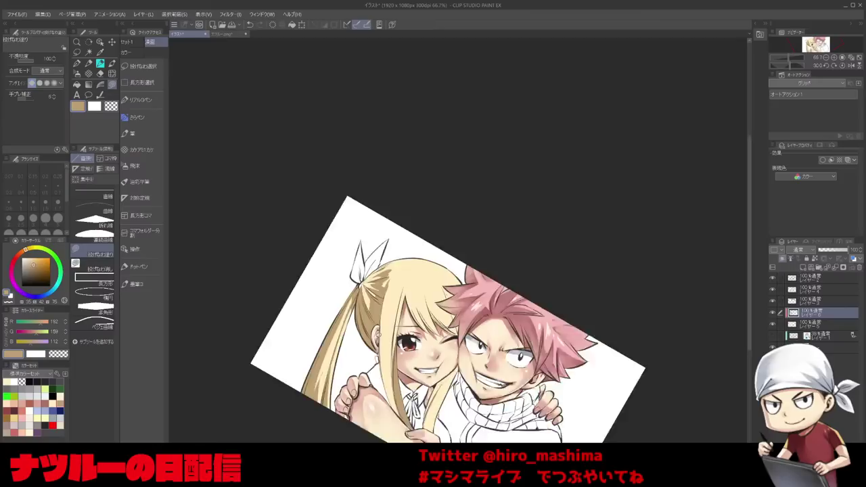
pyautogui.press('^')
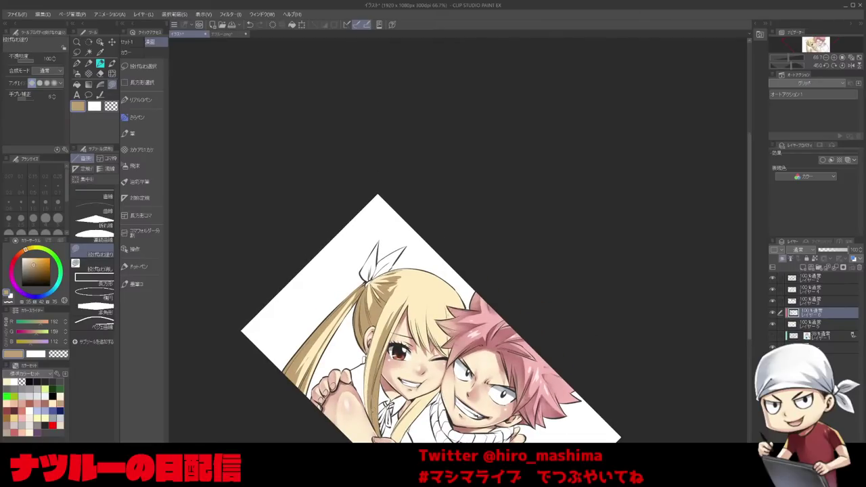
pyautogui.press('-')
# Switch to the girl's flat hair layer and sample its pale yellow at her side lock.
pyautogui.click(812, 325)
pyautogui.hotkey('ctrl', '+')
pyautogui.moveTo(399, 380); pyautogui.dragTo(398, 310)
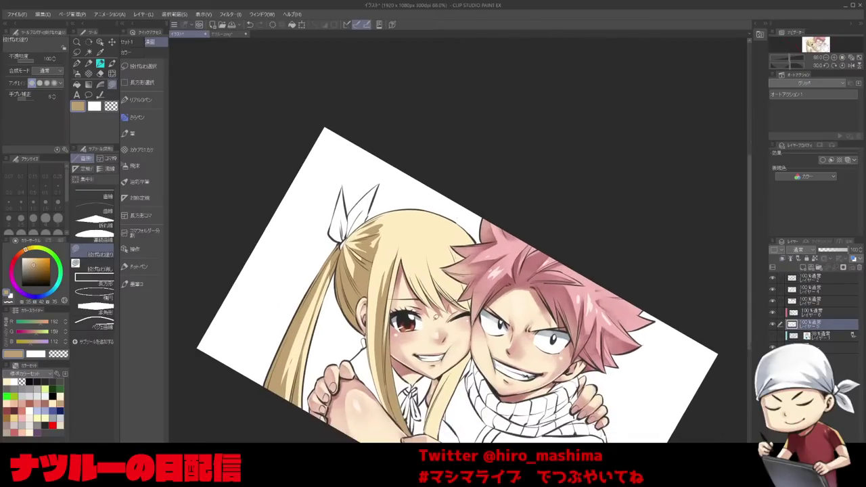
pyautogui.hotkey('ctrl', '+')
pyautogui.keyDown('alt'); pyautogui.click(370, 320); pyautogui.keyUp('alt')
pyautogui.scroll(1, 382, 394)
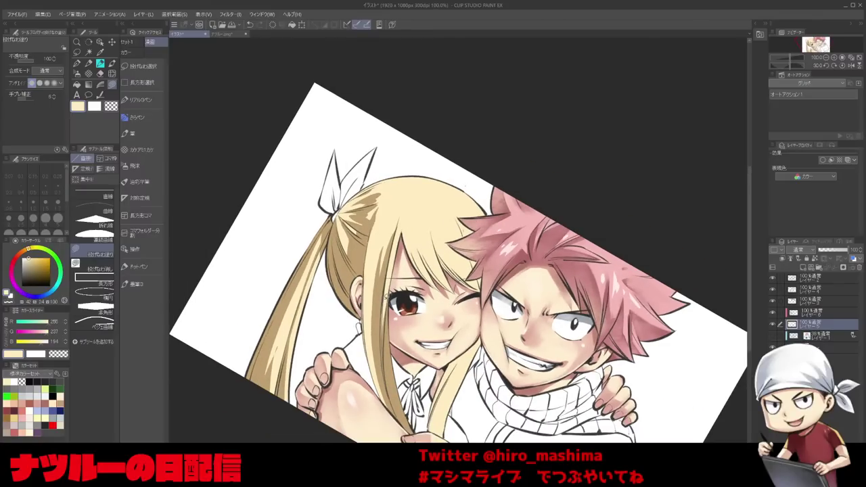
pyautogui.scroll(-1, 387, 297)
# Return to the hair shading layer and sample the tan again, undoing a pale yellow fill on the side lock.
pyautogui.click(821, 313)
pyautogui.press('-')
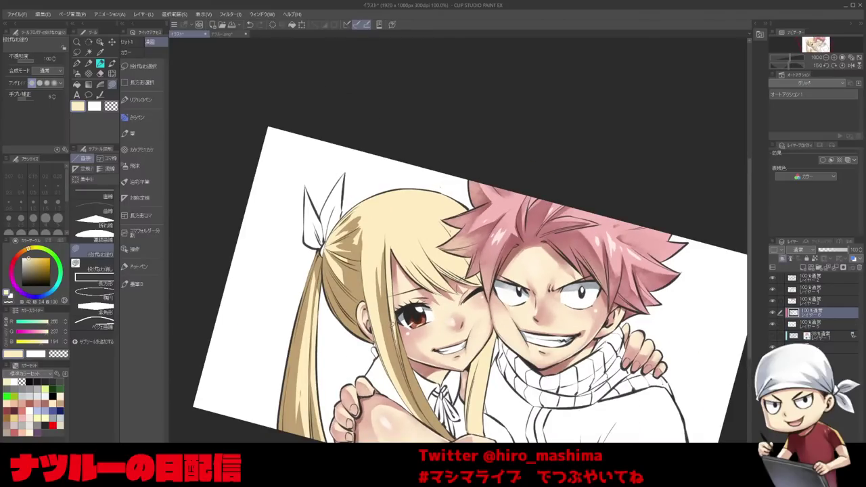
pyautogui.moveTo(393, 325); pyautogui.dragTo(400, 364)
pyautogui.hotkey('ctrl', 'z')
pyautogui.keyDown('alt'); pyautogui.click(392, 326); pyautogui.keyUp('alt')
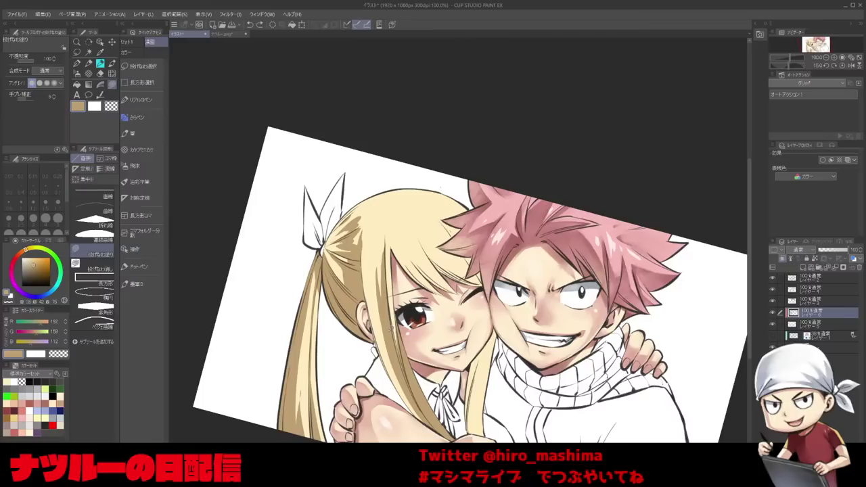
# Shade the girl's fringe with pointed tan shadow shapes from the parting to the boy's hair.
pyautogui.press('^')
pyautogui.press('^')
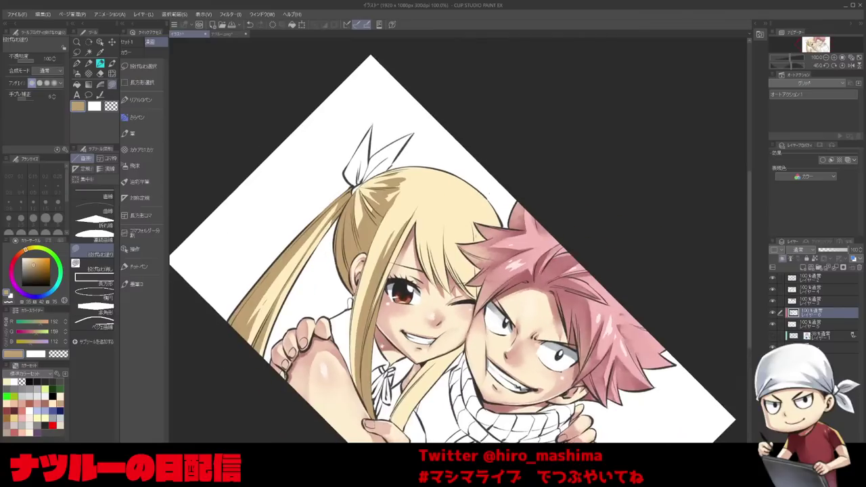
pyautogui.press('-')
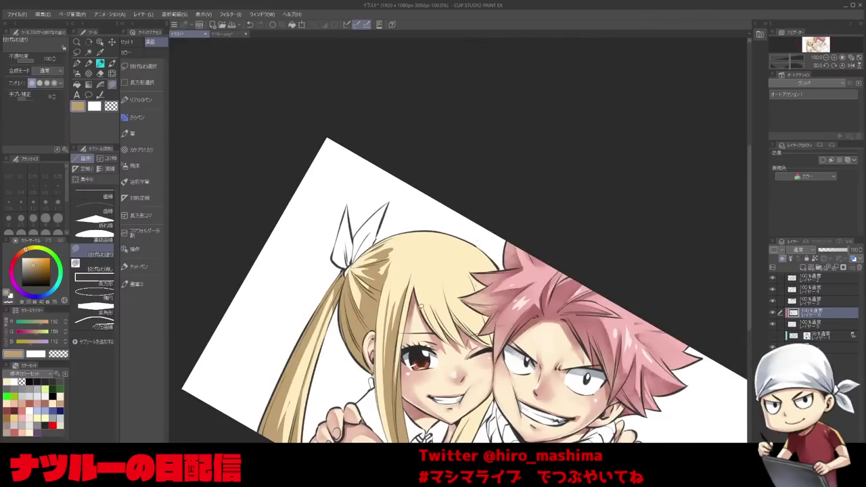
pyautogui.press('^')
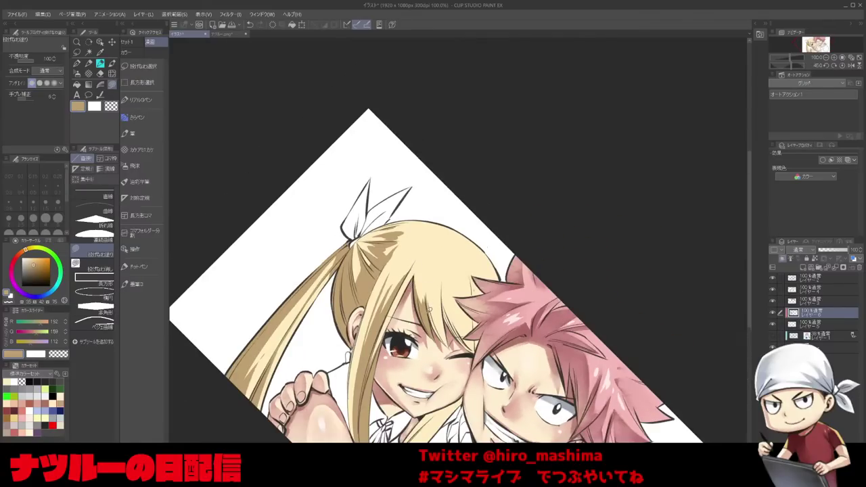
pyautogui.moveTo(427, 283); pyautogui.dragTo(445, 342)
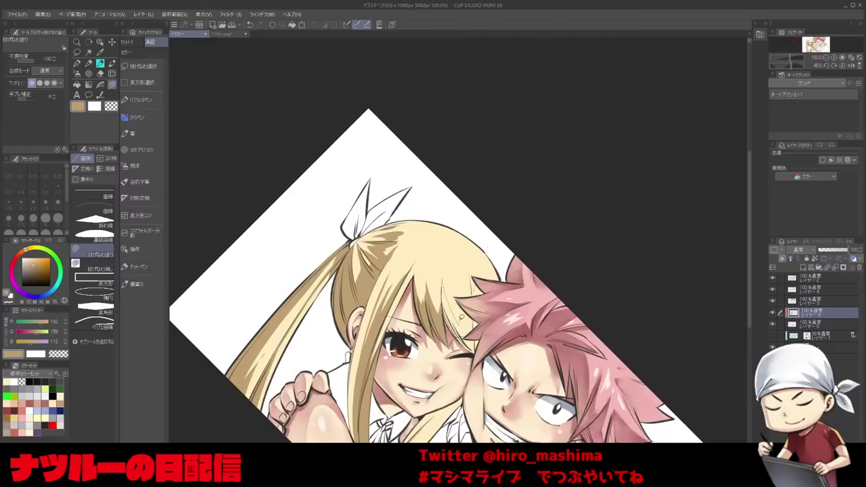
pyautogui.moveTo(467, 284); pyautogui.dragTo(443, 355)
pyautogui.moveTo(473, 310); pyautogui.dragTo(461, 336)
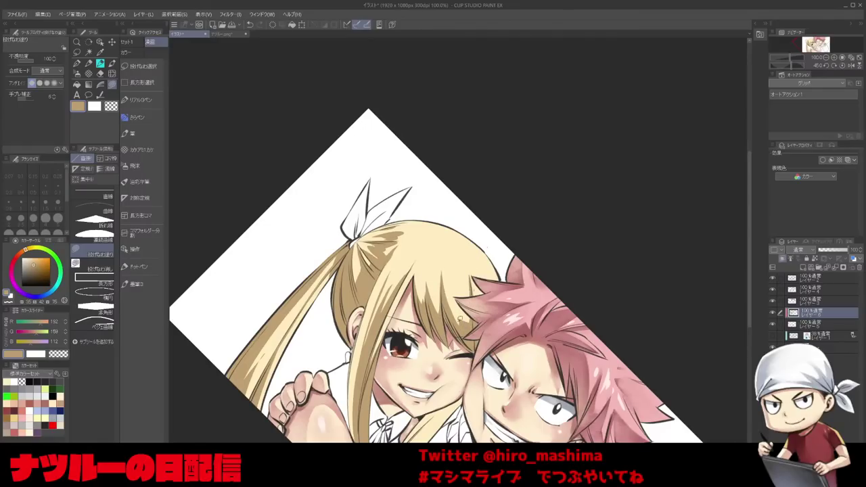
# Shade the outer crown strands of the girl's hair above the ribbon with tan.
pyautogui.press('-')
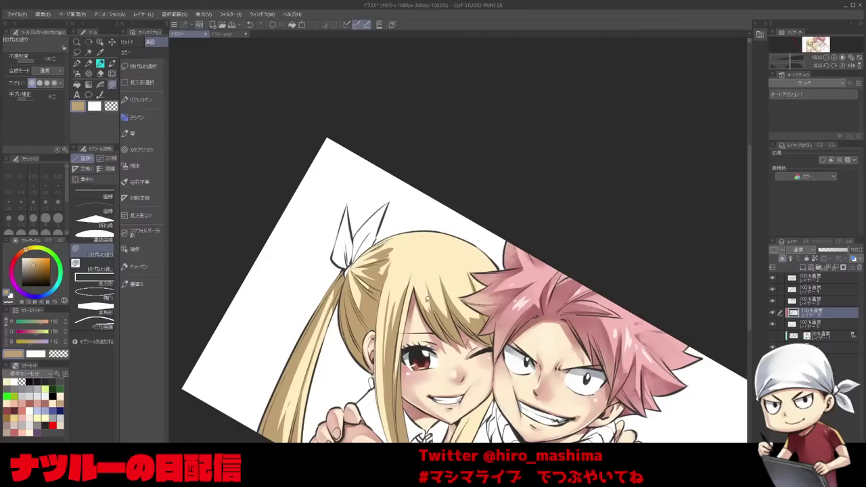
pyautogui.press('-')
pyautogui.press('-')
pyautogui.press('-')
pyautogui.press('-')
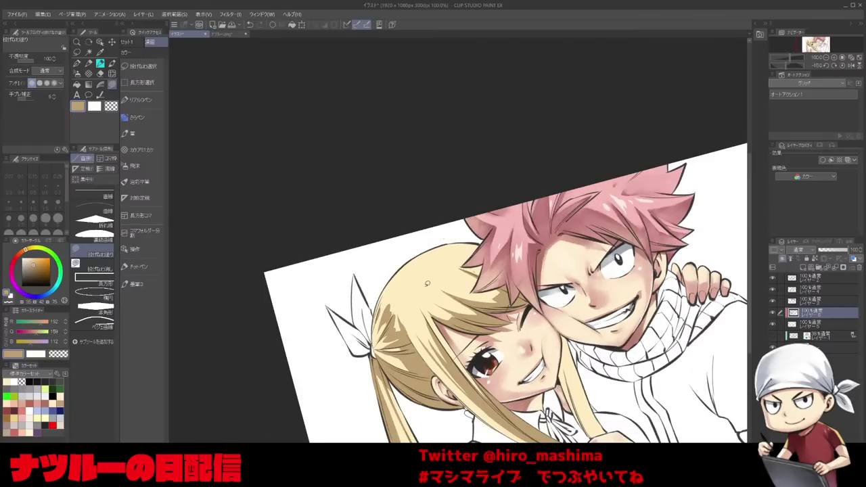
pyautogui.press('-')
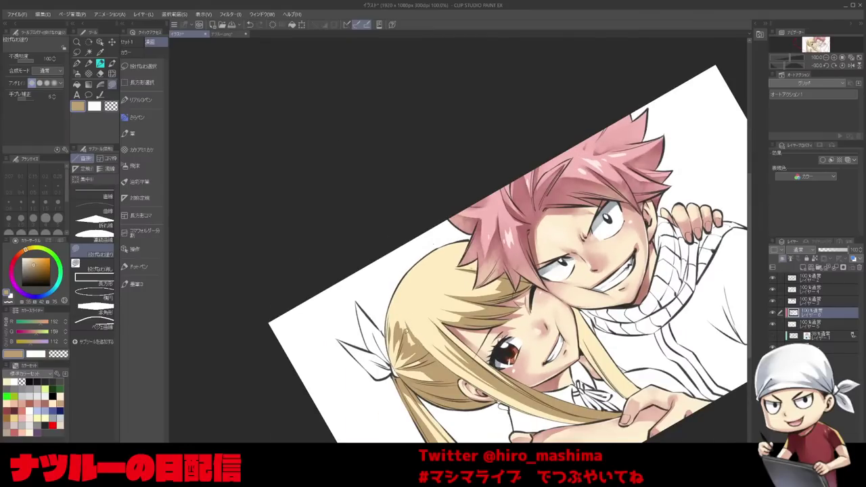
pyautogui.press('-')
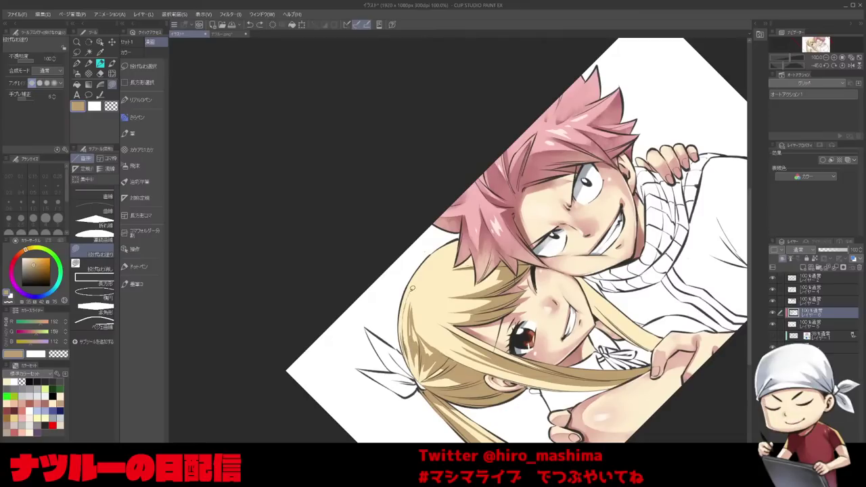
pyautogui.press('^')
pyautogui.press('^')
pyautogui.press('^')
pyautogui.press('^')
pyautogui.press('^')
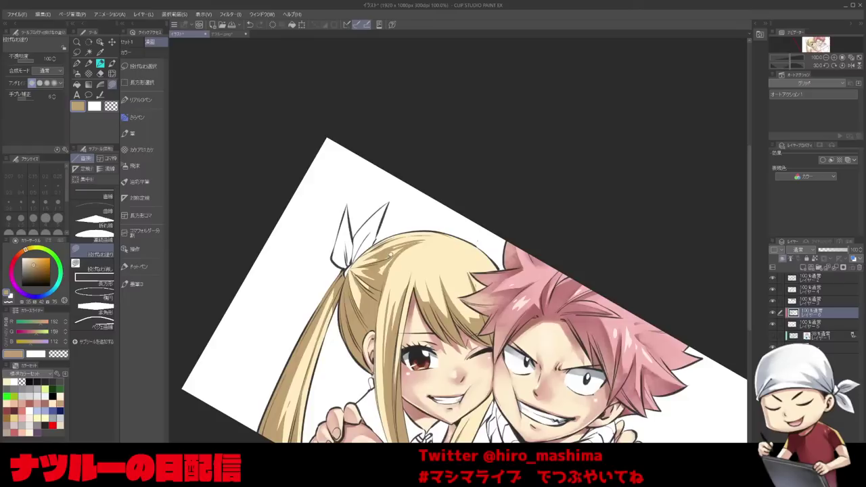
pyautogui.press('^')
pyautogui.press('^')
pyautogui.press('-')
pyautogui.press('-')
pyautogui.press('-')
pyautogui.press('-')
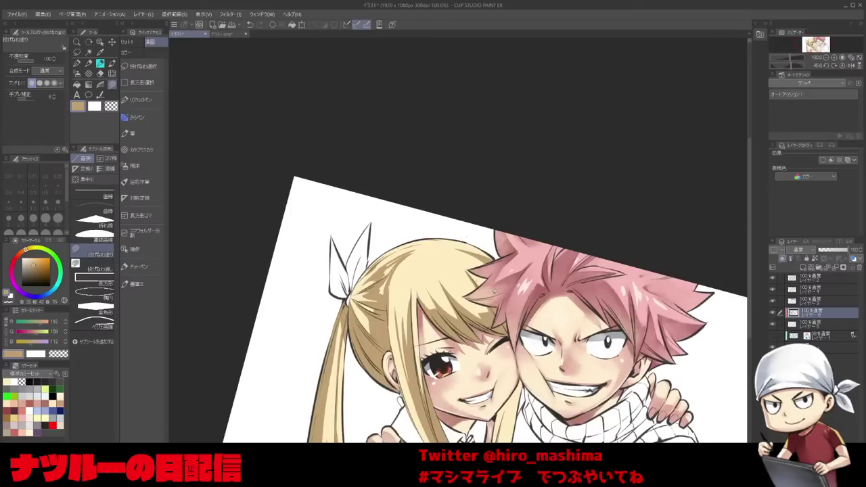
# Shade the girl's far hair lock between her face and the boy's scarf with narrow tan shapes.
pyautogui.moveTo(531, 423); pyautogui.dragTo(541, 354)
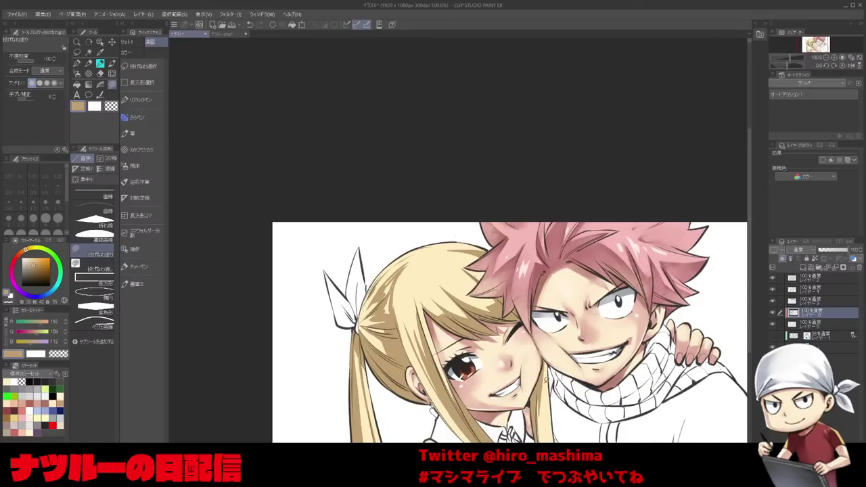
pyautogui.moveTo(547, 410); pyautogui.dragTo(545, 362)
pyautogui.press('^')
pyautogui.moveTo(498, 406)
pyautogui.mouseDown()
pyautogui.moveTo(480, 346)
pyautogui.moveTo(480, 423)
pyautogui.mouseUp()
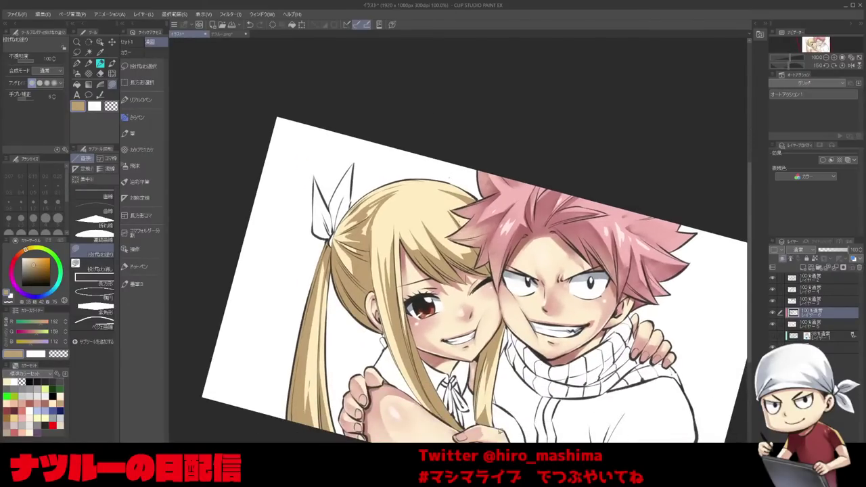
pyautogui.scroll(-1, 447, 406)
pyautogui.press('-')
pyautogui.hotkey('ctrl', '+')
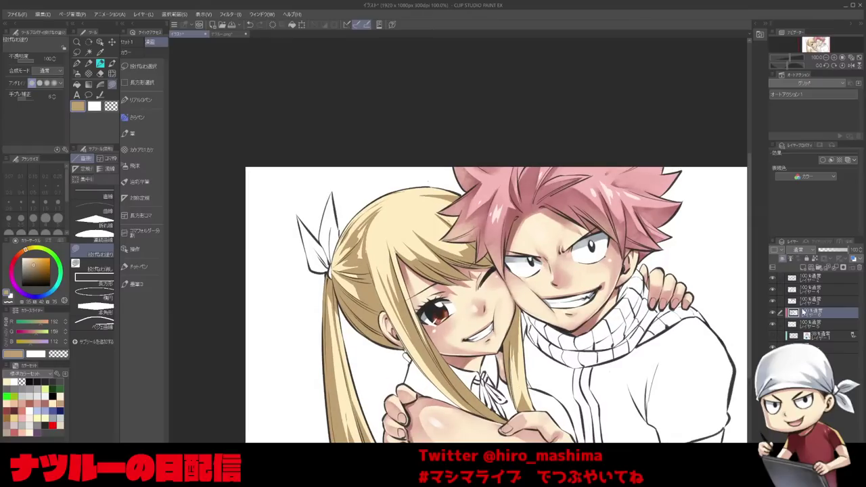
# Soften the tan shading along the girl's ponytail with the oil-paint brush at size 8, switching between tan and transparent.
pyautogui.press('b')
pyautogui.press('b')
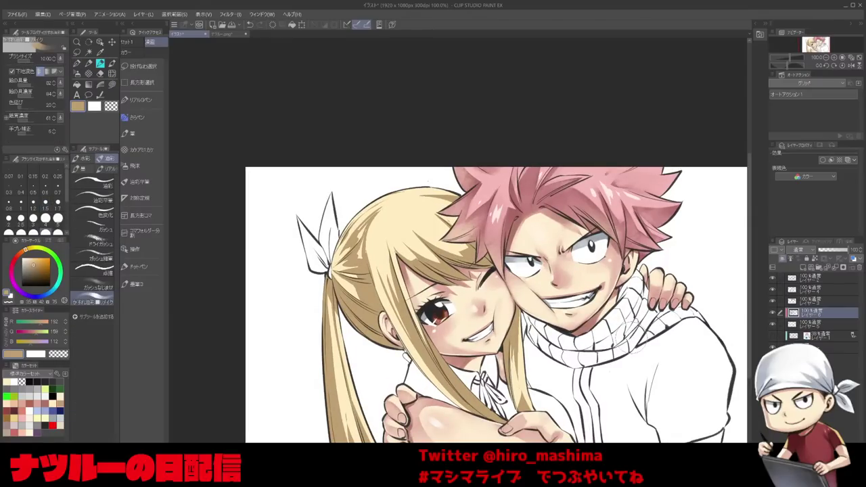
pyautogui.click(8, 218)
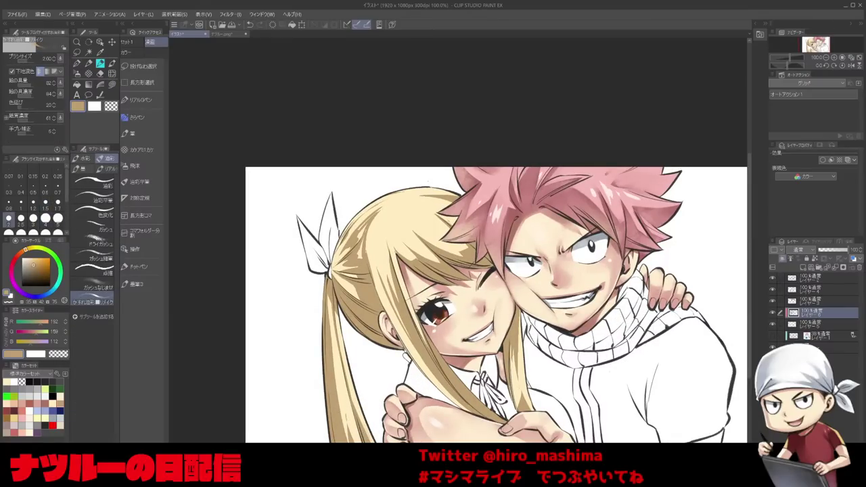
pyautogui.press('[')
pyautogui.press(']')
pyautogui.press(']')
pyautogui.press(']')
pyautogui.press(']')
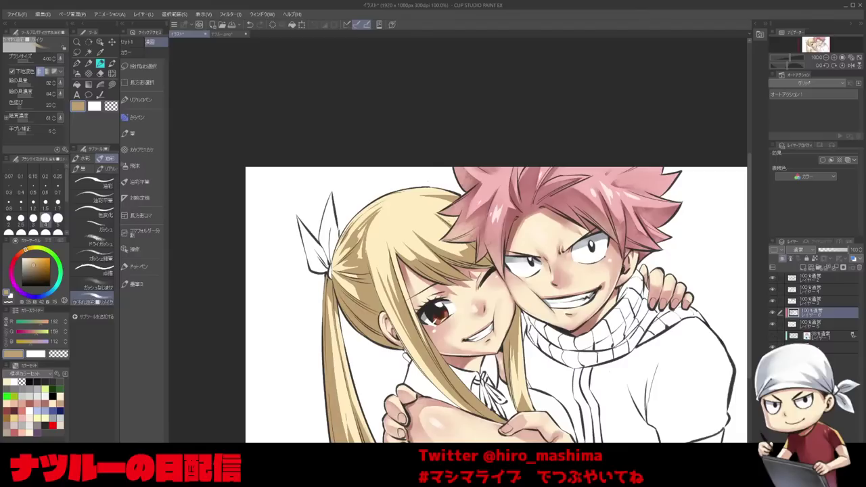
pyautogui.press('^')
pyautogui.press(']')
pyautogui.press(']')
pyautogui.press('c')
pyautogui.moveTo(301, 341); pyautogui.dragTo(294, 432)
pyautogui.press('c')
pyautogui.press('c')
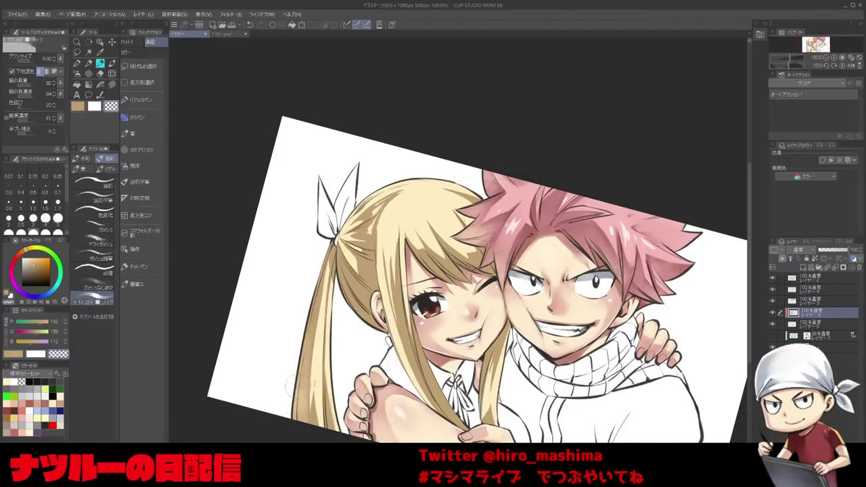
pyautogui.moveTo(318, 270); pyautogui.dragTo(303, 365)
pyautogui.moveTo(327, 251); pyautogui.dragTo(314, 311)
# Blend the tan shading on the girl's back hair between the ribbon and her ear with the brush at size 7.
pyautogui.press('c')
pyautogui.press('[')
pyautogui.moveTo(363, 330); pyautogui.dragTo(395, 347)
pyautogui.press('c')
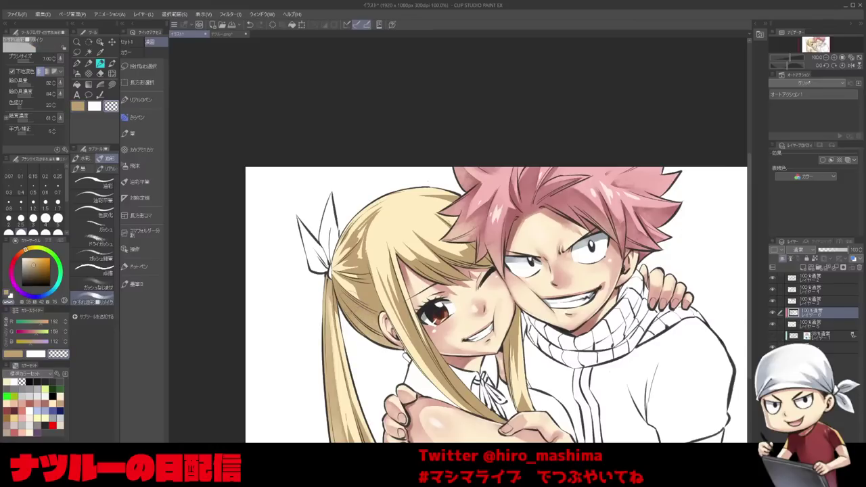
pyautogui.moveTo(357, 312); pyautogui.dragTo(383, 339)
pyautogui.moveTo(359, 293); pyautogui.dragTo(380, 317)
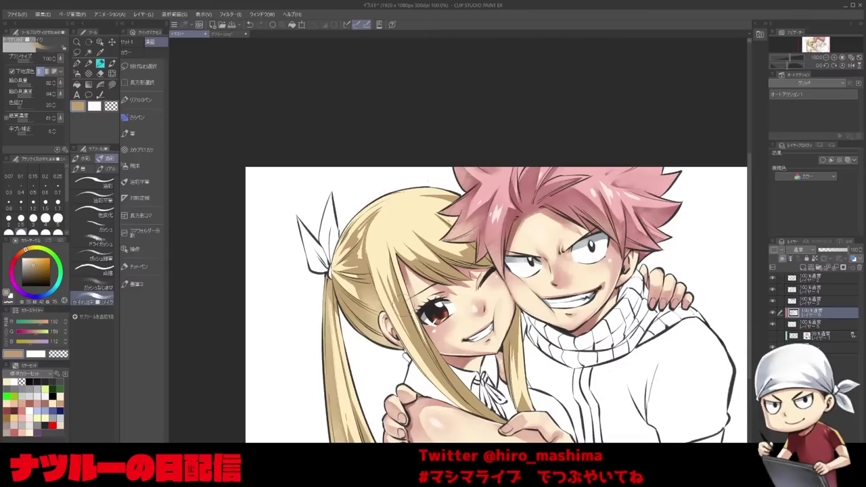
# Soften the lower shading of the girl's front side lock, reducing the oil-paint brush from size 5 to 2.
pyautogui.press('^')
pyautogui.press('^')
pyautogui.press('^')
pyautogui.press('^')
pyautogui.moveTo(377, 197); pyautogui.dragTo(444, 264)
pyautogui.press('c')
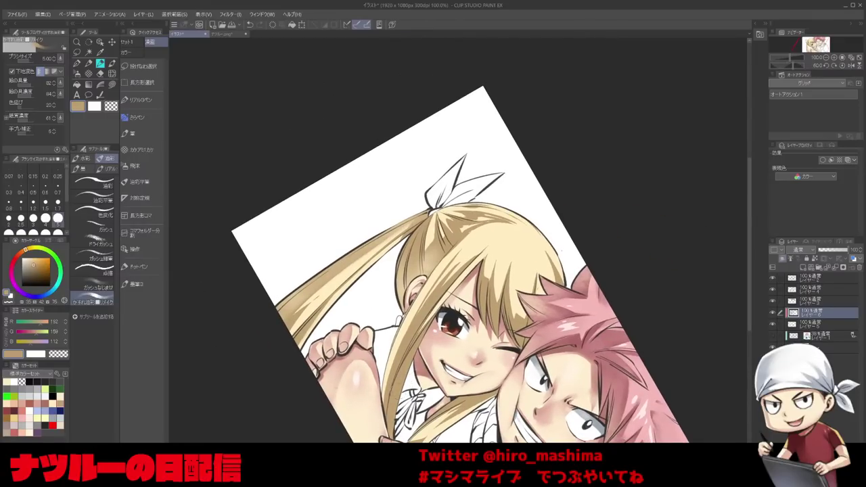
pyautogui.press('[')
pyautogui.press('[')
pyautogui.moveTo(409, 359)
pyautogui.mouseDown()
pyautogui.moveTo(389, 437)
pyautogui.moveTo(418, 338)
pyautogui.moveTo(388, 417)
pyautogui.moveTo(391, 397)
pyautogui.moveTo(372, 415)
pyautogui.mouseUp()
pyautogui.press('c')
pyautogui.press('-')
pyautogui.press('[')
pyautogui.press('[')
pyautogui.press('[')
pyautogui.press('c')
pyautogui.moveTo(417, 342); pyautogui.dragTo(414, 358)
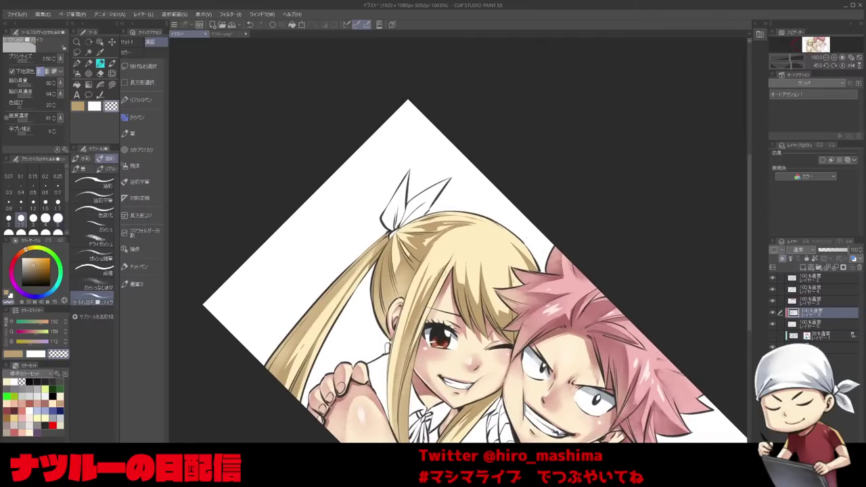
pyautogui.press('[')
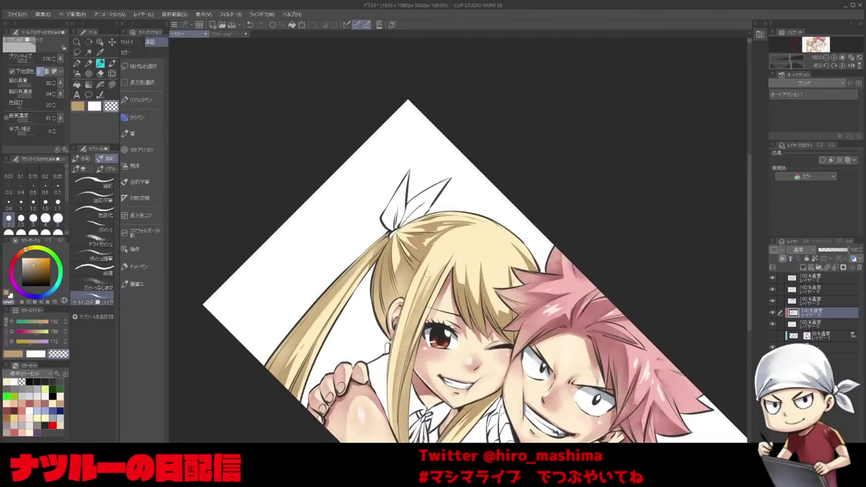
# Refine the upper strands of the front side lock with the size 2 brush and undo the long stroke across it.
pyautogui.press('-')
pyautogui.press('-')
pyautogui.press('-')
pyautogui.press('c')
pyautogui.press('c')
pyautogui.moveTo(432, 288); pyautogui.dragTo(444, 323)
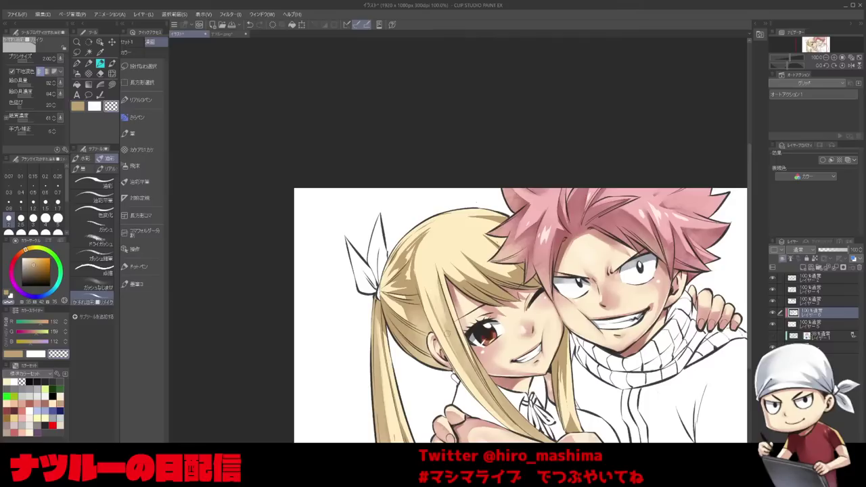
pyautogui.press('^')
pyautogui.press('c')
pyautogui.moveTo(424, 256)
pyautogui.mouseDown()
pyautogui.moveTo(422, 303)
pyautogui.moveTo(424, 270)
pyautogui.moveTo(472, 331)
pyautogui.moveTo(512, 343)
pyautogui.mouseUp()
pyautogui.hotkey('ctrl', 'z')
pyautogui.press('c')
# Soften the edges of the tan shadows in the girl's fringe, alternating tan and transparent with the brush at size 2.
pyautogui.press('^')
pyautogui.press('^')
pyautogui.press(']')
pyautogui.press(']')
pyautogui.press(']')
pyautogui.press('c')
pyautogui.press('c')
pyautogui.press('c')
pyautogui.press('[')
pyautogui.press('[')
pyautogui.press('[')
pyautogui.press('c')
pyautogui.moveTo(480, 286); pyautogui.dragTo(491, 323)
pyautogui.press('-')
pyautogui.press('-')
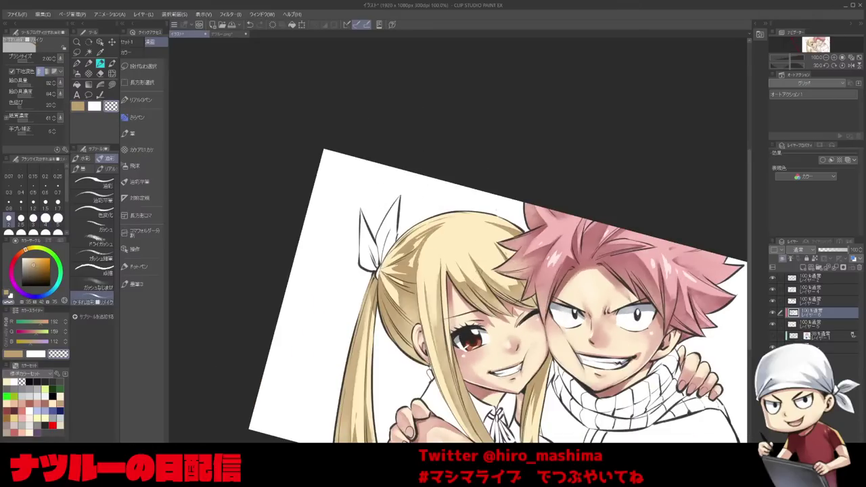
# Blend the shading of the hair lock between the girl's face and the boy's scarf with the brush at size 4.
pyautogui.moveTo(514, 352); pyautogui.dragTo(479, 320)
pyautogui.press(']')
pyautogui.press(']')
pyautogui.press(']')
pyautogui.moveTo(494, 388); pyautogui.dragTo(511, 334)
pyautogui.press('c')
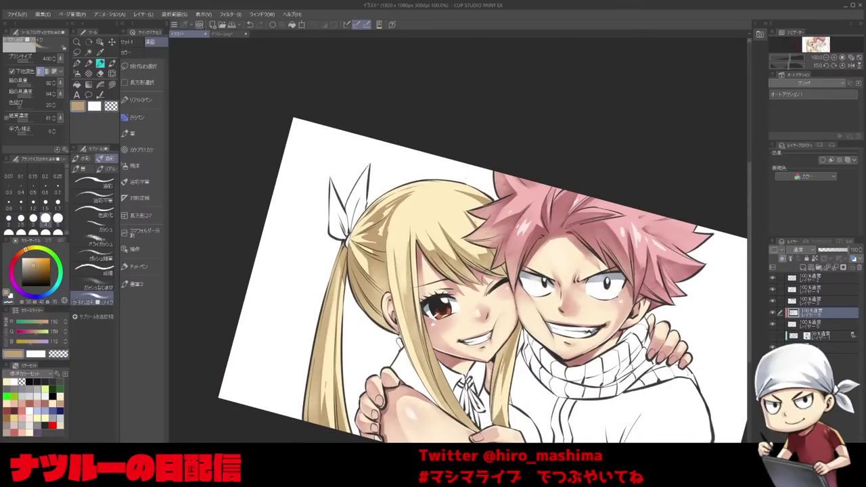
pyautogui.press('c')
pyautogui.moveTo(502, 372); pyautogui.dragTo(518, 323)
pyautogui.press('[')
pyautogui.press('[')
pyautogui.press('-')
pyautogui.moveTo(505, 292); pyautogui.dragTo(501, 341)
# Thin out fine strands at the top of the girl's front side lock with the transparent brush at size 1.2.
pyautogui.press('[')
pyautogui.press('[')
pyautogui.press('[')
pyautogui.press('[')
pyautogui.press('[')
pyautogui.press('[')
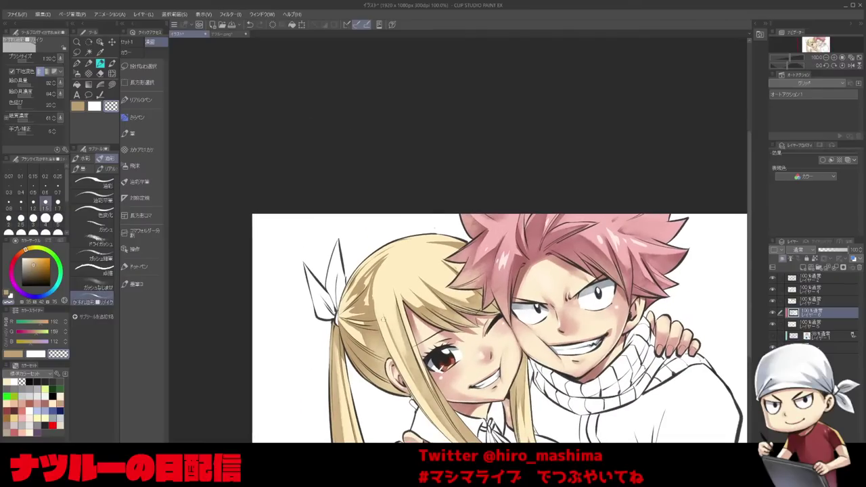
pyautogui.moveTo(387, 323); pyautogui.dragTo(399, 353)
pyautogui.press('-')
pyautogui.press(']')
pyautogui.press(']')
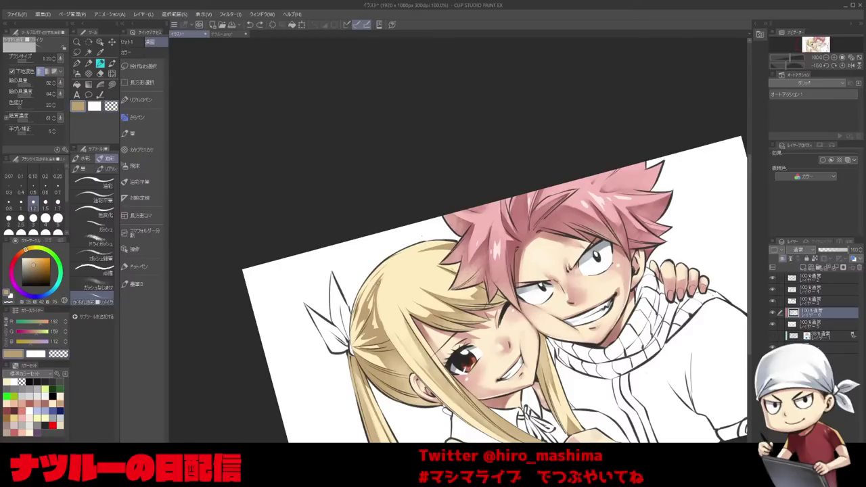
# Soften the pointed tan shadows on the girl's crown beside the ribbon with the brush at size 3, undoing a stray stroke.
pyautogui.press(']')
pyautogui.press(']')
pyautogui.press(']')
pyautogui.press(']')
pyautogui.press('^')
pyautogui.press('^')
pyautogui.press(']')
pyautogui.press(']')
pyautogui.press(']')
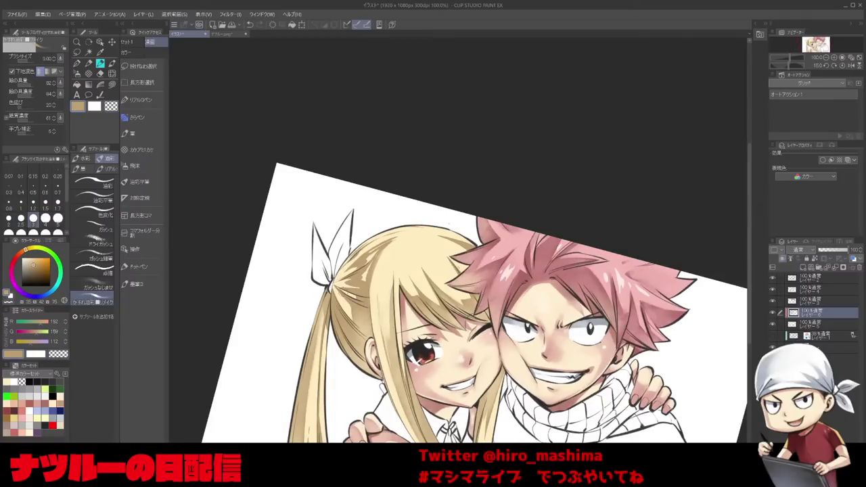
pyautogui.press('-')
pyautogui.press('-')
pyautogui.press('-')
pyautogui.press('-')
pyautogui.press('[')
pyautogui.press('[')
pyautogui.press('c')
pyautogui.hotkey('ctrl', 'z')
pyautogui.press(']')
pyautogui.press(']')
pyautogui.moveTo(414, 367)
pyautogui.mouseDown()
pyautogui.moveTo(399, 385)
pyautogui.moveTo(400, 376)
pyautogui.mouseUp()
pyautogui.press('[')
pyautogui.press('[')
pyautogui.press('^')
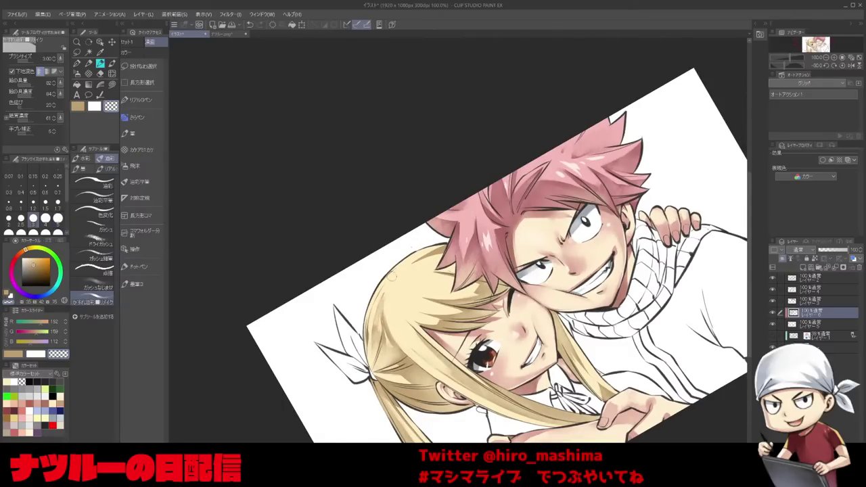
pyautogui.press('@')
pyautogui.press('^')
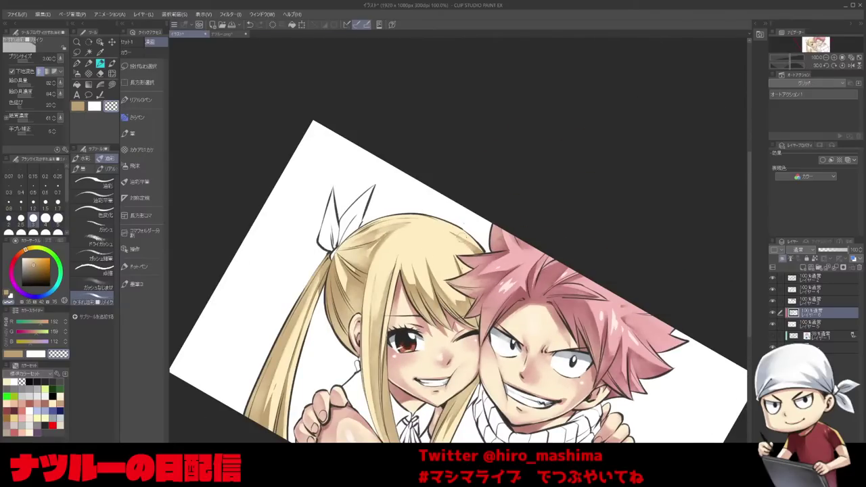
pyautogui.hotkey('ctrl', '-')
pyautogui.press('-')
pyautogui.press('-')
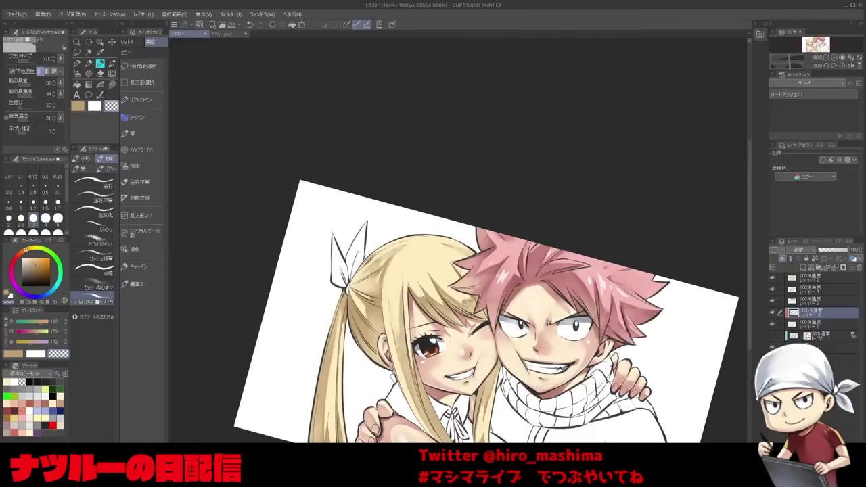
# Sample white from the background and add lasso-filled white highlights to the girl's front side lock.
pyautogui.keyDown('alt'); pyautogui.click(315, 364); pyautogui.keyUp('alt')
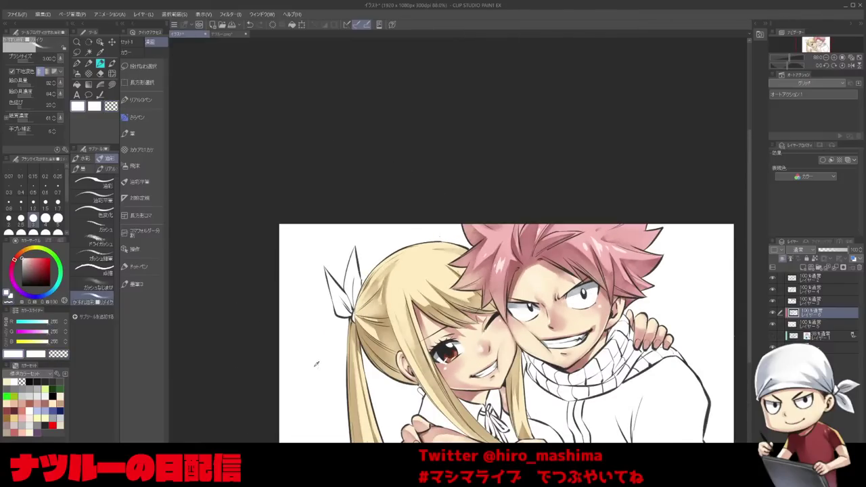
pyautogui.press('b')
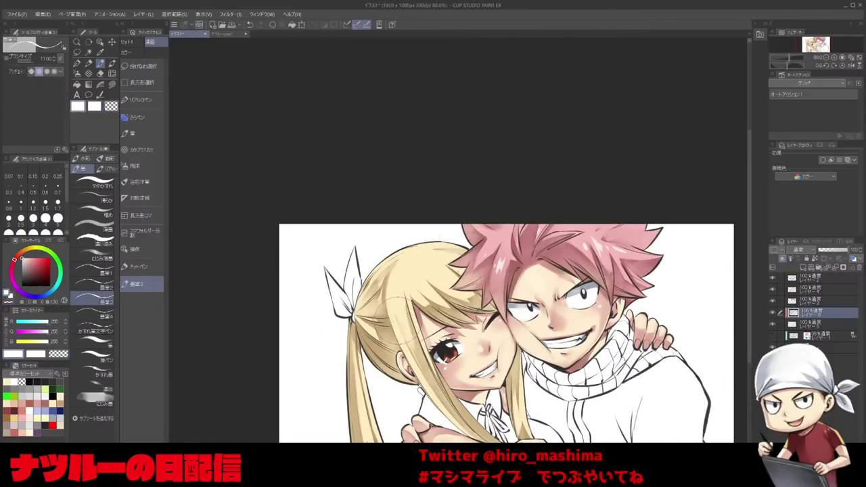
pyautogui.press('u')
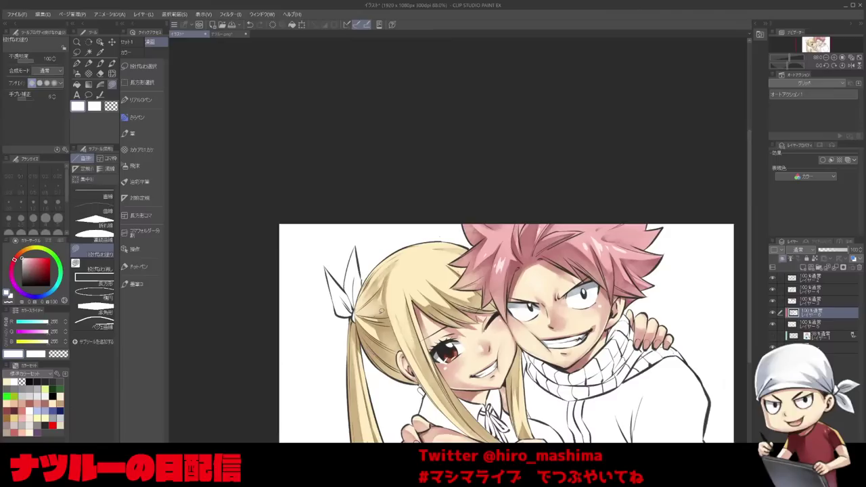
pyautogui.moveTo(394, 315); pyautogui.dragTo(402, 336)
pyautogui.press('^')
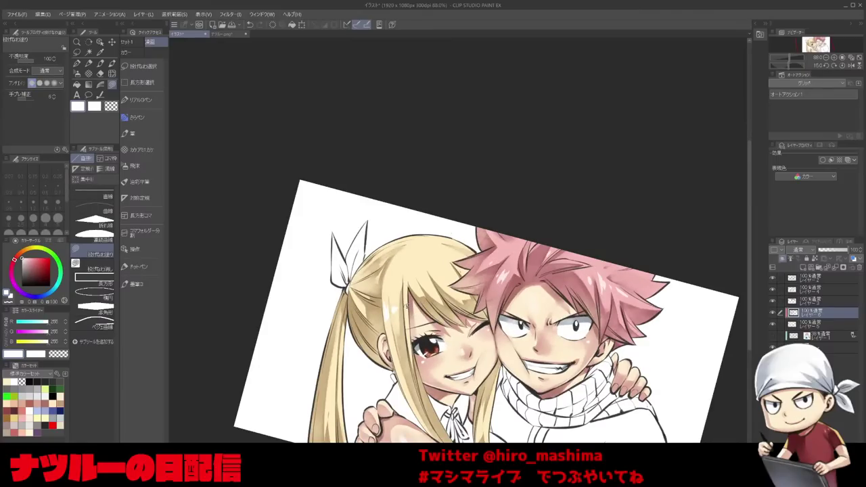
# Add pointed white highlights across the strands of the girl's fringe with lasso fill.
pyautogui.press('^')
pyautogui.press('^')
pyautogui.moveTo(432, 283); pyautogui.dragTo(415, 326)
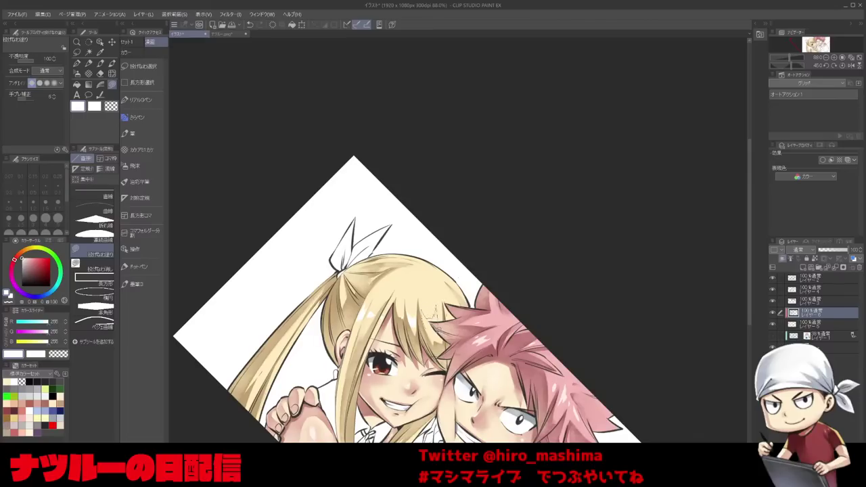
pyautogui.press('-')
pyautogui.press('-')
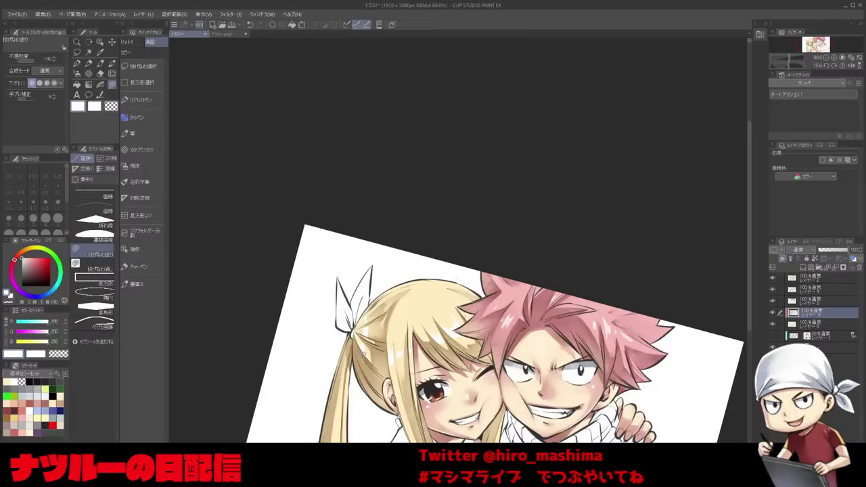
# Add white highlights to the girl's back hair and ponytail, using a realistic G-pen at size 1.7 for thin ones.
pyautogui.press('-')
pyautogui.press('-')
pyautogui.press('-')
pyautogui.press('-')
pyautogui.press('-')
pyautogui.press('-')
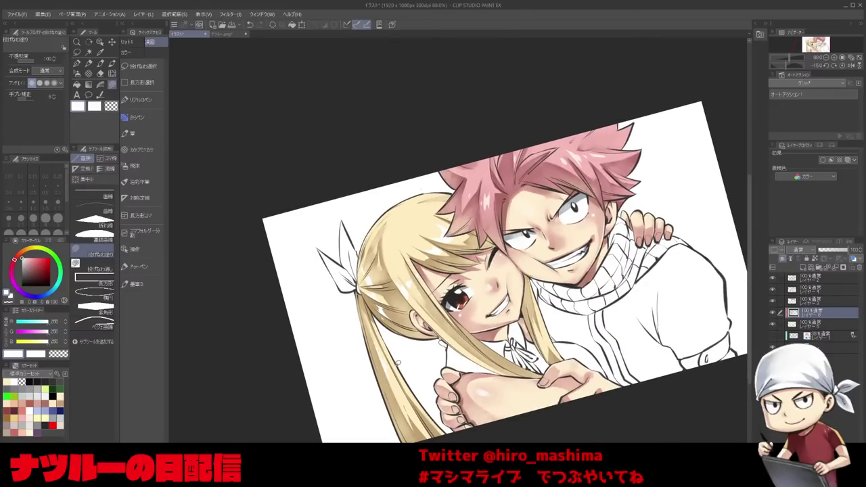
pyautogui.press('p')
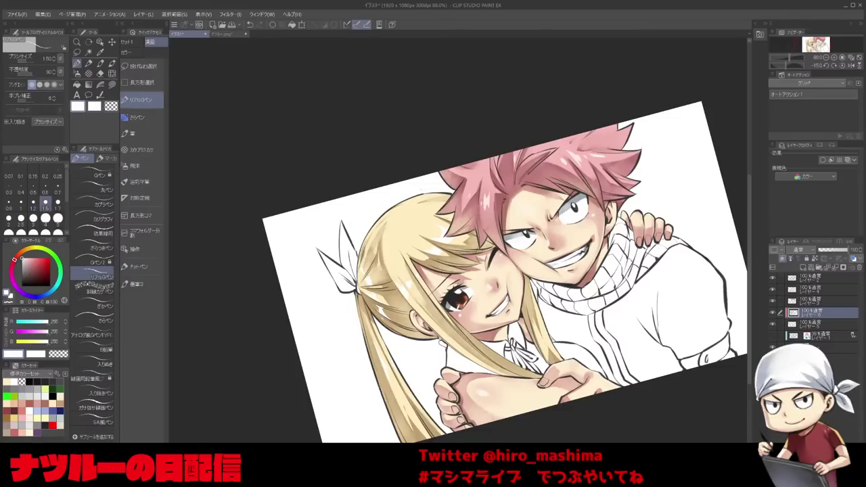
pyautogui.press('^')
pyautogui.press('^')
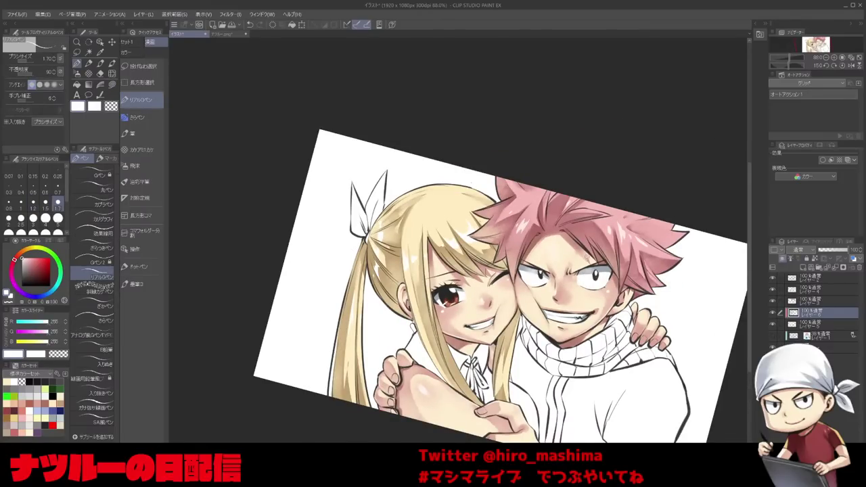
# Sample the light pink from the boy's hair and set the oil-paint brush to size 7.
pyautogui.keyDown('alt'); pyautogui.click(604, 228); pyautogui.keyUp('alt')
pyautogui.press('^')
pyautogui.press('p')
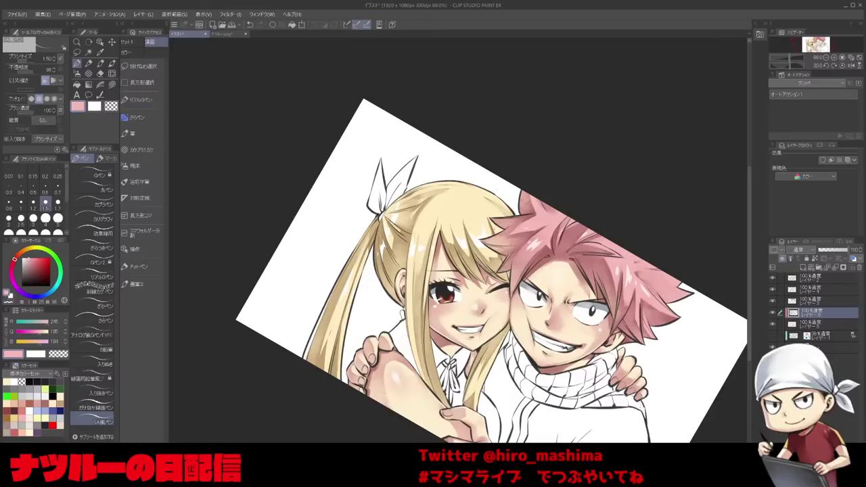
pyautogui.press('b')
pyautogui.moveTo(473, 270); pyautogui.dragTo(477, 321)
pyautogui.press(']')
pyautogui.press(']')
pyautogui.press('[')
pyautogui.press(']')
pyautogui.press(']')
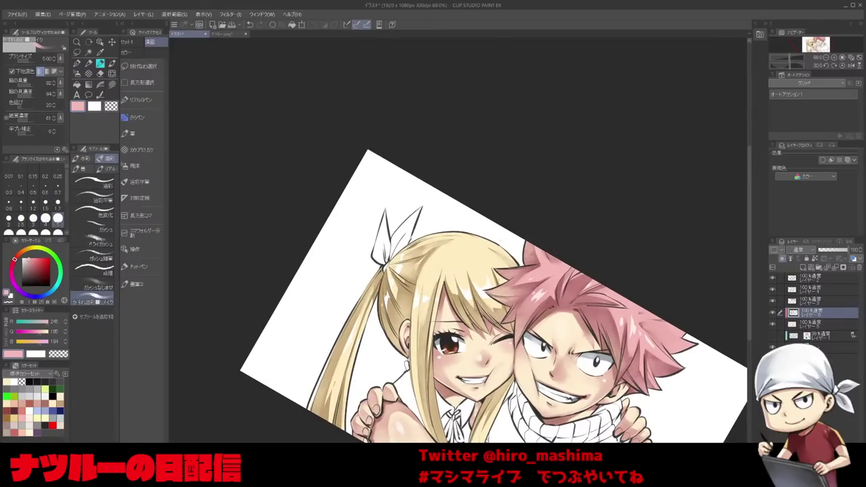
pyautogui.press('^')
pyautogui.press(']')
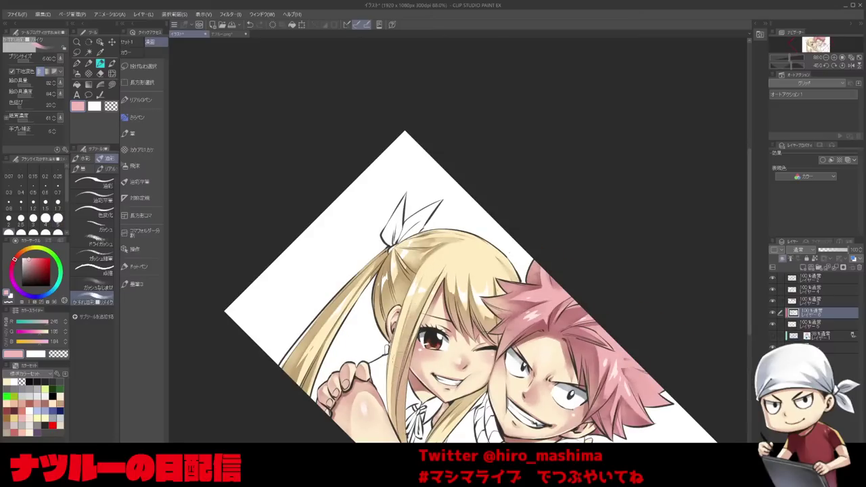
pyautogui.press('-')
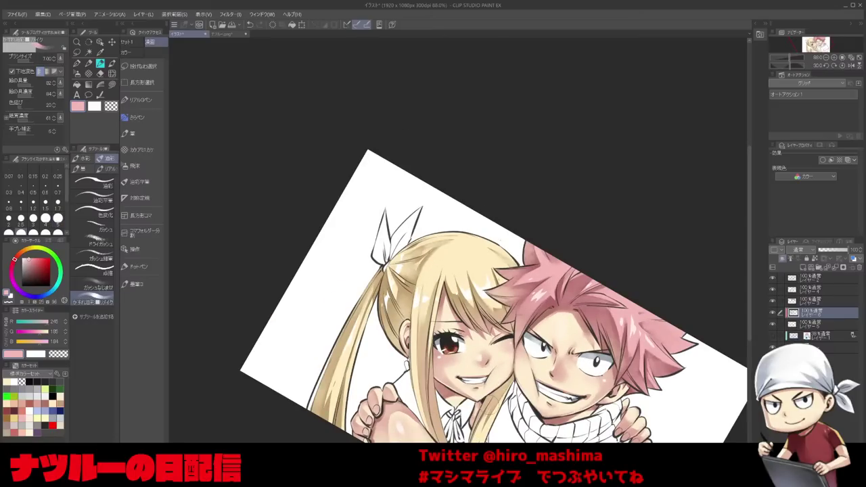
pyautogui.press('-')
# Inspect the coloring of the couple's hair and faces up close from different canvas angles.
pyautogui.hotkey('ctrl', '+')
pyautogui.moveTo(507, 378); pyautogui.dragTo(512, 333)
pyautogui.hotkey('ctrl', '+')
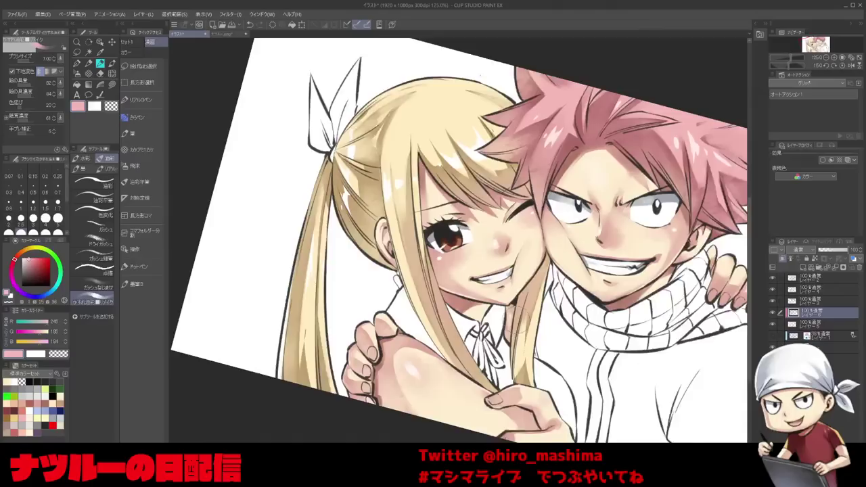
pyautogui.hotkey('ctrl', '+')
pyautogui.press('^')
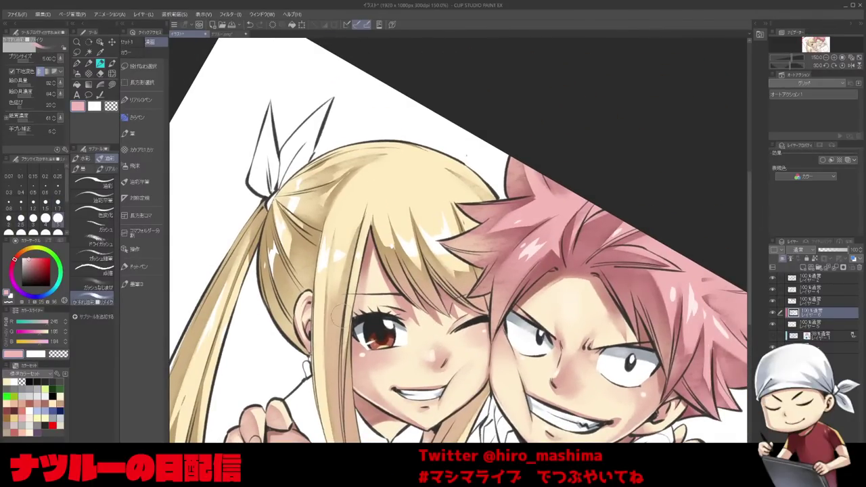
pyautogui.hotkey('ctrl', '-')
pyautogui.press('-')
pyautogui.press('-')
pyautogui.moveTo(487, 311); pyautogui.dragTo(445, 239)
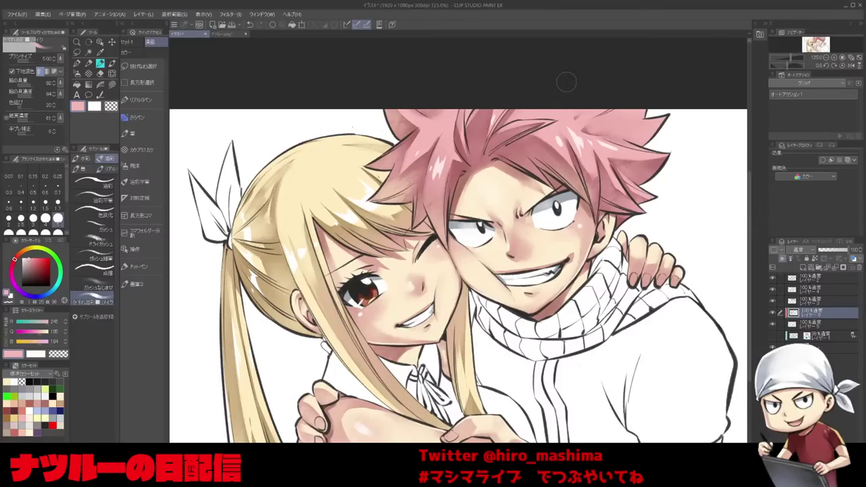
# Review the whole colored illustration, from the couple's hair to the scarf and uncolored clothing.
pyautogui.scroll(-1, 566, 82)
pyautogui.scroll(1, 557, 321)
pyautogui.moveTo(581, 317); pyautogui.dragTo(579, 323)
pyautogui.scroll(-2, 579, 323)
pyautogui.scroll(2, 581, 304)
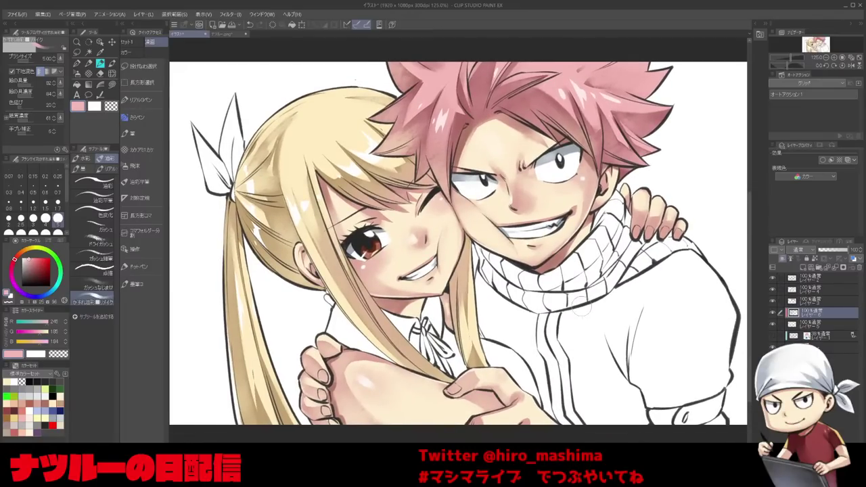
pyautogui.scroll(-2, 582, 305)
pyautogui.scroll(2, 542, 276)
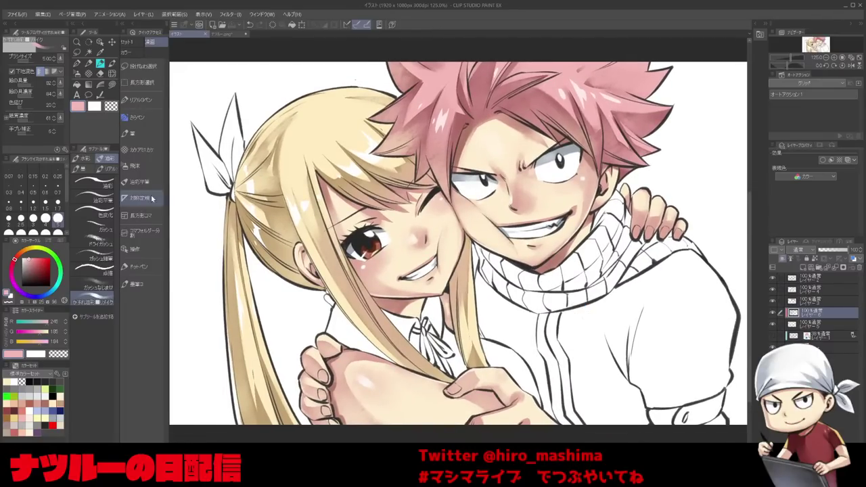
pyautogui.scroll(-2, 581, 305)
pyautogui.scroll(2, 580, 306)
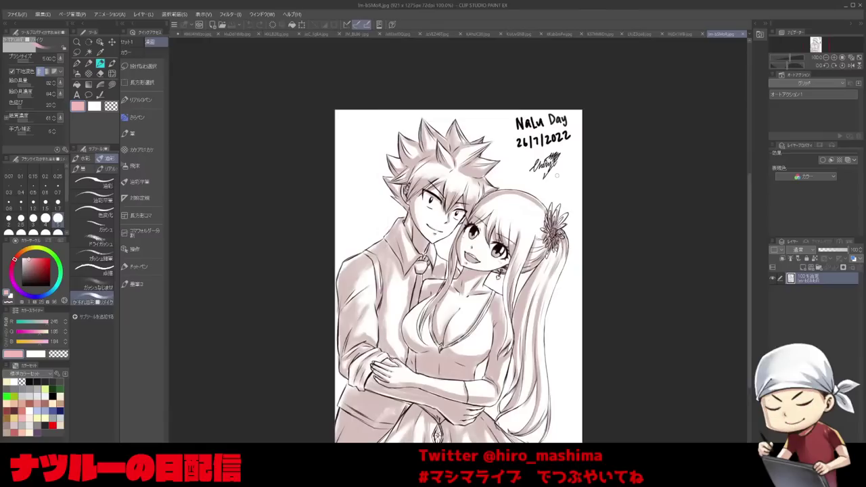
# Examine the monochrome NaLu Day drawing of the couple, with the flower ornament in the girl's hair.
pyautogui.scroll(2, 581, 310)
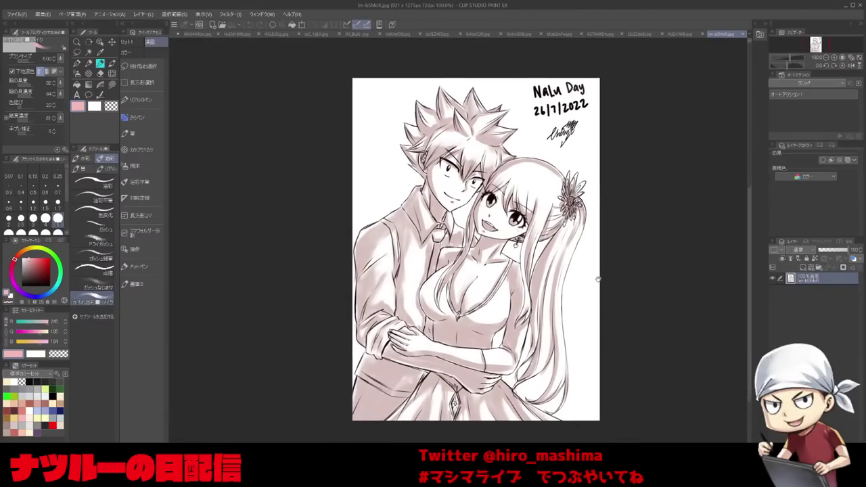
pyautogui.moveTo(591, 302); pyautogui.dragTo(611, 285)
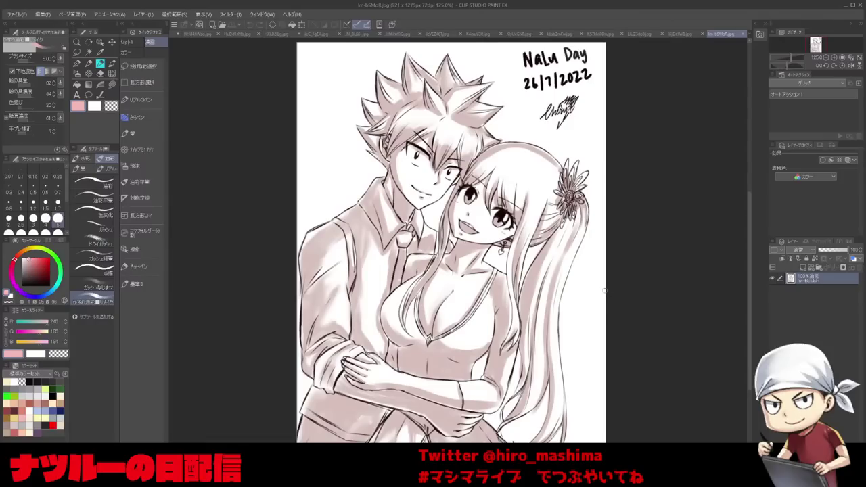
pyautogui.moveTo(604, 290); pyautogui.dragTo(605, 290)
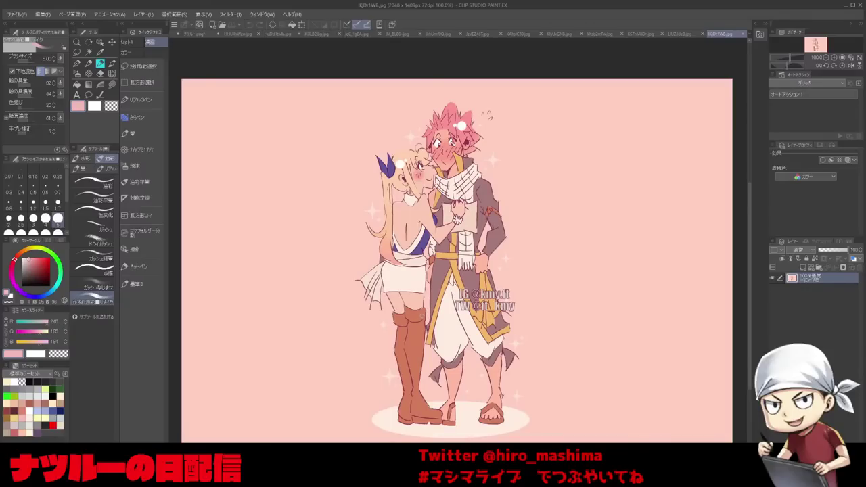
# Examine the upper bodies of the standing couple in the pink-background drawing and close that image.
pyautogui.scroll(3, 421, 316)
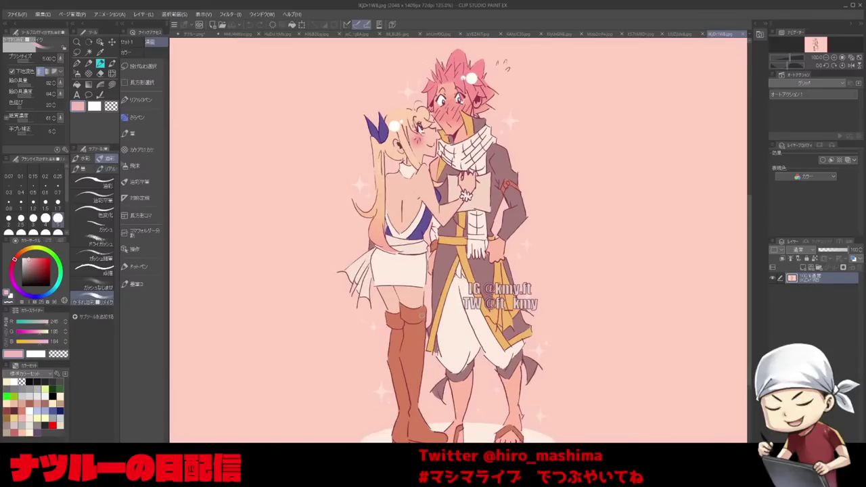
pyautogui.moveTo(421, 315); pyautogui.dragTo(431, 473)
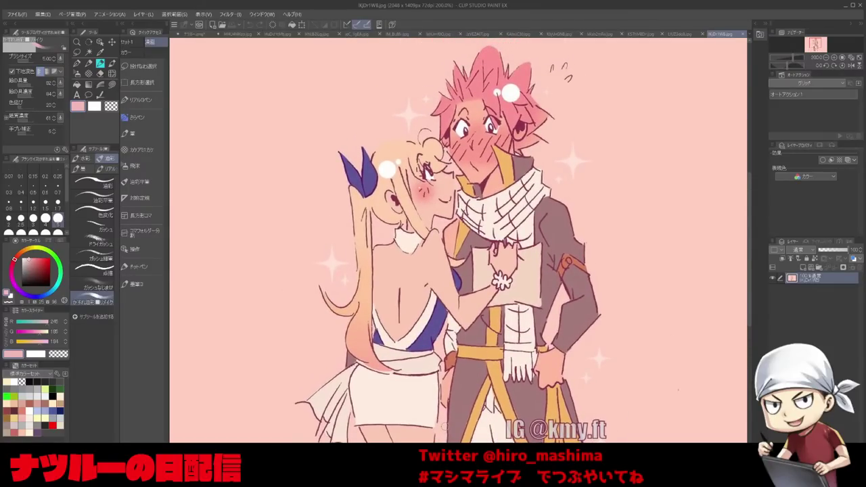
pyautogui.hotkey('ctrl', 'w')
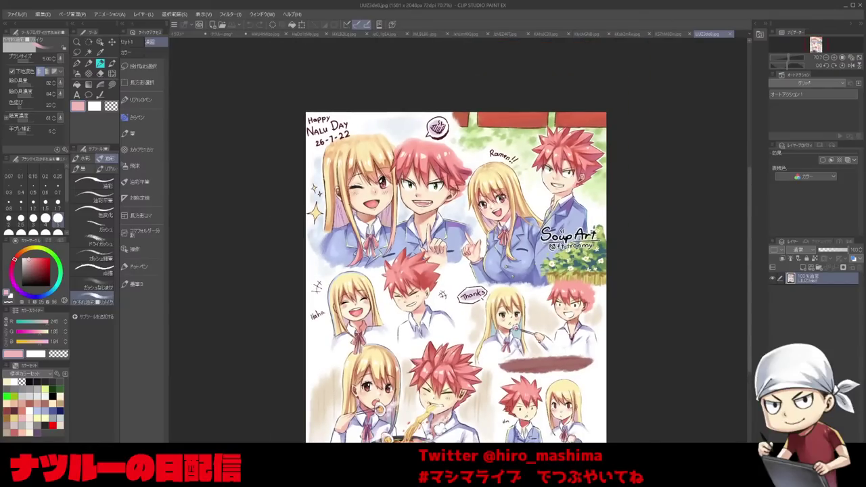
# Look over the sheet of school-uniform and ramen scenes, then close that image.
pyautogui.moveTo(447, 418); pyautogui.dragTo(456, 403)
pyautogui.scroll(1, 448, 408)
pyautogui.scroll(-2, 456, 408)
pyautogui.scroll(1, 456, 408)
pyautogui.scroll(-1, 469, 254)
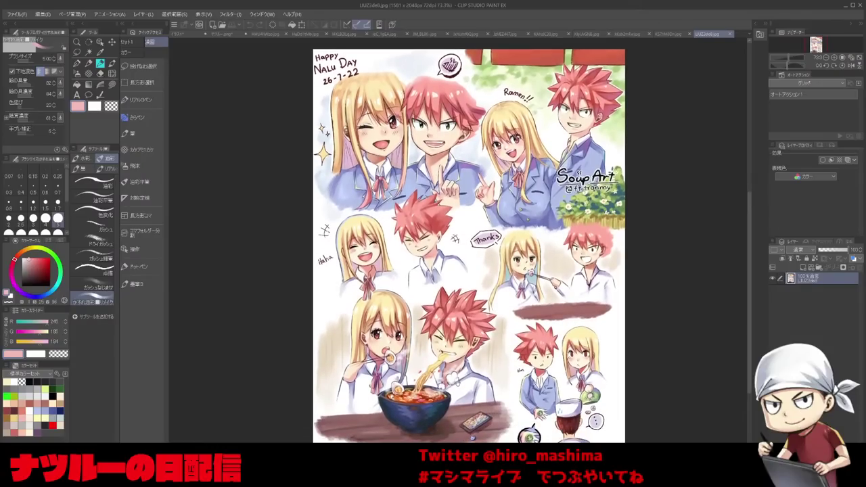
pyautogui.moveTo(469, 254)
pyautogui.mouseDown()
pyautogui.moveTo(469, 265)
pyautogui.moveTo(473, 257)
pyautogui.mouseUp()
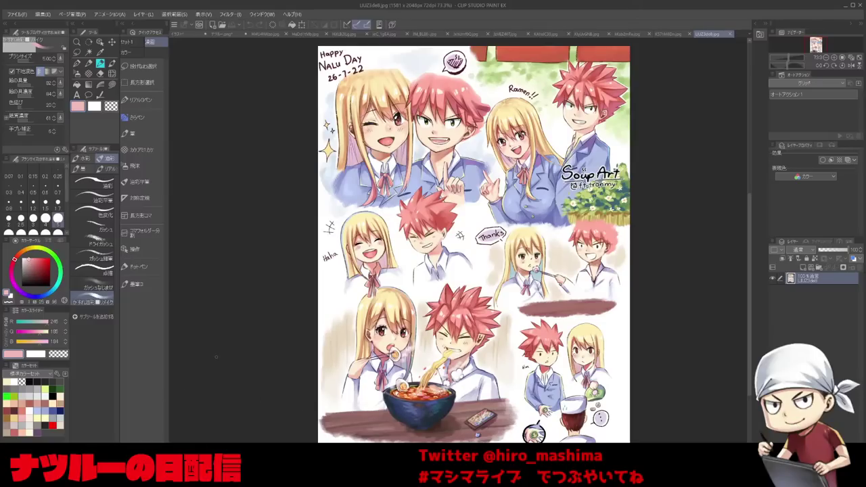
pyautogui.hotkey('ctrl', 'w')
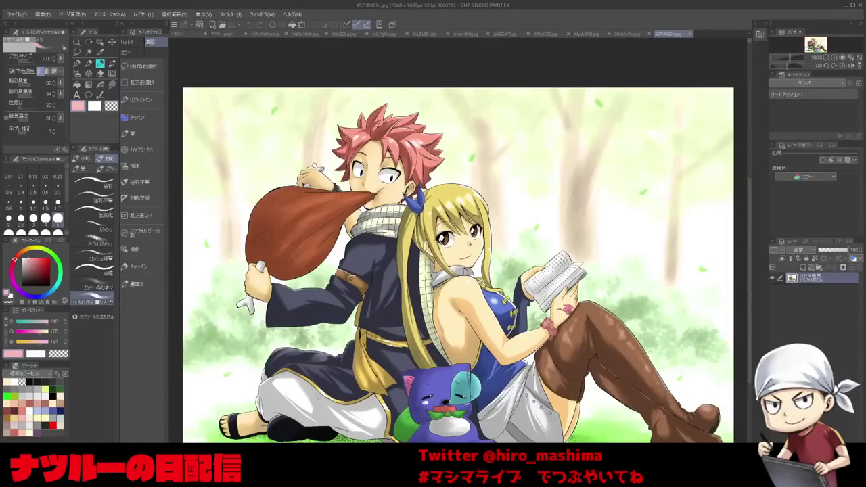
# Look over the forest illustration of the couple back to back and the Summer sunglasses illustration, closing both images.
pyautogui.scroll(-1, 320, 396)
pyautogui.moveTo(320, 396); pyautogui.dragTo(334, 350)
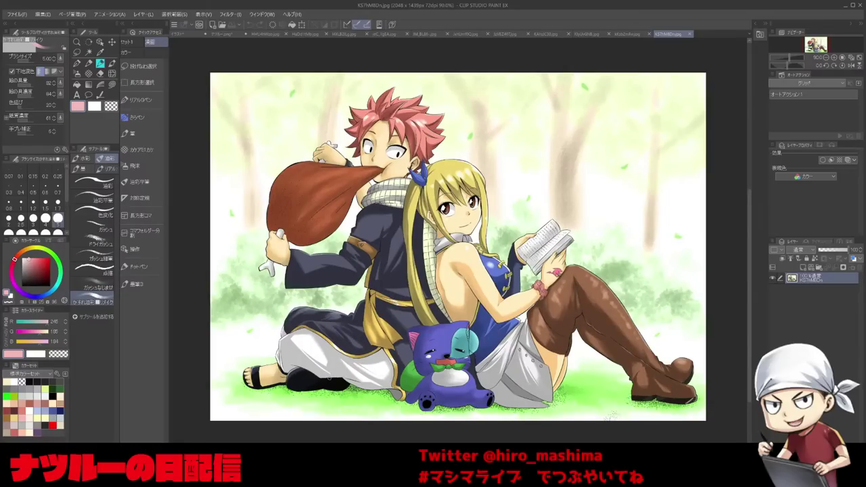
pyautogui.hotkey('ctrl', 'w')
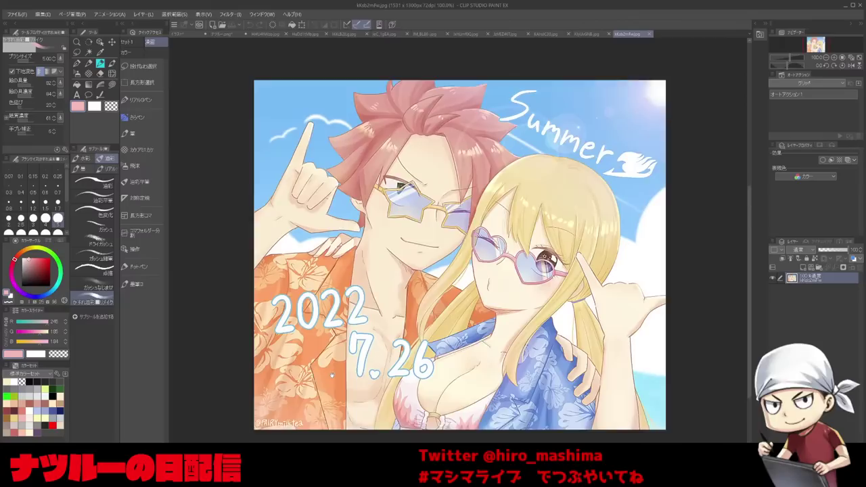
pyautogui.moveTo(331, 374)
pyautogui.mouseDown()
pyautogui.moveTo(344, 370)
pyautogui.moveTo(342, 378)
pyautogui.mouseUp()
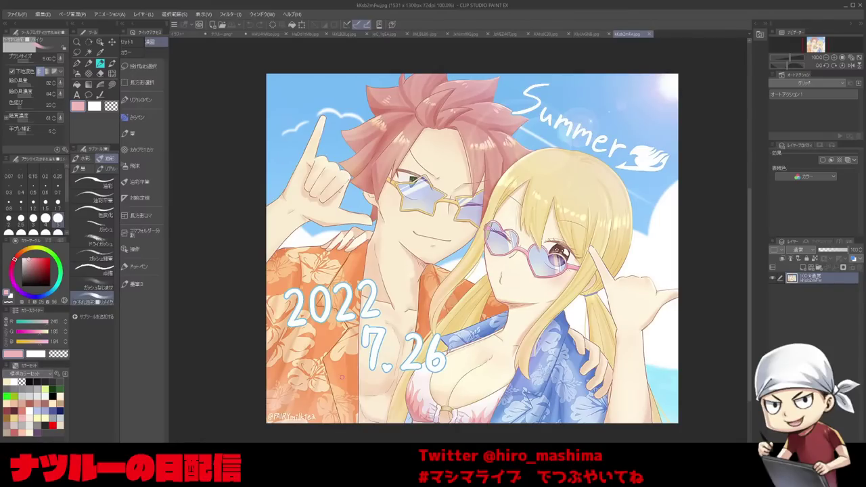
pyautogui.hotkey('ctrl', 'w')
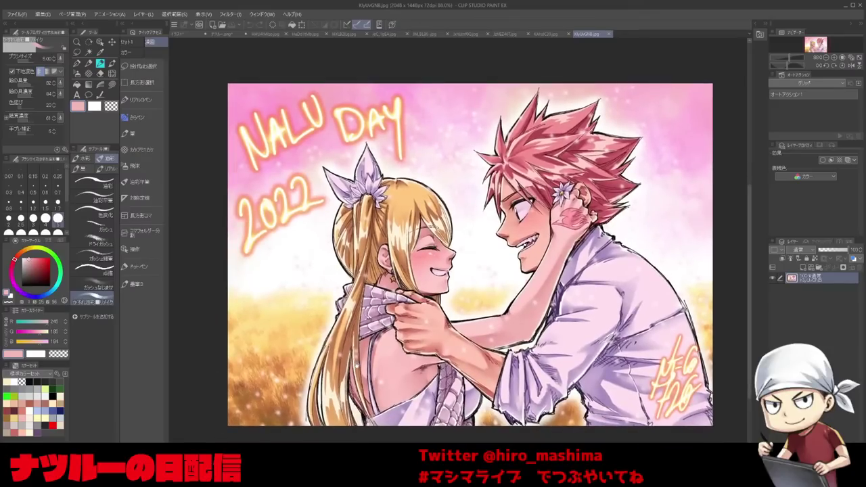
# Examine the NaLu Day 2022 illustration of the couple face to face in a golden field and close it.
pyautogui.moveTo(357, 365); pyautogui.dragTo(323, 375)
pyautogui.scroll(1, 321, 368)
pyautogui.scroll(-1, 321, 369)
pyautogui.scroll(1, 321, 368)
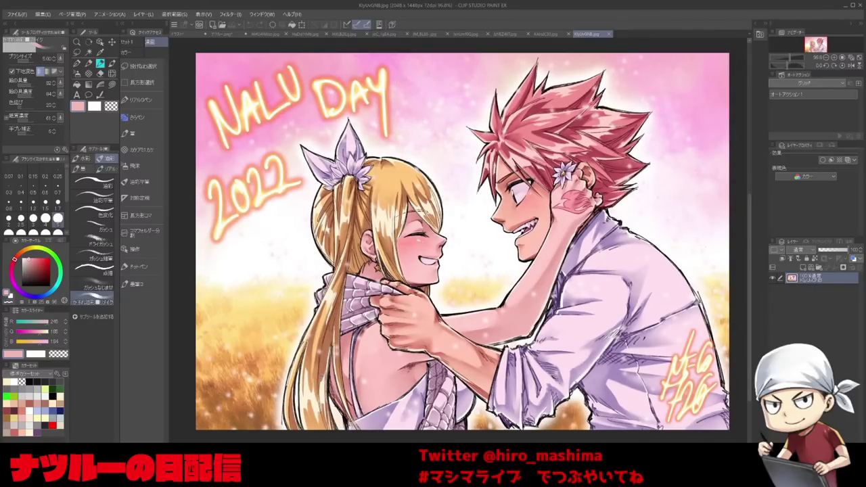
pyautogui.moveTo(321, 377); pyautogui.dragTo(314, 376)
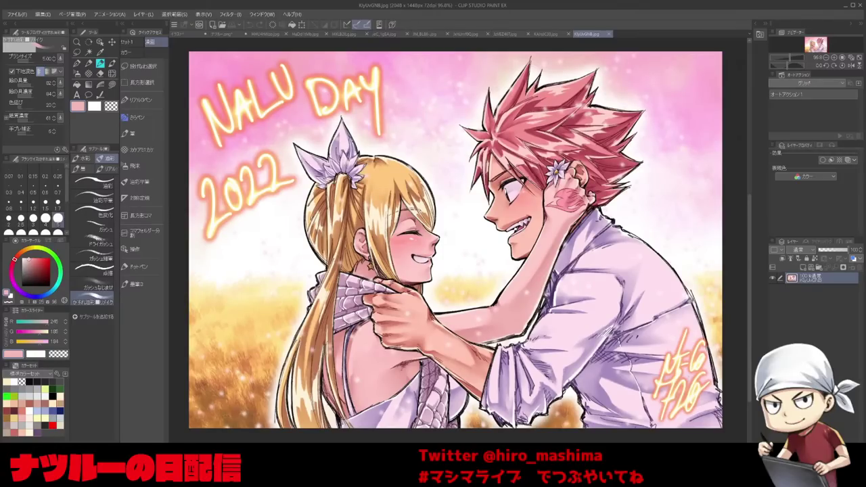
pyautogui.hotkey('ctrl', 'w')
# Examine the grayscale NaLu Day 2022 drawing of the hugging couple and close it.
pyautogui.moveTo(275, 426)
pyautogui.mouseDown()
pyautogui.moveTo(279, 410)
pyautogui.moveTo(282, 422)
pyautogui.mouseUp()
pyautogui.moveTo(299, 460); pyautogui.dragTo(282, 455)
pyautogui.moveTo(282, 455); pyautogui.dragTo(308, 384)
pyautogui.scroll(3, 307, 384)
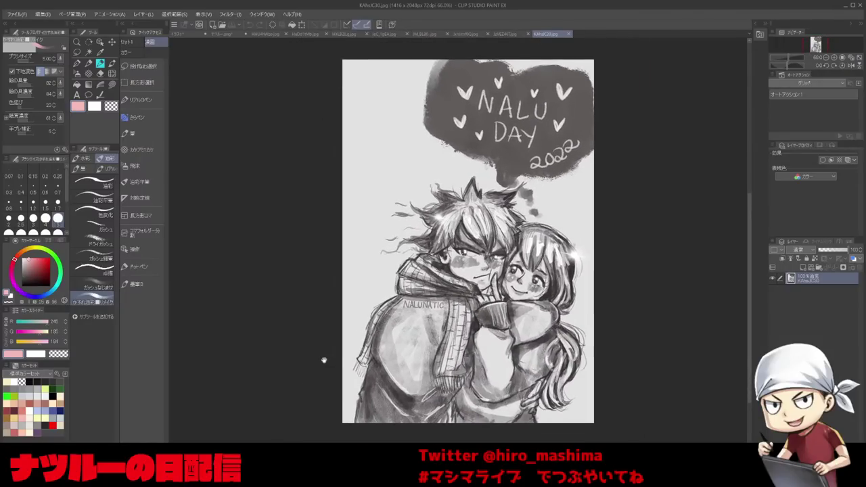
pyautogui.scroll(1, 319, 370)
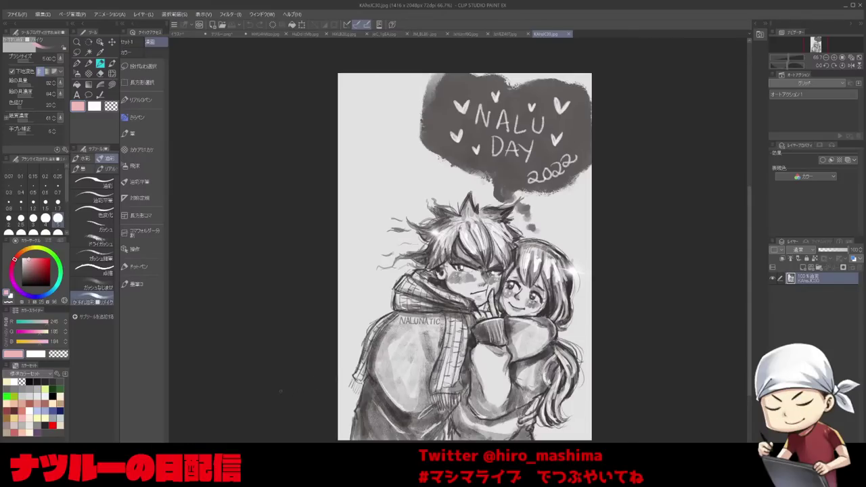
pyautogui.hotkey('ctrl', 'w')
# Examine the green-background painting of the couple lying head to head and close it.
pyautogui.moveTo(480, 329); pyautogui.dragTo(512, 308)
pyautogui.scroll(2, 511, 308)
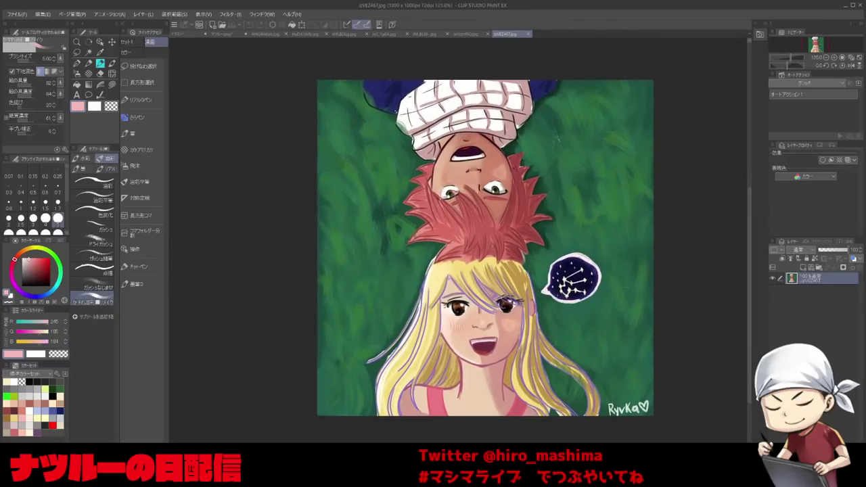
pyautogui.scroll(3, 485, 247)
pyautogui.moveTo(489, 319); pyautogui.dragTo(484, 320)
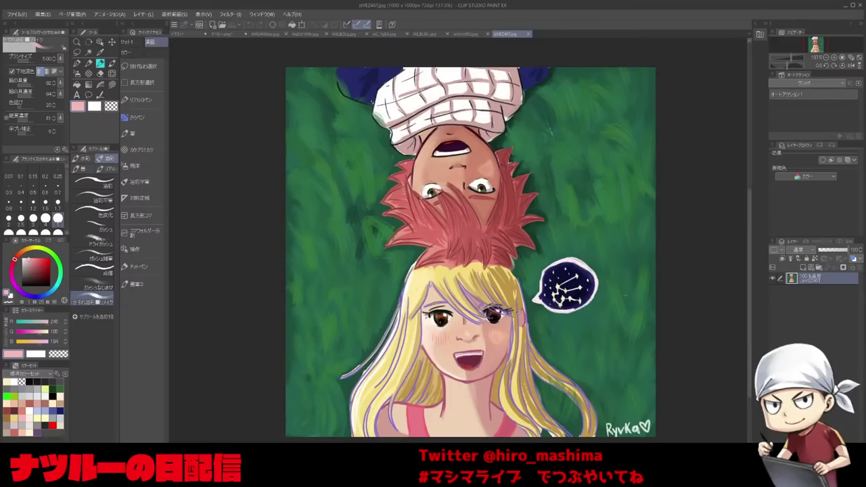
pyautogui.hotkey('ctrl', 'w')
# Look over the chibi drawing of the couple with raised arms and the palm-tree beach illustration, closing both images.
pyautogui.moveTo(496, 331); pyautogui.dragTo(512, 309)
pyautogui.scroll(-1, 504, 323)
pyautogui.scroll(-1, 515, 280)
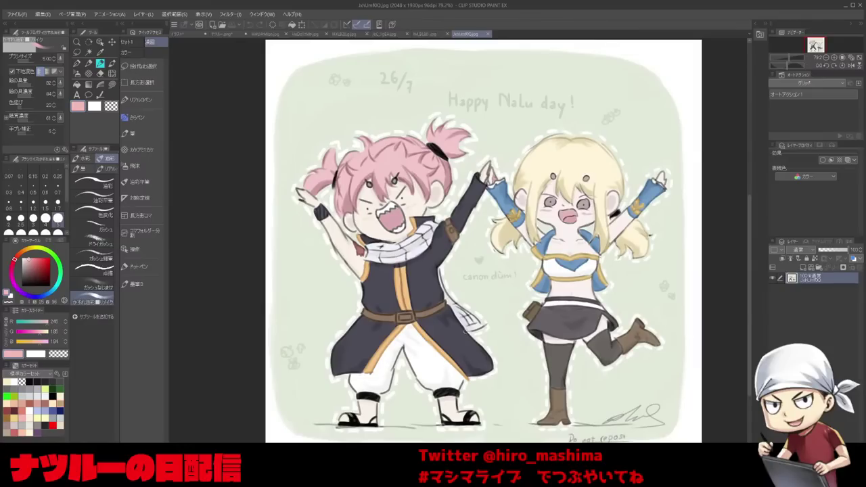
pyautogui.hotkey('ctrl', 'w')
pyautogui.moveTo(468, 345); pyautogui.dragTo(468, 311)
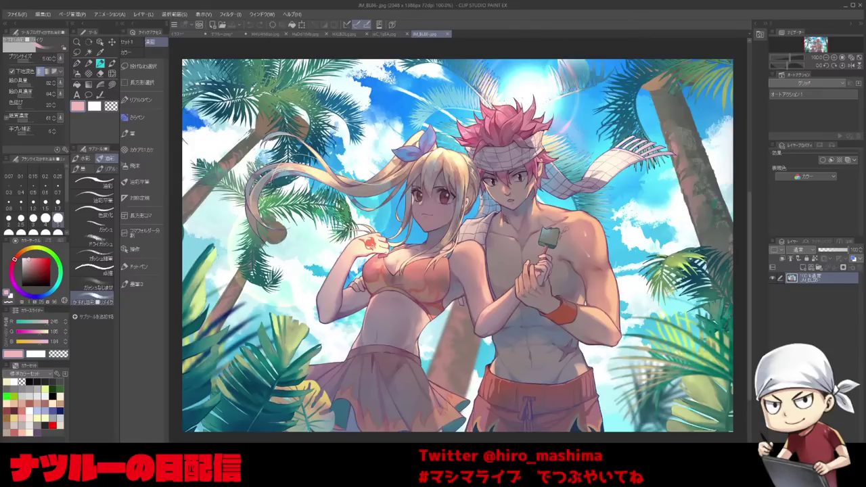
pyautogui.hotkey('ctrl', 'w')
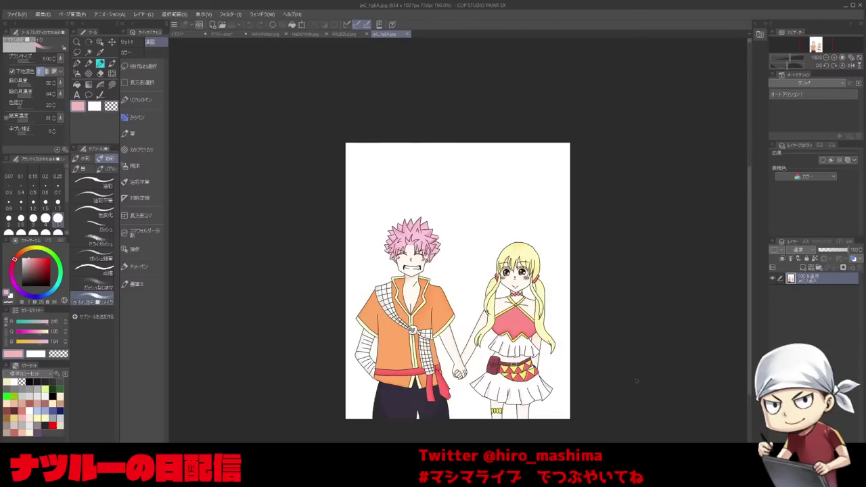
# Look over the illustration of the couple holding hands and close it.
pyautogui.scroll(2, 636, 378)
pyautogui.scroll(-3, 676, 375)
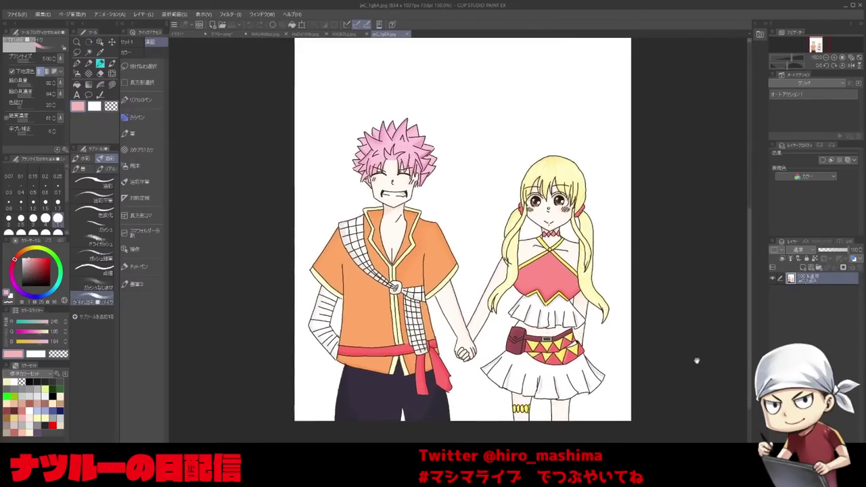
pyautogui.scroll(1, 678, 354)
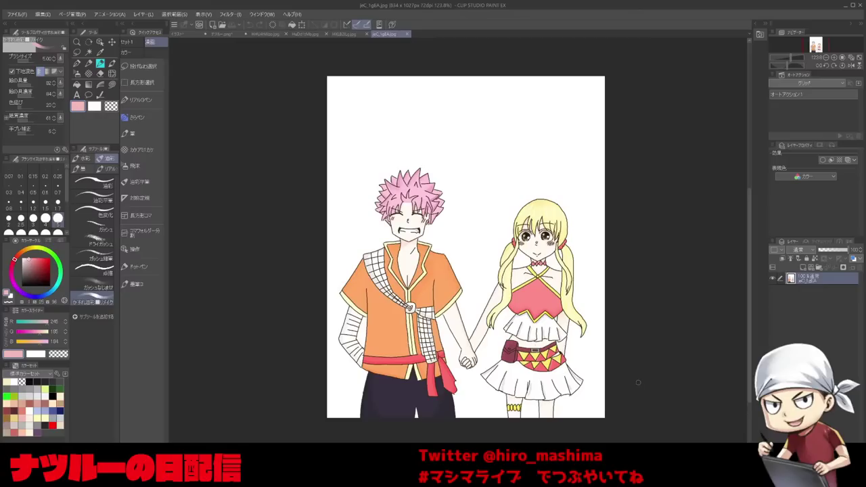
pyautogui.hotkey('ctrl', 'shift', 'Tab')
# Look over the multi-panel colour illustration with the strawberry speech bubble and close it.
pyautogui.scroll(-1, 637, 383)
pyautogui.moveTo(638, 383); pyautogui.dragTo(630, 342)
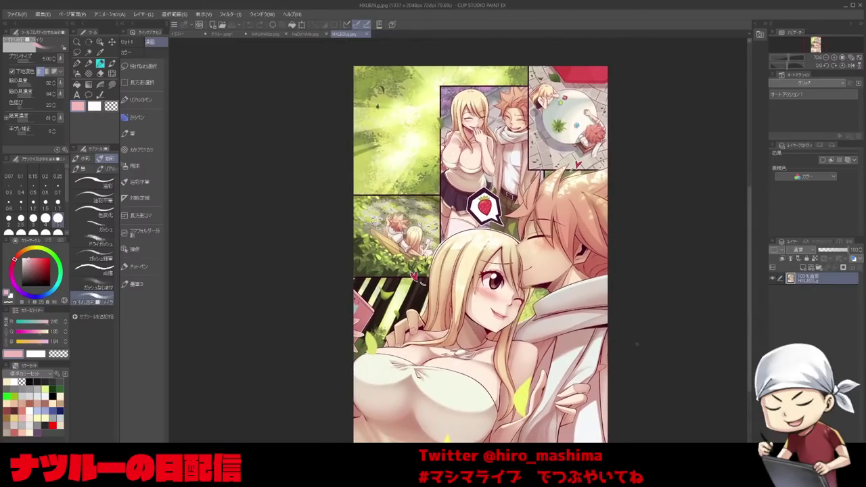
pyautogui.scroll(1, 636, 343)
pyautogui.scroll(-1, 636, 344)
pyautogui.moveTo(636, 344); pyautogui.dragTo(627, 346)
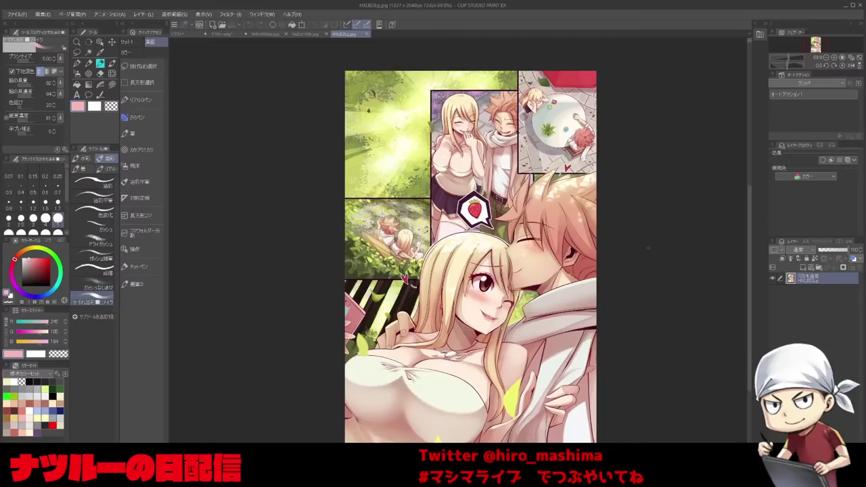
pyautogui.hotkey('ctrl', 'w')
# Look over the space-background group illustration with the flame heart and close it.
pyautogui.scroll(1, 638, 309)
pyautogui.moveTo(638, 309); pyautogui.dragTo(663, 294)
pyautogui.scroll(-1, 667, 299)
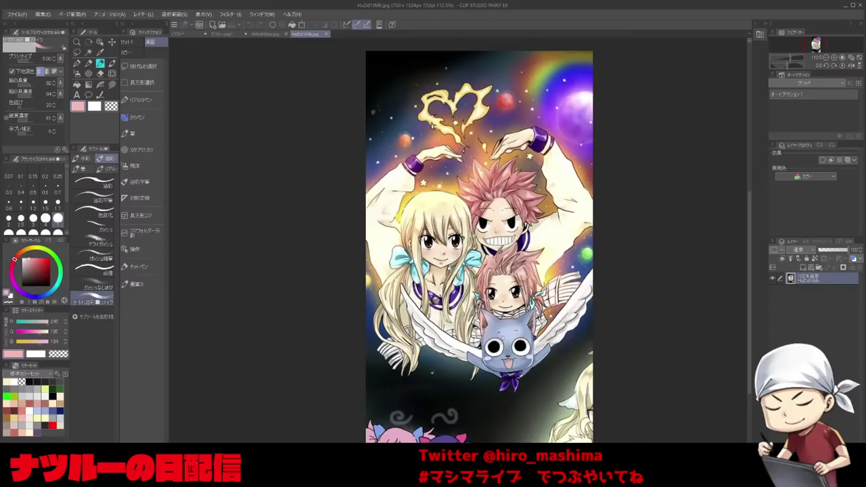
pyautogui.moveTo(508, 394); pyautogui.dragTo(506, 356)
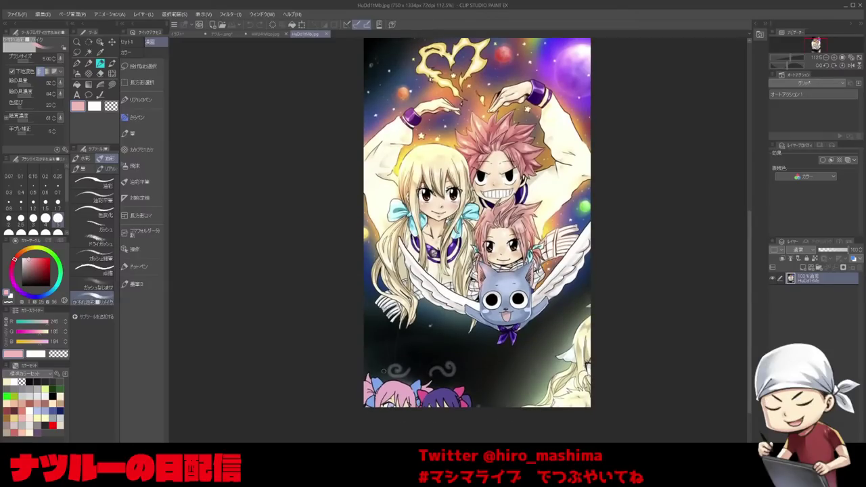
pyautogui.moveTo(518, 325); pyautogui.dragTo(512, 362)
pyautogui.scroll(-1, 511, 324)
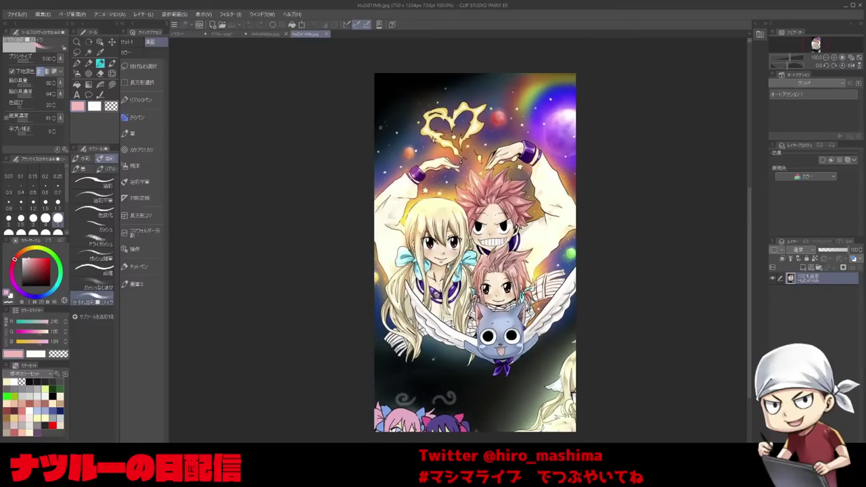
pyautogui.hotkey('ctrl', 'w')
# Examine the NALU 2022 collage up close across its panels and close the image.
pyautogui.scroll(2, 509, 380)
pyautogui.moveTo(508, 338); pyautogui.dragTo(544, 348)
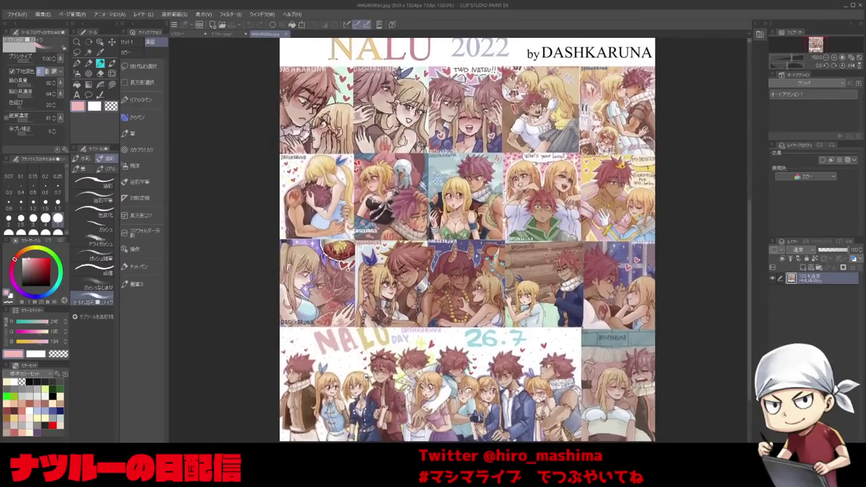
pyautogui.moveTo(515, 393); pyautogui.dragTo(515, 396)
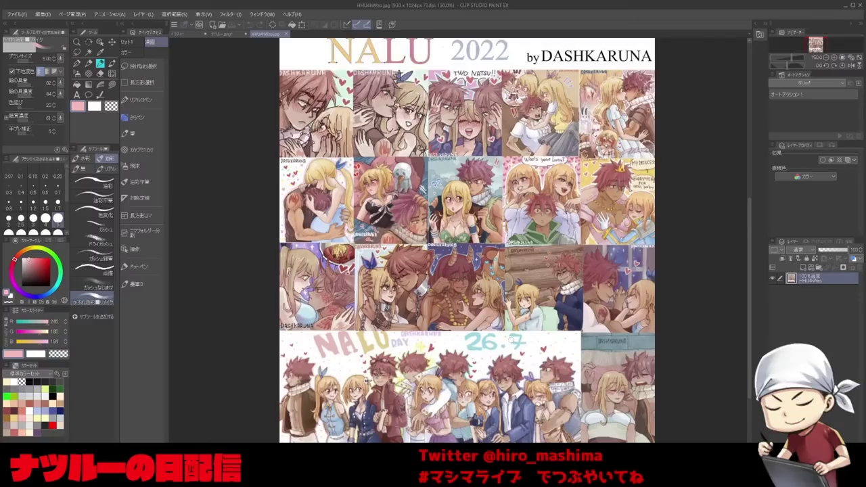
pyautogui.scroll(5, 588, 381)
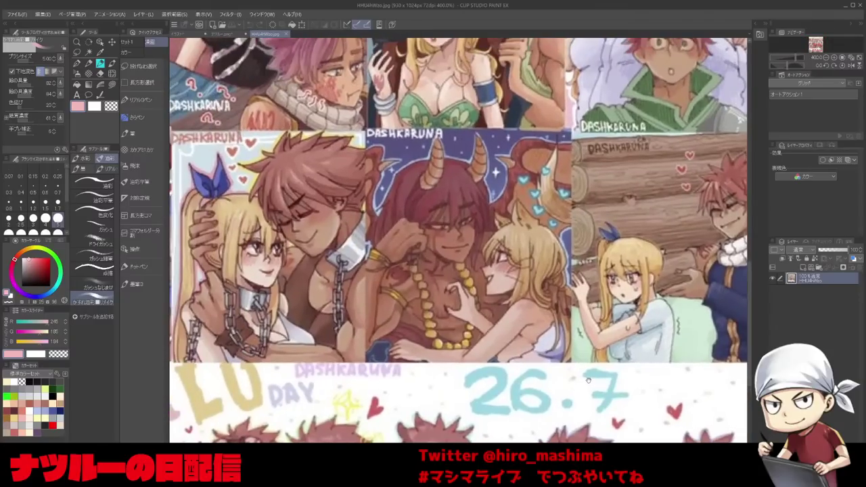
pyautogui.moveTo(388, 231); pyautogui.dragTo(493, 325)
pyautogui.moveTo(430, 291); pyautogui.dragTo(560, 375)
pyautogui.moveTo(472, 255); pyautogui.dragTo(461, 391)
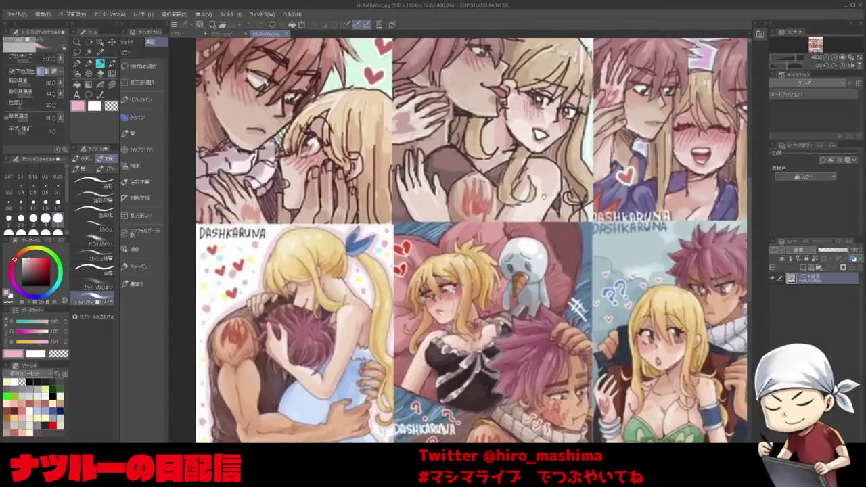
pyautogui.moveTo(600, 215); pyautogui.dragTo(533, 313)
pyautogui.moveTo(601, 313); pyautogui.dragTo(415, 238)
pyautogui.moveTo(575, 271); pyautogui.dragTo(309, 202)
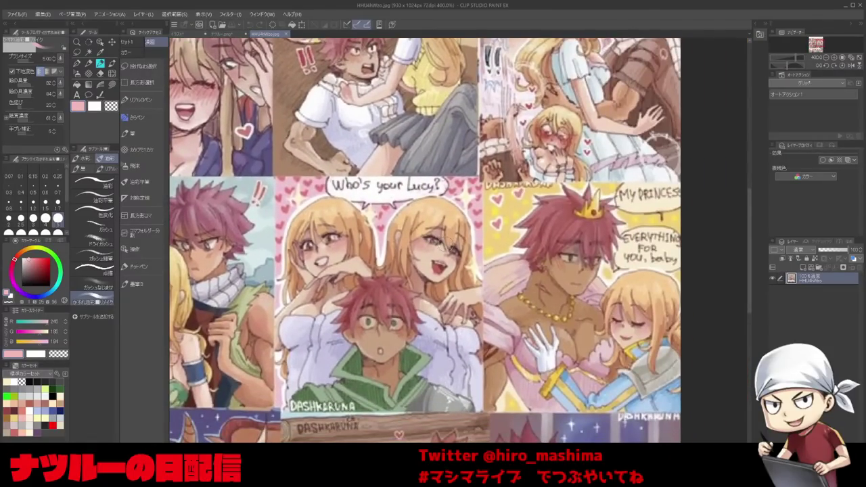
pyautogui.hotkey('ctrl', 'w')
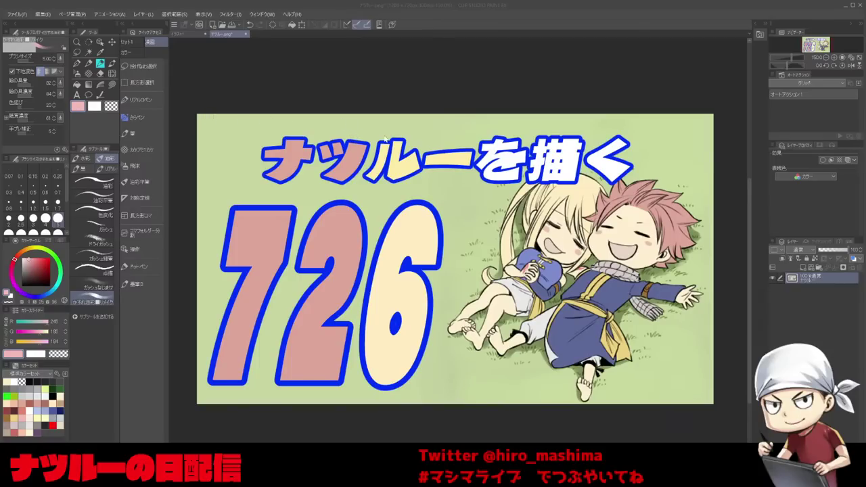
# Open the black-and-white line-art file of the two characters' faces and centre it in view.
pyautogui.click(445, 334)
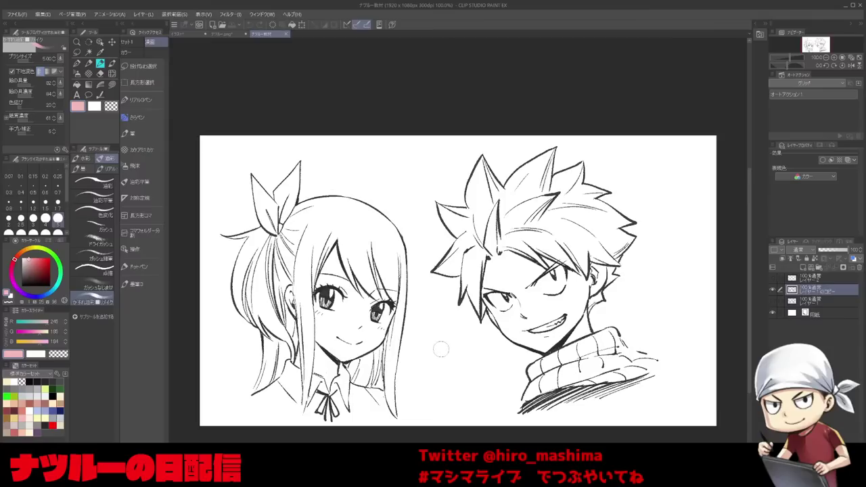
pyautogui.scroll(-2, 441, 341)
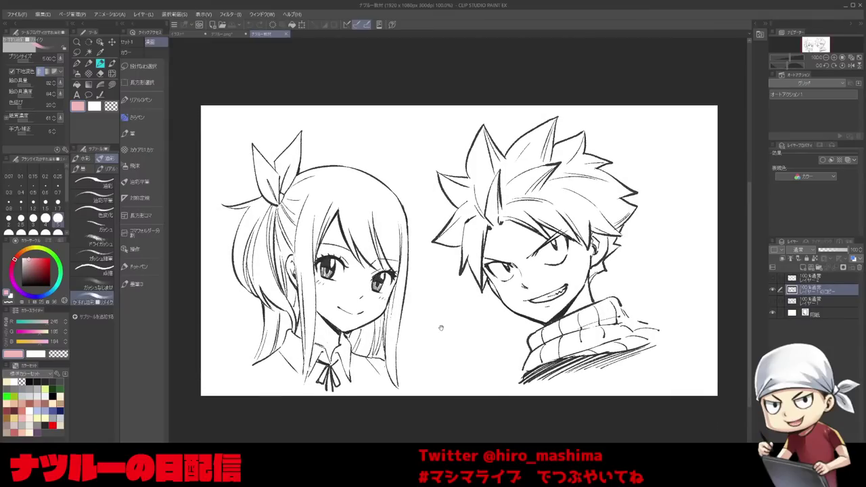
pyautogui.moveTo(440, 328); pyautogui.dragTo(444, 316)
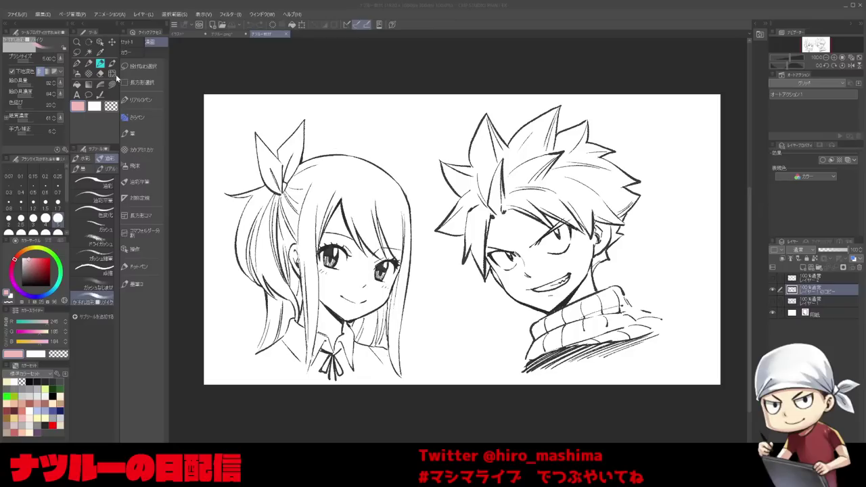
# Open レイヤー別.psd, the layered version of the line art, and centre its canvas in view.
pyautogui.doubleClick(116, 78)
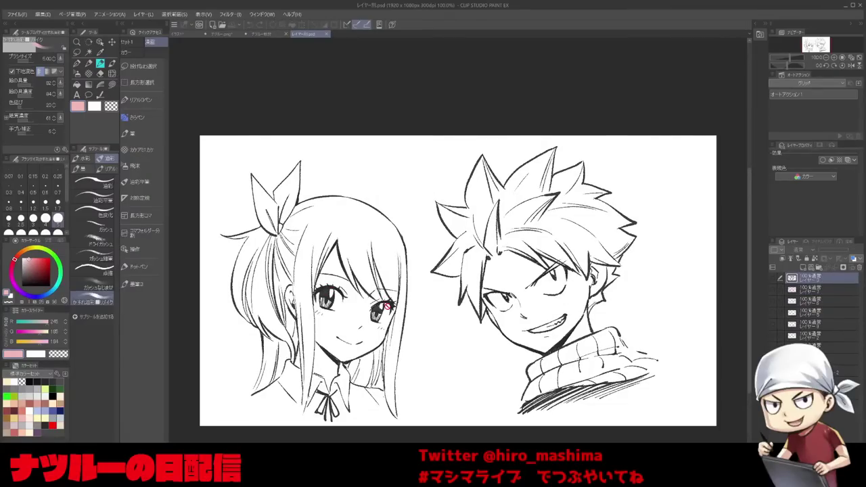
pyautogui.moveTo(386, 341); pyautogui.dragTo(377, 310)
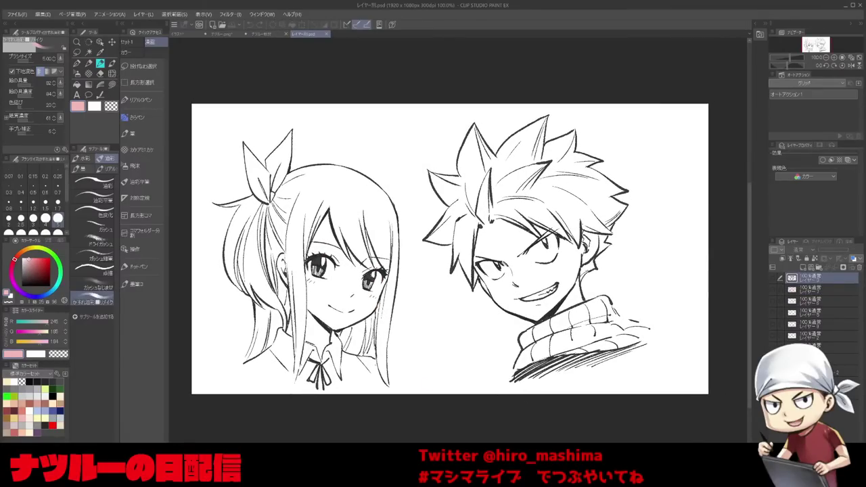
pyautogui.moveTo(430, 384); pyautogui.dragTo(429, 391)
pyautogui.moveTo(477, 447); pyautogui.dragTo(484, 442)
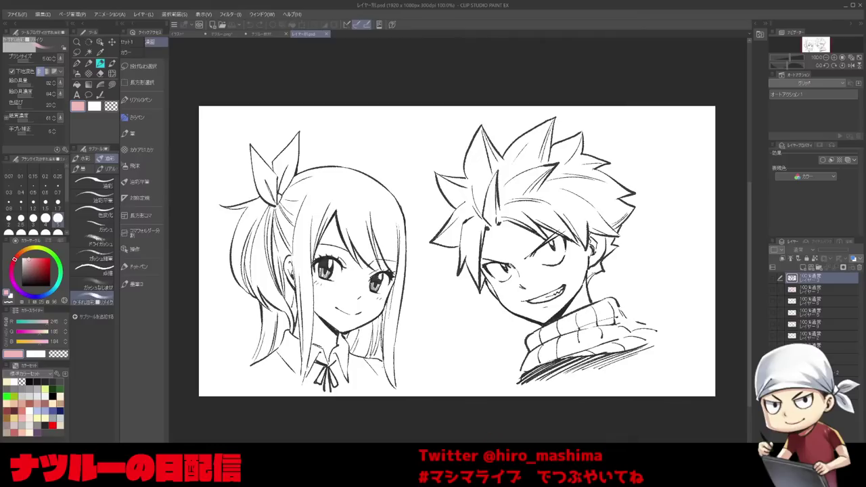
# Preview the hidden instruction layers, then show and select the layer with the red face guidelines.
pyautogui.click(773, 290)
pyautogui.click(773, 290)
pyautogui.click(773, 312)
pyautogui.click(773, 313)
pyautogui.click(773, 324)
pyautogui.click(773, 324)
pyautogui.click(771, 332)
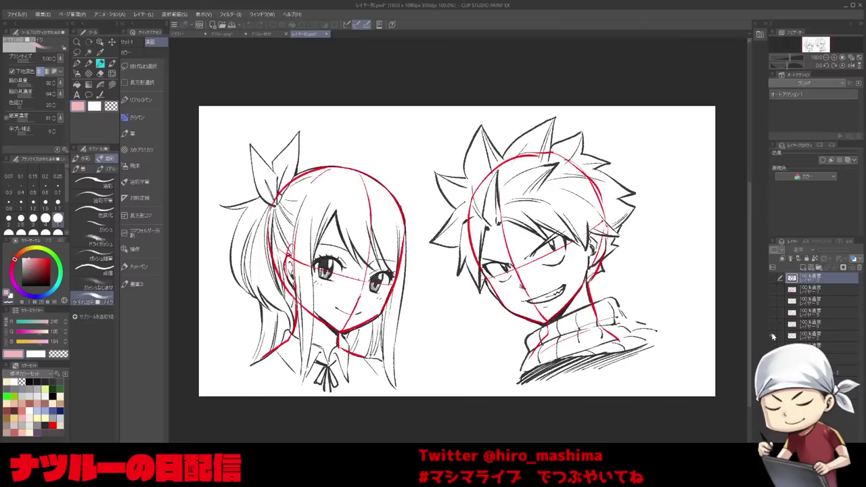
pyautogui.click(798, 336)
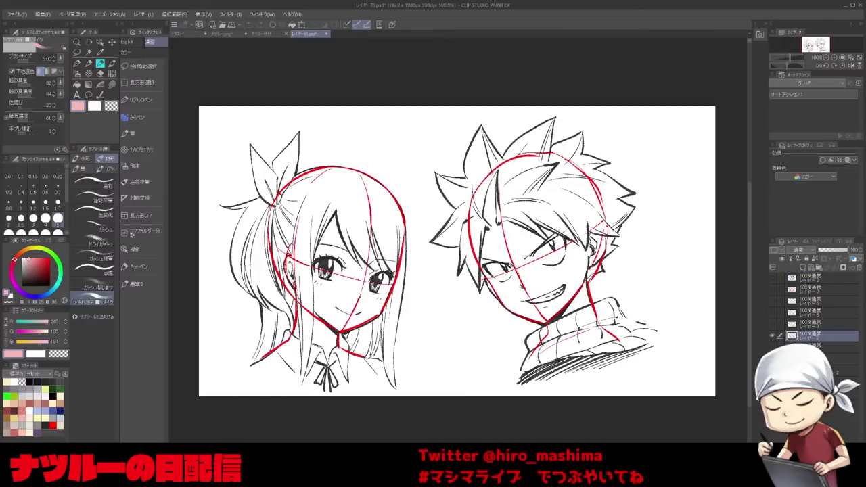
# Reduce the opacity of the character line-art layer and of the red face guideline layer.
pyautogui.click(815, 381)
pyautogui.moveTo(839, 252); pyautogui.dragTo(831, 252)
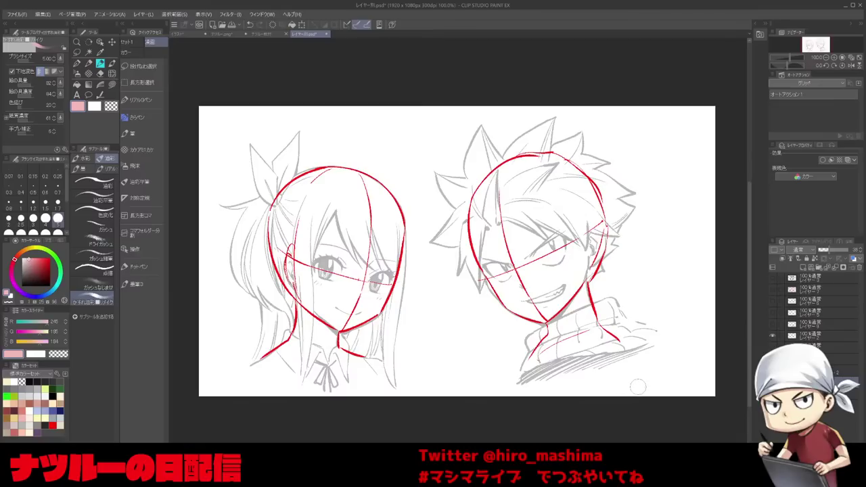
pyautogui.click(826, 336)
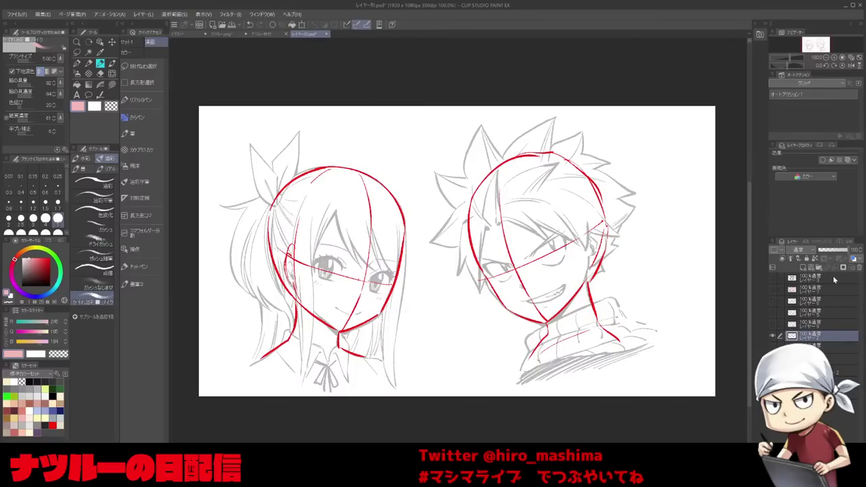
pyautogui.click(836, 251)
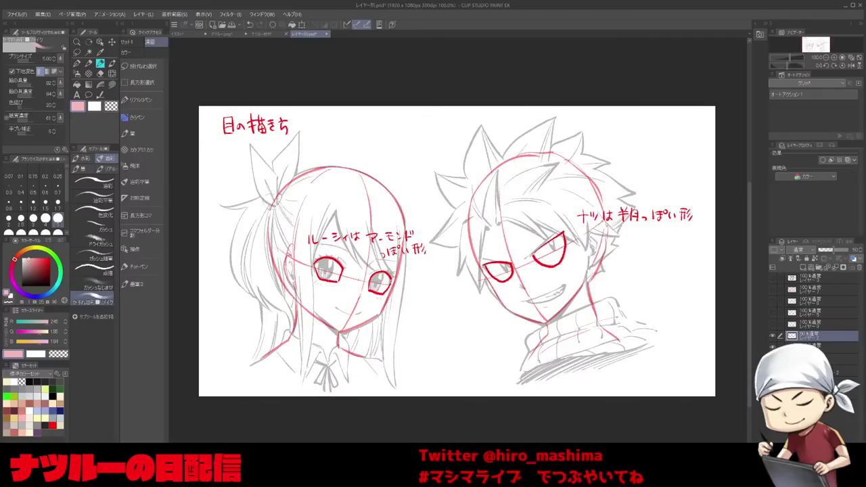
# Hide the red face guideline layer and briefly preview the layer with the nose and mouth notes.
pyautogui.scroll(1, 305, 283)
pyautogui.moveTo(306, 285); pyautogui.dragTo(276, 289)
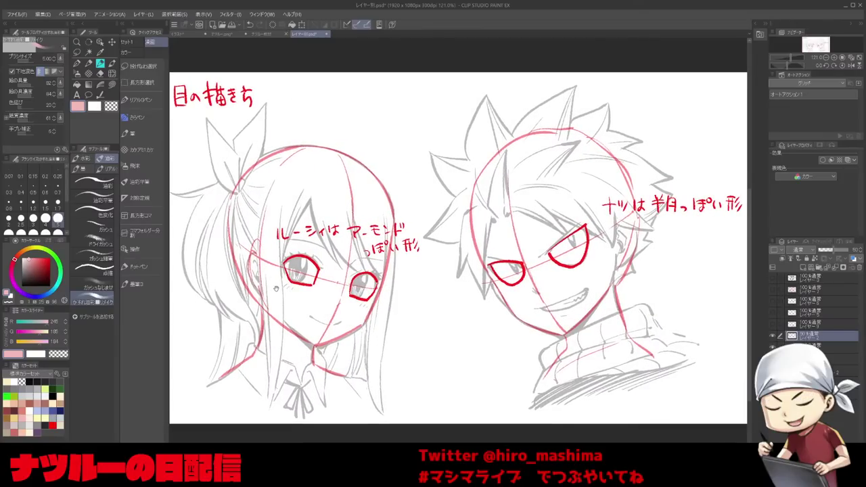
pyautogui.moveTo(315, 312); pyautogui.dragTo(315, 308)
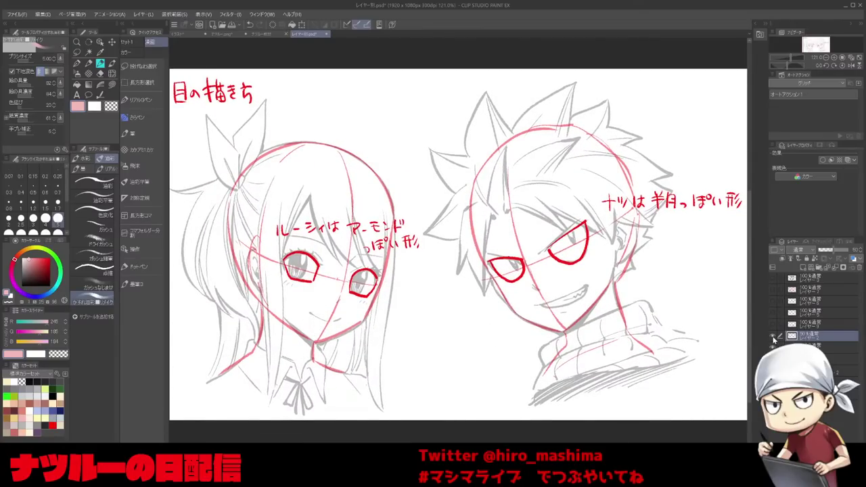
pyautogui.click(772, 336)
pyautogui.click(771, 325)
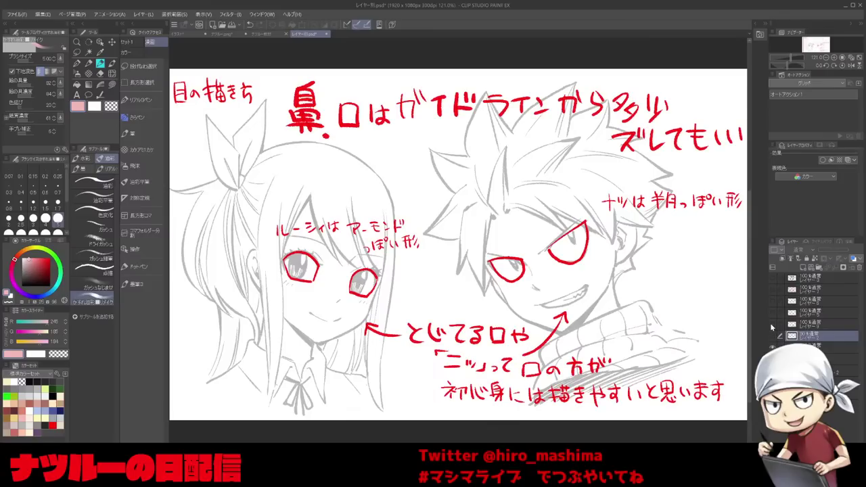
pyautogui.click(770, 323)
pyautogui.click(770, 312)
pyautogui.click(772, 314)
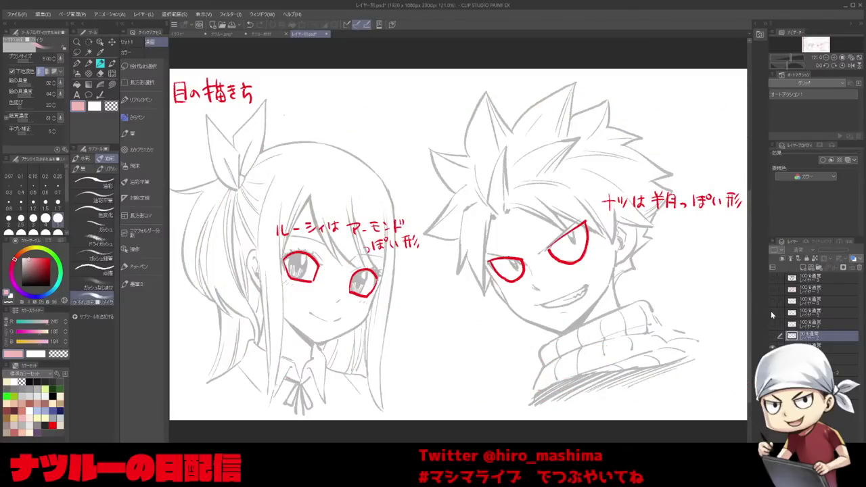
# Show the layer with the eye placement and spacing notes and hide the layer with the eye shape outlines.
pyautogui.click(772, 301)
pyautogui.click(772, 301)
pyautogui.click(772, 301)
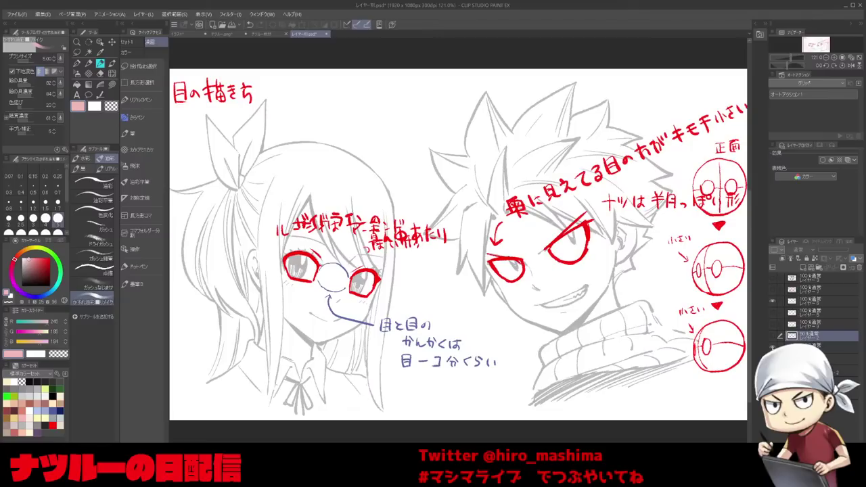
pyautogui.click(772, 347)
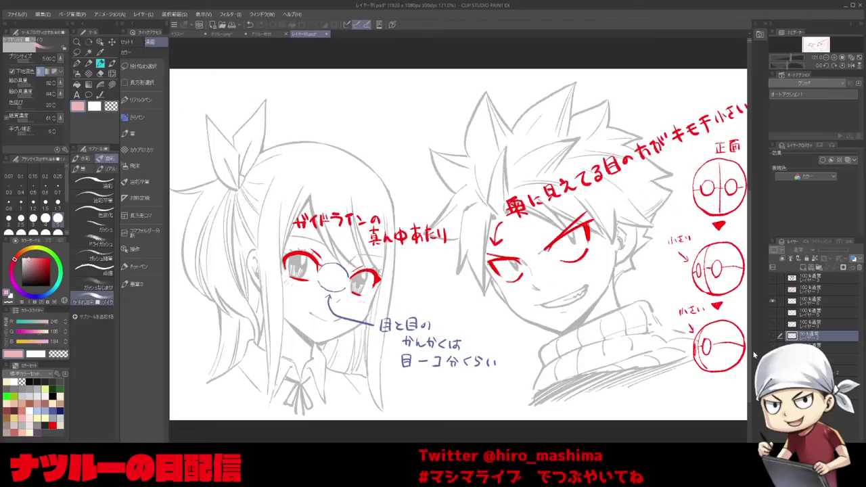
pyautogui.moveTo(556, 349); pyautogui.dragTo(598, 345)
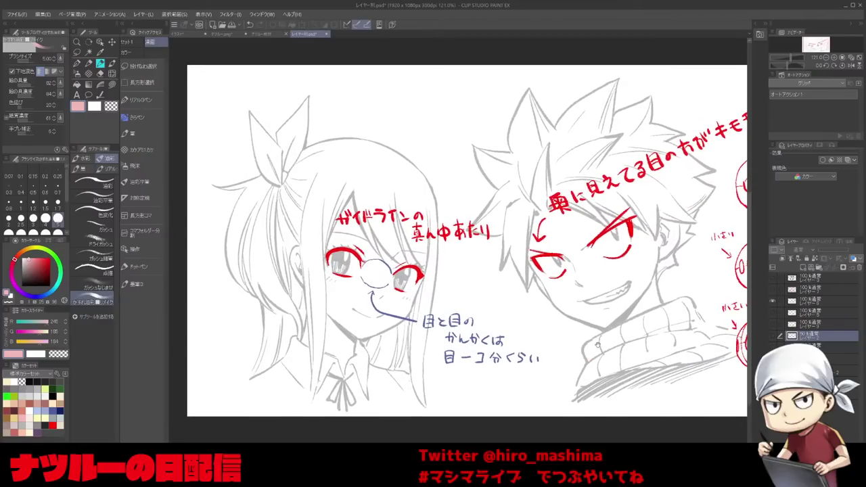
pyautogui.moveTo(455, 255); pyautogui.dragTo(434, 260)
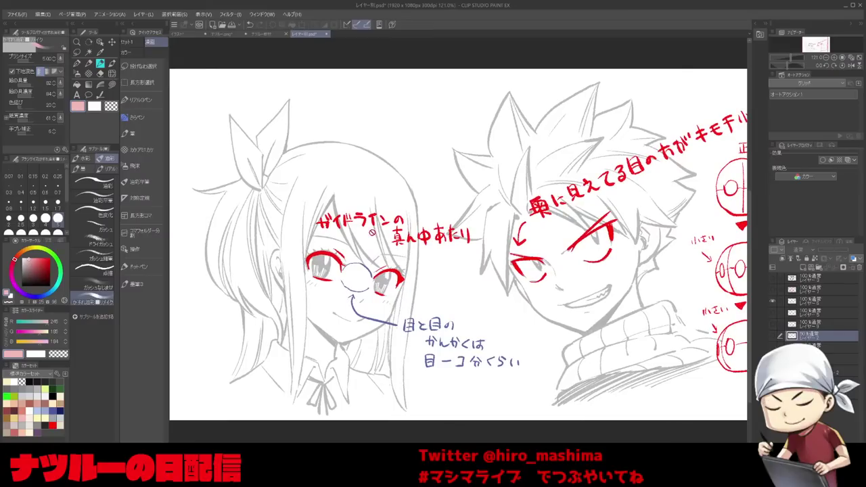
pyautogui.moveTo(367, 252); pyautogui.dragTo(421, 233)
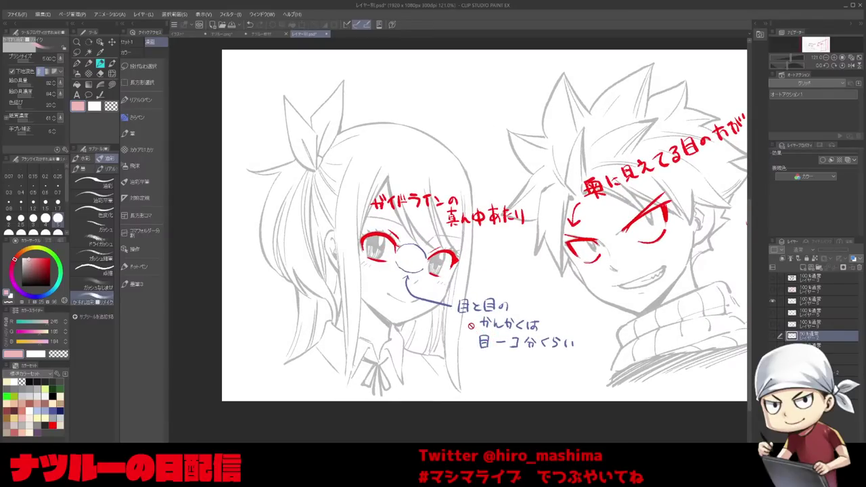
pyautogui.moveTo(472, 328); pyautogui.dragTo(476, 314)
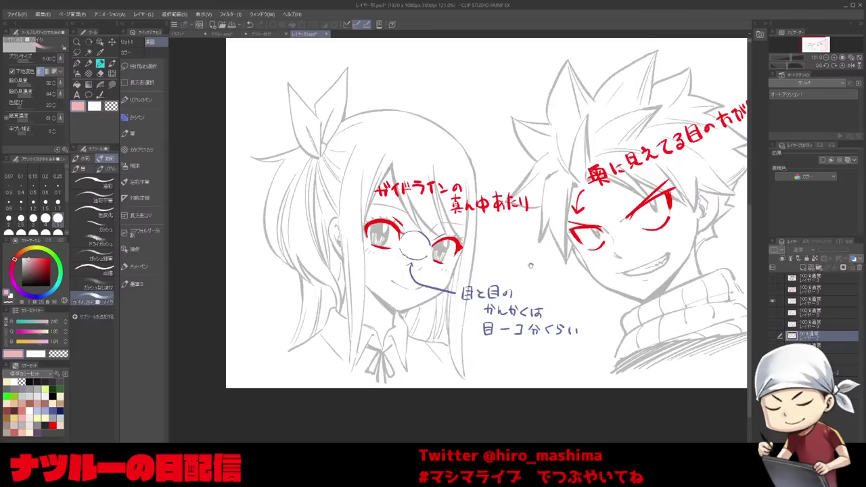
pyautogui.moveTo(529, 265); pyautogui.dragTo(477, 271)
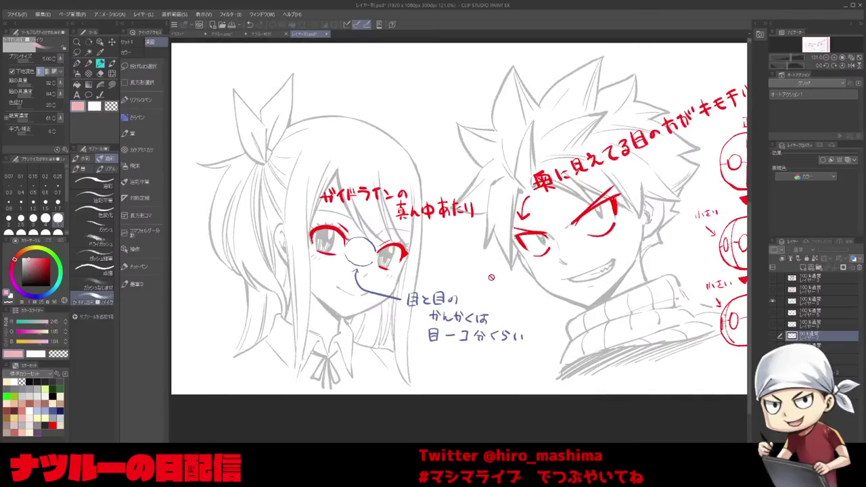
# Hide the eye placement and spacing notes and show the layer with the nose and mouth notes.
pyautogui.moveTo(546, 254); pyautogui.dragTo(451, 272)
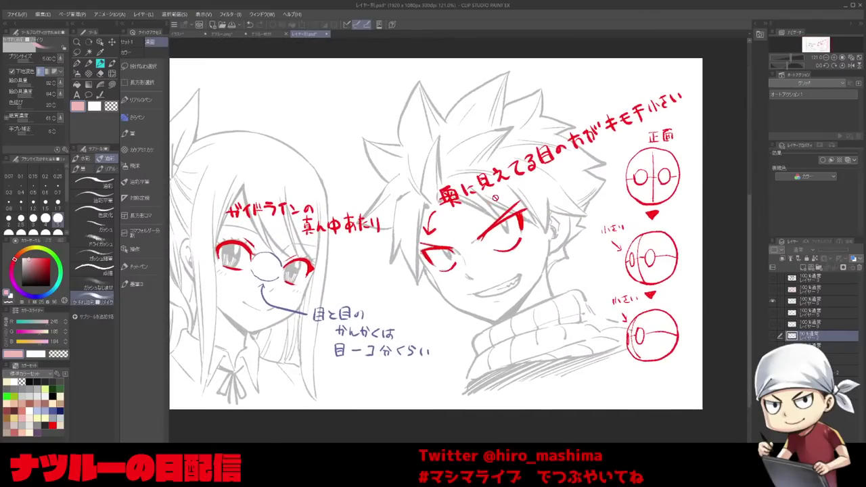
pyautogui.moveTo(455, 212); pyautogui.dragTo(421, 224)
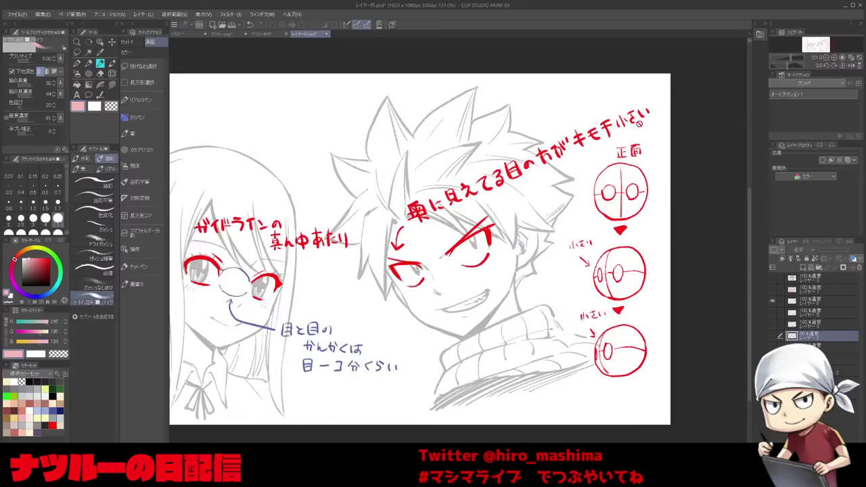
pyautogui.scroll(2, 638, 209)
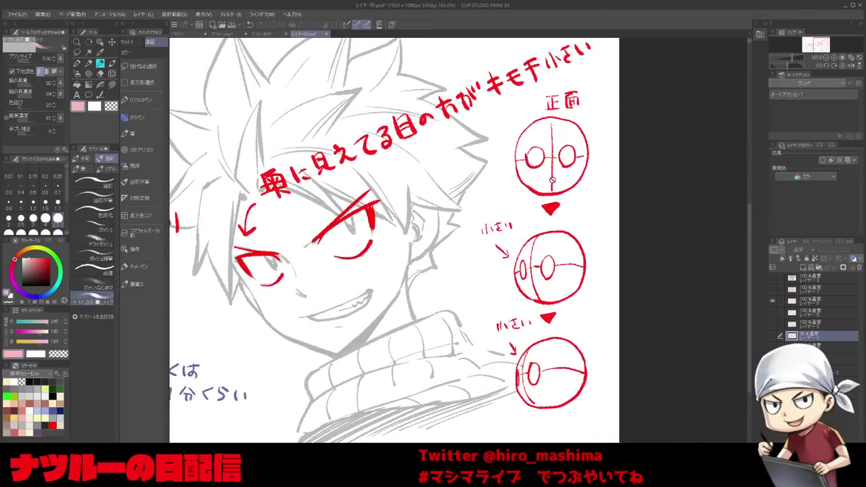
pyautogui.hotkey('ctrl', 'z')
pyautogui.click(773, 297)
pyautogui.click(773, 324)
pyautogui.scroll(-3, 605, 330)
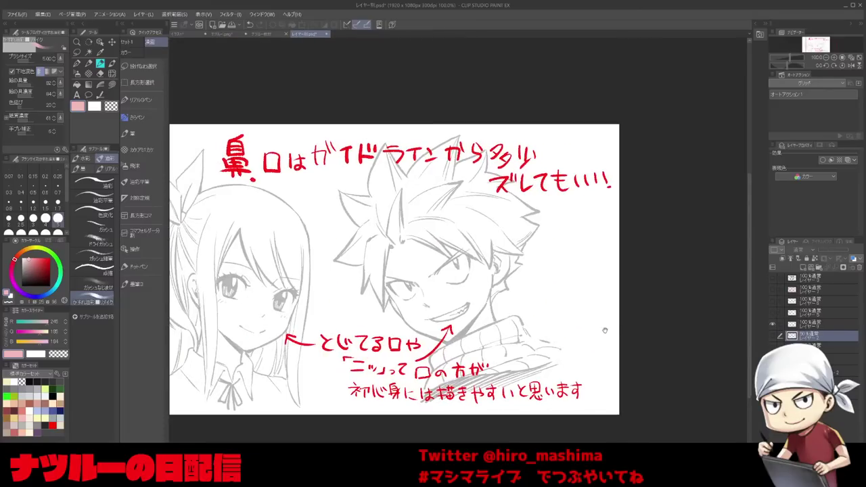
pyautogui.moveTo(604, 330); pyautogui.dragTo(651, 327)
# Preview the red face guidelines together with the nose and mouth notes, and hide the guidelines again.
pyautogui.click(773, 336)
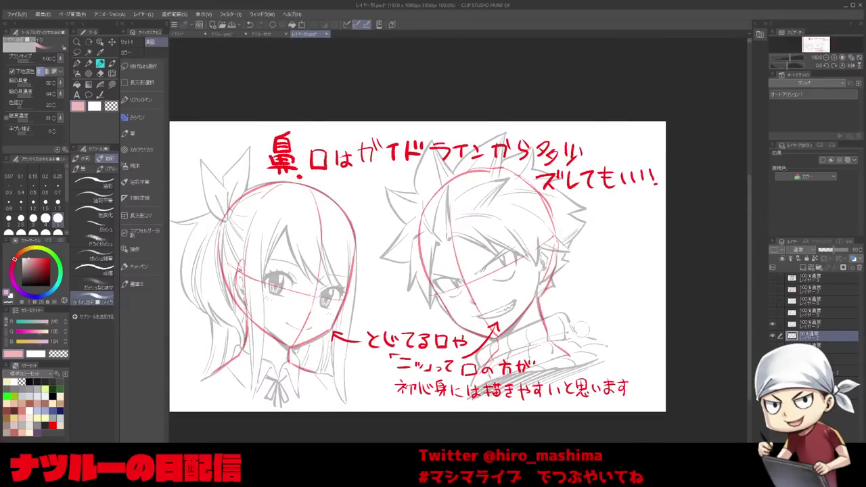
pyautogui.moveTo(504, 305); pyautogui.dragTo(515, 286)
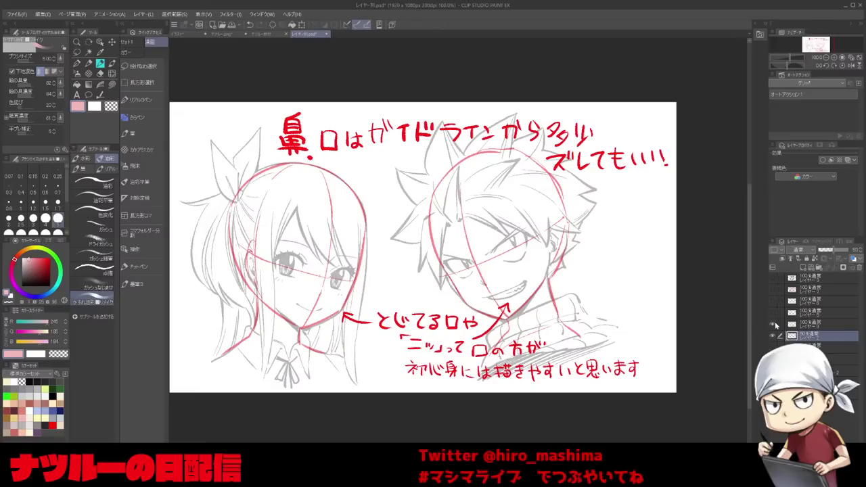
pyautogui.click(772, 337)
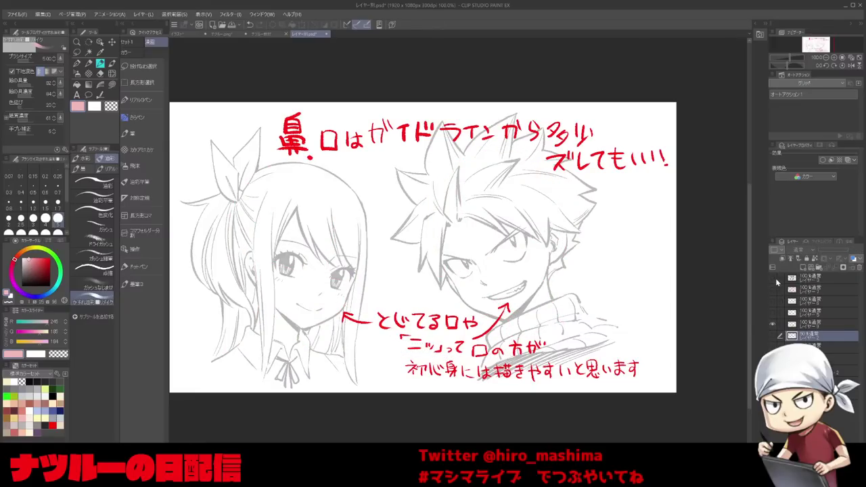
# Show only the sphere-and-chin head construction layer, hiding the nose and mouth notes and the character line art.
pyautogui.click(773, 282)
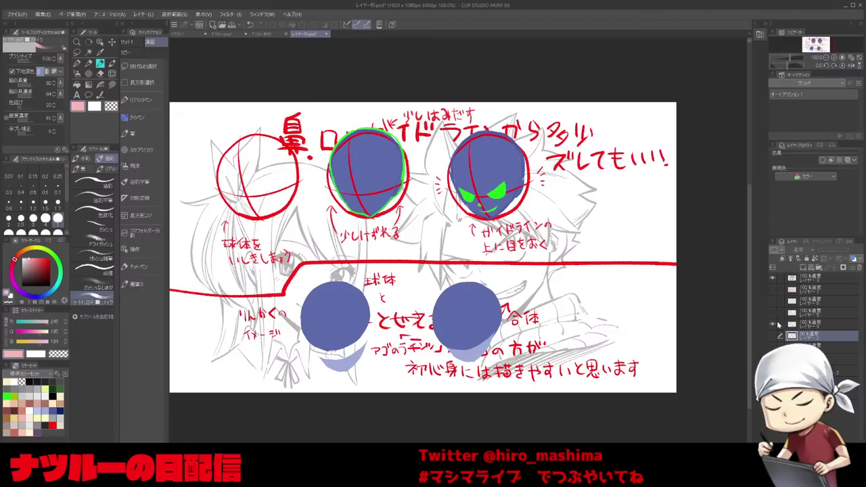
pyautogui.click(774, 324)
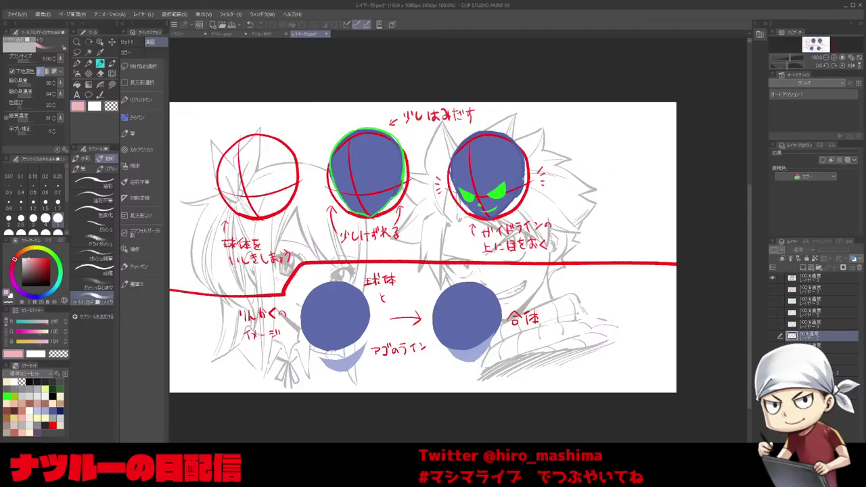
pyautogui.click(773, 359)
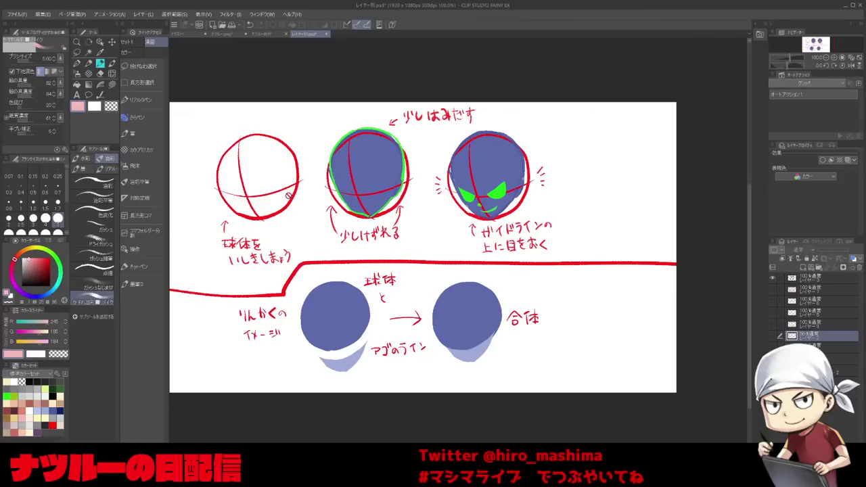
pyautogui.moveTo(307, 205); pyautogui.dragTo(346, 204)
pyautogui.scroll(2, 346, 203)
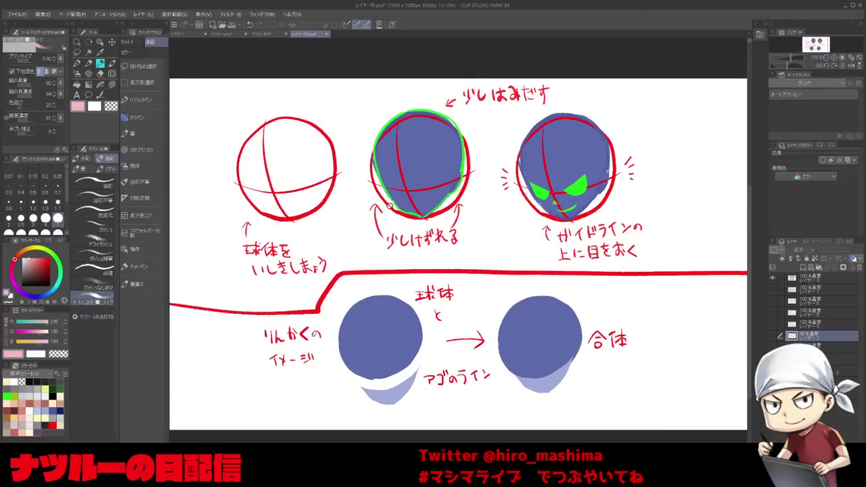
pyautogui.scroll(1, 431, 230)
pyautogui.scroll(1, 371, 187)
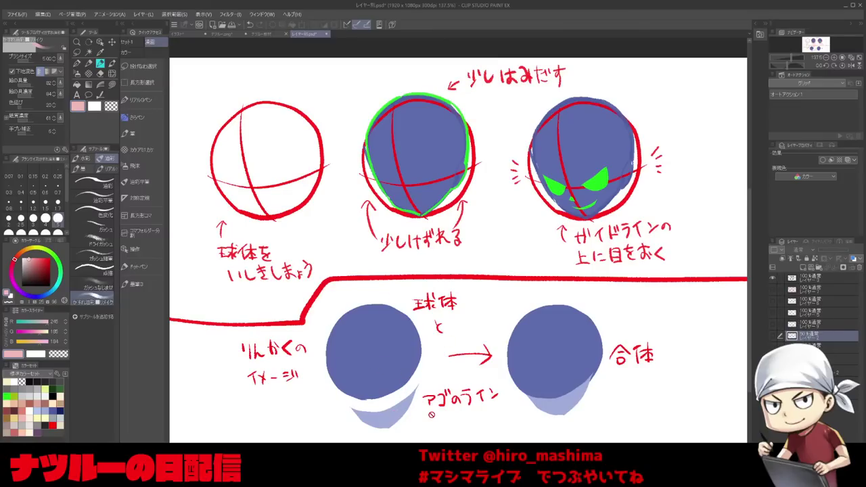
# Select the head construction layer and draw a dark skull outline beside the combined head with the real G pen at size 1.00.
pyautogui.moveTo(677, 380); pyautogui.dragTo(624, 379)
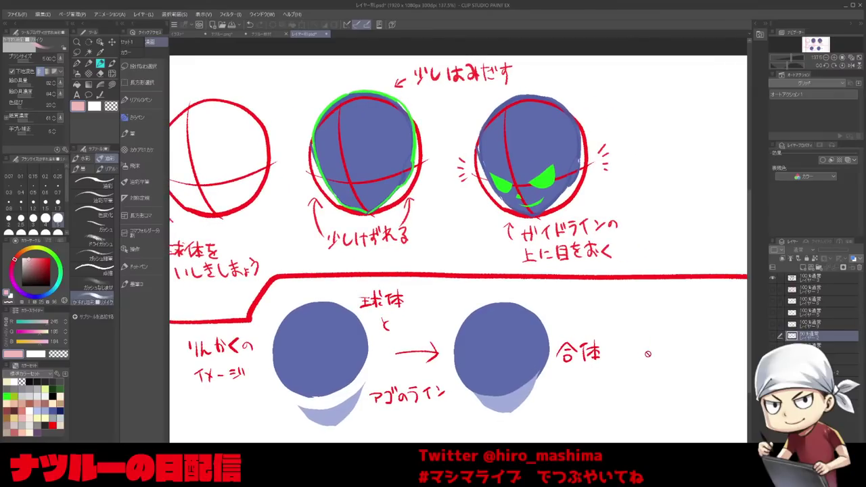
pyautogui.click(816, 279)
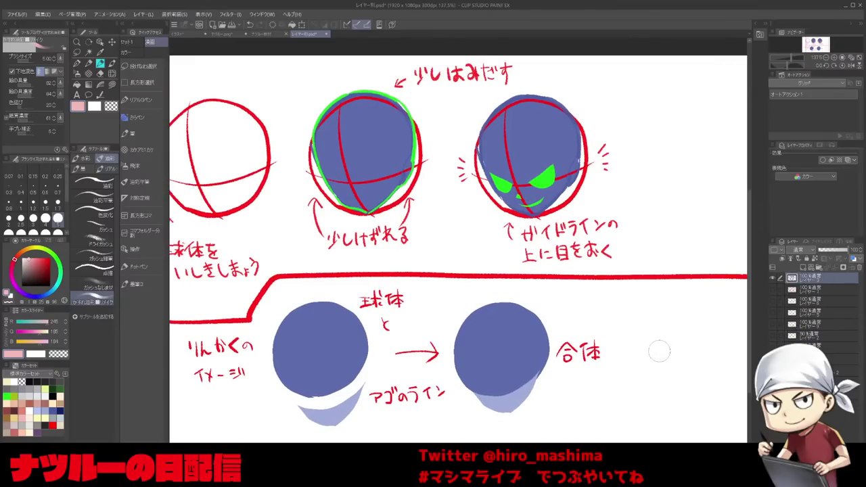
pyautogui.press('p')
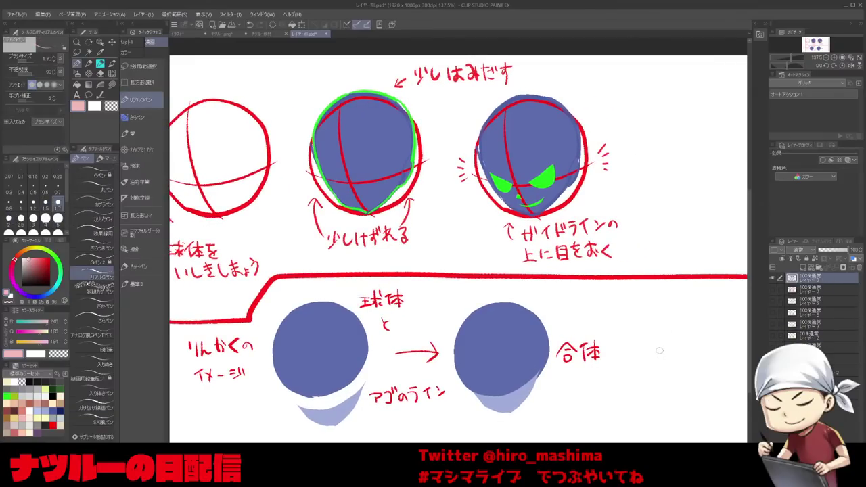
pyautogui.click(45, 425)
pyautogui.press('[')
pyautogui.press('[')
pyautogui.moveTo(643, 353)
pyautogui.mouseDown()
pyautogui.moveTo(641, 327)
pyautogui.moveTo(676, 303)
pyautogui.moveTo(711, 327)
pyautogui.moveTo(690, 368)
pyautogui.moveTo(645, 371)
pyautogui.moveTo(657, 393)
pyautogui.moveTo(691, 369)
pyautogui.mouseUp()
pyautogui.hotkey('ctrl', 'z')
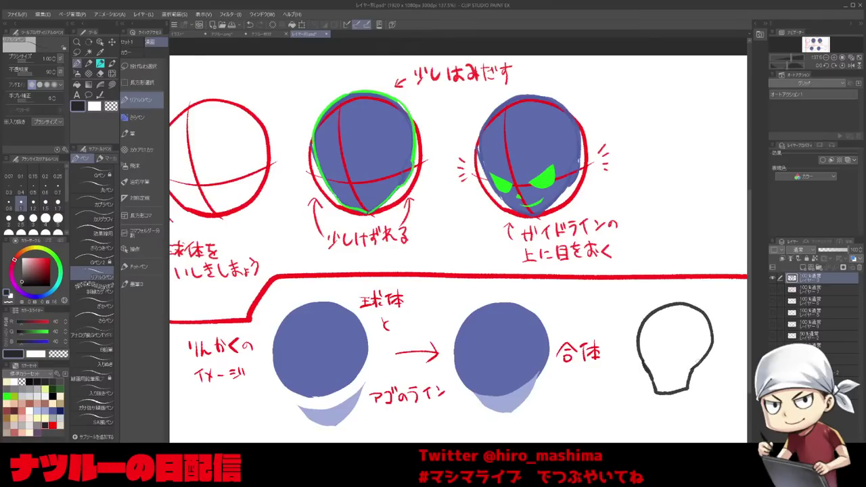
# Sketch the brow, cheek and jaw structure lines inside the skull outline.
pyautogui.moveTo(698, 419); pyautogui.dragTo(645, 410)
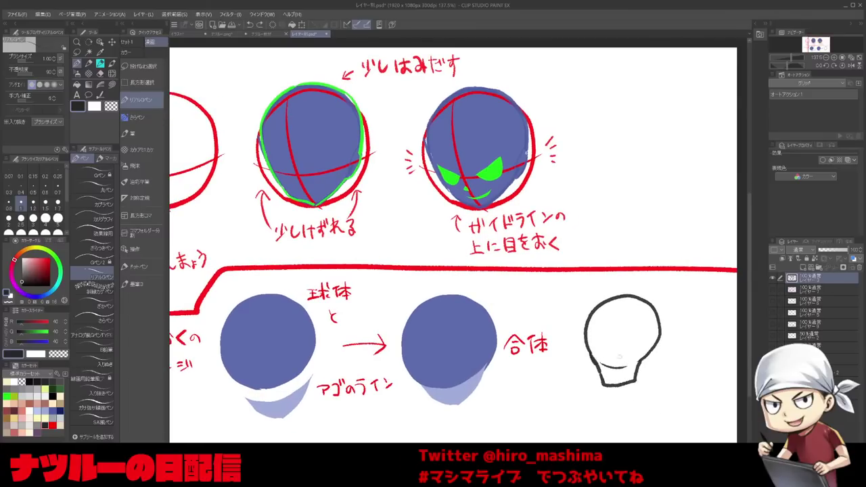
pyautogui.moveTo(600, 364); pyautogui.dragTo(638, 363)
pyautogui.hotkey('ctrl', 'z')
pyautogui.moveTo(589, 340)
pyautogui.mouseDown()
pyautogui.moveTo(596, 364)
pyautogui.moveTo(630, 330)
pyautogui.moveTo(638, 332)
pyautogui.moveTo(620, 336)
pyautogui.moveTo(630, 341)
pyautogui.moveTo(640, 331)
pyautogui.mouseUp()
pyautogui.hotkey('ctrl', 'z')
pyautogui.moveTo(632, 342); pyautogui.dragTo(630, 374)
pyautogui.hotkey('ctrl', 'z')
pyautogui.moveTo(643, 336)
pyautogui.mouseDown()
pyautogui.moveTo(624, 365)
pyautogui.moveTo(640, 359)
pyautogui.mouseUp()
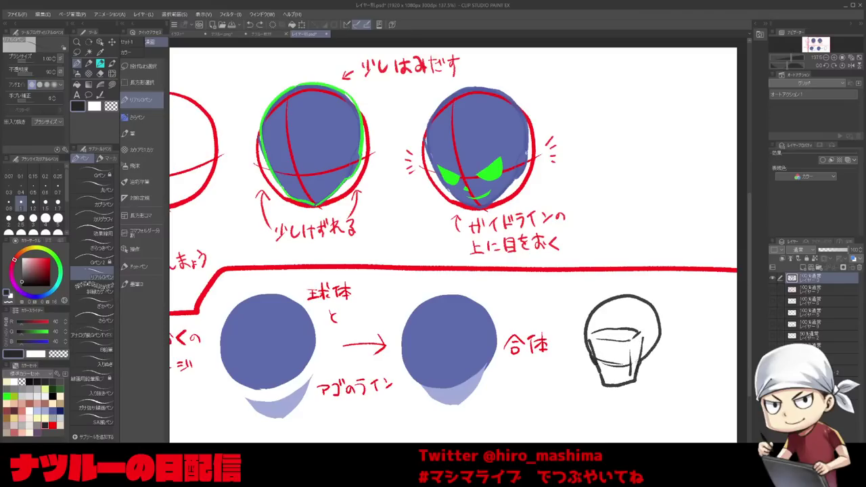
# Draw a second, smaller skull in side view next to the first, with a boxed face section and a cross on the cranium.
pyautogui.scroll(-1, 637, 331)
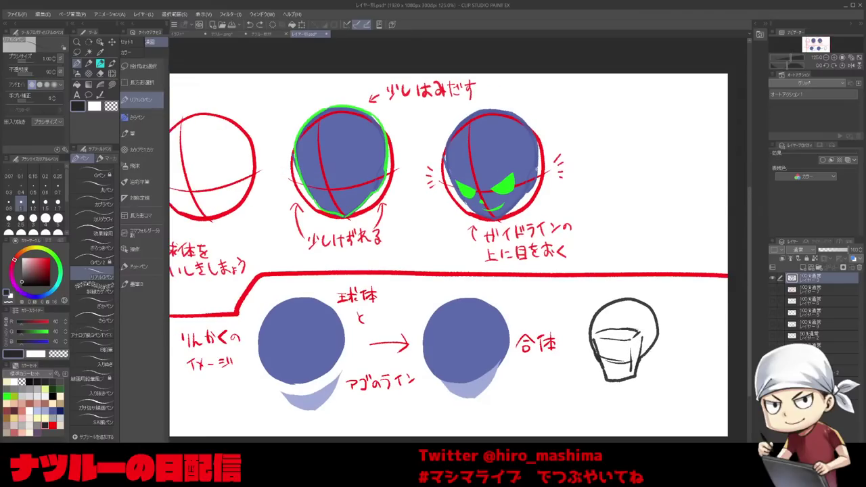
pyautogui.moveTo(669, 367)
pyautogui.mouseDown()
pyautogui.moveTo(636, 318)
pyautogui.moveTo(667, 332)
pyautogui.moveTo(636, 376)
pyautogui.mouseUp()
pyautogui.moveTo(617, 342)
pyautogui.mouseDown()
pyautogui.moveTo(637, 337)
pyautogui.moveTo(636, 376)
pyautogui.mouseUp()
pyautogui.moveTo(646, 327); pyautogui.dragTo(646, 353)
pyautogui.moveTo(639, 339); pyautogui.dragTo(660, 339)
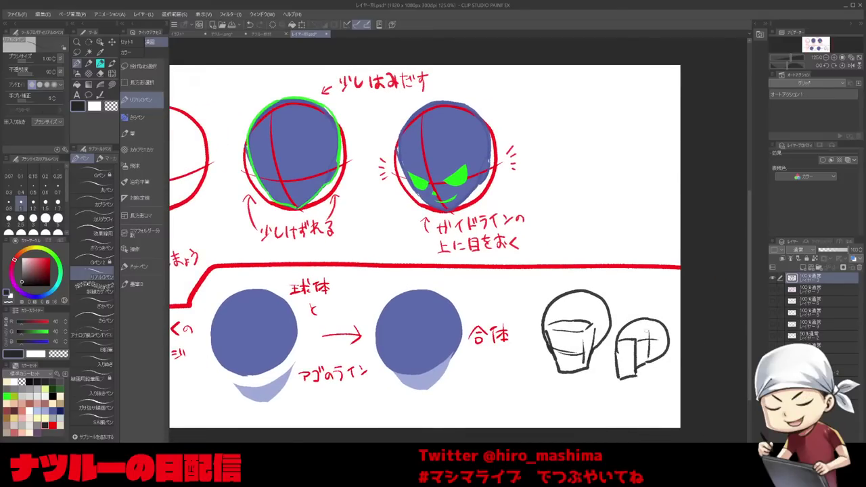
# Add cranium and neck lines to the skull sketches and draw a separate V-shaped jaw line beside them.
pyautogui.moveTo(575, 293)
pyautogui.mouseDown()
pyautogui.moveTo(561, 318)
pyautogui.moveTo(590, 299)
pyautogui.mouseUp()
pyautogui.moveTo(619, 340)
pyautogui.mouseDown()
pyautogui.moveTo(621, 374)
pyautogui.moveTo(644, 391)
pyautogui.moveTo(599, 376)
pyautogui.mouseUp()
pyautogui.moveTo(408, 362); pyautogui.dragTo(461, 360)
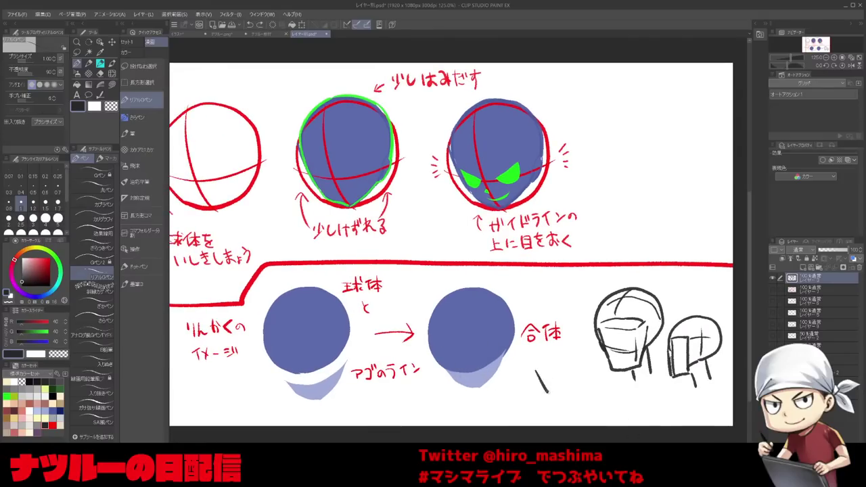
pyautogui.moveTo(570, 404); pyautogui.dragTo(594, 384)
pyautogui.moveTo(570, 413); pyautogui.dragTo(635, 442)
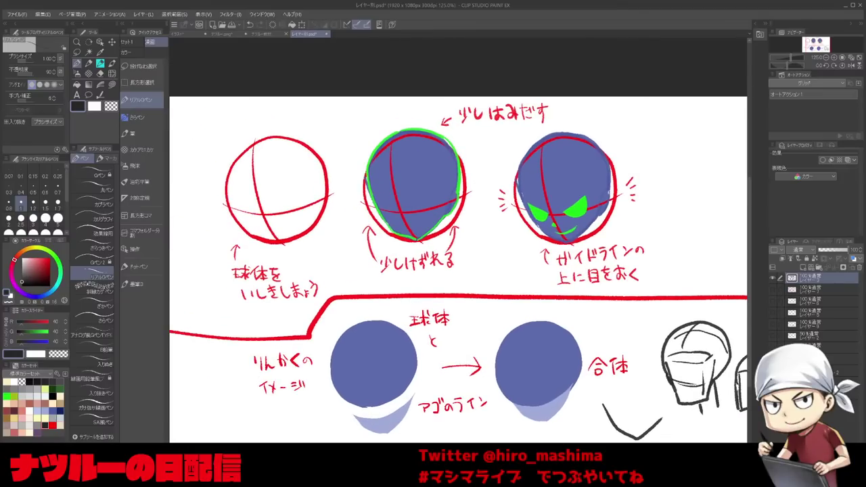
# Hide the head construction layer and show the layer with the eye and eyelash drawing notes.
pyautogui.scroll(-1, 639, 436)
pyautogui.moveTo(701, 312); pyautogui.dragTo(626, 302)
pyautogui.click(772, 279)
pyautogui.click(773, 289)
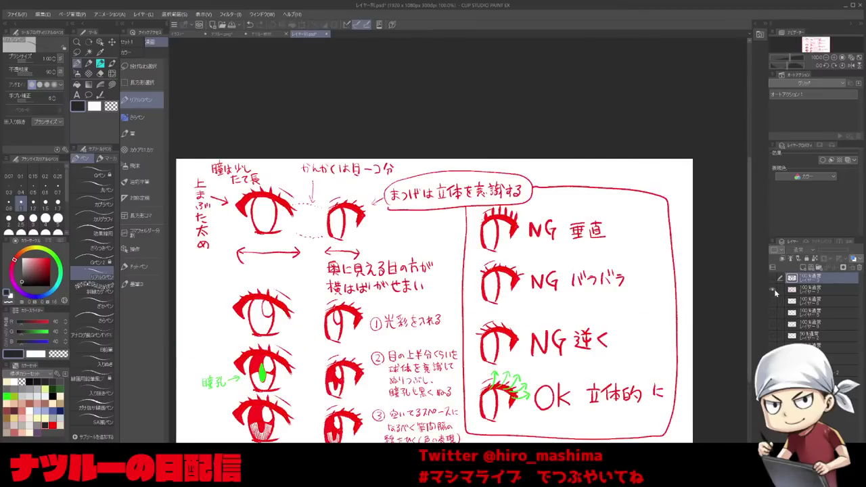
pyautogui.moveTo(578, 379); pyautogui.dragTo(592, 365)
pyautogui.scroll(-2, 592, 366)
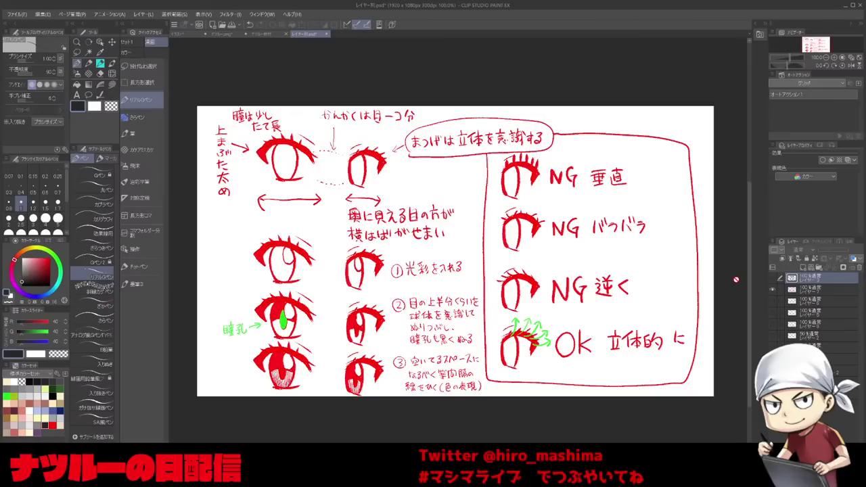
# Hide the eye drawing notes and show the line-weight tips layer together with the character line art.
pyautogui.click(772, 289)
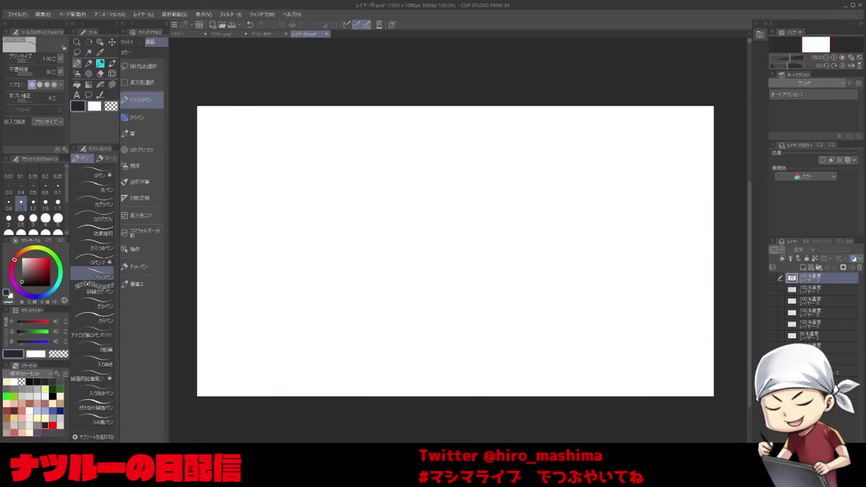
pyautogui.click(772, 359)
pyautogui.click(772, 289)
pyautogui.click(772, 358)
pyautogui.click(772, 370)
# Select the character line-art layer and raise its opacity to 100%.
pyautogui.click(817, 370)
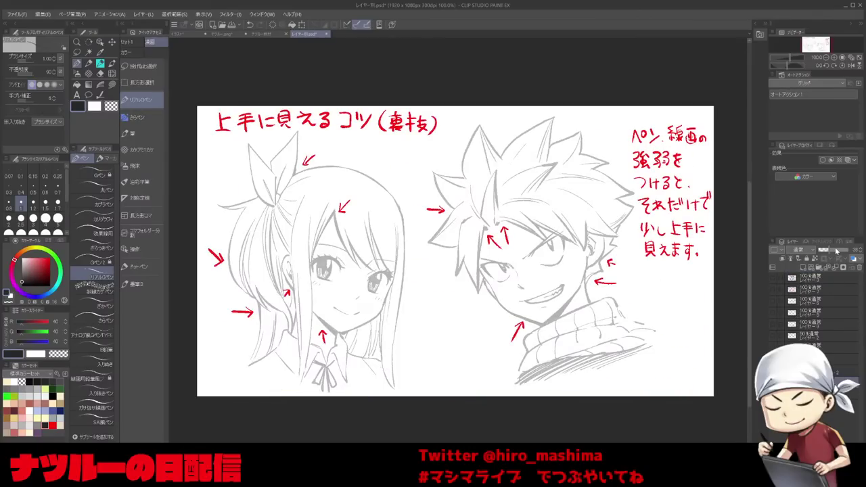
pyautogui.moveTo(830, 250); pyautogui.dragTo(861, 253)
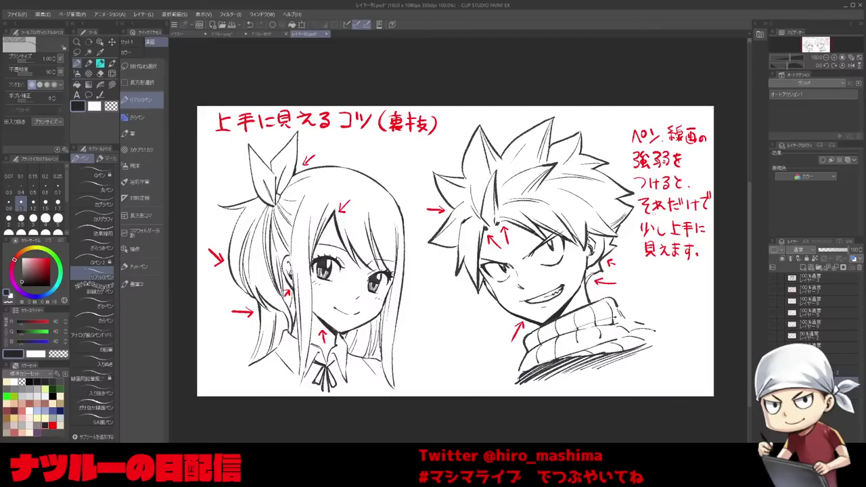
pyautogui.scroll(2, 642, 238)
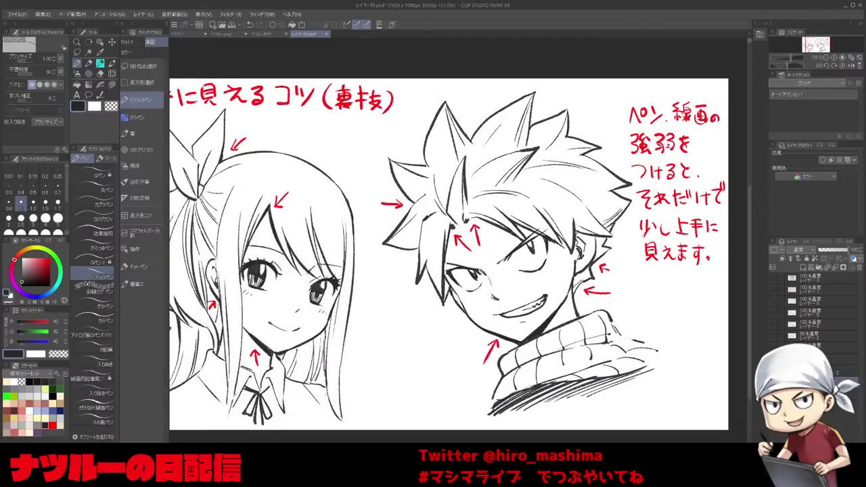
pyautogui.moveTo(626, 270); pyautogui.dragTo(704, 249)
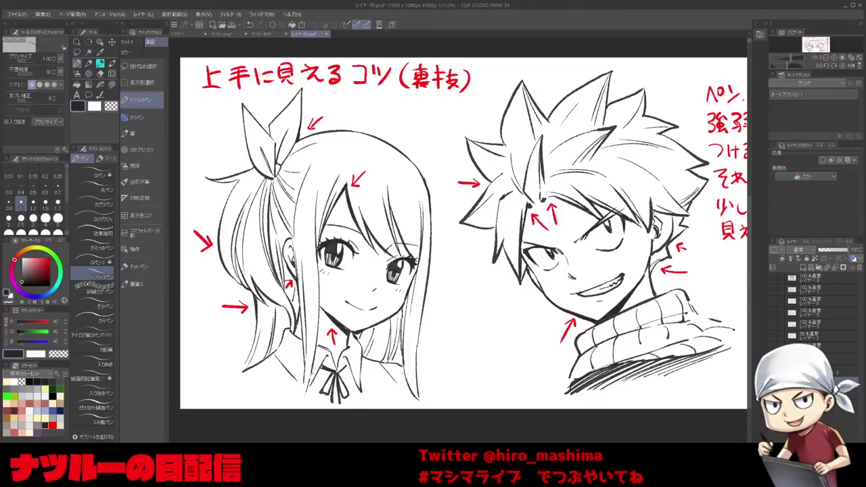
# Show only the layer comparing jaw lines with and without line weight, hiding the line-weight tips and character line art.
pyautogui.click(772, 359)
pyautogui.click(772, 347)
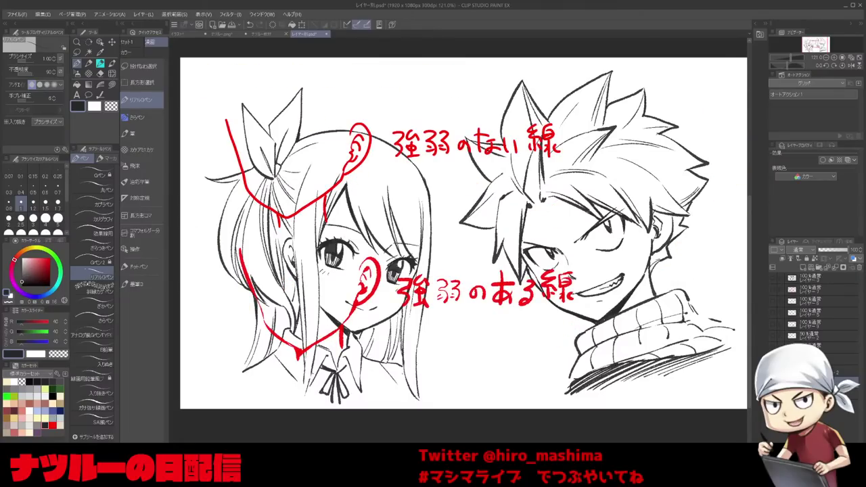
pyautogui.click(772, 383)
pyautogui.scroll(2, 439, 319)
pyautogui.moveTo(441, 319)
pyautogui.mouseDown()
pyautogui.moveTo(542, 354)
pyautogui.moveTo(539, 345)
pyautogui.mouseUp()
pyautogui.scroll(1, 544, 346)
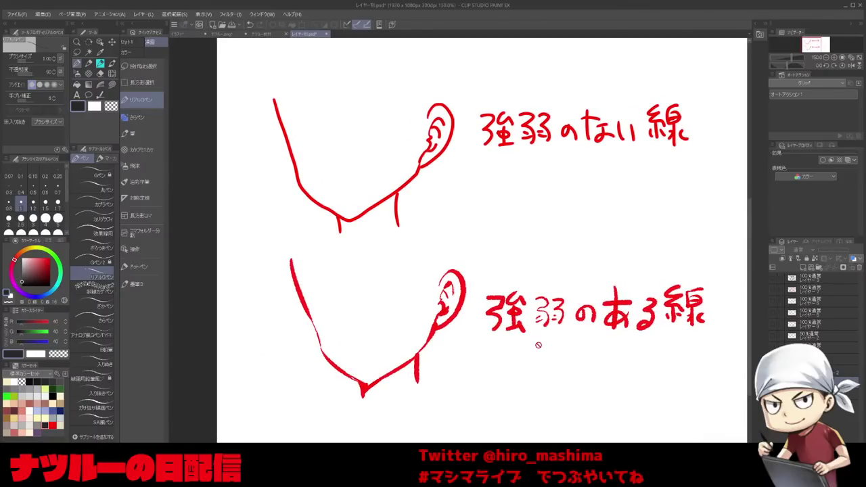
pyautogui.moveTo(539, 345); pyautogui.dragTo(526, 368)
pyautogui.scroll(1, 532, 350)
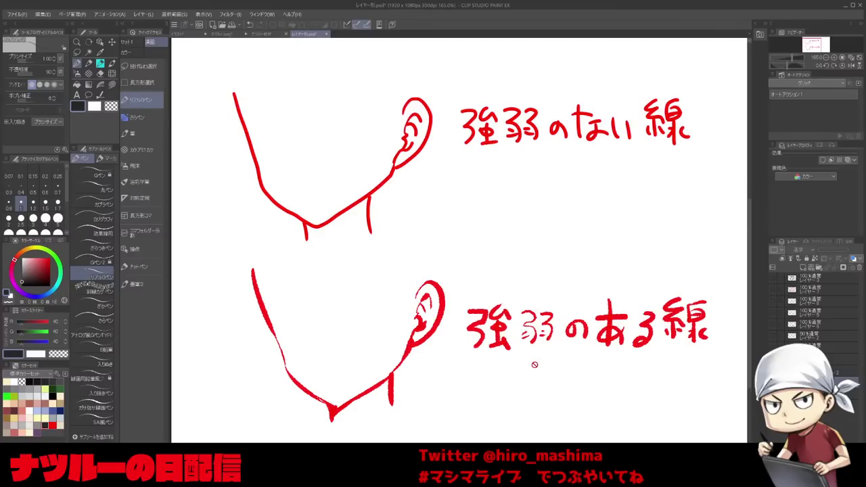
# Close the layered lesson file and the separate line-art document of the two characters.
pyautogui.scroll(-2, 534, 365)
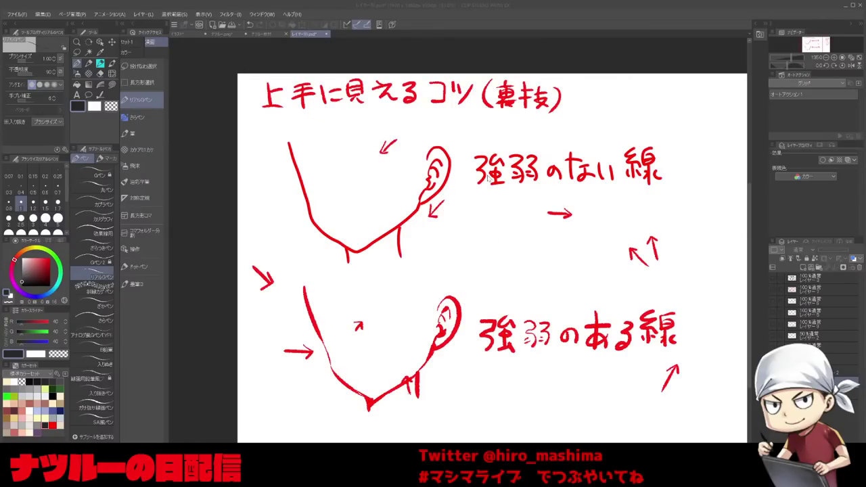
pyautogui.click(512, 176)
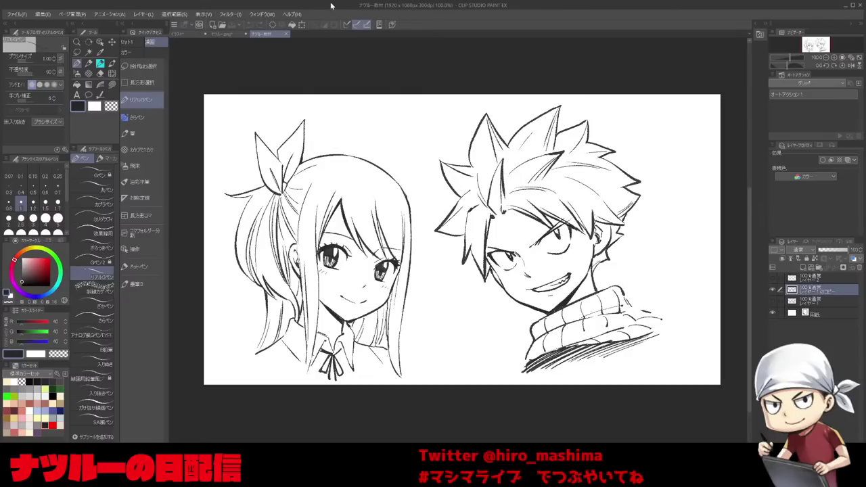
pyautogui.click(284, 34)
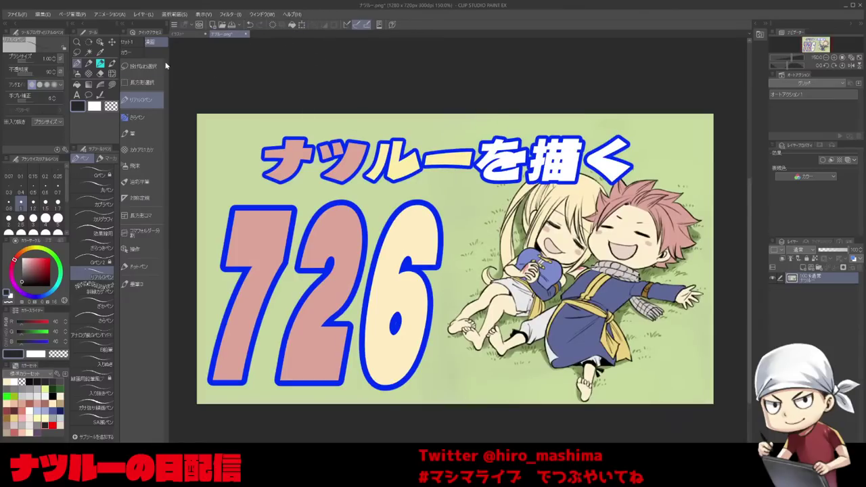
# Switch to the two-character illustration and merge its lower colour layers down into a single layer.
pyautogui.click(191, 33)
pyautogui.hotkey('ctrl', '-')
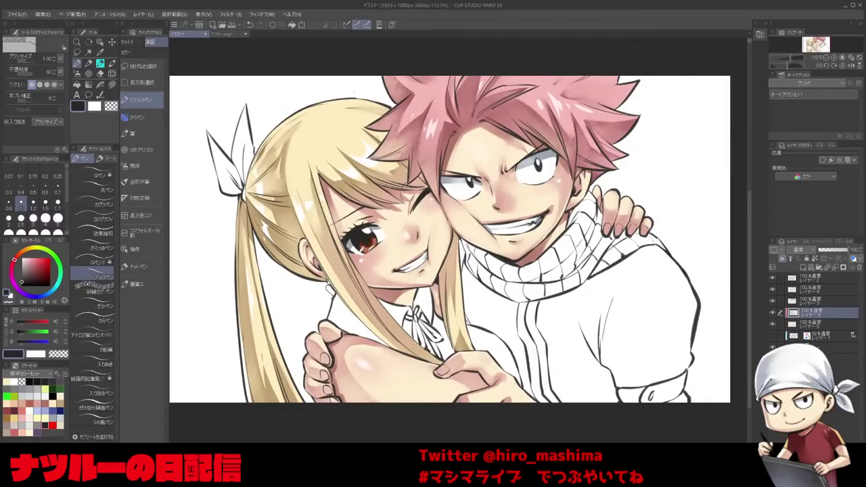
pyautogui.hotkey('ctrl', 'e')
pyautogui.click(828, 301)
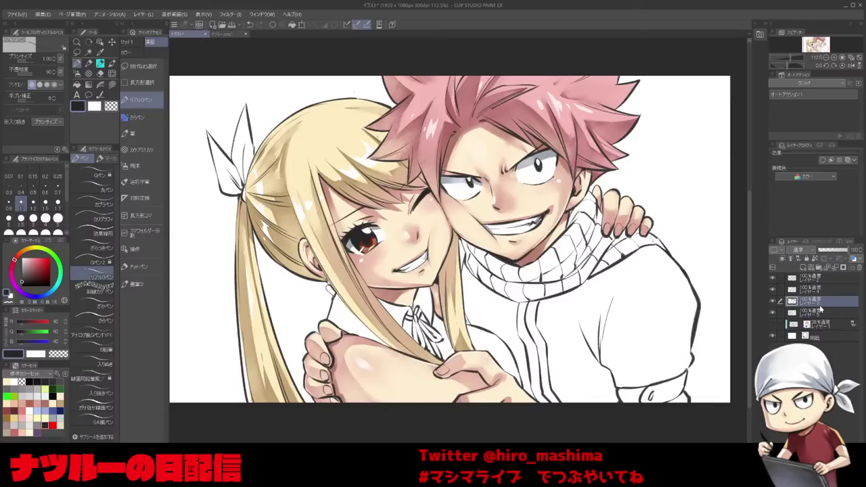
pyautogui.hotkey('ctrl', 'e')
# Hide and show the merged colour layer and the layer above it repeatedly to check what each contains.
pyautogui.click(774, 301)
pyautogui.click(775, 301)
pyautogui.click(775, 301)
pyautogui.click(774, 301)
pyautogui.click(775, 301)
pyautogui.click(774, 301)
pyautogui.click(774, 301)
pyautogui.click(774, 301)
pyautogui.click(773, 300)
pyautogui.click(773, 300)
pyautogui.click(775, 289)
pyautogui.click(775, 289)
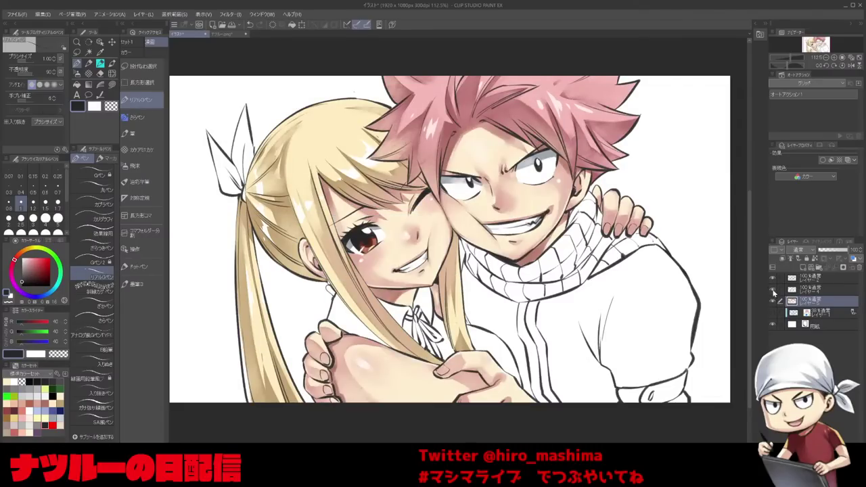
pyautogui.click(773, 301)
pyautogui.click(772, 288)
pyautogui.click(773, 288)
pyautogui.click(773, 300)
# Add a new layer, choose a dark navy, and fill both sides of the boy's jacket.
pyautogui.click(803, 267)
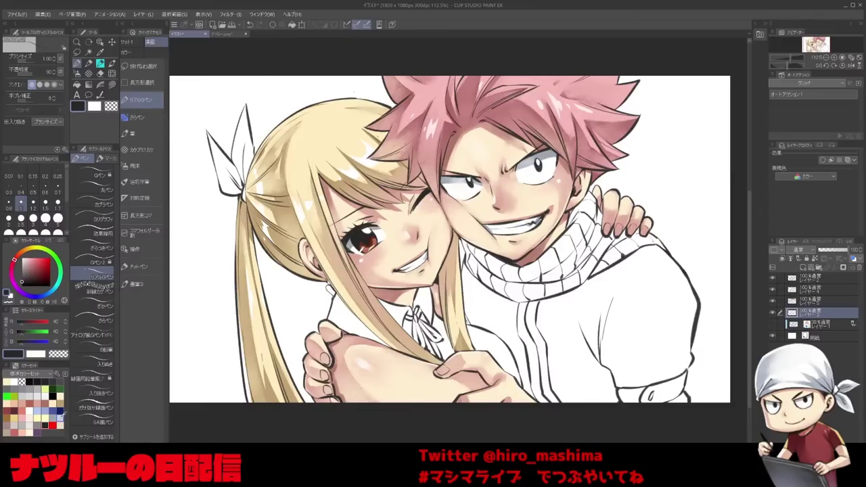
pyautogui.click(27, 279)
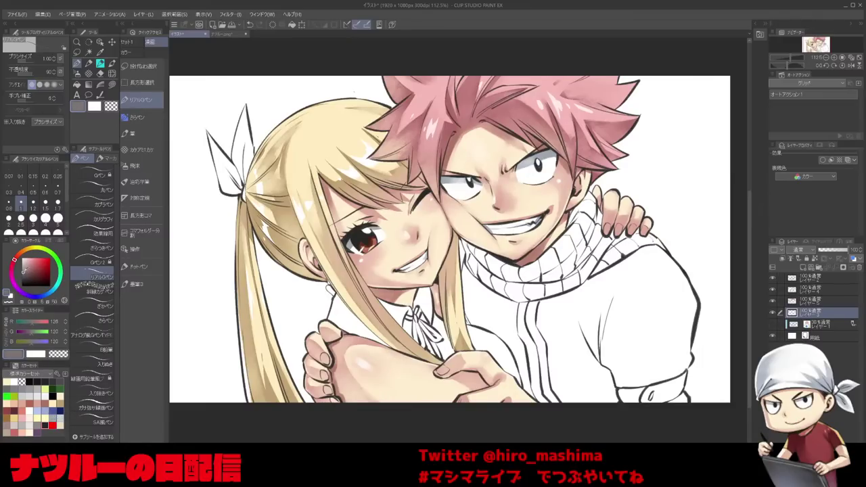
pyautogui.click(49, 293)
pyautogui.click(25, 277)
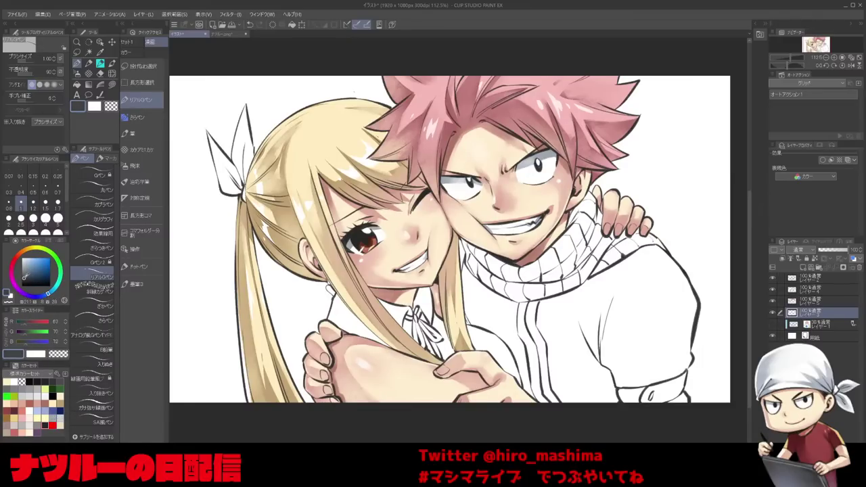
pyautogui.moveTo(28, 276); pyautogui.dragTo(29, 278)
pyautogui.press('g')
pyautogui.click(575, 316)
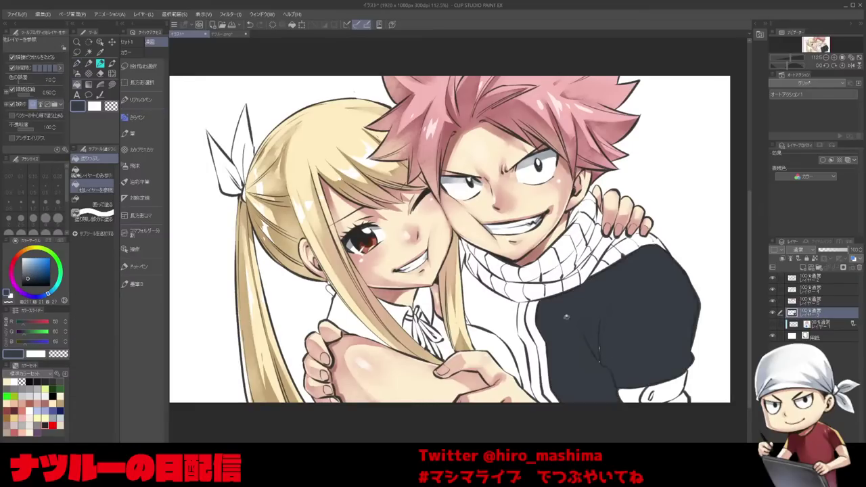
pyautogui.click(511, 324)
# Touch up the unfilled gaps in the navy jacket around its folds and beside the girl's hair.
pyautogui.scroll(1, 620, 356)
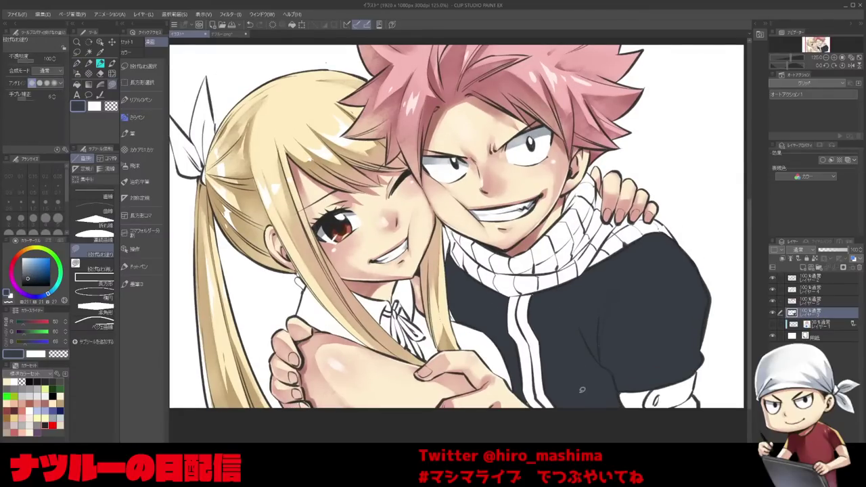
pyautogui.moveTo(588, 326); pyautogui.dragTo(586, 386)
pyautogui.press('p')
pyautogui.moveTo(448, 299); pyautogui.dragTo(450, 309)
pyautogui.press('g')
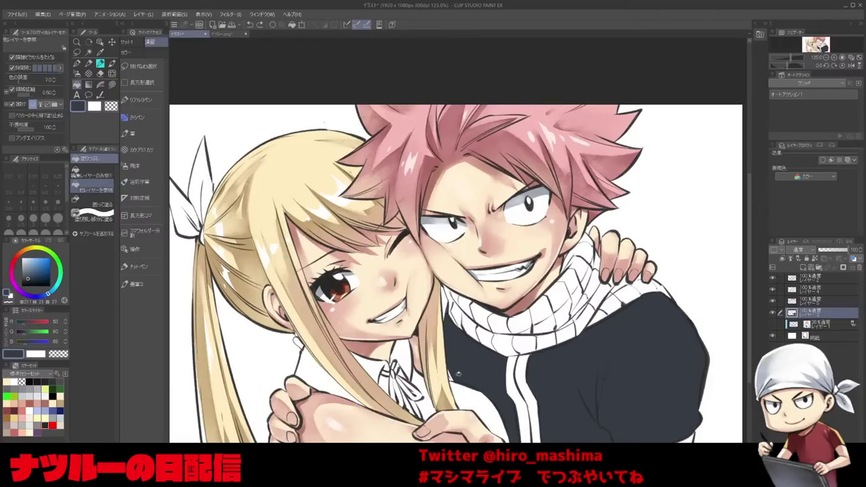
pyautogui.scroll(1, 449, 369)
pyautogui.press('^')
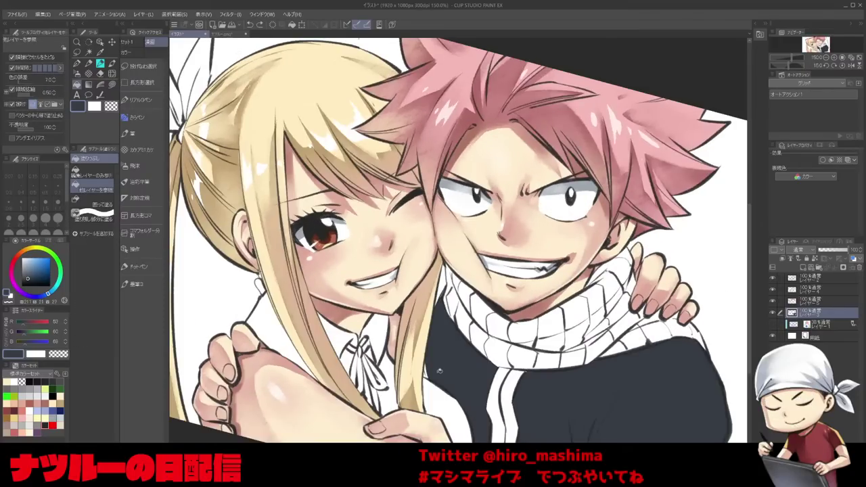
pyautogui.press('-')
pyautogui.scroll(-2, 426, 361)
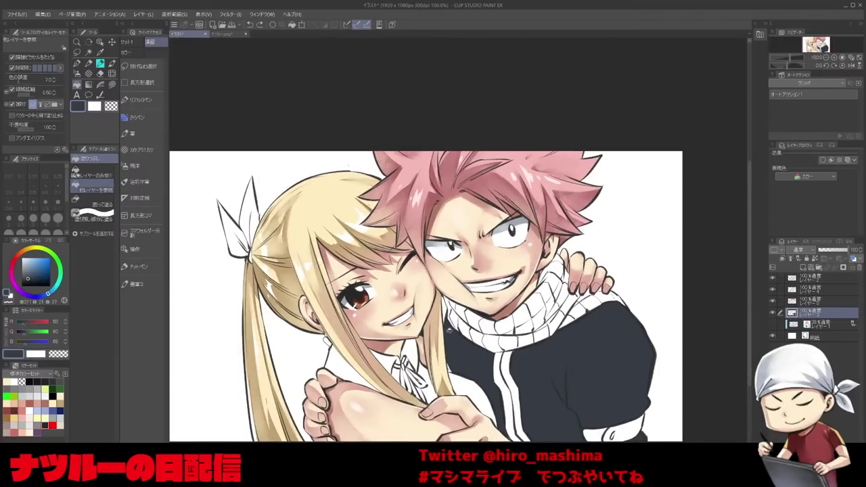
# Add a new layer below the navy one and fill the girl's top and hair ribbon with lavender.
pyautogui.click(48, 407)
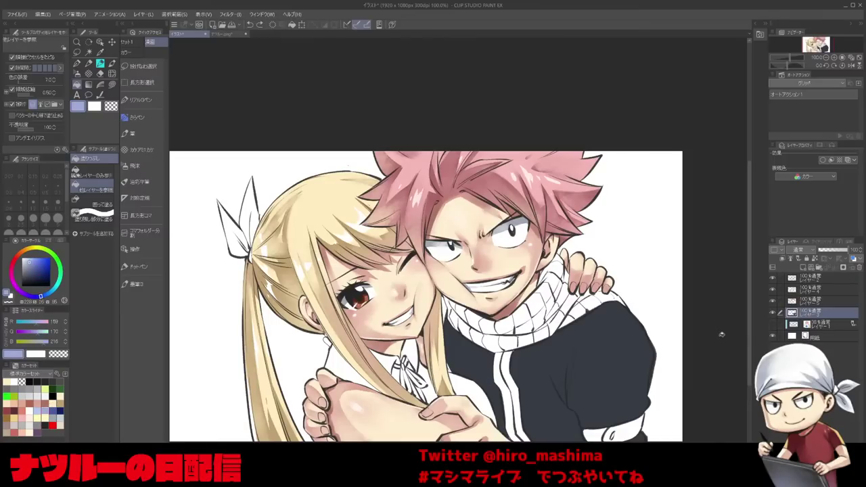
pyautogui.click(826, 325)
pyautogui.click(803, 268)
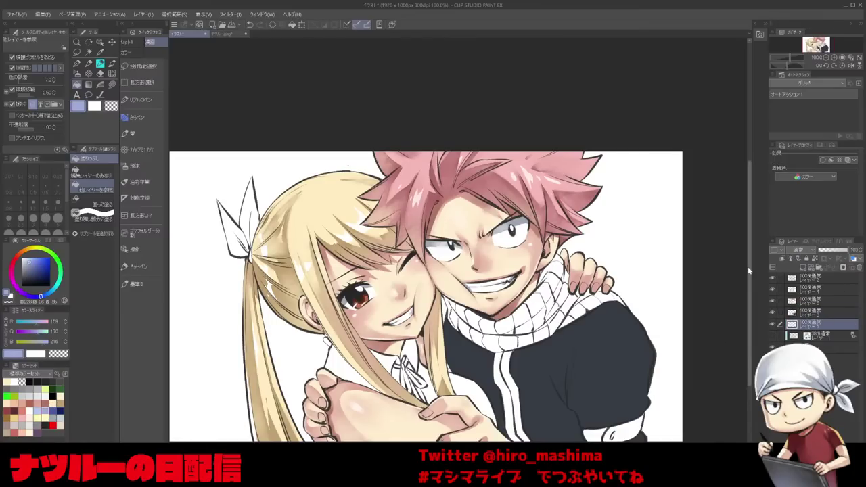
pyautogui.click(474, 390)
pyautogui.scroll(1, 474, 392)
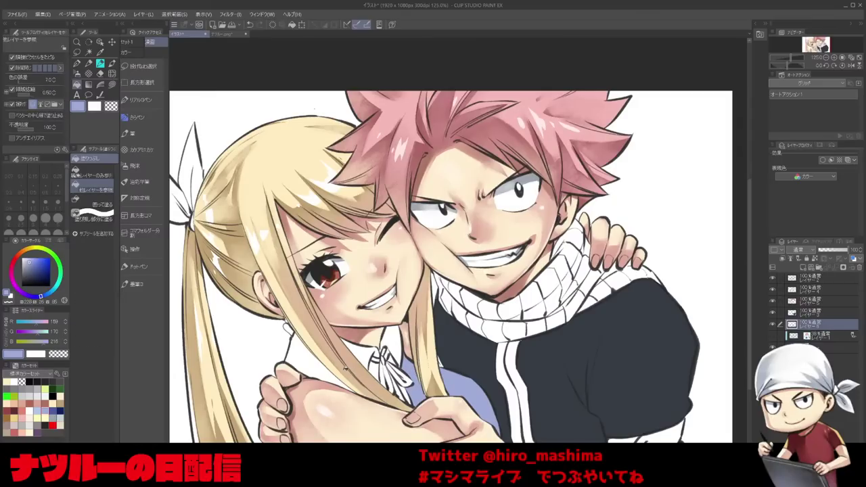
pyautogui.moveTo(324, 356); pyautogui.dragTo(439, 423)
pyautogui.click(291, 275)
pyautogui.click(308, 240)
pyautogui.click(309, 289)
pyautogui.click(284, 251)
# Lasso-fill the missed tip of the girl's hair ribbon with lavender.
pyautogui.press('u')
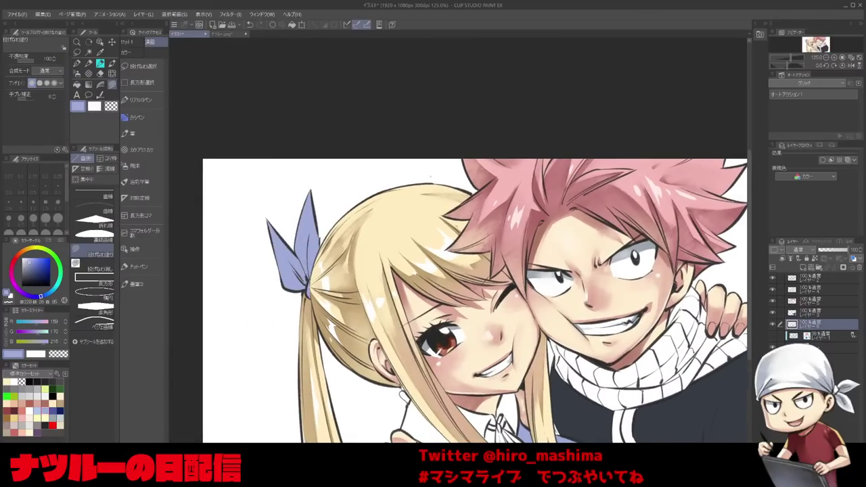
pyautogui.scroll(4, 306, 311)
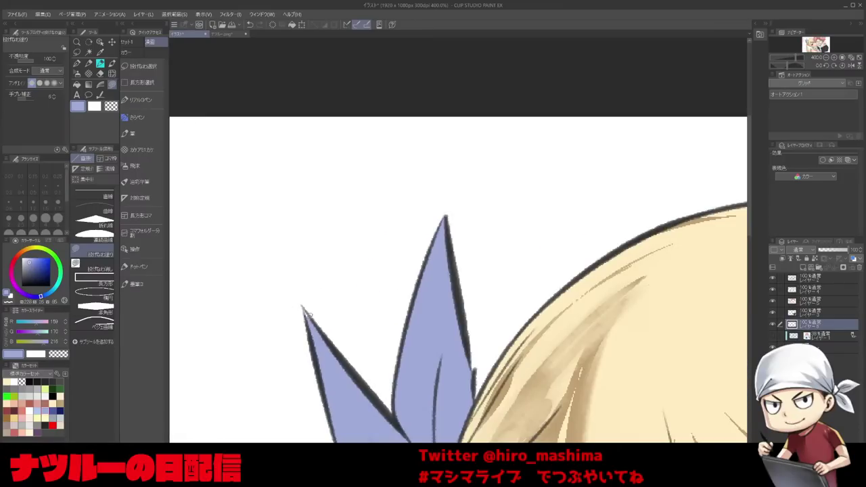
pyautogui.moveTo(309, 315); pyautogui.dragTo(306, 319)
pyautogui.scroll(-3, 448, 256)
pyautogui.moveTo(550, 392); pyautogui.dragTo(353, 386)
pyautogui.moveTo(549, 467)
pyautogui.mouseDown()
pyautogui.moveTo(461, 401)
pyautogui.moveTo(451, 352)
pyautogui.mouseUp()
pyautogui.scroll(-1, 462, 401)
# Add a new layer below the lavender one and fill the boy's front jacket trim with golden yellow.
pyautogui.click(14, 417)
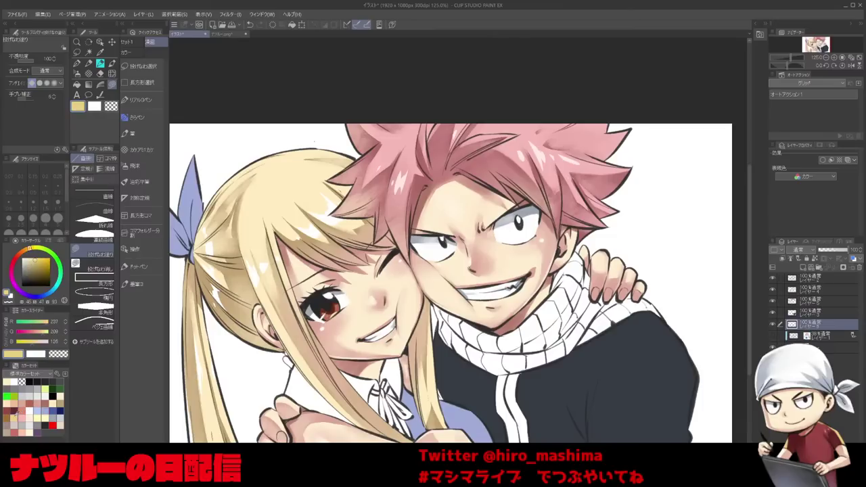
pyautogui.click(822, 336)
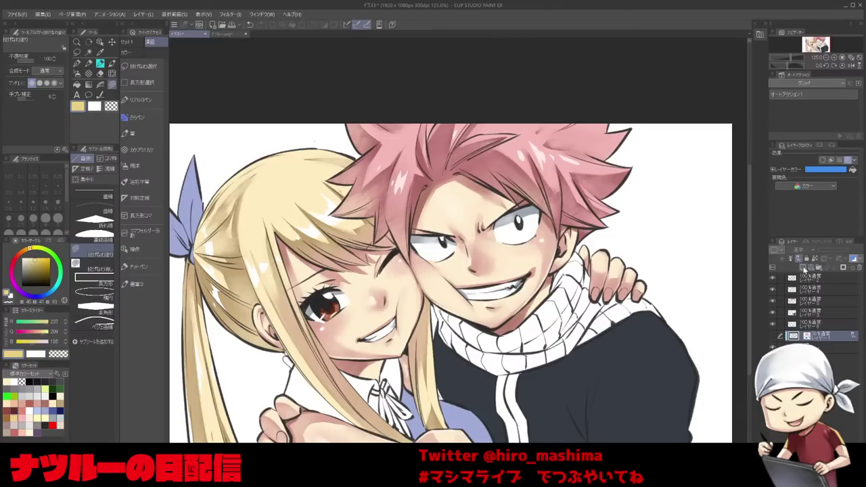
pyautogui.click(802, 267)
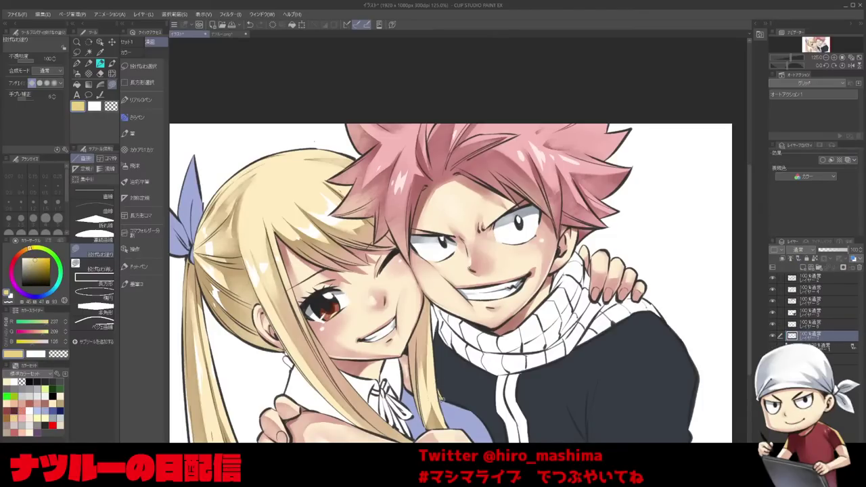
pyautogui.press('g')
pyautogui.click(502, 390)
pyautogui.click(513, 388)
pyautogui.press('u')
pyautogui.press('g')
pyautogui.moveTo(426, 396); pyautogui.dragTo(471, 375)
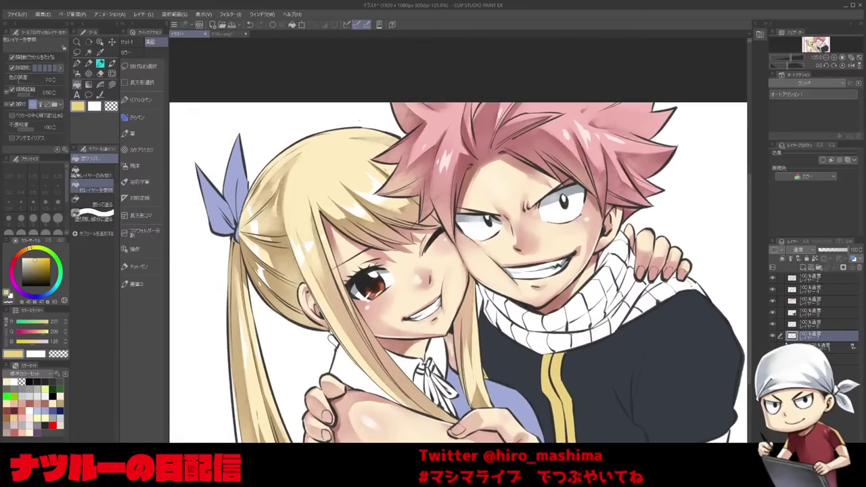
# Fill the girl's neck bow with the same golden yellow.
pyautogui.scroll(1, 436, 376)
pyautogui.moveTo(428, 386); pyautogui.dragTo(452, 392)
pyautogui.click(444, 407)
pyautogui.click(432, 364)
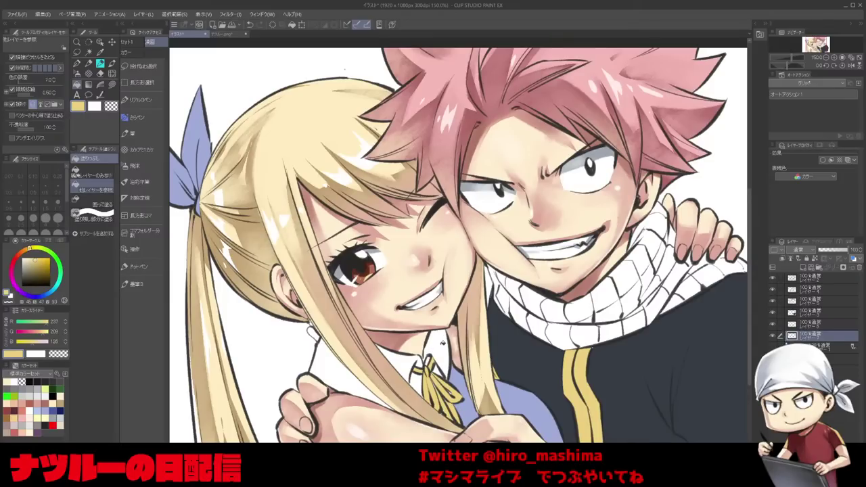
# Choose a light pink and fill the girl's earring.
pyautogui.press('u')
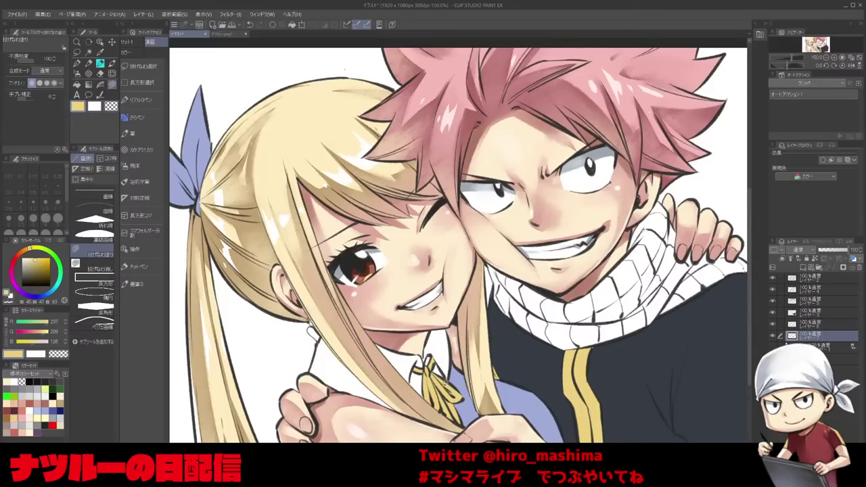
pyautogui.click(22, 411)
pyautogui.moveTo(304, 342); pyautogui.dragTo(400, 357)
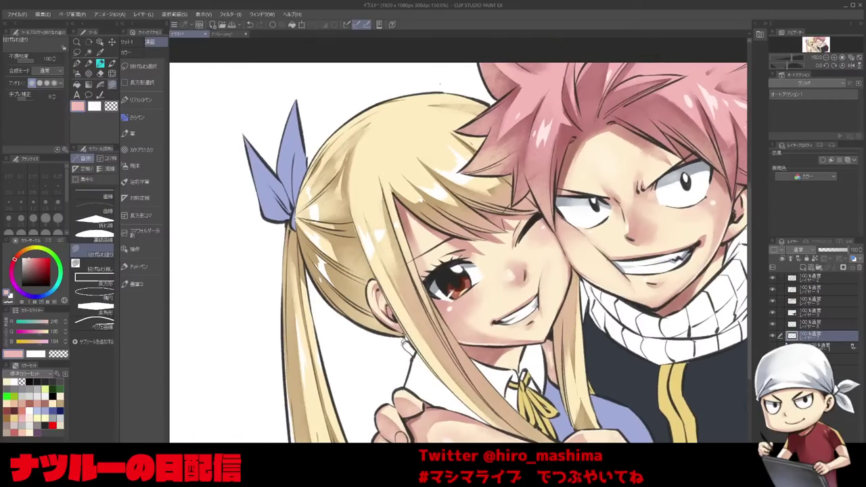
pyautogui.press('g')
pyautogui.click(409, 348)
# Touch up the top of the earring in grey and colour the collar sliver beside the girl's hair golden yellow.
pyautogui.click(44, 417)
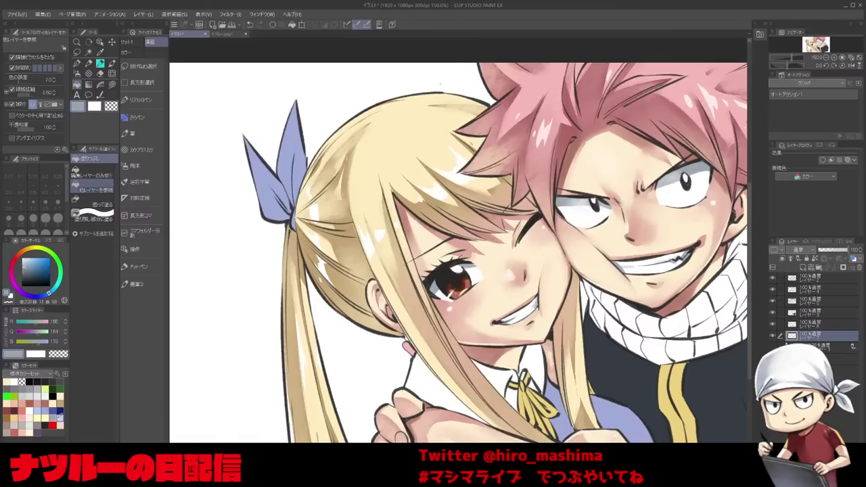
pyautogui.scroll(1, 409, 340)
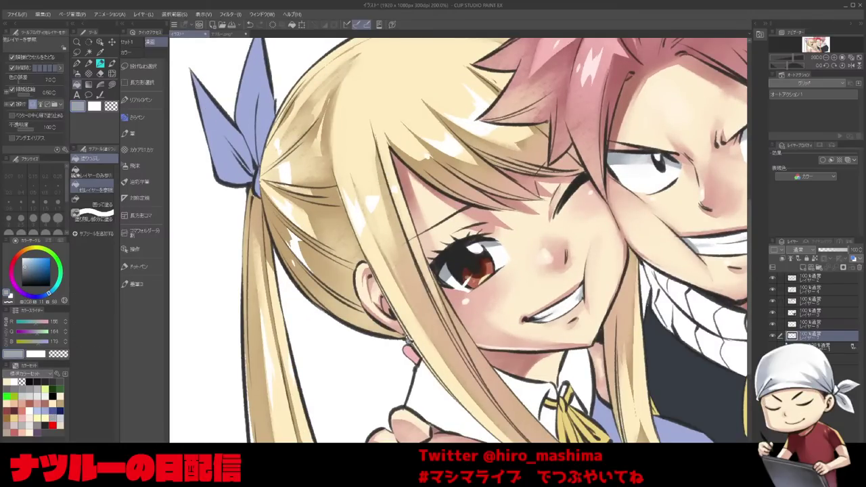
pyautogui.press('u')
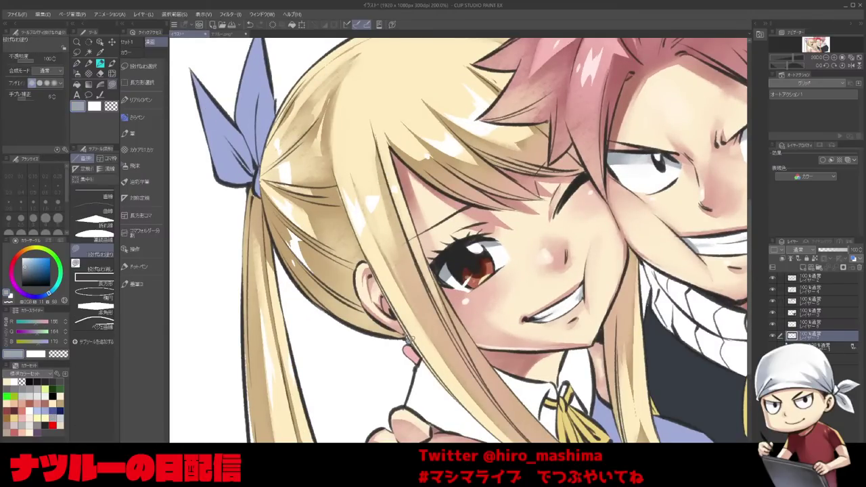
pyautogui.scroll(-2, 410, 335)
pyautogui.moveTo(475, 391); pyautogui.dragTo(298, 408)
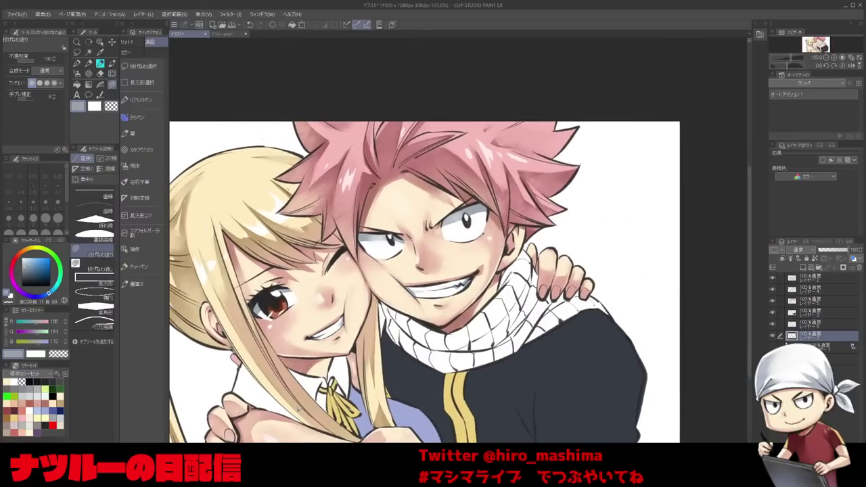
pyautogui.press('g')
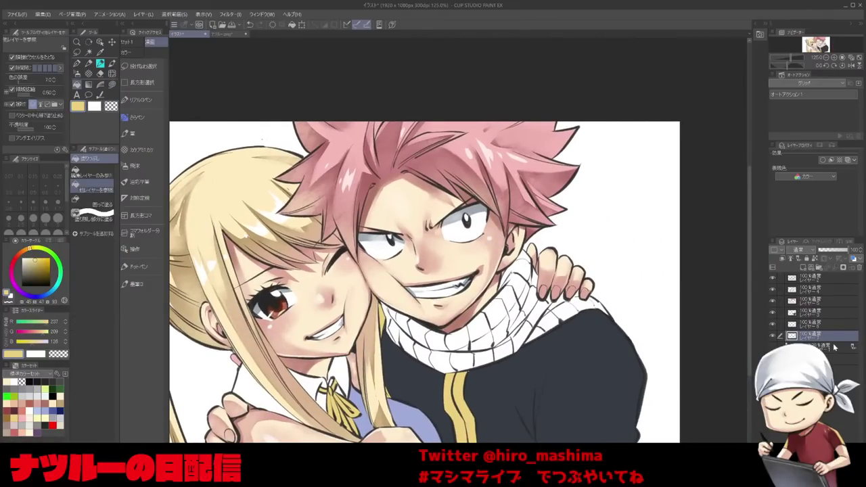
# Add a new layer below the yellow one and choose a muted greyish pink.
pyautogui.hotkey('ctrl', '-')
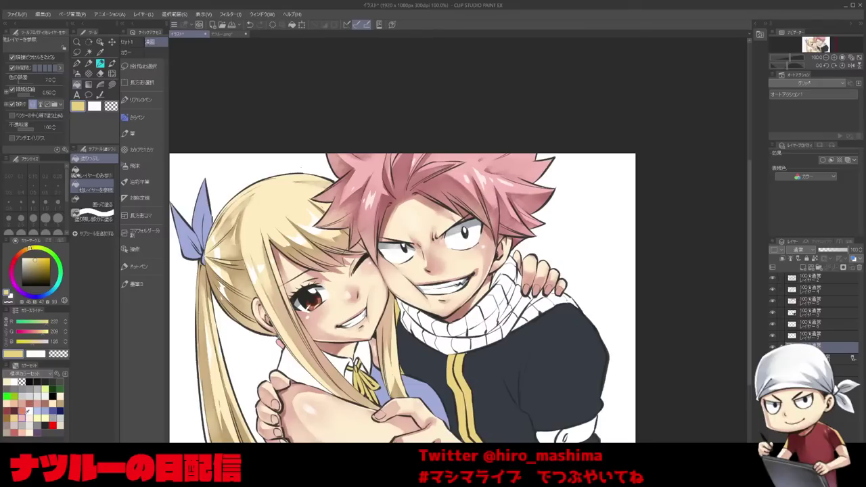
pyautogui.click(27, 410)
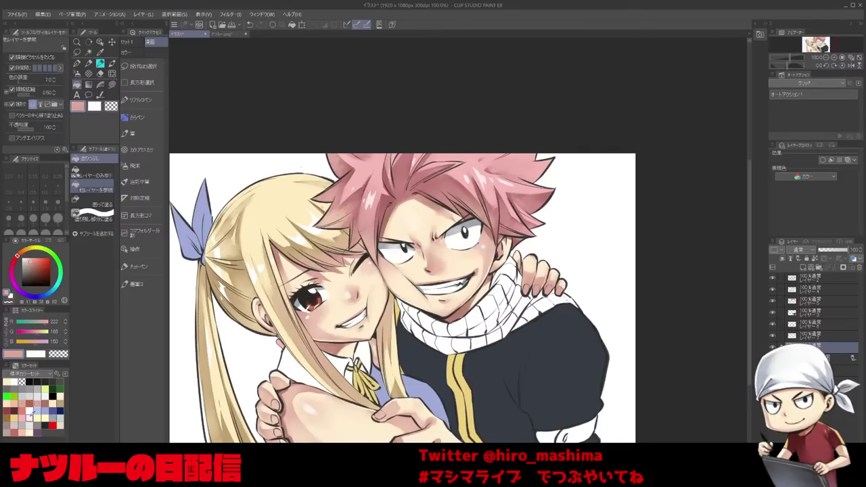
pyautogui.click(26, 264)
pyautogui.moveTo(419, 331)
pyautogui.mouseDown()
pyautogui.moveTo(487, 313)
pyautogui.moveTo(516, 267)
pyautogui.mouseUp()
pyautogui.moveTo(468, 337); pyautogui.dragTo(531, 292)
pyautogui.moveTo(511, 326)
pyautogui.mouseDown()
pyautogui.moveTo(413, 342)
pyautogui.moveTo(461, 245)
pyautogui.moveTo(509, 247)
pyautogui.mouseUp()
pyautogui.hotkey('ctrl', 'z')
# Lasso-fill the whole scarf around the boy's neck with the greyish pink.
pyautogui.press('u')
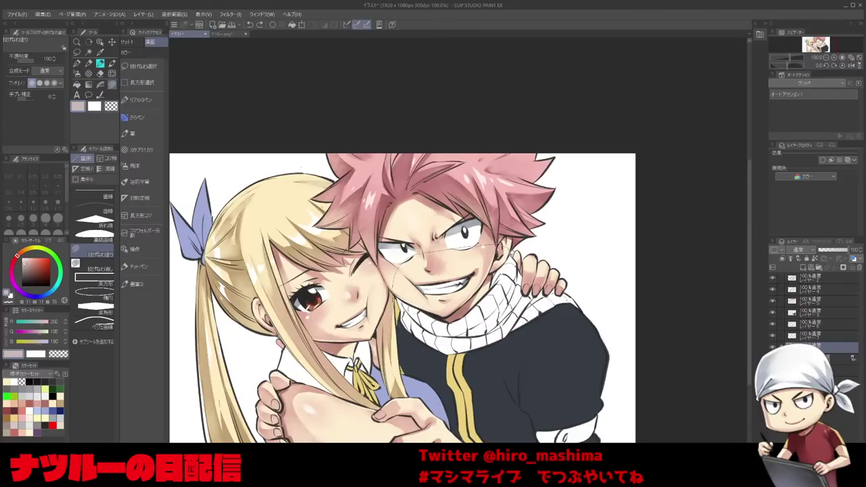
pyautogui.moveTo(572, 295)
pyautogui.mouseDown()
pyautogui.moveTo(572, 332)
pyautogui.moveTo(399, 327)
pyautogui.mouseUp()
pyautogui.scroll(1, 399, 327)
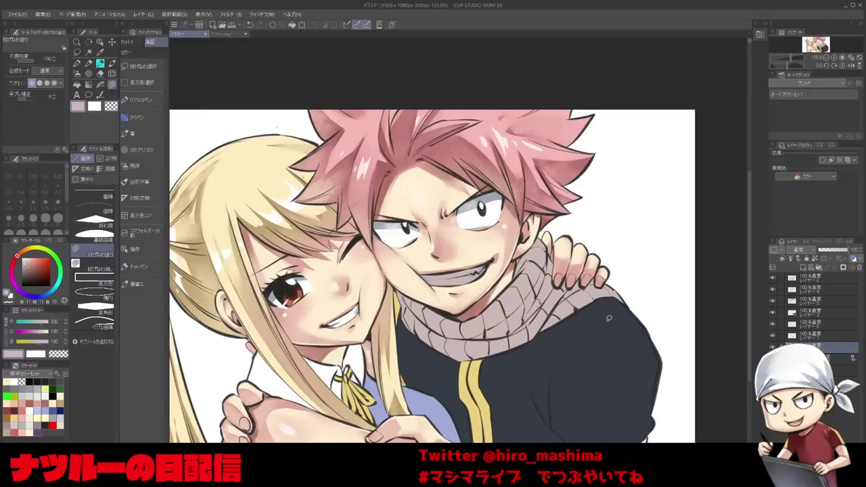
# Choose a brown and fill the band below the boy's jacket sleeve.
pyautogui.moveTo(422, 357); pyautogui.dragTo(430, 307)
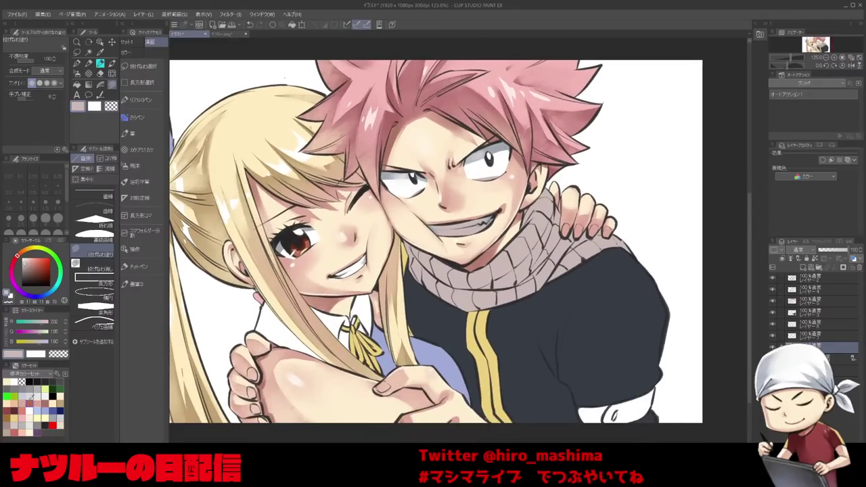
pyautogui.click(14, 404)
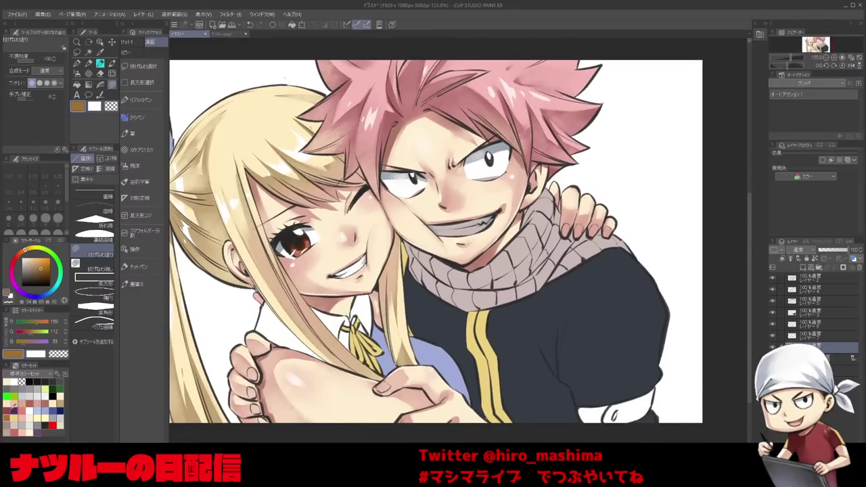
pyautogui.press('g')
pyautogui.click(638, 402)
pyautogui.click(586, 414)
pyautogui.press('u')
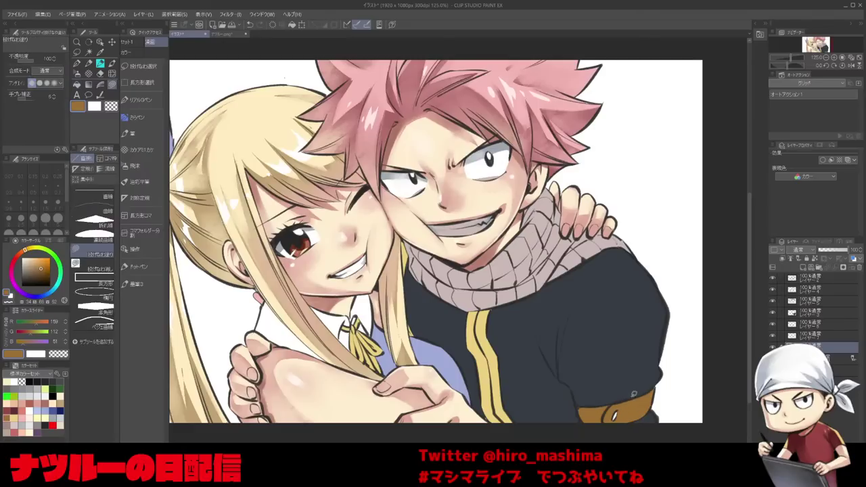
# Sample the scarf's greyish pink and fill the small fastening on the brown band below the boy's jacket sleeve.
pyautogui.keyDown('alt'); pyautogui.click(479, 298); pyautogui.keyUp('alt')
pyautogui.scroll(1, 628, 392)
pyautogui.press('g')
pyautogui.click(612, 421)
pyautogui.scroll(-1, 634, 395)
pyautogui.moveTo(430, 350); pyautogui.dragTo(474, 413)
pyautogui.hotkey('ctrl', '-')
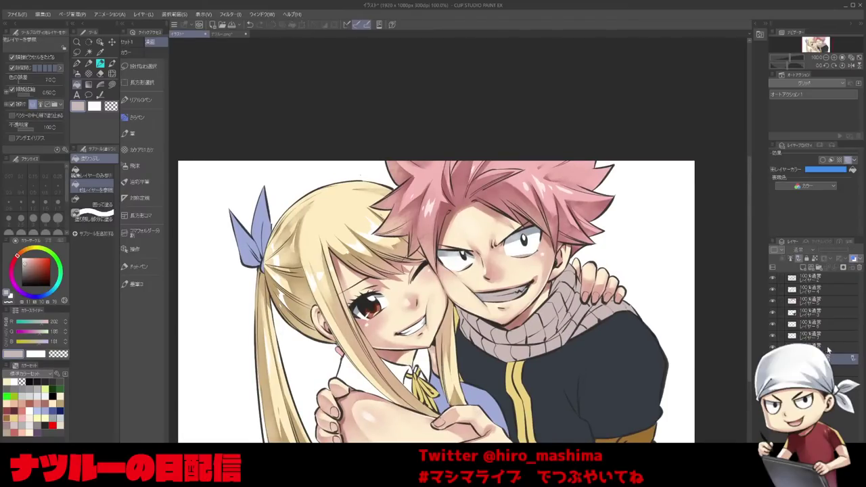
# Try filling the girl's white shirt collar with bright red.
pyautogui.click(53, 425)
pyautogui.press('p')
pyautogui.press('g')
pyautogui.click(369, 379)
pyautogui.click(402, 370)
pyautogui.scroll(1, 407, 380)
pyautogui.click(407, 385)
pyautogui.click(422, 366)
pyautogui.scroll(1, 419, 366)
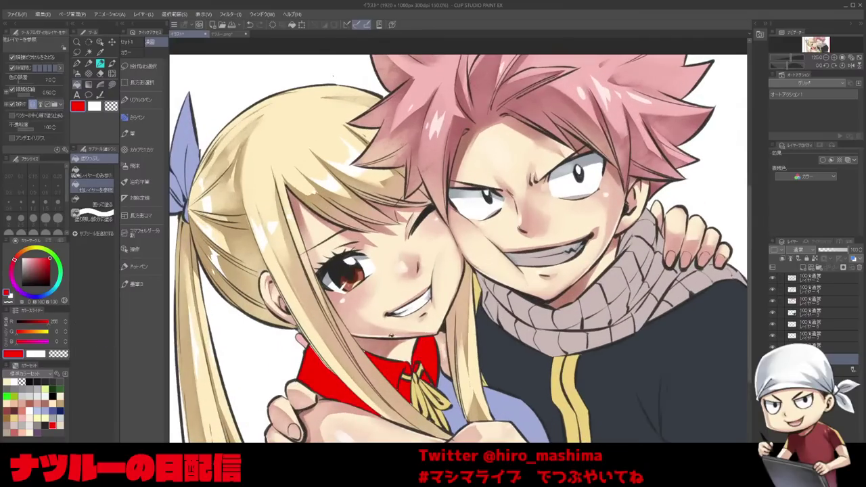
pyautogui.scroll(1, 369, 355)
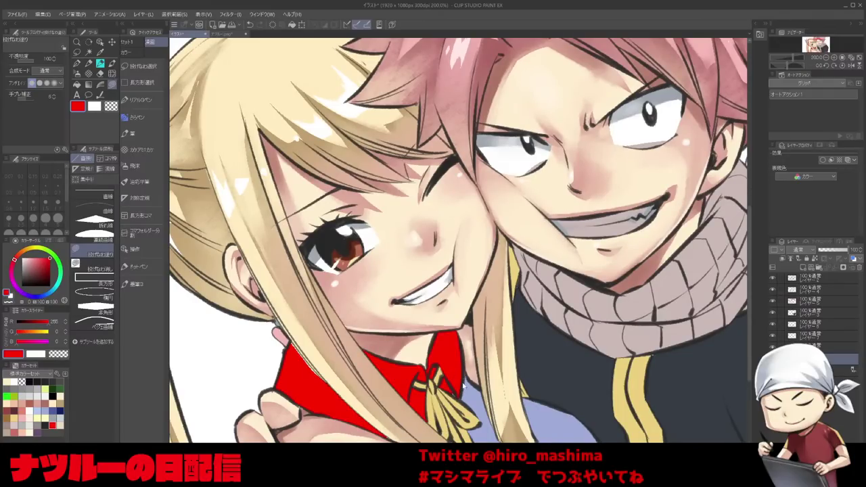
pyautogui.moveTo(464, 380); pyautogui.dragTo(462, 382)
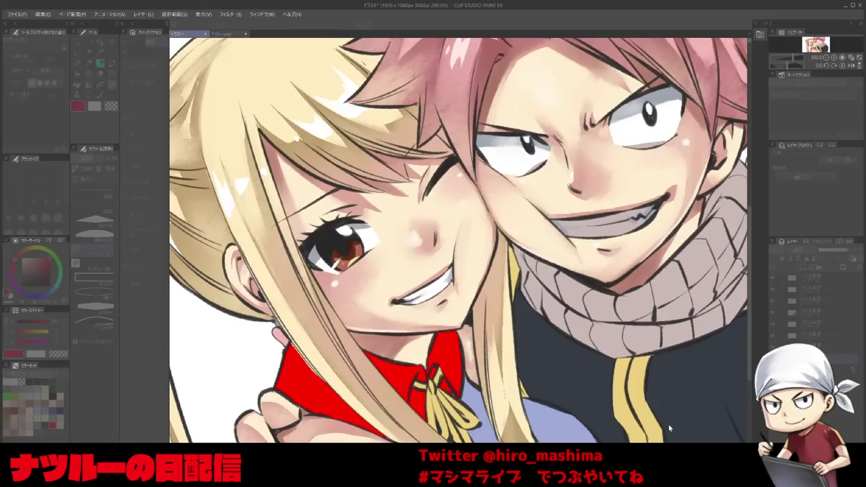
# Undo the red fill on the girl's collar, restoring it once to compare.
pyautogui.click(739, 432)
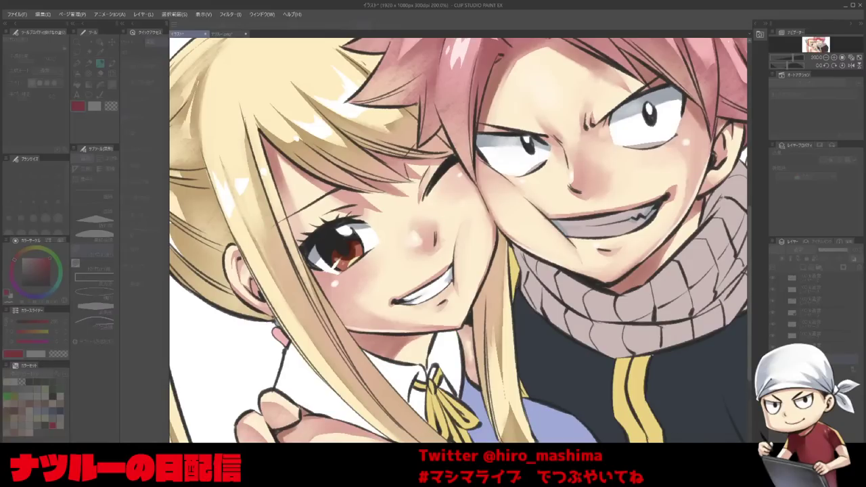
pyautogui.hotkey('ctrl', 'y')
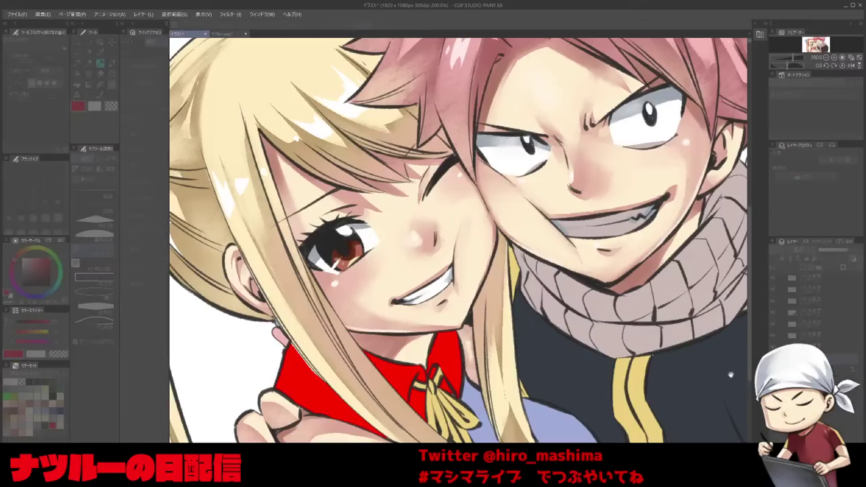
pyautogui.hotkey('ctrl', 'z')
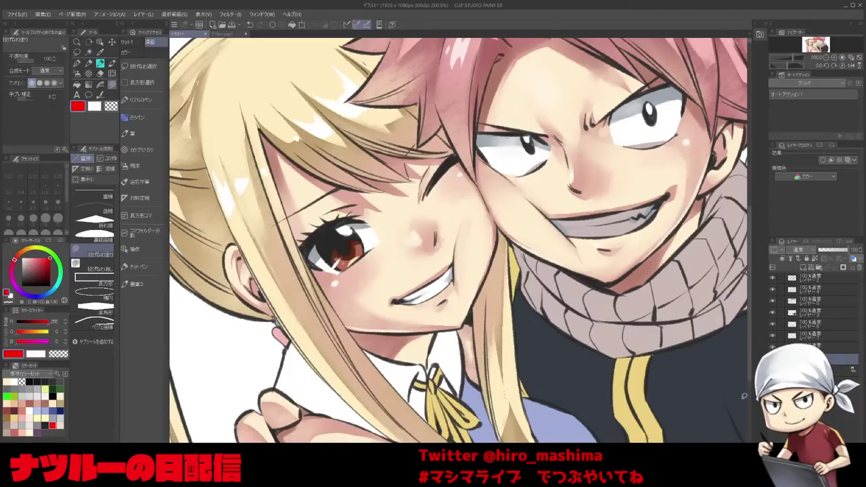
# Merge the separate flat-colour layers of the clothes and accessories into one layer.
pyautogui.click(812, 313)
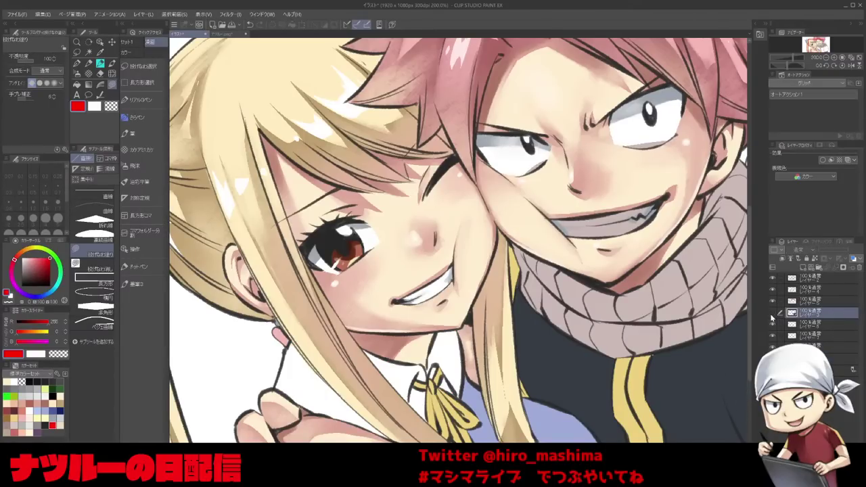
pyautogui.hotkey('ctrl', 'e')
pyautogui.hotkey('ctrl', 'e')
pyautogui.hotkey('ctrl', 'e')
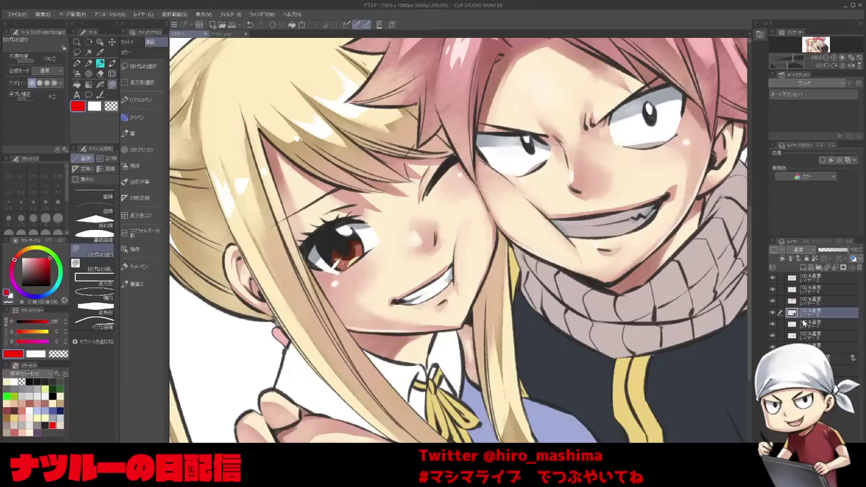
# Check the merged flat colours by hiding the layer and showing it again.
pyautogui.click(773, 315)
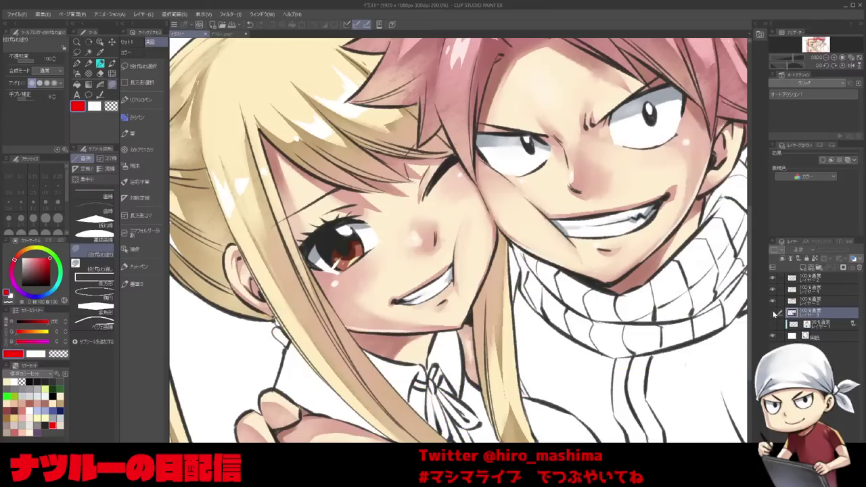
pyautogui.click(774, 316)
pyautogui.hotkey('ctrl', 'alt', '0')
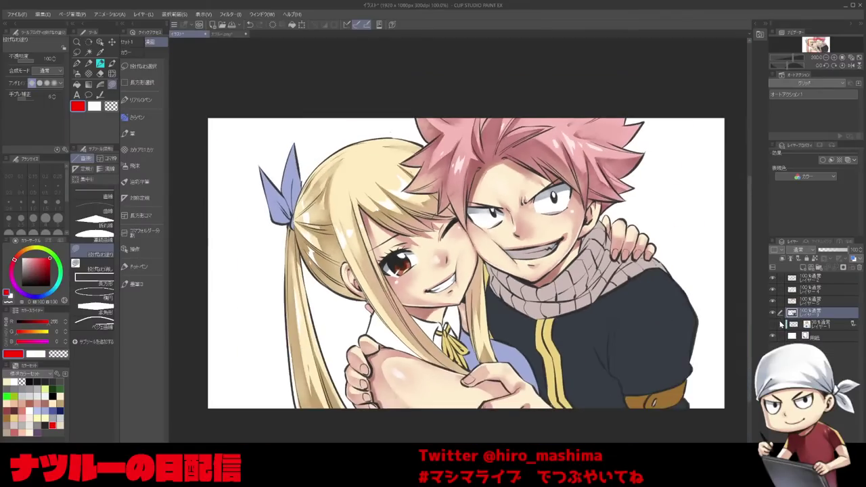
pyautogui.click(773, 311)
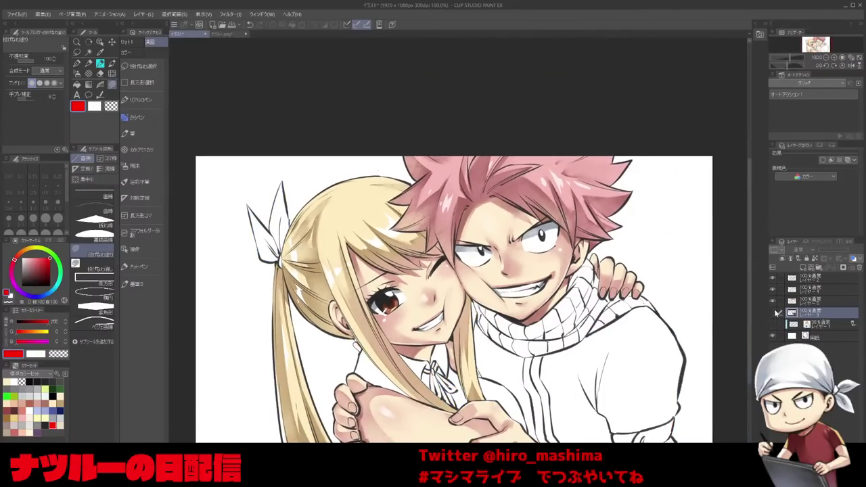
pyautogui.click(773, 310)
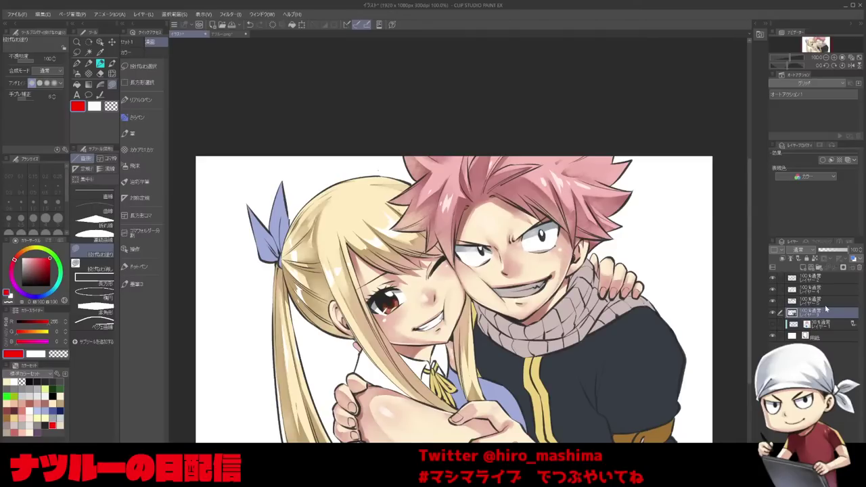
# Sample white and lasso-fill the boy's teeth on the merged colour layer.
pyautogui.hotkey('ctrl', '+')
pyautogui.hotkey('ctrl', '-')
pyautogui.keyDown('alt'); pyautogui.click(684, 256); pyautogui.keyUp('alt')
pyautogui.scroll(1, 683, 256)
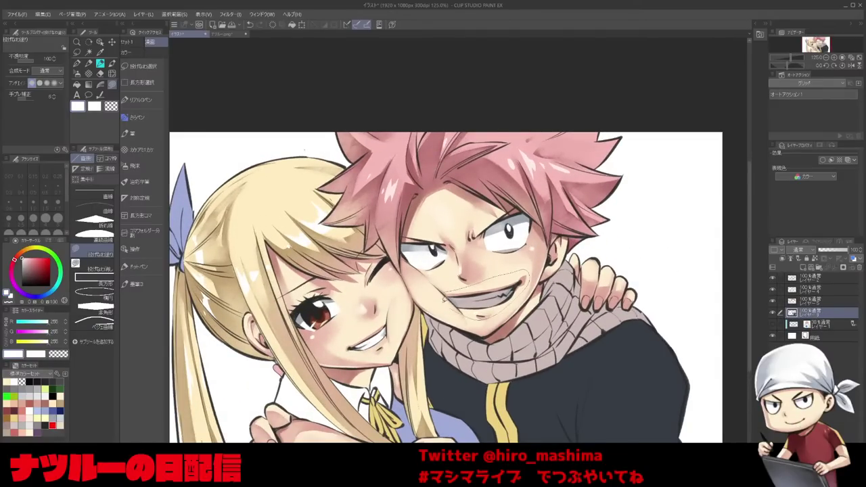
pyautogui.click(772, 311)
pyautogui.click(773, 311)
pyautogui.click(772, 311)
pyautogui.click(773, 310)
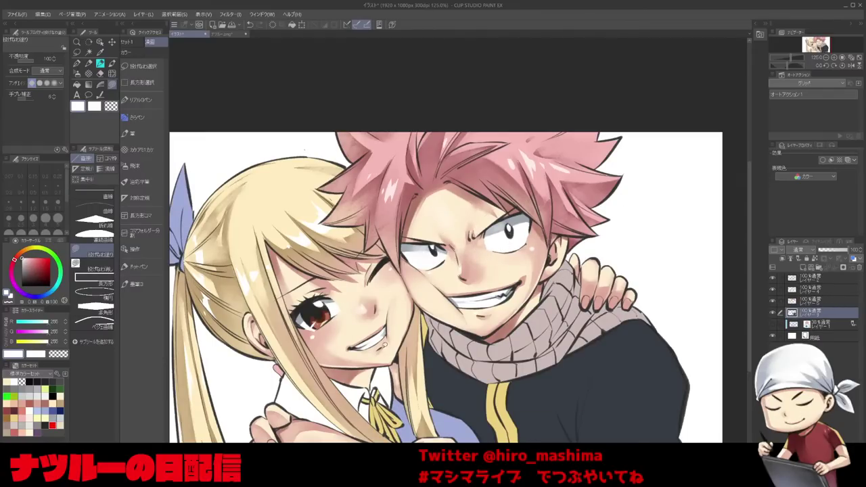
# Add a Multiply layer clipped to the merged flat colours and choose a greyish blue for the shadows.
pyautogui.scroll(-1, 324, 326)
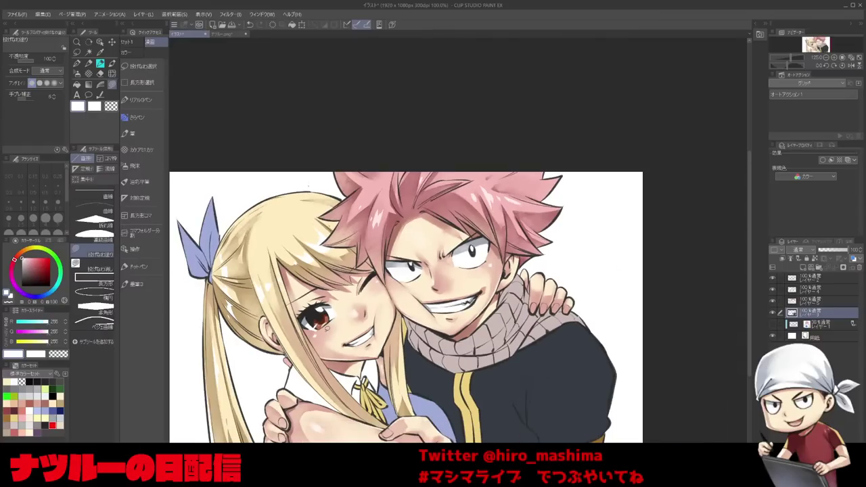
pyautogui.moveTo(326, 328); pyautogui.dragTo(379, 326)
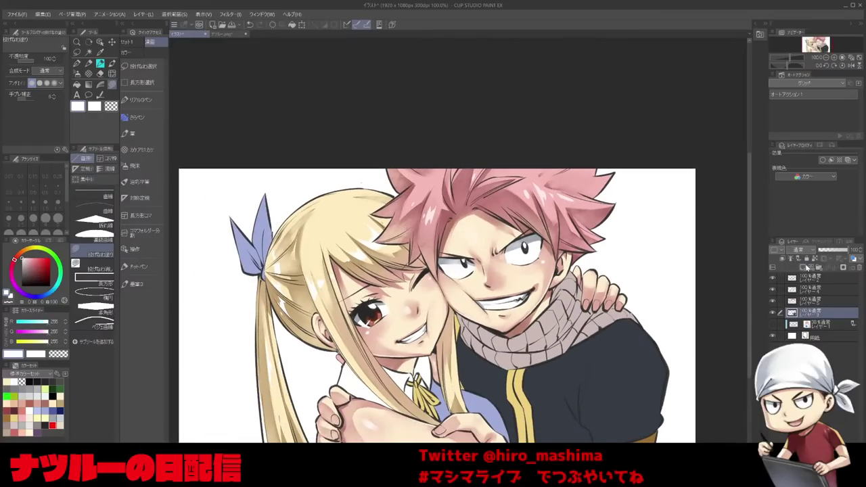
pyautogui.click(804, 268)
pyautogui.click(803, 251)
pyautogui.click(802, 271)
pyautogui.moveTo(581, 372); pyautogui.dragTo(589, 306)
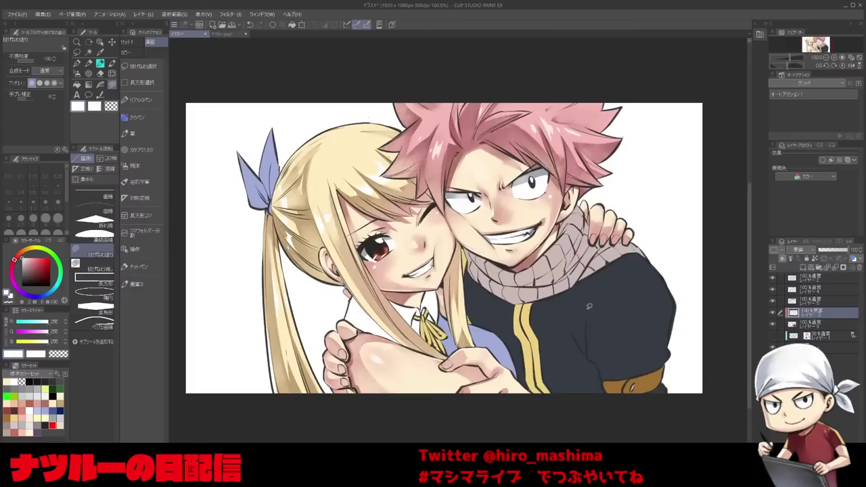
pyautogui.click(29, 410)
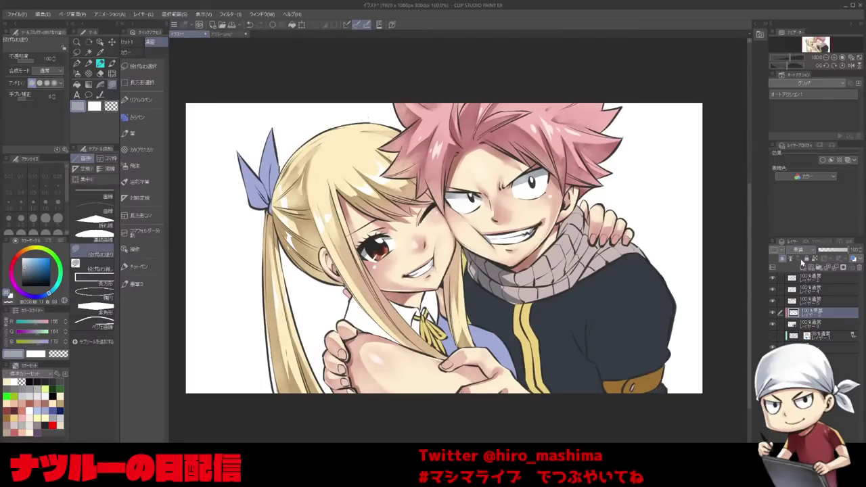
# Lasso-fill shadows on the girl's blue top and on the boy's jacket and yellow trim beside her.
pyautogui.moveTo(488, 303); pyautogui.dragTo(463, 256)
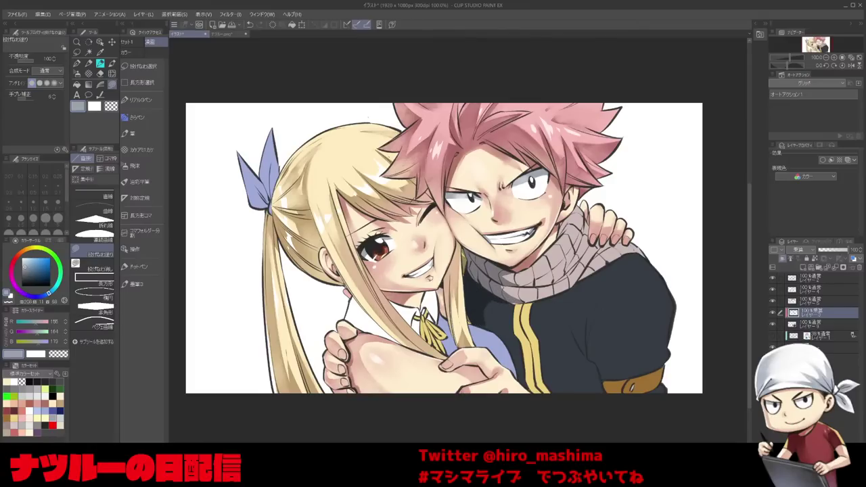
pyautogui.moveTo(478, 350); pyautogui.dragTo(474, 327)
pyautogui.moveTo(513, 377)
pyautogui.mouseDown()
pyautogui.moveTo(482, 350)
pyautogui.moveTo(502, 338)
pyautogui.moveTo(508, 346)
pyautogui.mouseUp()
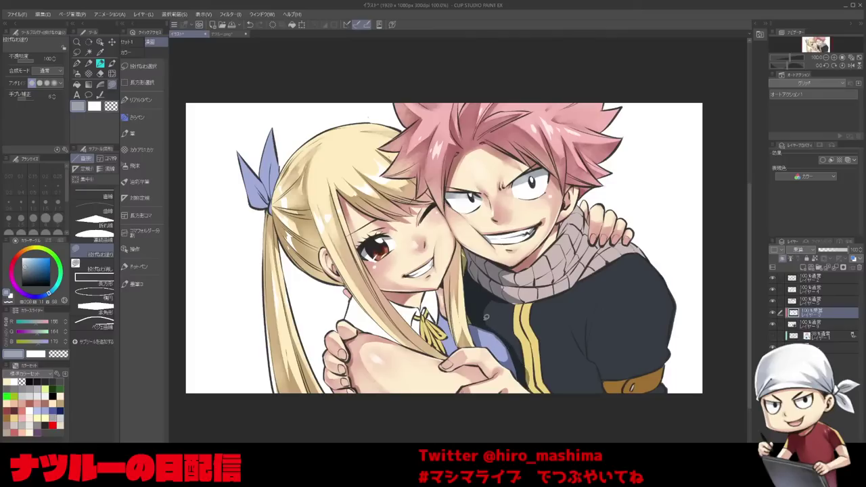
pyautogui.moveTo(549, 370)
pyautogui.mouseDown()
pyautogui.moveTo(522, 322)
pyautogui.moveTo(519, 337)
pyautogui.moveTo(504, 317)
pyautogui.mouseUp()
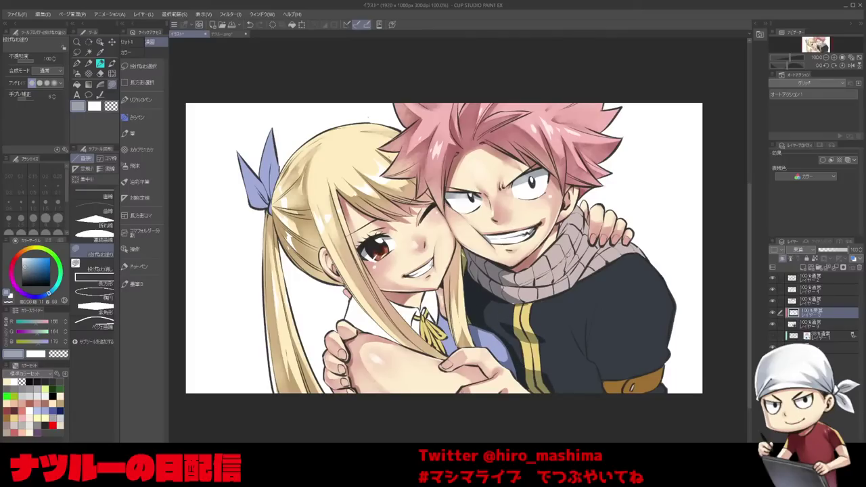
# Lasso-fill shadows along the scarf folds and on the boy's jacket sleeve and brown band.
pyautogui.moveTo(553, 266); pyautogui.dragTo(528, 280)
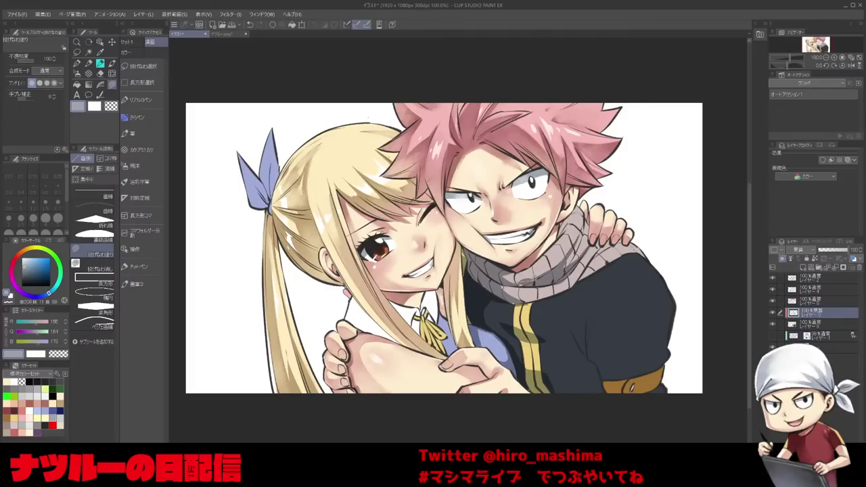
pyautogui.moveTo(550, 295); pyautogui.dragTo(531, 289)
pyautogui.moveTo(594, 250); pyautogui.dragTo(581, 279)
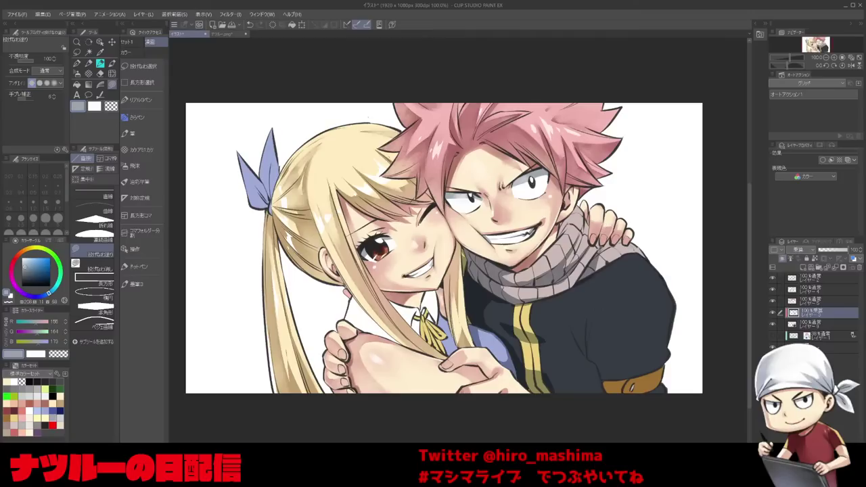
pyautogui.moveTo(585, 229); pyautogui.dragTo(594, 238)
pyautogui.hotkey('ctrl', 'z')
pyautogui.moveTo(567, 212)
pyautogui.mouseDown()
pyautogui.moveTo(558, 239)
pyautogui.moveTo(613, 249)
pyautogui.moveTo(634, 240)
pyautogui.moveTo(595, 270)
pyautogui.mouseUp()
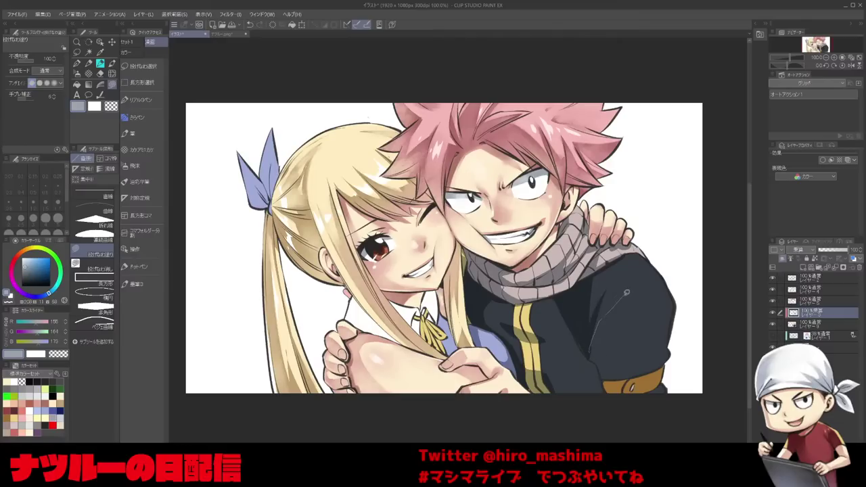
pyautogui.moveTo(633, 374)
pyautogui.mouseDown()
pyautogui.moveTo(650, 388)
pyautogui.moveTo(626, 384)
pyautogui.mouseUp()
pyautogui.moveTo(591, 356)
pyautogui.mouseDown()
pyautogui.moveTo(591, 384)
pyautogui.moveTo(607, 405)
pyautogui.moveTo(590, 385)
pyautogui.mouseUp()
# Lasso-fill shadows on the girl's collar, yellow neck bow and blue hair ribbon.
pyautogui.press('^')
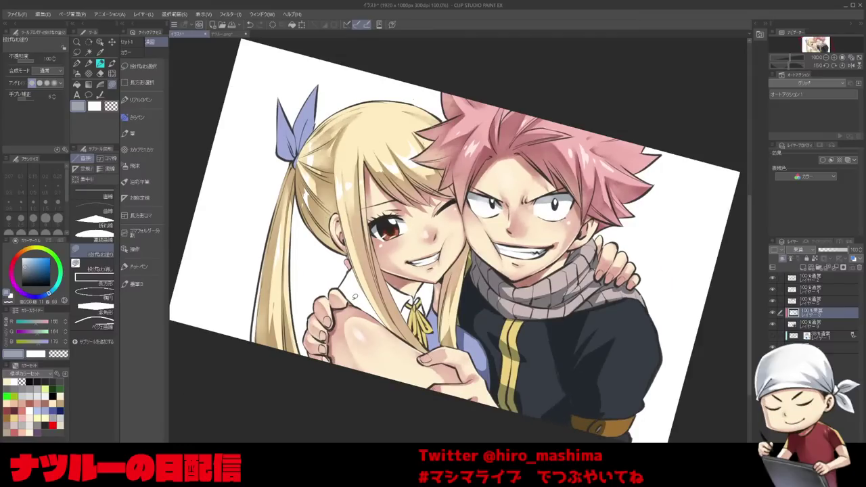
pyautogui.press('-')
pyautogui.moveTo(375, 316)
pyautogui.mouseDown()
pyautogui.moveTo(382, 326)
pyautogui.moveTo(422, 316)
pyautogui.mouseUp()
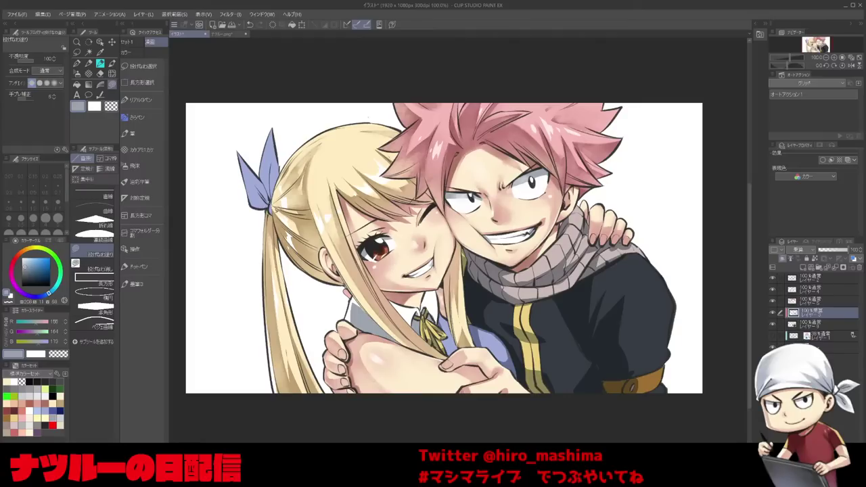
pyautogui.moveTo(256, 176)
pyautogui.mouseDown()
pyautogui.moveTo(267, 197)
pyautogui.moveTo(316, 238)
pyautogui.mouseUp()
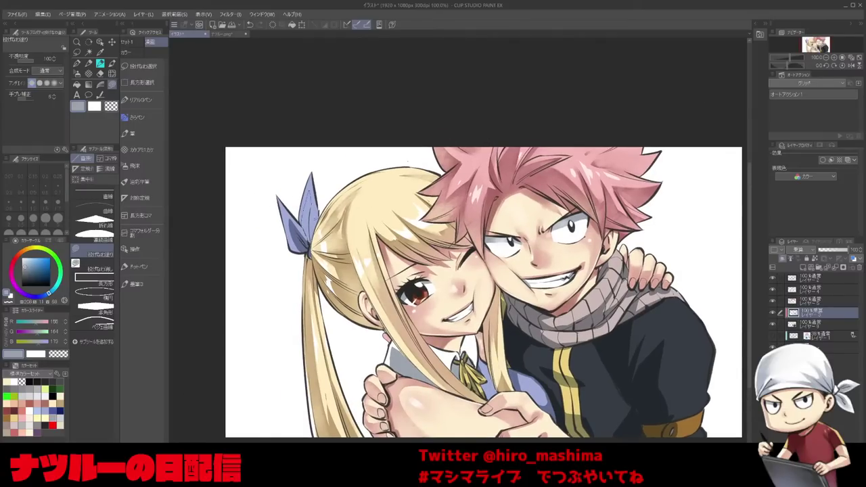
pyautogui.moveTo(314, 207); pyautogui.dragTo(311, 195)
# Sample the hair ribbon's blue from the flat-colour layer and make the Multiply shadow layer active again.
pyautogui.click(818, 323)
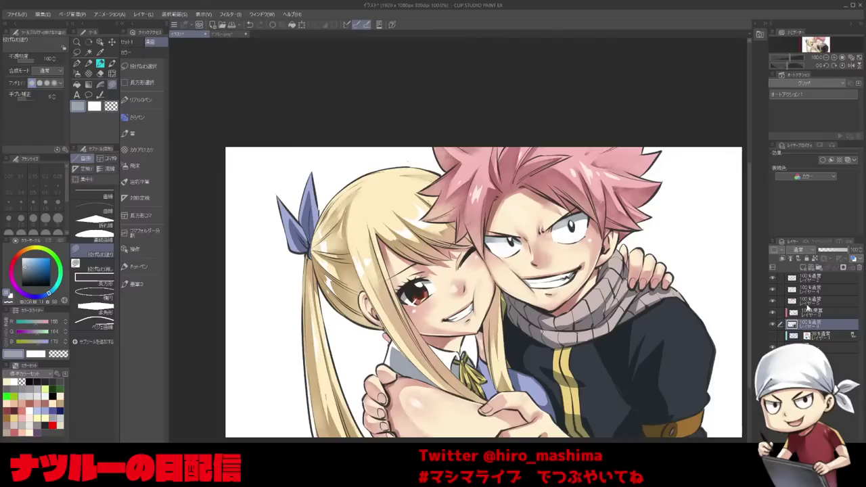
pyautogui.hotkey('ctrl', '+')
pyautogui.hotkey('ctrl', '+')
pyautogui.keyDown('alt'); pyautogui.click(320, 249); pyautogui.keyUp('alt')
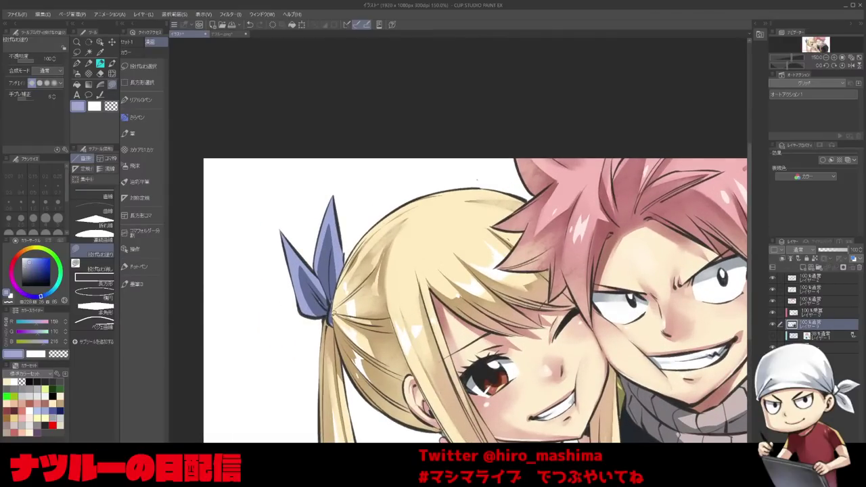
pyautogui.scroll(-2, 329, 291)
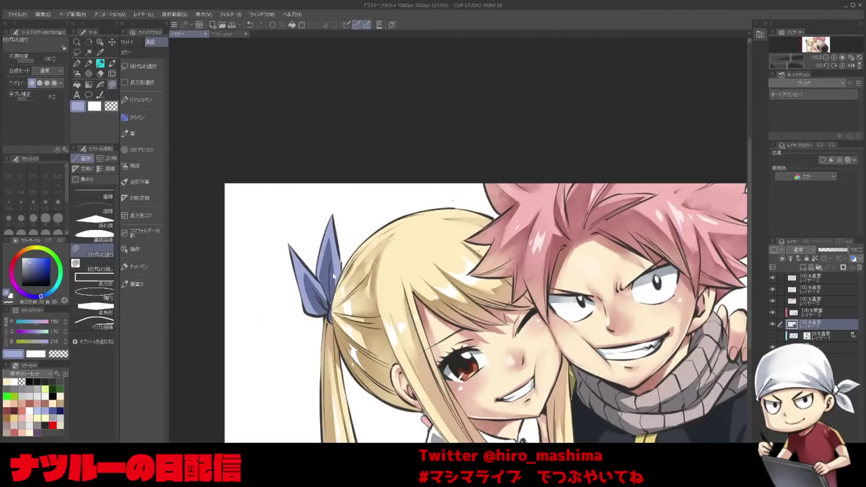
pyautogui.click(817, 313)
pyautogui.scroll(-1, 724, 376)
pyautogui.moveTo(675, 418); pyautogui.dragTo(576, 365)
pyautogui.hotkey('ctrl', '+')
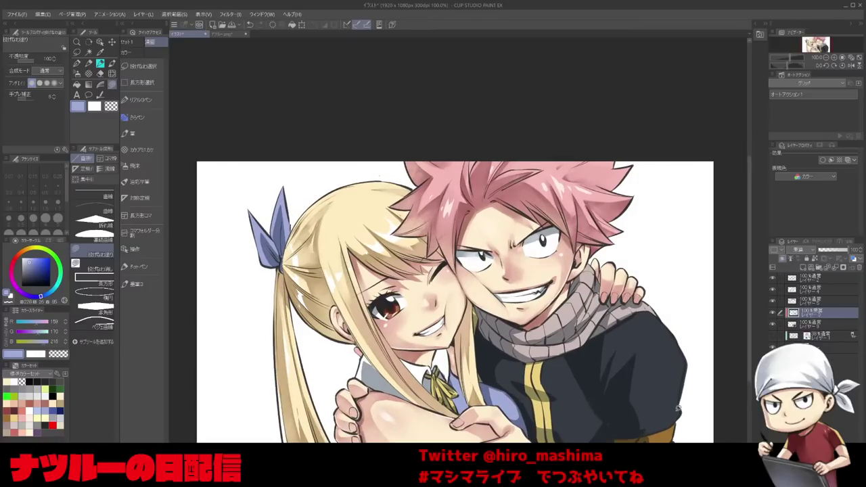
# Brush the sampled blue over the girl's collar shading with the dry oil-paint brush, reducing its size between strokes.
pyautogui.press('p')
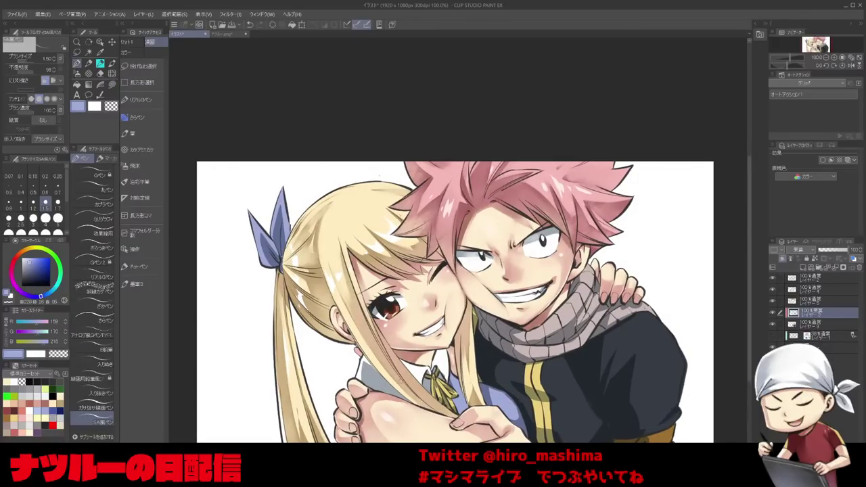
pyautogui.press('b')
pyautogui.press(']')
pyautogui.press(']')
pyautogui.press(']')
pyautogui.press(']')
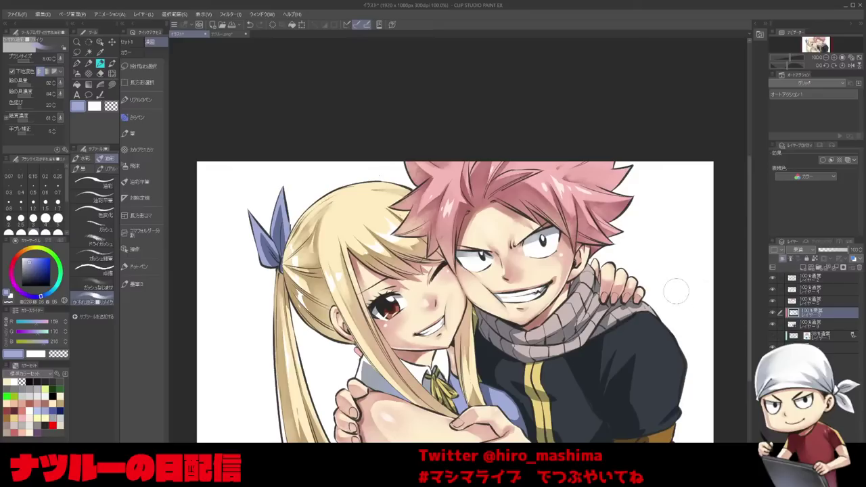
pyautogui.moveTo(374, 381); pyautogui.dragTo(400, 393)
pyautogui.press('[')
pyautogui.press('[')
pyautogui.press('[')
pyautogui.moveTo(365, 365)
pyautogui.mouseDown()
pyautogui.moveTo(358, 378)
pyautogui.moveTo(406, 398)
pyautogui.moveTo(366, 372)
pyautogui.moveTo(355, 347)
pyautogui.moveTo(392, 369)
pyautogui.mouseUp()
# Rework the girl's white collar shading with the dry oil-paint brush, alternating the blue and the transparent colour.
pyautogui.press('c')
pyautogui.press(']')
pyautogui.press(']')
pyautogui.press('c')
pyautogui.moveTo(360, 340); pyautogui.dragTo(384, 363)
pyautogui.press('[')
pyautogui.press('[')
pyautogui.press('[')
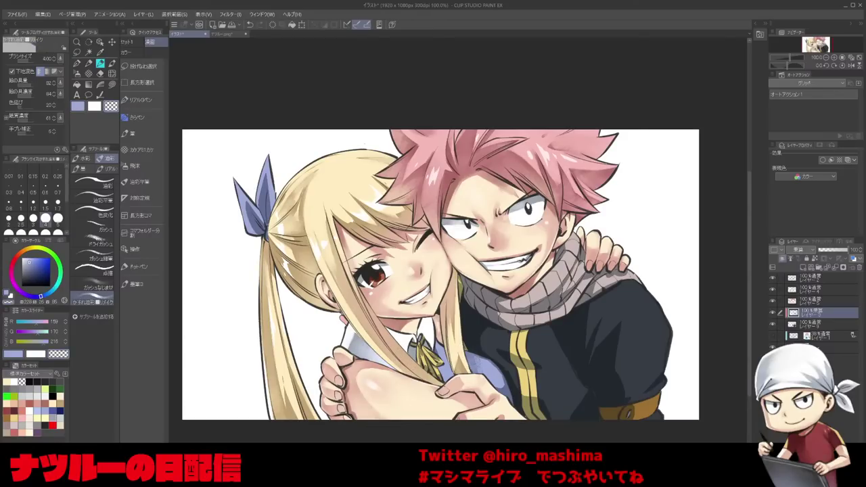
# Refine the shadow on the girl's collar beside the neck bow with the oil-paint brush at size 3.
pyautogui.press('[')
pyautogui.press('c')
pyautogui.press('c')
pyautogui.press('c')
pyautogui.moveTo(424, 316)
pyautogui.mouseDown()
pyautogui.moveTo(420, 336)
pyautogui.moveTo(434, 345)
pyautogui.mouseUp()
pyautogui.press('c')
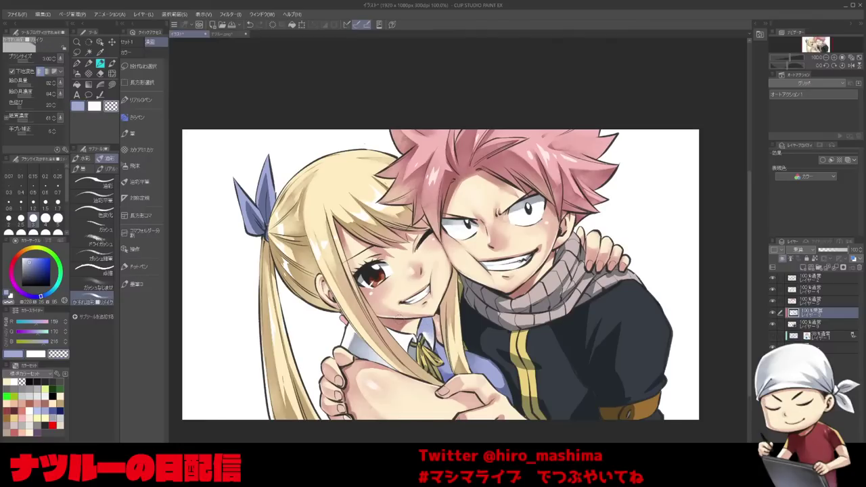
# Brush soft shading strokes over both loops of the girl's blue hair ribbon at size 3.
pyautogui.moveTo(248, 205); pyautogui.dragTo(254, 232)
pyautogui.moveTo(238, 197); pyautogui.dragTo(263, 234)
pyautogui.press('c')
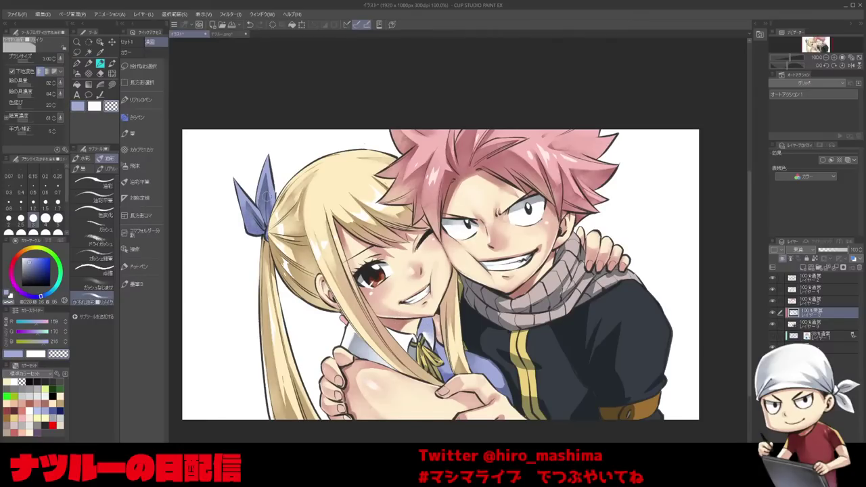
pyautogui.press('c')
pyautogui.press(']')
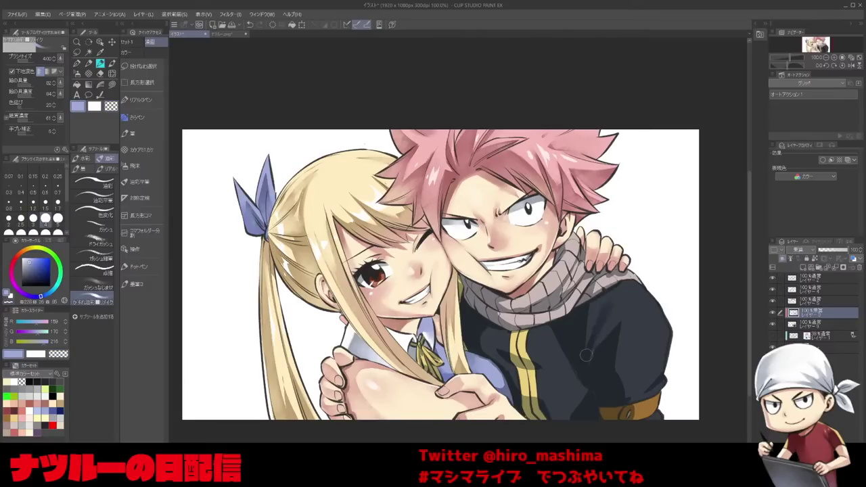
# Blend the hard shadow shapes on the boy's jacket sleeve, varying the brush between size 2 and 6.
pyautogui.press('[')
pyautogui.press('[')
pyautogui.press('[')
pyautogui.press('[')
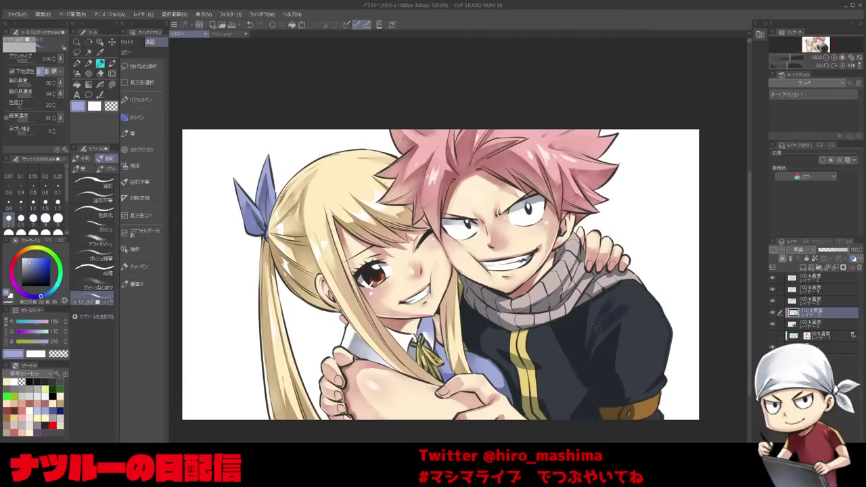
pyautogui.press(']')
pyautogui.press(']')
pyautogui.press(']')
pyautogui.press(']')
pyautogui.press(']')
pyautogui.press(']')
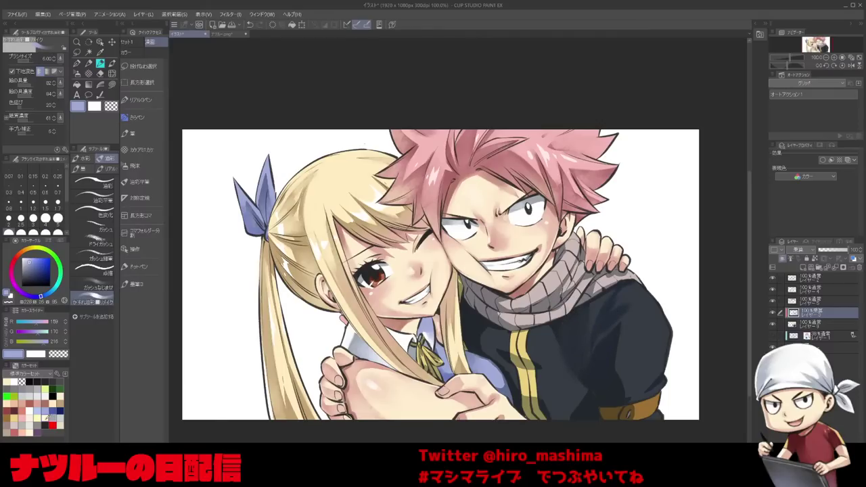
# Sample the grey shadow tone from the jacket sleeve and brush the jacket folds, going down to about size 1.
pyautogui.keyDown('alt'); pyautogui.click(616, 331); pyautogui.keyUp('alt')
pyautogui.press('[')
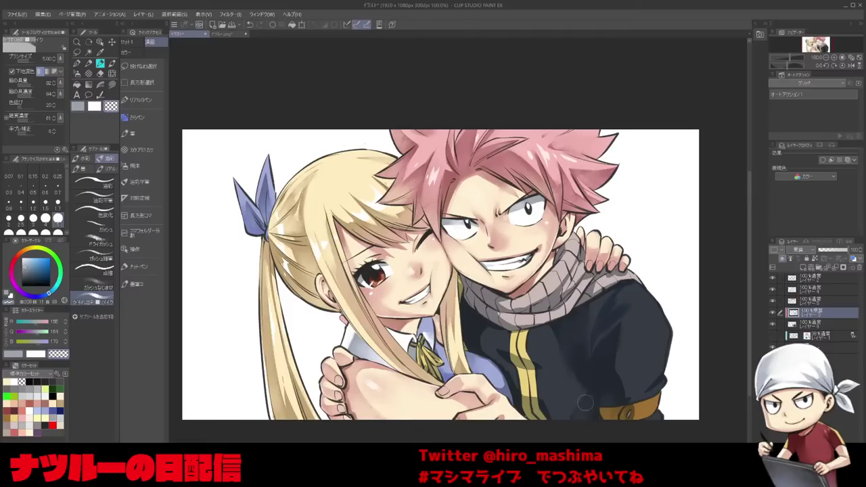
pyautogui.press('^')
pyautogui.press('^')
pyautogui.press('[')
pyautogui.press('[')
pyautogui.press('[')
pyautogui.press('[')
pyautogui.press('[')
pyautogui.press('^')
pyautogui.press('^')
pyautogui.press('[')
pyautogui.press('[')
pyautogui.press('[')
pyautogui.press('[')
pyautogui.press('[')
pyautogui.press(']')
pyautogui.press(']')
pyautogui.press(']')
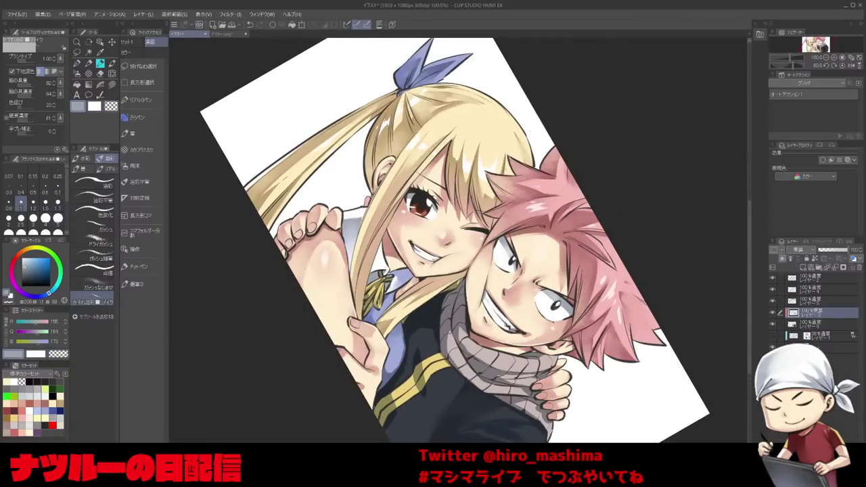
pyautogui.press('-')
pyautogui.press('-')
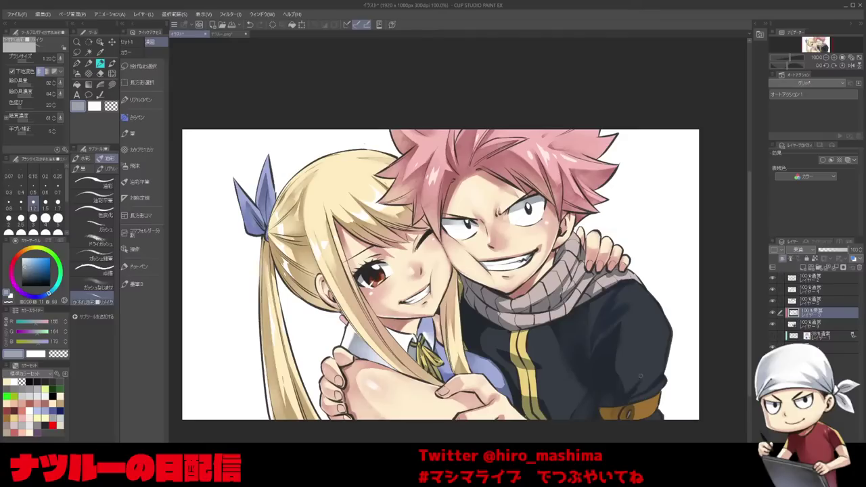
# Brush grey shading along the outer edge of the boy's sleeve, enlarging the brush from size 2.5 to 5.
pyautogui.press(']')
pyautogui.press(']')
pyautogui.press(']')
pyautogui.press(']')
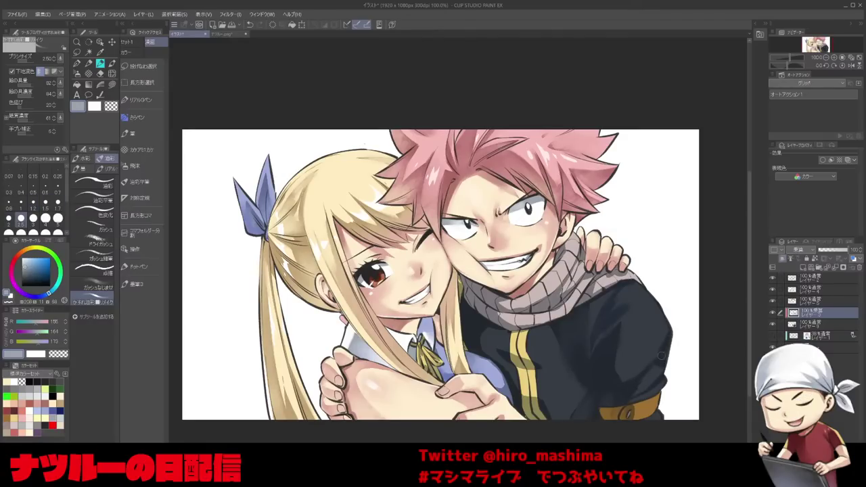
pyautogui.press('^')
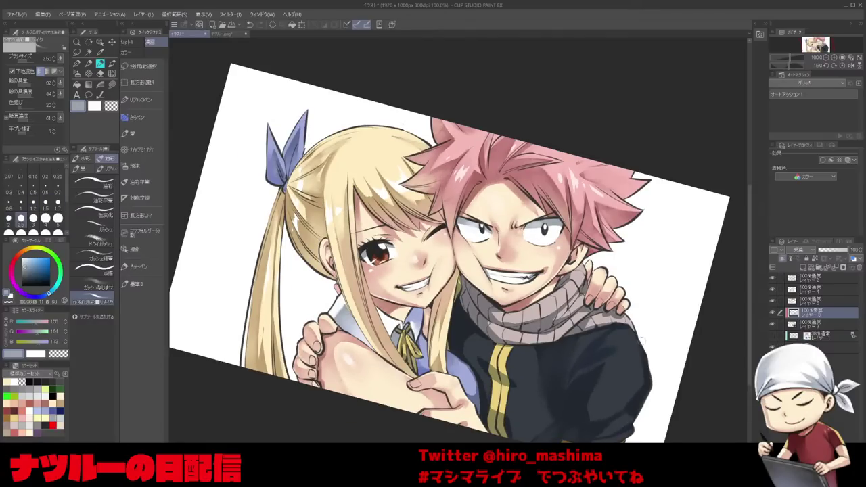
pyautogui.press(']')
pyautogui.press(']')
pyautogui.press(']')
pyautogui.press('@')
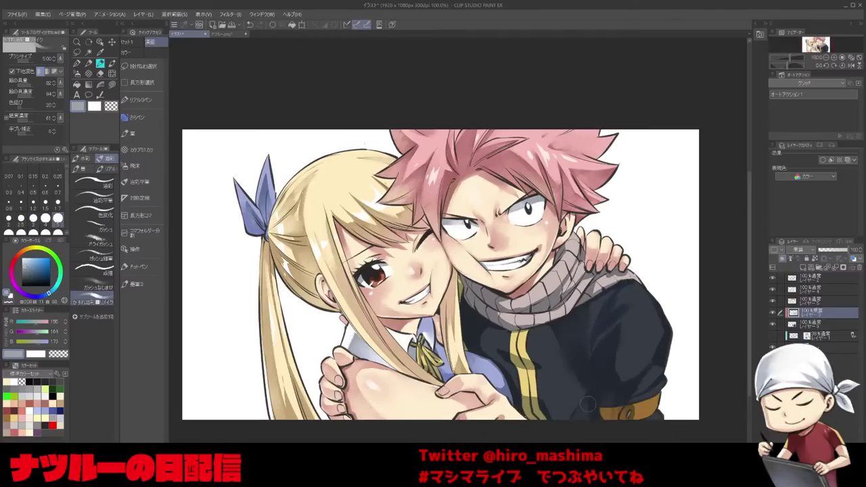
# Shade the lower sleeve above the brown band and the jacket beside the yellow stripe with smaller grey strokes.
pyautogui.press('[')
pyautogui.press('[')
pyautogui.press('[')
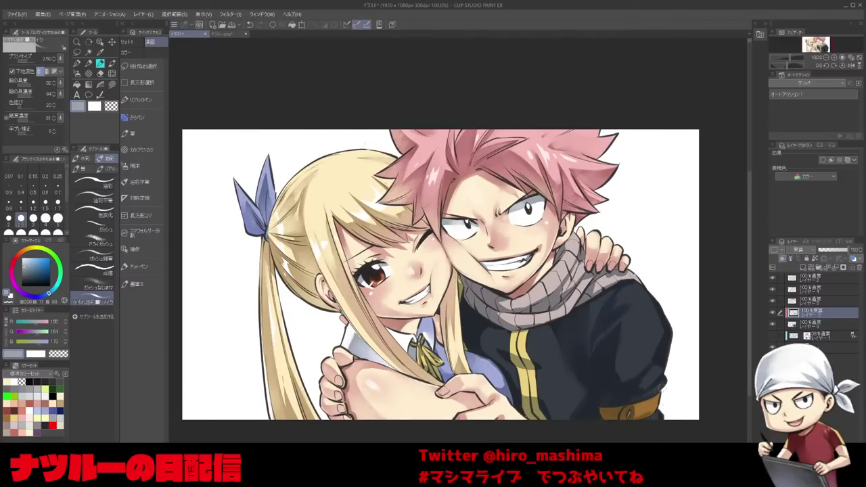
pyautogui.press(']')
pyautogui.press('^')
pyautogui.press('^')
pyautogui.press('[')
pyautogui.press('[')
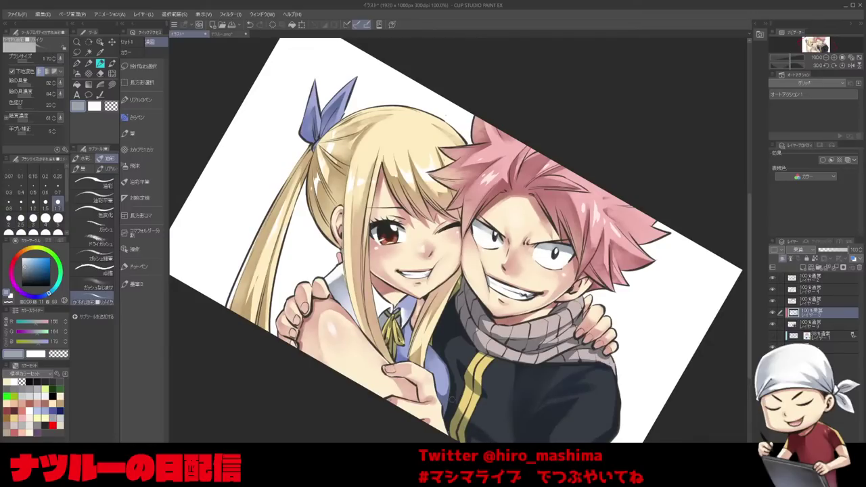
# Lighten the jacket shading around the yellow stripes with the transparent colour at brush size 6.
pyautogui.press(']')
pyautogui.press(']')
pyautogui.press('c')
pyautogui.press(']')
pyautogui.press(']')
pyautogui.press(']')
pyautogui.press(']')
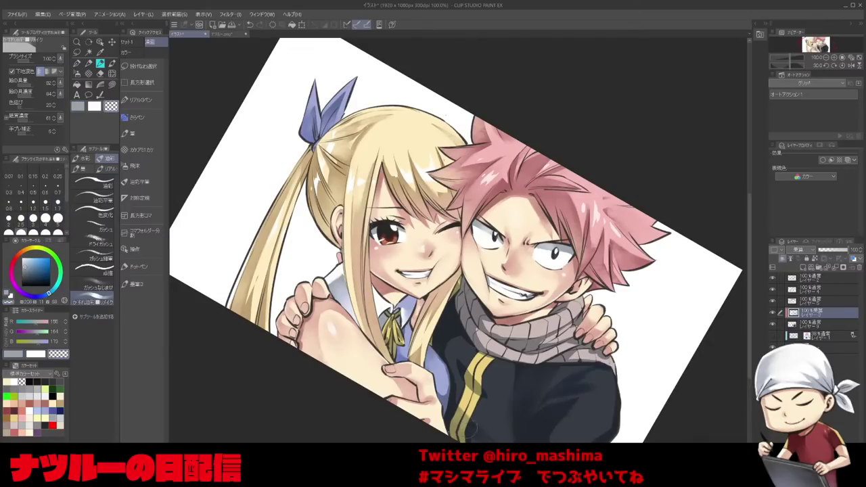
pyautogui.press('-')
pyautogui.press(']')
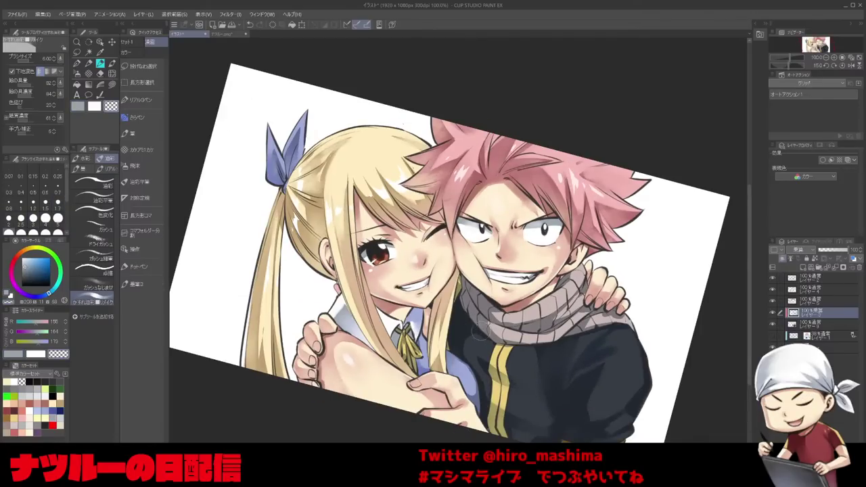
# Add grey shading to the jacket's chest and below the scarf with the brush at size 4 and 3.
pyautogui.press('^')
pyautogui.press('^')
pyautogui.press('[')
pyautogui.press('[')
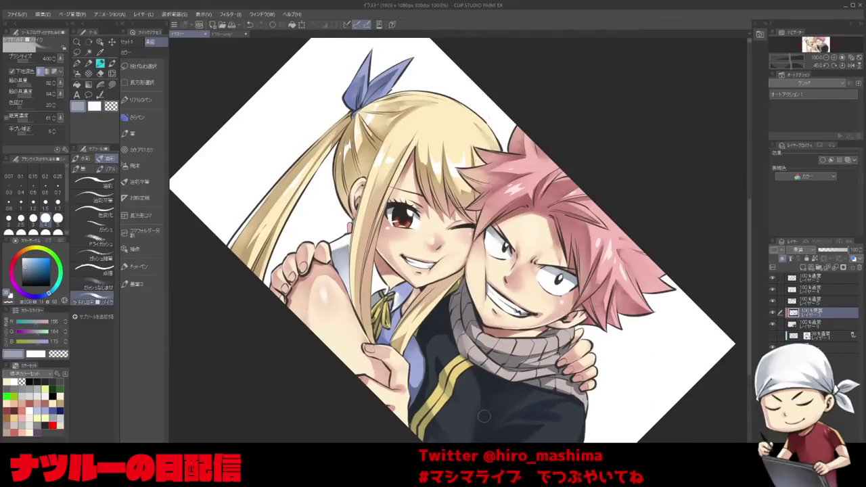
pyautogui.press('[')
pyautogui.press('-')
pyautogui.press('-')
pyautogui.press('-')
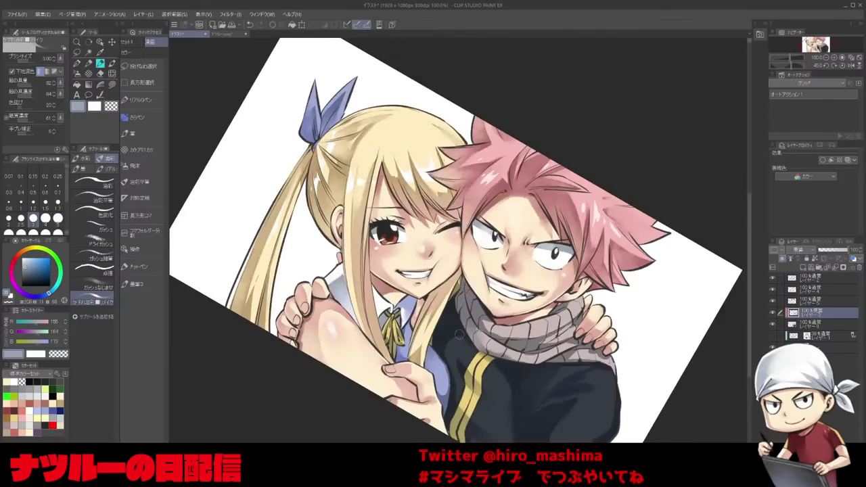
# Soften the jacket shading on the chest and shoulder with the transparent colour at brush sizes 4 and 6.
pyautogui.press(']')
pyautogui.press(']')
pyautogui.press(']')
pyautogui.press('[')
pyautogui.press('[')
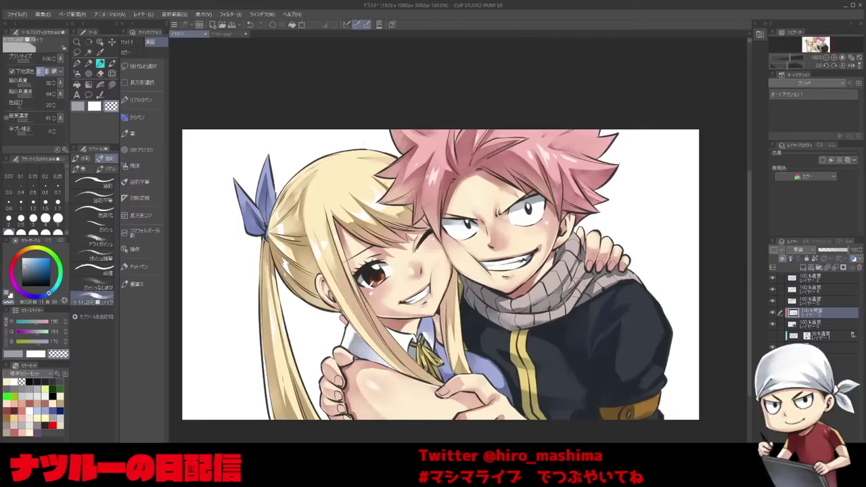
pyautogui.press('-')
pyautogui.press('-')
pyautogui.press('-')
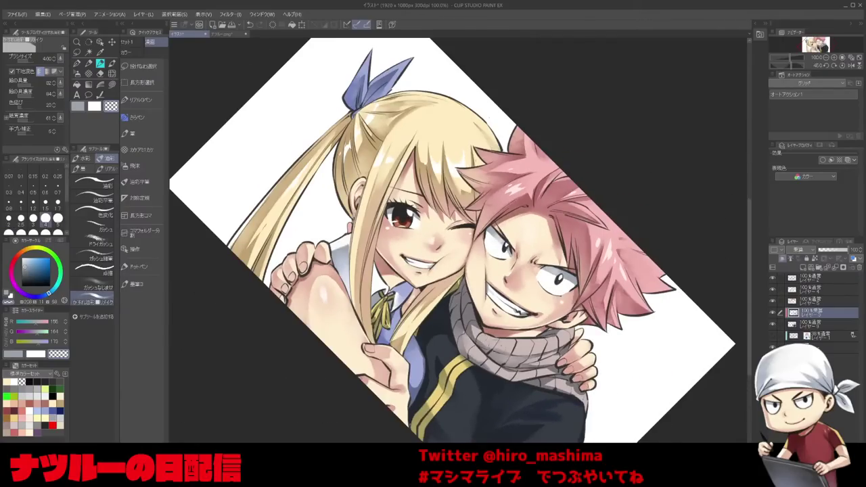
pyautogui.press(']')
pyautogui.press(']')
pyautogui.press('-')
pyautogui.press('-')
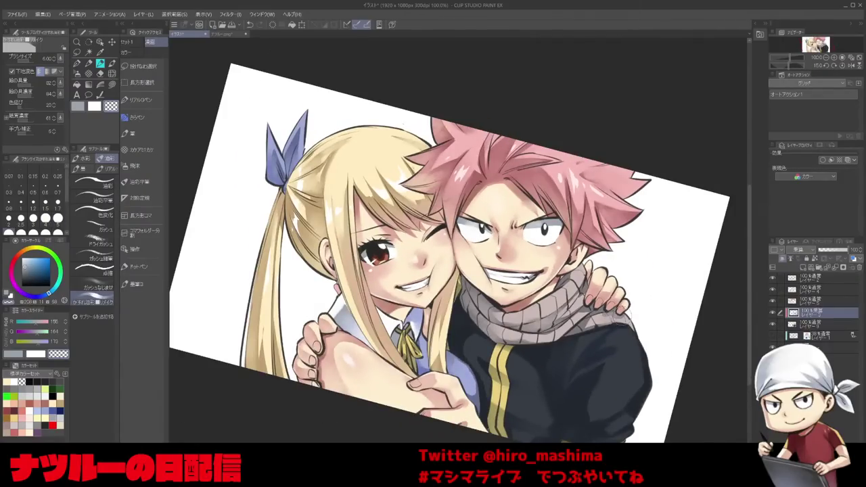
pyautogui.press('-')
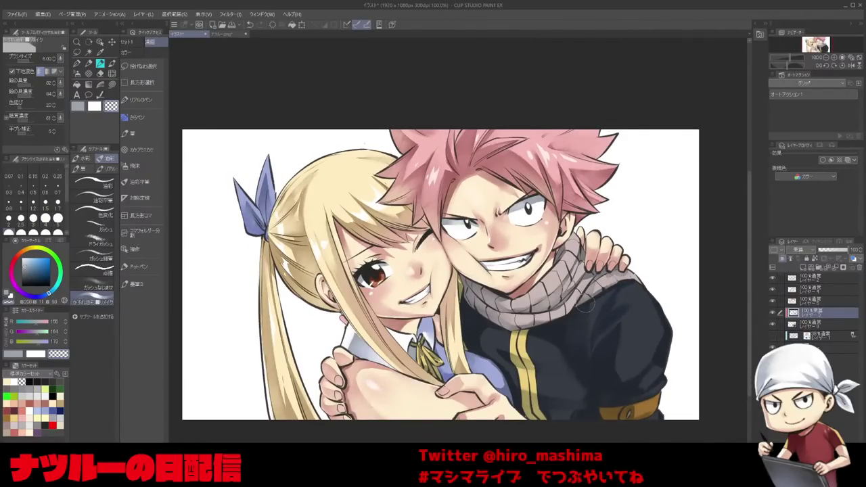
# Check the skin layer by hiding and showing it, and add a new clipped layer above it.
pyautogui.click(812, 289)
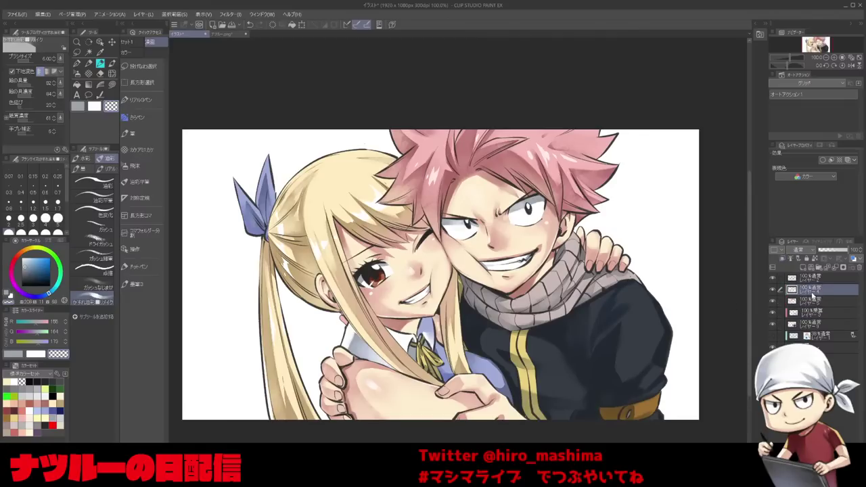
pyautogui.click(772, 289)
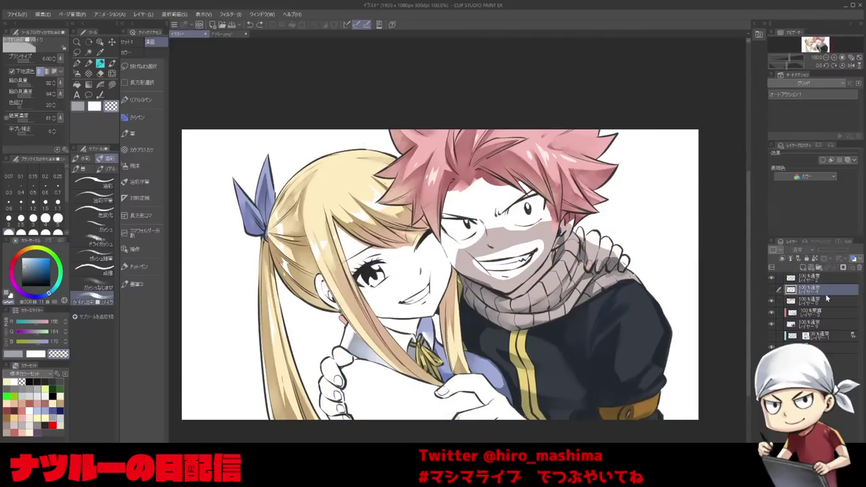
pyautogui.click(772, 288)
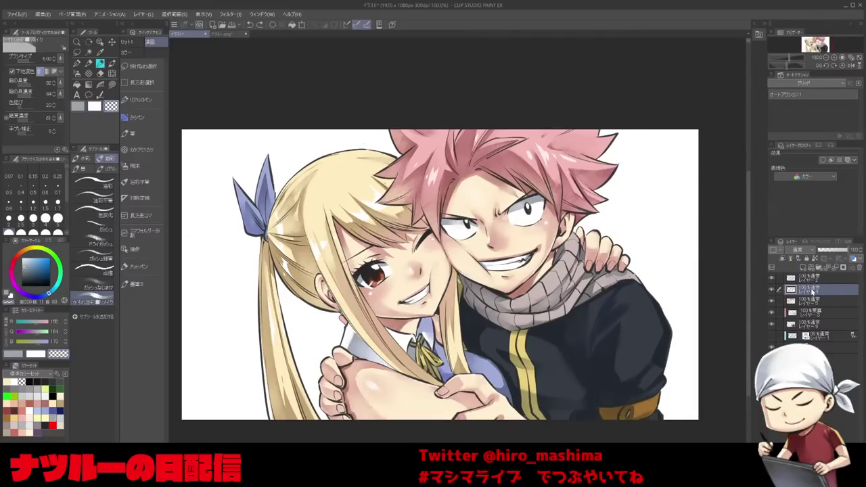
pyautogui.hotkey('ctrl', '+')
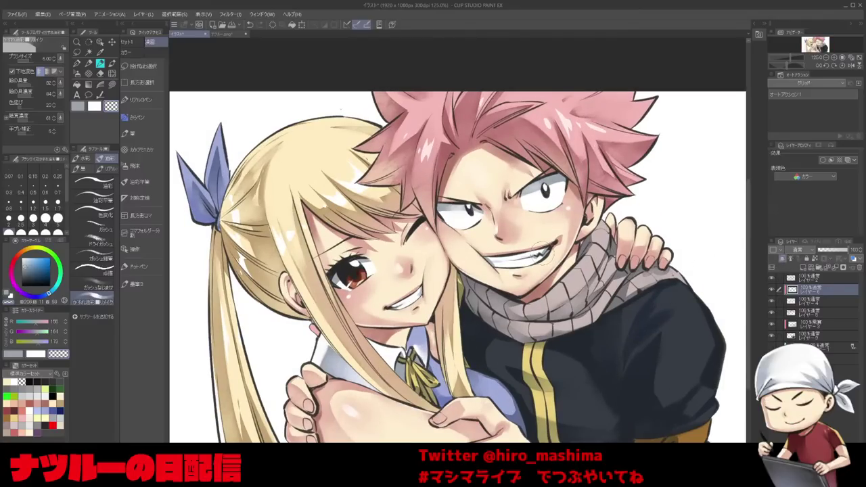
# Sample light pink from the boy's hair and paint the girl's fingernails on his shoulder with the pen.
pyautogui.keyDown('alt'); pyautogui.click(427, 407); pyautogui.keyUp('alt')
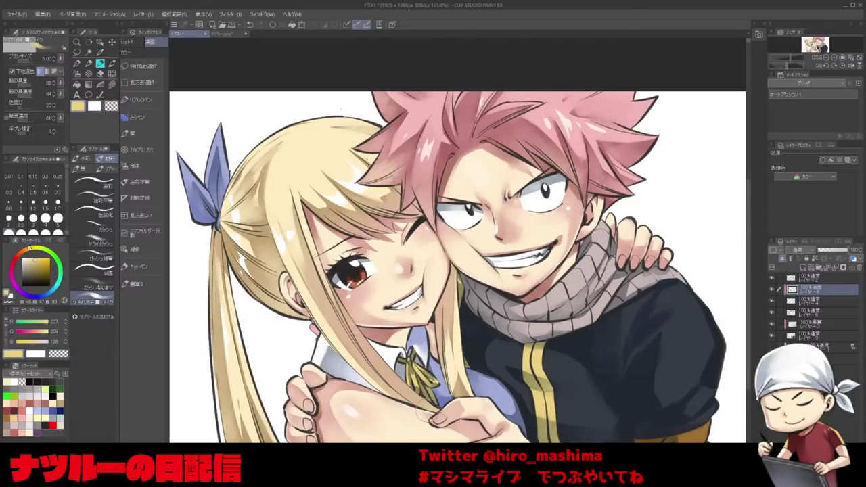
pyautogui.keyDown('alt'); pyautogui.click(577, 130); pyautogui.keyUp('alt')
pyautogui.hotkey('ctrl', '-')
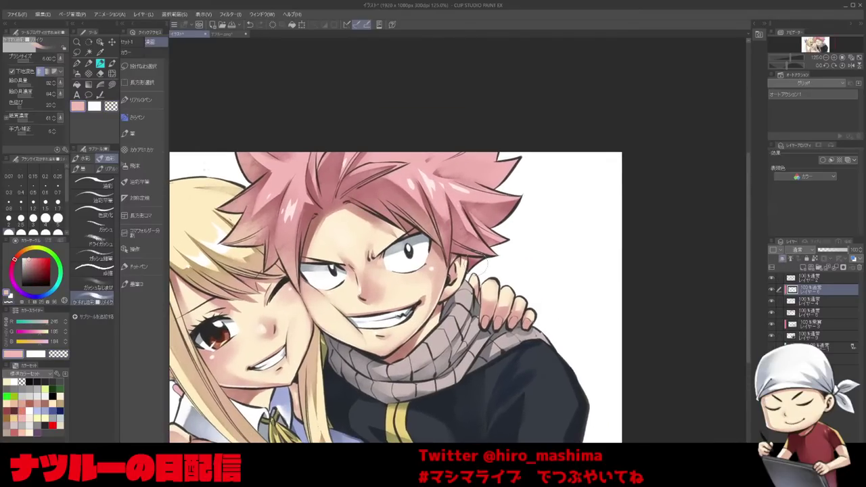
pyautogui.hotkey('ctrl', '+')
pyautogui.hotkey('ctrl', '+')
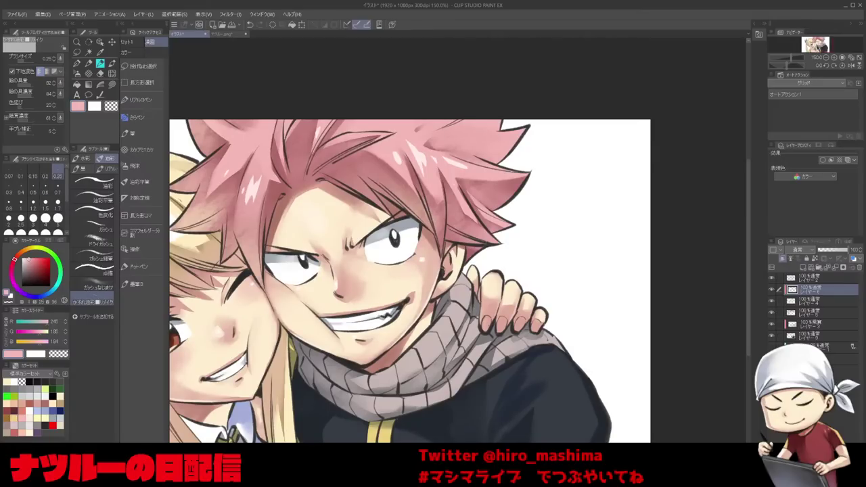
pyautogui.press('p')
pyautogui.press(']')
pyautogui.press('[')
pyautogui.press('[')
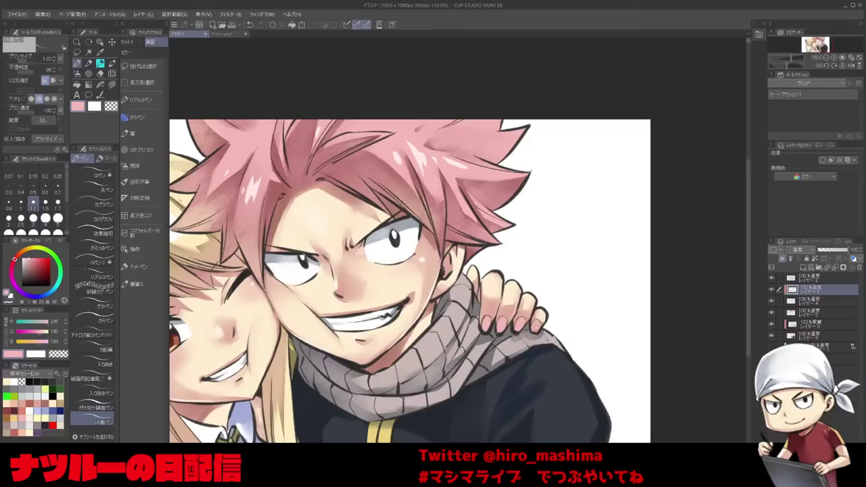
# Sample a pale cream and paint it over parts of the pink fingernails with the pen at size 0.8 to 1.
pyautogui.keyDown('alt'); pyautogui.click(289, 423); pyautogui.keyUp('alt')
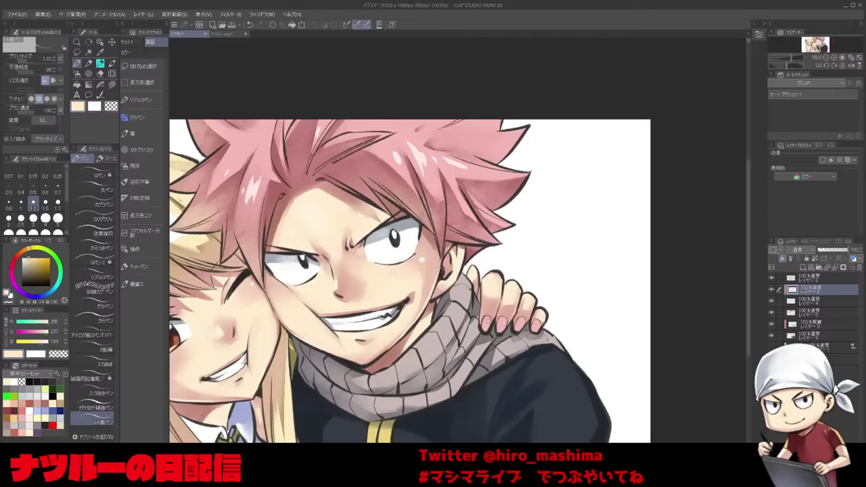
pyautogui.press('[')
pyautogui.press('[')
pyautogui.moveTo(484, 322); pyautogui.dragTo(491, 320)
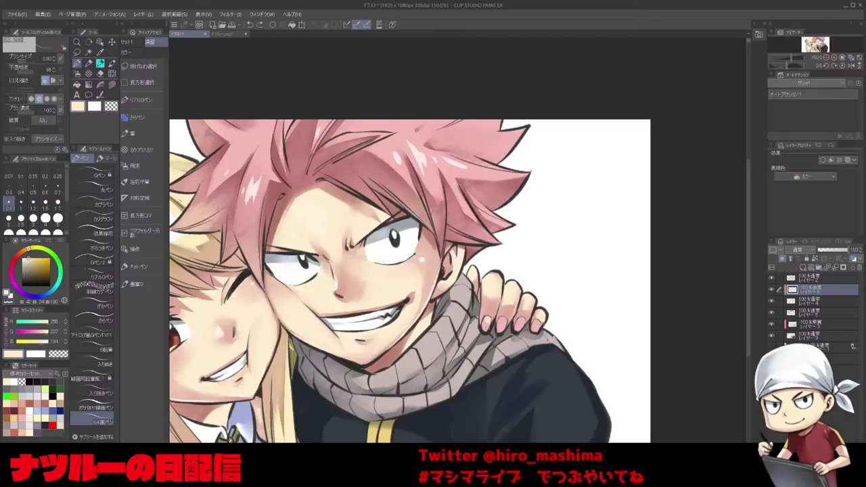
pyautogui.press(']')
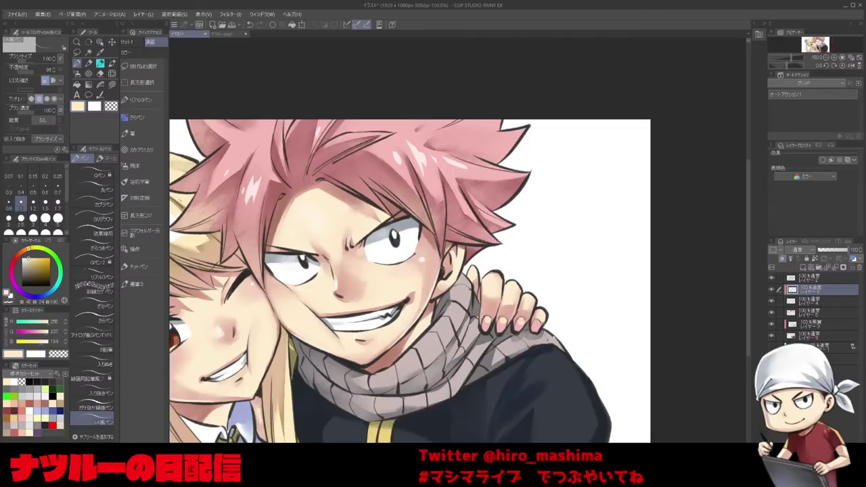
# Sample white and paint a small highlight on one of the girl's fingernails with the pen at size 0.4.
pyautogui.scroll(-2, 541, 301)
pyautogui.moveTo(538, 294); pyautogui.dragTo(571, 261)
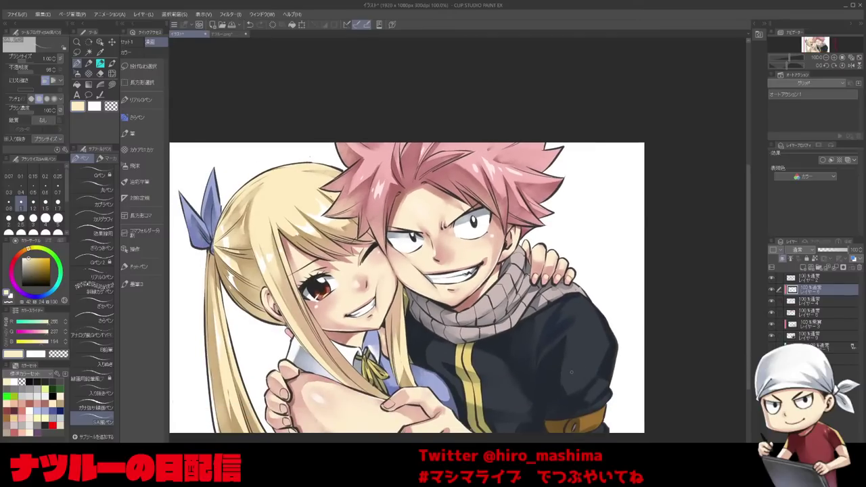
pyautogui.scroll(2, 574, 298)
pyautogui.keyDown('alt'); pyautogui.click(533, 206); pyautogui.keyUp('alt')
pyautogui.scroll(1, 447, 240)
pyautogui.press('[')
pyautogui.press('[')
pyautogui.press('[')
pyautogui.press('[')
pyautogui.press('[')
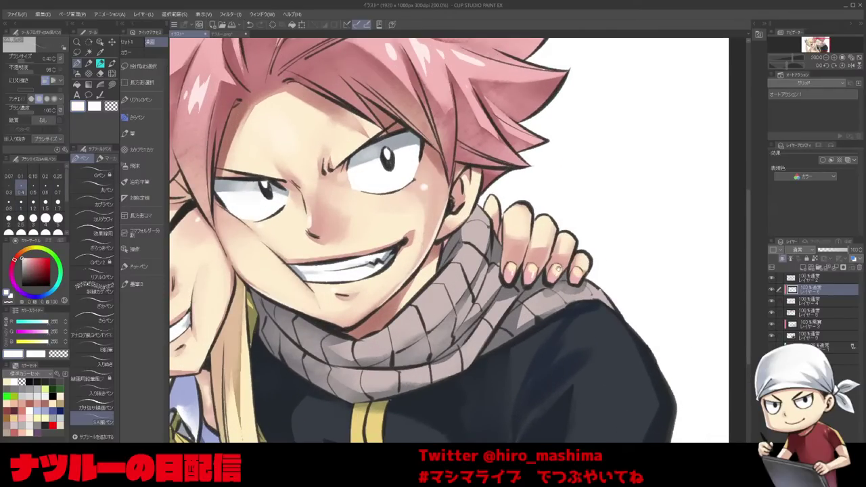
pyautogui.moveTo(557, 268); pyautogui.dragTo(558, 257)
pyautogui.scroll(-2, 450, 253)
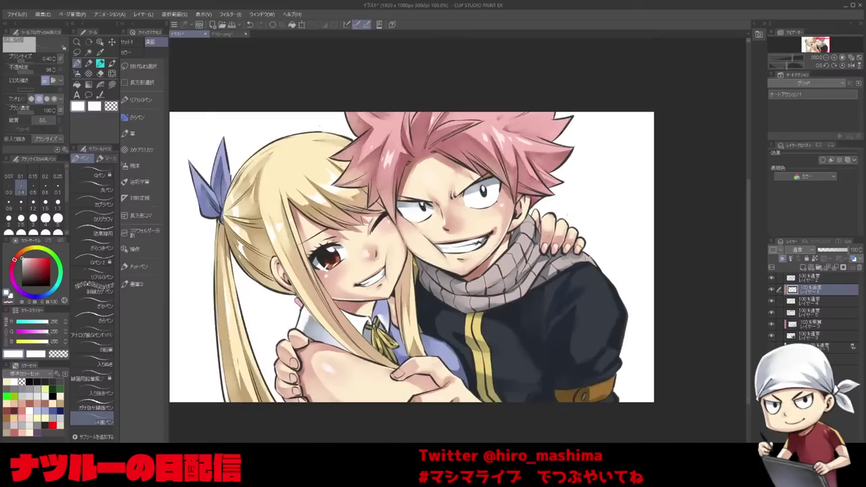
# Add a new clipped layer above the clothes' Multiply layer and set its blending mode to Screen.
pyautogui.click(819, 324)
pyautogui.click(818, 289)
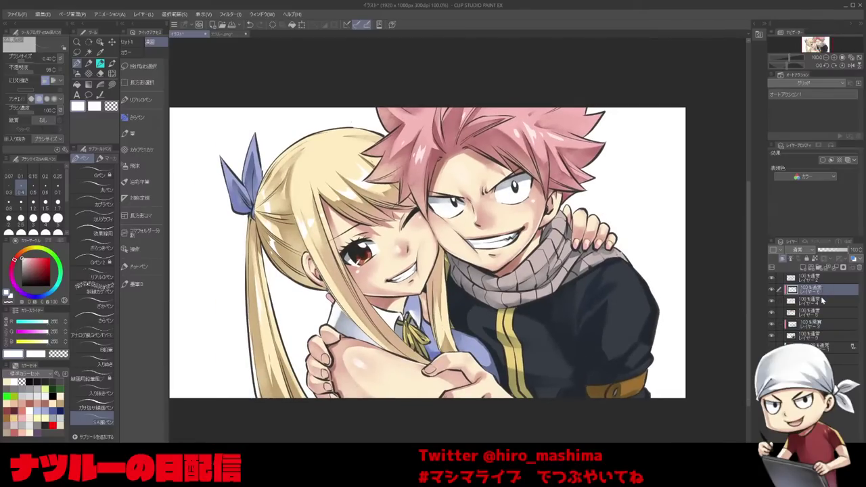
pyautogui.click(811, 313)
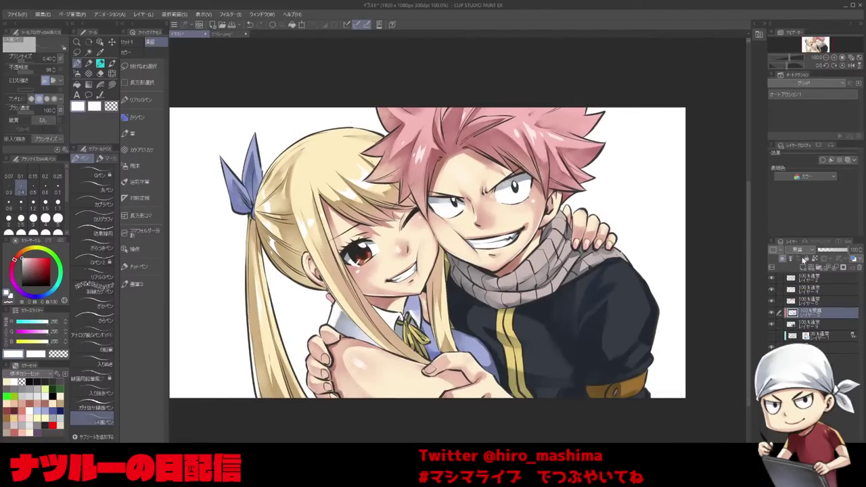
pyautogui.click(790, 261)
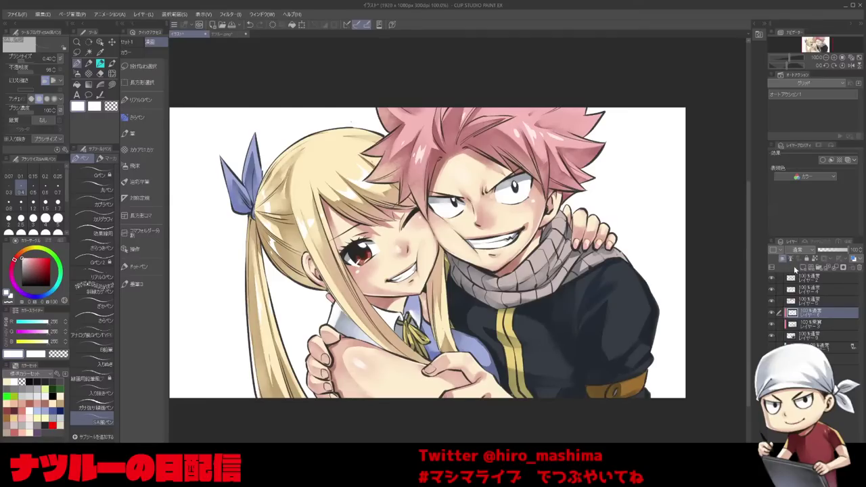
pyautogui.press('^')
pyautogui.click(814, 253)
pyautogui.click(806, 311)
pyautogui.press('-')
pyautogui.press('-')
pyautogui.moveTo(643, 322); pyautogui.dragTo(610, 333)
pyautogui.press('^')
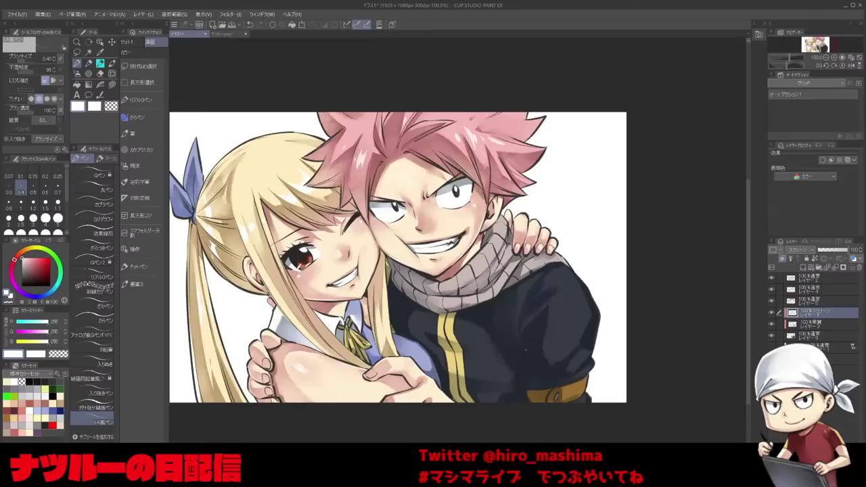
# Sample the light blue of the girl's vest and brush highlights onto it with the oil paint brush, reducing the brush size to 4.
pyautogui.moveTo(410, 325); pyautogui.dragTo(413, 359)
pyautogui.keyDown('alt'); pyautogui.click(416, 382); pyautogui.keyUp('alt')
pyautogui.press(']')
pyautogui.press(']')
pyautogui.press(']')
pyautogui.press(']')
pyautogui.press(']')
pyautogui.press(']')
pyautogui.press(']')
pyautogui.press(']')
pyautogui.press(']')
pyautogui.press('b')
pyautogui.press(']')
pyautogui.press(']')
pyautogui.press(']')
pyautogui.press(']')
pyautogui.press(']')
pyautogui.press(']')
pyautogui.press(']')
pyautogui.press(']')
pyautogui.press(']')
pyautogui.press(']')
pyautogui.press(']')
pyautogui.moveTo(424, 387); pyautogui.dragTo(432, 400)
pyautogui.press('[')
pyautogui.press('[')
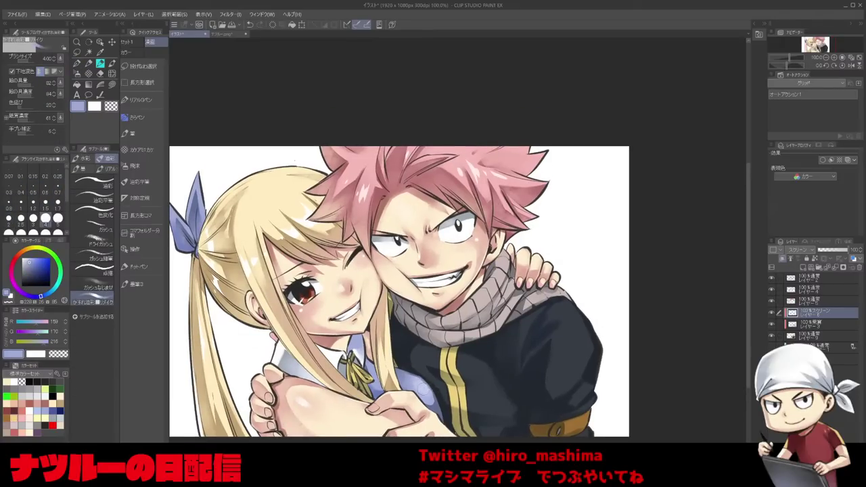
# Sample the dark navy of the boy's jacket and paint an edge highlight along his sleeve at brush size 1.
pyautogui.keyDown('alt'); pyautogui.click(578, 338); pyautogui.keyUp('alt')
pyautogui.press('[')
pyautogui.press('[')
pyautogui.press('[')
pyautogui.press('[')
pyautogui.press('[')
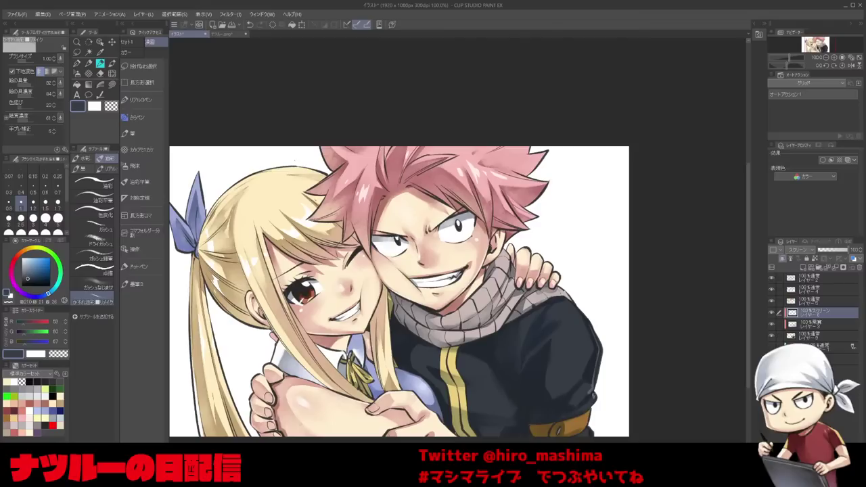
pyautogui.moveTo(586, 412); pyautogui.dragTo(589, 423)
# Sample the brown of the boy's armband and paint a highlight along it at brush size 0.8.
pyautogui.press('^')
pyautogui.press('^')
pyautogui.press('^')
pyautogui.keyDown('alt'); pyautogui.click(373, 432); pyautogui.keyUp('alt')
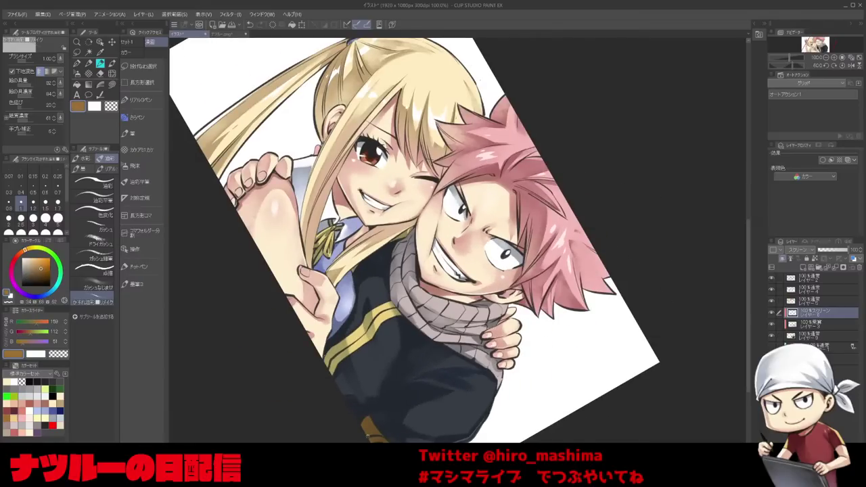
pyautogui.press('[')
pyautogui.moveTo(369, 438); pyautogui.dragTo(382, 441)
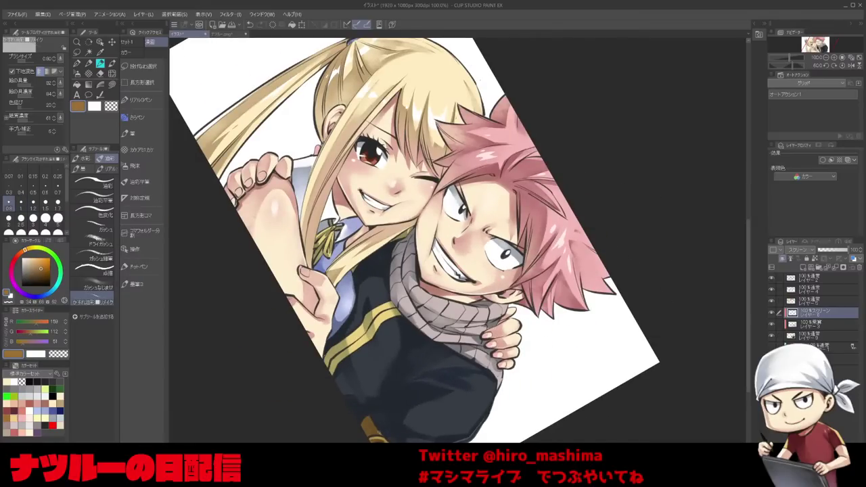
pyautogui.press('-')
pyautogui.press('-')
pyautogui.press('-')
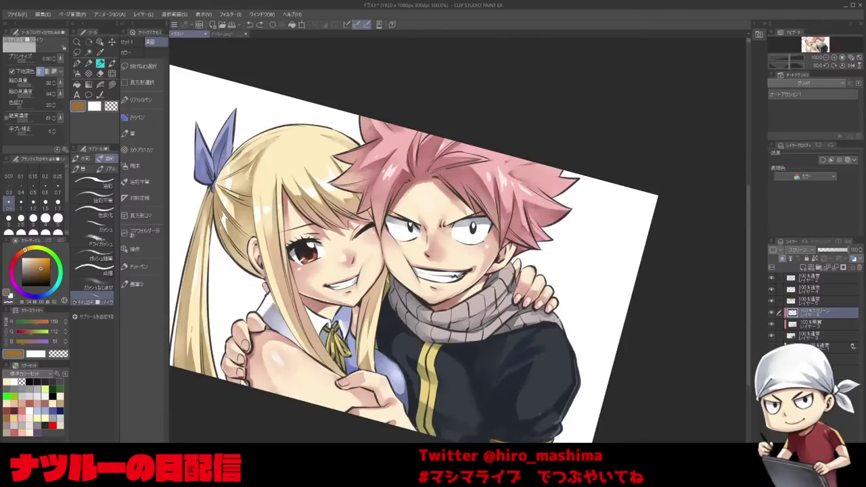
pyautogui.press('-')
# Sample the scarf's greyish pink and brush highlights onto its front folds, reducing the brush size to 3.
pyautogui.keyDown('alt'); pyautogui.click(467, 317); pyautogui.keyUp('alt')
pyautogui.press(']')
pyautogui.press(']')
pyautogui.press(']')
pyautogui.press(']')
pyautogui.press(']')
pyautogui.press(']')
pyautogui.press(']')
pyautogui.press(']')
pyautogui.press(']')
pyautogui.press(']')
pyautogui.press(']')
pyautogui.moveTo(462, 317); pyautogui.dragTo(506, 264)
pyautogui.press('[')
pyautogui.press('[')
pyautogui.press('[')
pyautogui.press('[')
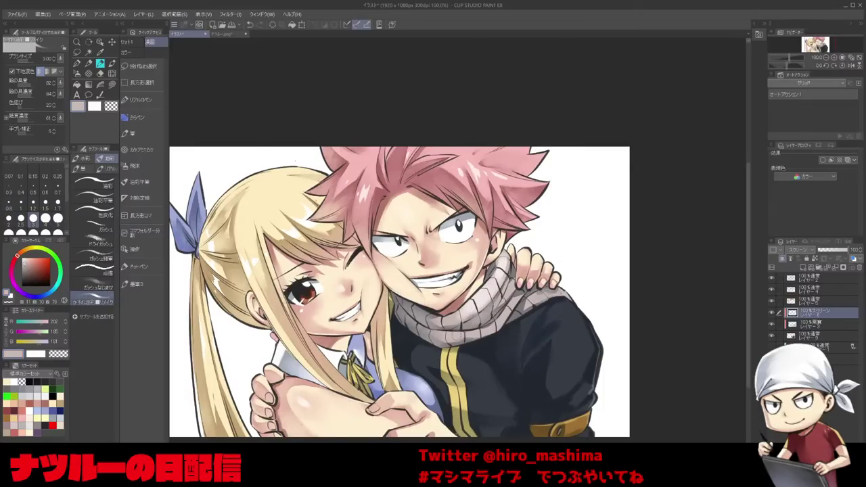
# Brighten more of the scarf's folds around the boy's neck, varying the brush size between 1.2 and 3.
pyautogui.press('^')
pyautogui.press('^')
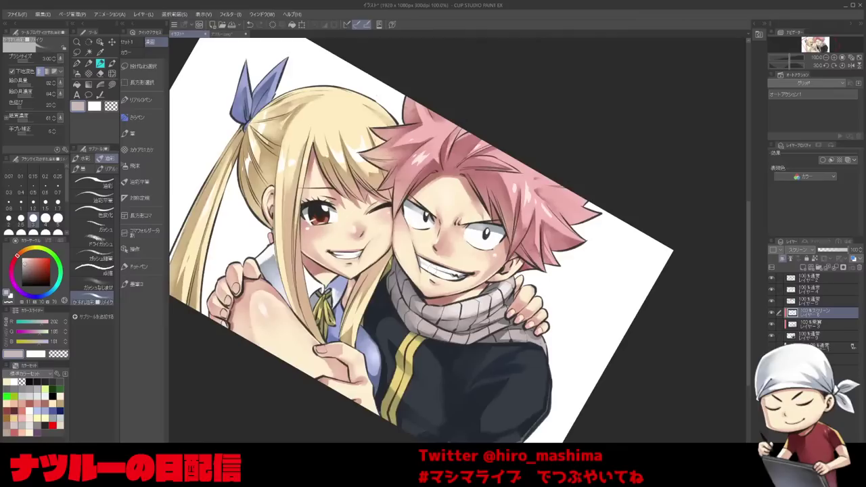
pyautogui.press('^')
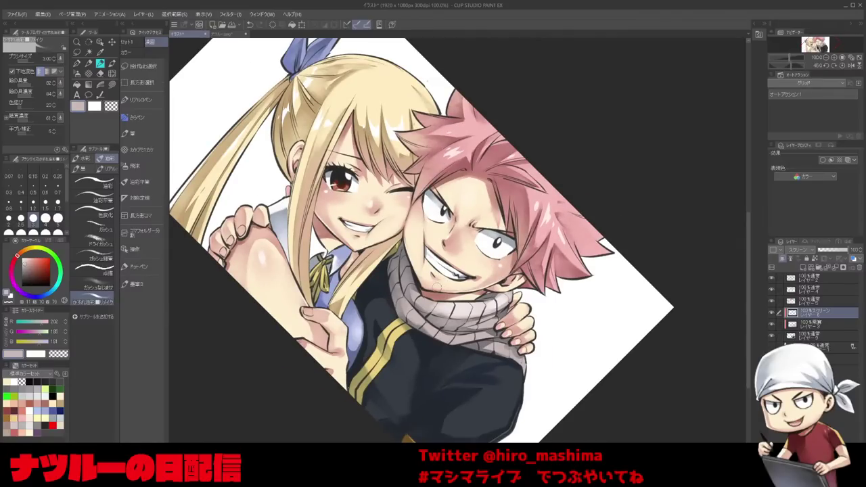
pyautogui.press('-')
pyautogui.press('[')
pyautogui.press('[')
pyautogui.press('[')
pyautogui.press('[')
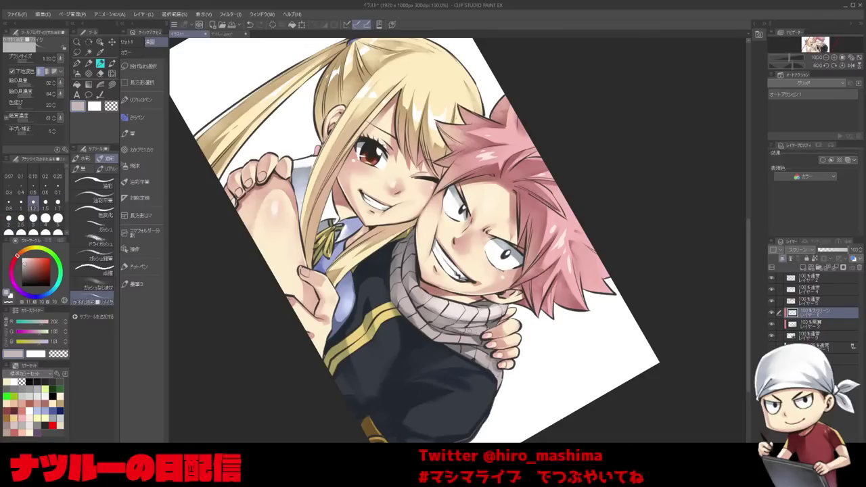
pyautogui.press(']')
pyautogui.press(']')
pyautogui.press(']')
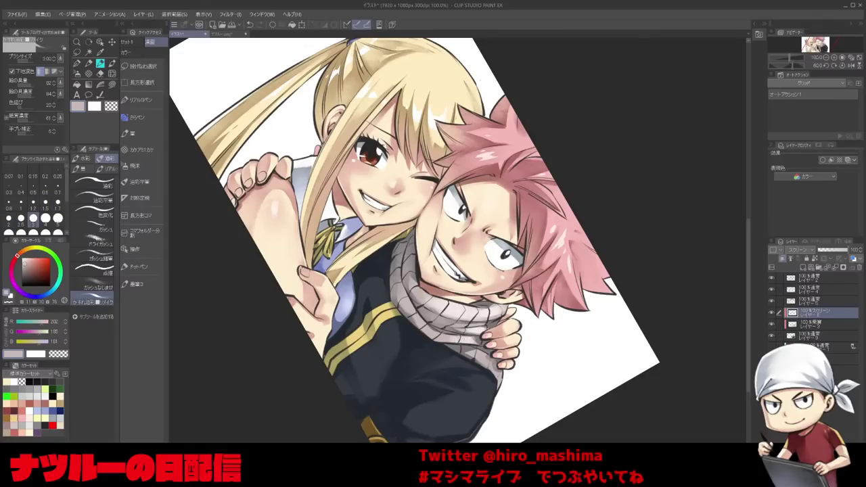
pyautogui.press('-')
pyautogui.press('-')
pyautogui.press('-')
pyautogui.press('-')
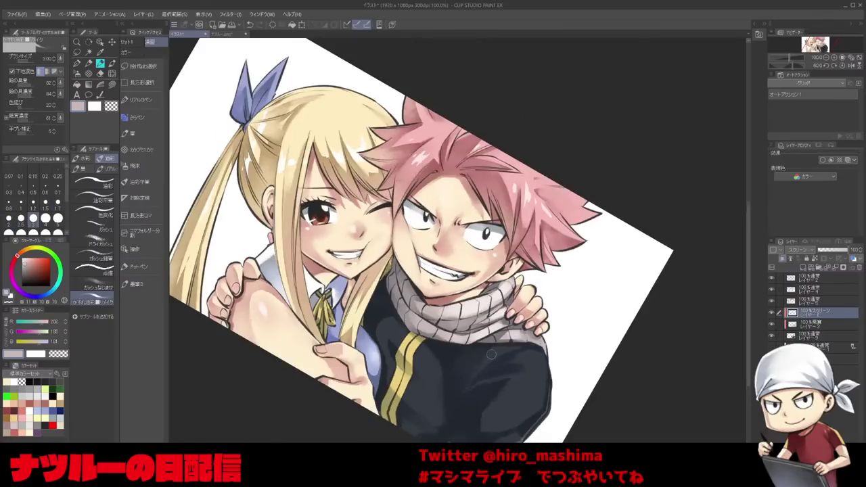
# Refine the scarf highlights toward the shoulder with the brush at sizes 1.7 and 2.
pyautogui.press('[')
pyautogui.press('[')
pyautogui.press('^')
pyautogui.press('^')
pyautogui.press('^')
pyautogui.press('^')
pyautogui.press('[')
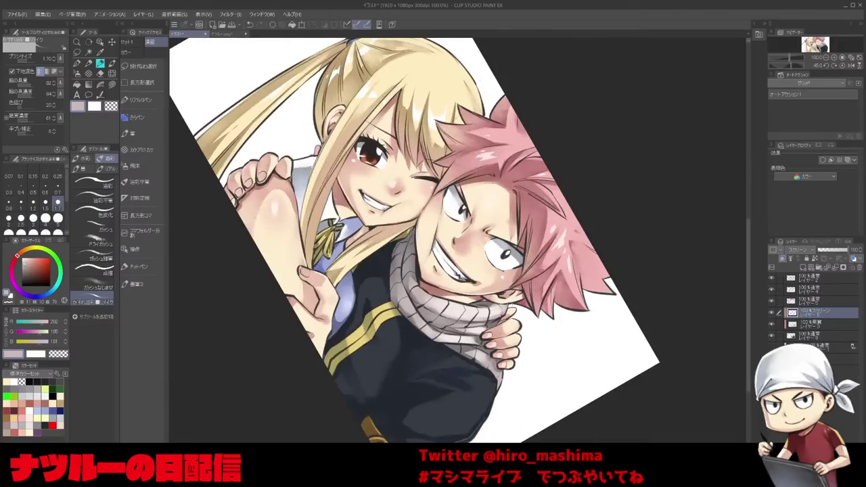
pyautogui.press(']')
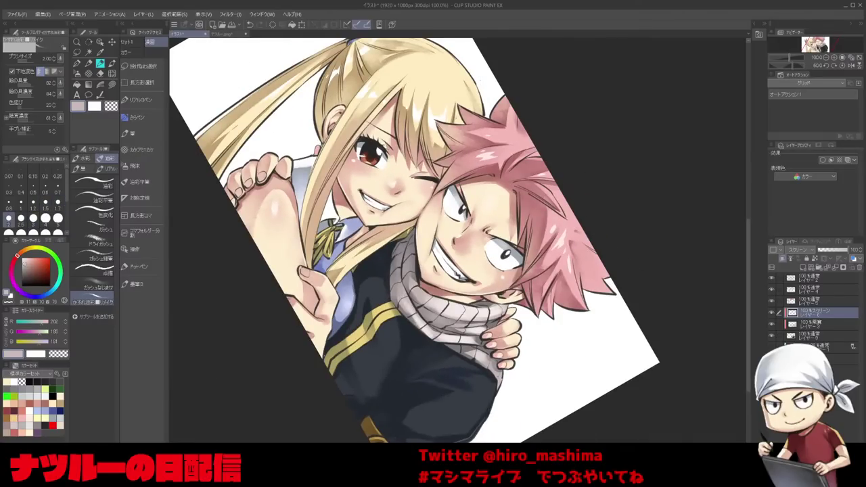
pyautogui.press('-')
pyautogui.press('-')
pyautogui.press('-')
pyautogui.press('-')
pyautogui.scroll(-1, 390, 263)
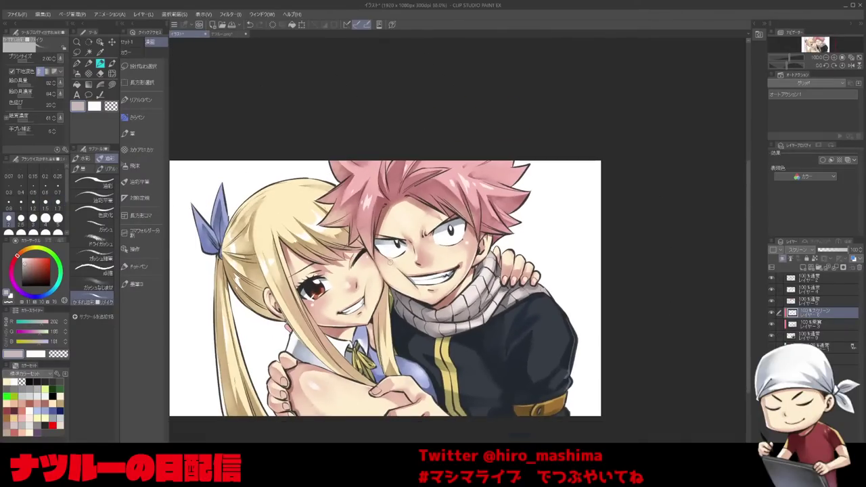
pyautogui.moveTo(575, 422); pyautogui.dragTo(635, 414)
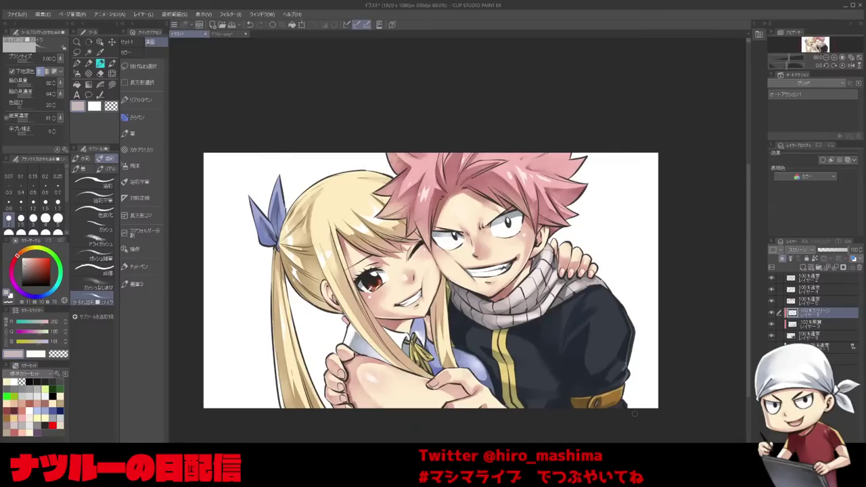
pyautogui.scroll(1, 507, 428)
pyautogui.moveTo(506, 428); pyautogui.dragTo(538, 419)
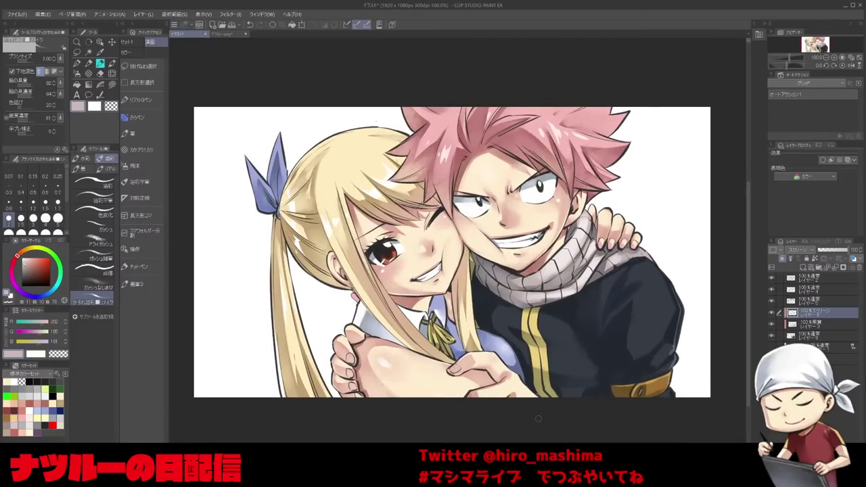
# Merge the clipped Multiply and Screen layers down into the clothes layer, and check the layer above by hiding and showing it.
pyautogui.click(823, 327)
pyautogui.hotkey('ctrl', 'e')
pyautogui.click(816, 314)
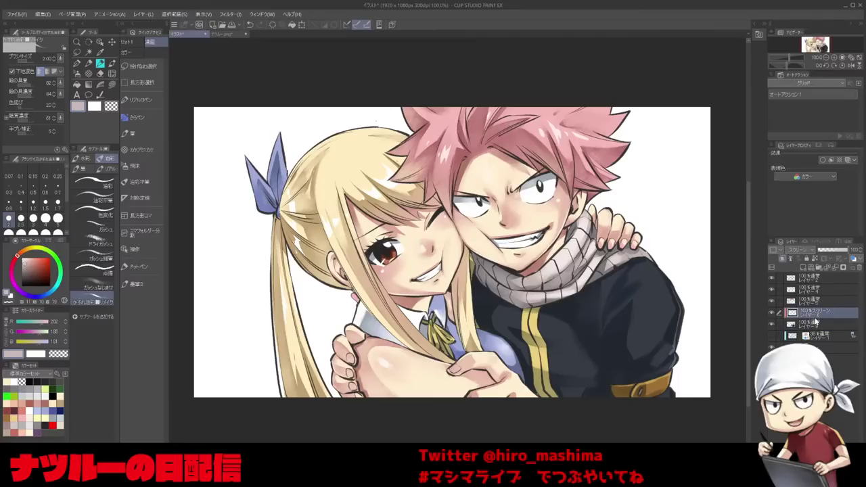
pyautogui.hotkey('ctrl', 'e')
pyautogui.click(771, 300)
pyautogui.click(771, 300)
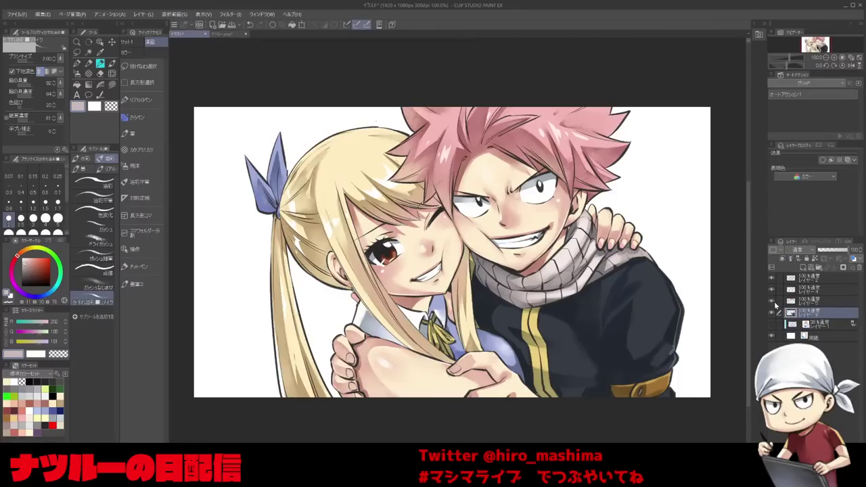
pyautogui.scroll(1, 625, 401)
pyautogui.moveTo(625, 400)
pyautogui.mouseDown()
pyautogui.moveTo(634, 416)
pyautogui.moveTo(634, 395)
pyautogui.mouseUp()
pyautogui.scroll(-1, 636, 413)
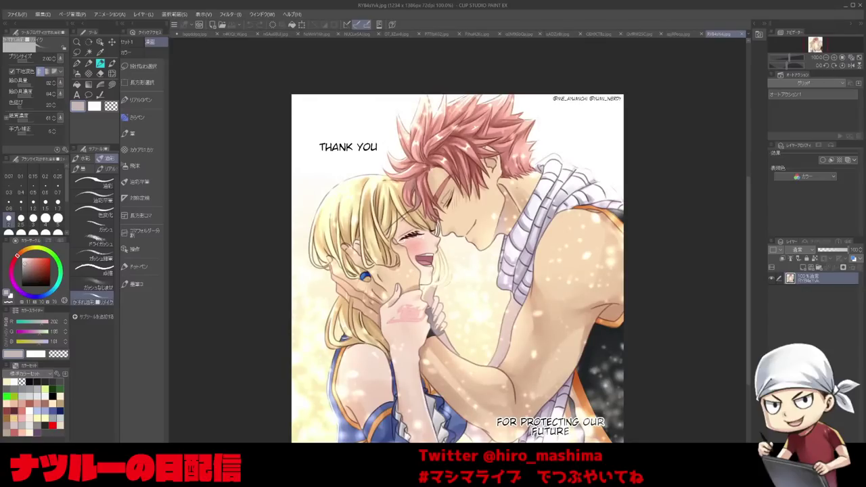
# View the "THANK YOU" illustration and the heart-shaped cartoon up close, closing each image after viewing it.
pyautogui.moveTo(537, 291); pyautogui.dragTo(538, 250)
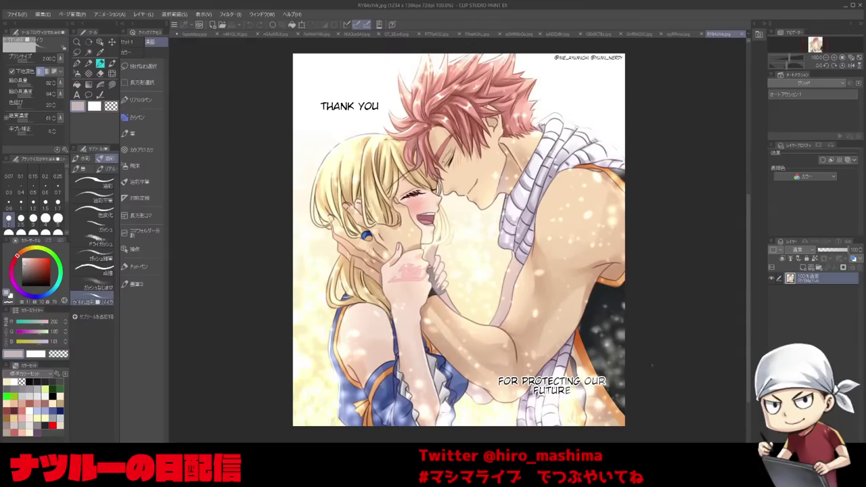
pyautogui.hotkey('ctrl', 'w')
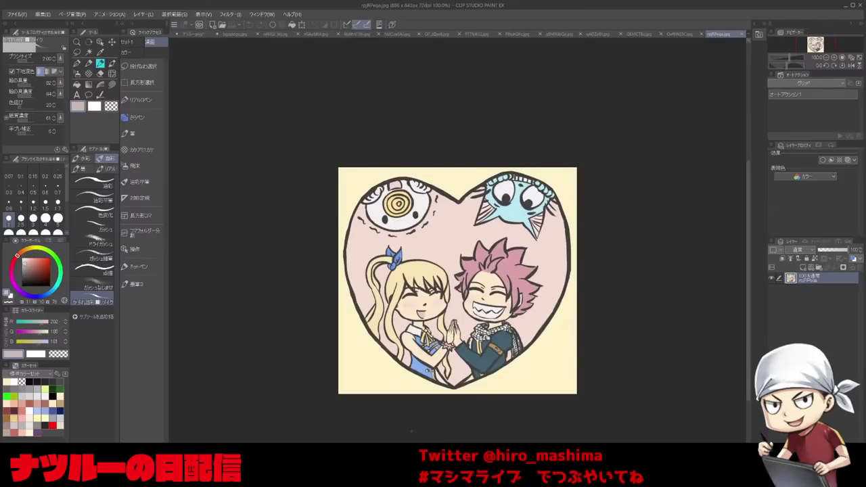
pyautogui.scroll(4, 412, 429)
pyautogui.moveTo(412, 429); pyautogui.dragTo(407, 439)
pyautogui.scroll(1, 408, 435)
pyautogui.hotkey('ctrl', '+')
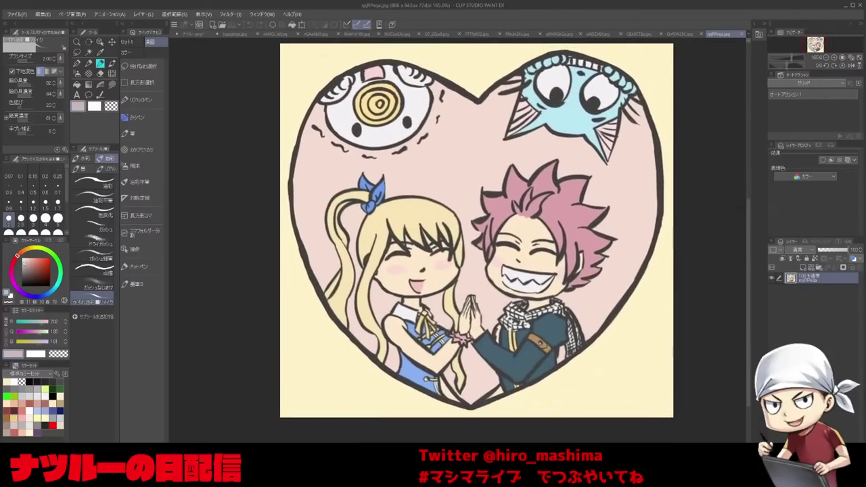
pyautogui.moveTo(409, 400); pyautogui.dragTo(403, 410)
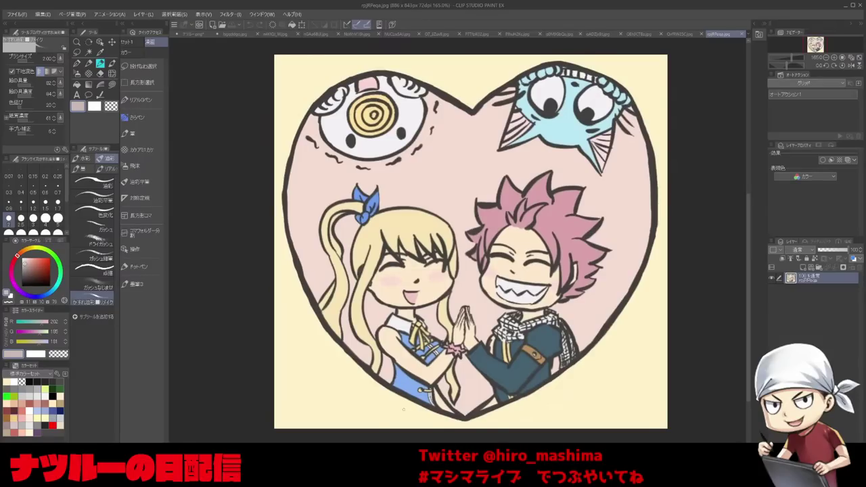
pyautogui.hotkey('ctrl', 'w')
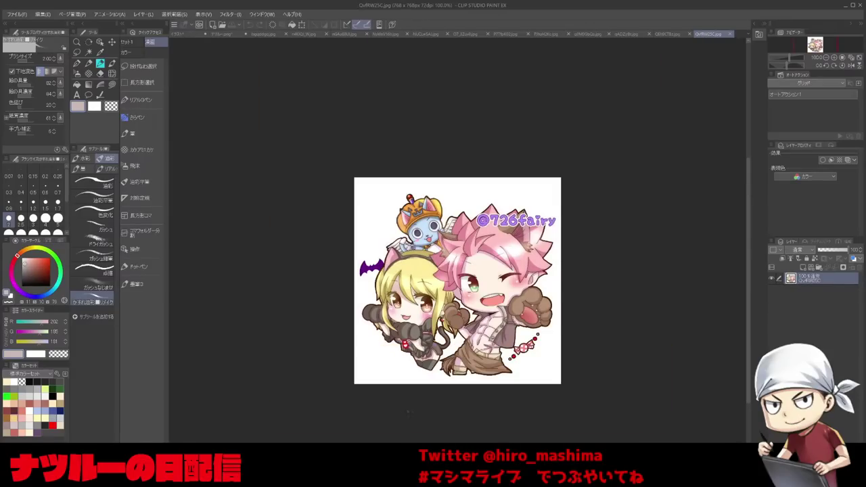
# Enlarge the chibi illustration in animal costumes to view it, and close the image.
pyautogui.scroll(5, 407, 384)
pyautogui.moveTo(423, 364); pyautogui.dragTo(402, 392)
pyautogui.scroll(1, 414, 415)
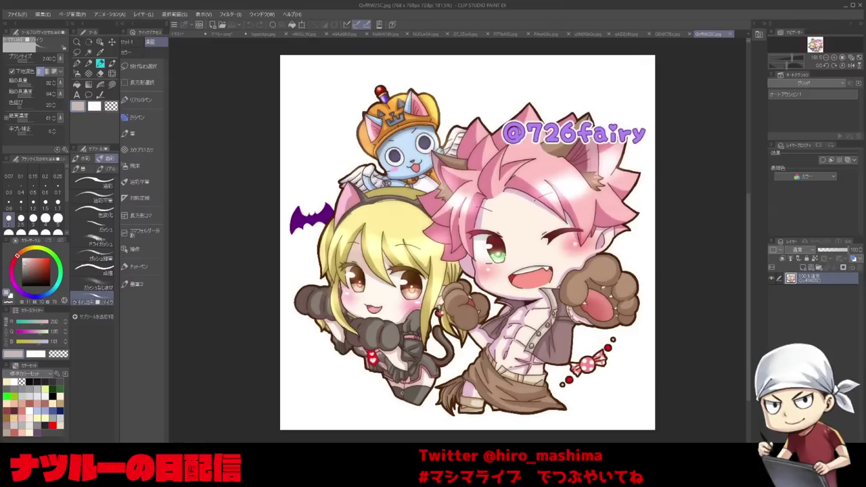
pyautogui.hotkey('ctrl', 'w')
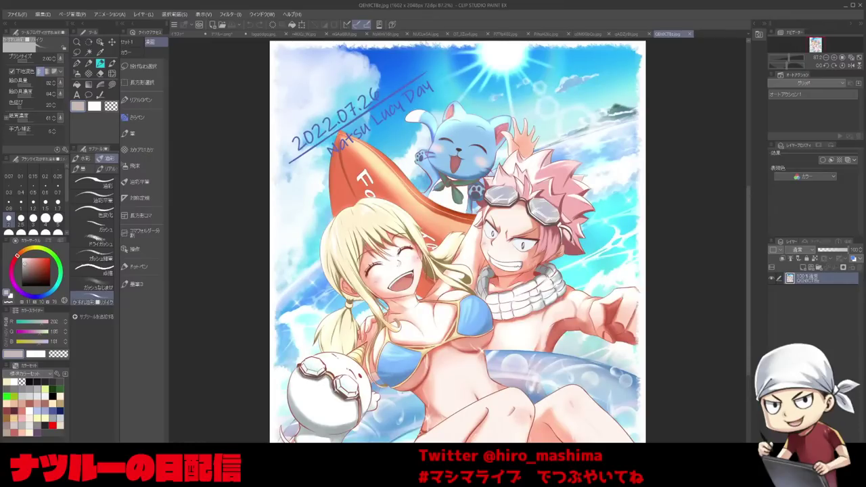
# View the beach illustration dated 2022.07.26 as a whole and up close, and close the image.
pyautogui.scroll(-3, 418, 411)
pyautogui.moveTo(418, 412); pyautogui.dragTo(429, 376)
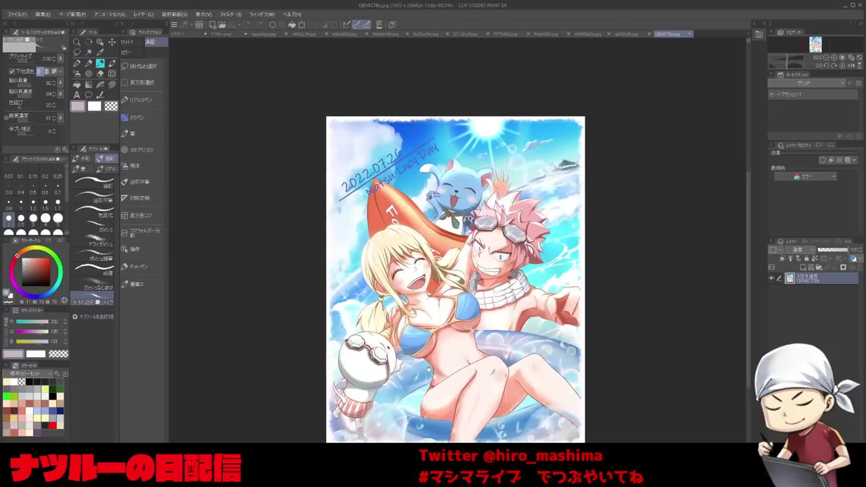
pyautogui.scroll(3, 429, 389)
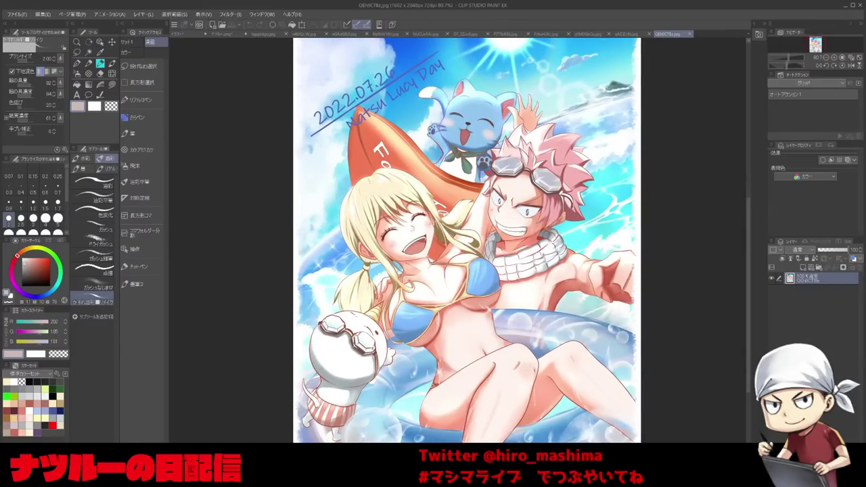
pyautogui.moveTo(429, 378); pyautogui.dragTo(435, 355)
pyautogui.scroll(-1, 429, 383)
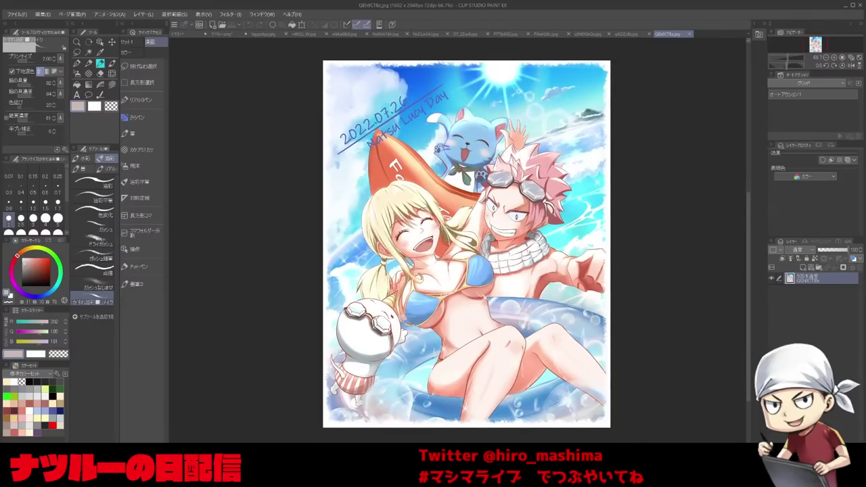
pyautogui.scroll(1, 467, 243)
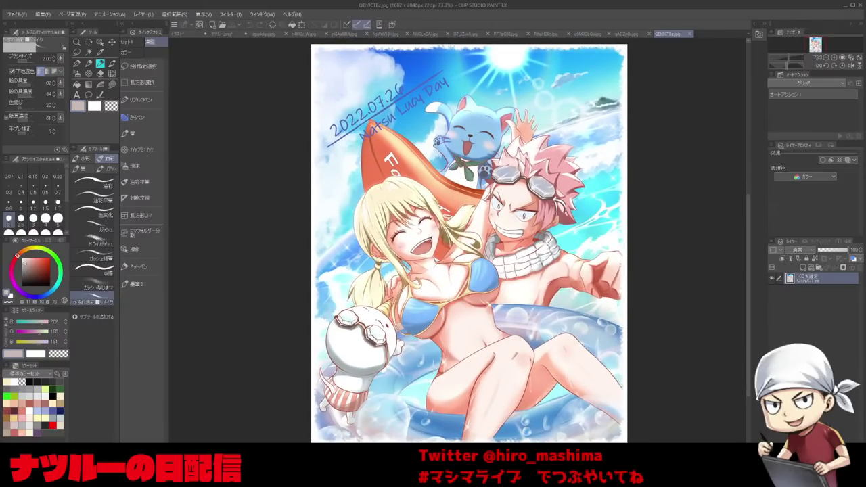
pyautogui.hotkey('ctrl', 'w')
# Fit the red "Happy NaLu Day!" illustration in view to look it over, and close the image.
pyautogui.scroll(-1, 443, 391)
pyautogui.moveTo(446, 399); pyautogui.dragTo(451, 347)
pyautogui.scroll(-2, 451, 347)
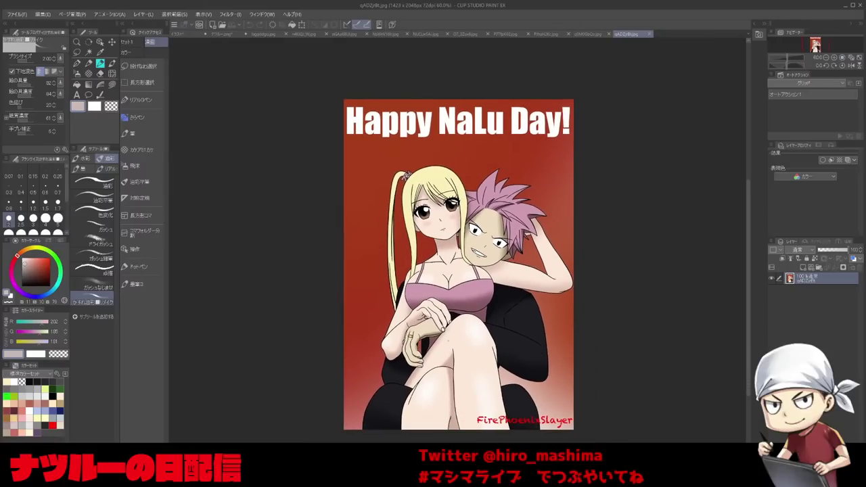
pyautogui.scroll(1, 452, 342)
pyautogui.moveTo(455, 340); pyautogui.dragTo(456, 336)
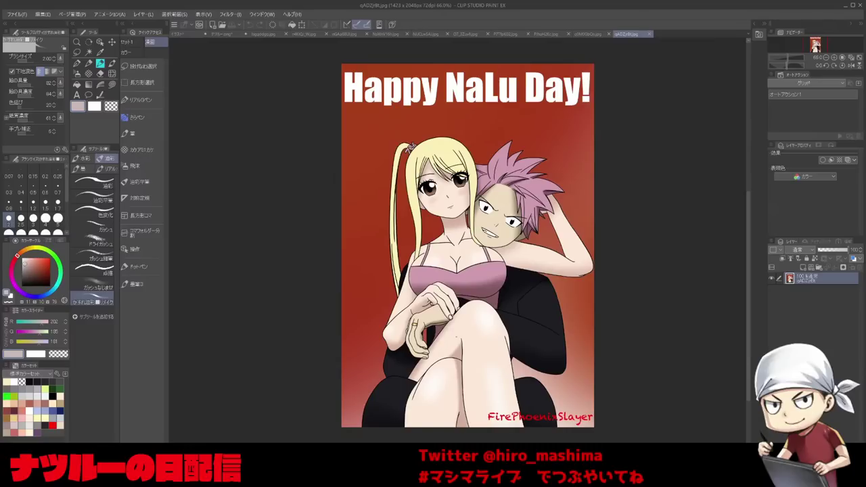
pyautogui.hotkey('ctrl', 'w')
# View the enlarged "Tu viens ? Happy ?" illustration and the "Do you even lift, Happy?" park comic, closing each image after viewing it.
pyautogui.scroll(2, 456, 336)
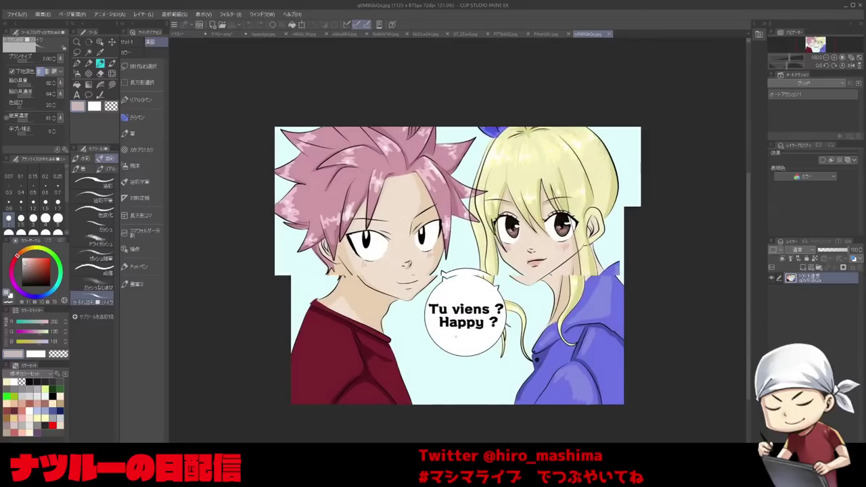
pyautogui.scroll(1, 459, 342)
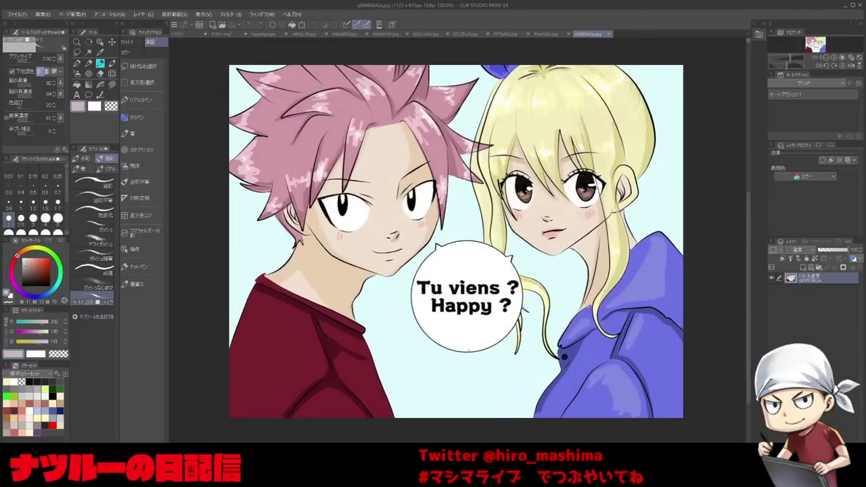
pyautogui.moveTo(469, 353); pyautogui.dragTo(474, 369)
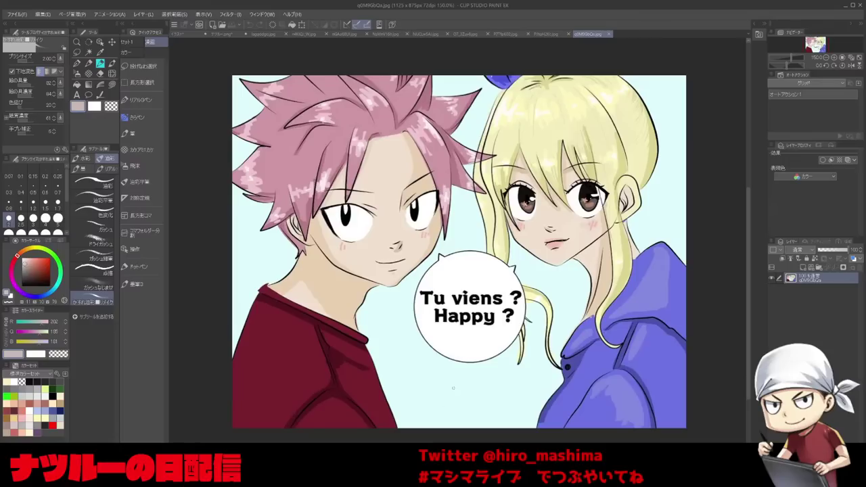
pyautogui.hotkey('ctrl', 'w')
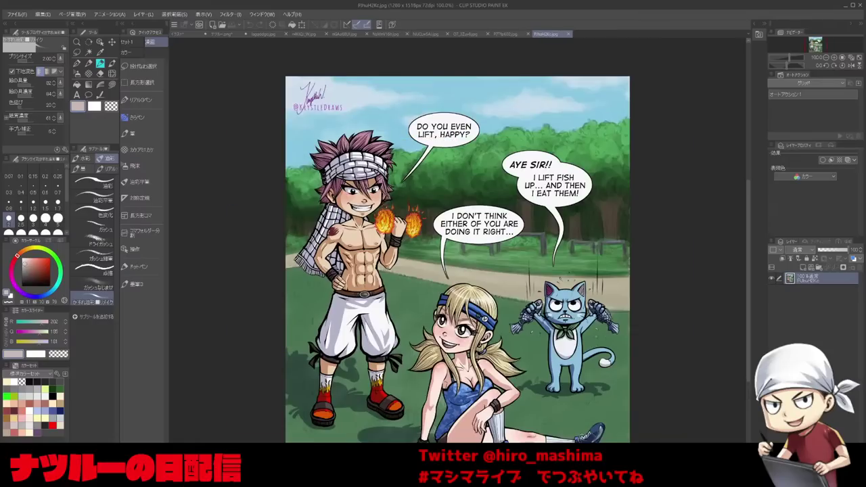
pyautogui.scroll(-2, 458, 261)
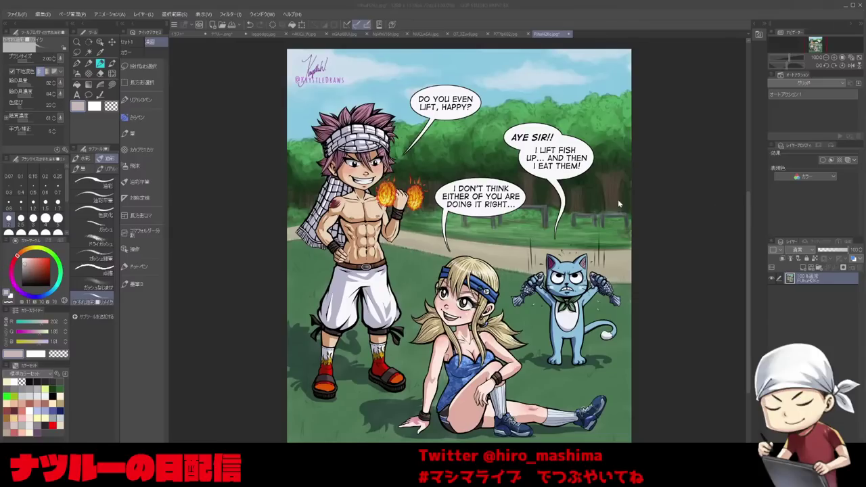
pyautogui.hotkey('ctrl', 'w')
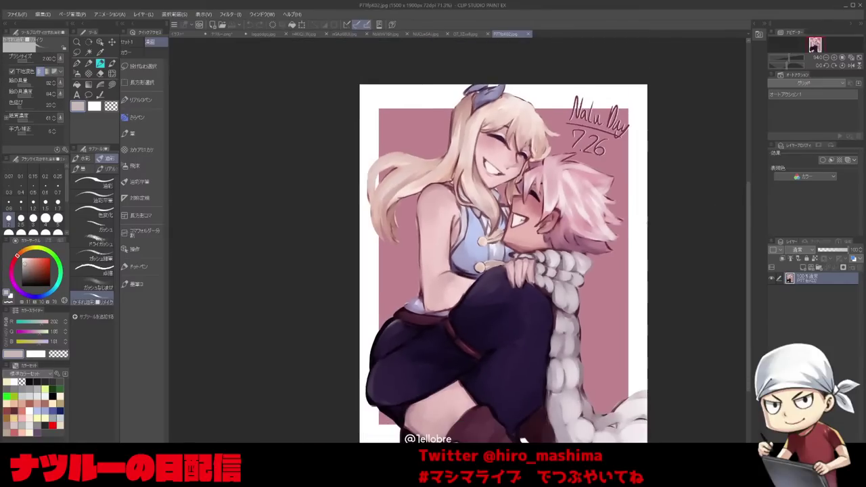
# Enlarge the "NaLu Day 7.26" illustration of the hugging couple to view it, and close the image.
pyautogui.moveTo(642, 230); pyautogui.dragTo(621, 240)
pyautogui.scroll(1, 623, 223)
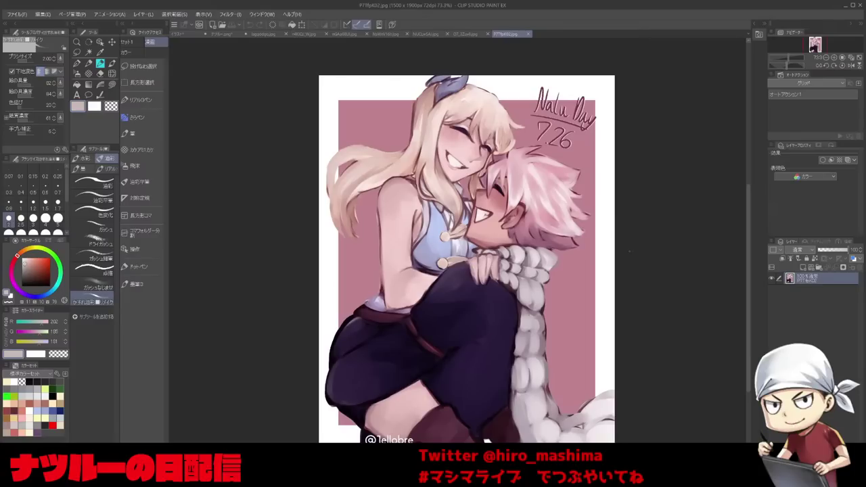
pyautogui.moveTo(628, 248); pyautogui.dragTo(628, 233)
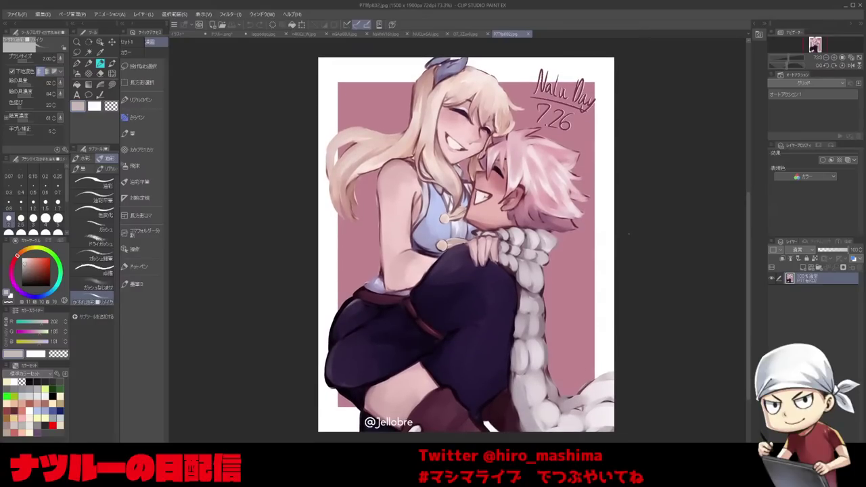
pyautogui.hotkey('ctrl', 'w')
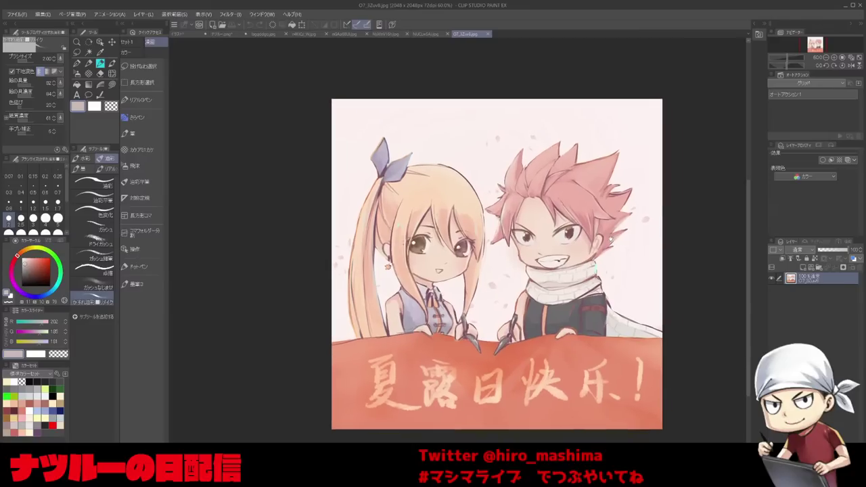
# Enlarge the chibi illustration with the red Chinese-lettered banner to view it, and switch back to the two-character illustration.
pyautogui.moveTo(610, 238); pyautogui.dragTo(590, 237)
pyautogui.scroll(1, 579, 221)
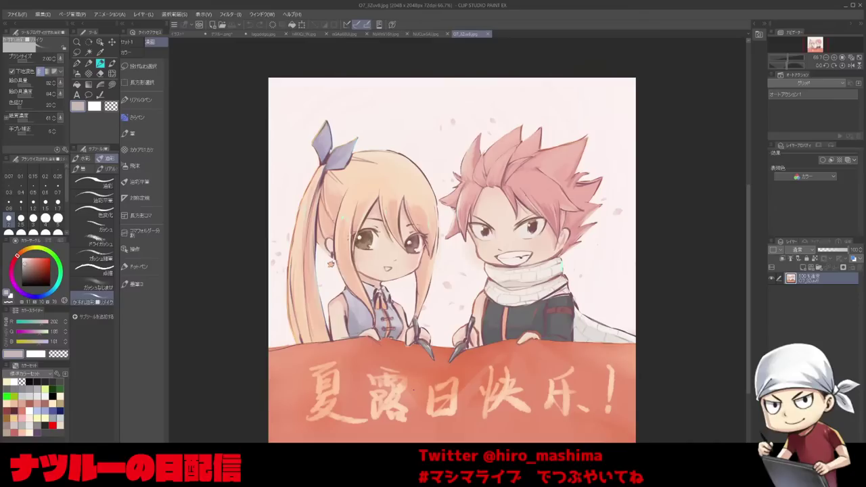
pyautogui.click(223, 34)
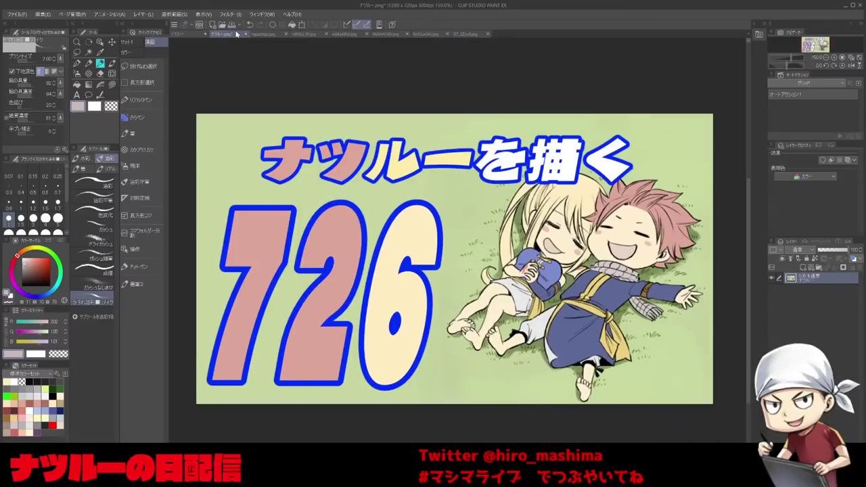
pyautogui.click(264, 34)
pyautogui.click(190, 34)
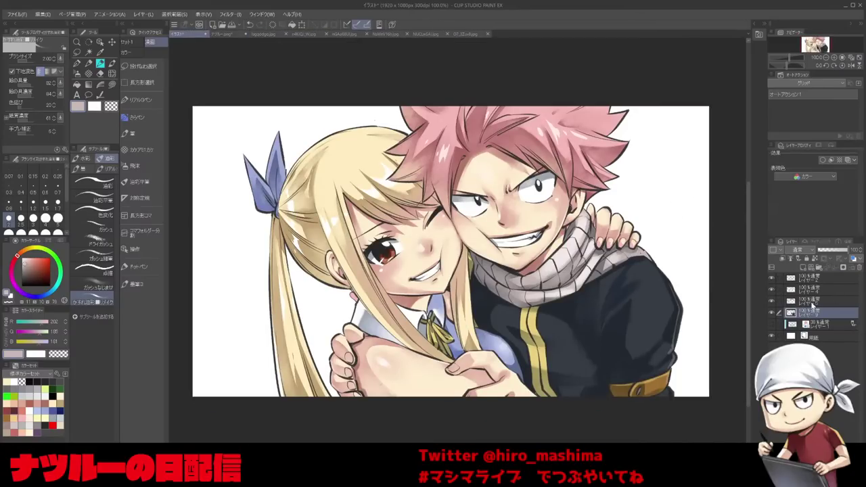
pyautogui.press('[')
pyautogui.press('p')
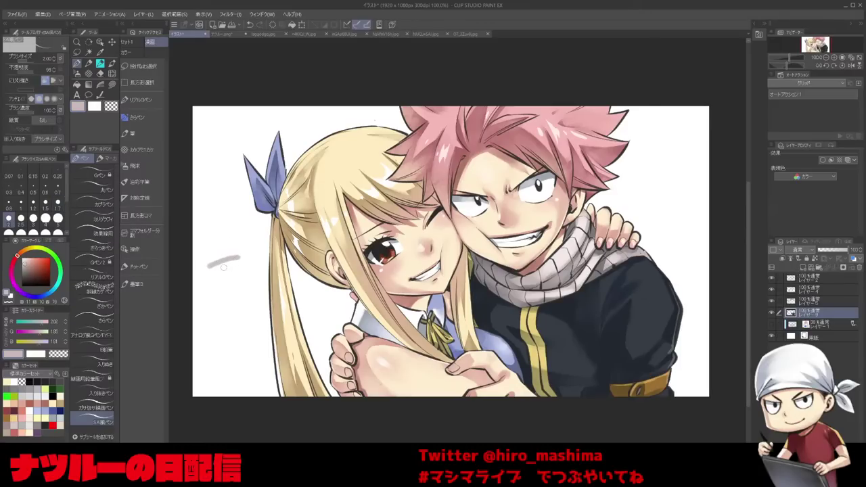
pyautogui.press('g')
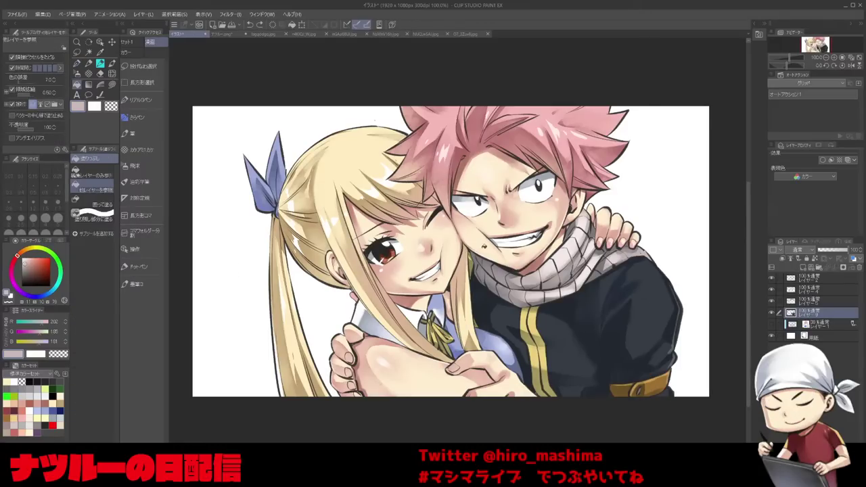
pyautogui.click(44, 425)
pyautogui.click(232, 235)
pyautogui.hotkey('ctrl', 'z')
# Handwrite 露西 vertically with the dark real pen in the blank area beside the blonde character's ponytail, and remove the writing.
pyautogui.press('p')
pyautogui.moveTo(207, 245)
pyautogui.mouseDown()
pyautogui.moveTo(242, 237)
pyautogui.moveTo(207, 253)
pyautogui.moveTo(210, 267)
pyautogui.moveTo(243, 260)
pyautogui.mouseUp()
pyautogui.moveTo(225, 240)
pyautogui.mouseDown()
pyautogui.moveTo(220, 262)
pyautogui.moveTo(236, 253)
pyautogui.moveTo(224, 272)
pyautogui.mouseUp()
pyautogui.moveTo(220, 274)
pyautogui.mouseDown()
pyautogui.moveTo(217, 280)
pyautogui.moveTo(228, 276)
pyautogui.mouseUp()
pyautogui.moveTo(215, 289); pyautogui.dragTo(226, 272)
pyautogui.moveTo(231, 264); pyautogui.dragTo(239, 273)
pyautogui.moveTo(230, 274); pyautogui.dragTo(241, 280)
pyautogui.moveTo(233, 282); pyautogui.dragTo(243, 280)
pyautogui.moveTo(216, 306)
pyautogui.mouseDown()
pyautogui.moveTo(251, 293)
pyautogui.moveTo(227, 329)
pyautogui.mouseUp()
pyautogui.moveTo(222, 308)
pyautogui.mouseDown()
pyautogui.moveTo(247, 296)
pyautogui.moveTo(252, 317)
pyautogui.mouseUp()
pyautogui.moveTo(233, 294)
pyautogui.mouseDown()
pyautogui.moveTo(249, 322)
pyautogui.moveTo(228, 315)
pyautogui.mouseUp()
pyautogui.moveTo(239, 298); pyautogui.dragTo(251, 320)
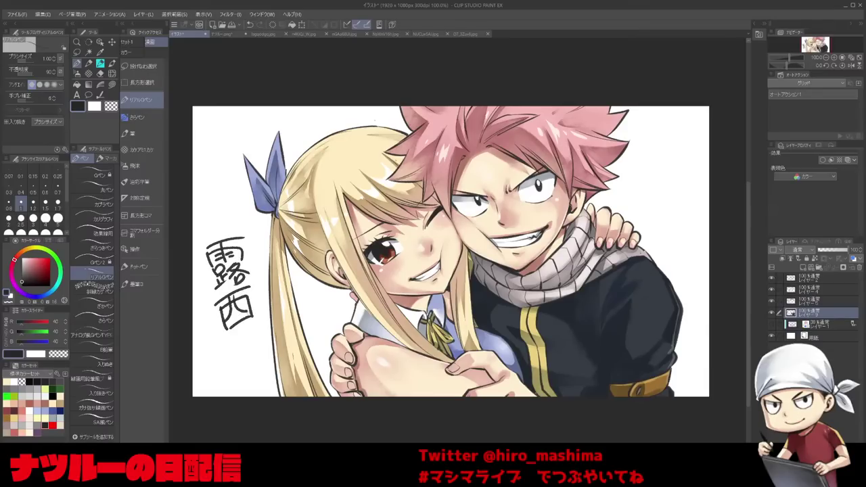
pyautogui.moveTo(227, 260)
pyautogui.mouseDown()
pyautogui.moveTo(223, 299)
pyautogui.moveTo(232, 304)
pyautogui.mouseUp()
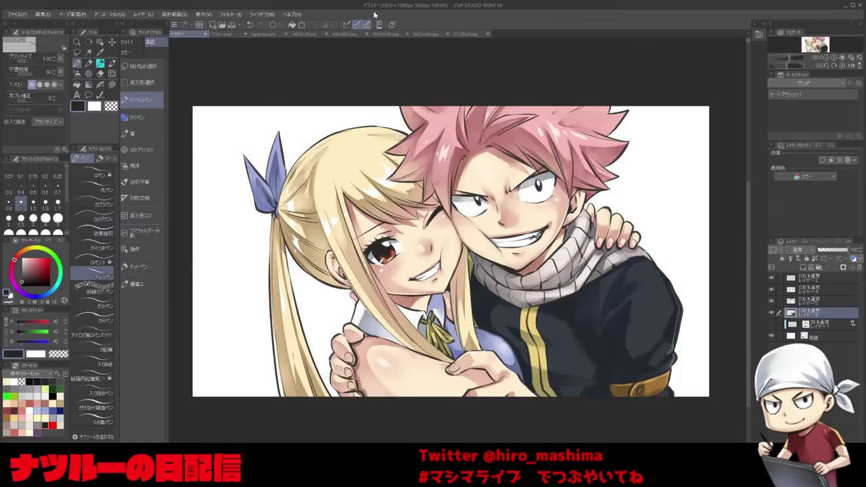
# Return to the chibi illustration with the Chinese-lettered banner, view it in full, and close the image.
pyautogui.click(466, 33)
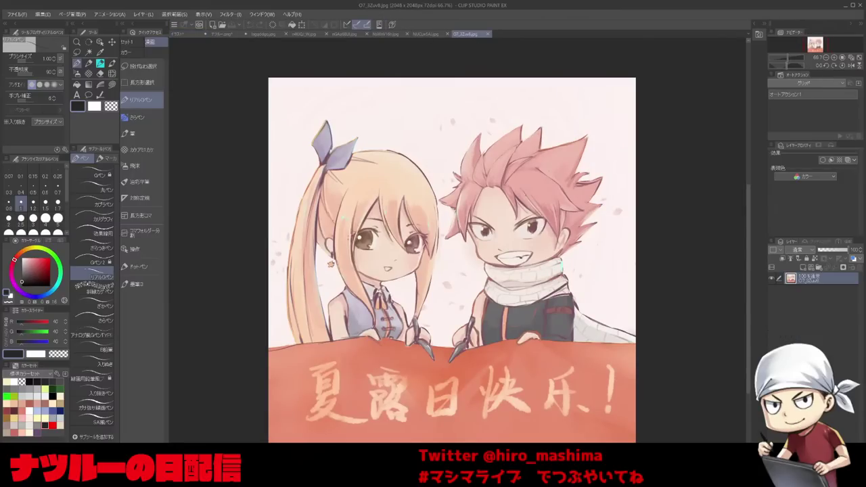
pyautogui.moveTo(577, 206); pyautogui.dragTo(577, 200)
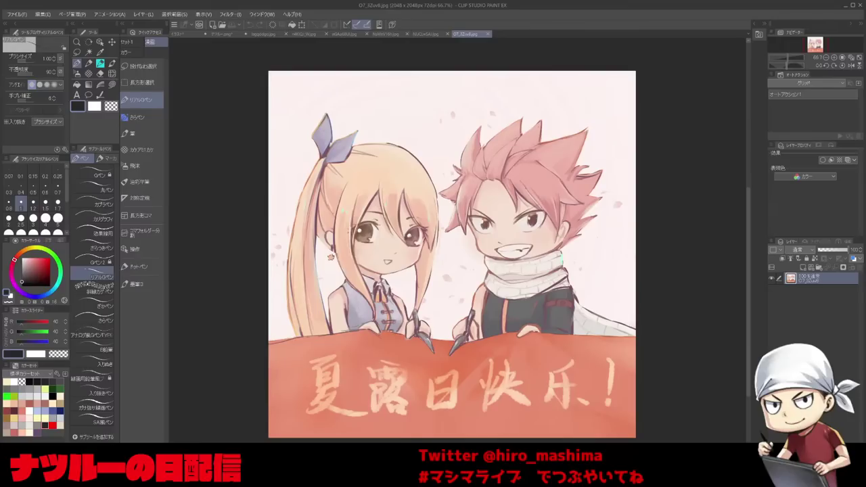
pyautogui.hotkey('ctrl', 'w')
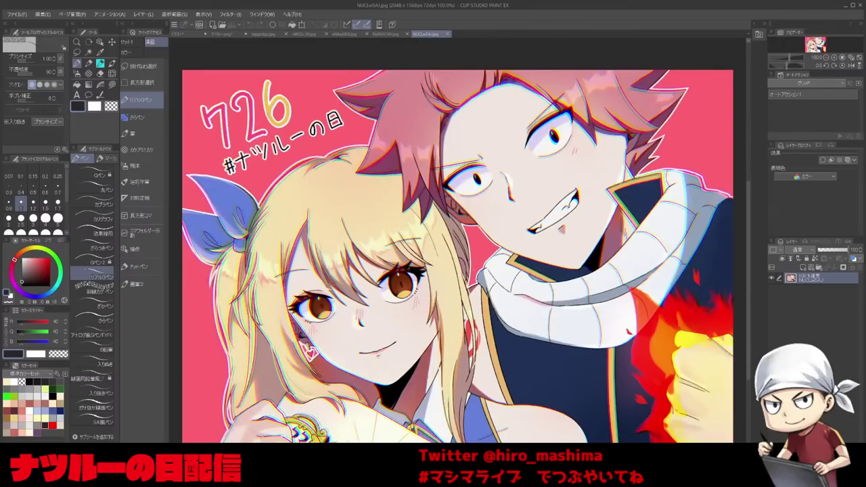
# Fit the "726 #ナツルーの日" illustration with the flaming fist in view, and close the image after viewing it.
pyautogui.scroll(-5, 472, 268)
pyautogui.moveTo(472, 270); pyautogui.dragTo(466, 249)
pyautogui.scroll(3, 454, 252)
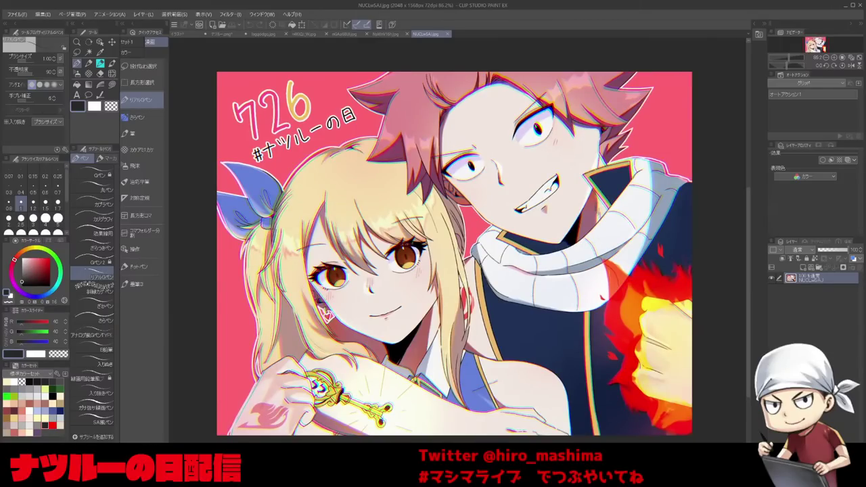
pyautogui.hotkey('ctrl', 'w')
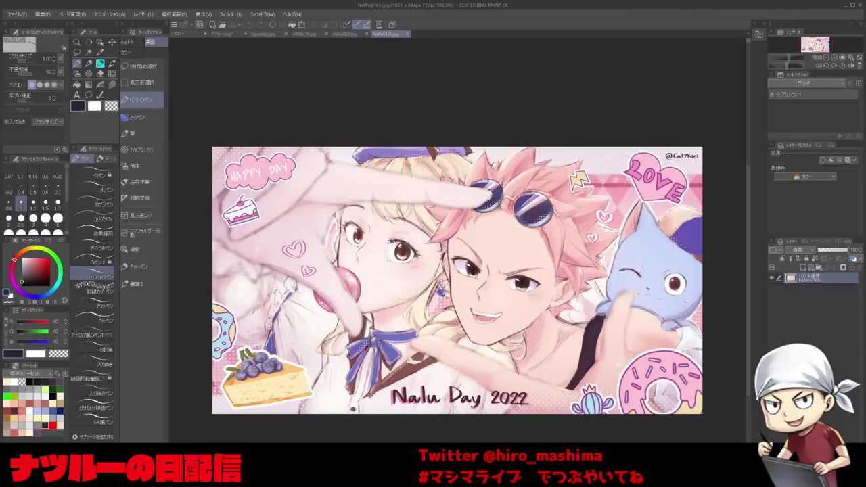
# View the pink "Nalu Day 2022" illustration with cake and donut stickers at several magnifications, and close the image.
pyautogui.hotkey('ctrl', '-')
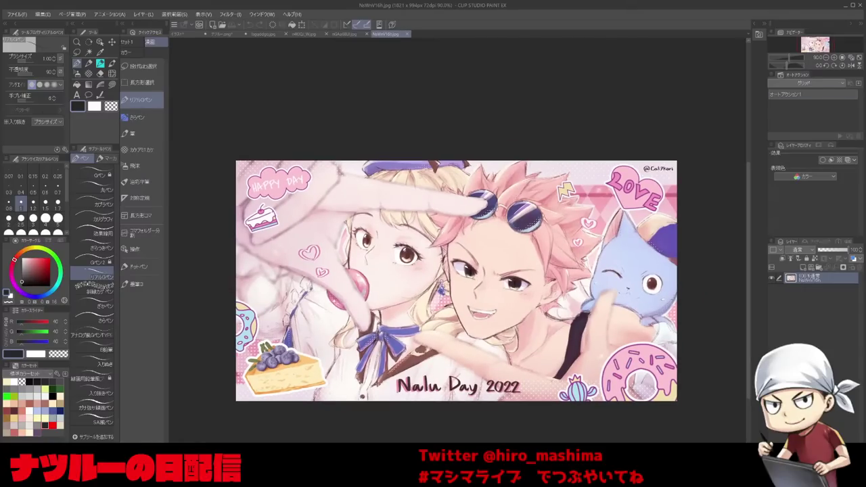
pyautogui.hotkey('ctrl', '+')
pyautogui.hotkey('ctrl', '+')
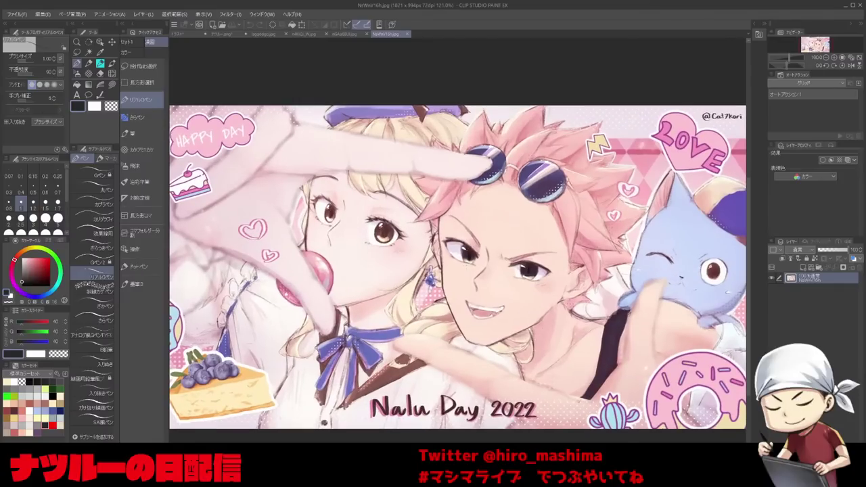
pyautogui.moveTo(467, 264); pyautogui.dragTo(464, 255)
pyautogui.scroll(-1, 464, 255)
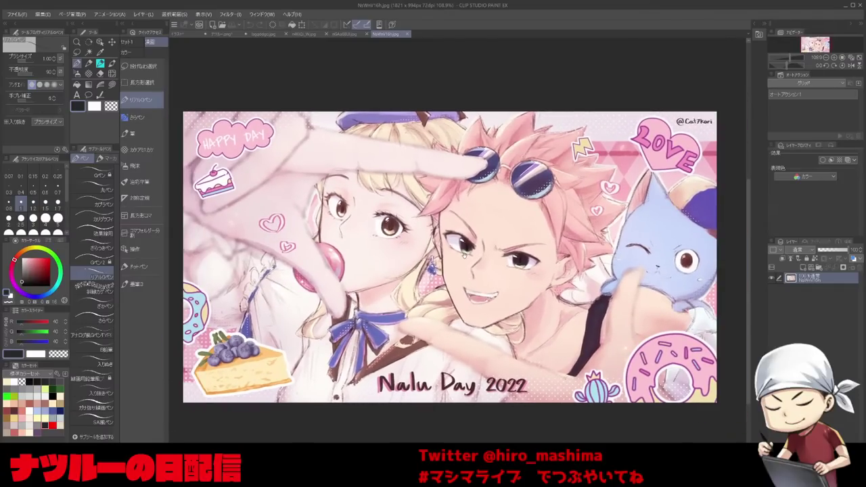
pyautogui.hotkey('ctrl', '-')
pyautogui.moveTo(468, 260); pyautogui.dragTo(466, 260)
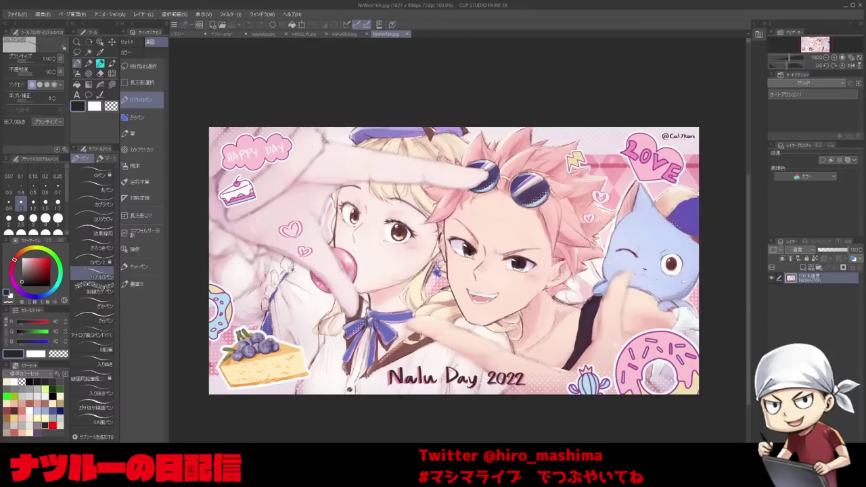
pyautogui.hotkey('ctrl', 'w')
# Examine the "2022.7.26 NaLu Day" illustration of the two laughing characters up close and in full.
pyautogui.moveTo(431, 241); pyautogui.dragTo(490, 258)
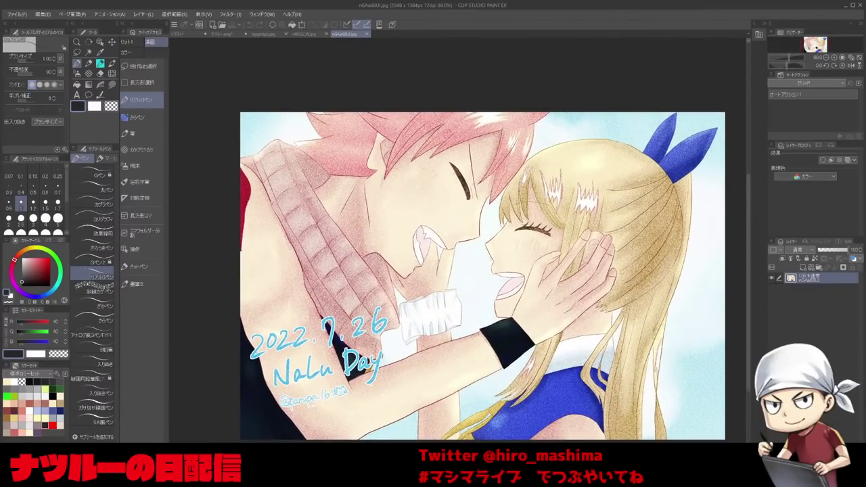
pyautogui.moveTo(495, 270); pyautogui.dragTo(494, 269)
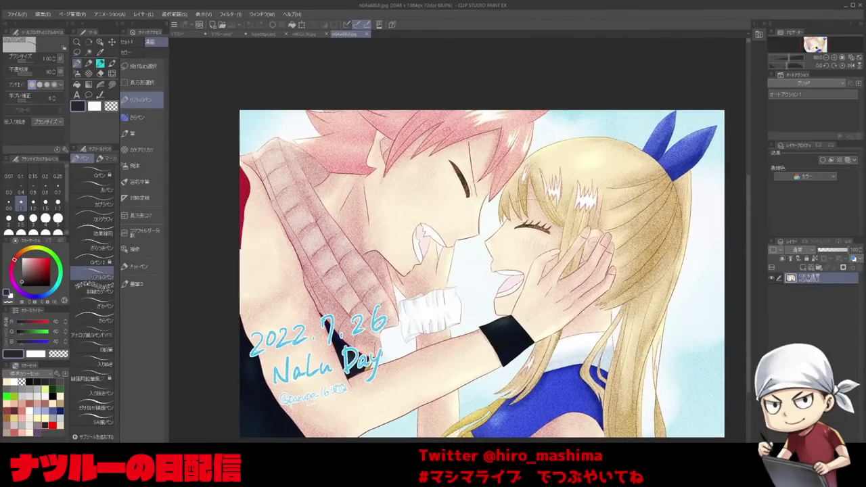
pyautogui.scroll(3, 527, 329)
pyautogui.scroll(-2, 527, 329)
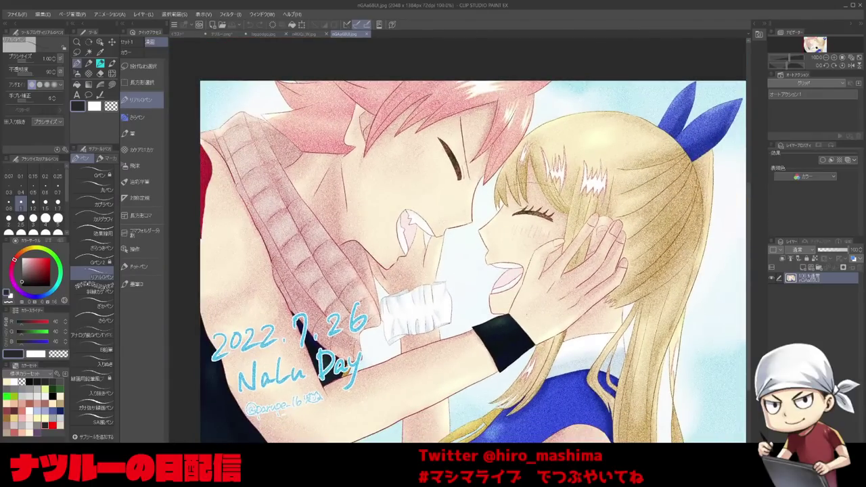
pyautogui.scroll(-1, 493, 268)
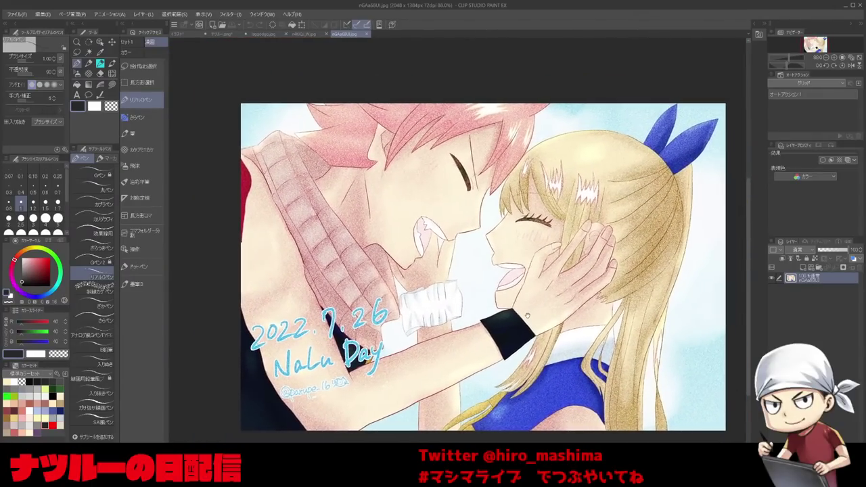
# View the "2022.7.26 NaLu Day" illustration of the laughing pair once more in full, and close the image.
pyautogui.scroll(1, 527, 316)
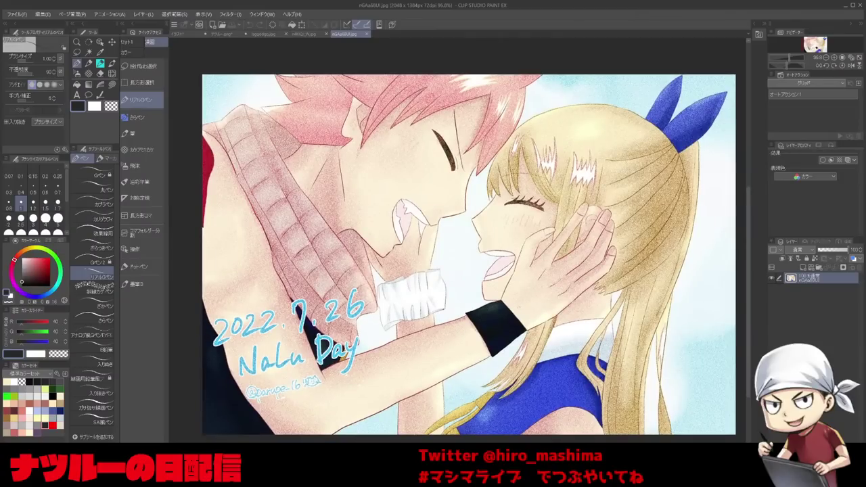
pyautogui.scroll(-1, 514, 309)
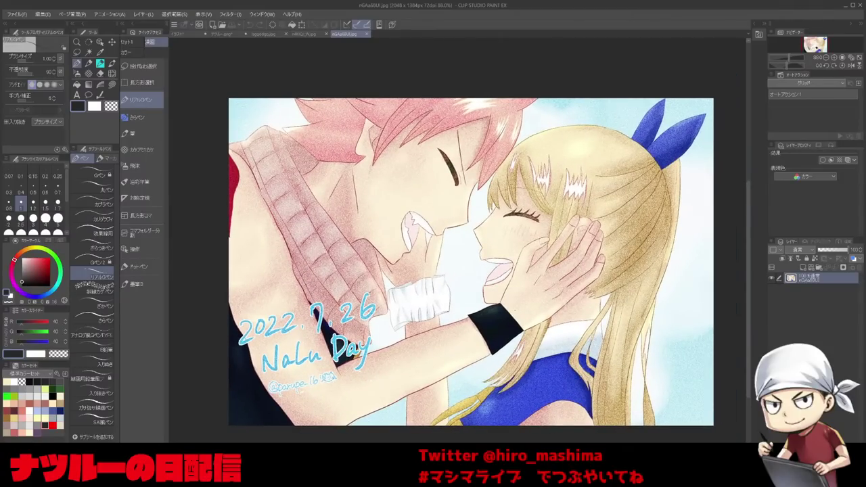
pyautogui.hotkey('ctrl', 'w')
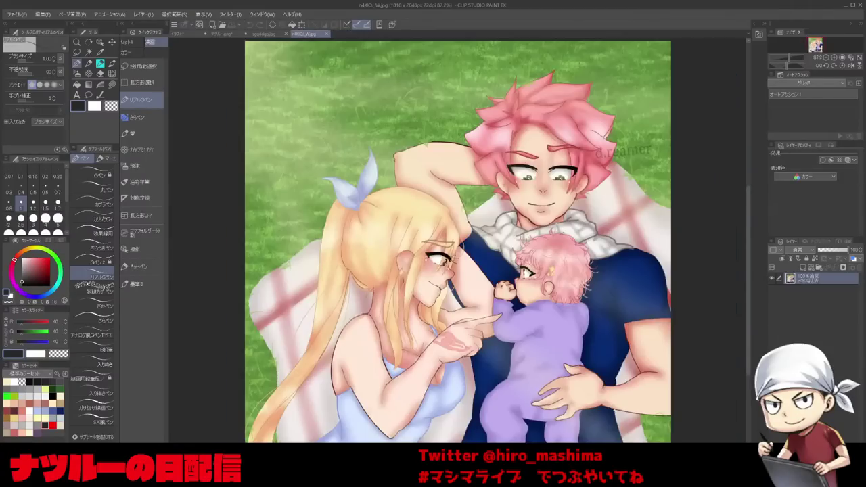
# Fit the illustration of the couple lying on the grass with a baby in view, and close the image.
pyautogui.scroll(-2, 501, 313)
pyautogui.moveTo(501, 313); pyautogui.dragTo(500, 273)
pyautogui.scroll(-1, 498, 275)
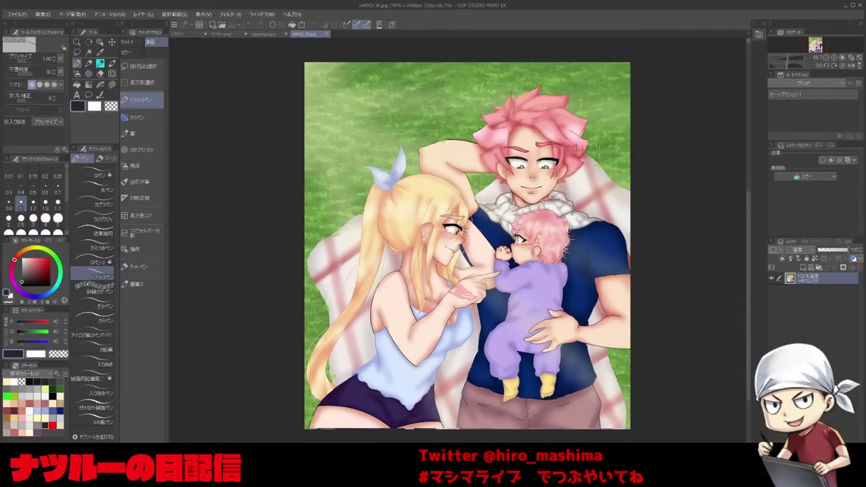
pyautogui.hotkey('ctrl', 'w')
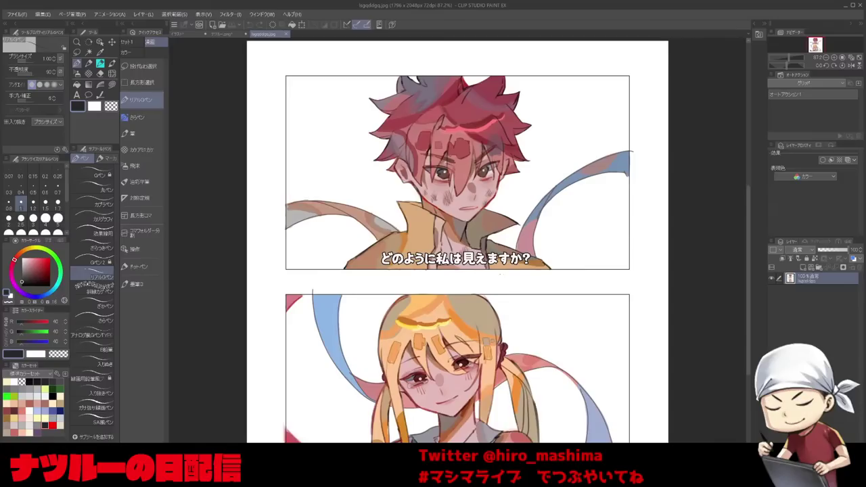
# View both panels of the subtitled two-panel illustration with the flowing ribbons, and close the image.
pyautogui.moveTo(500, 274); pyautogui.dragTo(511, 262)
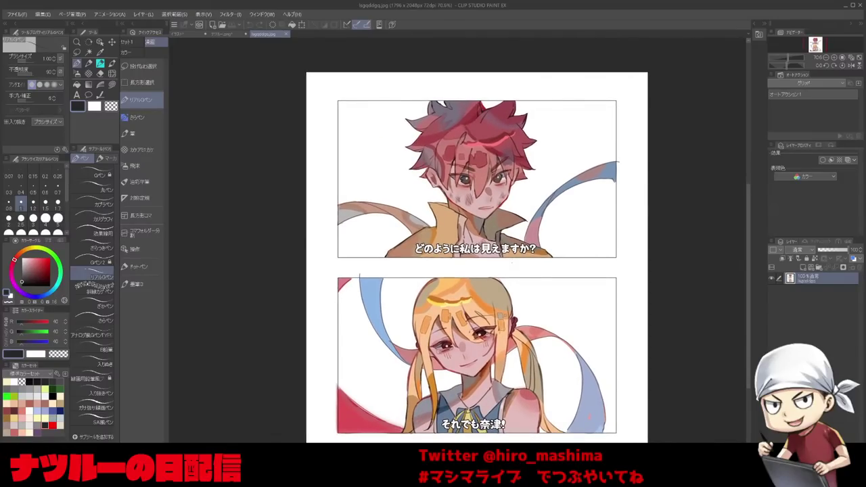
pyautogui.moveTo(519, 268); pyautogui.dragTo(519, 263)
pyautogui.scroll(1, 527, 260)
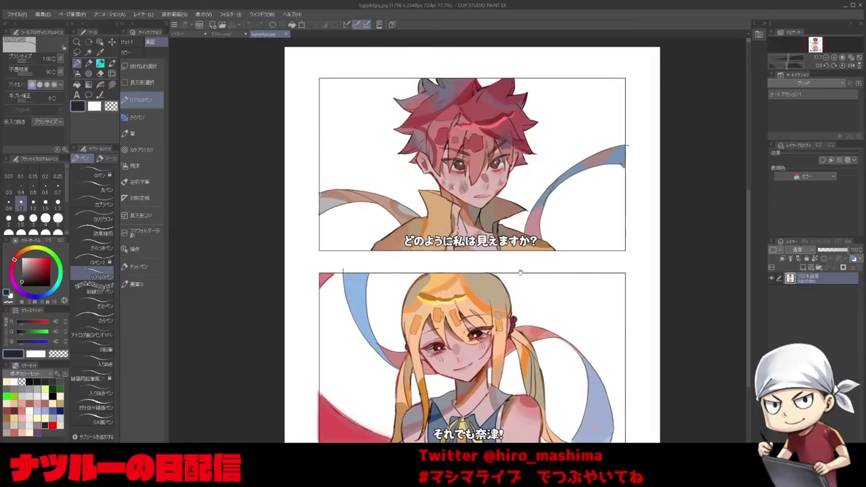
pyautogui.scroll(-1, 520, 270)
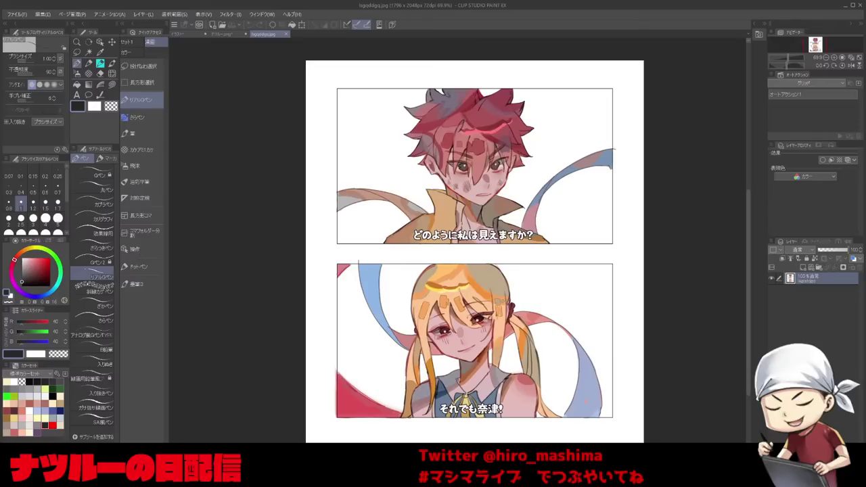
pyautogui.hotkey('ctrl', 'w')
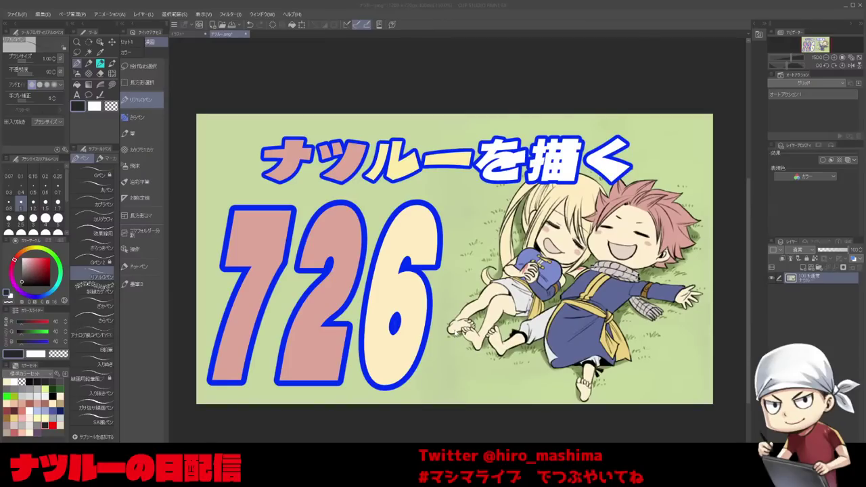
# Open the cat-eared character document and examine its annotated design sketch and clothing notes up close.
pyautogui.click(532, 318)
pyautogui.moveTo(445, 343); pyautogui.dragTo(578, 334)
pyautogui.scroll(1, 572, 348)
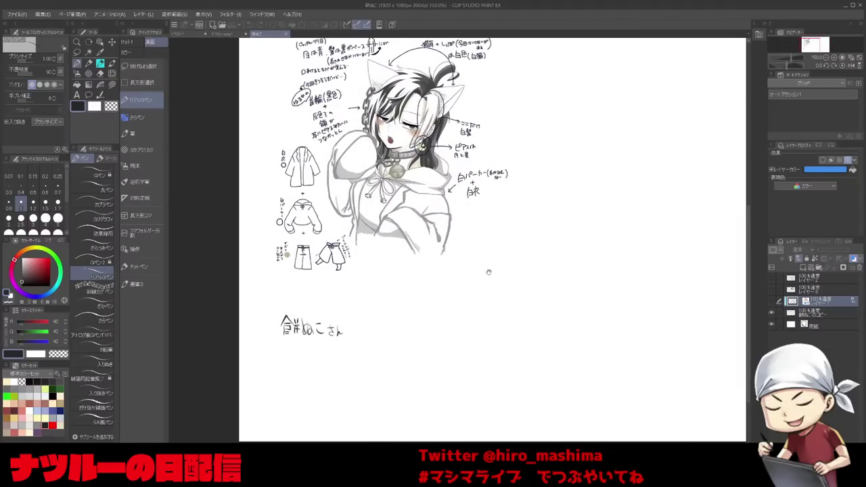
pyautogui.moveTo(488, 272); pyautogui.dragTo(507, 337)
pyautogui.moveTo(520, 256); pyautogui.dragTo(544, 305)
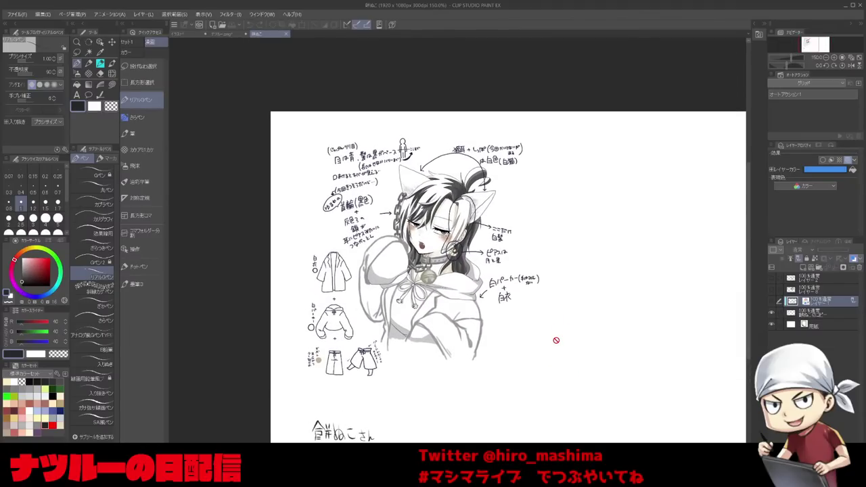
pyautogui.moveTo(555, 340); pyautogui.dragTo(568, 329)
pyautogui.scroll(1, 573, 326)
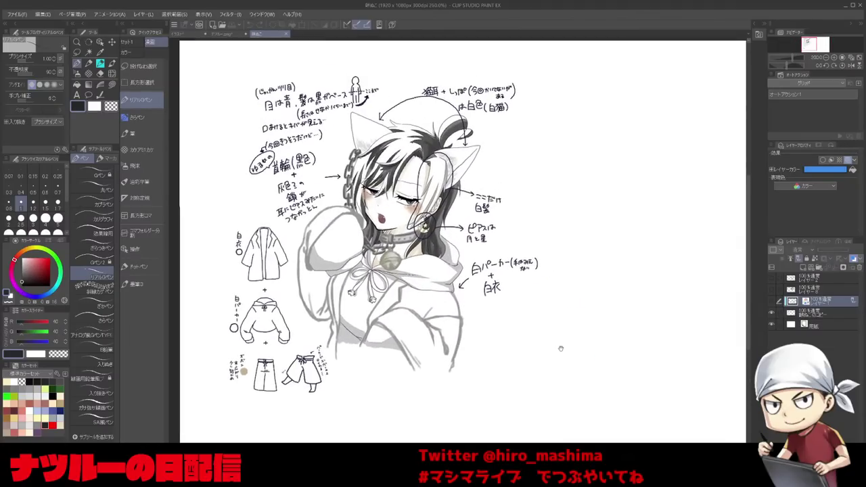
pyautogui.moveTo(562, 353); pyautogui.dragTo(567, 352)
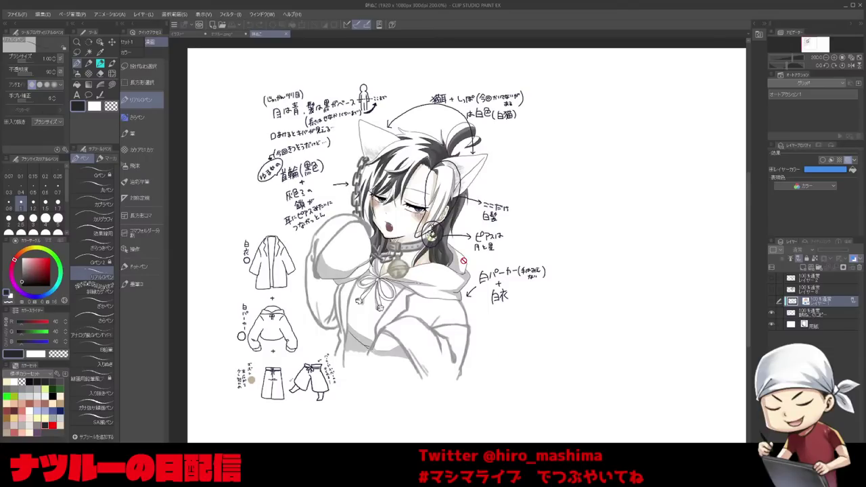
# Show the blue rough sketch layer of the cat-eared character, with the whole canvas framed in view.
pyautogui.scroll(-3, 417, 268)
pyautogui.moveTo(512, 282); pyautogui.dragTo(425, 289)
pyautogui.scroll(1, 463, 271)
pyautogui.scroll(-1, 456, 284)
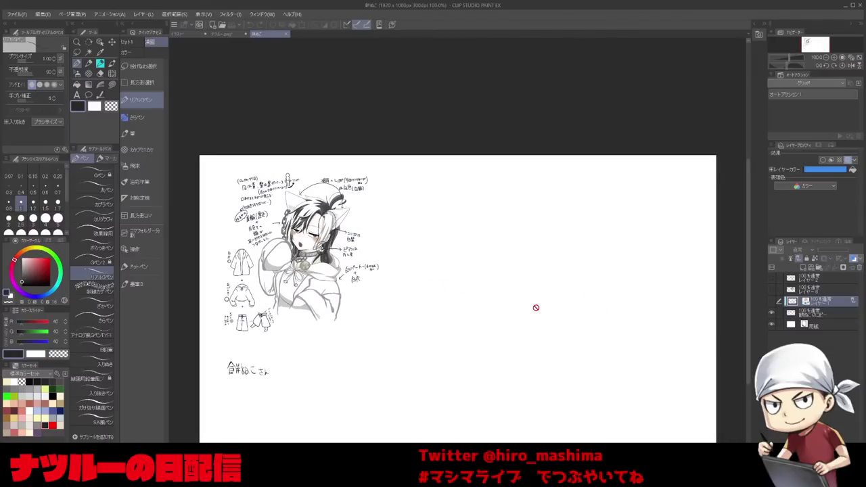
pyautogui.scroll(1, 537, 293)
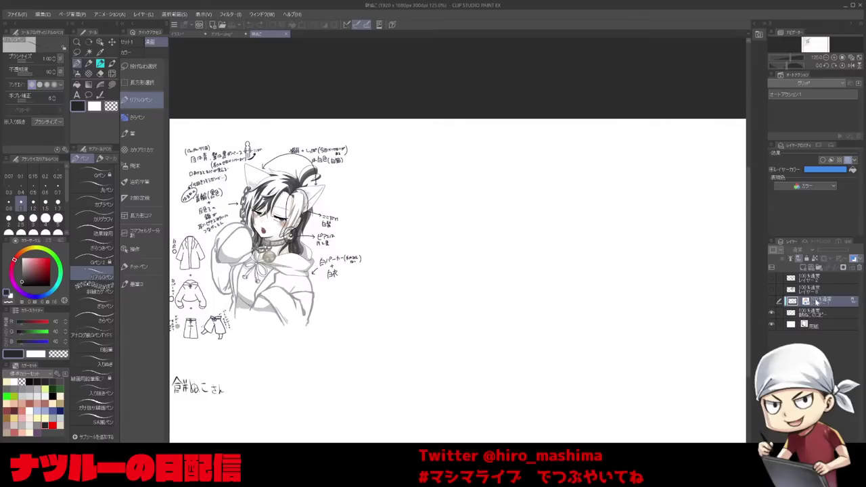
pyautogui.click(772, 301)
pyautogui.moveTo(584, 346)
pyautogui.mouseDown()
pyautogui.moveTo(566, 287)
pyautogui.moveTo(636, 288)
pyautogui.moveTo(611, 293)
pyautogui.mouseUp()
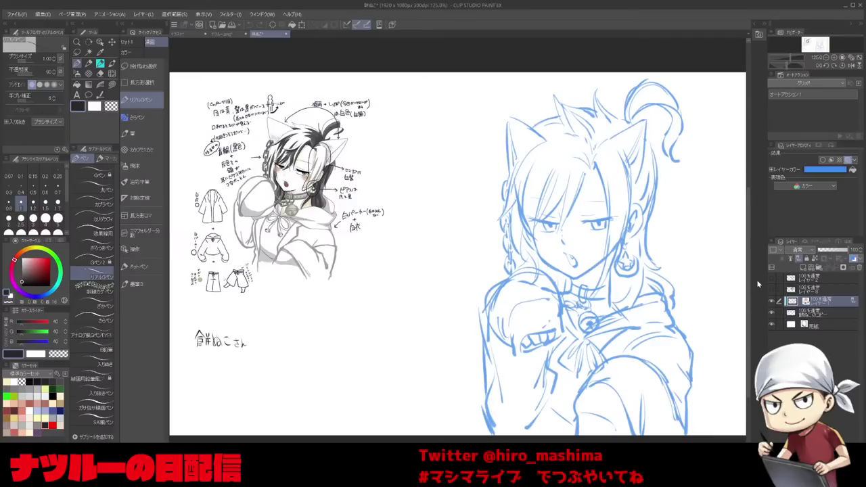
# Show the line art and colour layers of the cat-eared character and hide the blue rough sketch layer.
pyautogui.click(771, 277)
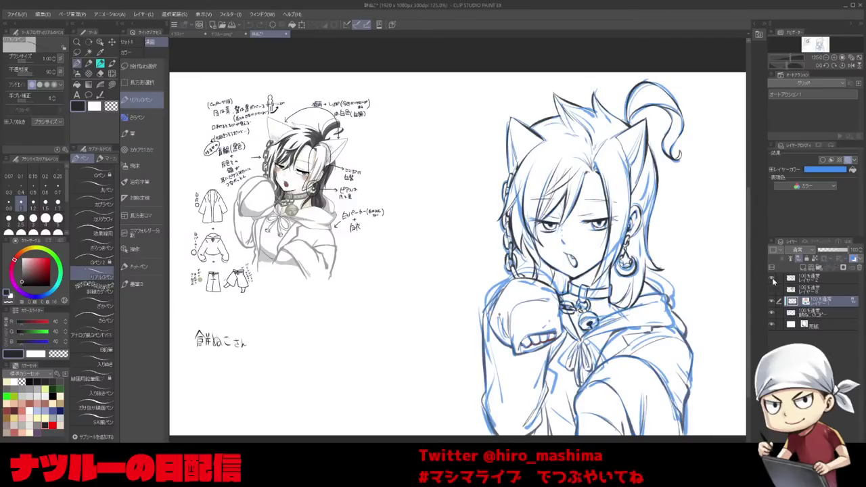
pyautogui.click(771, 302)
pyautogui.moveTo(642, 326)
pyautogui.mouseDown()
pyautogui.moveTo(607, 330)
pyautogui.moveTo(660, 313)
pyautogui.mouseUp()
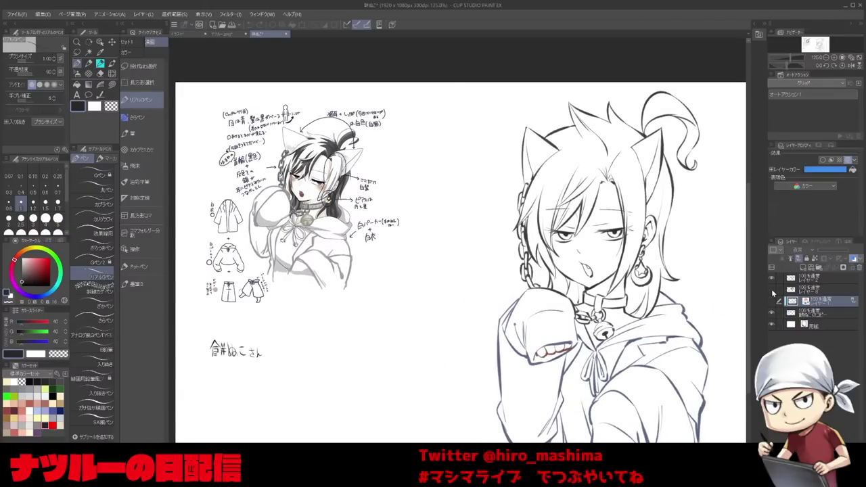
pyautogui.click(772, 290)
pyautogui.moveTo(513, 331); pyautogui.dragTo(501, 306)
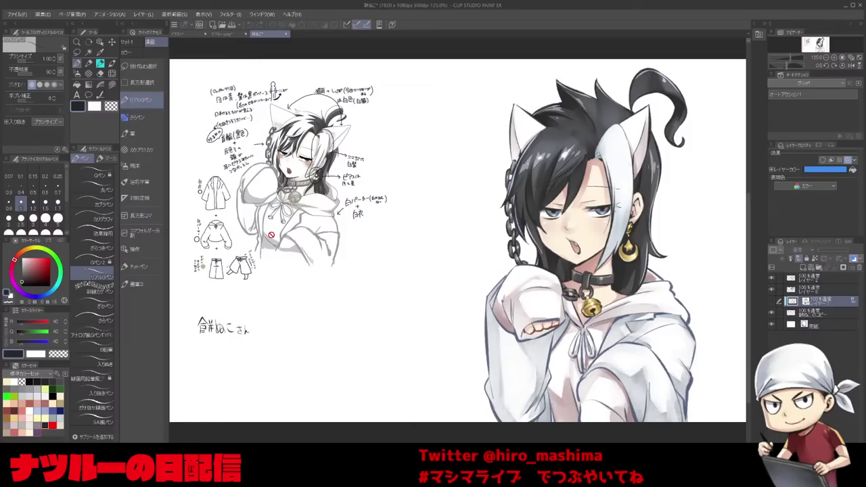
# Examine the coloured cat-eared character against the reference sketch, up close and in full, and close the document.
pyautogui.moveTo(345, 295)
pyautogui.mouseDown()
pyautogui.moveTo(265, 297)
pyautogui.moveTo(345, 293)
pyautogui.mouseUp()
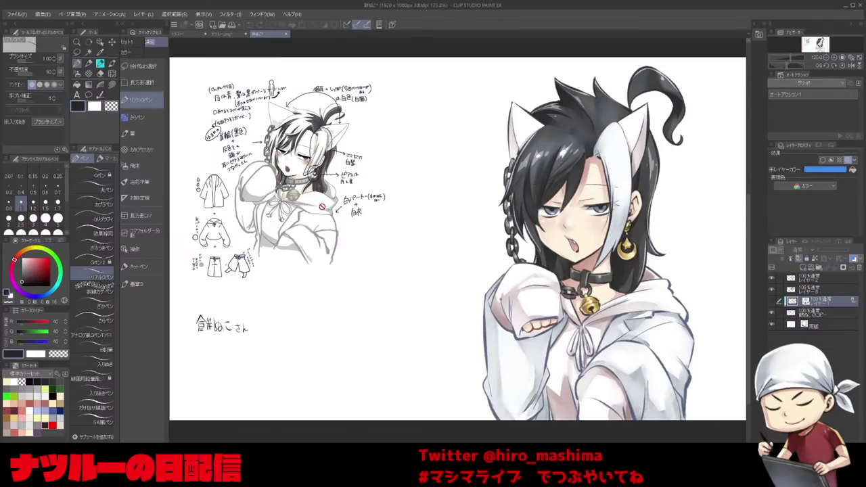
pyautogui.moveTo(401, 278); pyautogui.dragTo(375, 274)
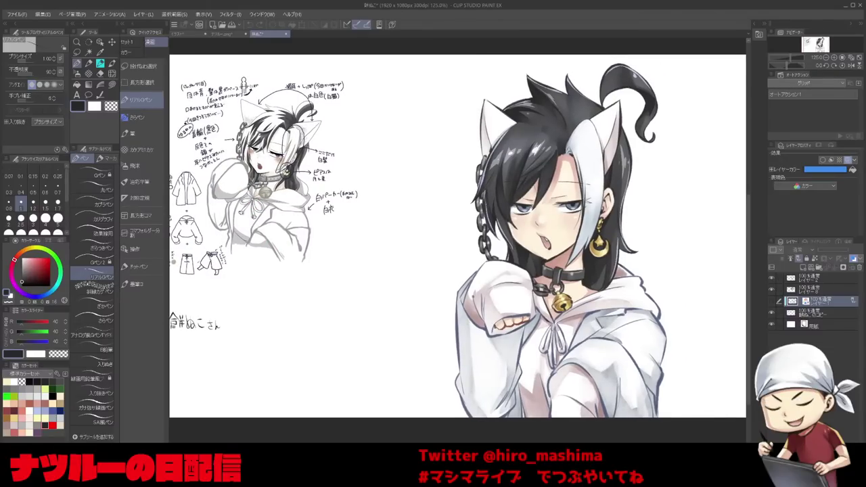
pyautogui.moveTo(533, 340); pyautogui.dragTo(482, 315)
pyautogui.scroll(4, 502, 345)
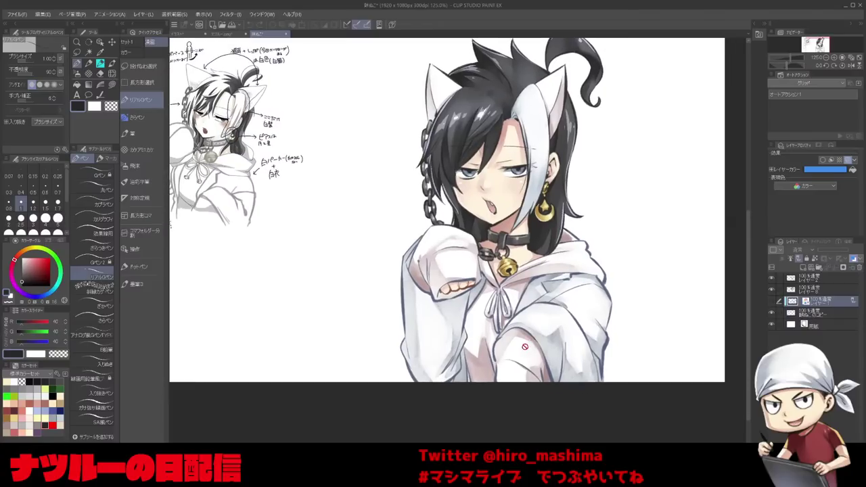
pyautogui.scroll(-4, 502, 344)
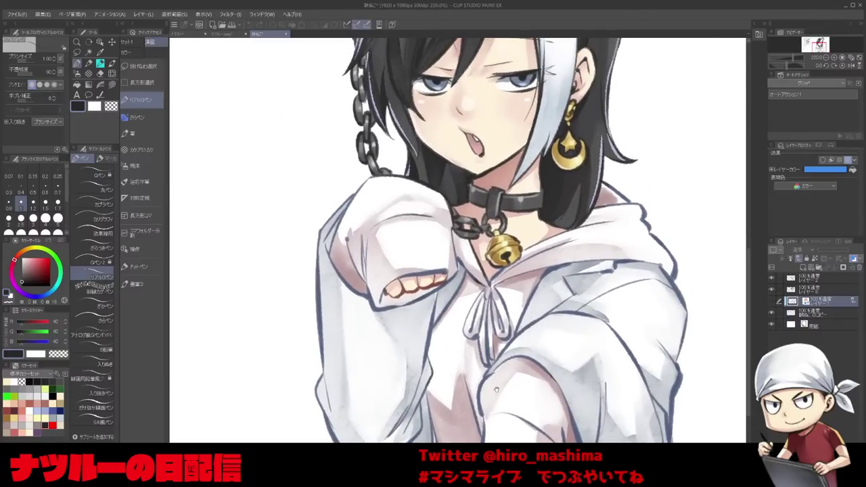
pyautogui.moveTo(480, 343); pyautogui.dragTo(492, 358)
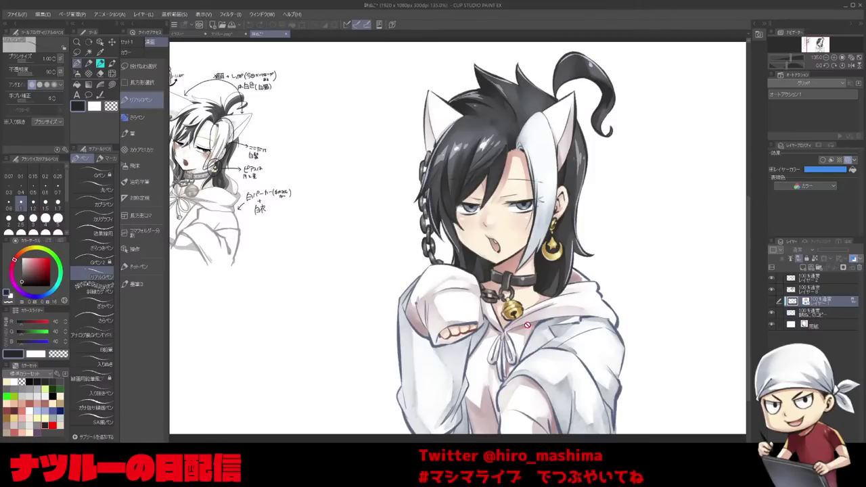
pyautogui.scroll(-2, 527, 326)
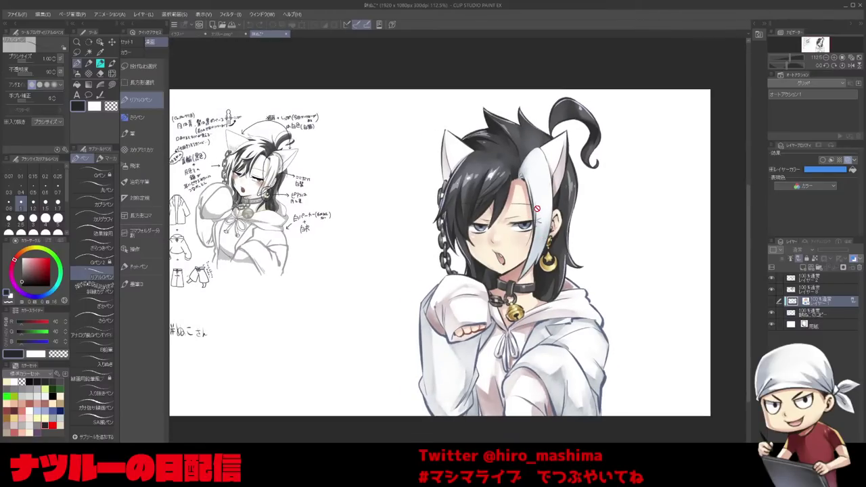
pyautogui.moveTo(548, 288)
pyautogui.mouseDown()
pyautogui.moveTo(556, 295)
pyautogui.moveTo(536, 287)
pyautogui.mouseUp()
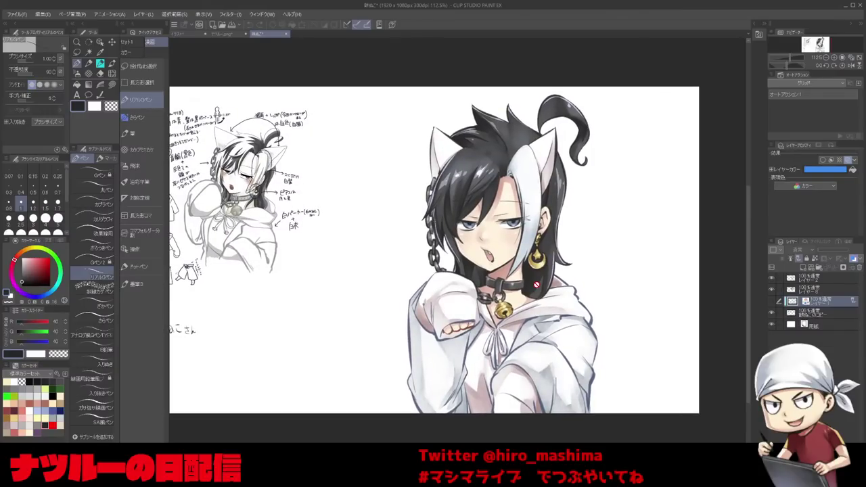
pyautogui.moveTo(464, 287)
pyautogui.mouseDown()
pyautogui.moveTo(525, 283)
pyautogui.moveTo(451, 298)
pyautogui.mouseUp()
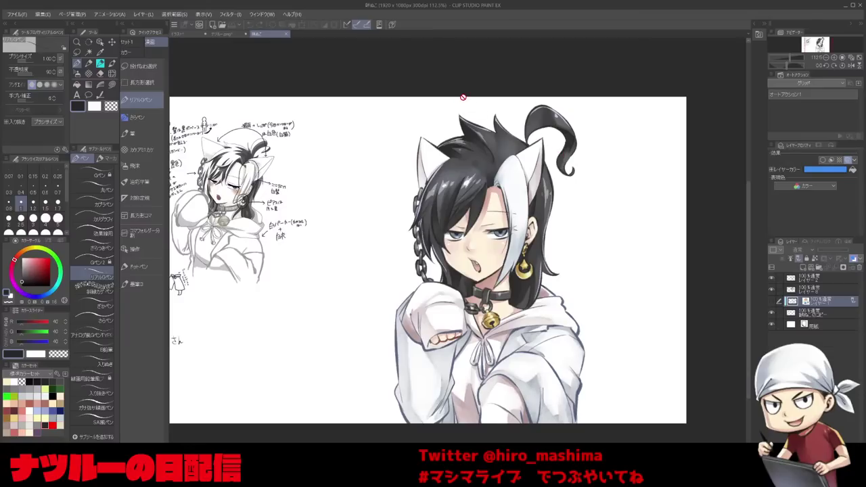
pyautogui.click(286, 33)
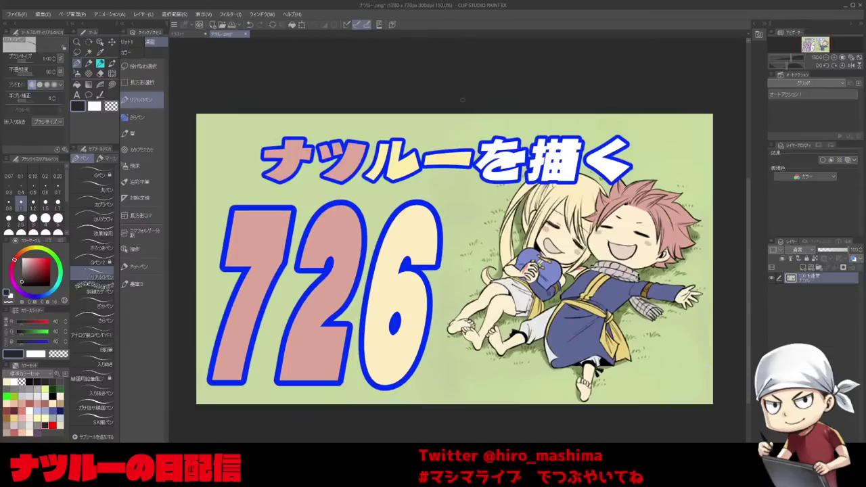
# In the two-character illustration, add a new layer directly above the hidden draft layer and choose golden yellow for the Fill tool.
pyautogui.click(181, 34)
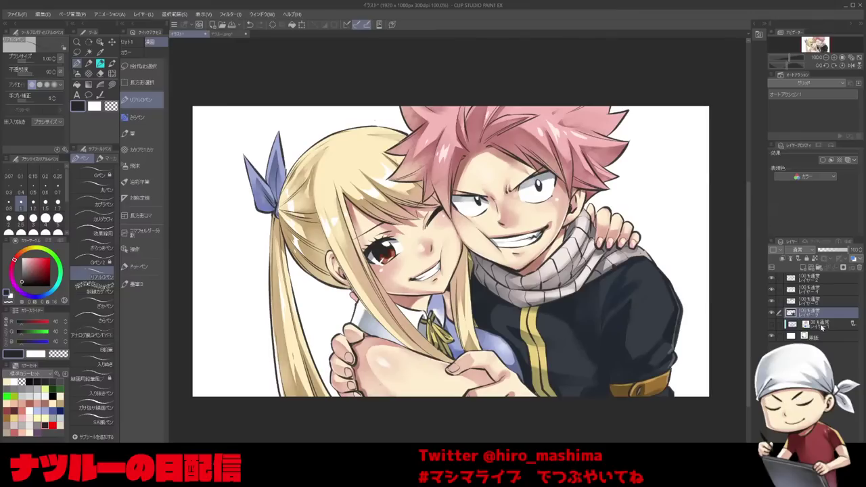
pyautogui.click(819, 326)
pyautogui.click(804, 268)
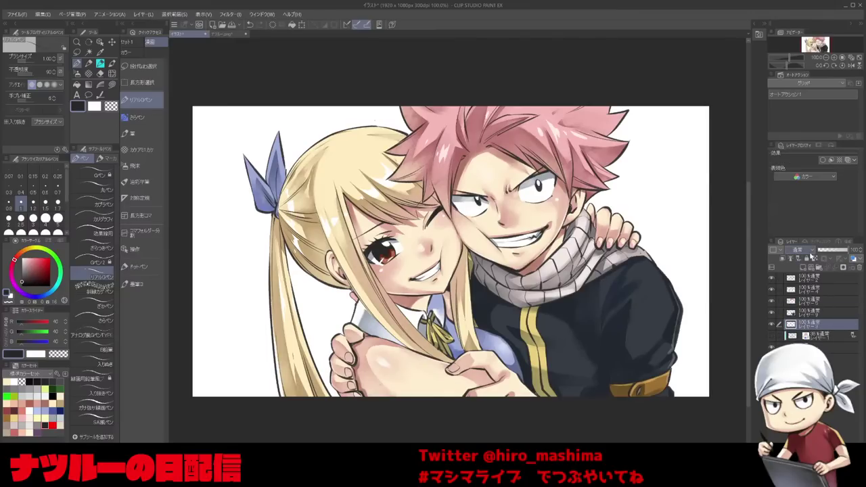
pyautogui.click(32, 419)
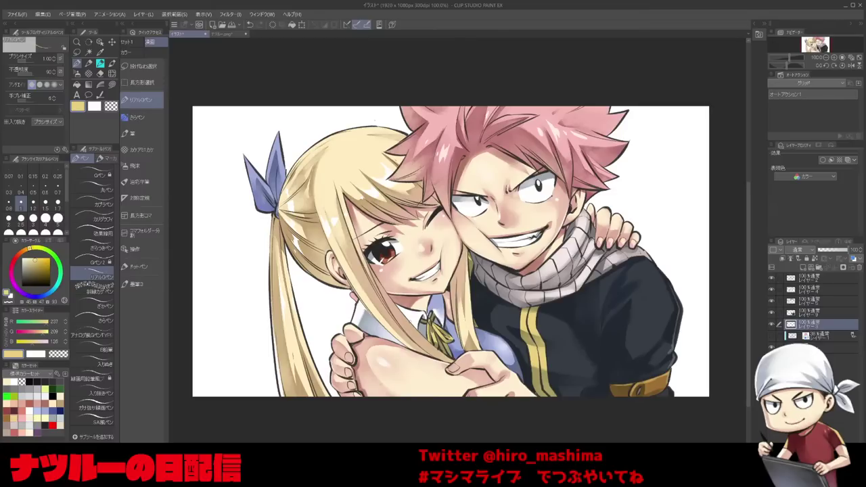
pyautogui.scroll(-1, 432, 298)
pyautogui.press('g')
# Try golden yellow and pale cream fills in the background gap beside the blonde ponytail, undoing each one.
pyautogui.click(349, 327)
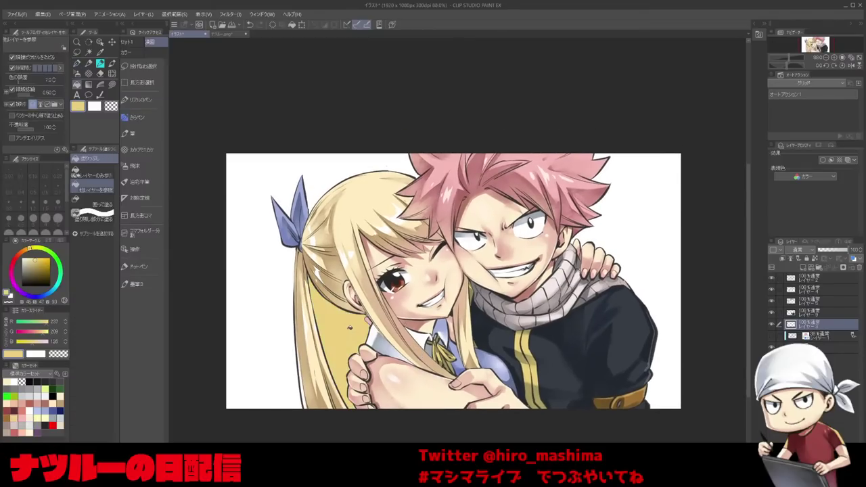
pyautogui.hotkey('ctrl', 'z')
pyautogui.click(46, 422)
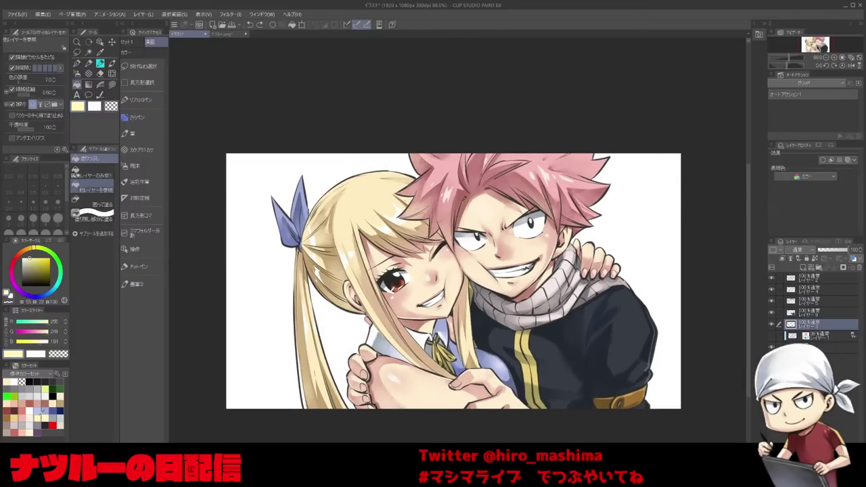
pyautogui.click(343, 332)
pyautogui.hotkey('ctrl', 'z')
# Fill the background areas around both characters with golden yellow on the new layer.
pyautogui.keyDown('alt'); pyautogui.click(343, 336); pyautogui.keyUp('alt')
pyautogui.click(343, 336)
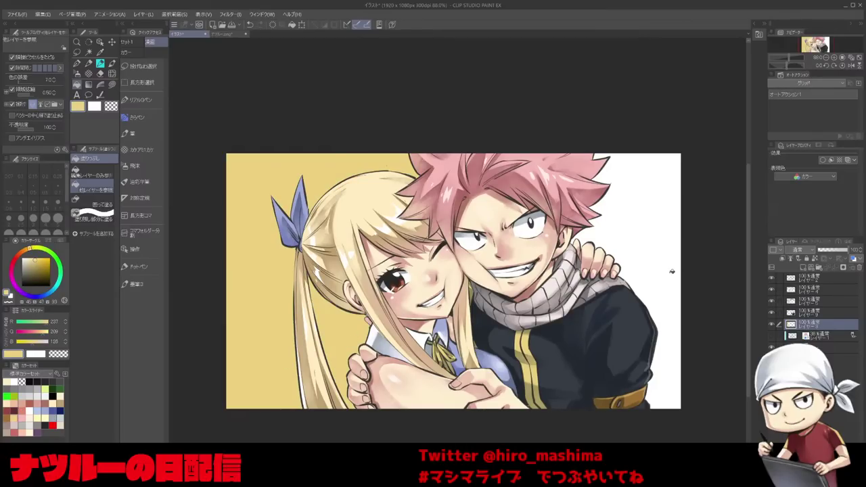
pyautogui.click(678, 272)
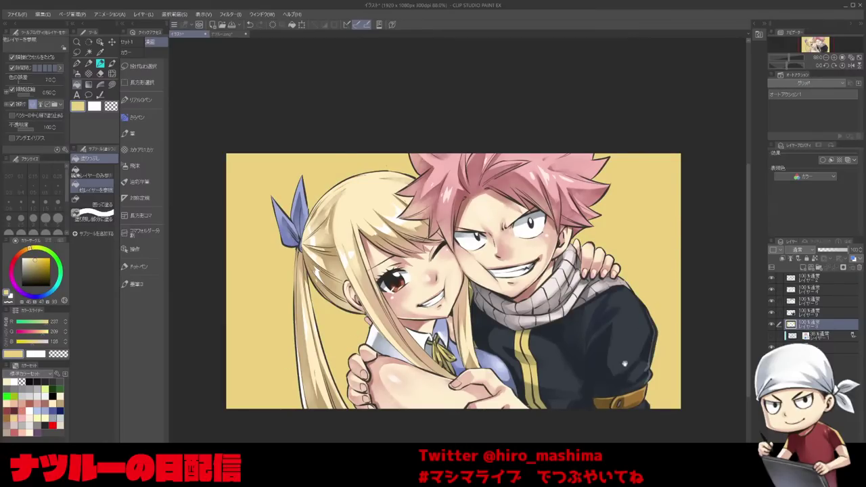
# Try dark red splatter from the spray airbrush at size 15 across the background around the ponytail, and undo it.
pyautogui.scroll(-2, 631, 322)
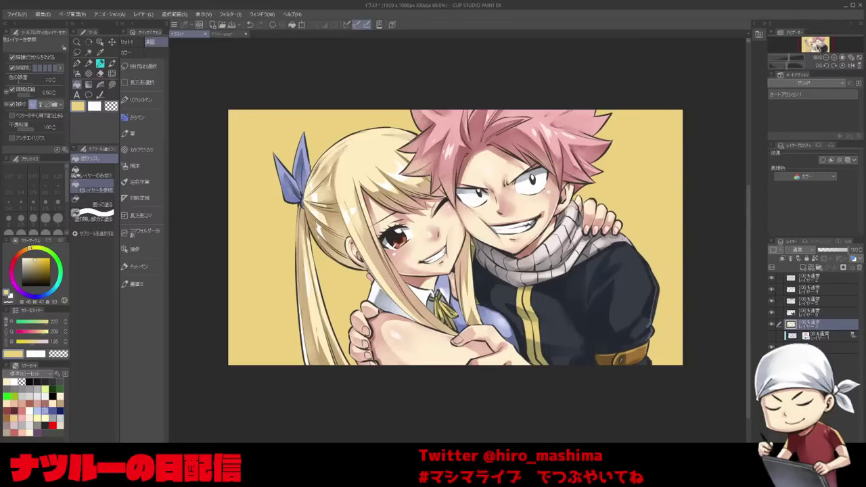
pyautogui.click(154, 165)
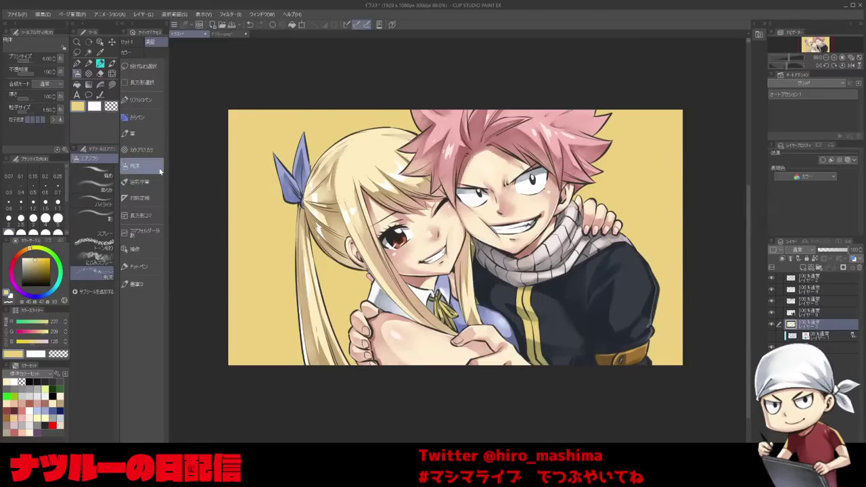
pyautogui.click(53, 424)
pyautogui.click(8, 410)
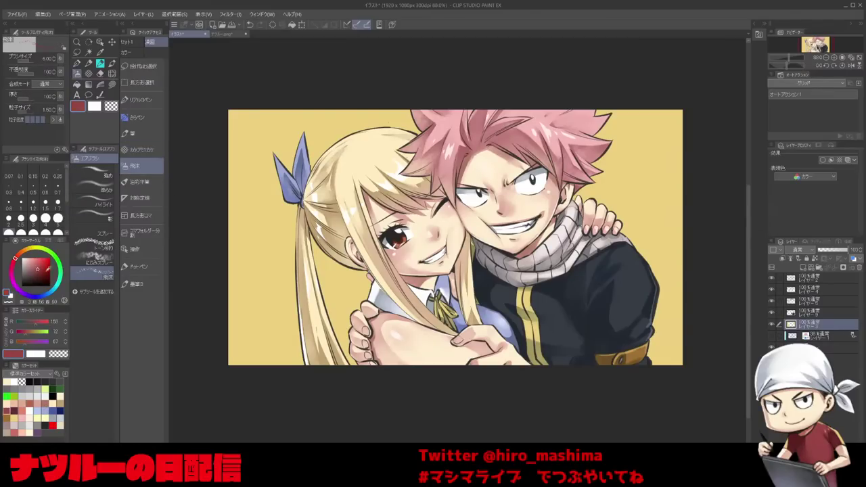
pyautogui.moveTo(47, 260); pyautogui.dragTo(44, 274)
pyautogui.press(']')
pyautogui.press(']')
pyautogui.press(']')
pyautogui.press(']')
pyautogui.press(']')
pyautogui.moveTo(345, 283)
pyautogui.mouseDown()
pyautogui.moveTo(325, 274)
pyautogui.moveTo(244, 292)
pyautogui.mouseUp()
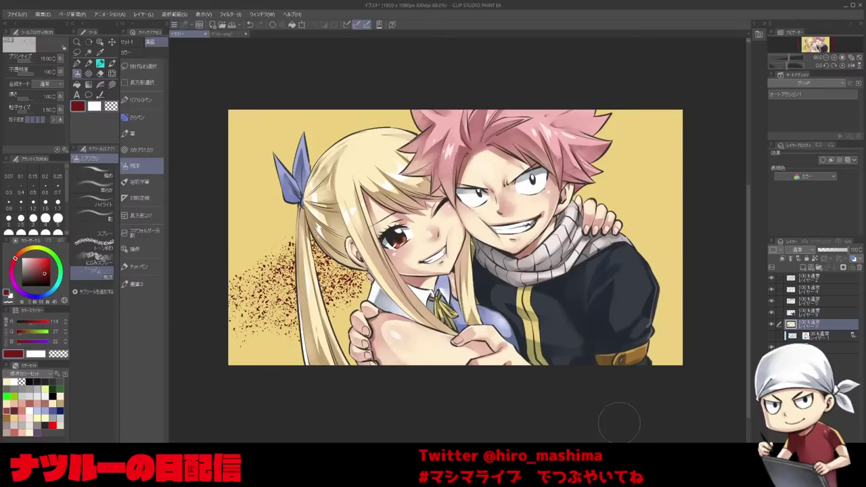
pyautogui.hotkey('ctrl', 'z')
# Try lighter scatterings of dark red splatter beside the ponytail and undo them one by one.
pyautogui.moveTo(355, 284); pyautogui.dragTo(334, 301)
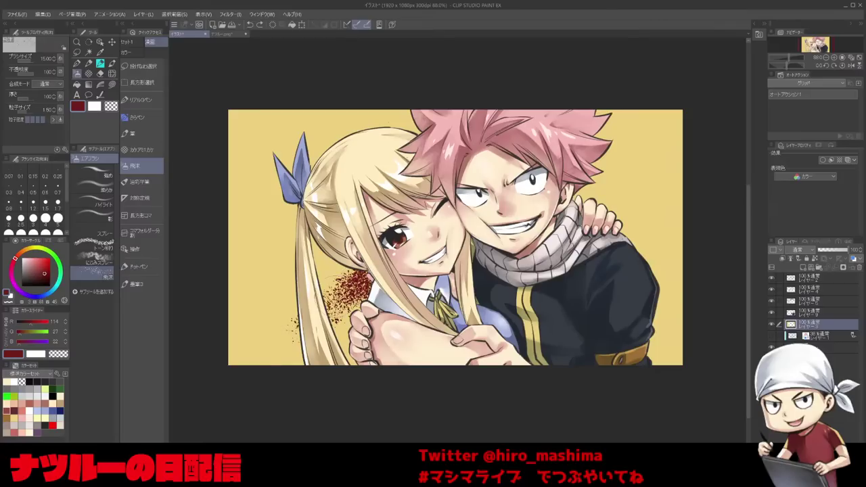
pyautogui.moveTo(318, 270); pyautogui.dragTo(208, 266)
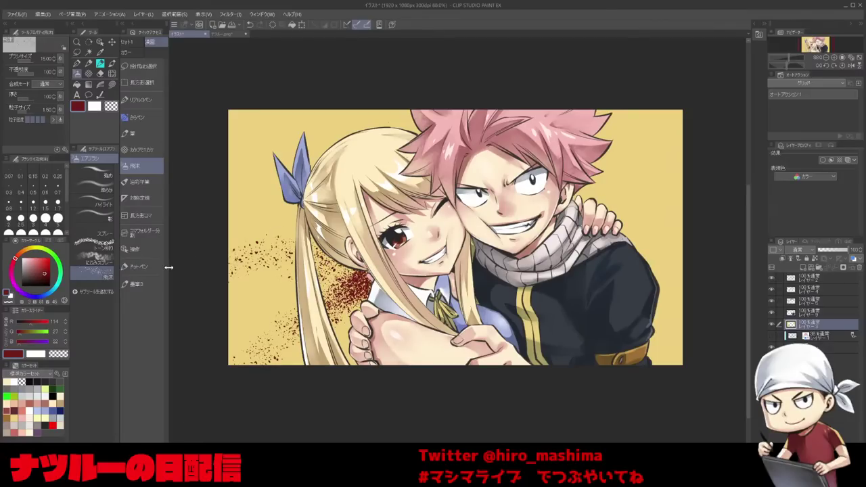
pyautogui.hotkey('ctrl', 'z')
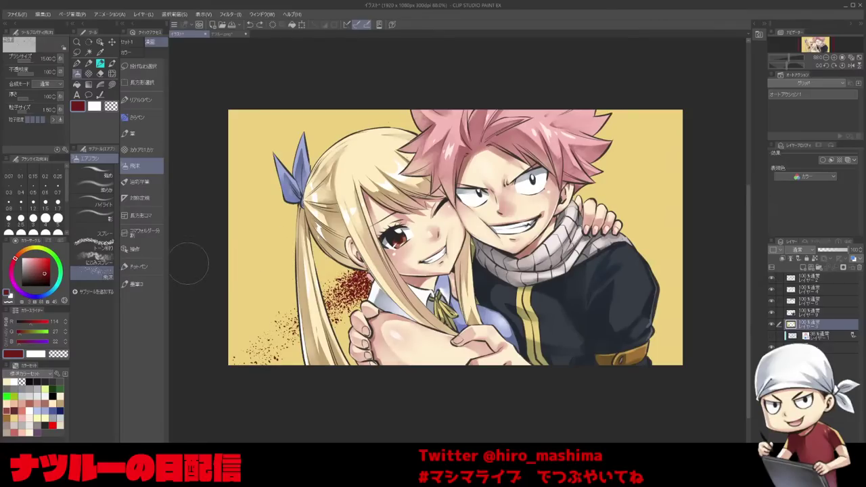
pyautogui.hotkey('ctrl', 'z')
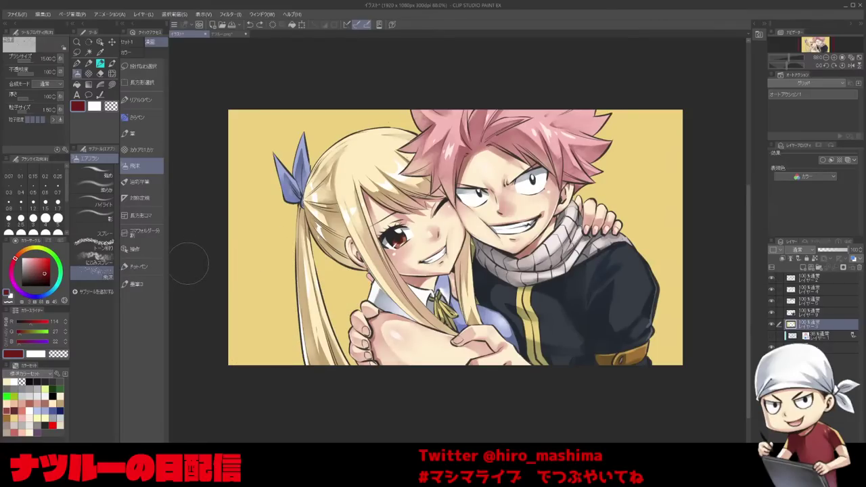
# Paint the upper background white on both sides of the characters with a rough-edged watercolour brush, leaving golden yellow below.
pyautogui.click(21, 418)
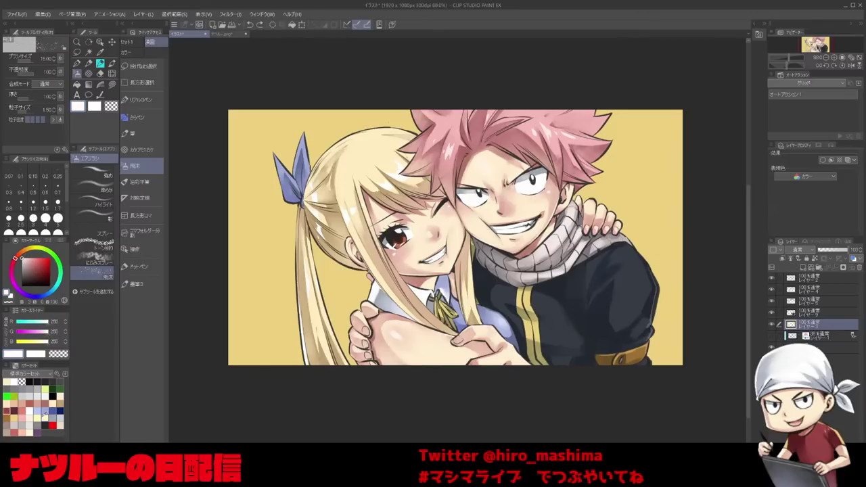
pyautogui.click(14, 418)
pyautogui.click(23, 256)
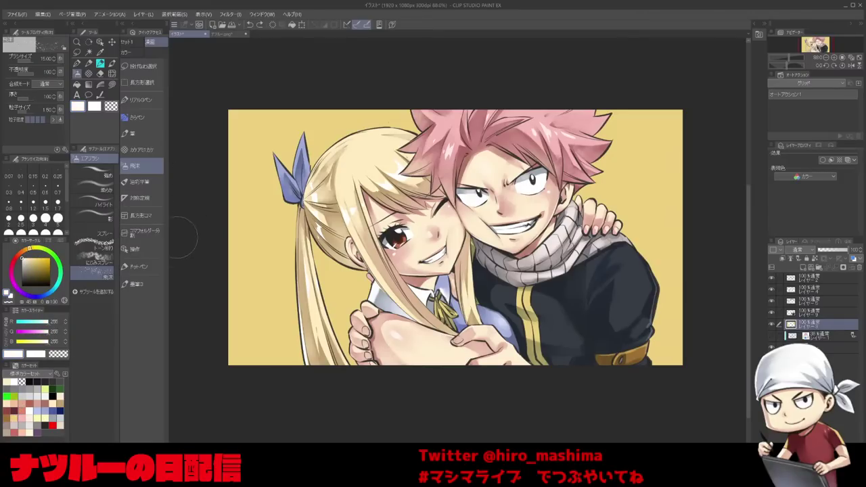
pyautogui.press('p')
pyautogui.press('b')
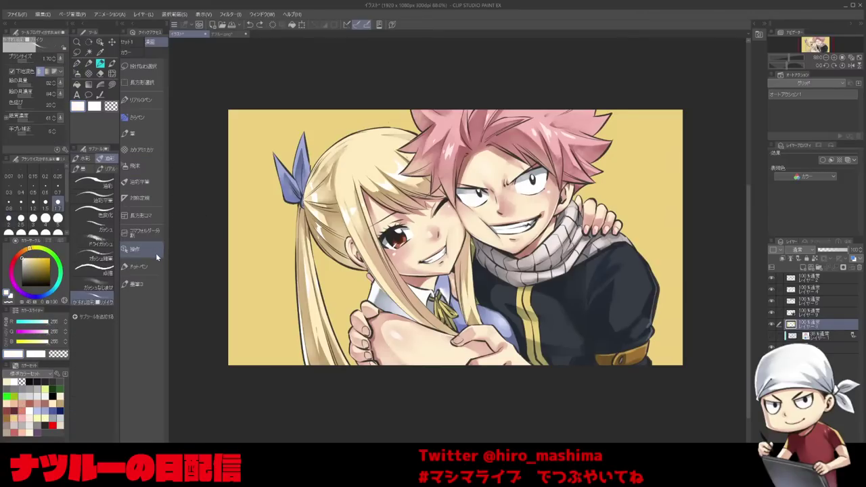
pyautogui.click(82, 158)
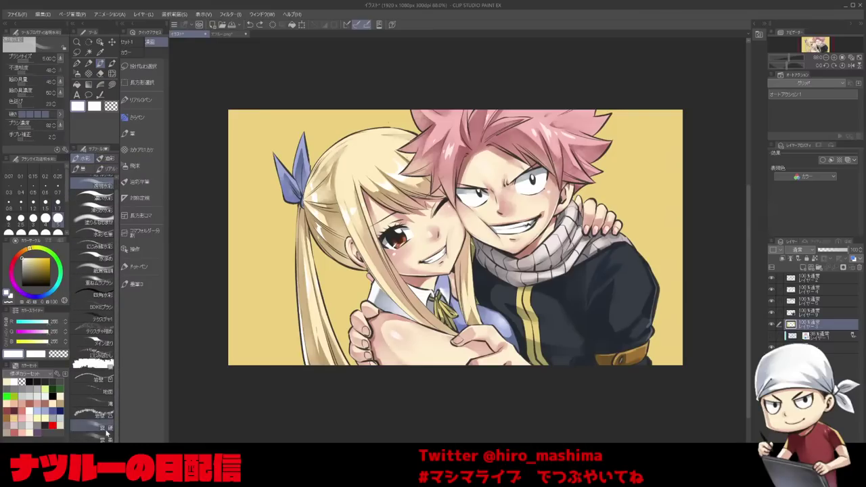
pyautogui.click(102, 365)
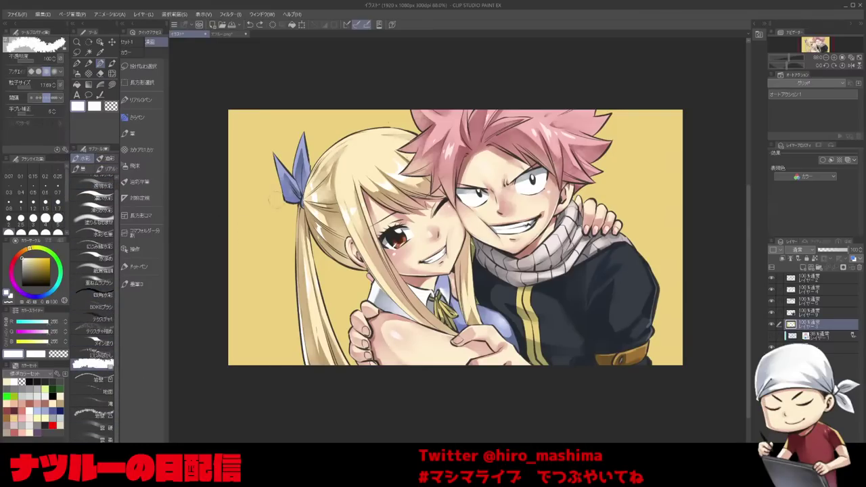
pyautogui.moveTo(251, 152)
pyautogui.mouseDown()
pyautogui.moveTo(270, 99)
pyautogui.moveTo(332, 116)
pyautogui.moveTo(436, 99)
pyautogui.moveTo(615, 113)
pyautogui.moveTo(667, 139)
pyautogui.moveTo(691, 174)
pyautogui.moveTo(679, 196)
pyautogui.moveTo(316, 177)
pyautogui.moveTo(555, 194)
pyautogui.mouseUp()
pyautogui.moveTo(637, 204)
pyautogui.mouseDown()
pyautogui.moveTo(662, 218)
pyautogui.moveTo(655, 209)
pyautogui.mouseUp()
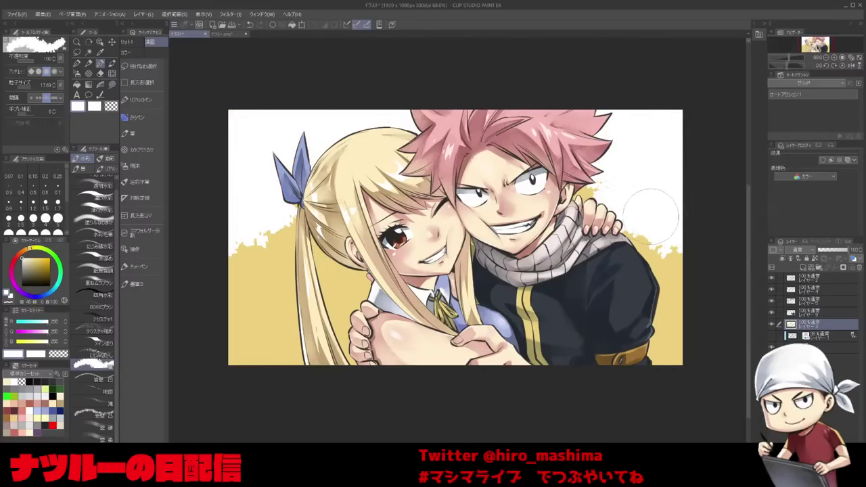
pyautogui.moveTo(246, 230); pyautogui.dragTo(279, 215)
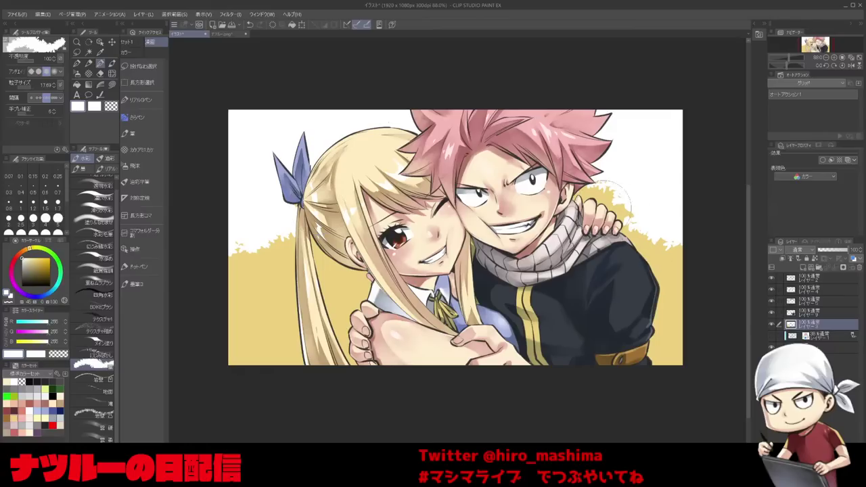
pyautogui.moveTo(623, 200); pyautogui.dragTo(607, 190)
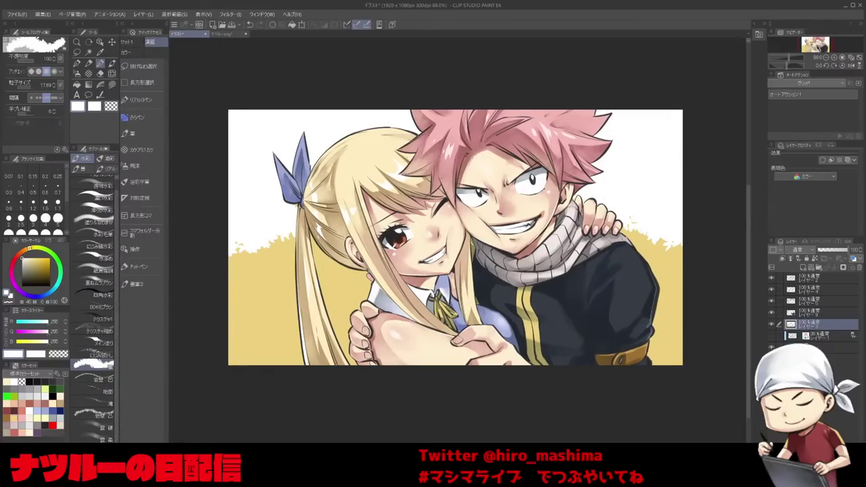
# Soften the white-to-yellow edge on both sides of the background with a white texture blending brush at size 40.
pyautogui.click(98, 463)
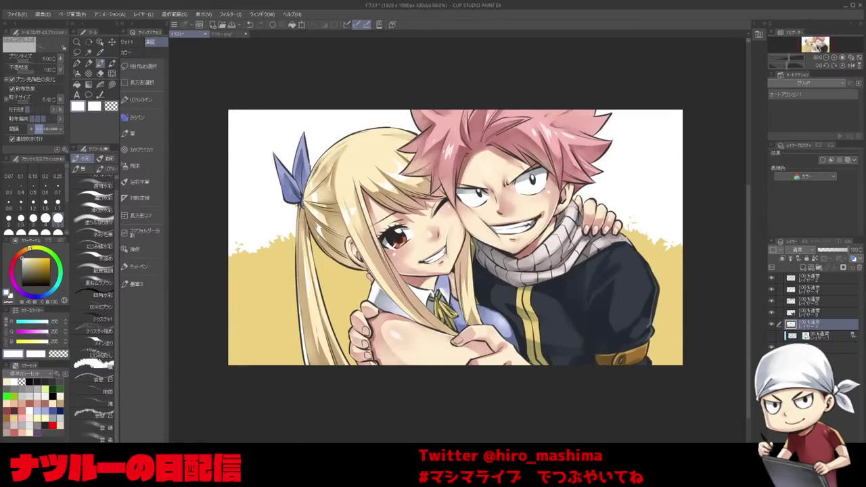
pyautogui.scroll(1, 95, 304)
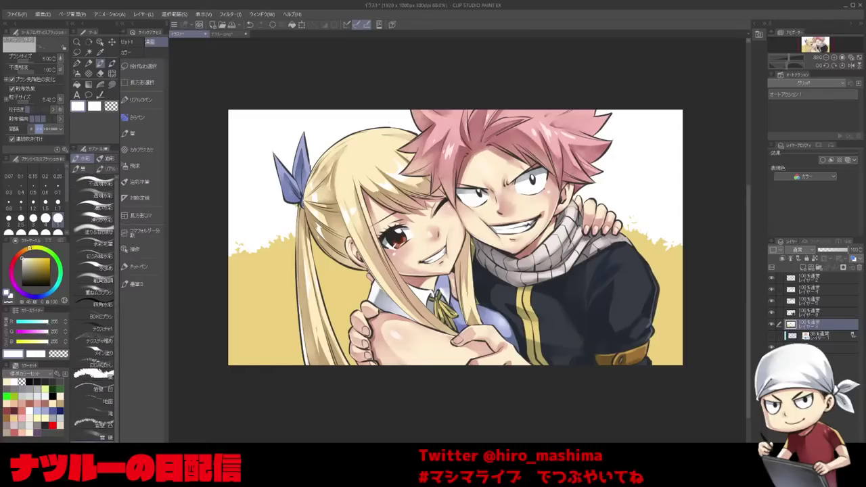
pyautogui.click(113, 334)
pyautogui.moveTo(279, 233)
pyautogui.mouseDown()
pyautogui.moveTo(268, 271)
pyautogui.moveTo(253, 251)
pyautogui.moveTo(237, 259)
pyautogui.moveTo(266, 243)
pyautogui.mouseUp()
pyautogui.press('[')
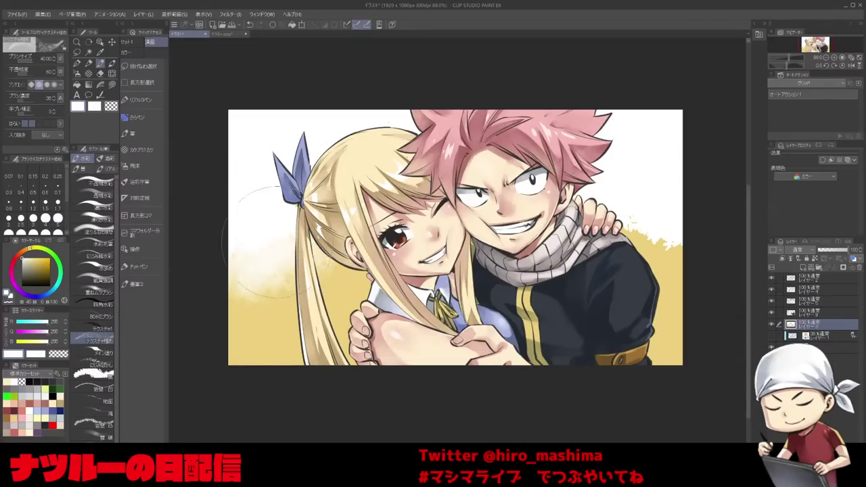
pyautogui.moveTo(646, 233); pyautogui.dragTo(631, 227)
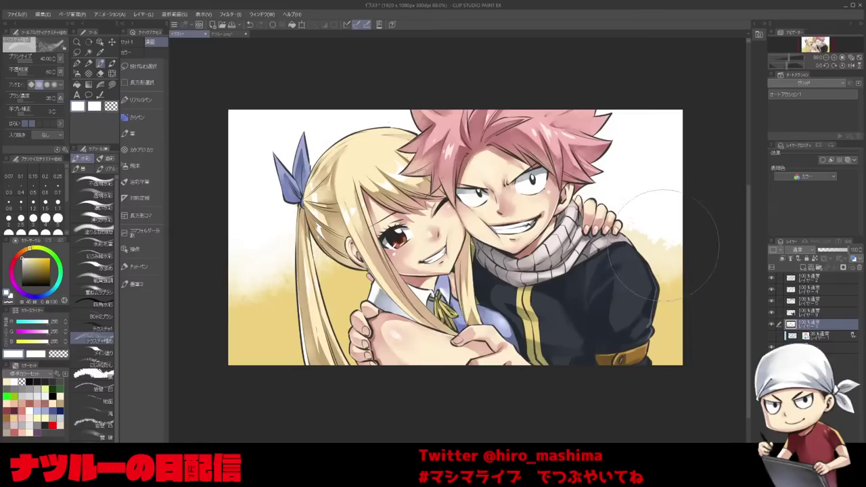
pyautogui.moveTo(335, 267)
pyautogui.mouseDown()
pyautogui.moveTo(343, 262)
pyautogui.moveTo(320, 267)
pyautogui.mouseUp()
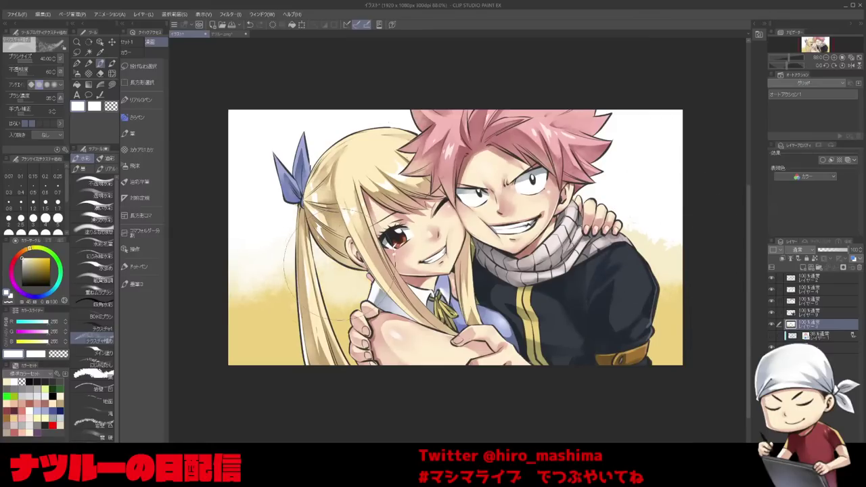
# Blend the background transition further at brush size 50, using white around the ponytail and then the sampled golden yellow on both sides.
pyautogui.press(']')
pyautogui.moveTo(228, 271); pyautogui.dragTo(246, 269)
pyautogui.moveTo(303, 257); pyautogui.dragTo(262, 272)
pyautogui.keyDown('alt'); pyautogui.click(677, 340); pyautogui.keyUp('alt')
pyautogui.moveTo(707, 257); pyautogui.dragTo(641, 235)
pyautogui.moveTo(232, 305); pyautogui.dragTo(209, 193)
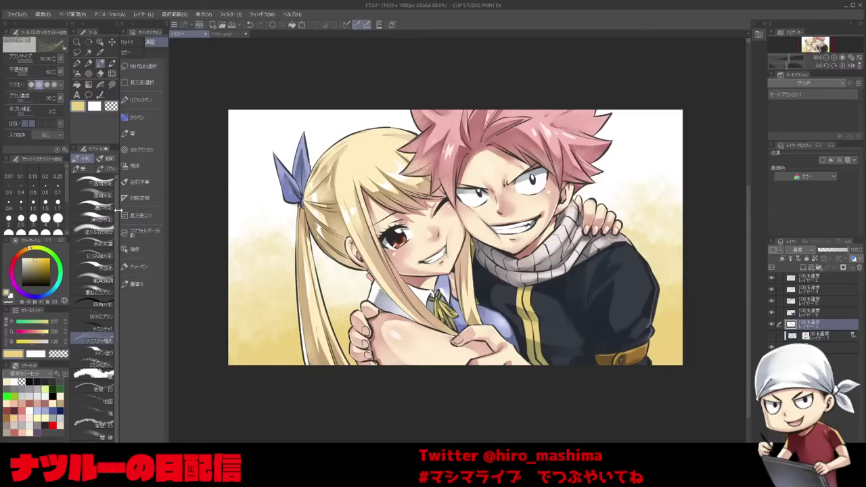
# Add a Glow Dodge layer above the background layer and sample pale yellow from the background for a smaller brush.
pyautogui.click(844, 261)
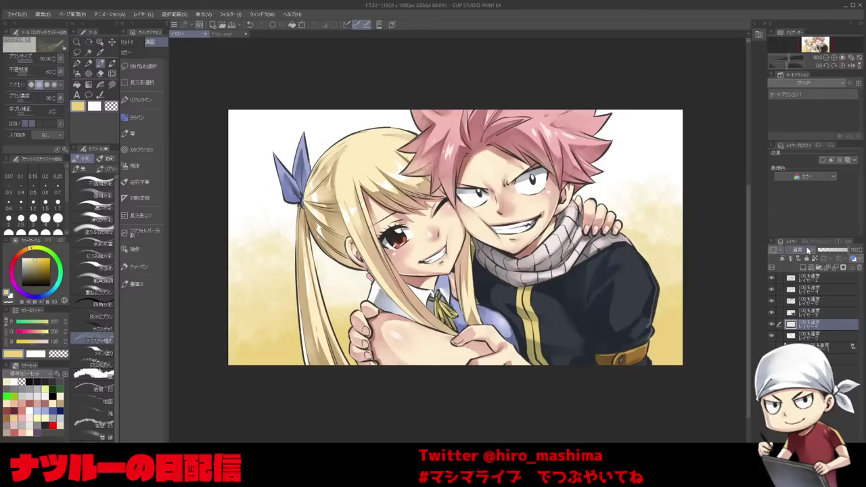
pyautogui.click(815, 326)
pyautogui.keyDown('alt'); pyautogui.click(282, 292); pyautogui.keyUp('alt')
pyautogui.press('[')
pyautogui.press('[')
pyautogui.press('[')
pyautogui.press('[')
pyautogui.press('[')
pyautogui.press('[')
pyautogui.press('[')
pyautogui.press('[')
pyautogui.press('[')
pyautogui.press('[')
# Paint pale yellow light spots in the background on both sides of the characters with progressively smaller brush sizes.
pyautogui.moveTo(284, 264)
pyautogui.mouseDown()
pyautogui.moveTo(277, 276)
pyautogui.moveTo(285, 251)
pyautogui.moveTo(245, 246)
pyautogui.mouseUp()
pyautogui.hotkey('ctrl', 'z')
pyautogui.press('[')
pyautogui.press('[')
pyautogui.press('[')
pyautogui.press(']')
pyautogui.moveTo(346, 295); pyautogui.dragTo(337, 301)
pyautogui.press('[')
pyautogui.press('[')
pyautogui.press('[')
pyautogui.moveTo(292, 295)
pyautogui.mouseDown()
pyautogui.moveTo(287, 305)
pyautogui.moveTo(274, 298)
pyautogui.mouseUp()
pyautogui.press('[')
pyautogui.moveTo(650, 263)
pyautogui.mouseDown()
pyautogui.moveTo(664, 237)
pyautogui.moveTo(648, 218)
pyautogui.mouseUp()
pyautogui.press('[')
pyautogui.press('[')
pyautogui.press('[')
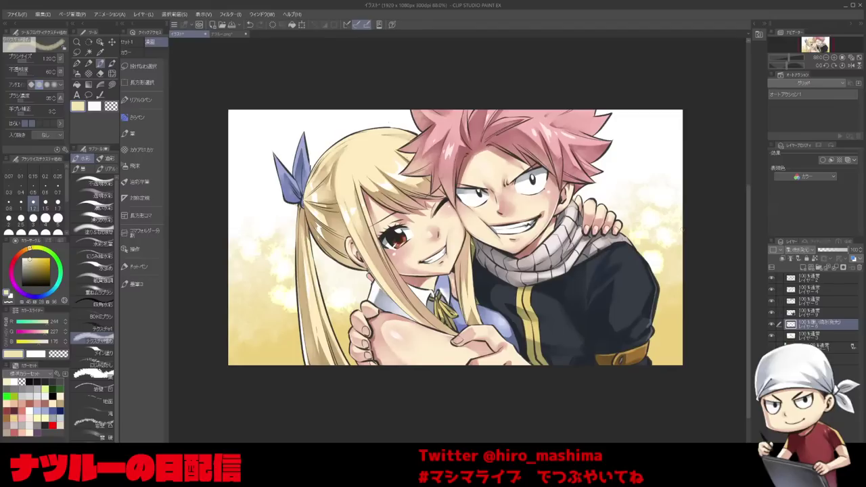
pyautogui.press('[')
pyautogui.press('[')
pyautogui.press('[')
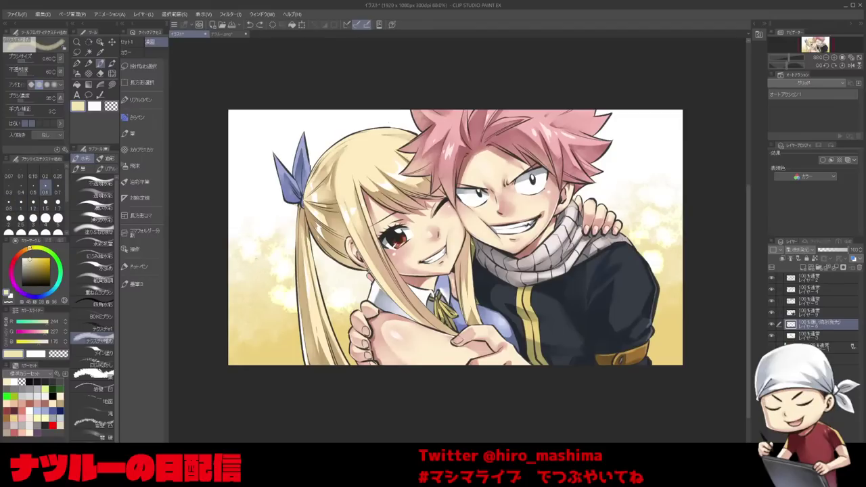
# Dab pale yellow glow spots beside the ponytail with the realistic pen at size 7, and set the SAI-style pen to size 12.
pyautogui.press('p')
pyautogui.press(']')
pyautogui.press(']')
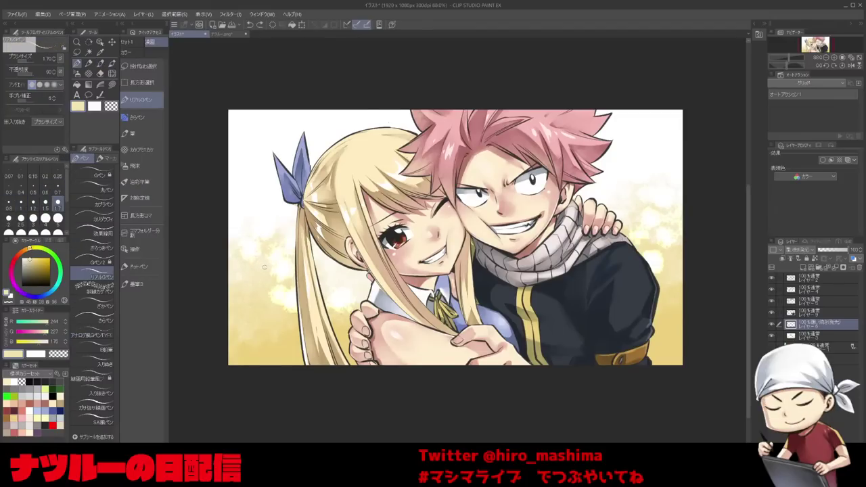
pyautogui.press(']')
pyautogui.press(']')
pyautogui.click(258, 270)
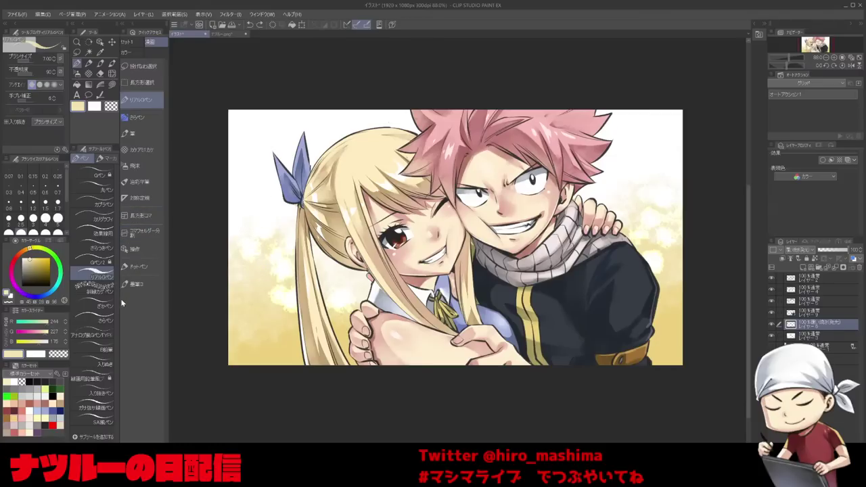
pyautogui.click(100, 421)
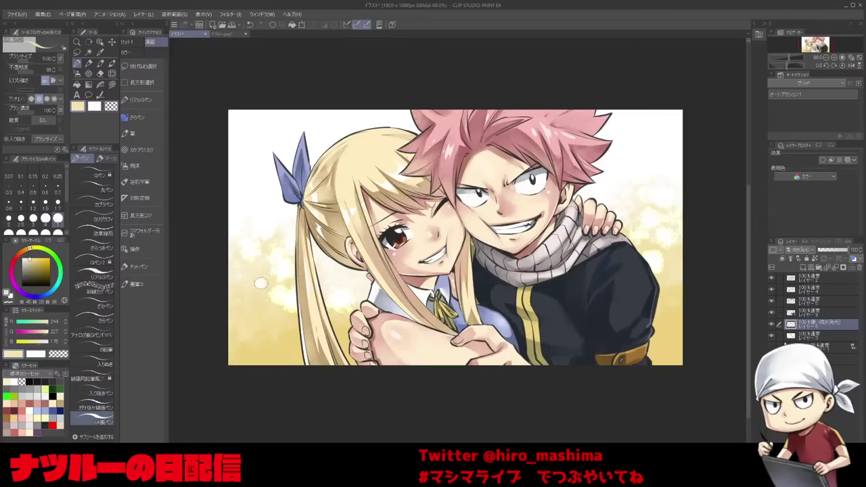
pyautogui.press(']')
pyautogui.press(']')
pyautogui.press(']')
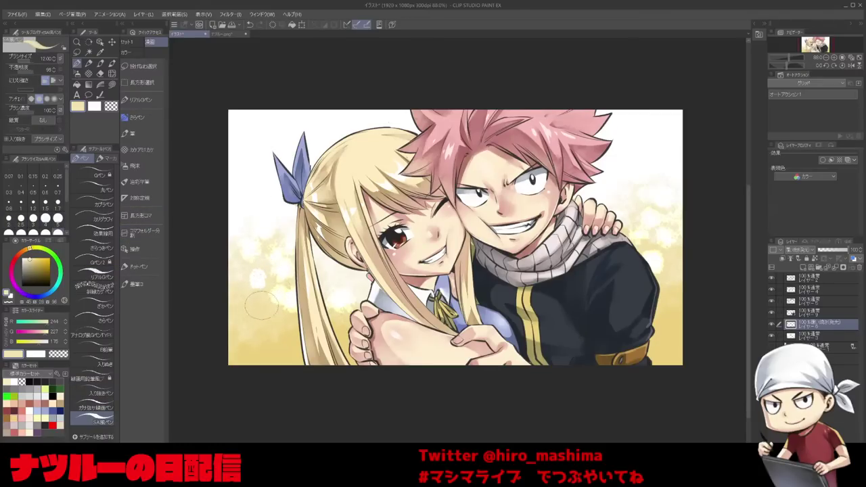
# Dab small glow spots over the background with the dry oil brush, reducing it to size 3.
pyautogui.press('b')
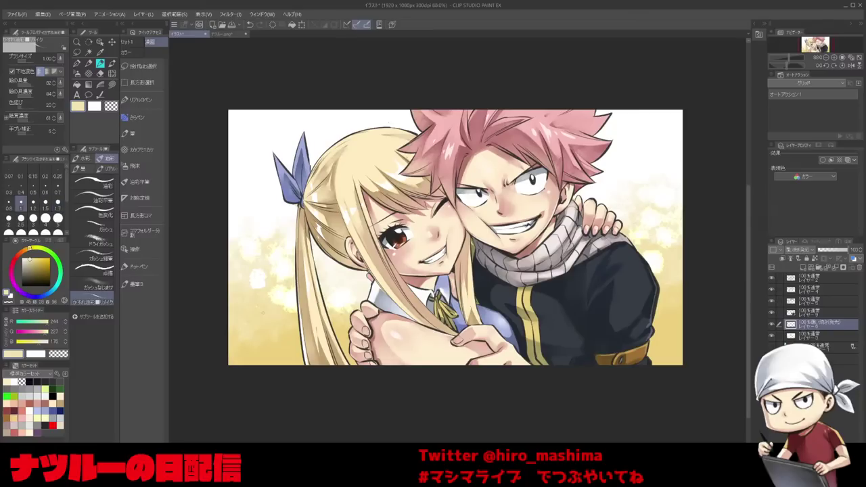
pyautogui.press(']')
pyautogui.press(']')
pyautogui.press(']')
pyautogui.press(']')
pyautogui.press(']')
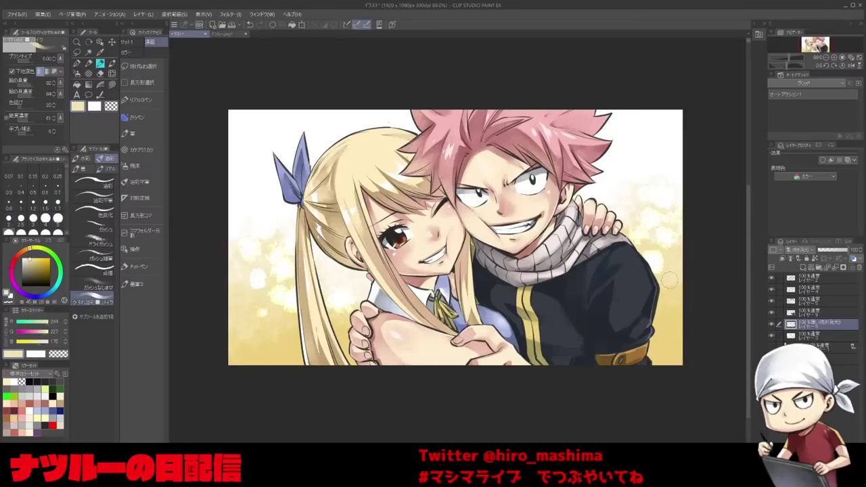
pyautogui.press('[')
pyautogui.press('[')
pyautogui.press('[')
pyautogui.press('[')
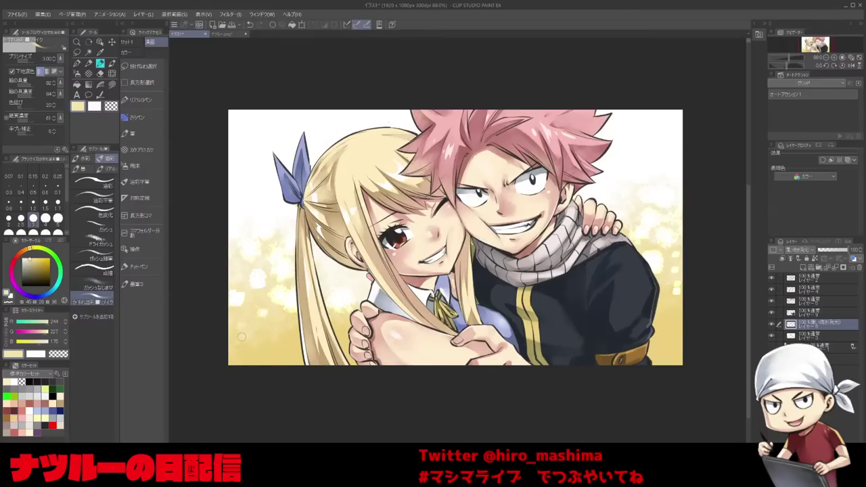
# Merge the glow layer into the background layer and combine the character colour layers, checking the result by toggling its visibility.
pyautogui.hotkey('ctrl', 'e')
pyautogui.click(825, 292)
pyautogui.hotkey('ctrl', 'e')
pyautogui.hotkey('ctrl', 'e')
pyautogui.click(772, 291)
pyautogui.click(773, 290)
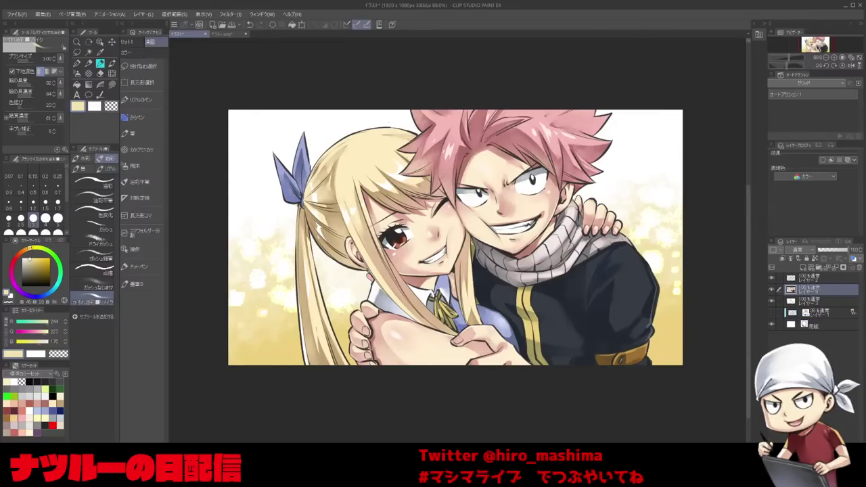
# Apply a dark-red-to-cream gradient map over the merged colours at 34% opacity and compare the picture with and without it.
pyautogui.click(664, 230)
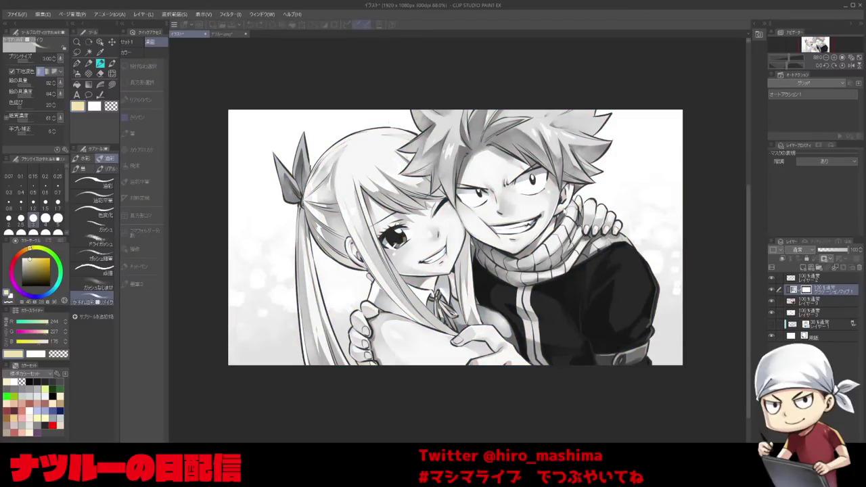
pyautogui.doubleClick(598, 272)
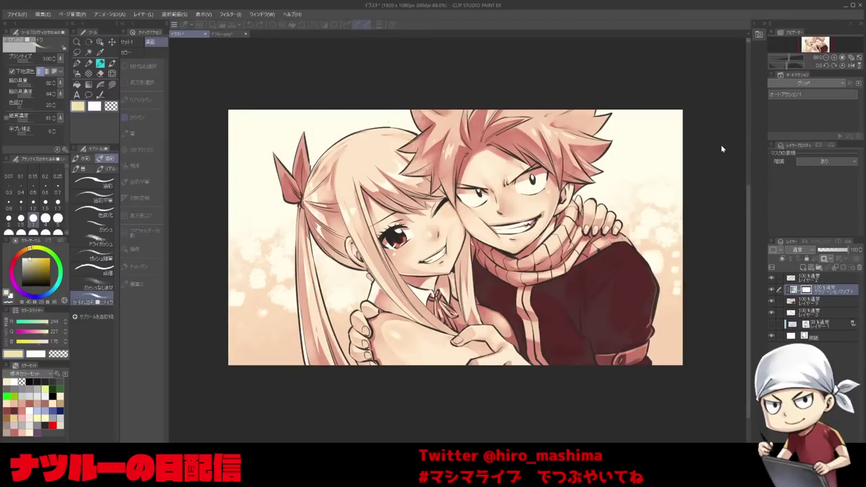
pyautogui.click(725, 148)
pyautogui.moveTo(842, 253); pyautogui.dragTo(828, 249)
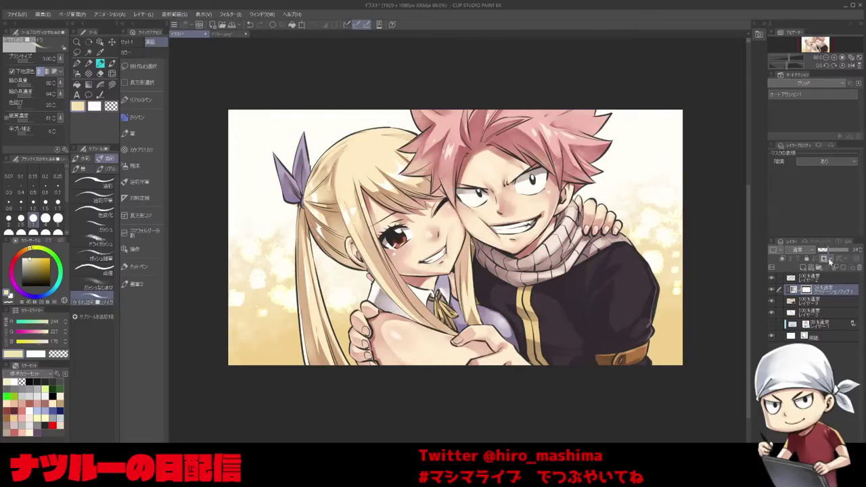
pyautogui.click(771, 291)
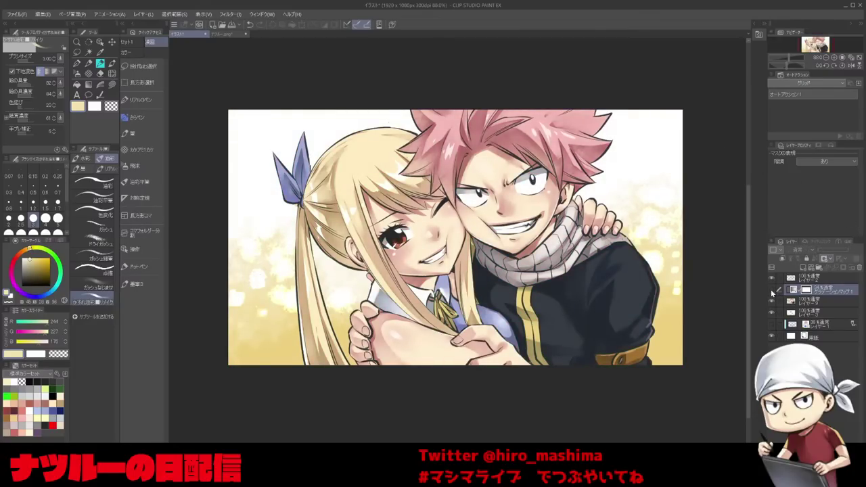
pyautogui.click(771, 290)
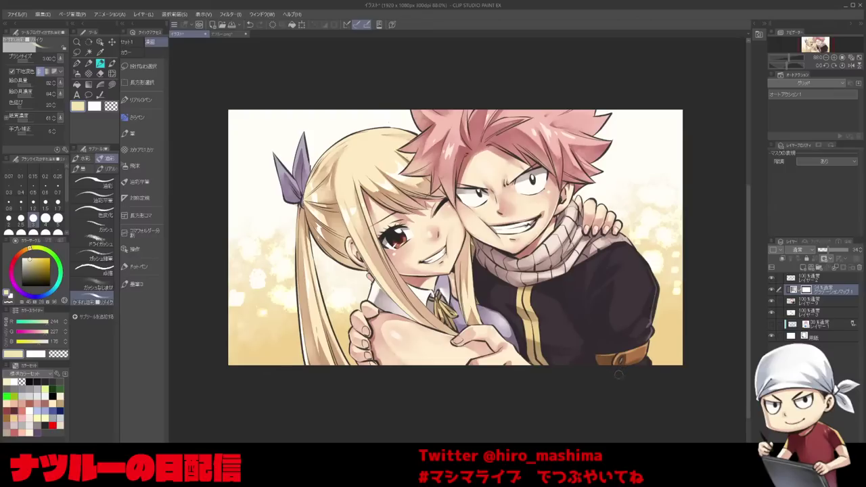
# Merge all visible layers of the illustration into one layer and toggle its visibility to check the result.
pyautogui.scroll(1, 618, 375)
pyautogui.moveTo(608, 404); pyautogui.dragTo(630, 413)
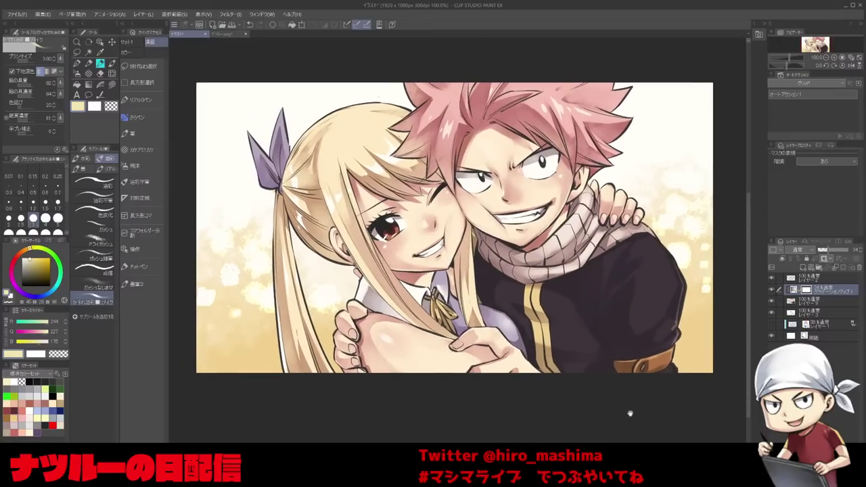
pyautogui.click(831, 305)
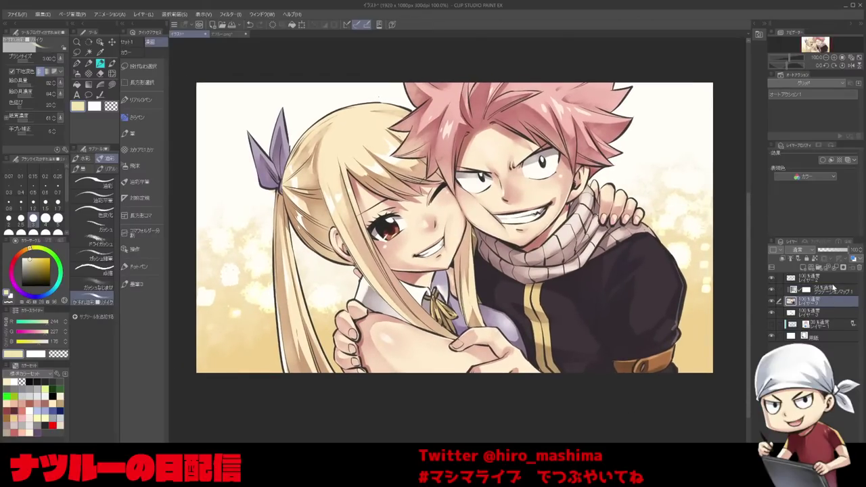
pyautogui.hotkey('ctrl', 'shift', 'e')
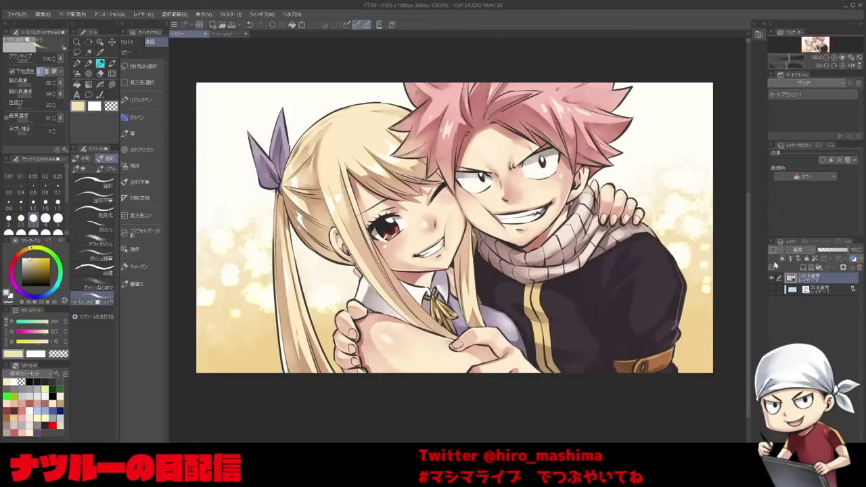
pyautogui.click(774, 280)
pyautogui.click(774, 280)
pyautogui.click(774, 280)
pyautogui.click(774, 280)
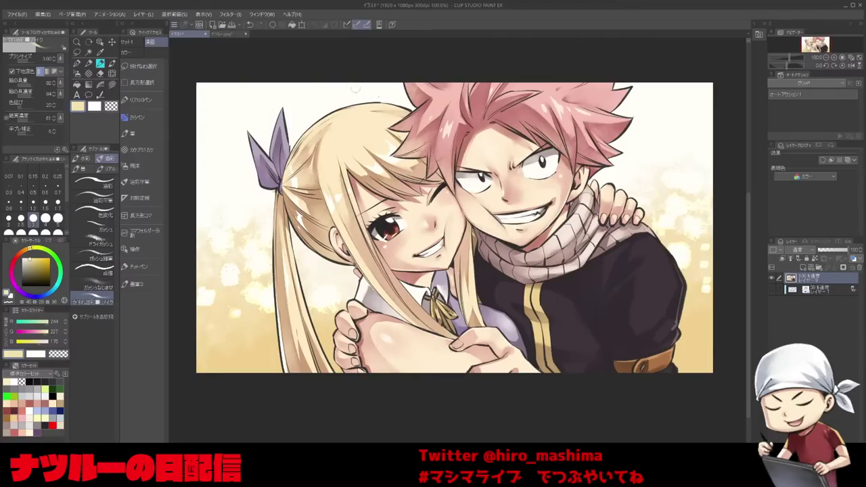
# Look at the other open picture, return to the two-character illustration and view it whole.
pyautogui.click(227, 34)
pyautogui.click(195, 34)
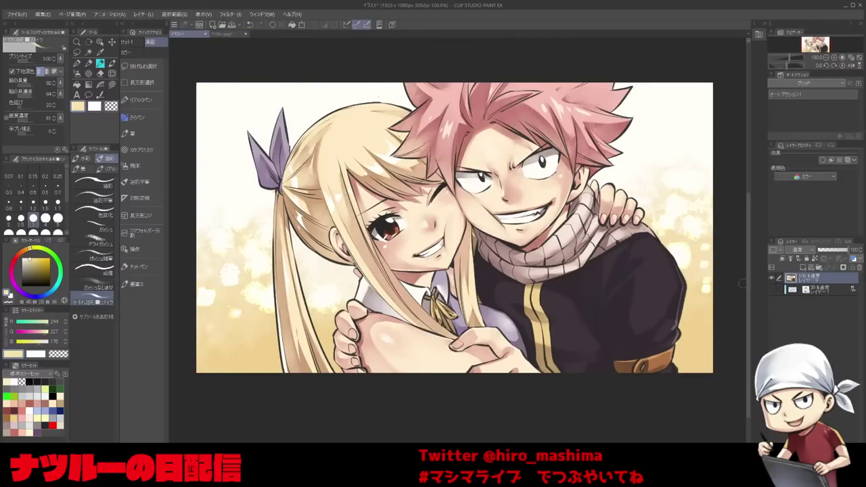
pyautogui.moveTo(749, 286)
pyautogui.mouseDown()
pyautogui.moveTo(749, 351)
pyautogui.moveTo(745, 268)
pyautogui.mouseUp()
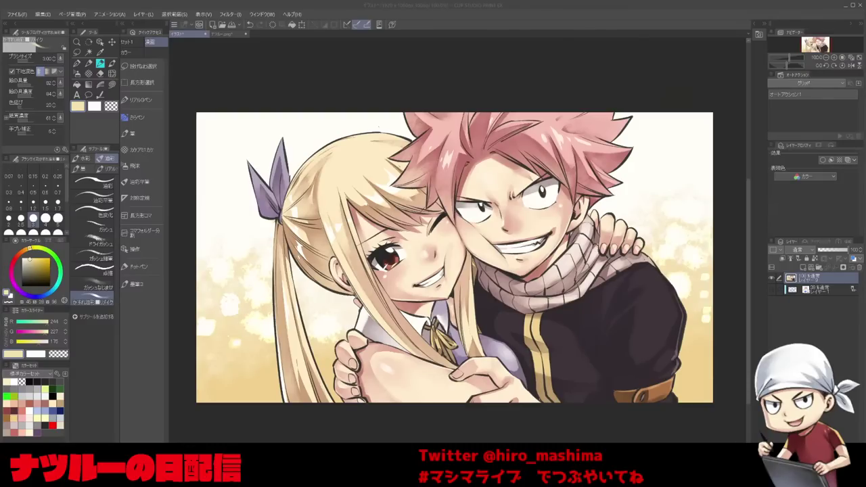
# Create a blank 1920 × 1080 px canvas and set up a line-art pen in near-black (RGB 16, 16, 16).
pyautogui.hotkey('ctrl', 'n')
pyautogui.press('Return')
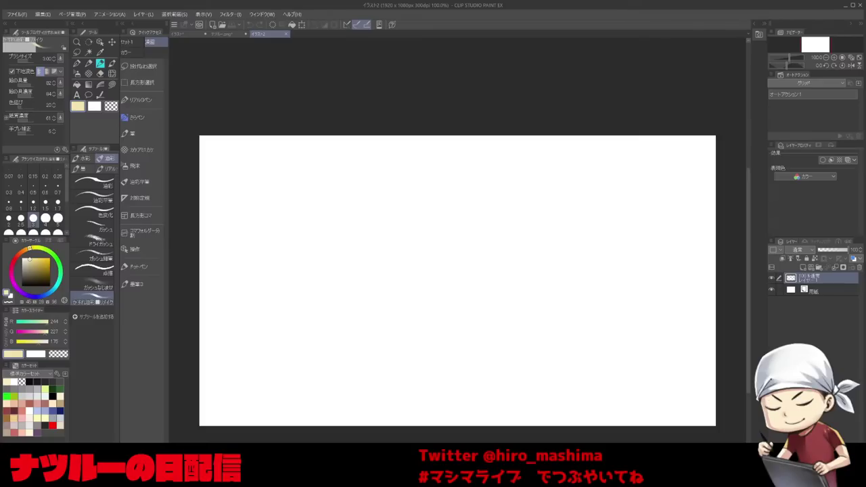
pyautogui.click(45, 425)
pyautogui.click(21, 284)
pyautogui.moveTo(565, 344); pyautogui.dragTo(564, 319)
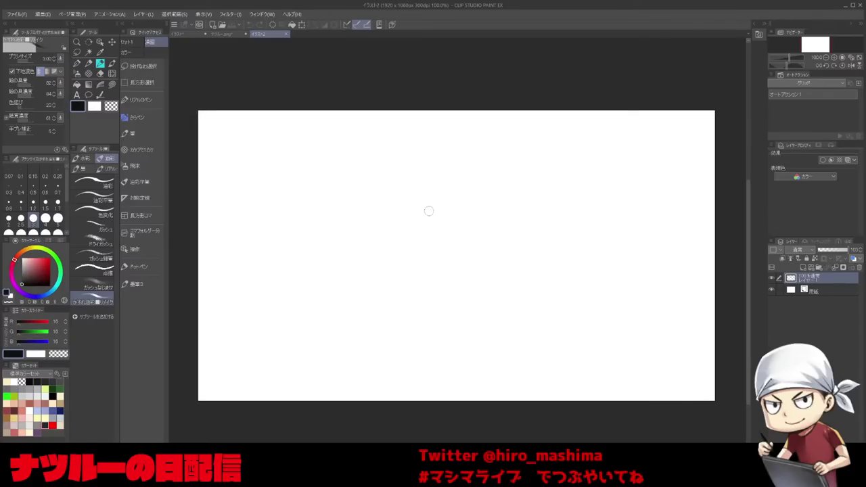
pyautogui.press(']')
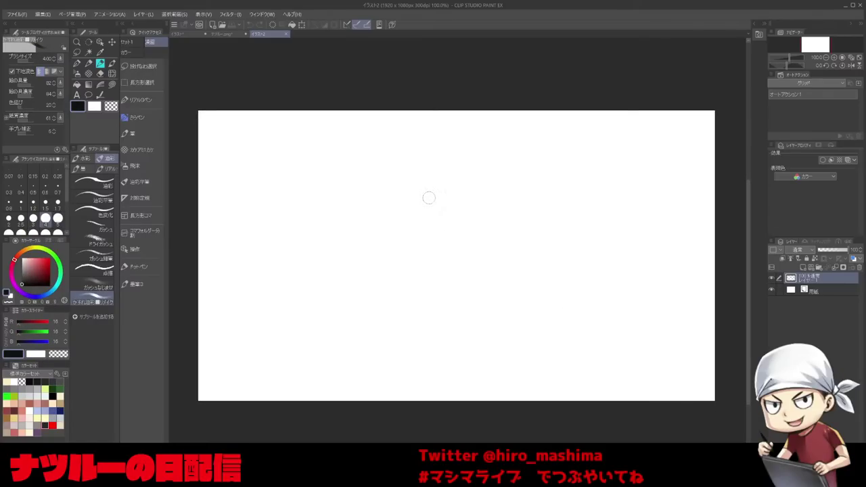
pyautogui.press('p')
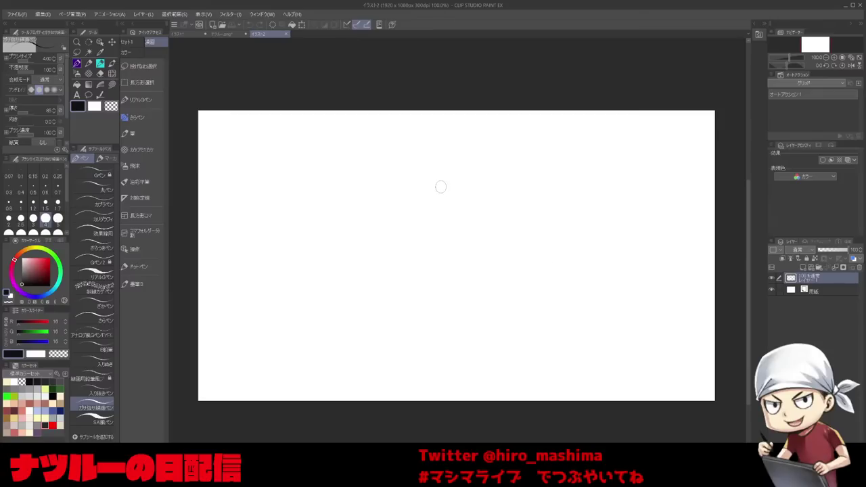
# Doodle an oval head in profile with a solid dot eye and thick lips near the canvas's upper left corner at pen size 6.
pyautogui.press('[')
pyautogui.press('[')
pyautogui.press(']')
pyautogui.press(']')
pyautogui.moveTo(452, 184); pyautogui.dragTo(458, 151)
pyautogui.hotkey('ctrl', 'z')
pyautogui.moveTo(253, 230)
pyautogui.mouseDown()
pyautogui.moveTo(242, 163)
pyautogui.moveTo(253, 142)
pyautogui.moveTo(271, 150)
pyautogui.moveTo(287, 192)
pyautogui.moveTo(276, 194)
pyautogui.moveTo(278, 226)
pyautogui.moveTo(298, 209)
pyautogui.moveTo(283, 229)
pyautogui.moveTo(298, 217)
pyautogui.mouseUp()
pyautogui.press(']')
pyautogui.press(']')
pyautogui.hotkey('ctrl', 'z')
pyautogui.moveTo(261, 192); pyautogui.dragTo(265, 195)
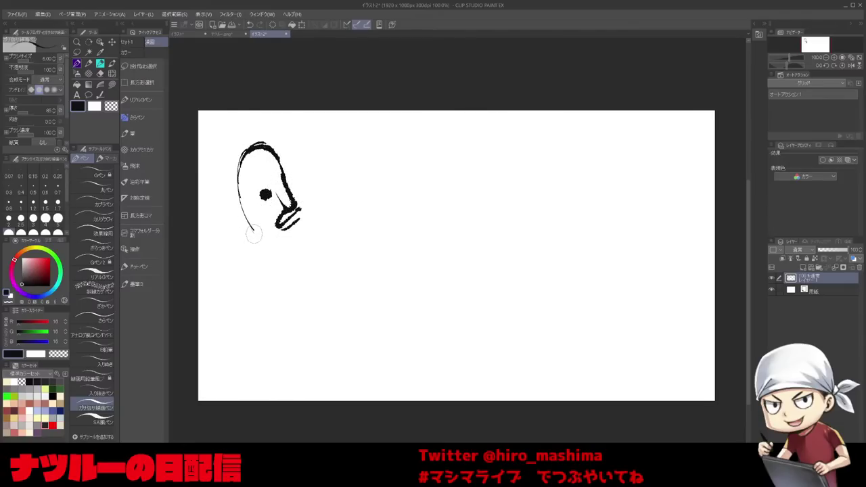
# Draw a thin arm hanging from the head with a small fingered hand, reducing the pen to size 3.
pyautogui.moveTo(251, 228); pyautogui.dragTo(263, 269)
pyautogui.press('[')
pyautogui.press('[')
pyautogui.moveTo(257, 233); pyautogui.dragTo(272, 277)
pyautogui.moveTo(271, 277)
pyautogui.mouseDown()
pyautogui.moveTo(282, 283)
pyautogui.moveTo(273, 302)
pyautogui.moveTo(266, 288)
pyautogui.mouseUp()
pyautogui.press('[')
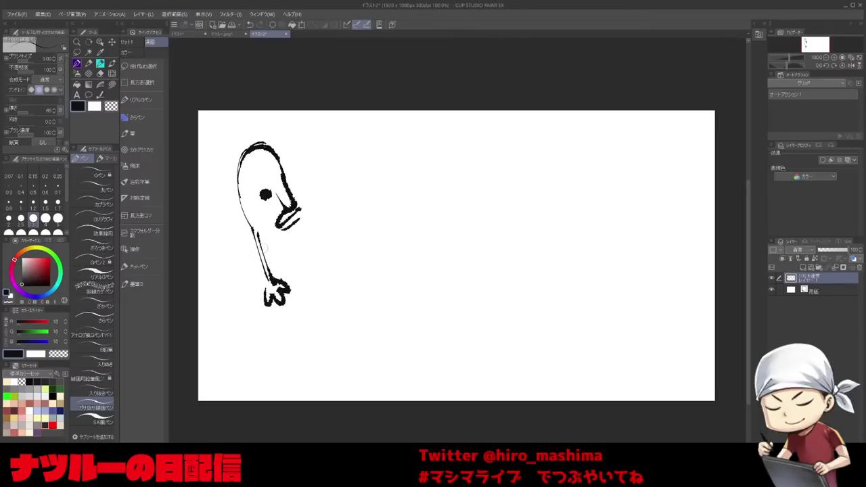
pyautogui.moveTo(257, 237); pyautogui.dragTo(280, 275)
pyautogui.hotkey('ctrl', 'z')
pyautogui.moveTo(258, 238); pyautogui.dragTo(280, 276)
# Draw the raised second arm and the upper and lower outlines of a long curved body sweeping across the canvas.
pyautogui.moveTo(301, 215); pyautogui.dragTo(318, 230)
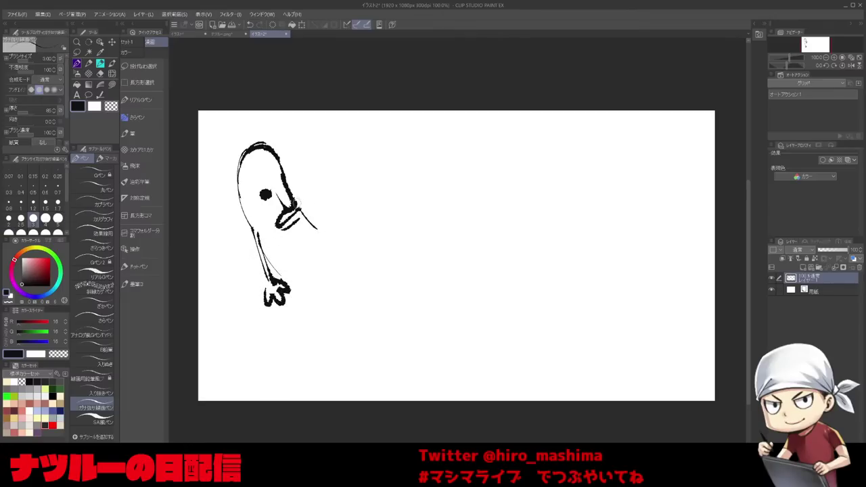
pyautogui.moveTo(293, 201)
pyautogui.mouseDown()
pyautogui.moveTo(325, 176)
pyautogui.moveTo(328, 153)
pyautogui.moveTo(341, 178)
pyautogui.moveTo(325, 178)
pyautogui.mouseUp()
pyautogui.moveTo(276, 269); pyautogui.dragTo(313, 308)
pyautogui.moveTo(300, 213)
pyautogui.mouseDown()
pyautogui.moveTo(354, 257)
pyautogui.moveTo(443, 299)
pyautogui.mouseUp()
pyautogui.moveTo(268, 258); pyautogui.dragTo(450, 369)
pyautogui.moveTo(370, 270); pyautogui.dragTo(548, 296)
pyautogui.moveTo(473, 297); pyautogui.dragTo(608, 289)
pyautogui.moveTo(423, 370)
pyautogui.mouseDown()
pyautogui.moveTo(596, 380)
pyautogui.moveTo(508, 377)
pyautogui.moveTo(649, 366)
pyautogui.mouseUp()
pyautogui.hotkey('ctrl', 'z')
pyautogui.moveTo(567, 294)
pyautogui.mouseDown()
pyautogui.moveTo(632, 281)
pyautogui.moveTo(670, 332)
pyautogui.moveTo(648, 365)
pyautogui.mouseUp()
# Close the body's far end with a fringe of small loops at pen size 7.
pyautogui.moveTo(638, 280)
pyautogui.mouseDown()
pyautogui.moveTo(677, 267)
pyautogui.moveTo(686, 283)
pyautogui.moveTo(683, 320)
pyautogui.moveTo(663, 374)
pyautogui.moveTo(643, 378)
pyautogui.mouseUp()
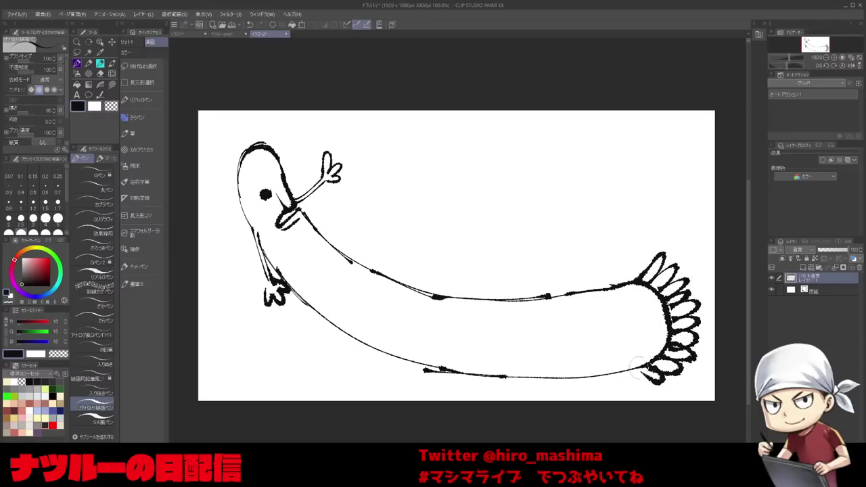
pyautogui.moveTo(648, 256); pyautogui.dragTo(617, 284)
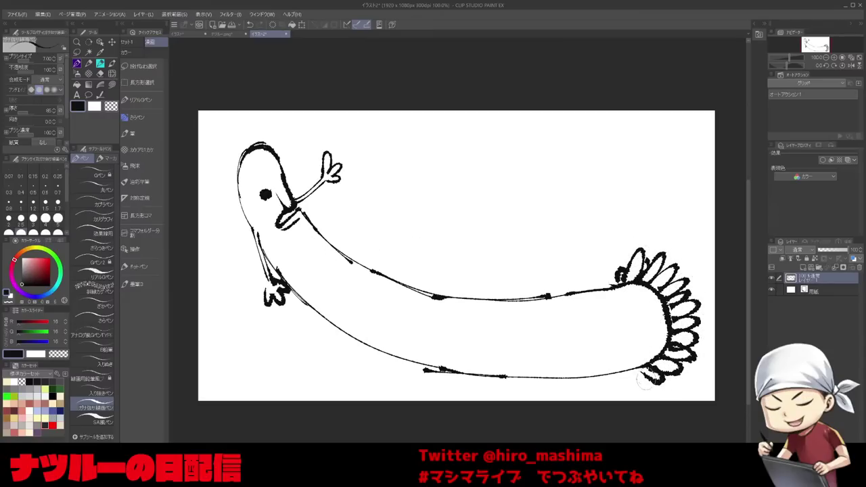
pyautogui.moveTo(651, 369); pyautogui.dragTo(640, 385)
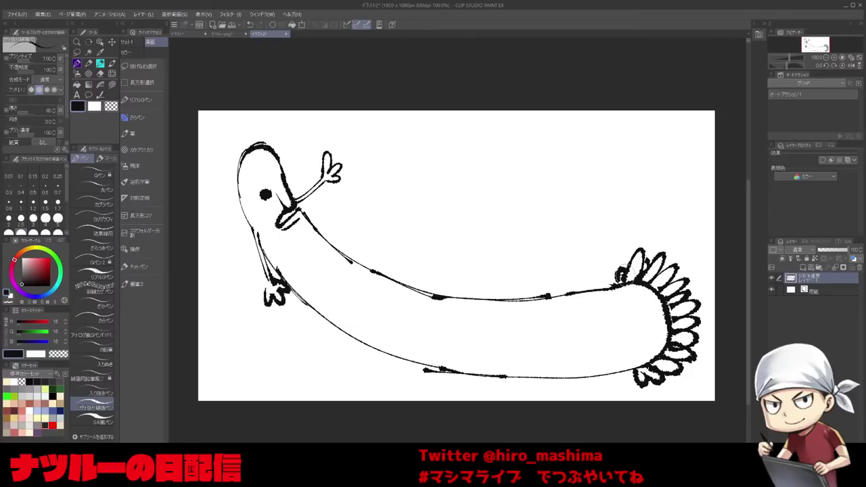
pyautogui.moveTo(329, 211); pyautogui.dragTo(313, 232)
pyautogui.moveTo(386, 246); pyautogui.dragTo(372, 275)
pyautogui.moveTo(457, 274); pyautogui.dragTo(452, 311)
pyautogui.click(540, 279)
pyautogui.moveTo(543, 282); pyautogui.dragTo(541, 308)
pyautogui.moveTo(611, 270); pyautogui.dragTo(607, 299)
pyautogui.moveTo(691, 244); pyautogui.dragTo(706, 273)
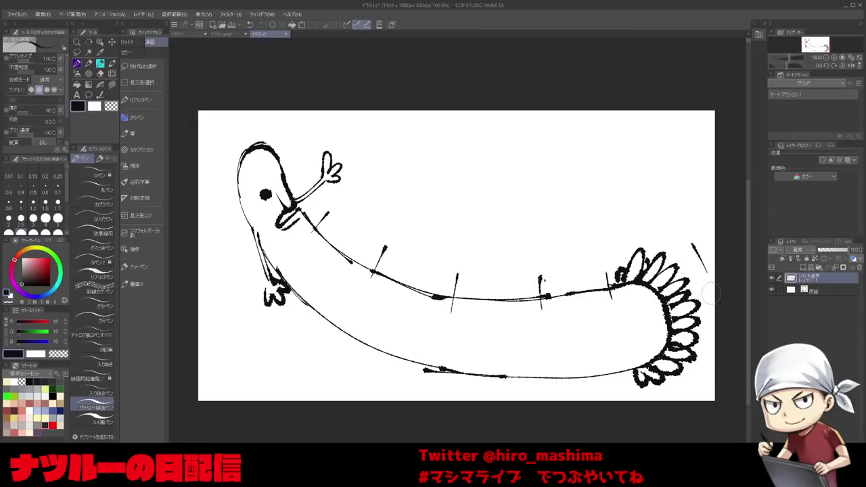
pyautogui.hotkey('ctrl', 'z')
pyautogui.hotkey('ctrl', 'z')
pyautogui.hotkey('ctrl', 'z')
pyautogui.hotkey('ctrl', 'z')
pyautogui.hotkey('ctrl', 'z')
pyautogui.hotkey('ctrl', 'z')
pyautogui.hotkey('ctrl', 'z')
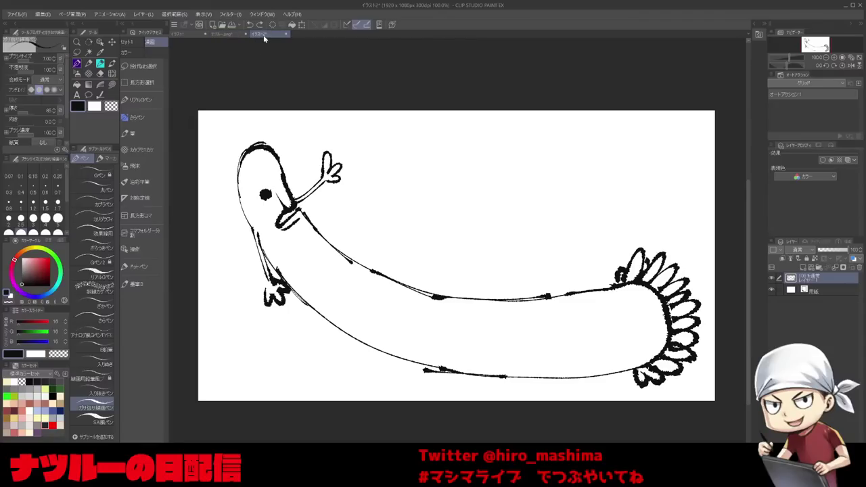
# View the 726 thumbnail picture, return to the two-character illustration and examine it at 110% zoom.
pyautogui.click(224, 36)
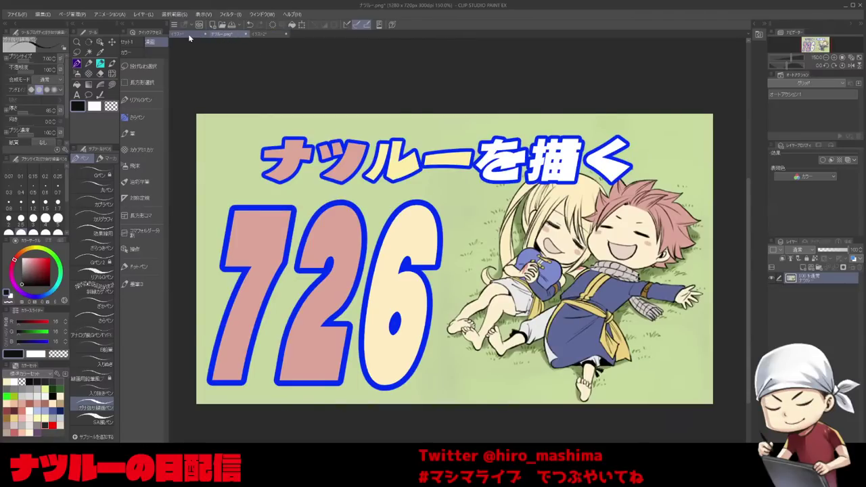
pyautogui.click(189, 34)
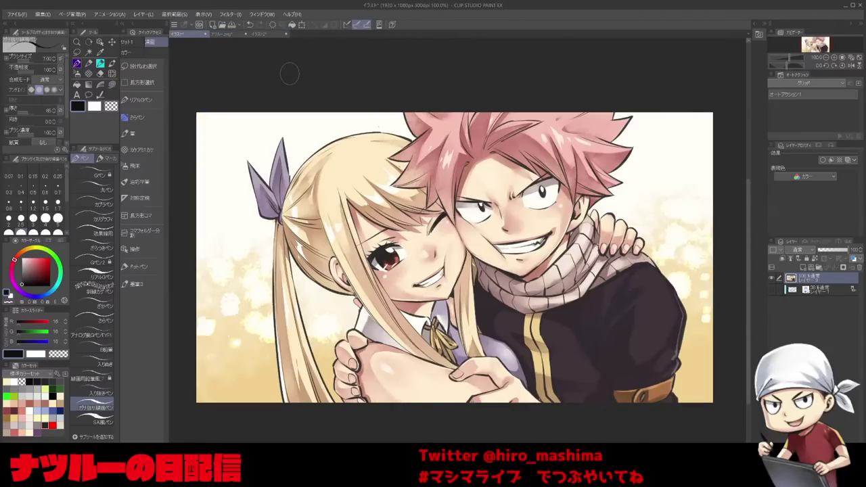
pyautogui.scroll(-2, 318, 116)
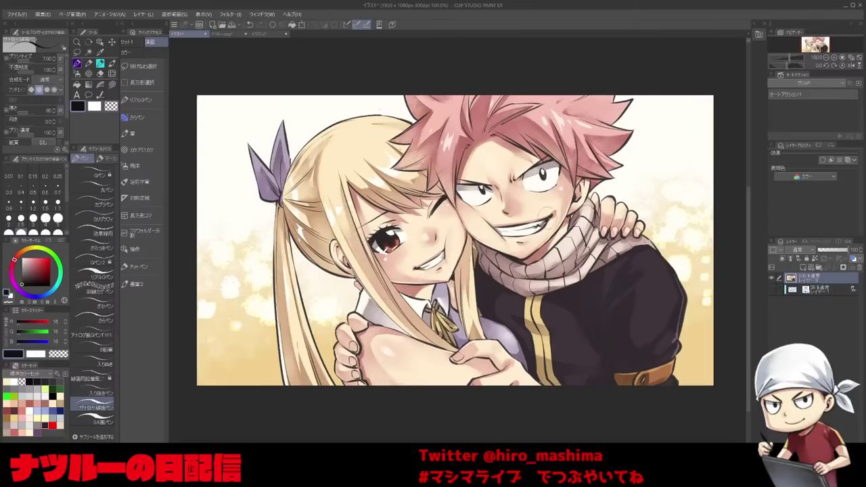
pyautogui.scroll(1, 547, 218)
pyautogui.moveTo(543, 223); pyautogui.dragTo(553, 220)
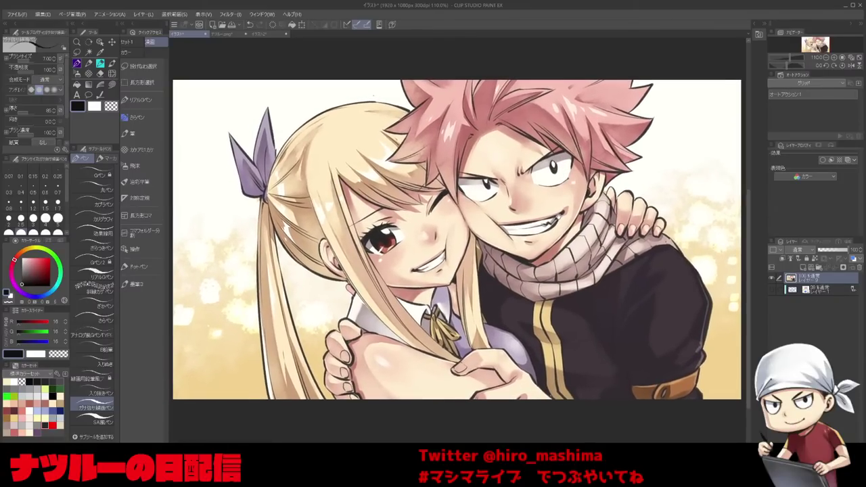
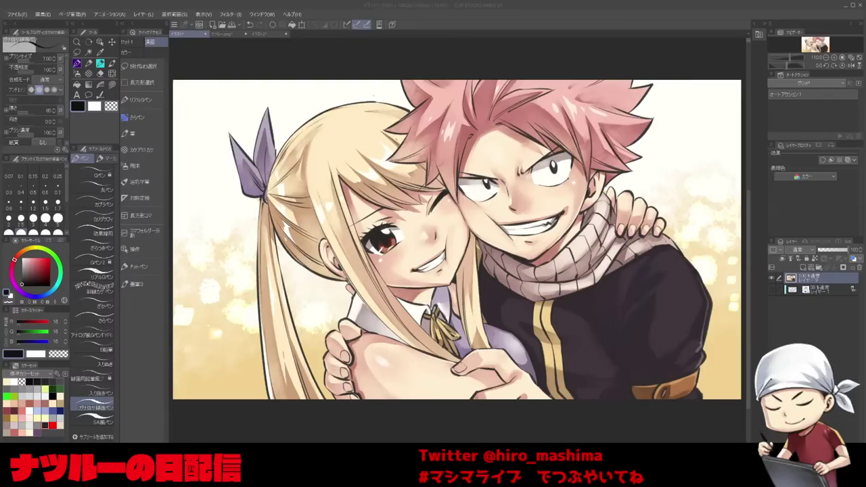
pyautogui.scroll(-1, 736, 288)
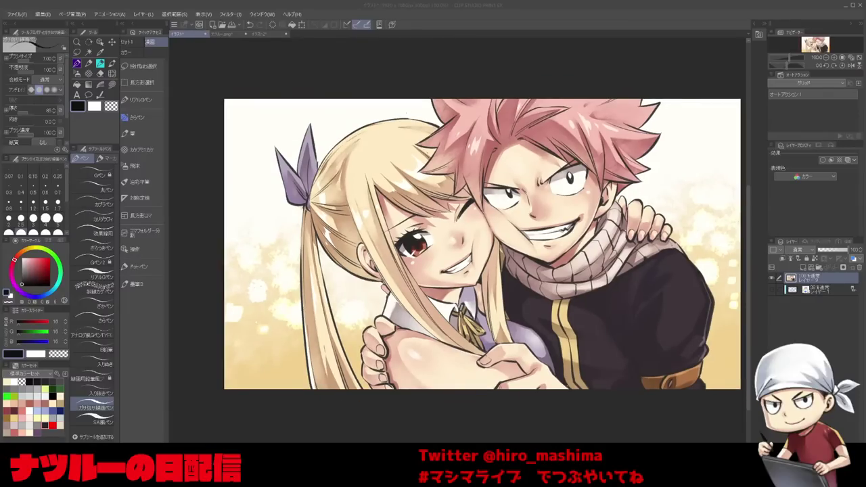
pyautogui.moveTo(707, 299)
pyautogui.mouseDown()
pyautogui.moveTo(674, 288)
pyautogui.moveTo(704, 295)
pyautogui.moveTo(680, 299)
pyautogui.moveTo(695, 304)
pyautogui.mouseUp()
pyautogui.scroll(1, 685, 292)
pyautogui.scroll(-1, 704, 294)
pyautogui.scroll(-1, 703, 295)
pyautogui.scroll(1, 681, 299)
pyautogui.scroll(1, 681, 299)
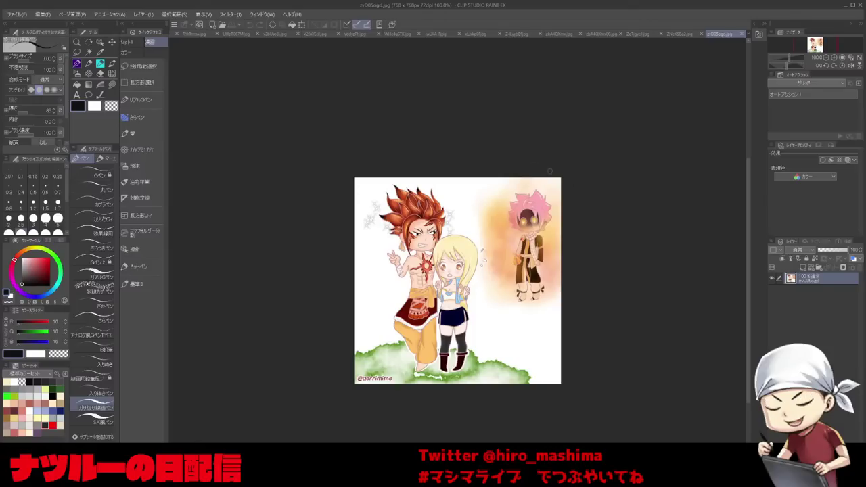
# Examine the chibi fan art and the 726 fan art of the blonde girl and pink-haired boy, closing each image after viewing.
pyautogui.scroll(4, 636, 205)
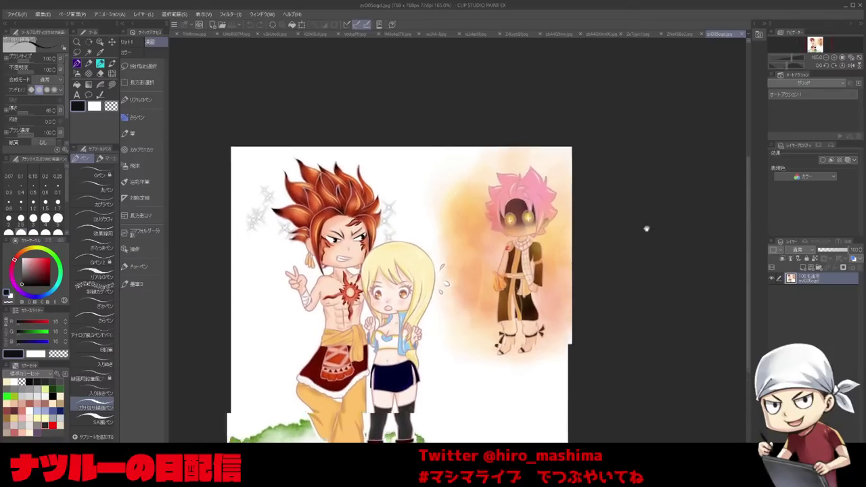
pyautogui.scroll(-3, 673, 248)
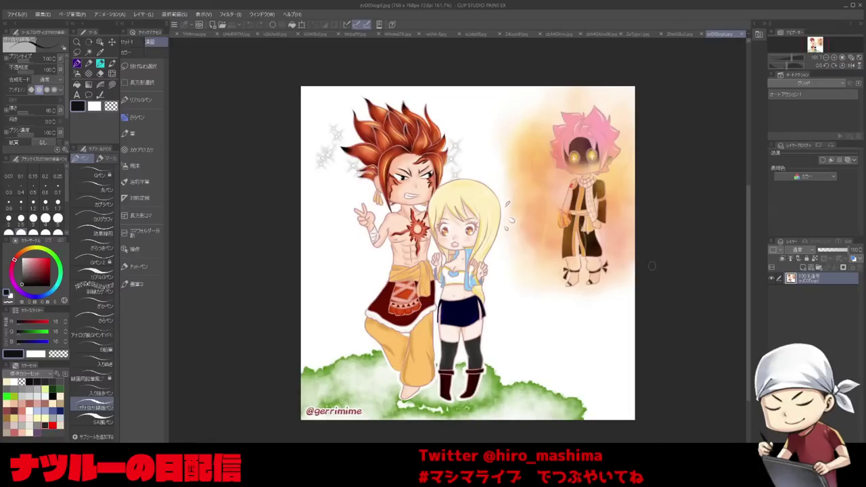
pyautogui.hotkey('ctrl', 'w')
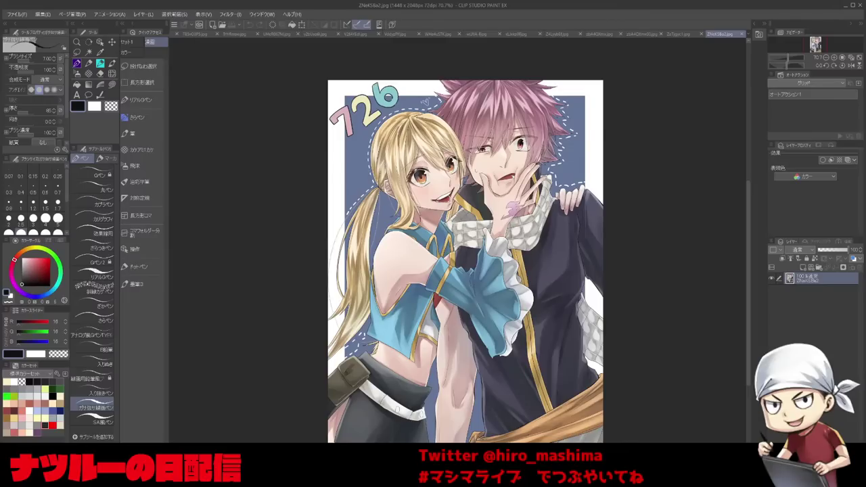
pyautogui.moveTo(683, 229); pyautogui.dragTo(685, 218)
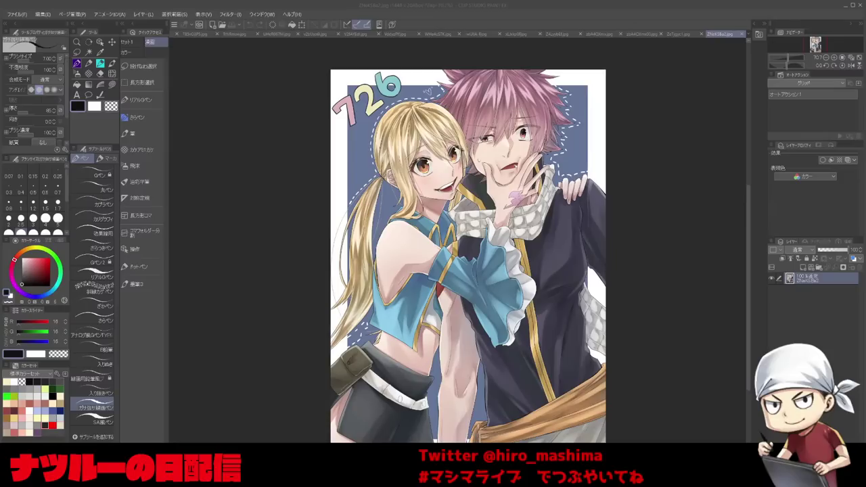
pyautogui.moveTo(627, 280); pyautogui.dragTo(634, 307)
pyautogui.hotkey('ctrl', 'w')
# Examine the sunset-toned fan art of the pink-haired boy and laughing blonde girl, fitting it in view, and close it.
pyautogui.click(507, 177)
pyautogui.scroll(-2, 612, 266)
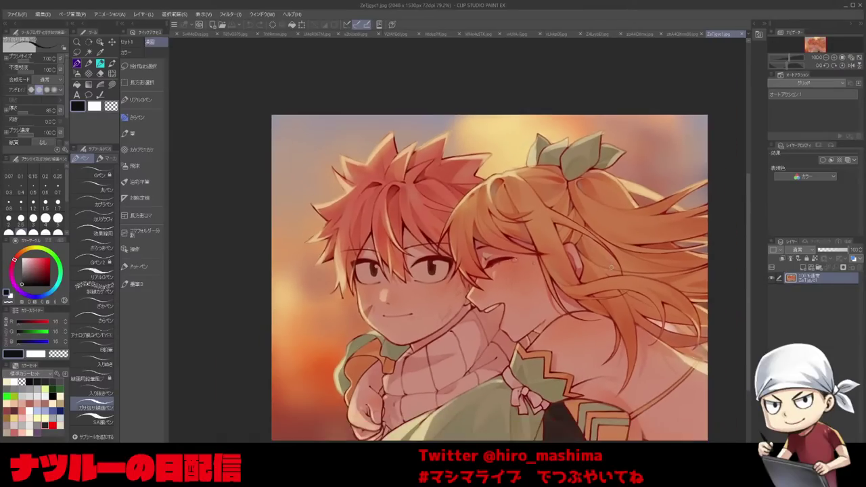
pyautogui.moveTo(611, 266); pyautogui.dragTo(571, 234)
pyautogui.scroll(1, 569, 248)
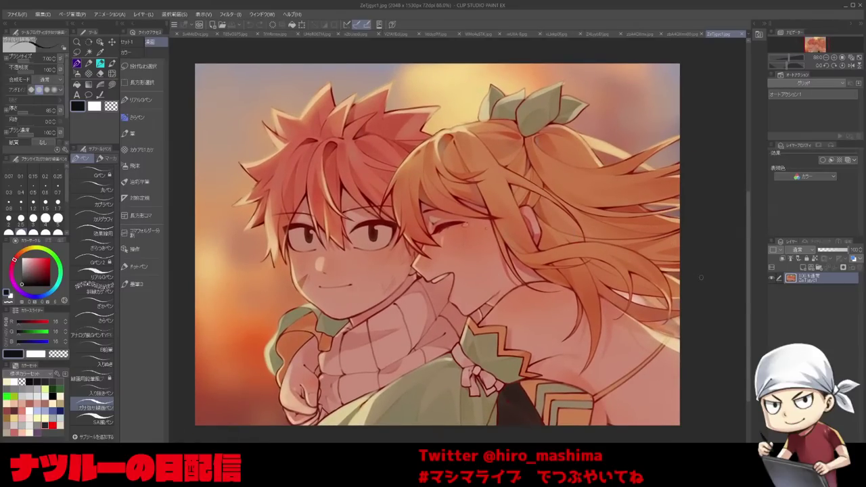
pyautogui.hotkey('ctrl', 'w')
# Enlarge and examine the "Happy Nalu Day!" fan art of the couple in wedding clothes, and close it.
pyautogui.scroll(3, 588, 314)
pyautogui.moveTo(588, 314); pyautogui.dragTo(640, 299)
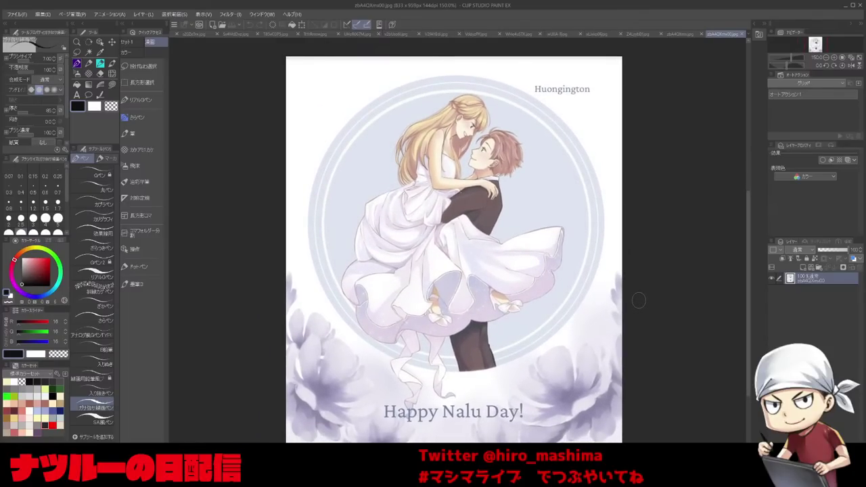
pyautogui.moveTo(641, 314); pyautogui.dragTo(642, 311)
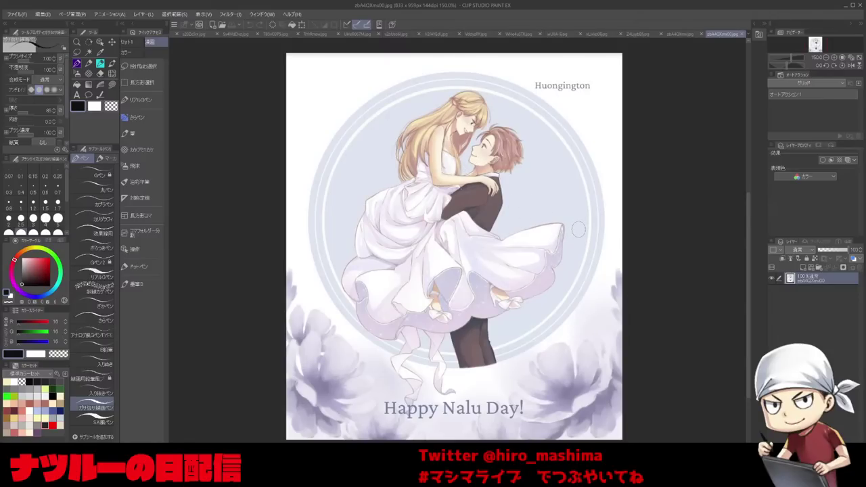
pyautogui.hotkey('ctrl', 'w')
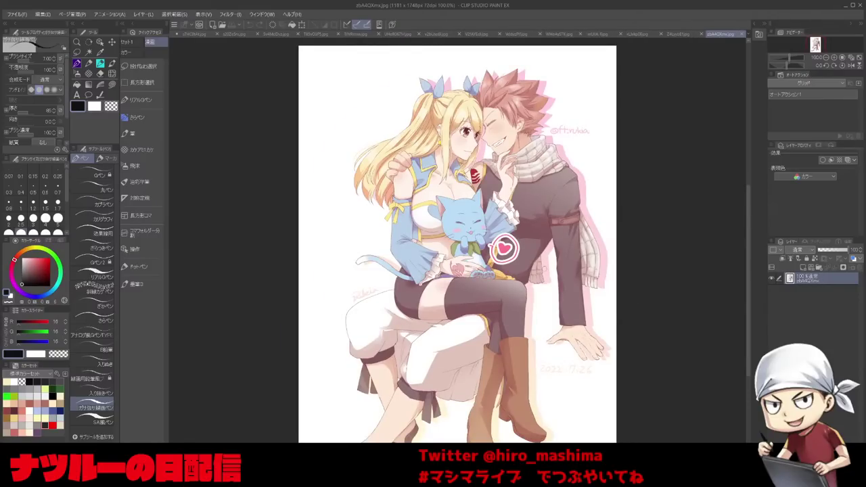
# Examine the fan art of the seated couple with the blue cat and the blue monochrome 7/26 2022 picture, closing each.
pyautogui.scroll(-2, 545, 270)
pyautogui.moveTo(545, 270); pyautogui.dragTo(542, 236)
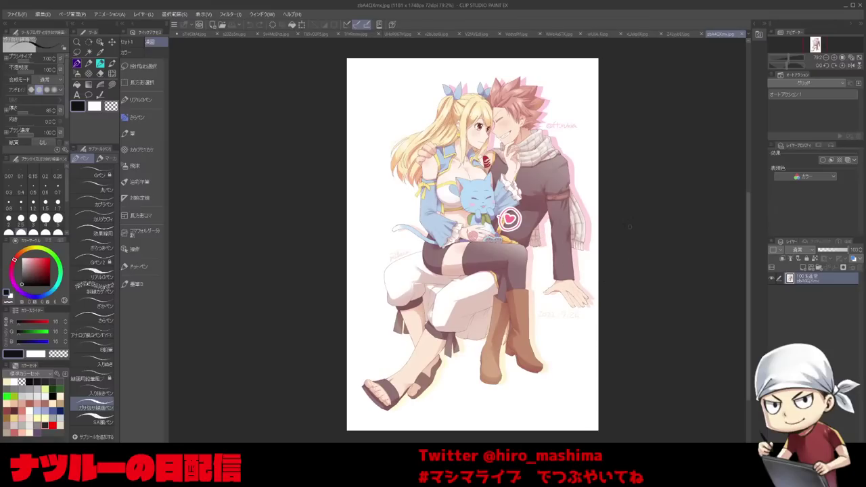
pyautogui.hotkey('ctrl', 'w')
pyautogui.moveTo(624, 281); pyautogui.dragTo(629, 260)
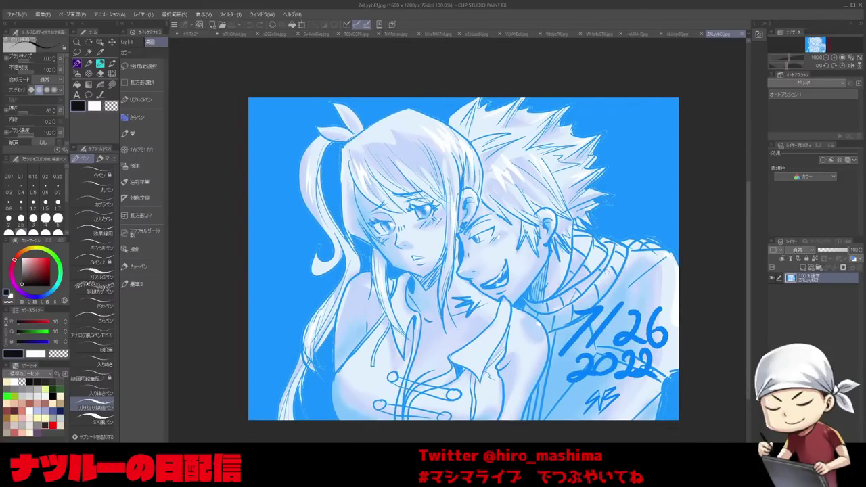
pyautogui.hotkey('ctrl', 'w')
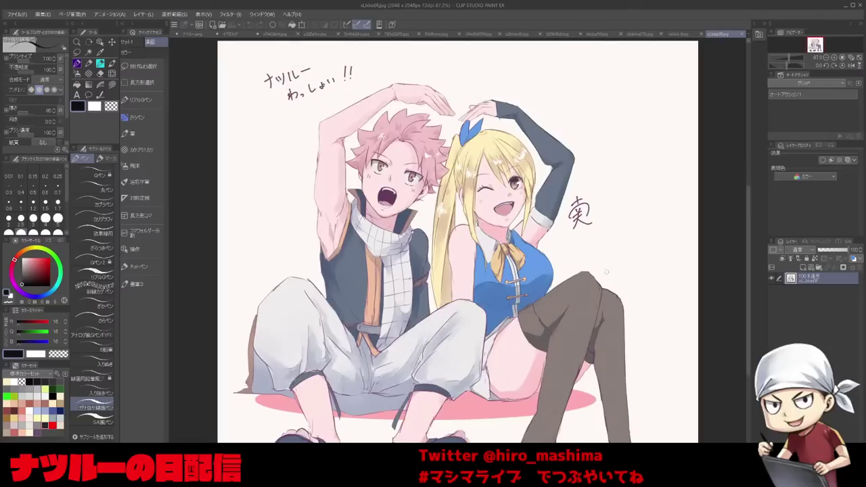
# Examine the fan art of the couple forming an arm heart and the "Nalu's Day 2022.7.26" picture, closing each after viewing.
pyautogui.scroll(-1, 601, 267)
pyautogui.moveTo(592, 268)
pyautogui.mouseDown()
pyautogui.moveTo(579, 235)
pyautogui.moveTo(564, 232)
pyautogui.mouseUp()
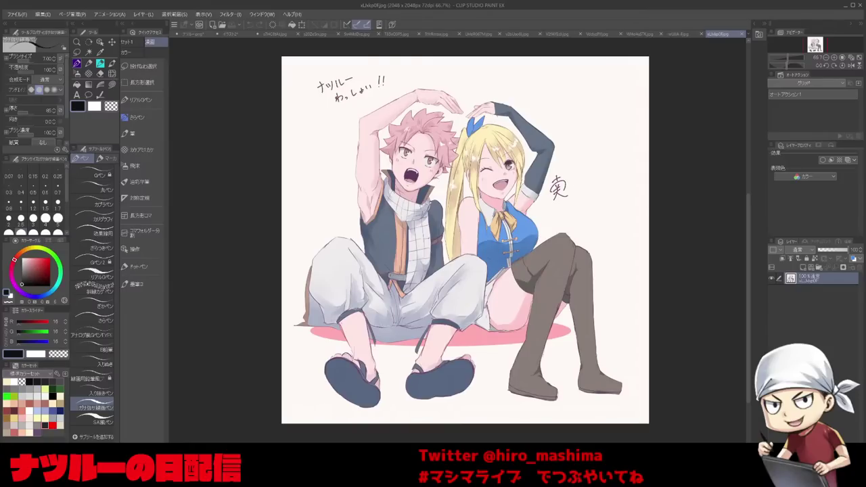
pyautogui.hotkey('ctrl', 'w')
pyautogui.scroll(-3, 544, 300)
pyautogui.moveTo(518, 332); pyautogui.dragTo(537, 290)
pyautogui.scroll(3, 520, 308)
pyautogui.scroll(-1, 536, 290)
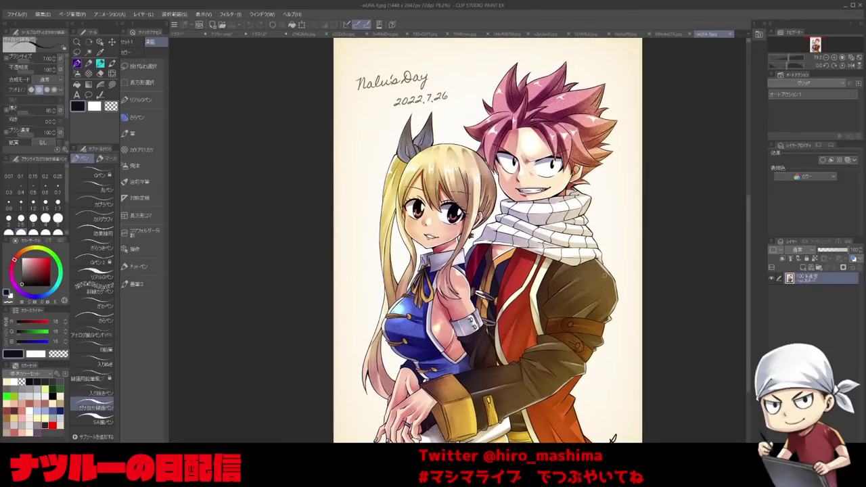
pyautogui.hotkey('ctrl', 'w')
# Enlarge and examine the 726 fan art with the giant ink brushes and the petal-framed "Nalu Day 07.26" picture, closing each.
pyautogui.scroll(2, 555, 317)
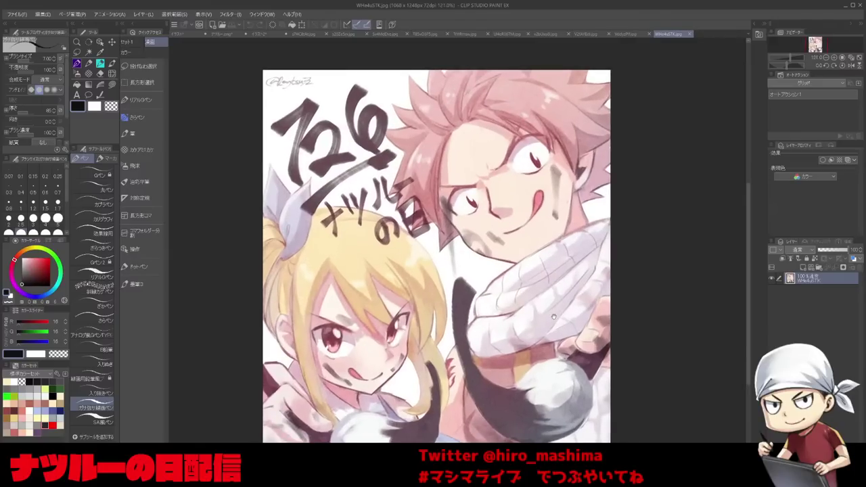
pyautogui.moveTo(555, 317); pyautogui.dragTo(570, 315)
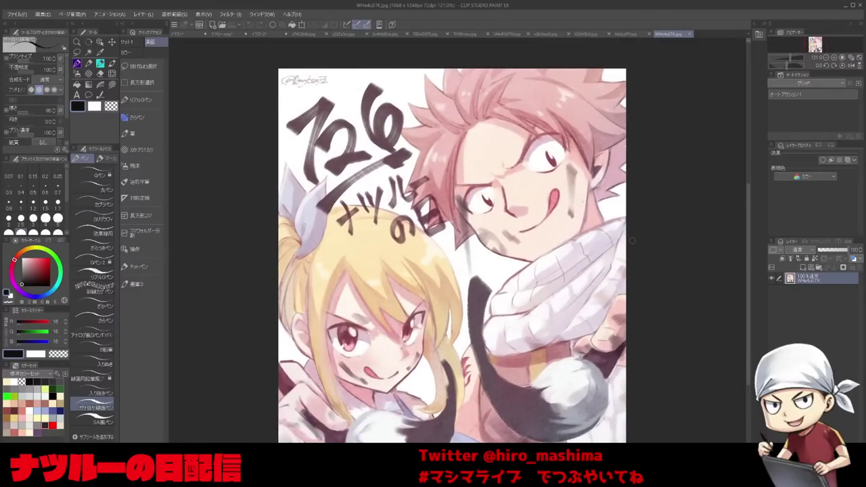
pyautogui.hotkey('ctrl', 'w')
pyautogui.scroll(2, 632, 240)
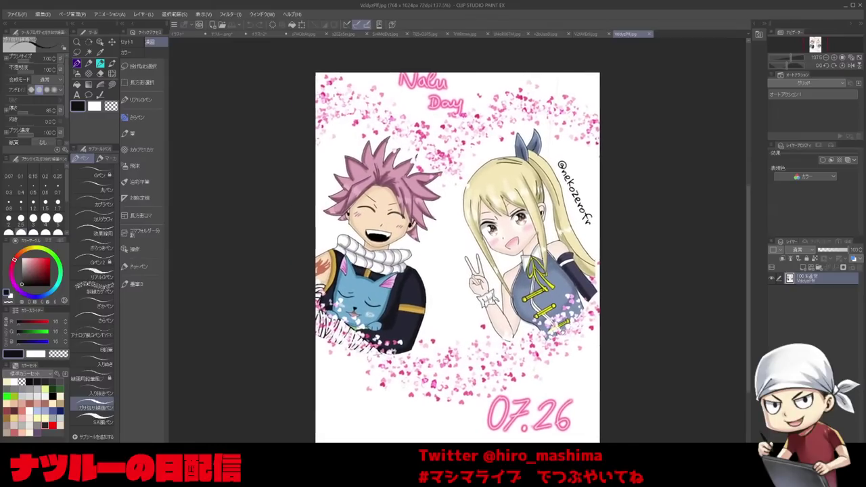
pyautogui.hotkey('ctrl', 'w')
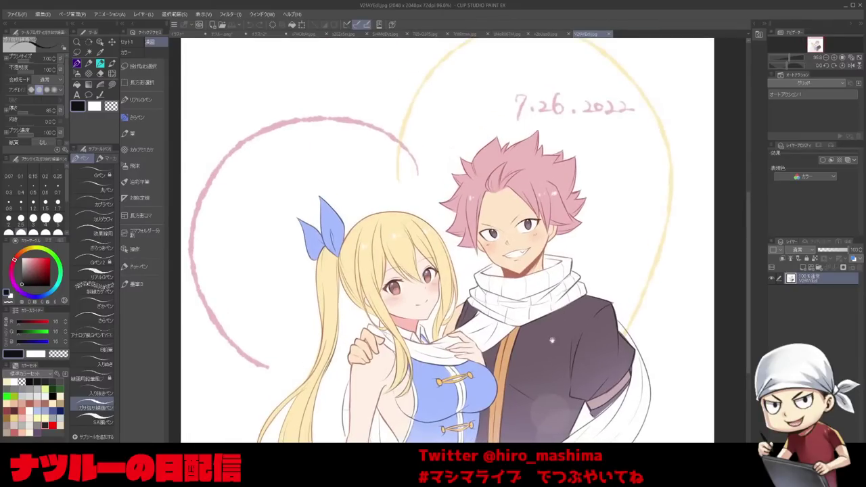
# Examine the 7.26.2022 fan art with the two-colour heart outline and the pink-background 726 picture, closing both.
pyautogui.scroll(3, 552, 339)
pyautogui.scroll(-3, 567, 266)
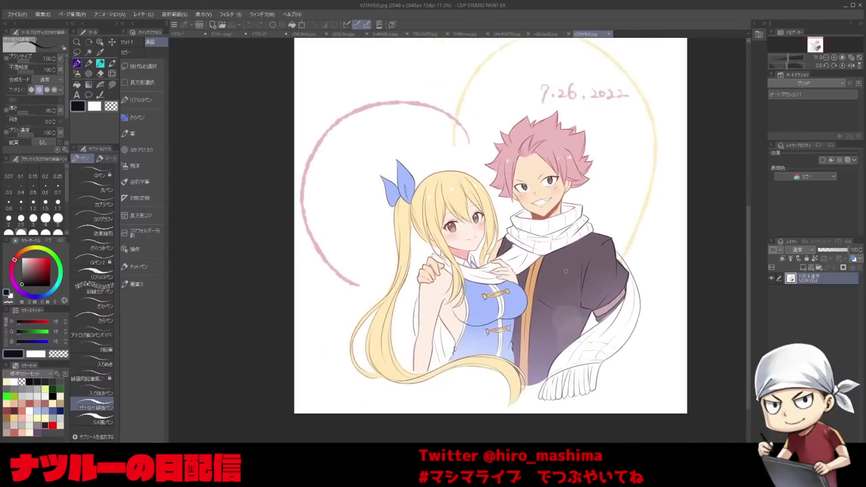
pyautogui.hotkey('ctrl', 'w')
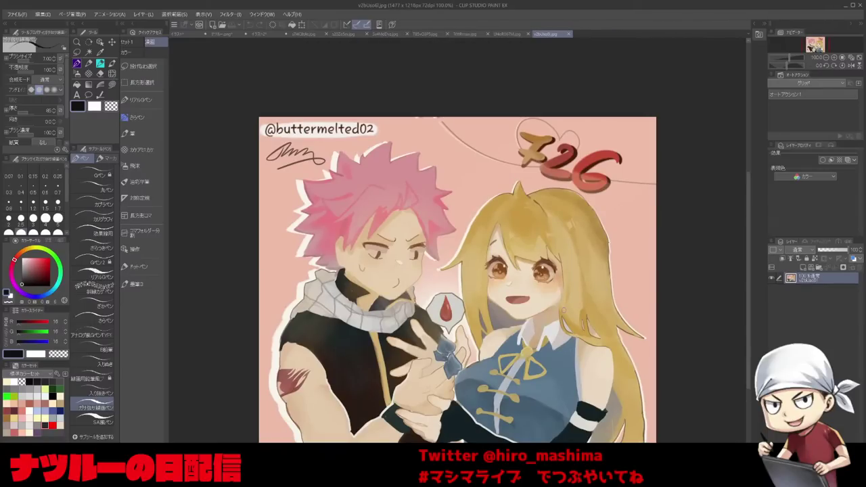
pyautogui.hotkey('ctrl', 'w')
# Enlarge and examine the "NALU DAY!" line sketch and the teal mosaic-style picture with the red dragon, closing each.
pyautogui.scroll(4, 564, 310)
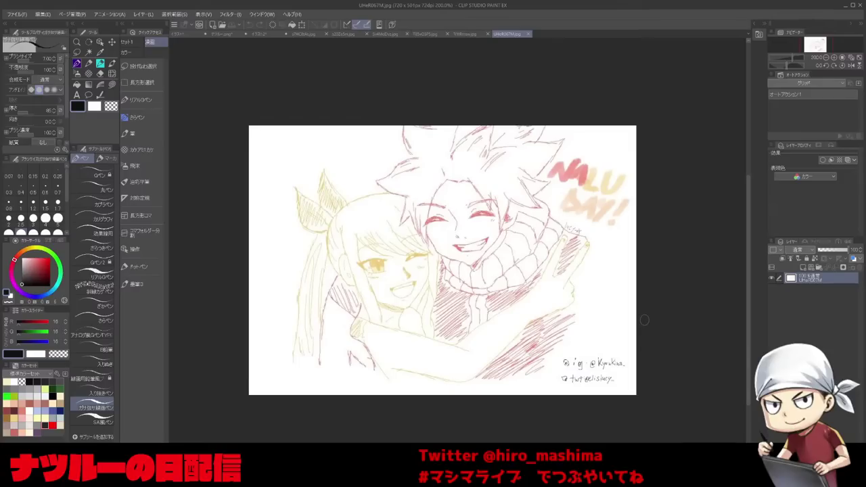
pyautogui.hotkey('ctrl', 'w')
pyautogui.scroll(3, 575, 328)
pyautogui.moveTo(541, 328); pyautogui.dragTo(598, 345)
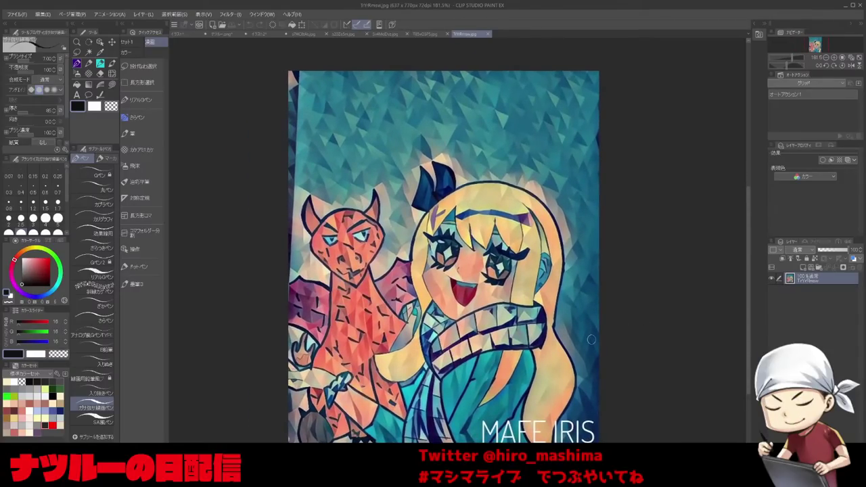
pyautogui.hotkey('ctrl', 'w')
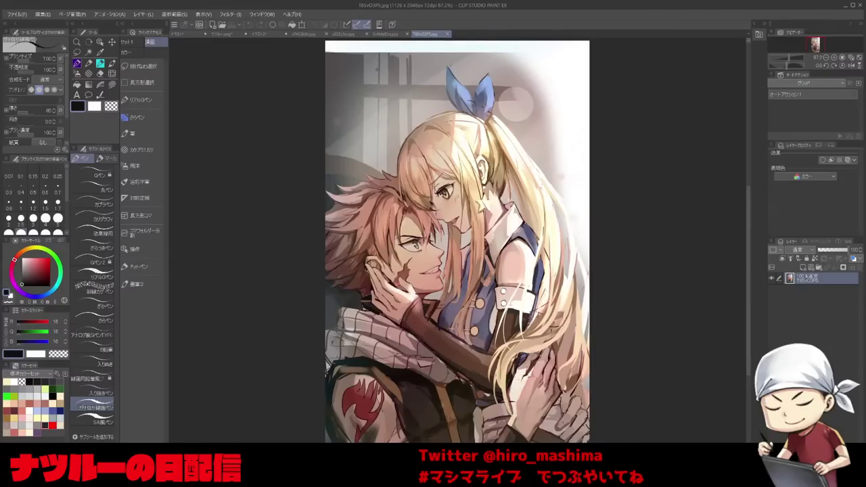
# View the beach chibi, blue-sky and flame fan art, and return to the embracing couple picture to examine its lower part.
pyautogui.click(385, 34)
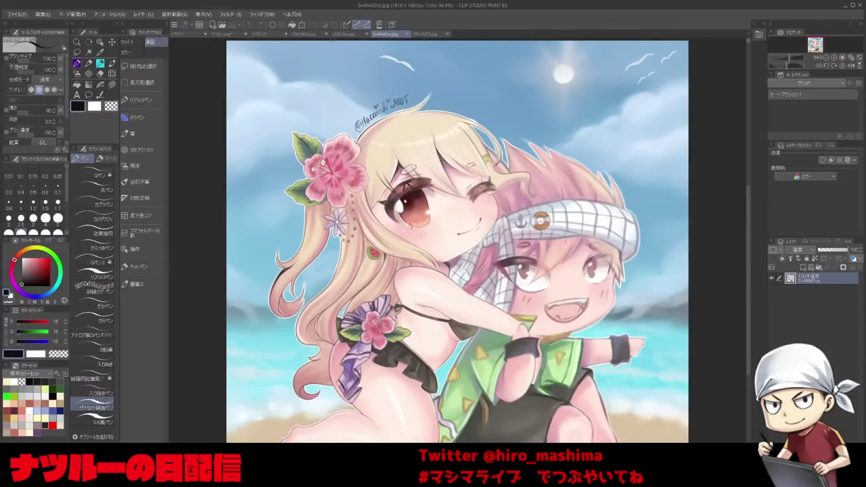
pyautogui.click(337, 34)
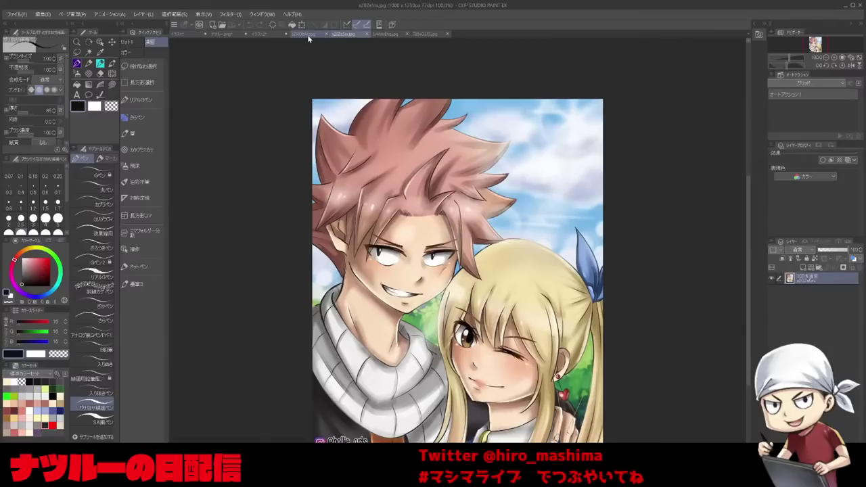
pyautogui.click(305, 34)
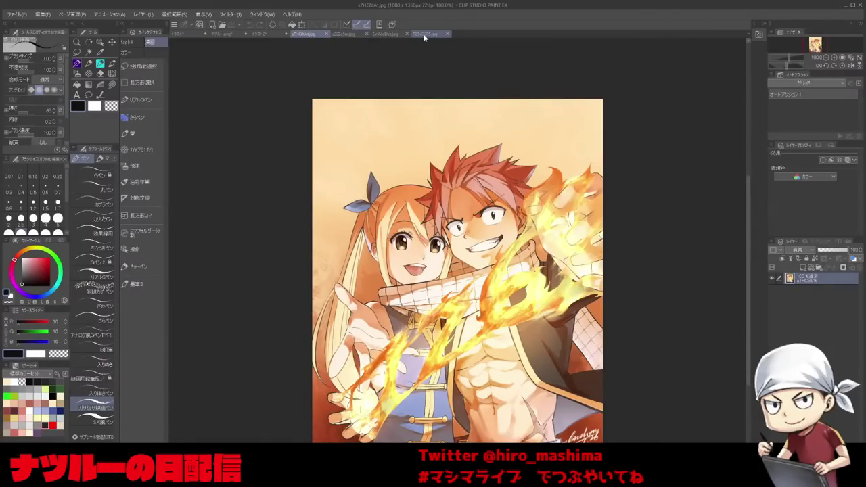
pyautogui.click(425, 36)
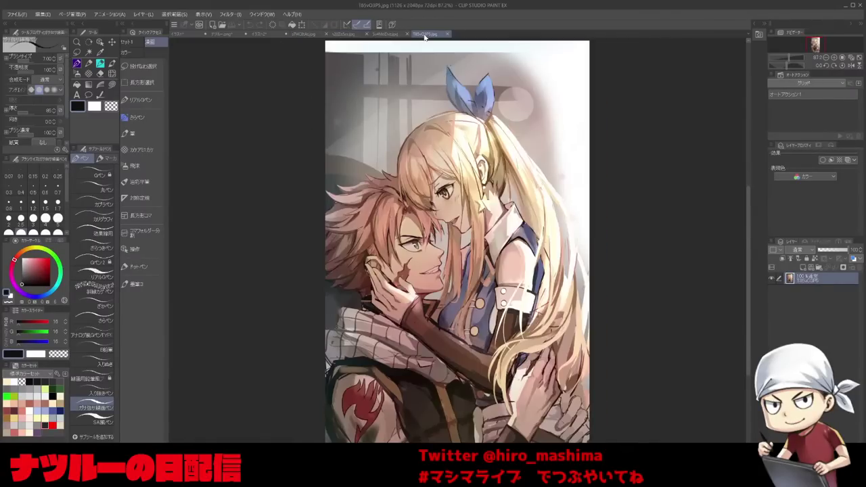
pyautogui.moveTo(515, 284); pyautogui.dragTo(514, 247)
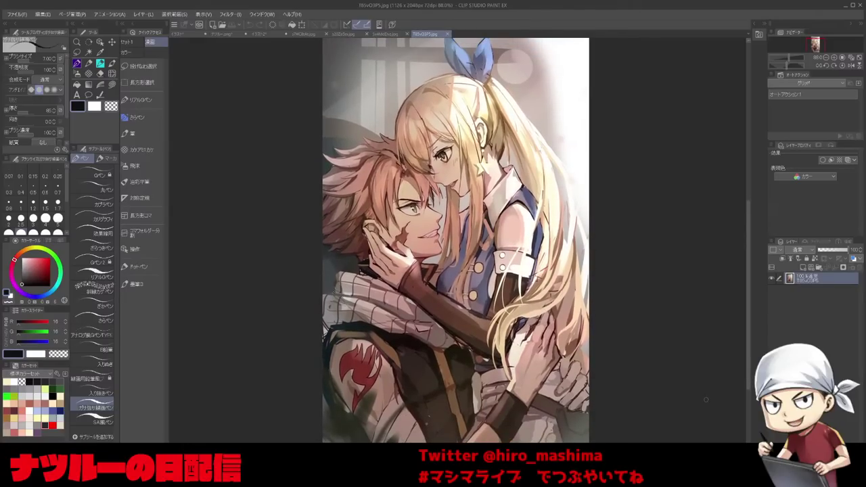